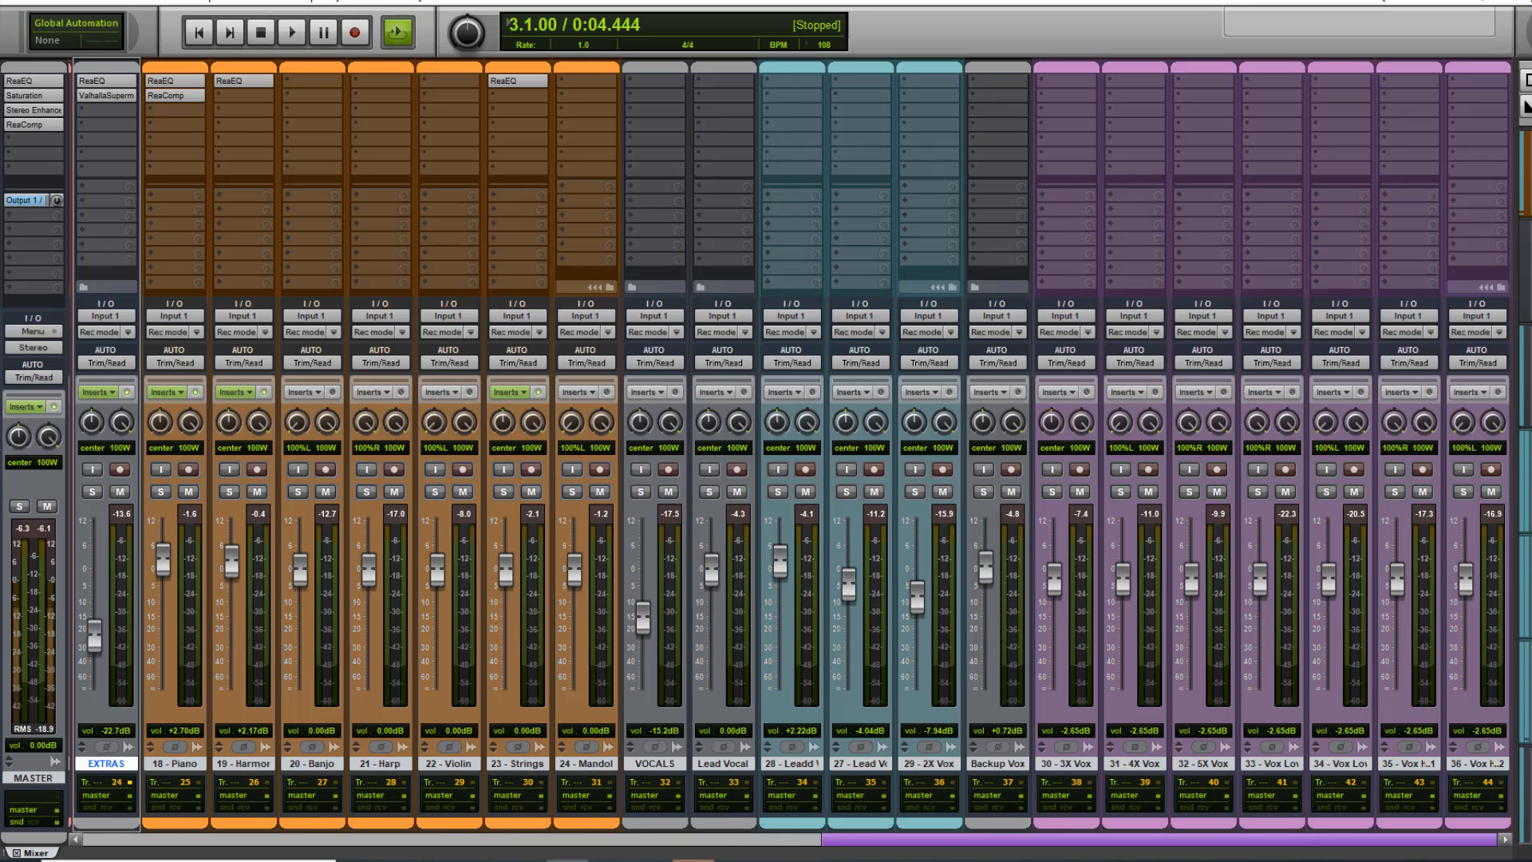
- Solo the VOCALS folder track in the mixer, leave its input monitoring off, and start playback
{"action": "right_click", "coordinate": [692, 860]}
{"action": "left_click", "coordinate": [664, 842]}
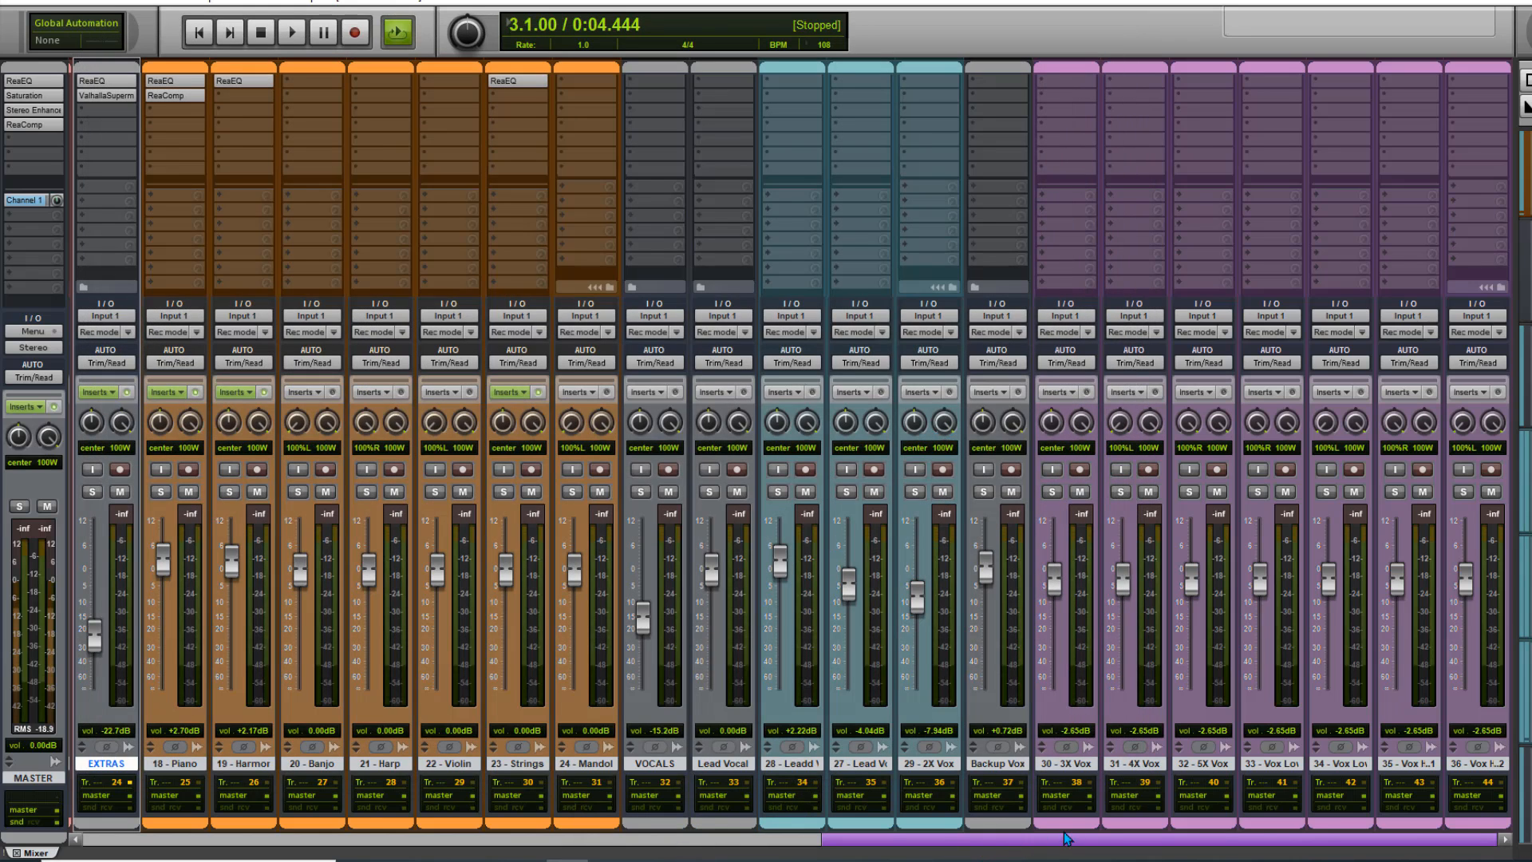
{"action": "left_click", "coordinate": [641, 470]}
{"action": "left_click", "coordinate": [641, 492]}
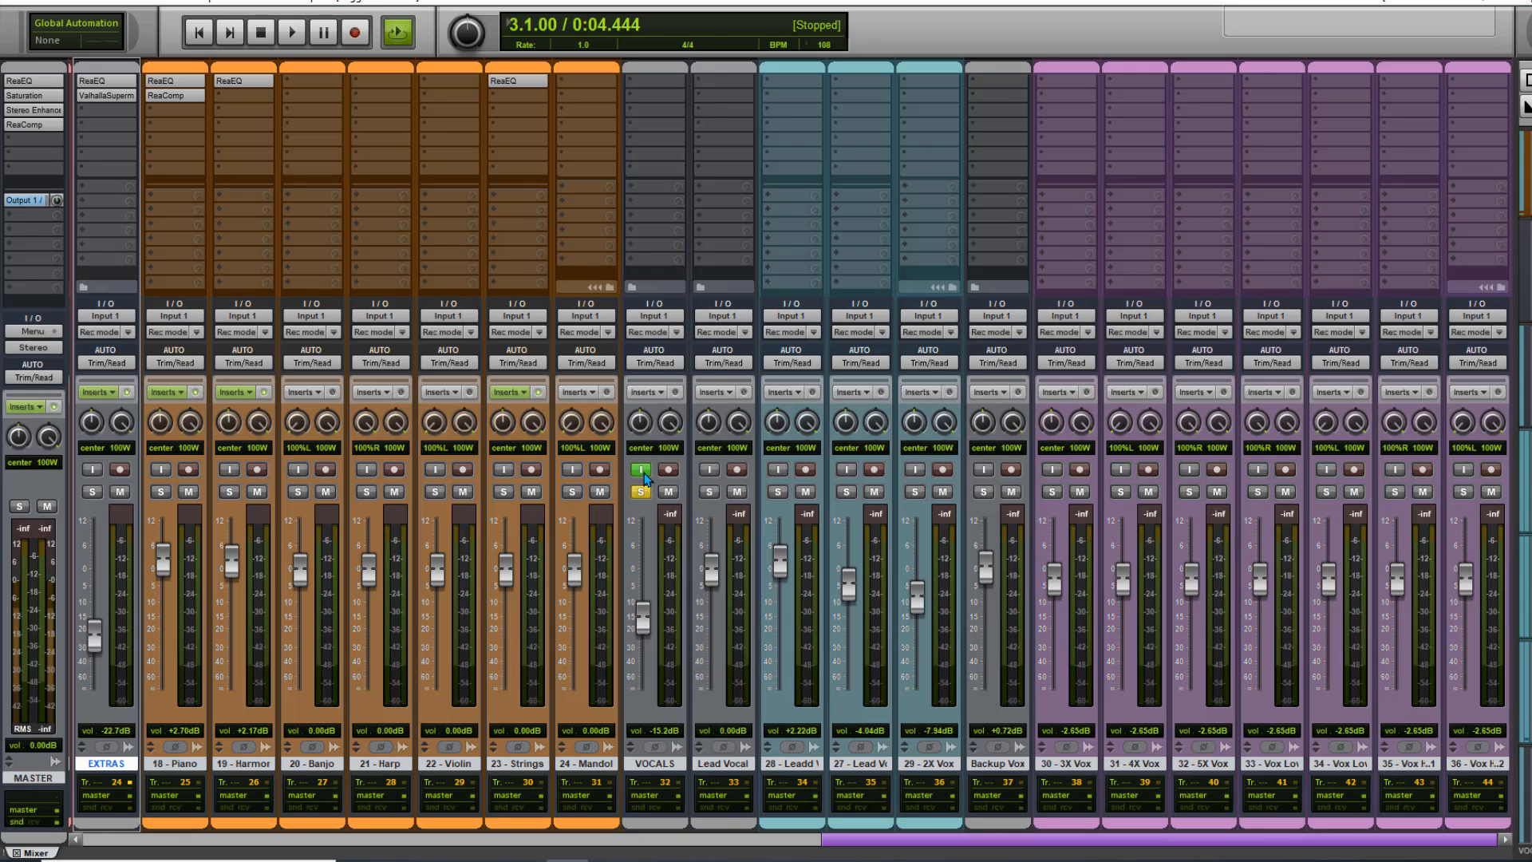
{"action": "left_click", "coordinate": [641, 469]}
{"action": "key", "text": "space"}
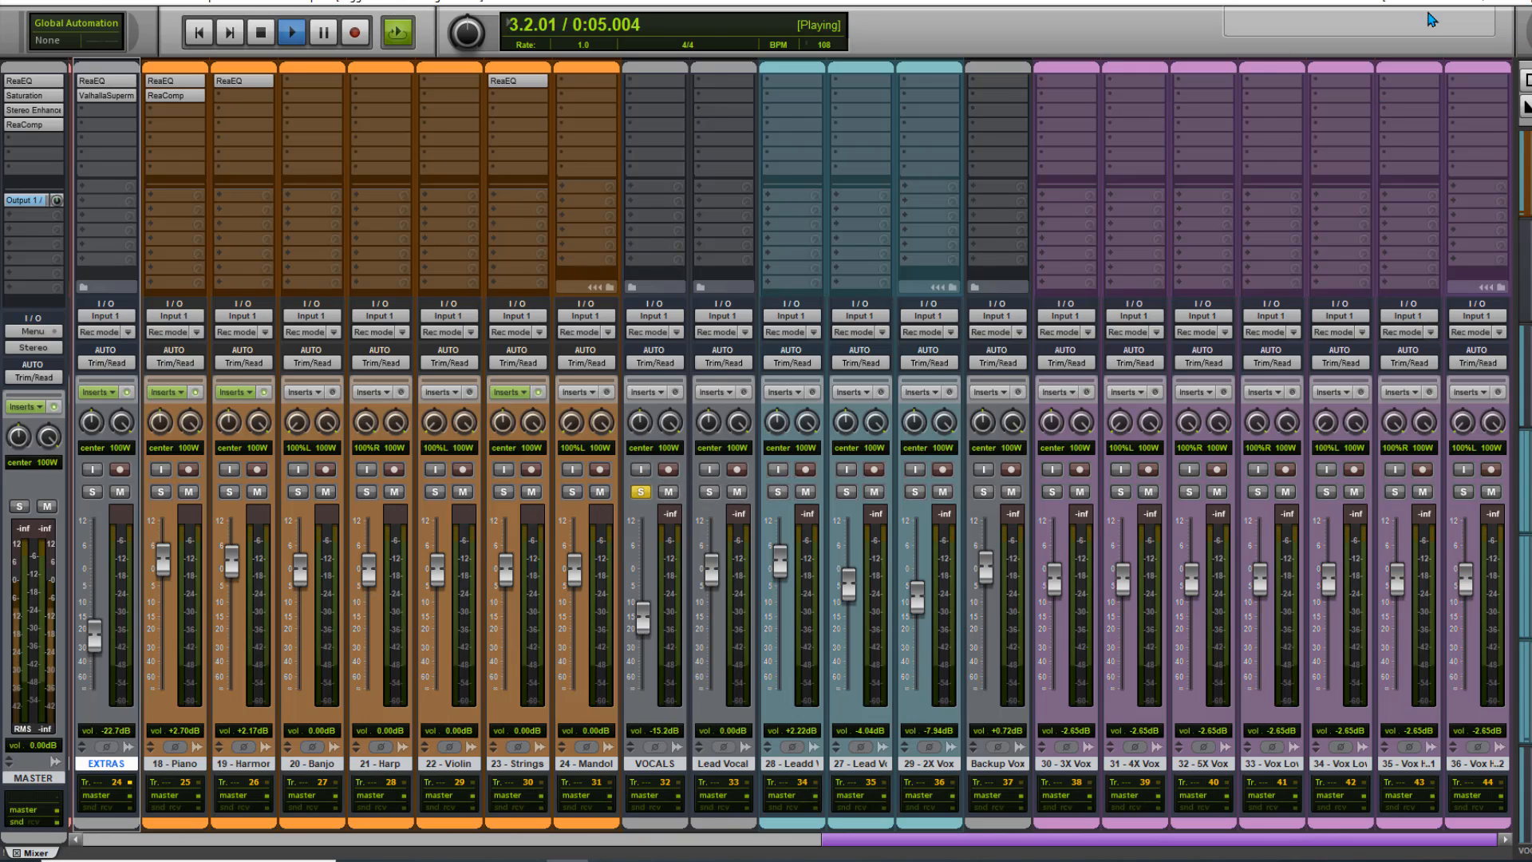
- Switch from the mixer to the arrangement and audition the soloed vocals from bar 84
{"action": "left_click", "coordinate": [86, 3]}
{"action": "left_click", "coordinate": [75, 58]}
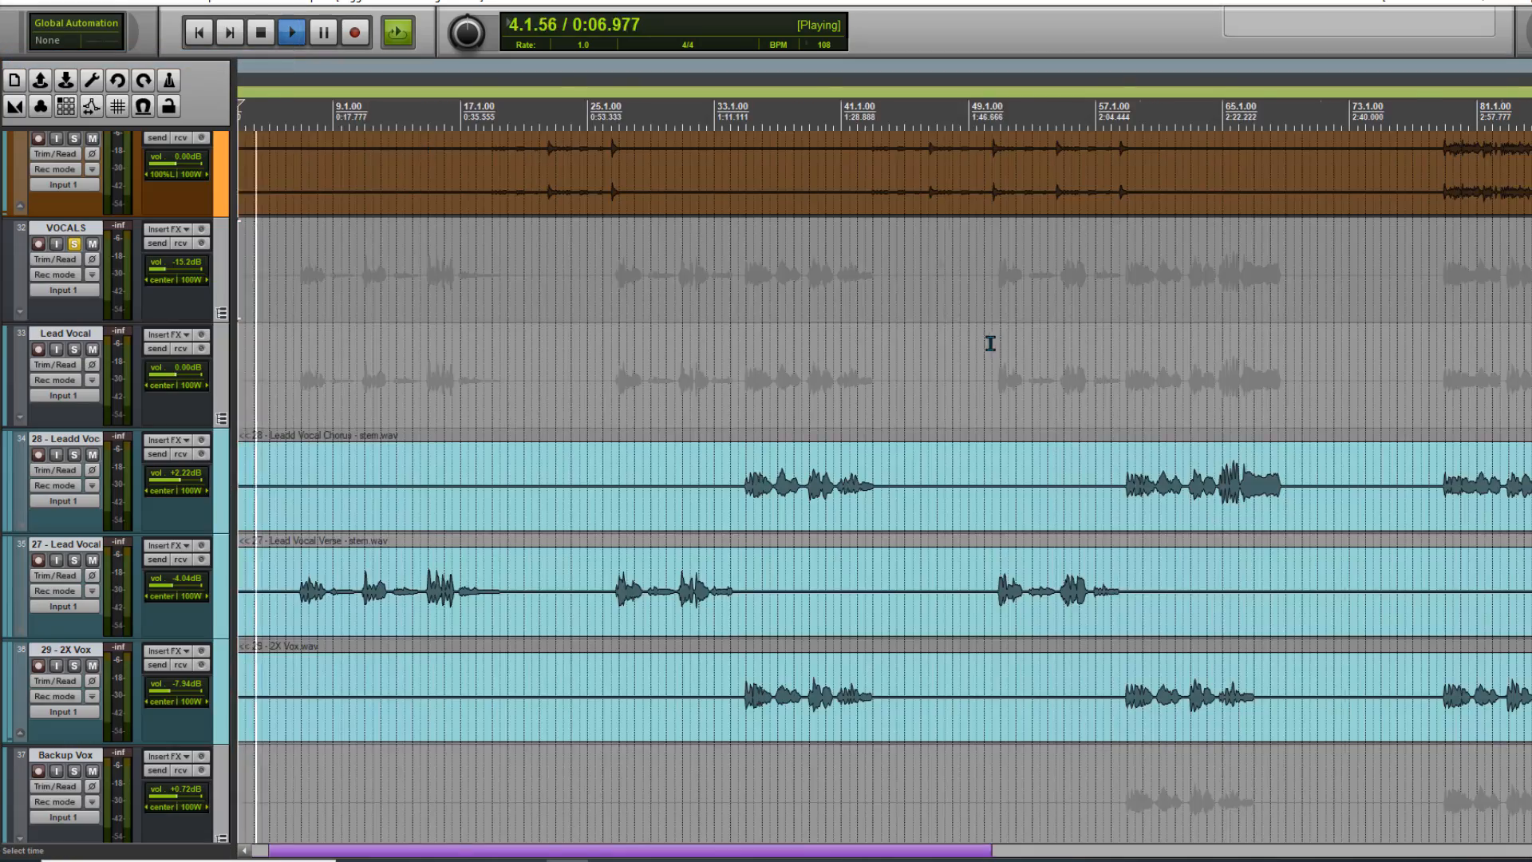
{"action": "scroll", "coordinate": [822, 339], "scroll_direction": "up", "scroll_amount": 2}
{"action": "left_click", "coordinate": [1174, 375]}
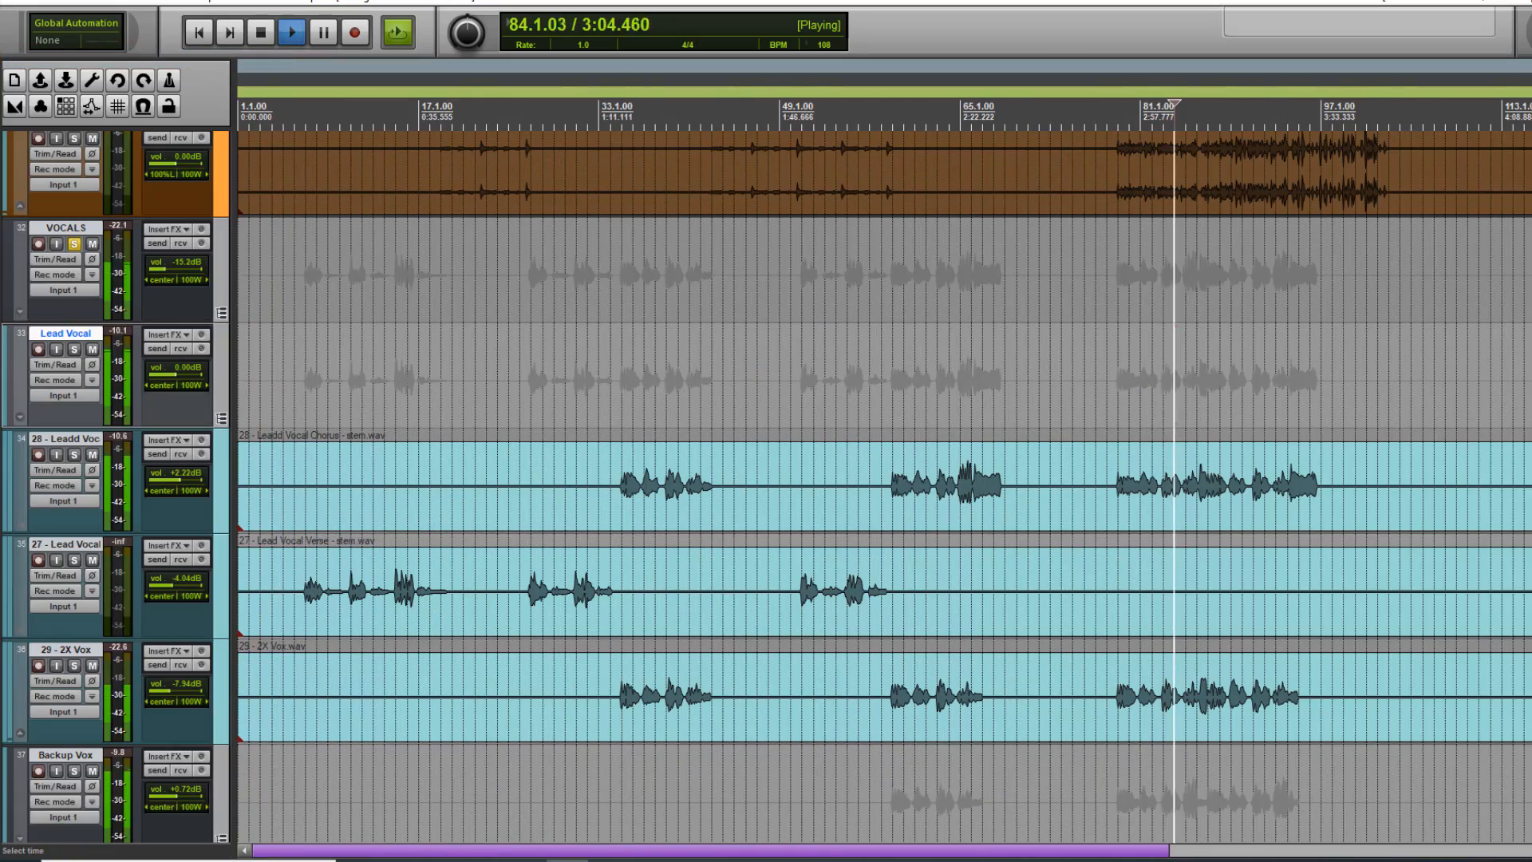
{"action": "scroll", "coordinate": [884, 486], "scroll_direction": "down", "scroll_amount": 8}
{"action": "scroll", "coordinate": [884, 487], "scroll_direction": "up", "scroll_amount": 9}
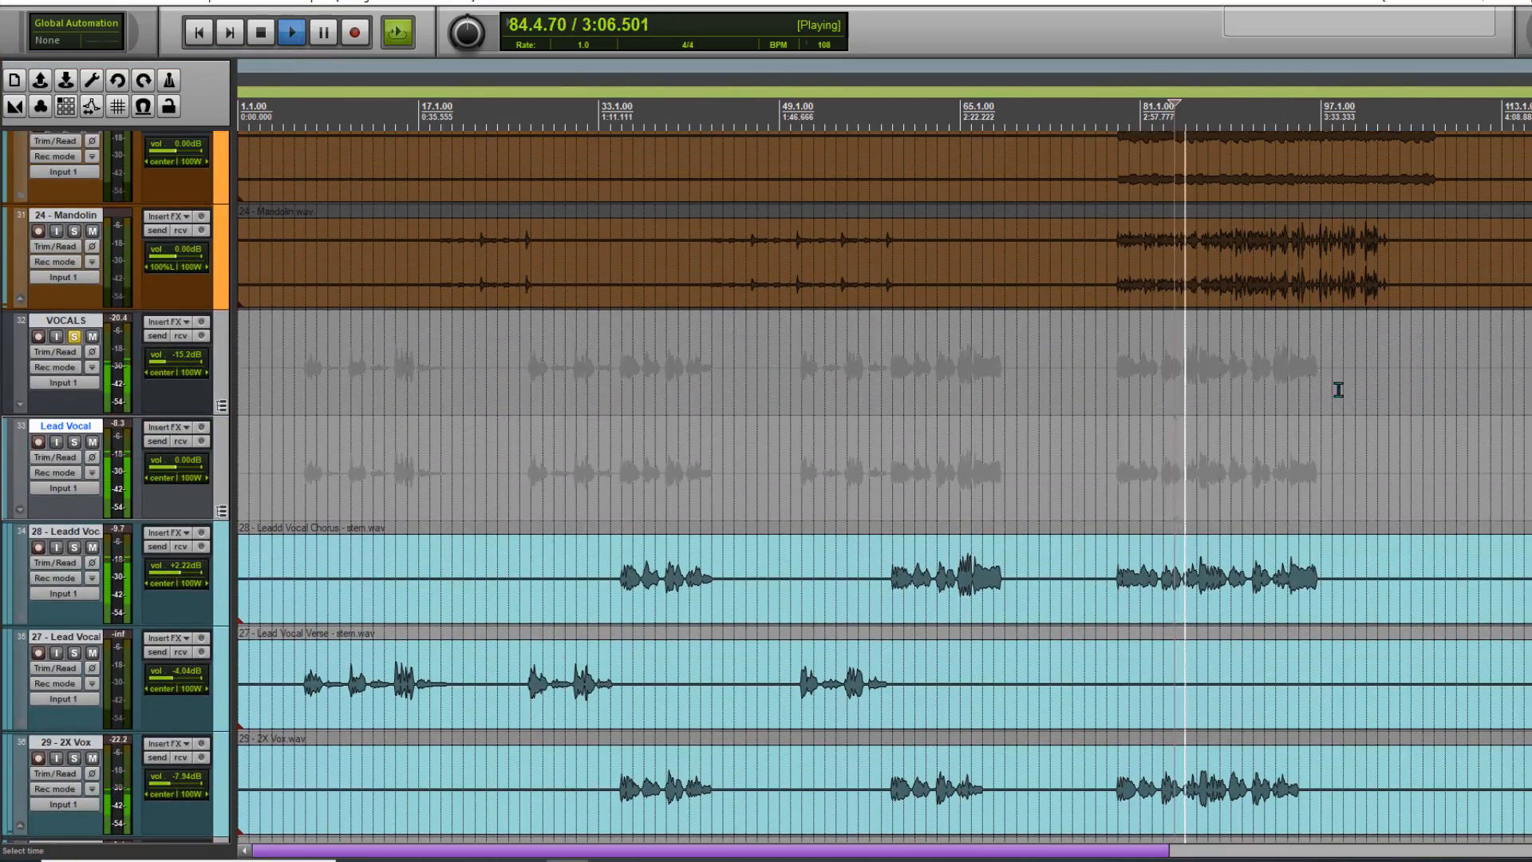
{"action": "key", "text": "space"}
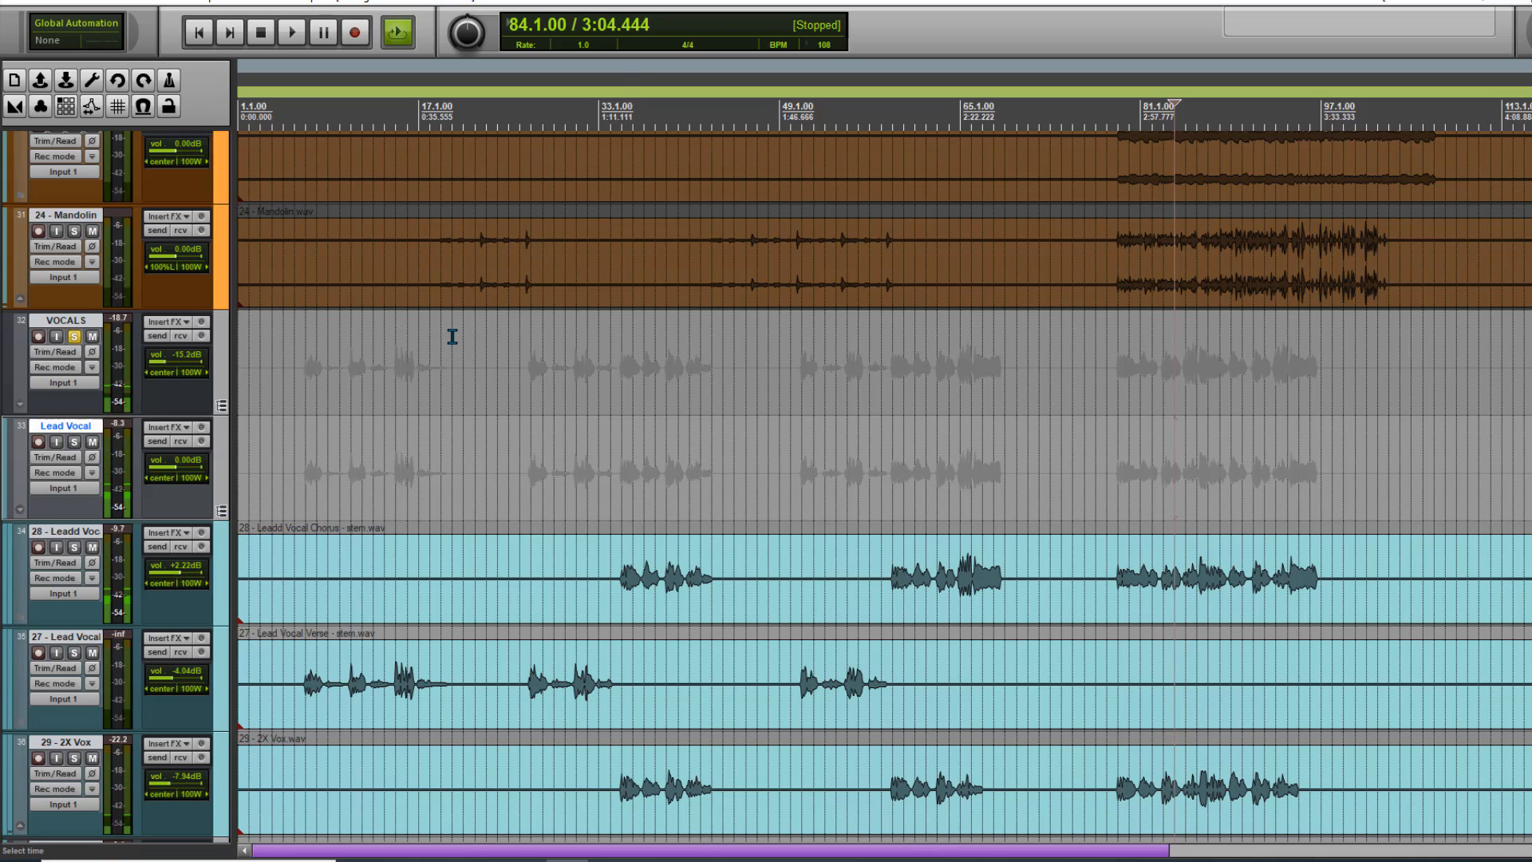
- Save the project before adding effects to the vocals
{"action": "left_click", "coordinate": [13, 2]}
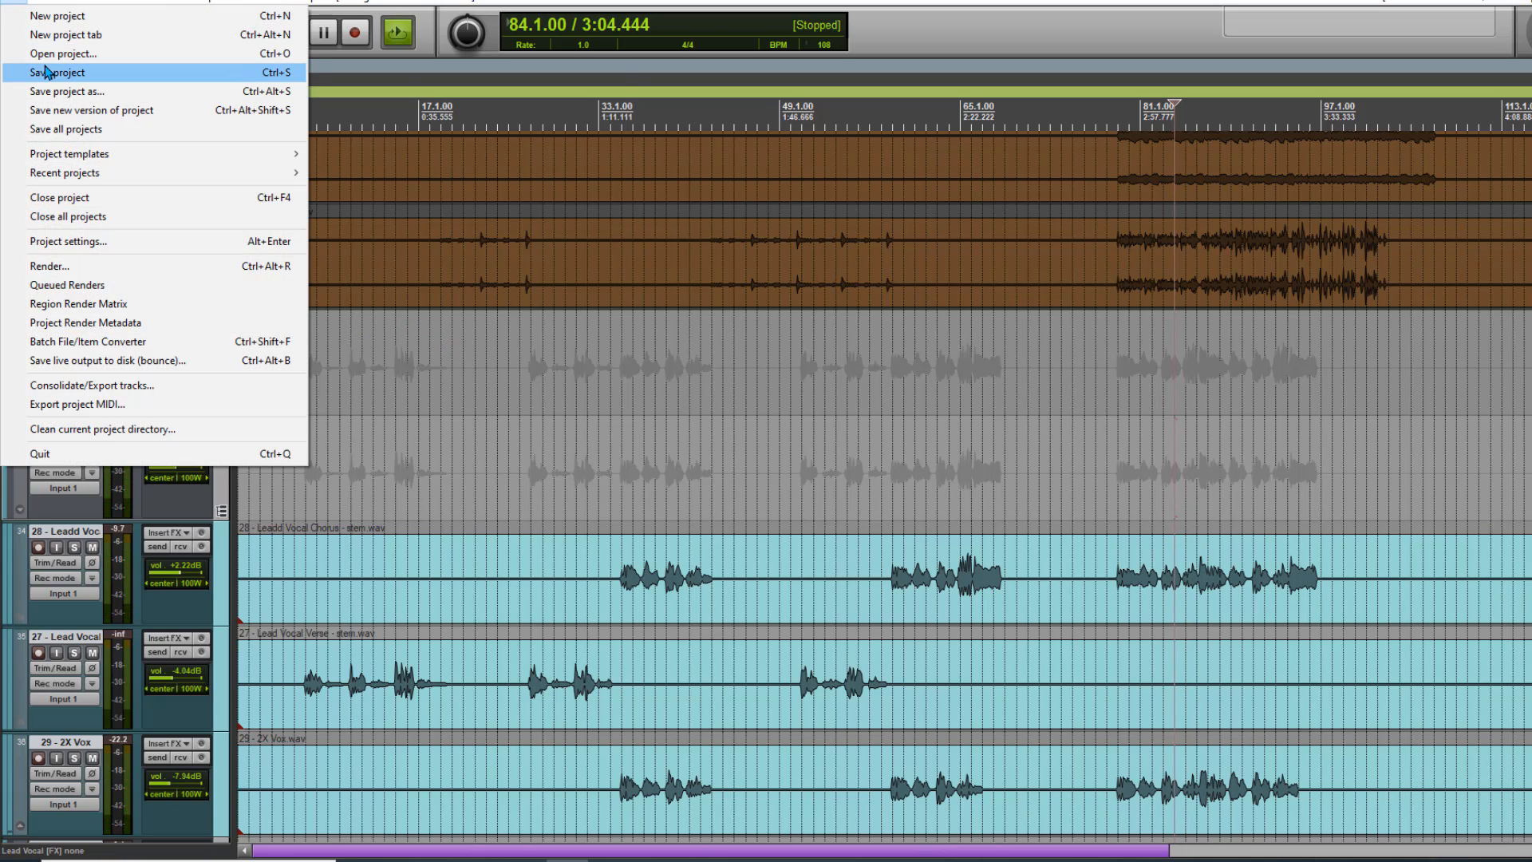
{"action": "left_click", "coordinate": [48, 73]}
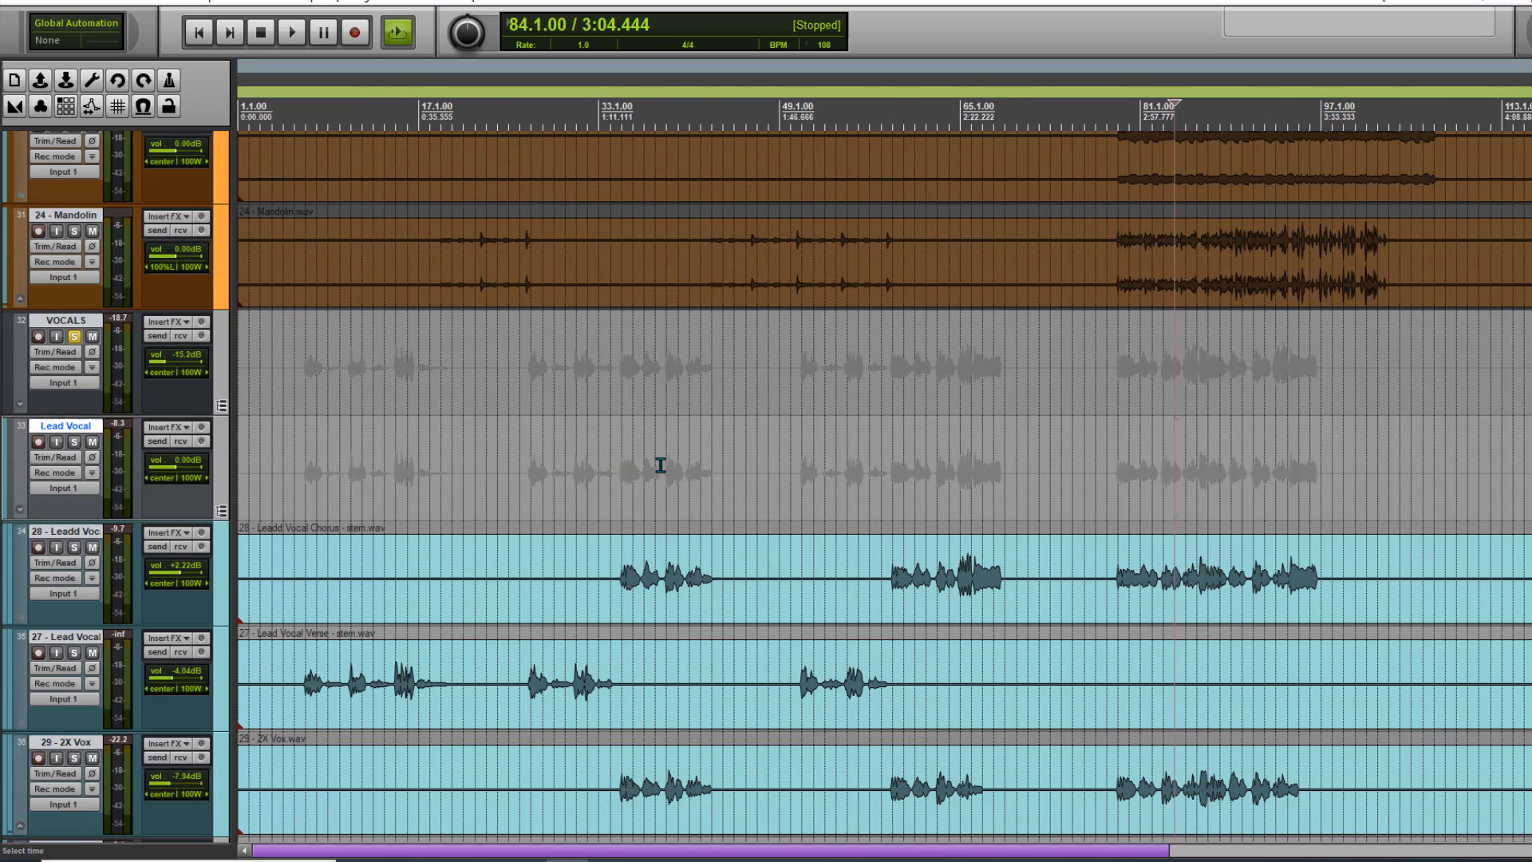
- Add ReaEQ to the VOCALS folder track and change band 1 to a high-pass filter
{"action": "scroll", "coordinate": [661, 465], "scroll_direction": "down", "scroll_amount": 2}
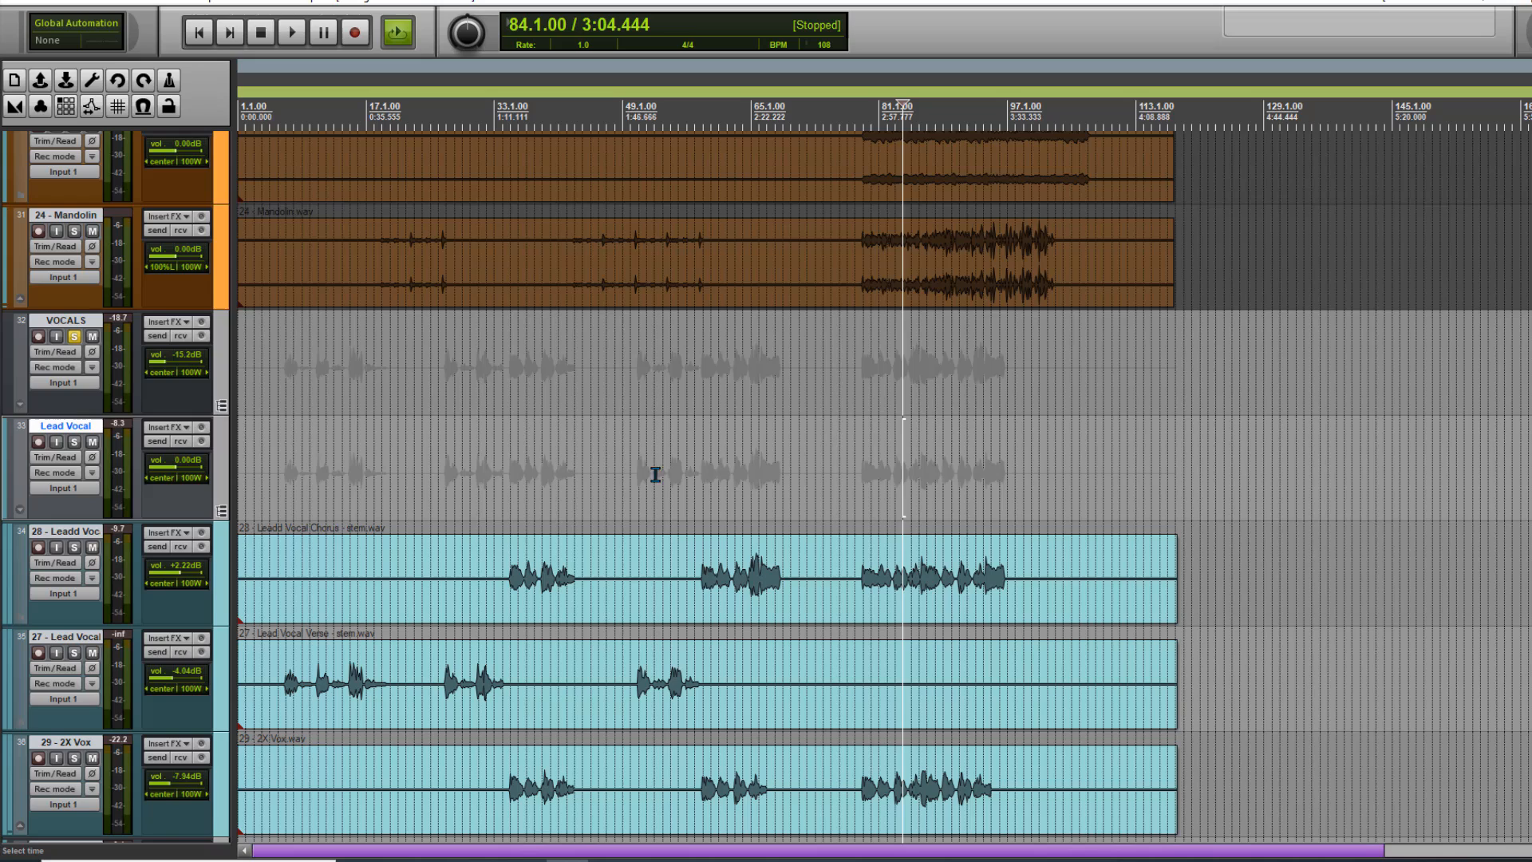
{"action": "left_click", "coordinate": [166, 322]}
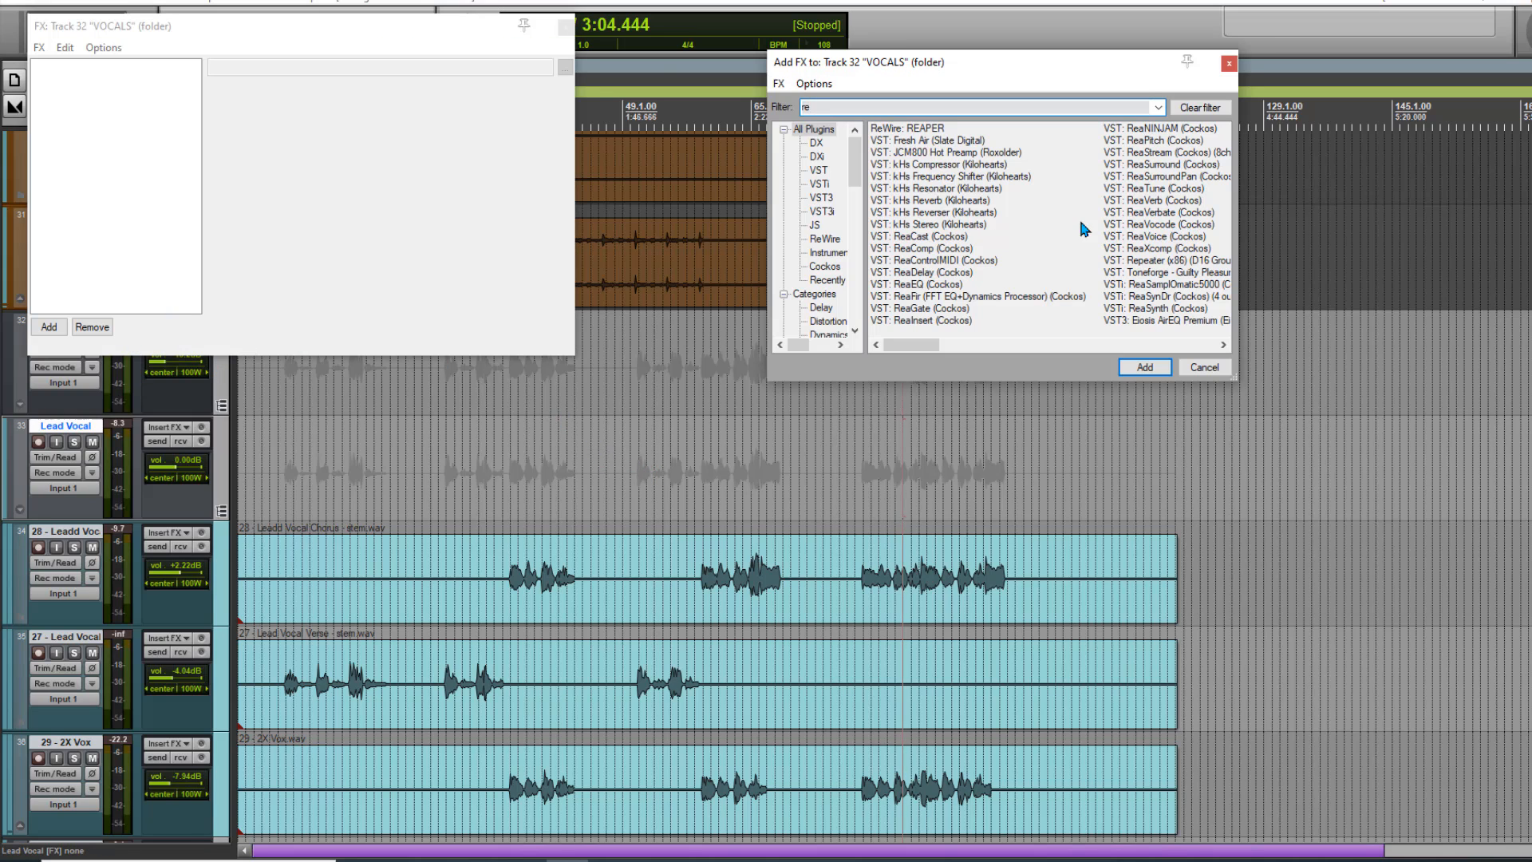
{"action": "double_click", "coordinate": [950, 284]}
{"action": "right_click", "coordinate": [273, 167]}
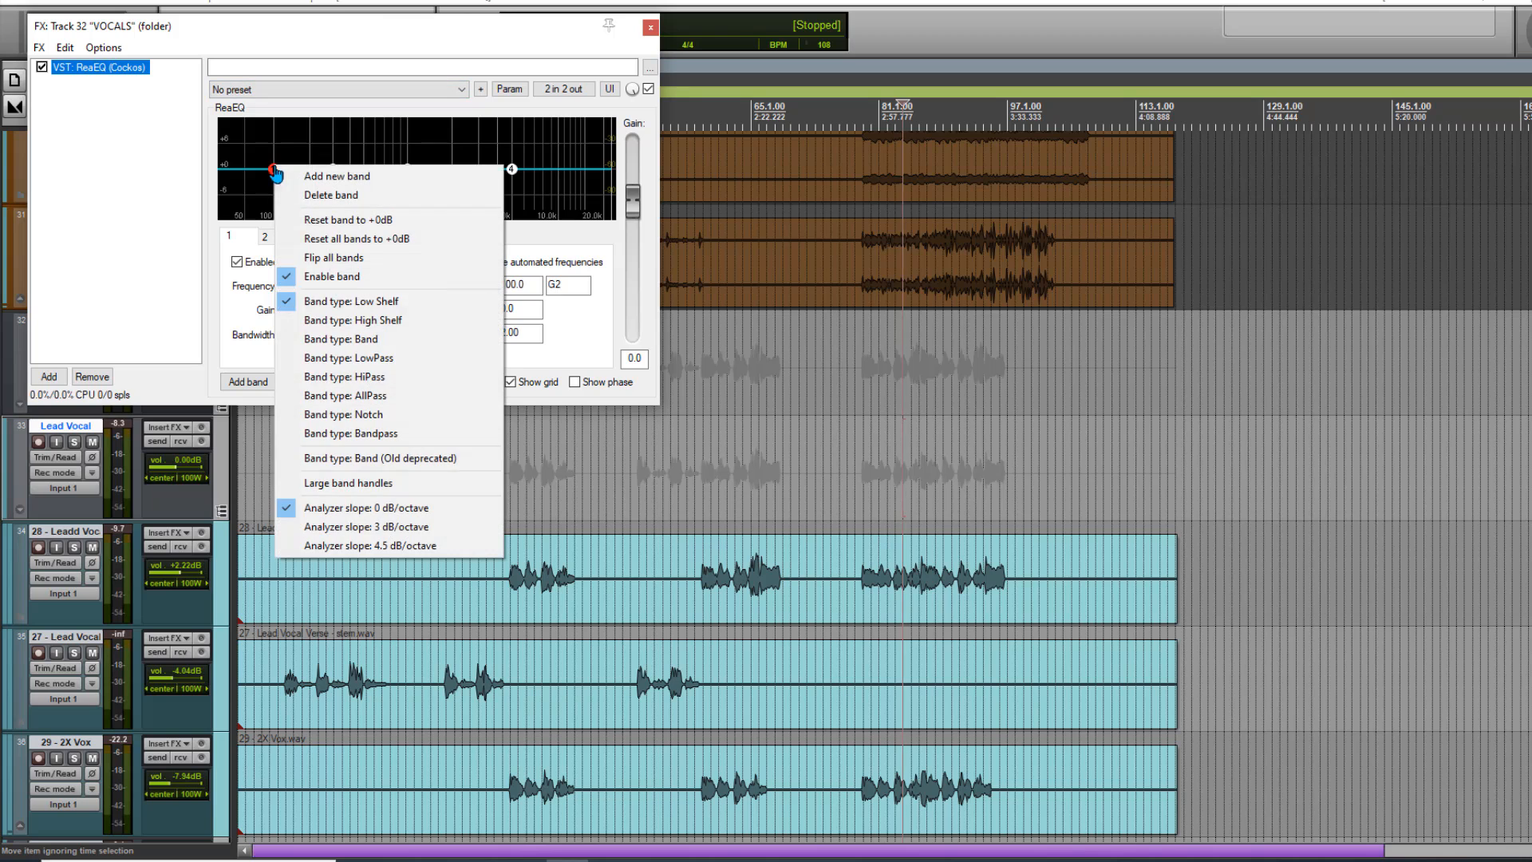
{"action": "left_click", "coordinate": [351, 378]}
- Sweep ReaEQ band 2 during playback and set it to a narrow cut of -4.8 dB at 287 Hz, bandwidth 0.04 octaves
{"action": "key", "text": "space"}
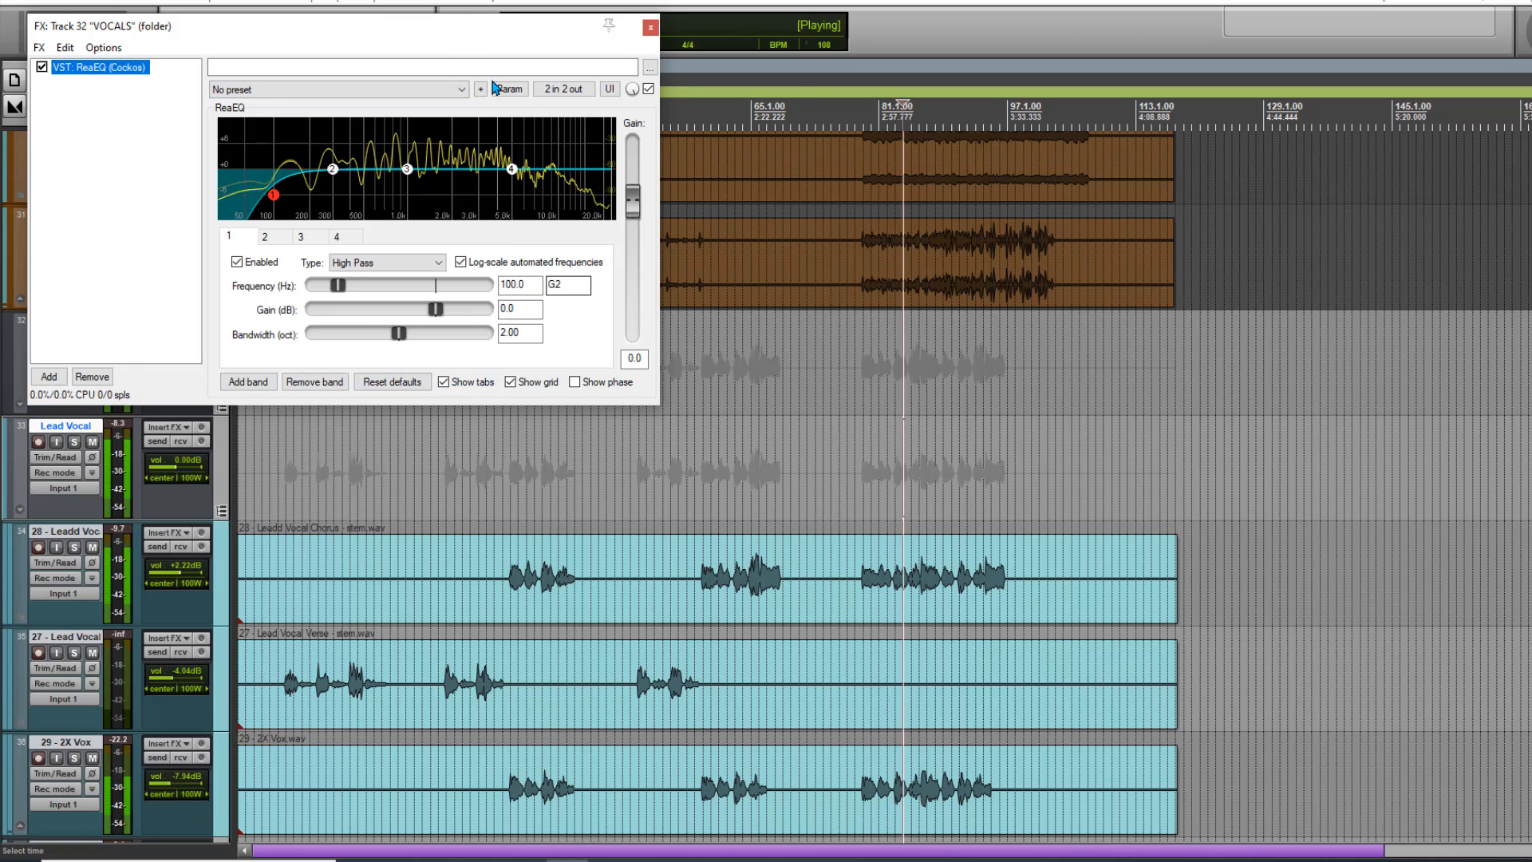
{"action": "left_click_drag", "start_coordinate": [455, 25], "coordinate": [635, 71]}
{"action": "left_click", "coordinate": [513, 216]}
{"action": "left_click_drag", "start_coordinate": [513, 215], "coordinate": [504, 159]}
{"action": "key", "text": "space"}
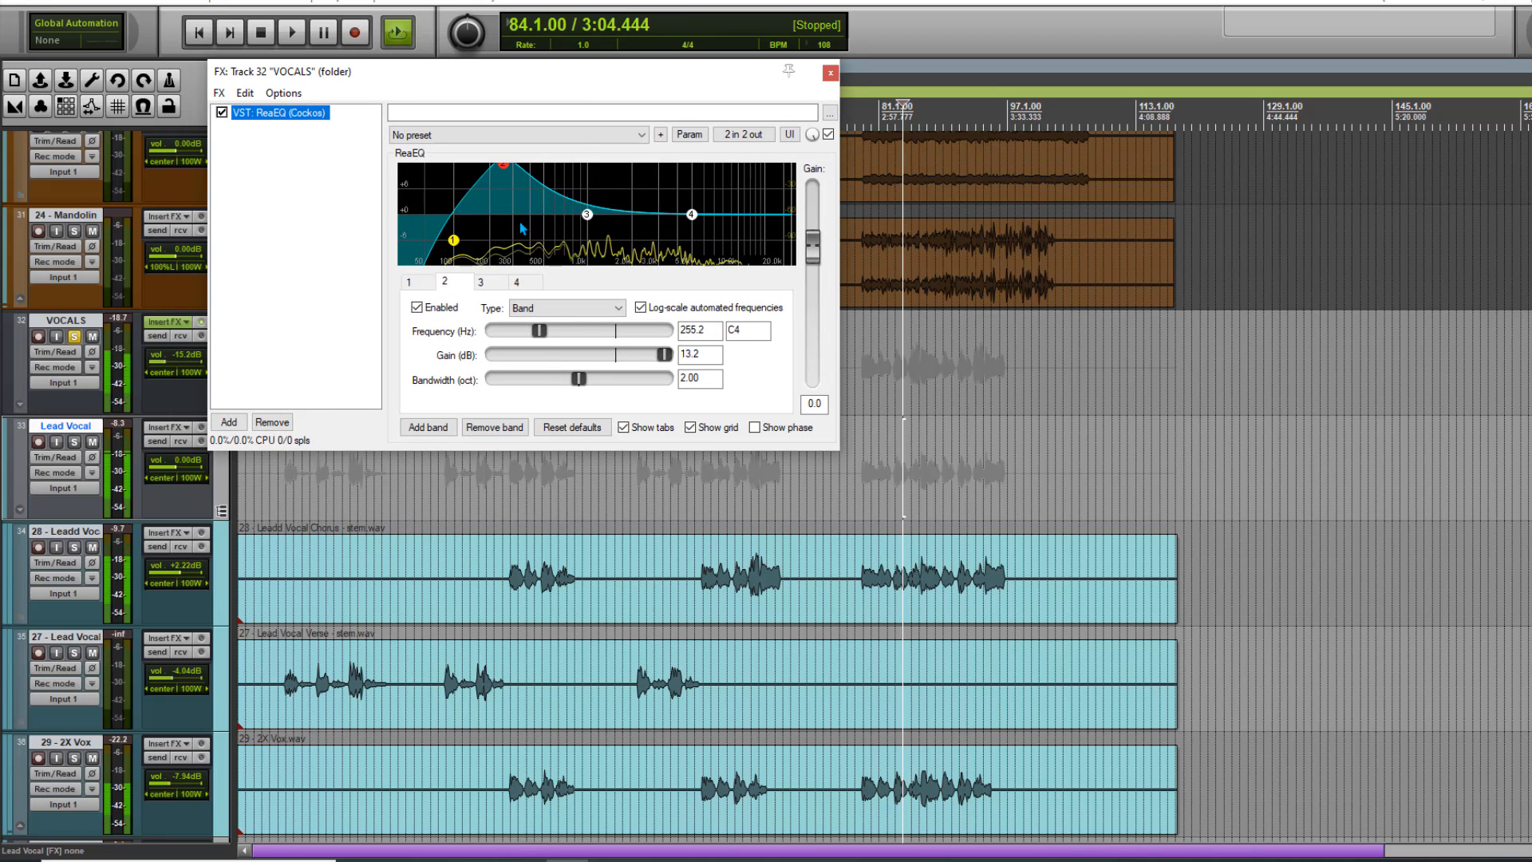
{"action": "left_click_drag", "start_coordinate": [579, 379], "coordinate": [506, 352]}
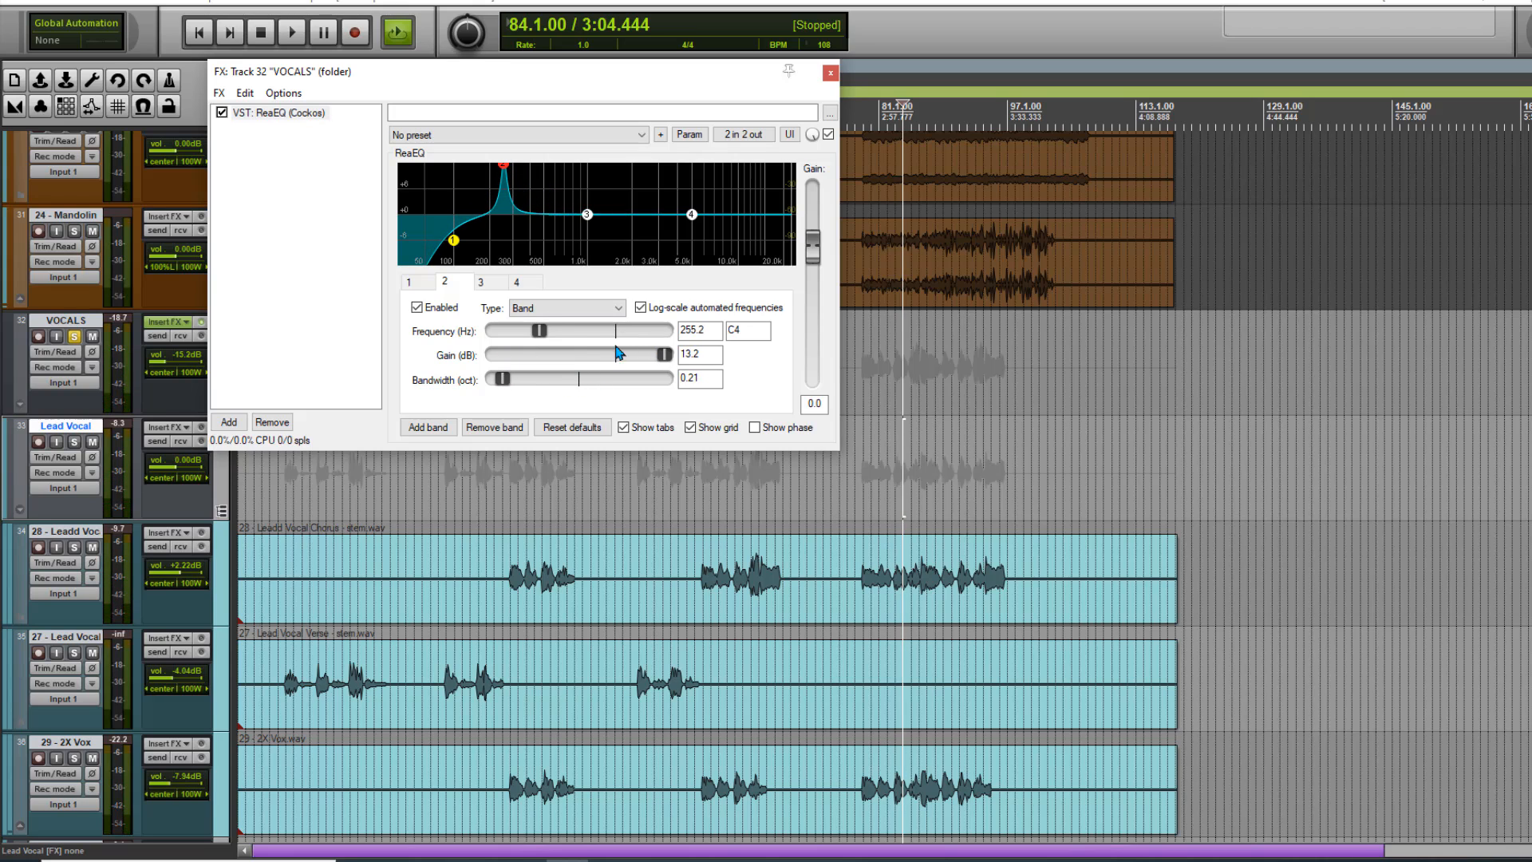
{"action": "key", "text": "space"}
{"action": "left_click_drag", "start_coordinate": [539, 330], "coordinate": [552, 330]}
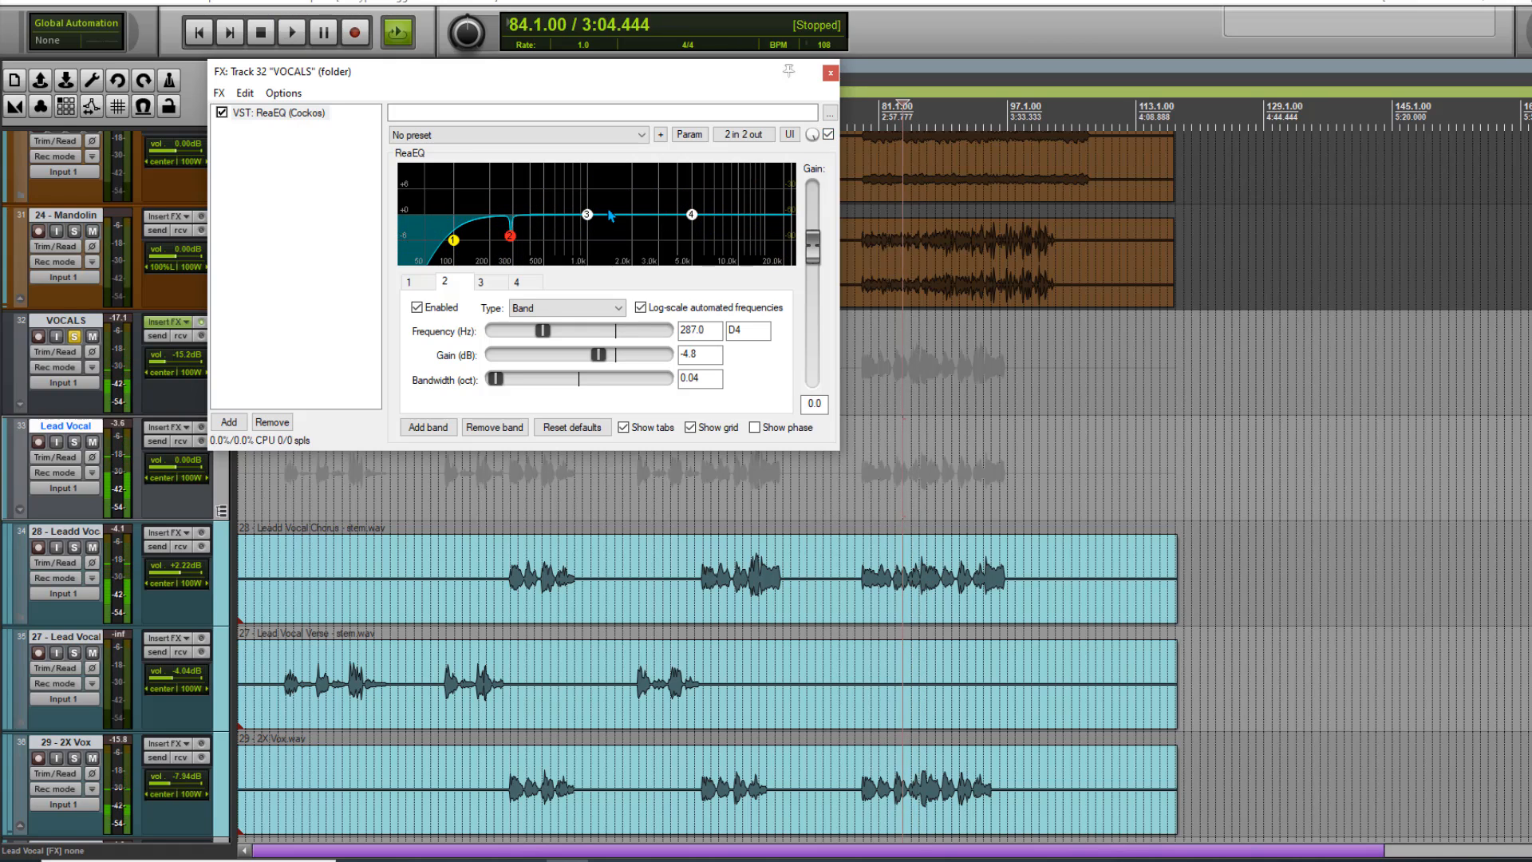
- Raise ReaEQ band 4 slightly and add a fifth band boosting 1.2 dB at about 2545 Hz while auditioning the vocals
{"action": "left_click", "coordinate": [691, 216]}
{"action": "double_click", "coordinate": [639, 206]}
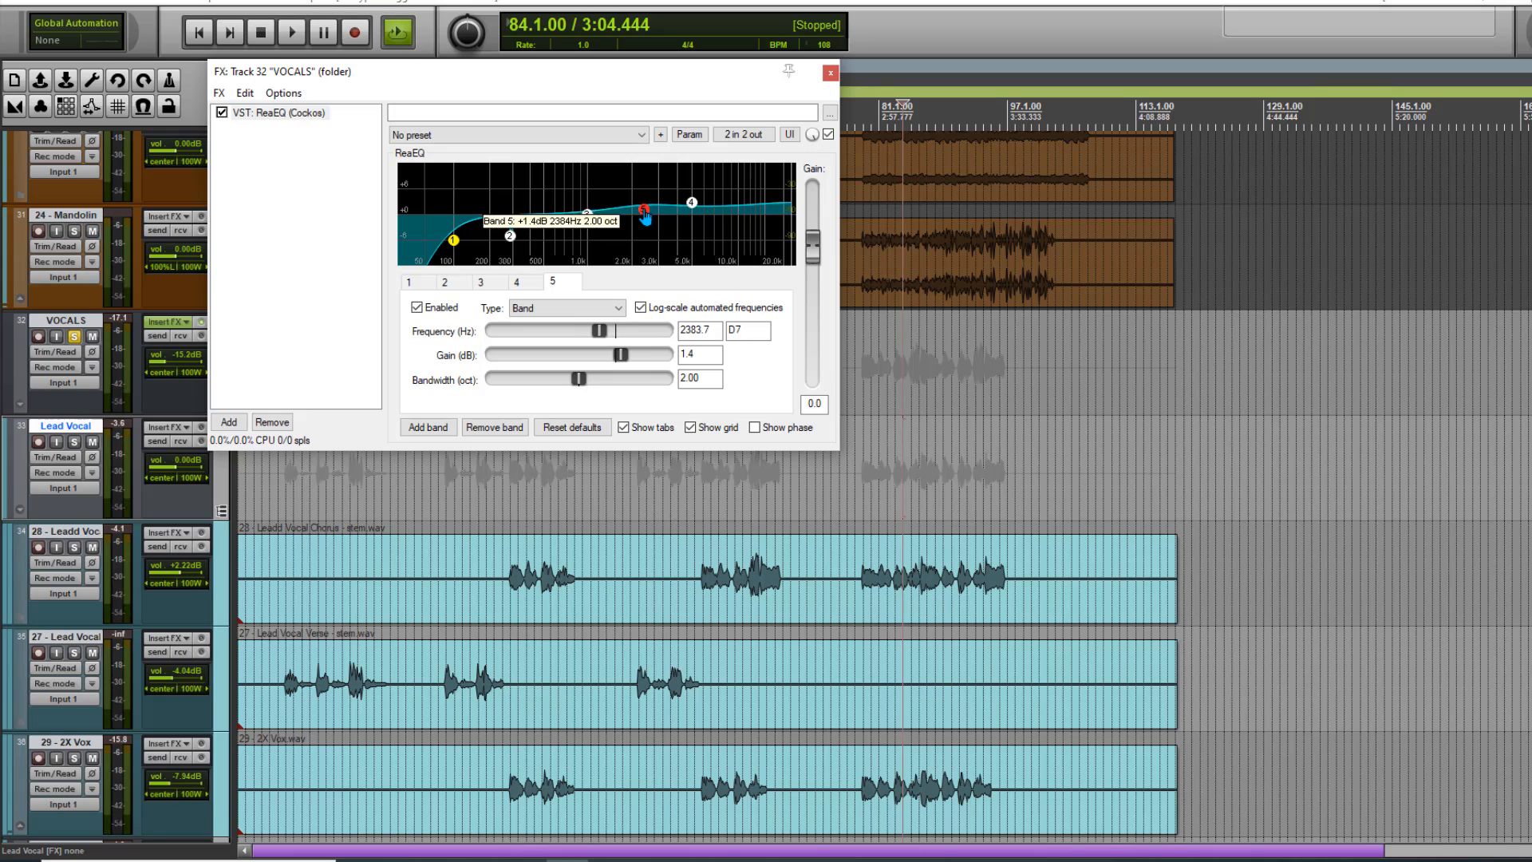
{"action": "key", "text": "space"}
{"action": "left_click", "coordinate": [693, 205]}
{"action": "left_click_drag", "start_coordinate": [643, 209], "coordinate": [647, 211]}
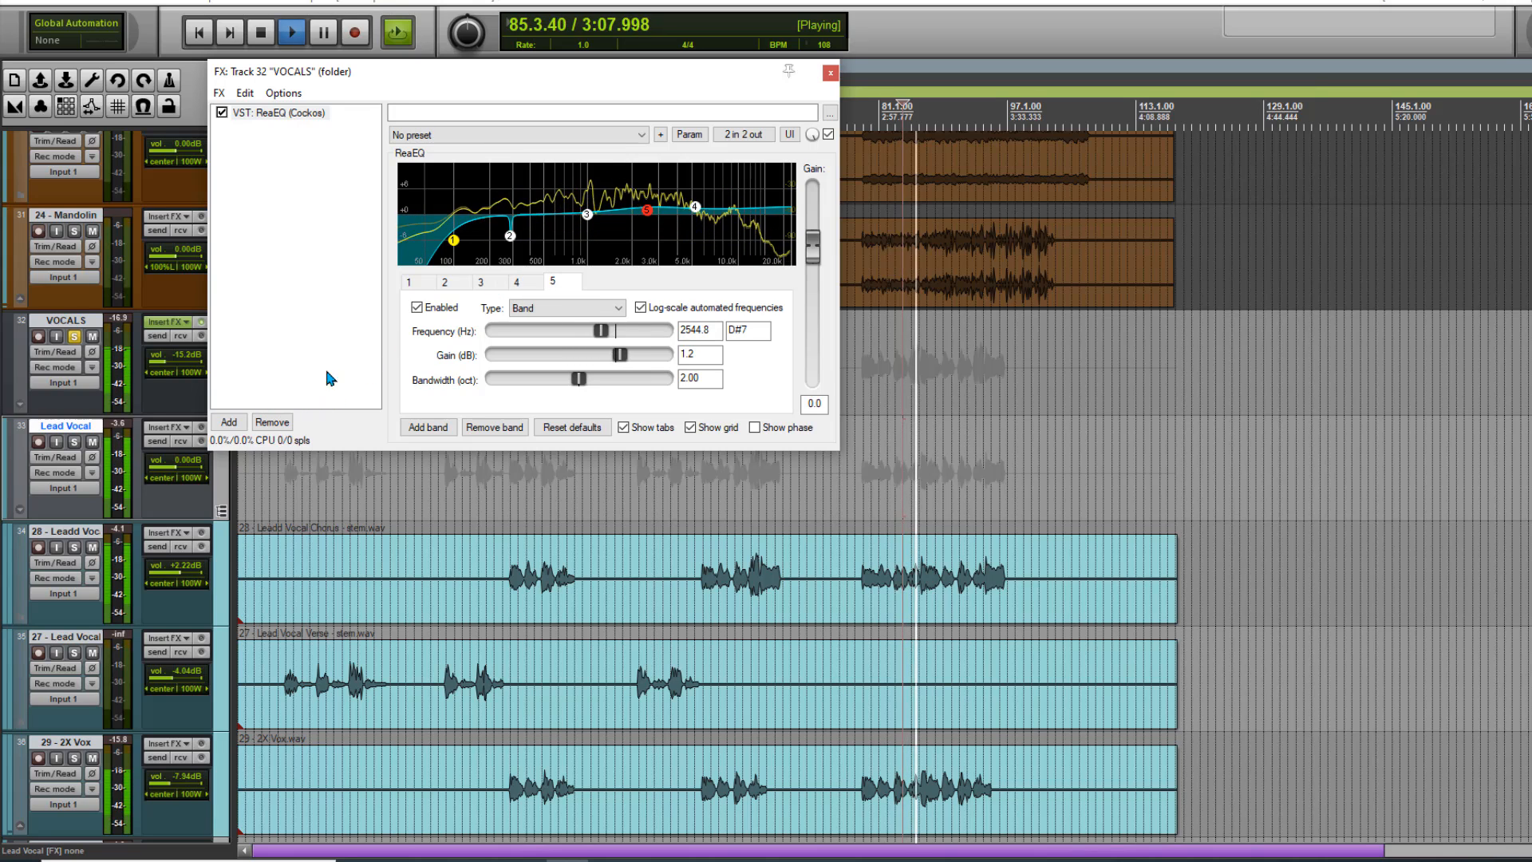
{"action": "key", "text": "space"}
- Add ReaComp after ReaEQ in the VOCALS effects chain
{"action": "left_click", "coordinate": [231, 422]}
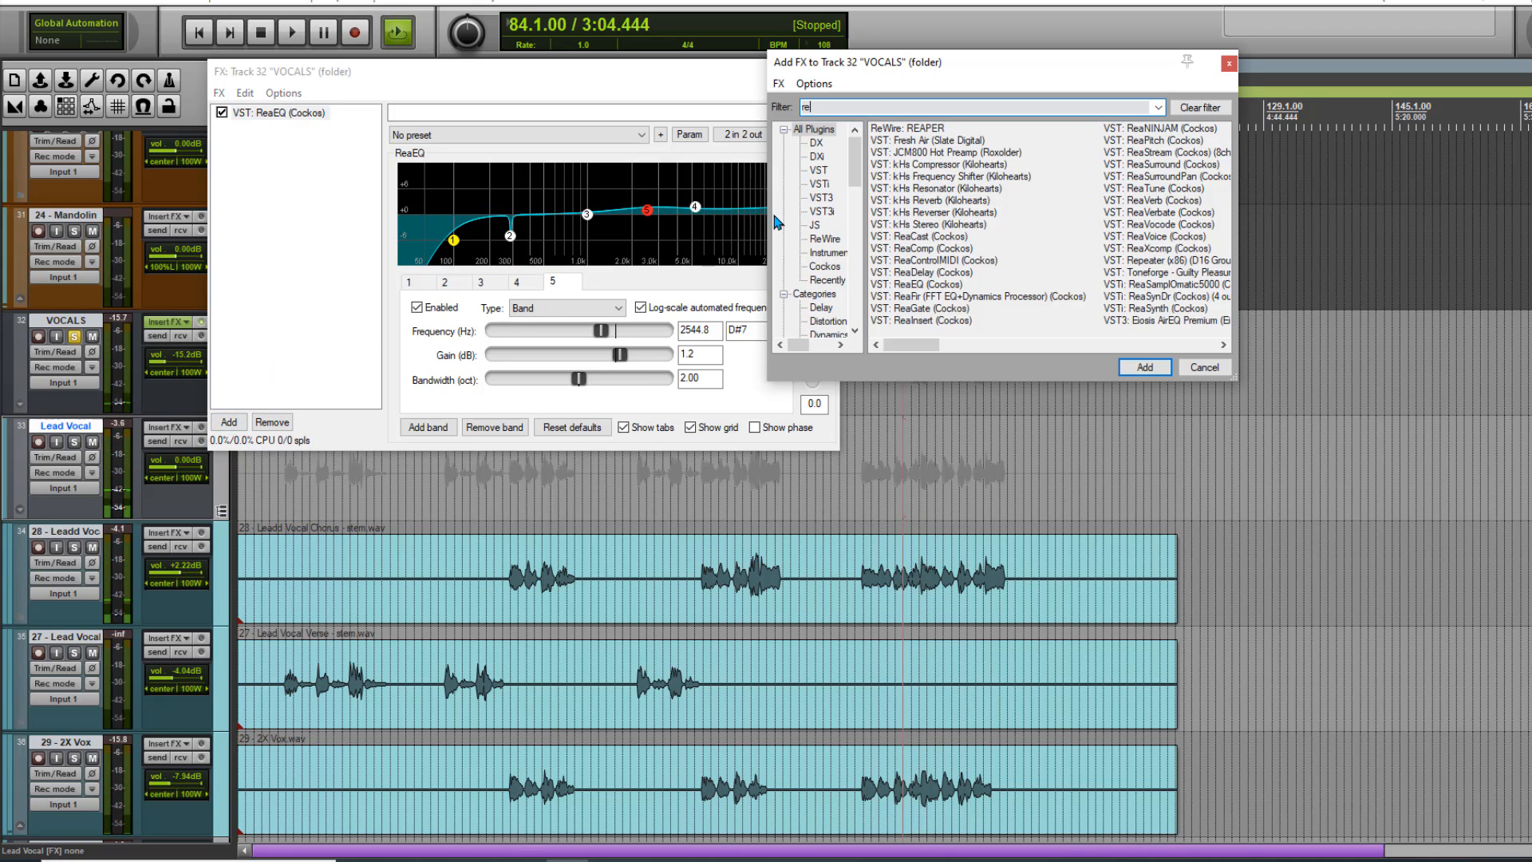
{"action": "key", "text": "BackSpace"}
{"action": "double_click", "coordinate": [936, 165]}
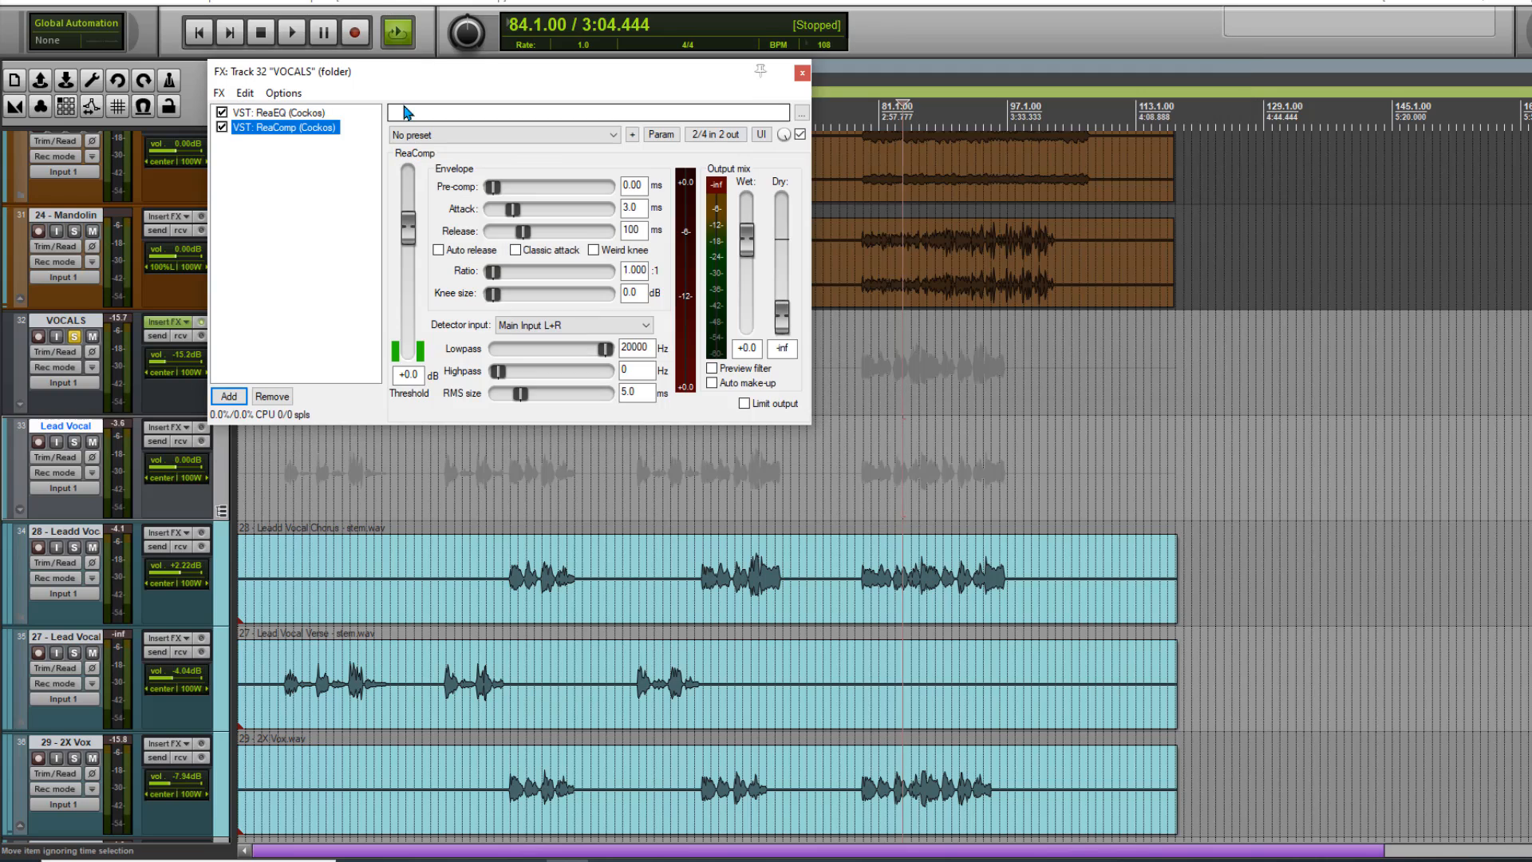
- Add JS: Saturation to the VOCALS chain and reorder the effects so that ReaComp comes after it
{"action": "left_click", "coordinate": [229, 397]}
{"action": "type", "text": "sa"}
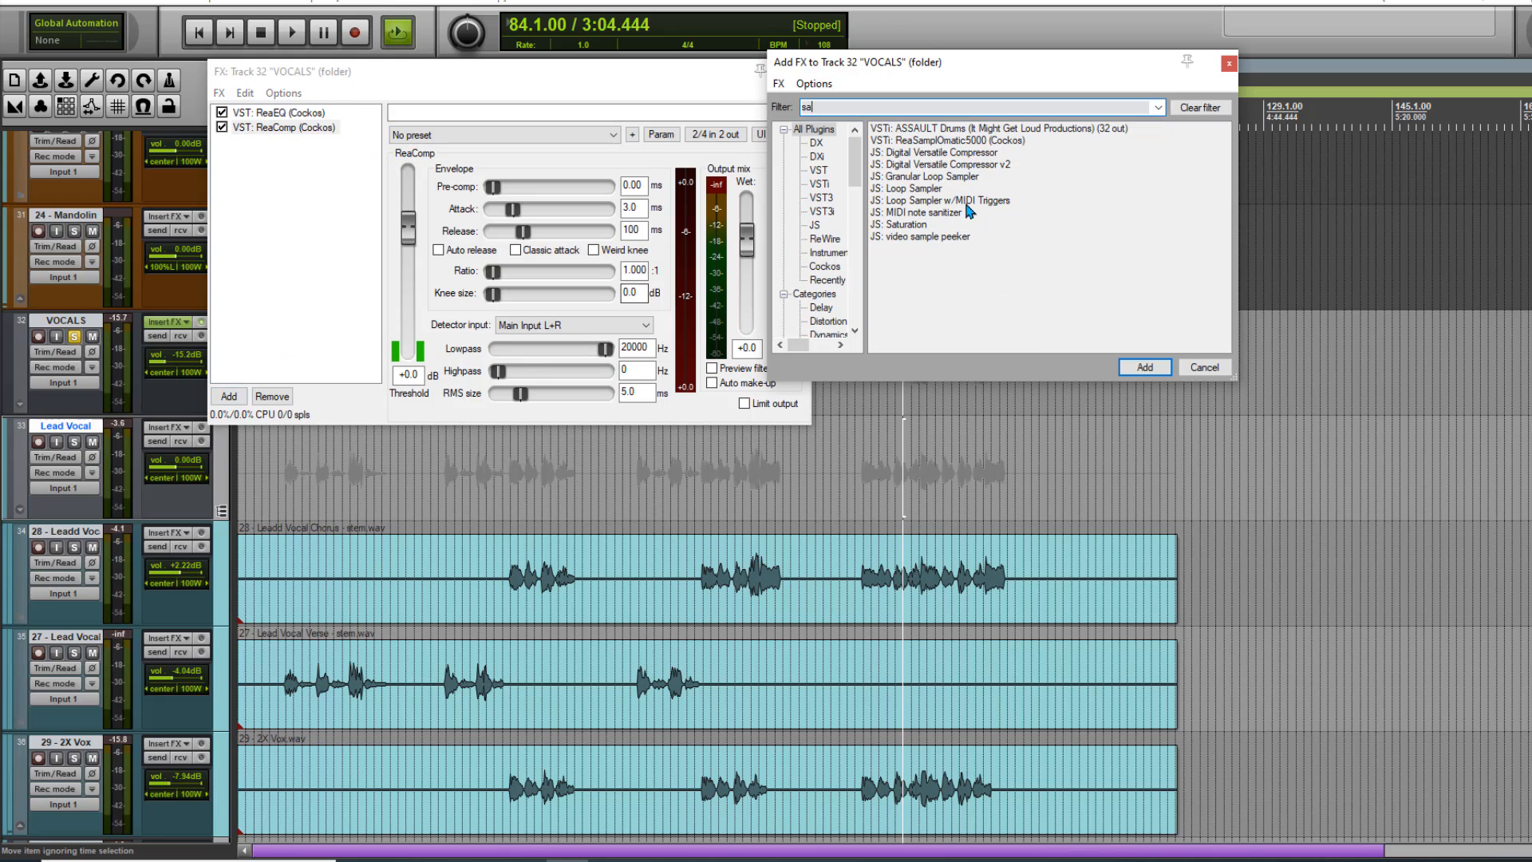
{"action": "double_click", "coordinate": [906, 224]}
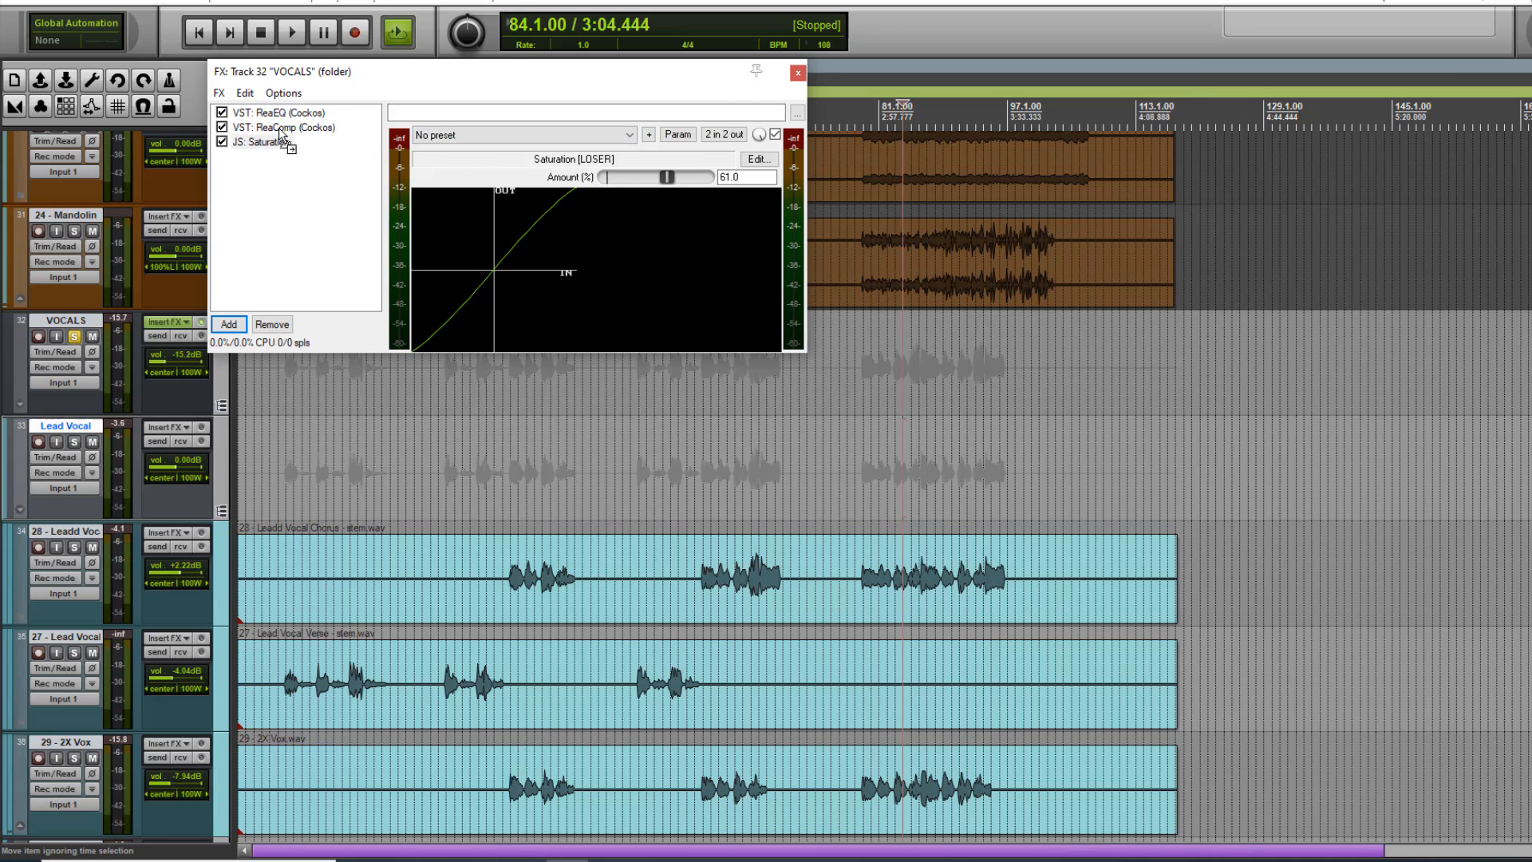
{"action": "left_click_drag", "start_coordinate": [281, 134], "coordinate": [284, 147]}
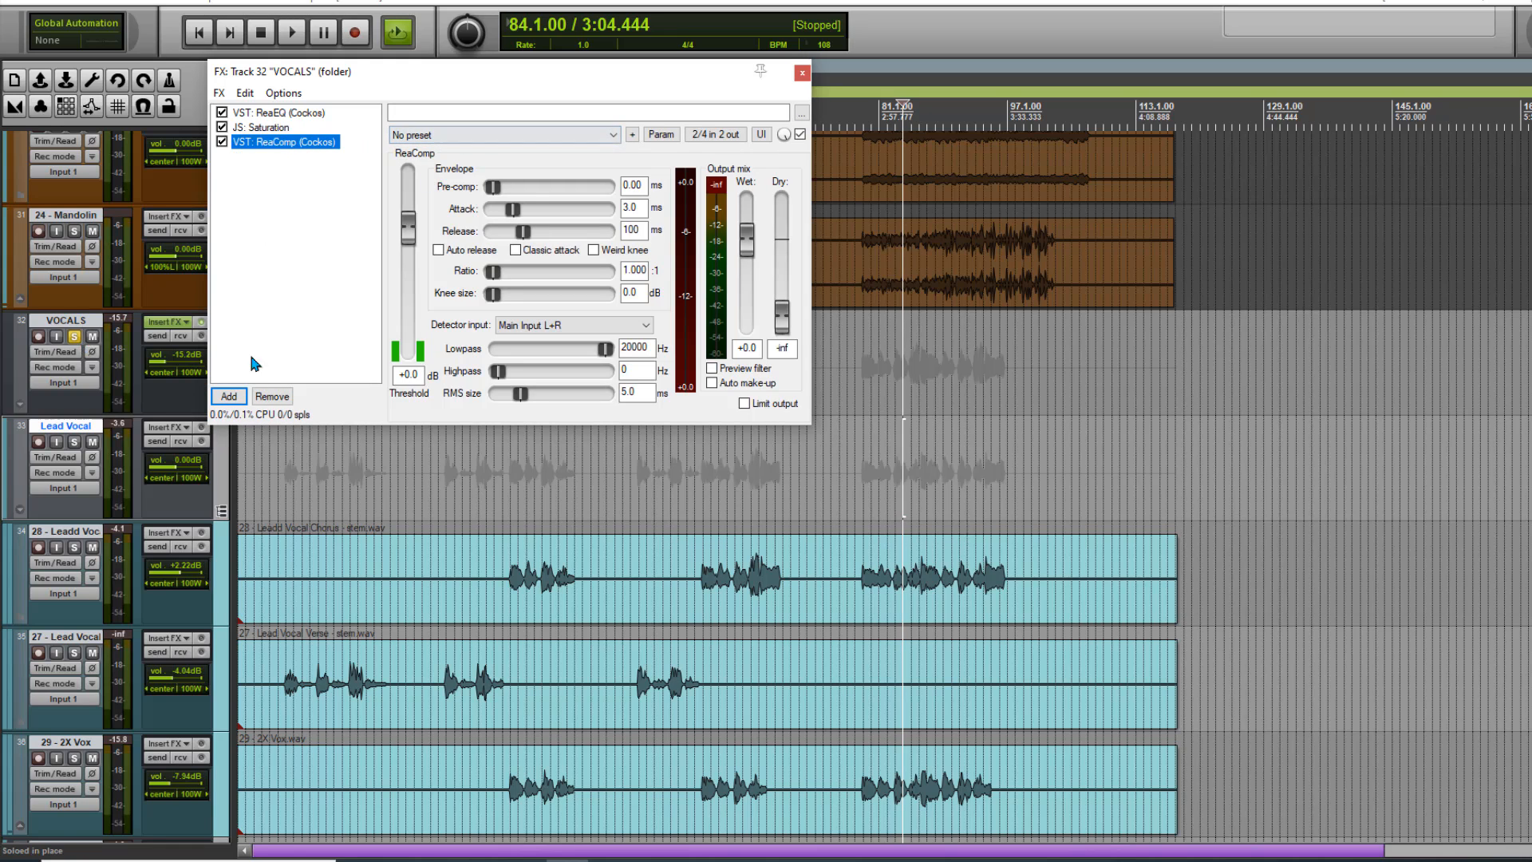
- Save the project with the new VOCALS effects chain
{"action": "scroll", "coordinate": [886, 478], "scroll_direction": "down", "scroll_amount": 3}
{"action": "scroll", "coordinate": [885, 478], "scroll_direction": "up", "scroll_amount": 3}
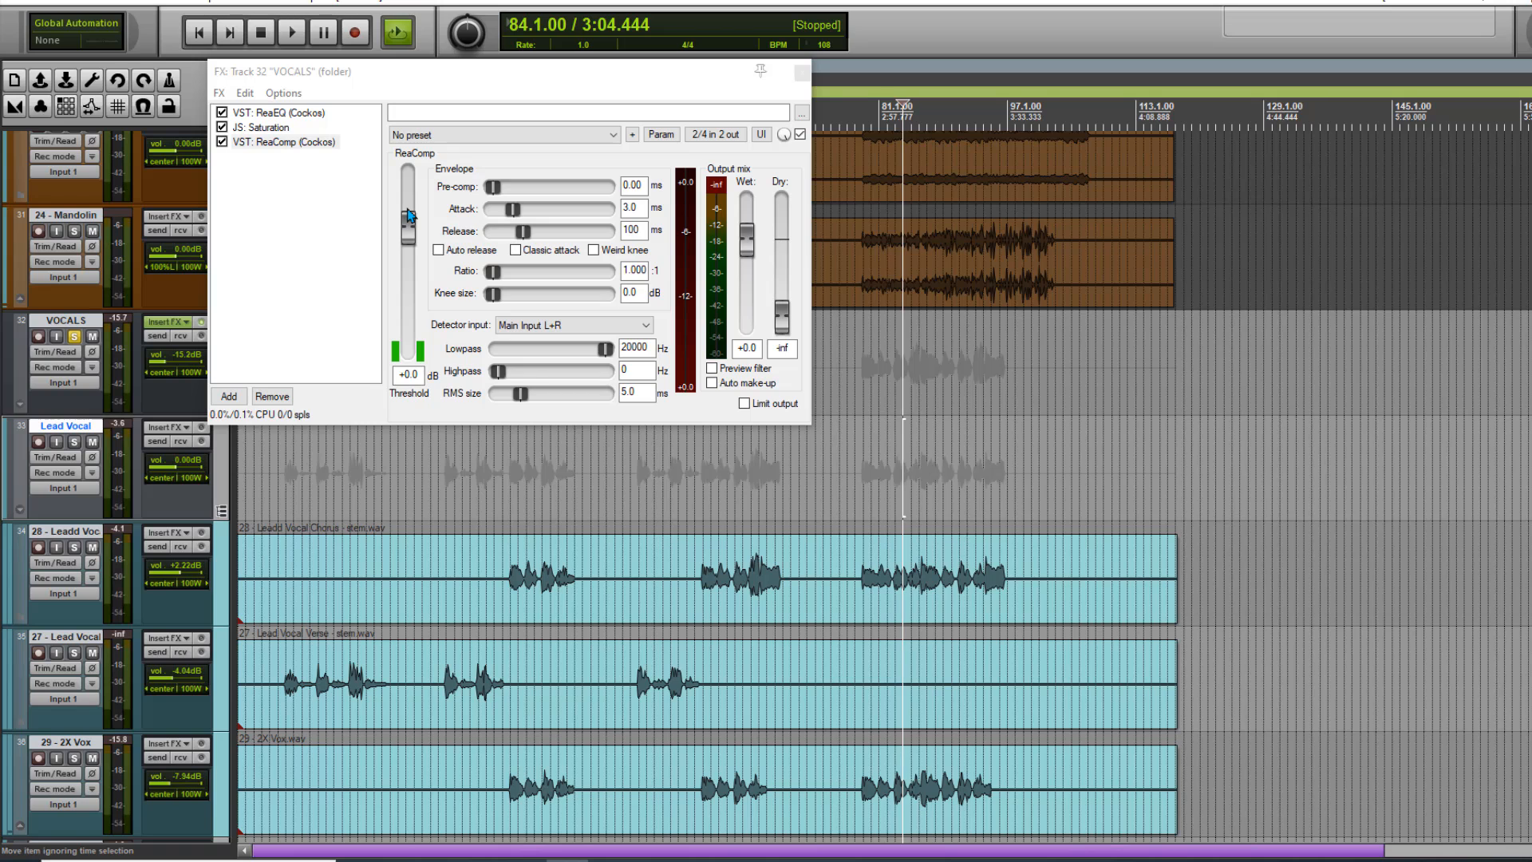
{"action": "scroll", "coordinate": [885, 479], "scroll_direction": "up", "scroll_amount": 2}
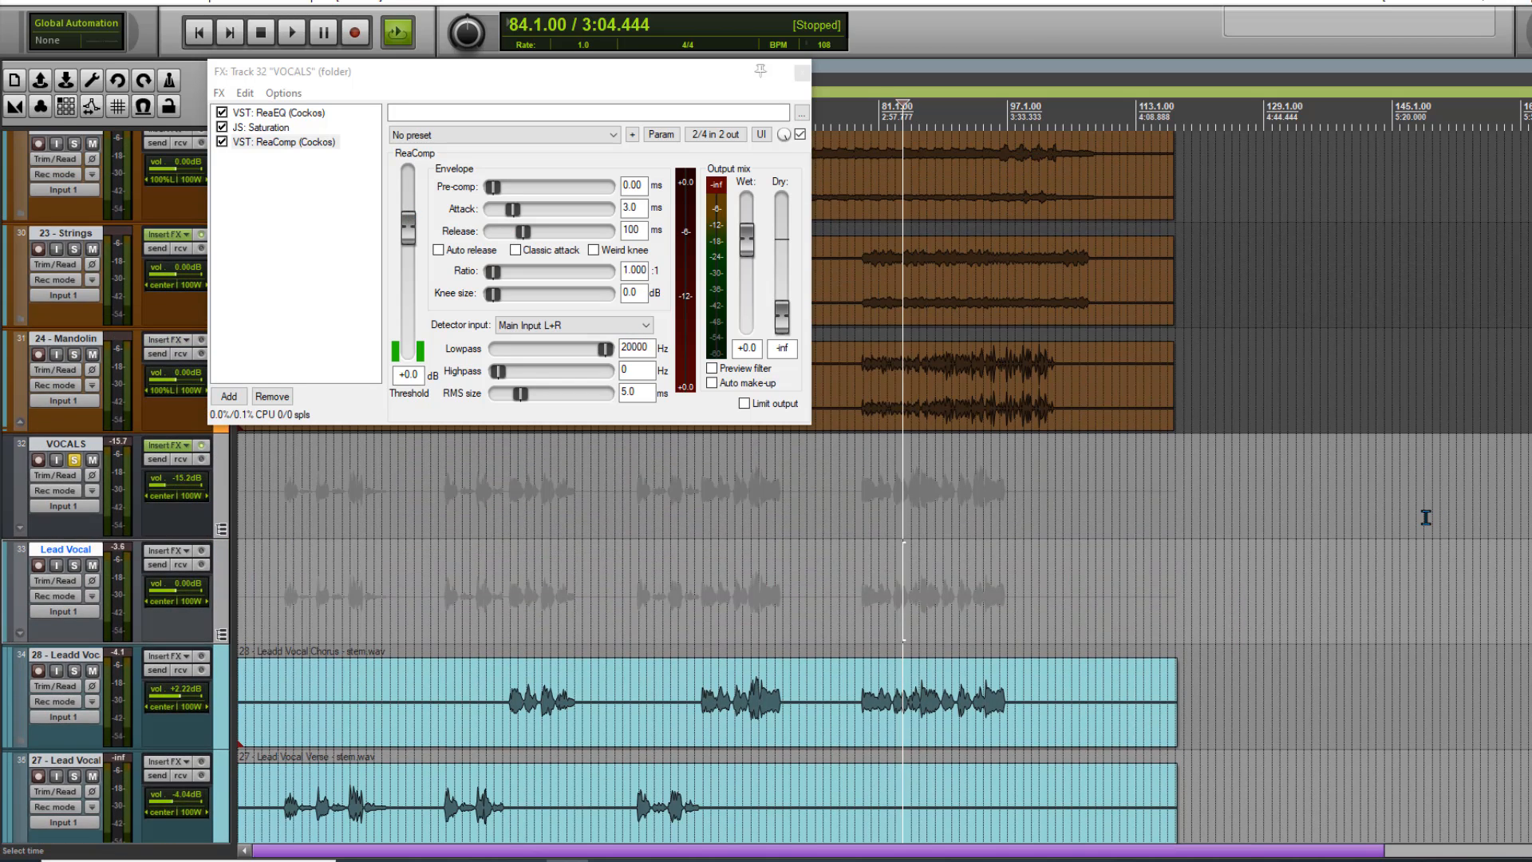
{"action": "left_click", "coordinate": [13, 3]}
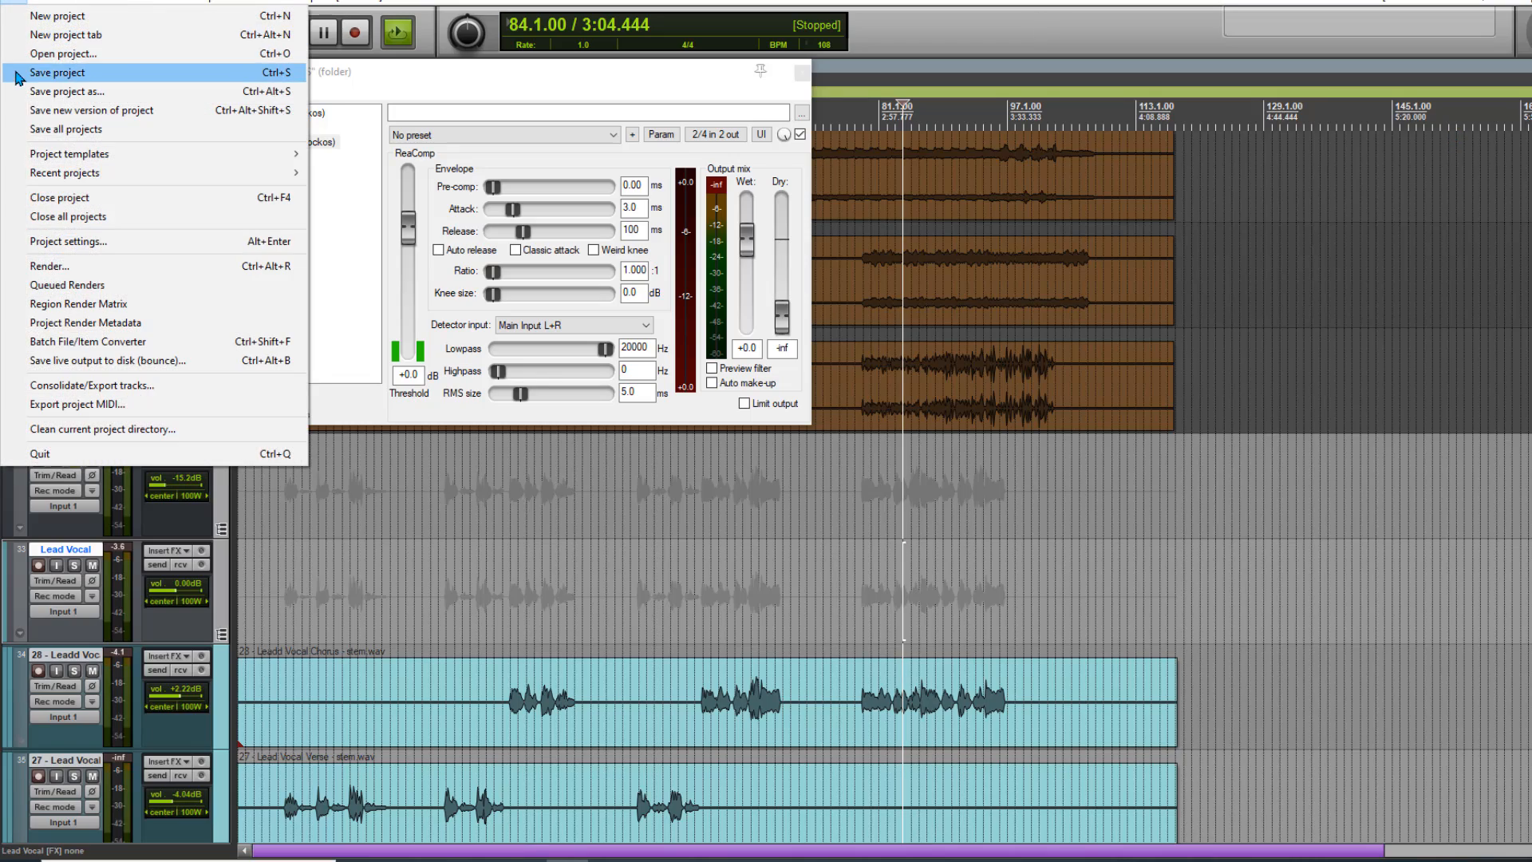
{"action": "left_click", "coordinate": [18, 73]}
- Load the "stock - Modern Vocal" preset in ReaComp on the VOCALS track
{"action": "scroll", "coordinate": [170, 495], "scroll_direction": "down", "scroll_amount": 18}
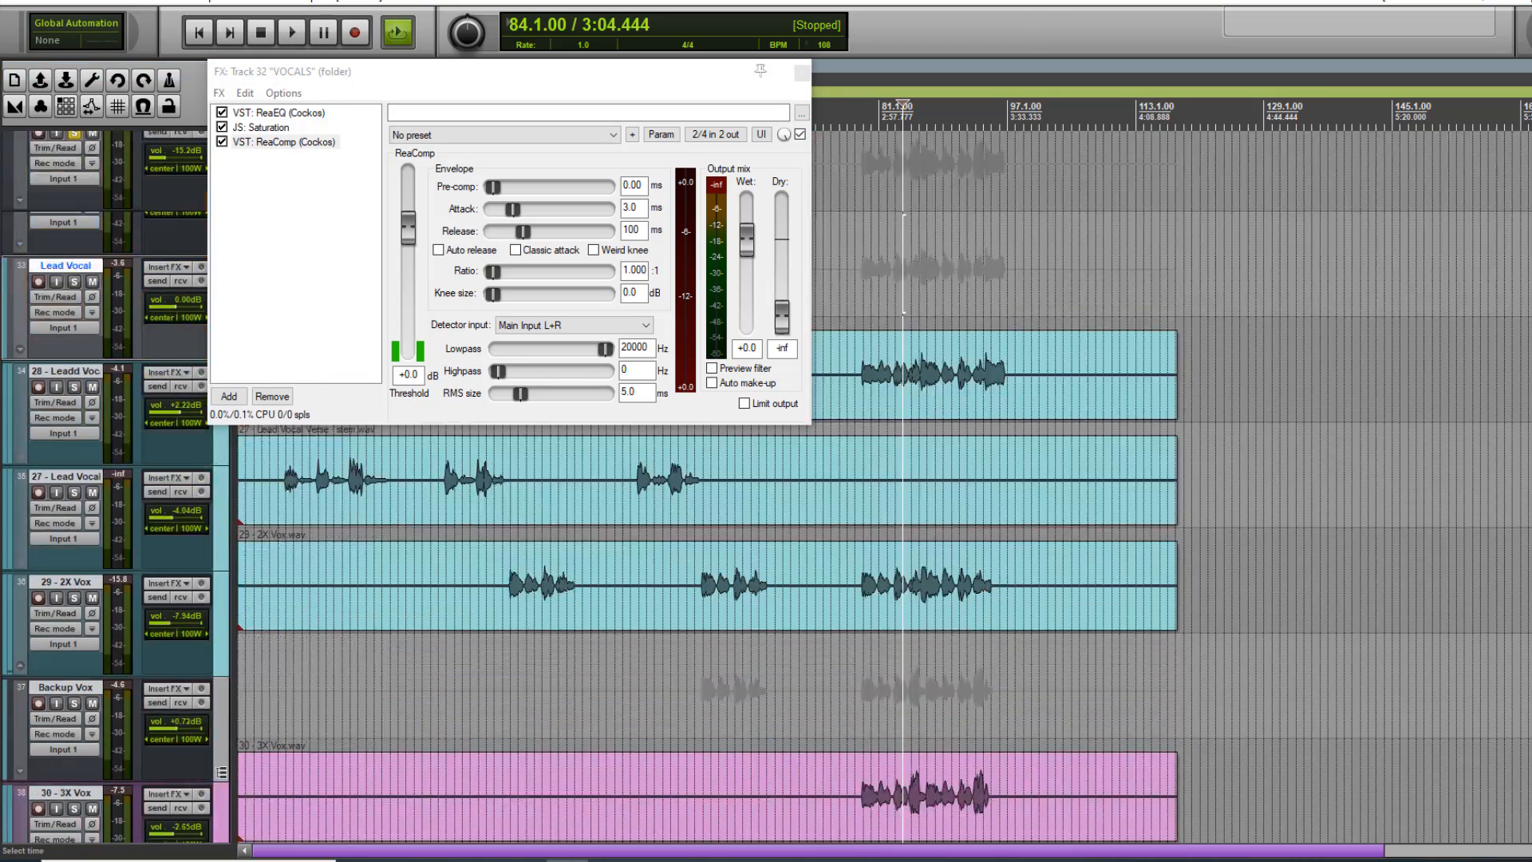
{"action": "scroll", "coordinate": [169, 494], "scroll_direction": "up", "scroll_amount": 17}
{"action": "scroll", "coordinate": [169, 495], "scroll_direction": "up", "scroll_amount": 1}
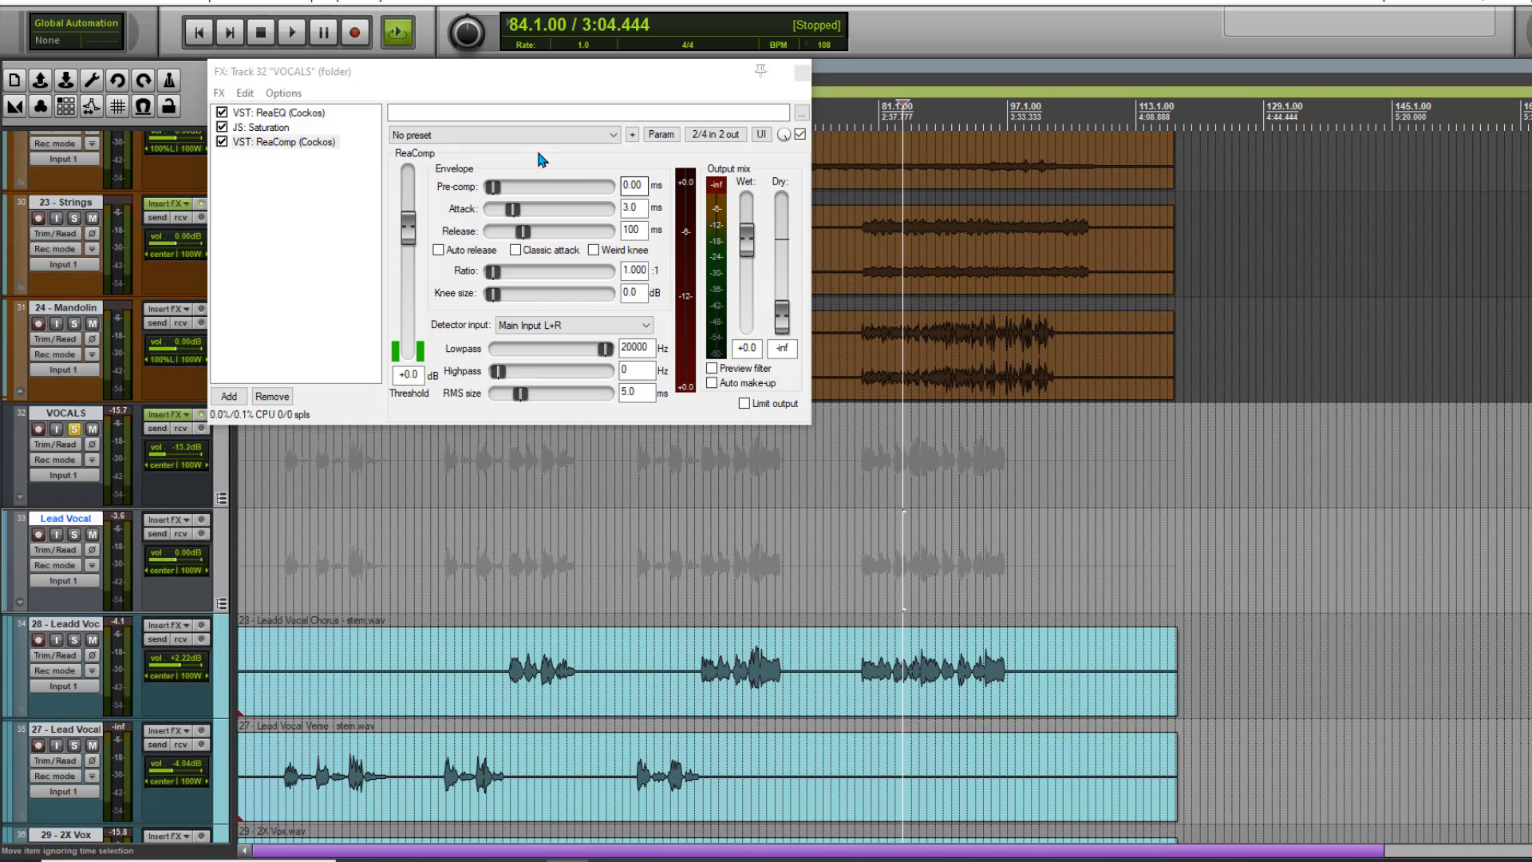
{"action": "left_click", "coordinate": [527, 134]}
{"action": "left_click", "coordinate": [493, 342]}
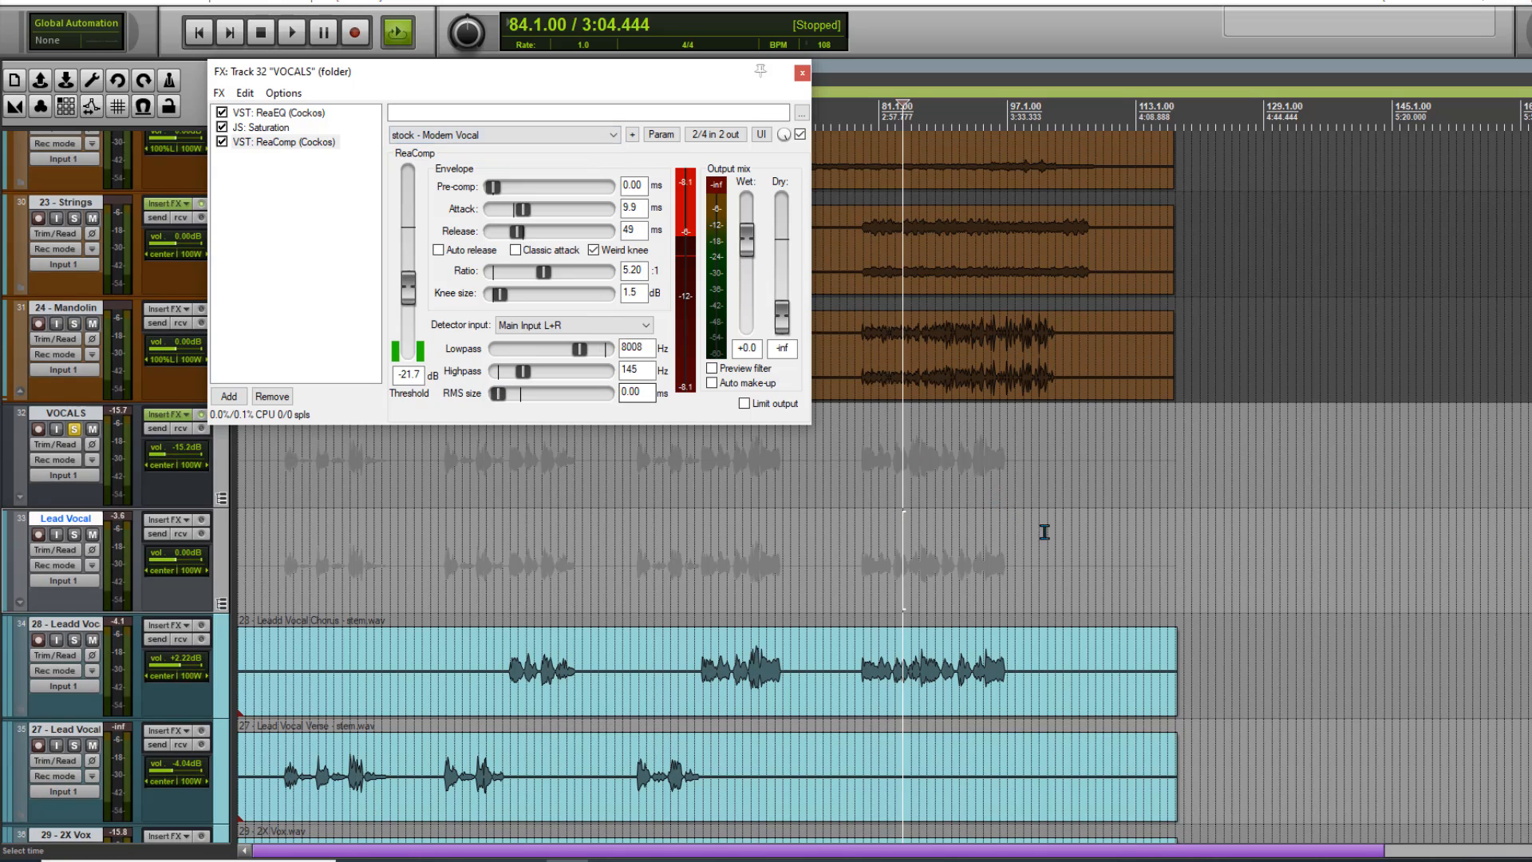
- Set ReaComp's threshold to -14.6 dB and ratio to 3.15:1 during playback, then stop and close the effects window
{"action": "scroll", "coordinate": [1043, 530], "scroll_direction": "up", "scroll_amount": 3}
{"action": "key", "text": "space"}
{"action": "left_click_drag", "start_coordinate": [408, 301], "coordinate": [422, 291]}
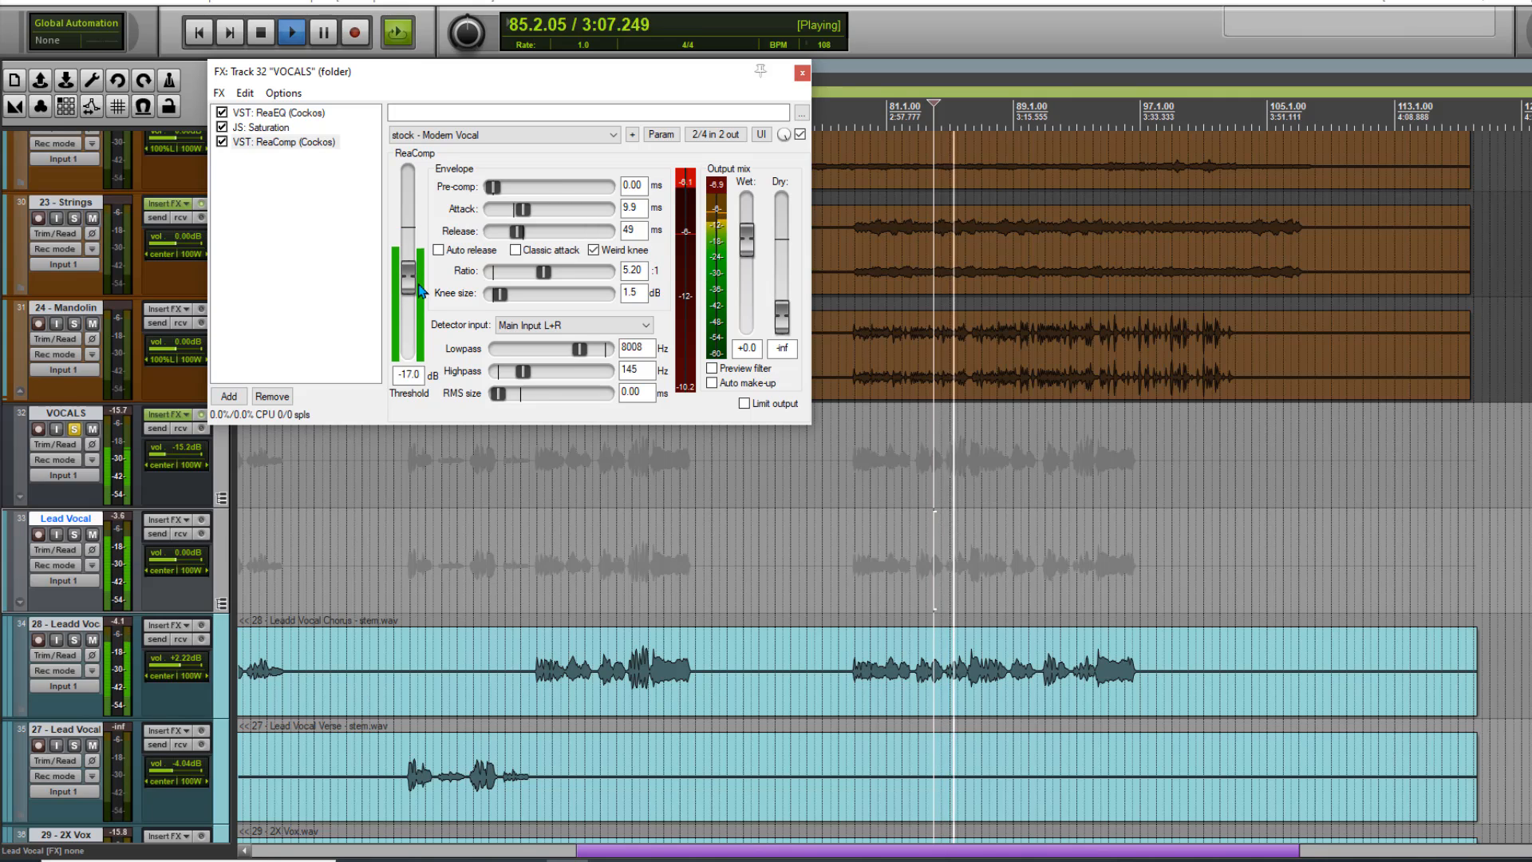
{"action": "left_click_drag", "start_coordinate": [543, 272], "coordinate": [504, 279]}
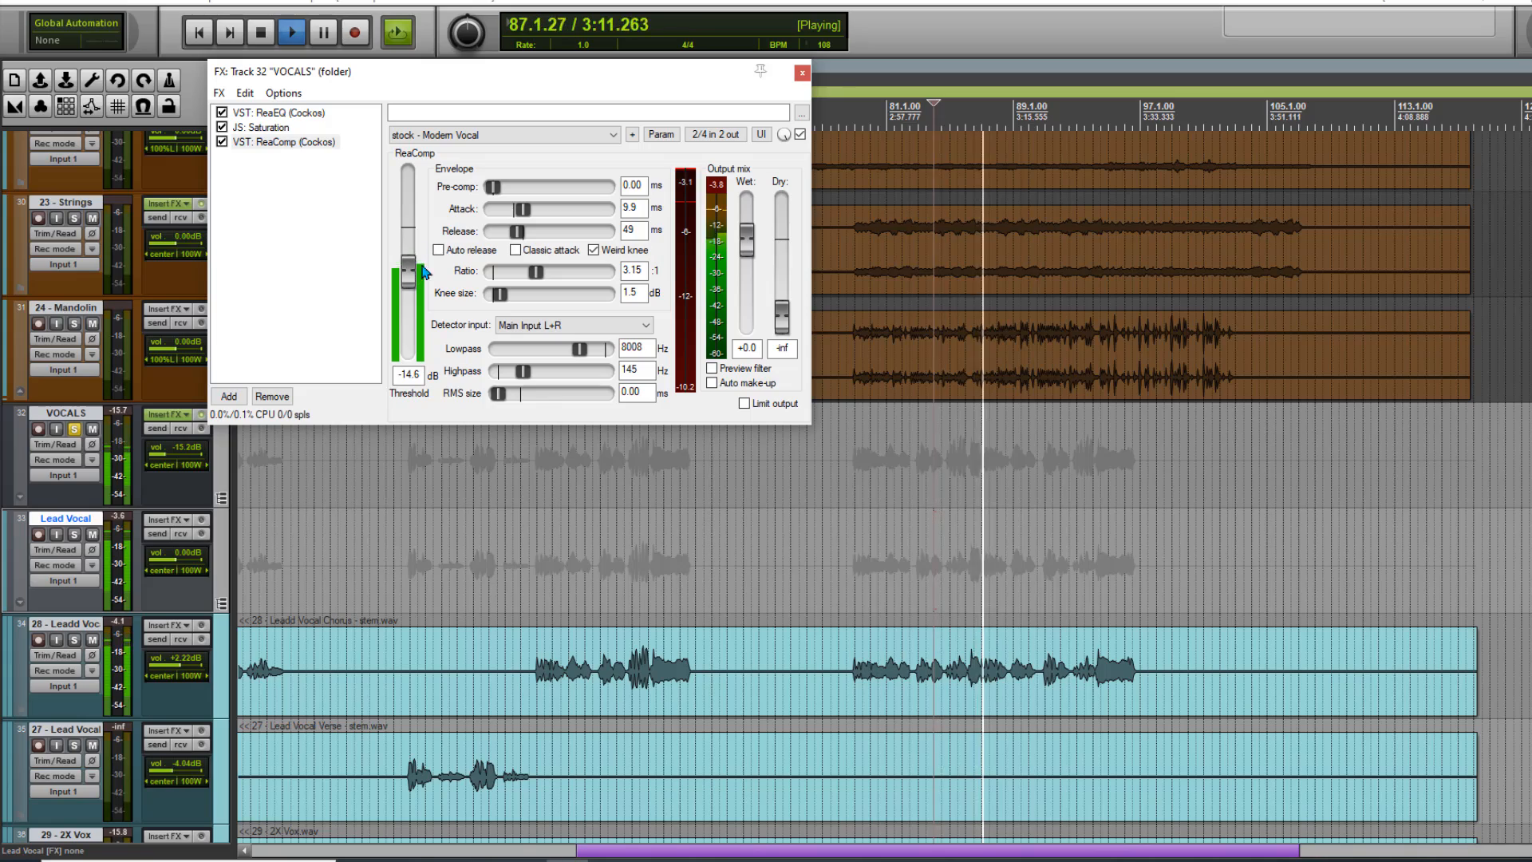
{"action": "key", "text": "space"}
{"action": "left_click", "coordinate": [802, 73]}
- Unsolo the VOCALS folder track and play the full mix from bar 84
{"action": "scroll", "coordinate": [282, 418], "scroll_direction": "down", "scroll_amount": 3}
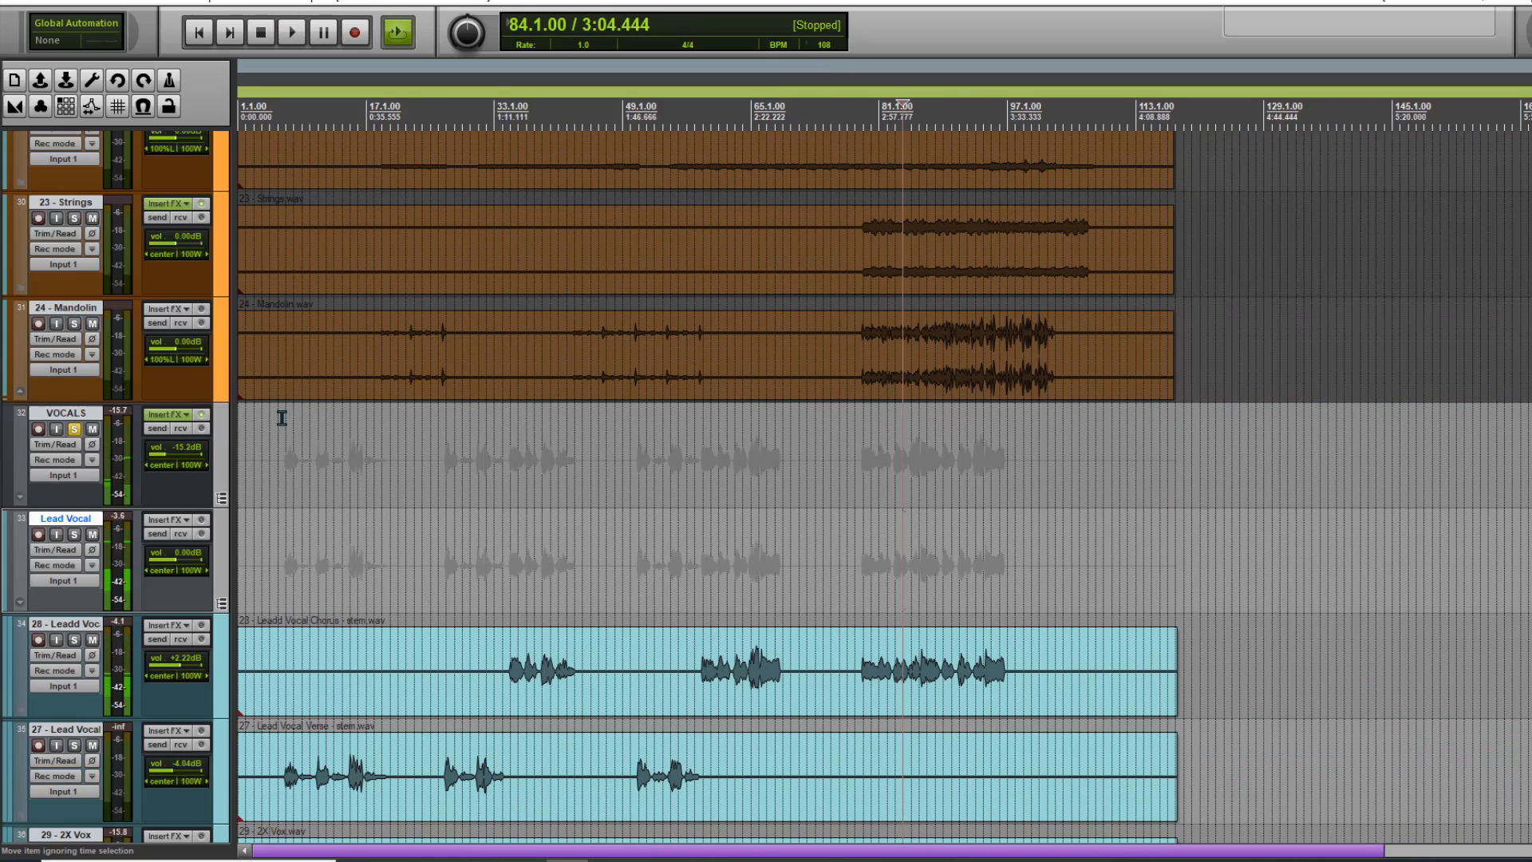
{"action": "left_click", "coordinate": [86, 431]}
{"action": "key", "text": "space"}
{"action": "scroll", "coordinate": [1053, 471], "scroll_direction": "up", "scroll_amount": 3}
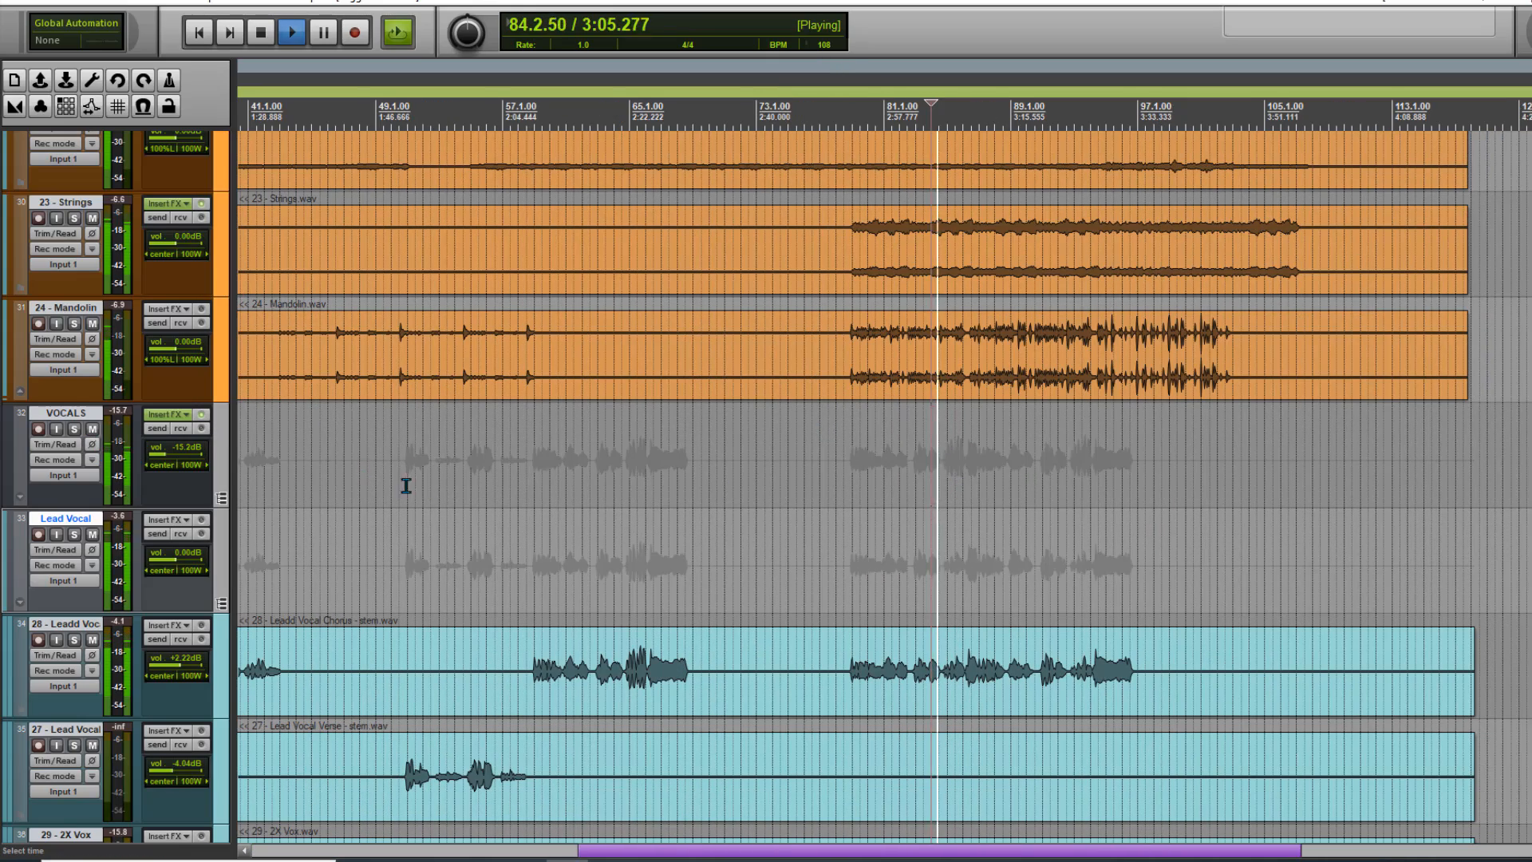
- Reopen the VOCALS effects chain and raise ReaComp's wet output to +2.8 dB
{"action": "left_click", "coordinate": [163, 414]}
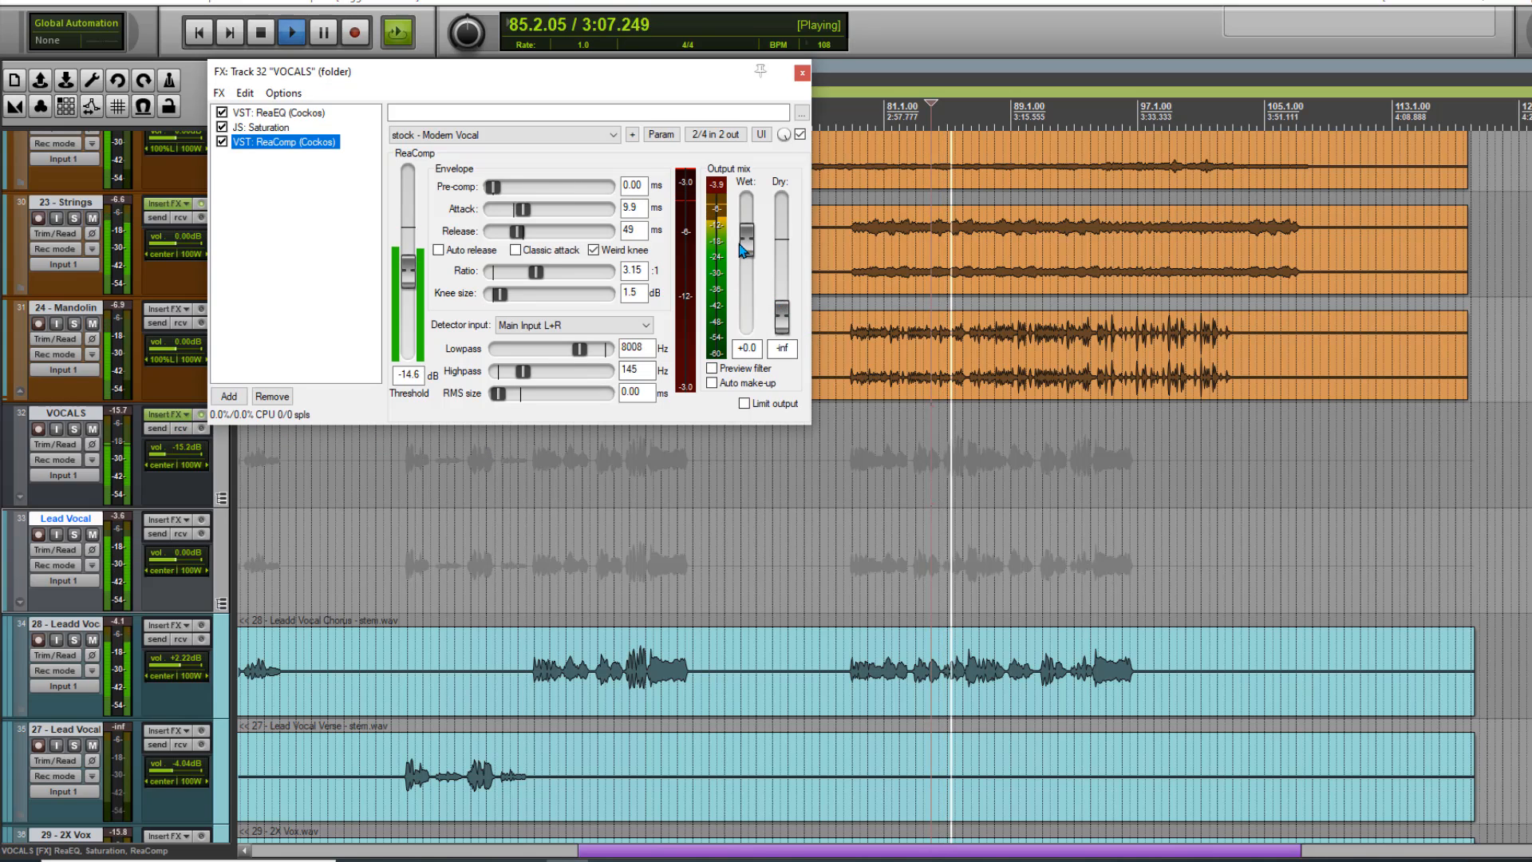
{"action": "left_click_drag", "start_coordinate": [753, 247], "coordinate": [753, 243]}
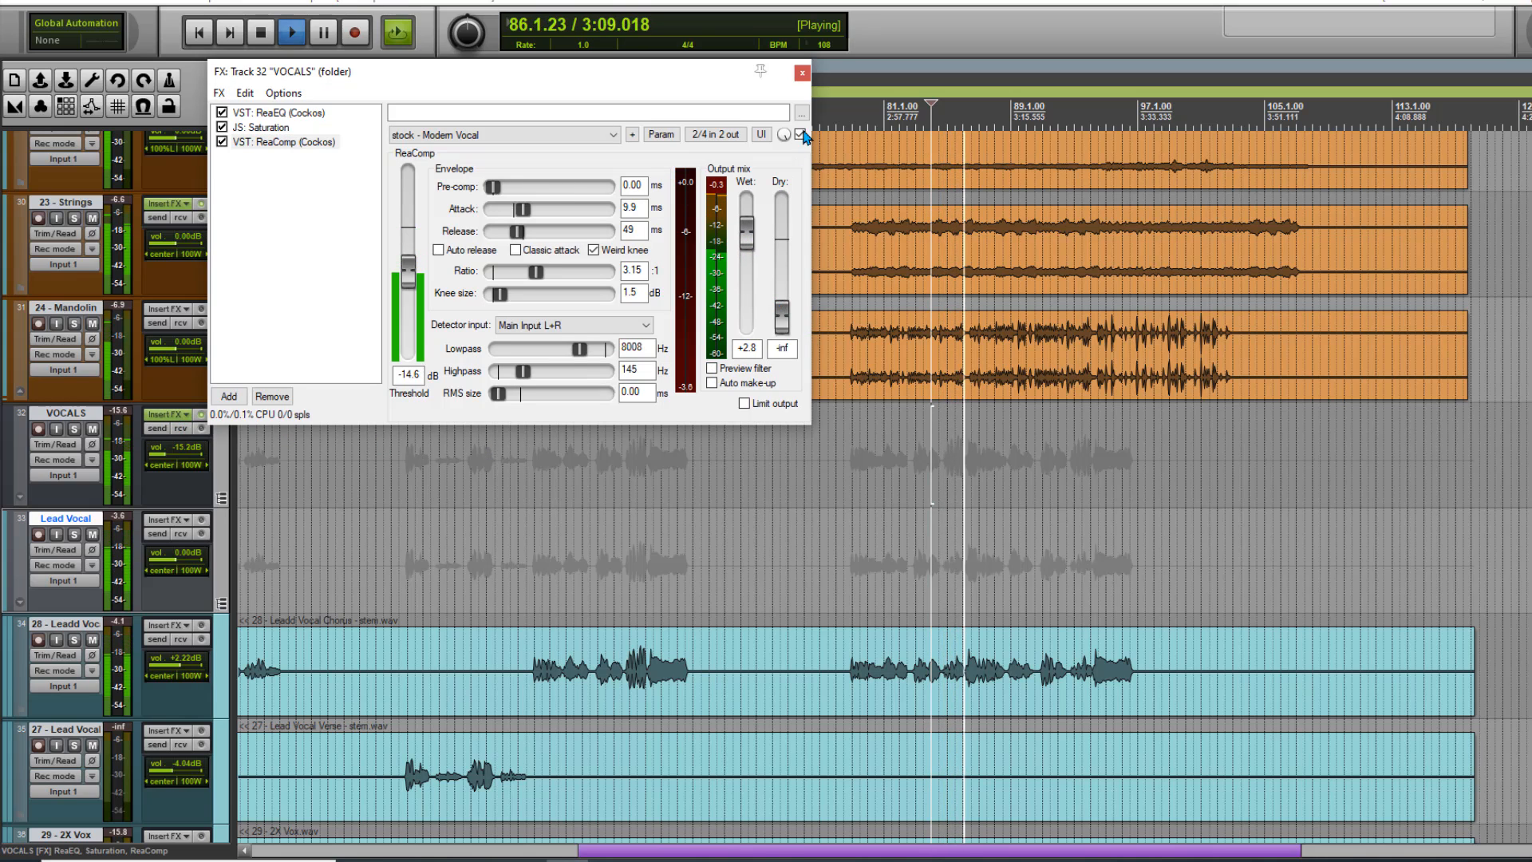
- Close the VOCALS effects chain and stop playback of the mix
{"action": "left_click", "coordinate": [802, 72]}
{"action": "scroll", "coordinate": [830, 451], "scroll_direction": "down", "scroll_amount": 3}
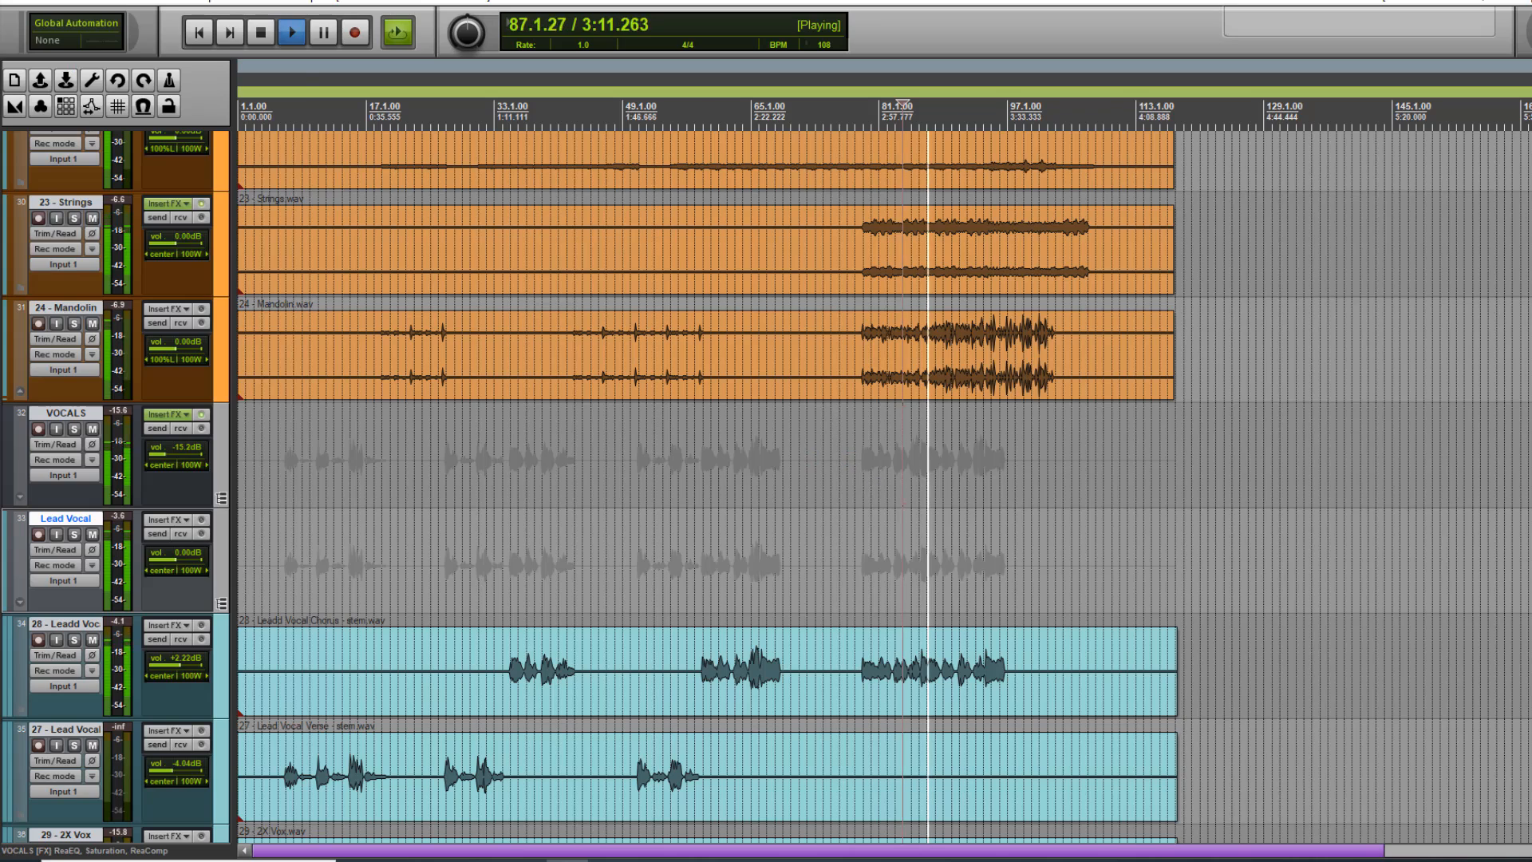
{"action": "left_click", "coordinate": [15, 2]}
{"action": "left_click", "coordinate": [36, 73]}
{"action": "key", "text": "space"}
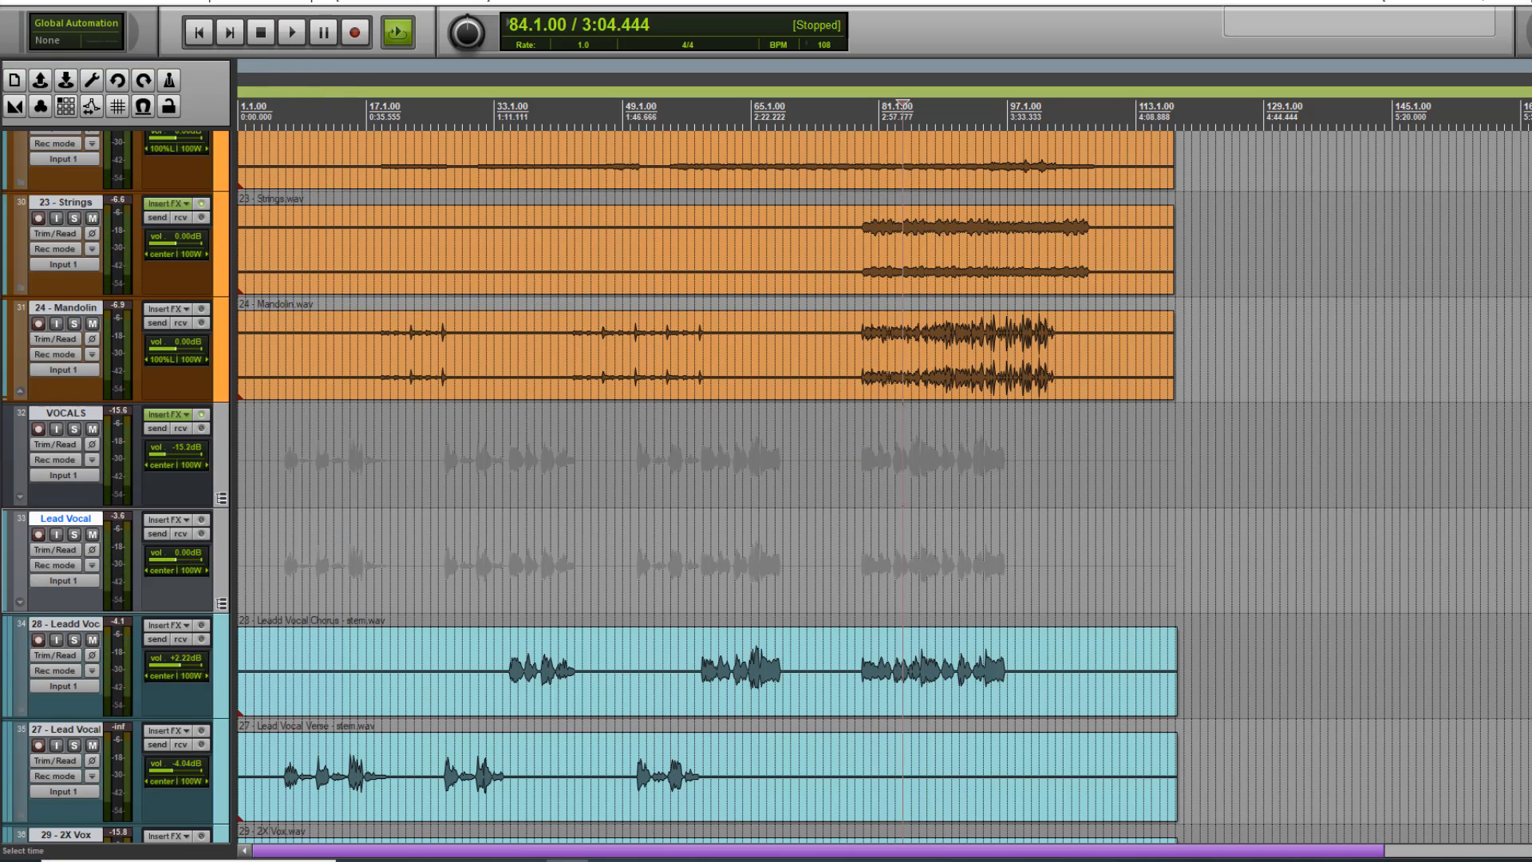
- Place the edit cursor at bar 7, where the first verse vocal begins
{"action": "scroll", "coordinate": [697, 362], "scroll_direction": "down", "scroll_amount": 5}
{"action": "scroll", "coordinate": [697, 362], "scroll_direction": "up", "scroll_amount": 2}
{"action": "scroll", "coordinate": [697, 362], "scroll_direction": "down", "scroll_amount": 3}
{"action": "left_click", "coordinate": [308, 457]}
{"action": "scroll", "coordinate": [308, 458], "scroll_direction": "up", "scroll_amount": 2}
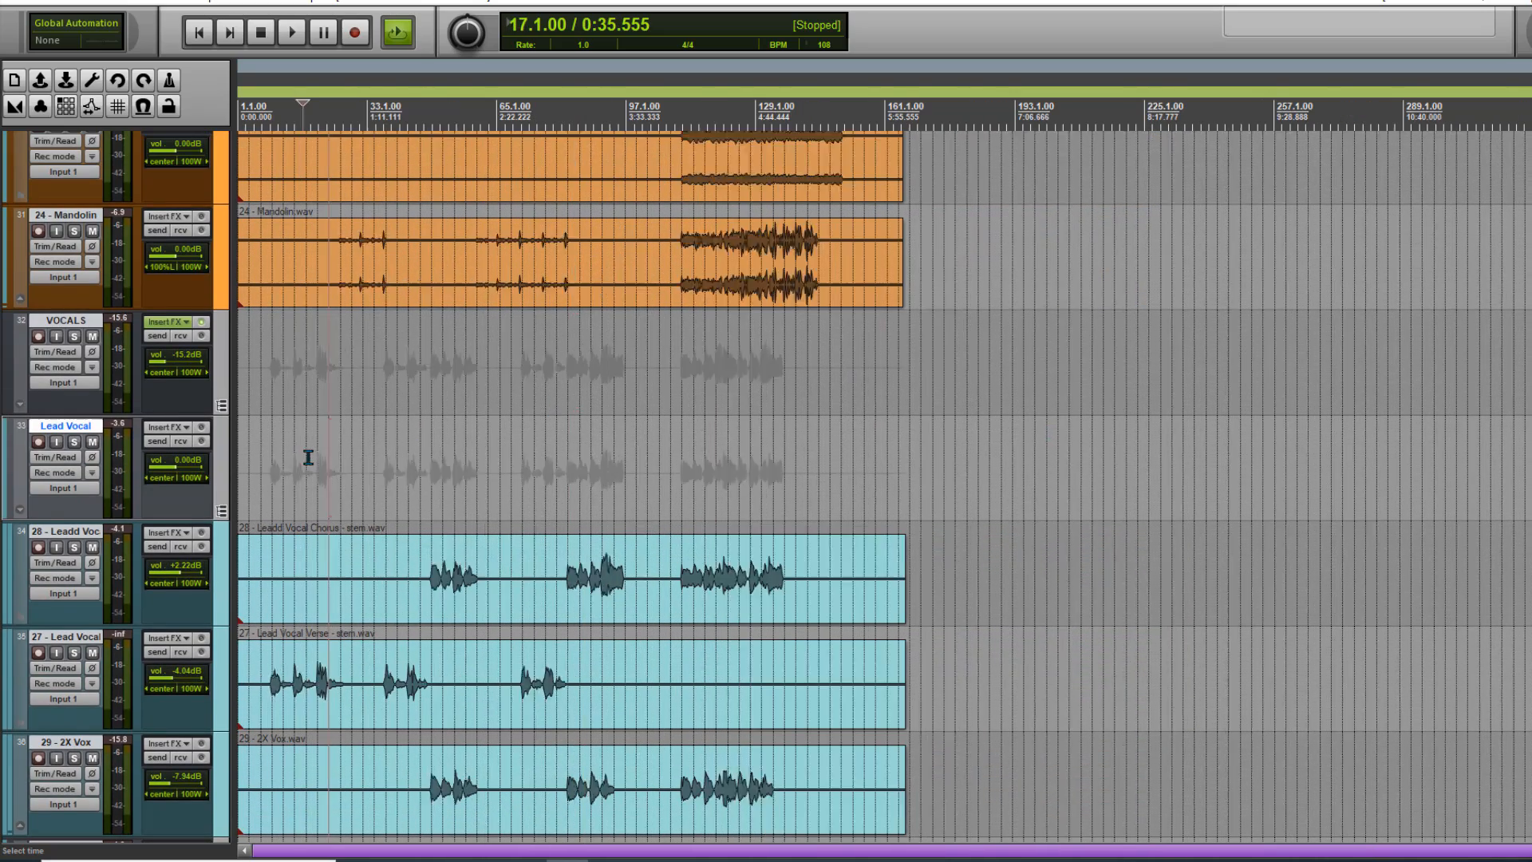
{"action": "scroll", "coordinate": [308, 457], "scroll_direction": "up", "scroll_amount": 3}
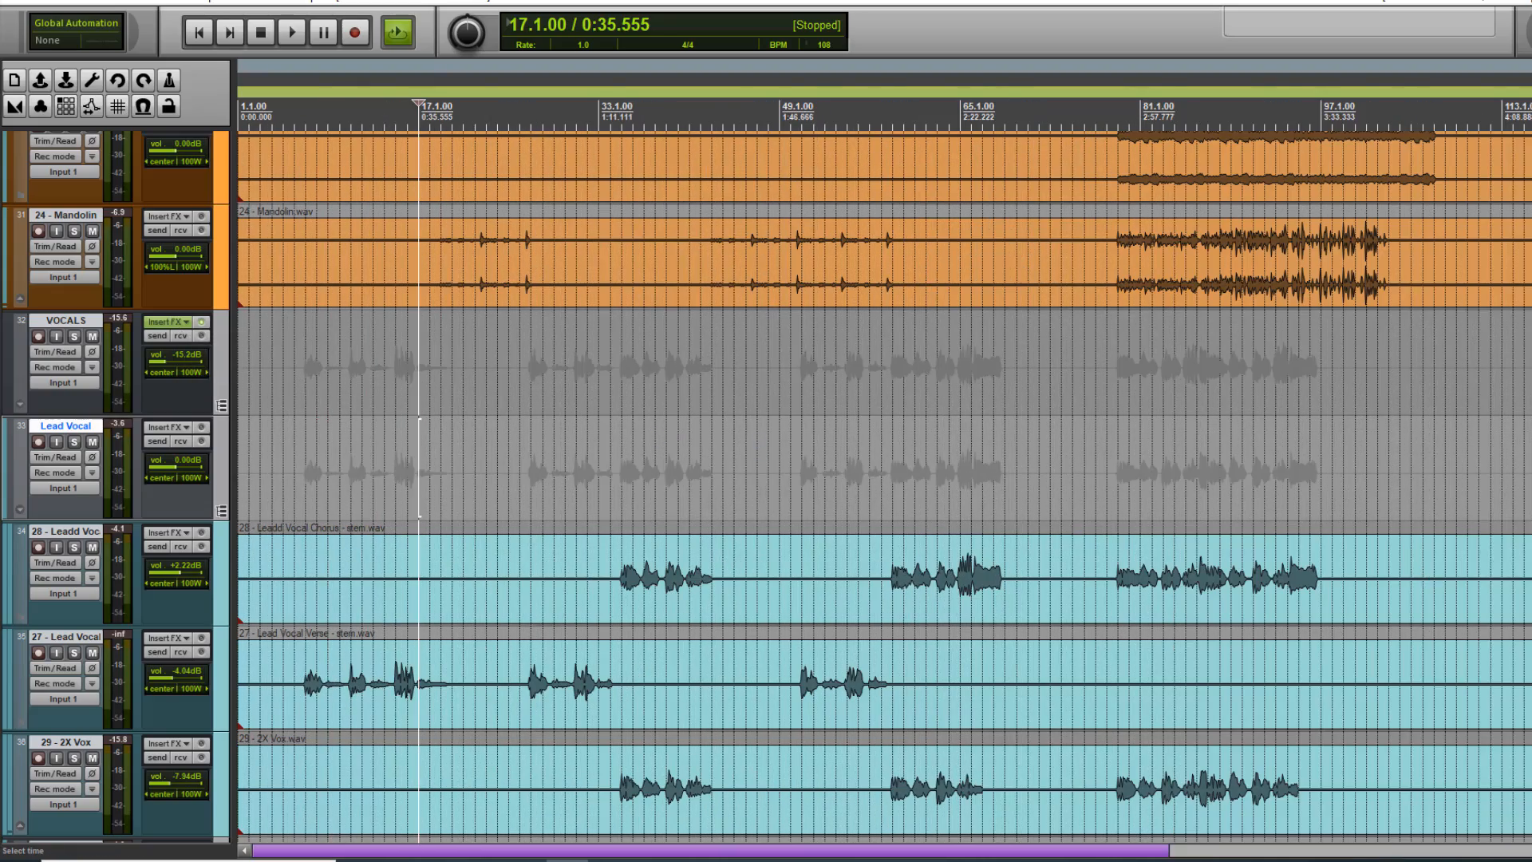
{"action": "scroll", "coordinate": [655, 436], "scroll_direction": "down", "scroll_amount": 8}
{"action": "scroll", "coordinate": [564, 550], "scroll_direction": "up", "scroll_amount": 8}
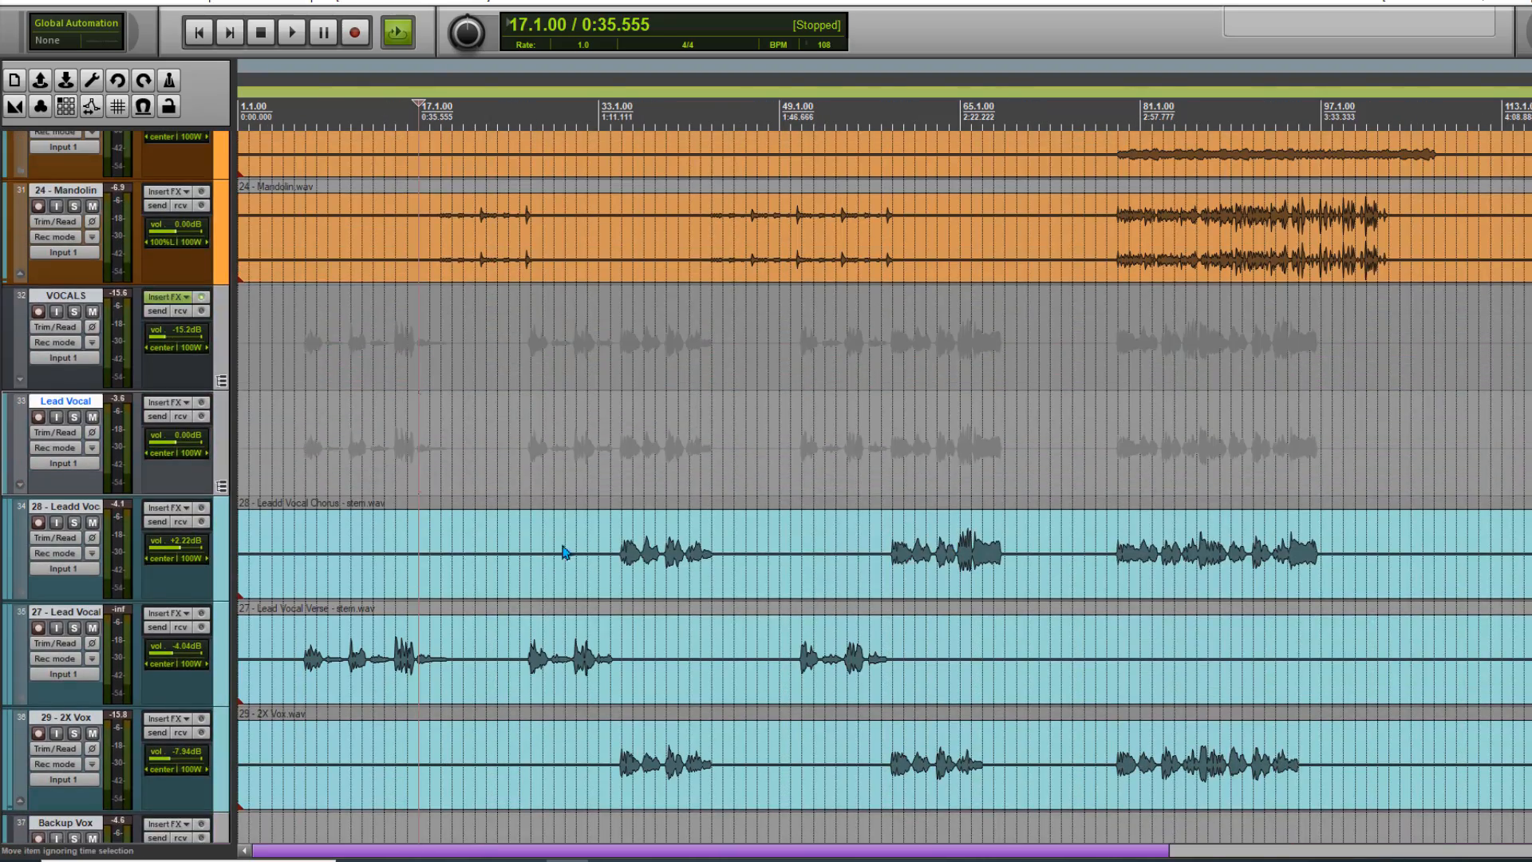
{"action": "left_click", "coordinate": [303, 455]}
{"action": "scroll", "coordinate": [889, 495], "scroll_direction": "up", "scroll_amount": 4}
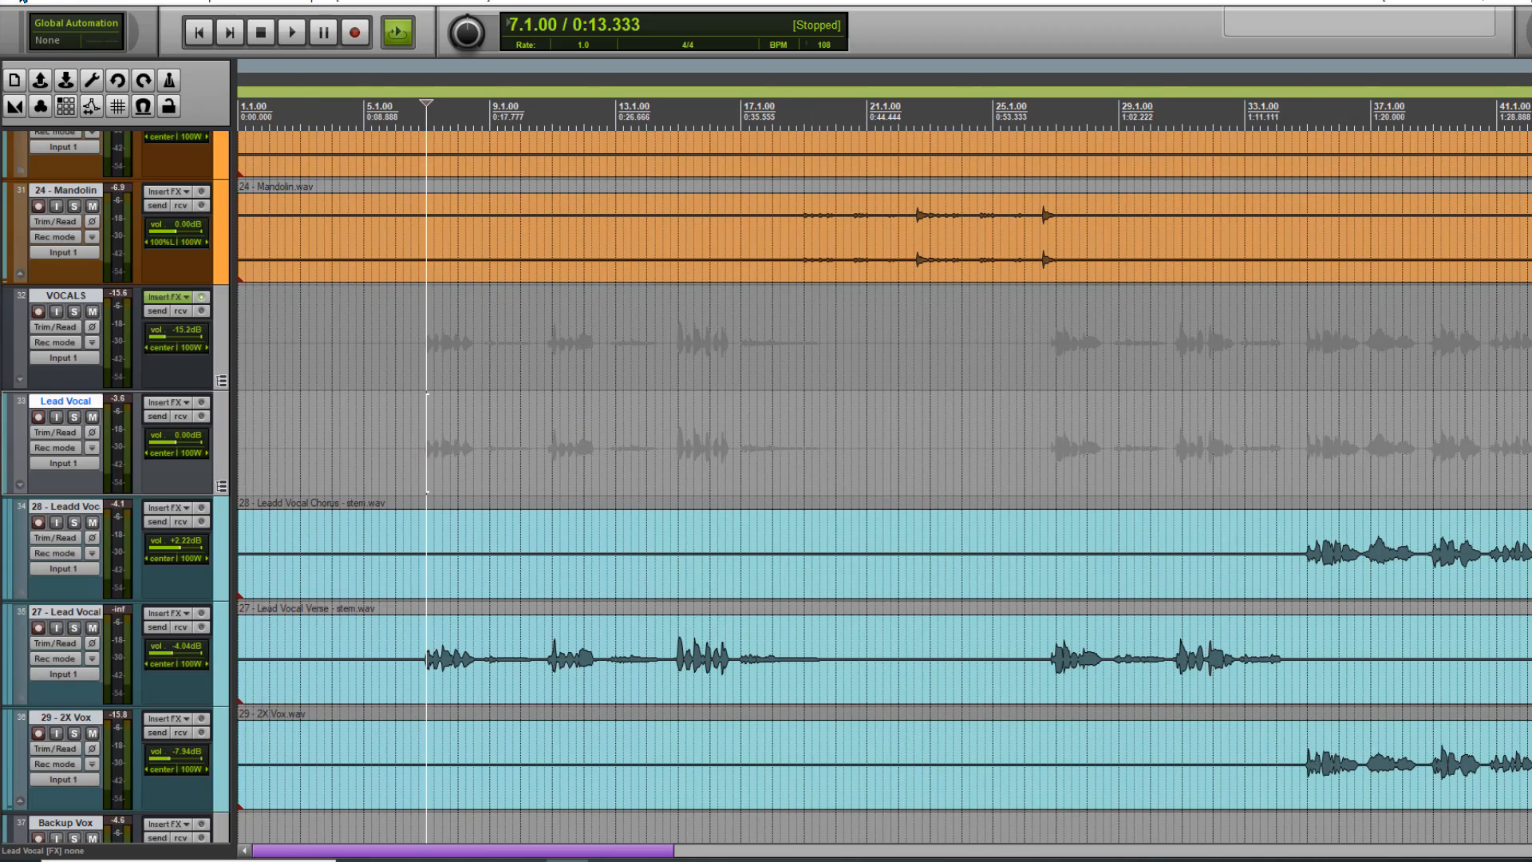
- Place the edit cursor at bar 35, where the chorus vocal begins, and add ReaEQ to the Lead Vocal folder track
{"action": "left_click", "coordinate": [15, 3]}
{"action": "left_click", "coordinate": [30, 73]}
{"action": "scroll", "coordinate": [462, 328], "scroll_direction": "down", "scroll_amount": 3}
{"action": "scroll", "coordinate": [591, 407], "scroll_direction": "down", "scroll_amount": 2}
{"action": "left_click", "coordinate": [623, 449]}
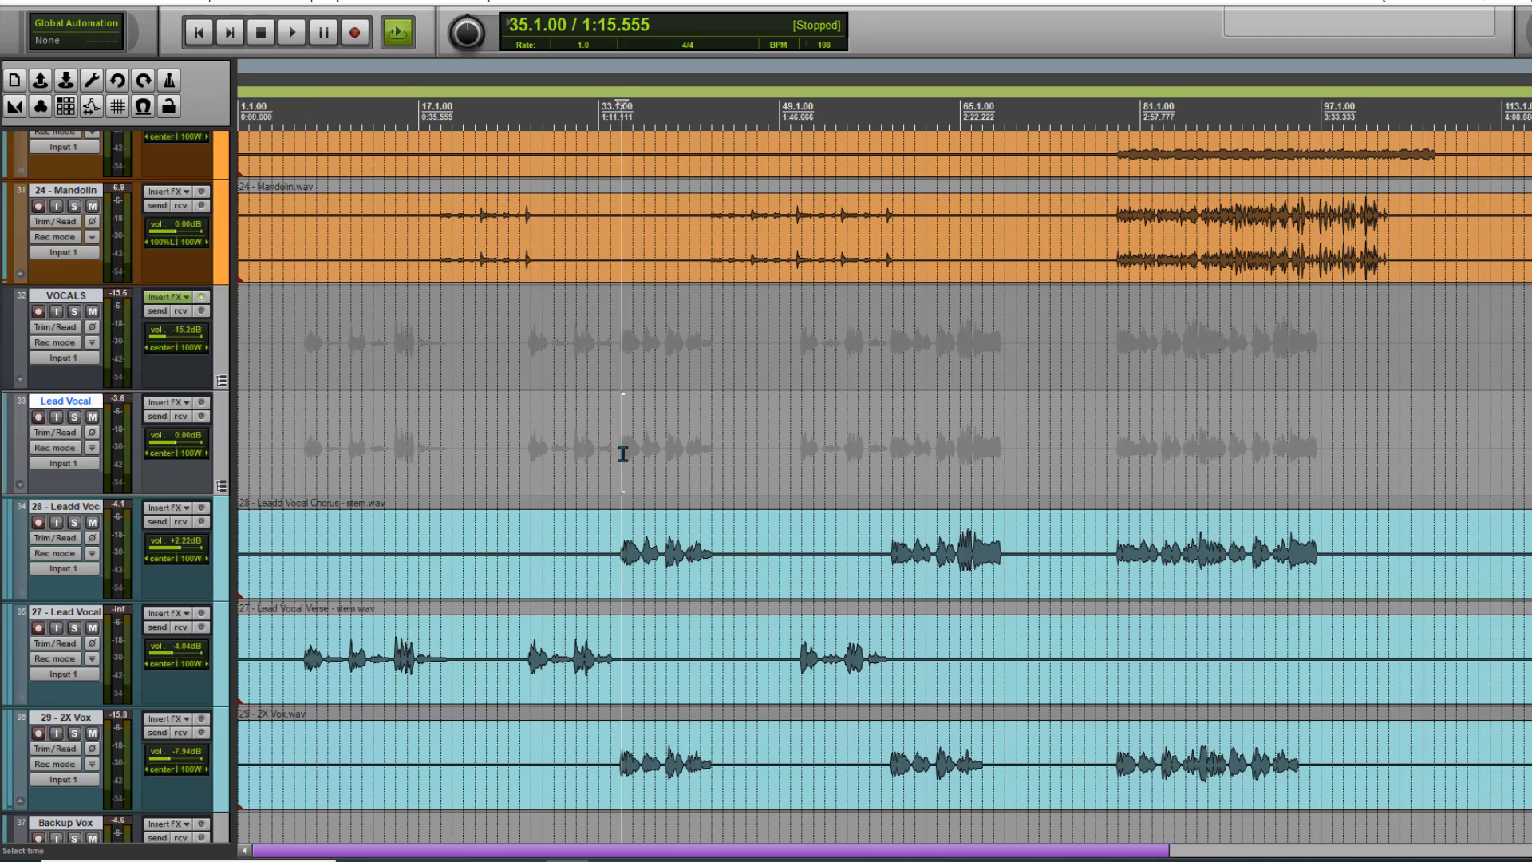
{"action": "left_click", "coordinate": [166, 402]}
{"action": "double_click", "coordinate": [916, 284]}
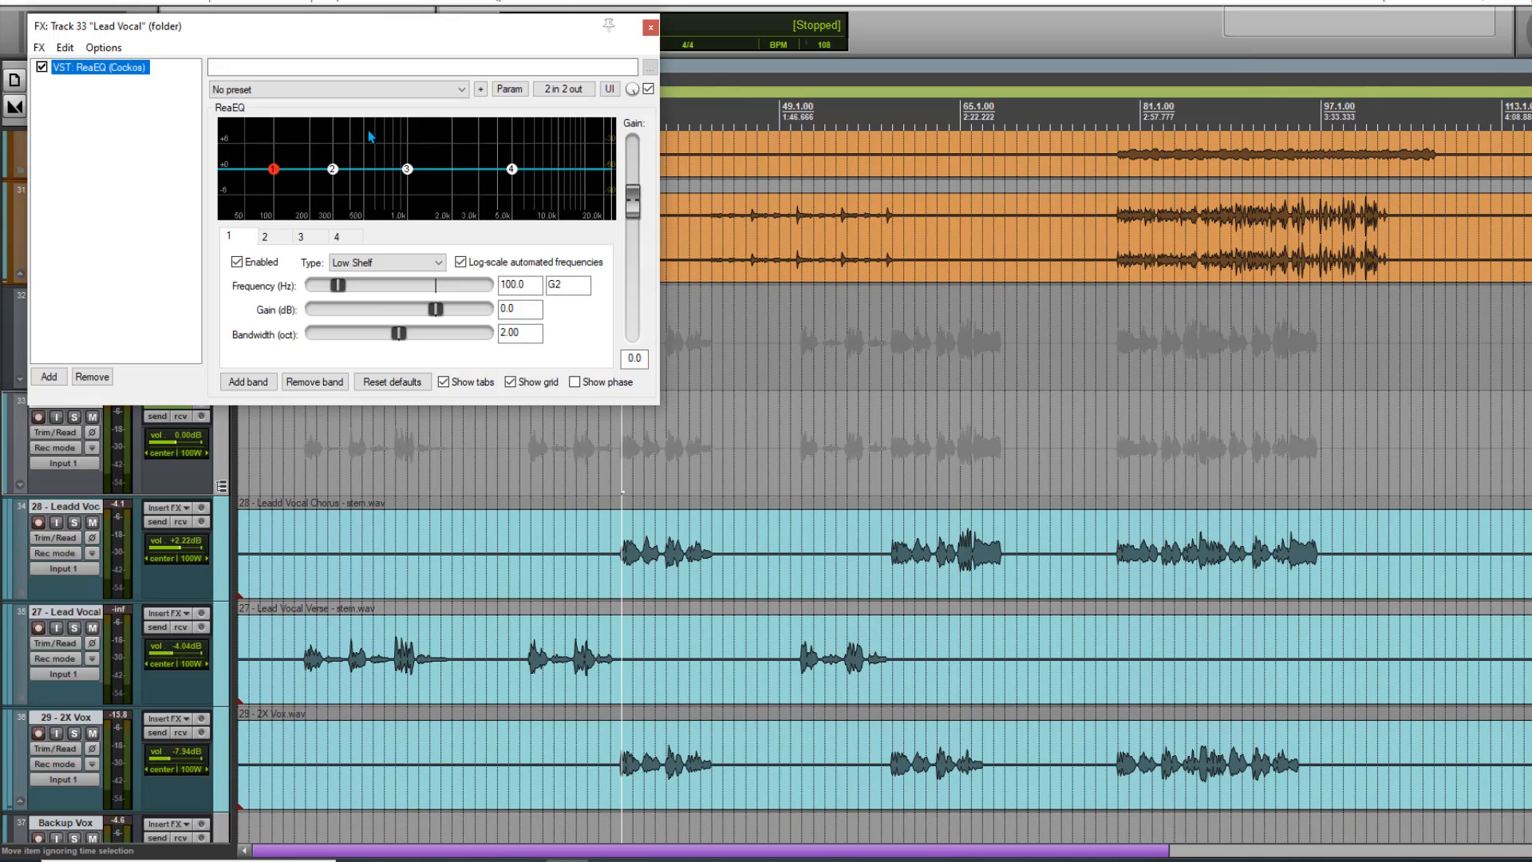
- Change ReaEQ's band 1 to High Pass and set band 2 to -0.8 dB at 291.4 Hz
{"action": "right_click", "coordinate": [271, 168]}
{"action": "left_click", "coordinate": [361, 379]}
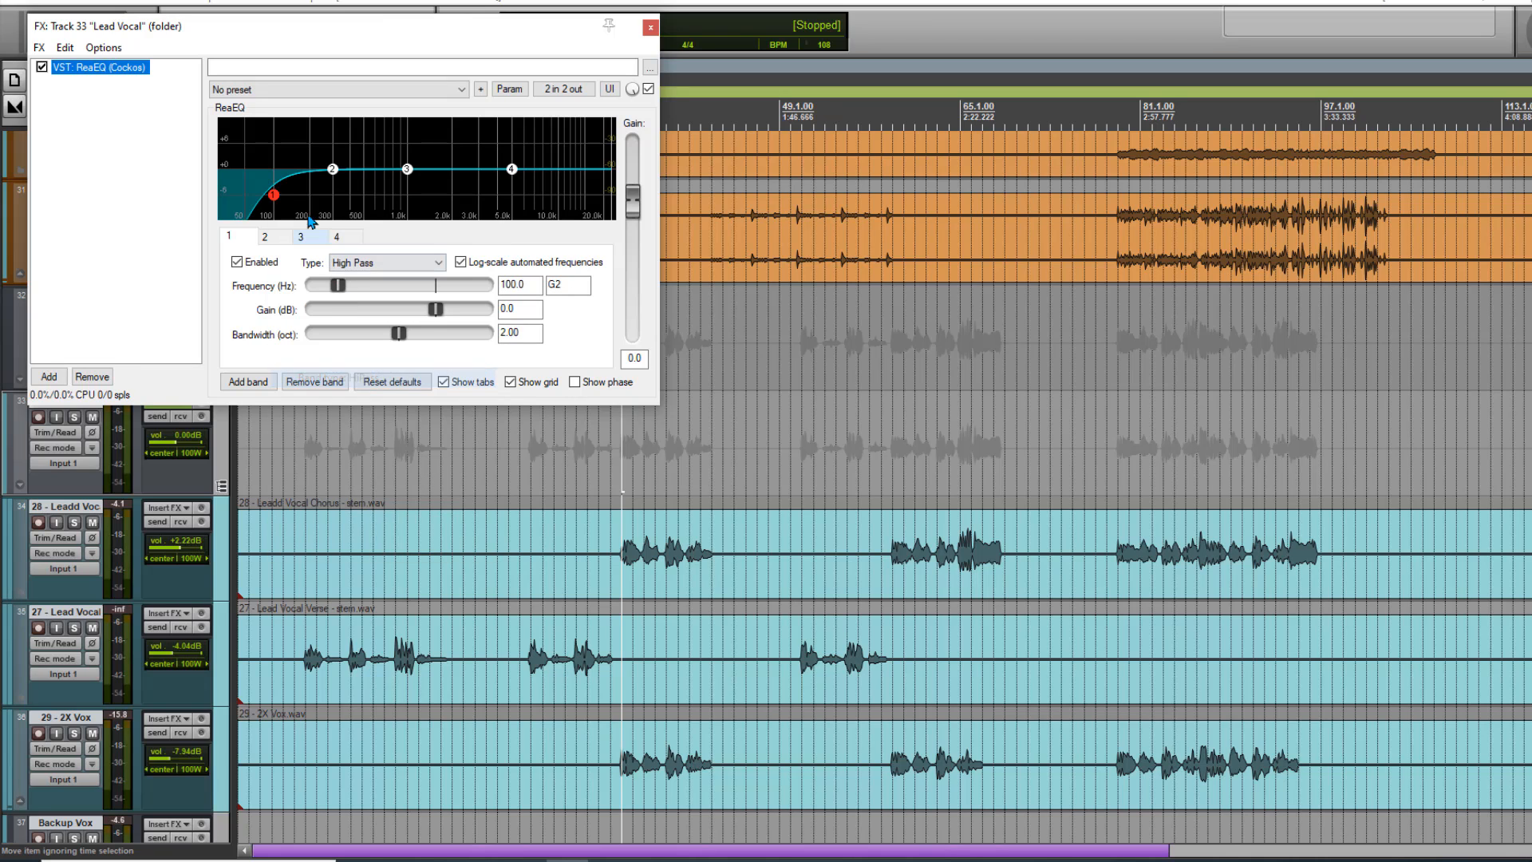
{"action": "left_click_drag", "start_coordinate": [332, 169], "coordinate": [330, 172]}
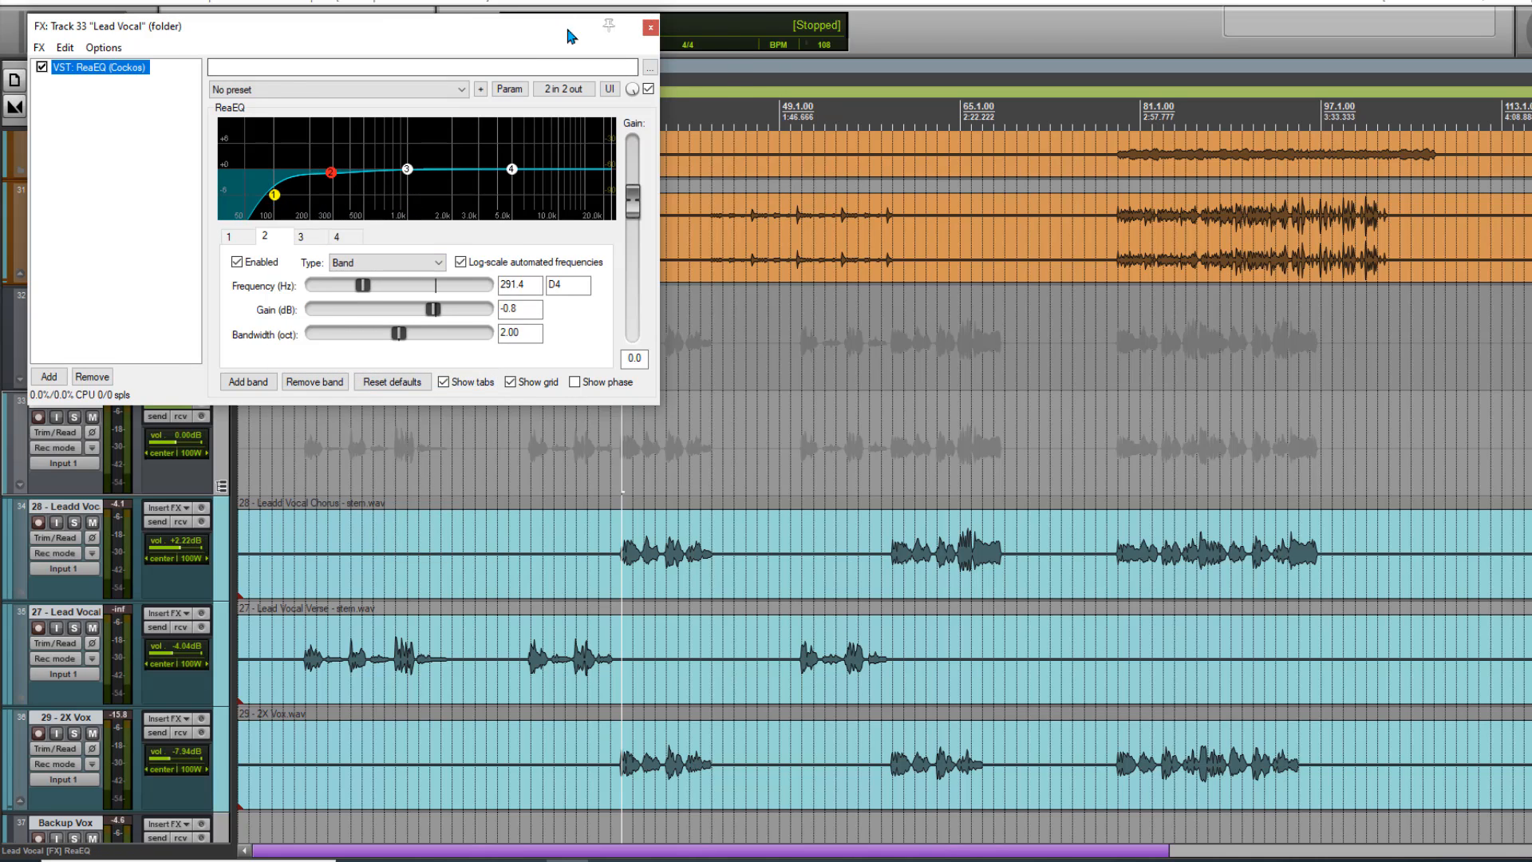
- Solo the Lead Vocal folder track, audition it from bar 35 and from bar 7, and stop playback
{"action": "left_click_drag", "start_coordinate": [568, 28], "coordinate": [678, 26]}
{"action": "left_click", "coordinate": [75, 417]}
{"action": "scroll", "coordinate": [844, 501], "scroll_direction": "up", "scroll_amount": 4}
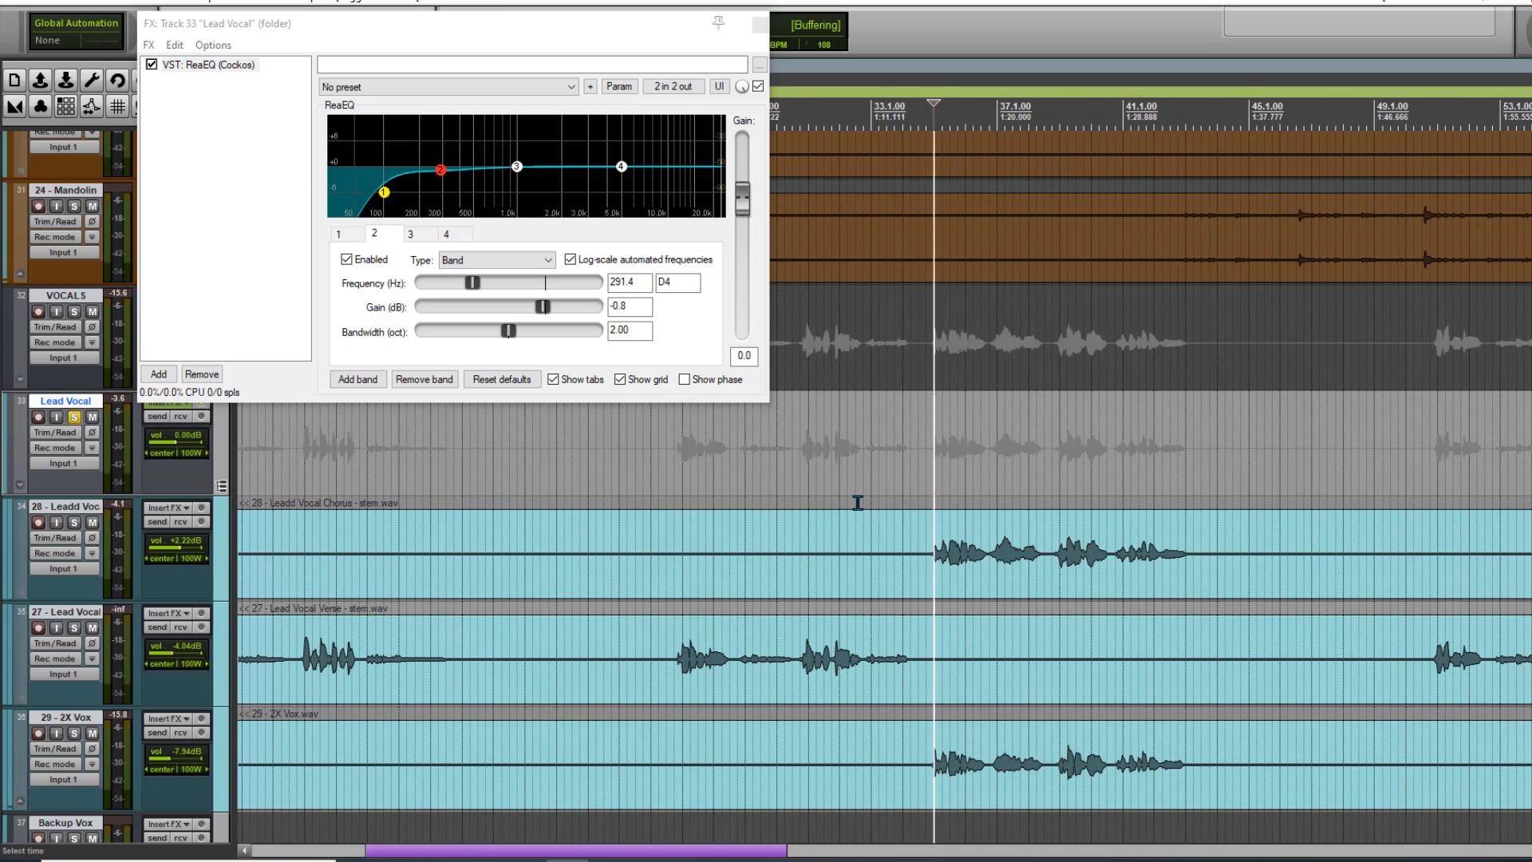
{"action": "key", "text": "space"}
{"action": "scroll", "coordinate": [954, 493], "scroll_direction": "up", "scroll_amount": 3}
{"action": "scroll", "coordinate": [950, 495], "scroll_direction": "down", "scroll_amount": 4}
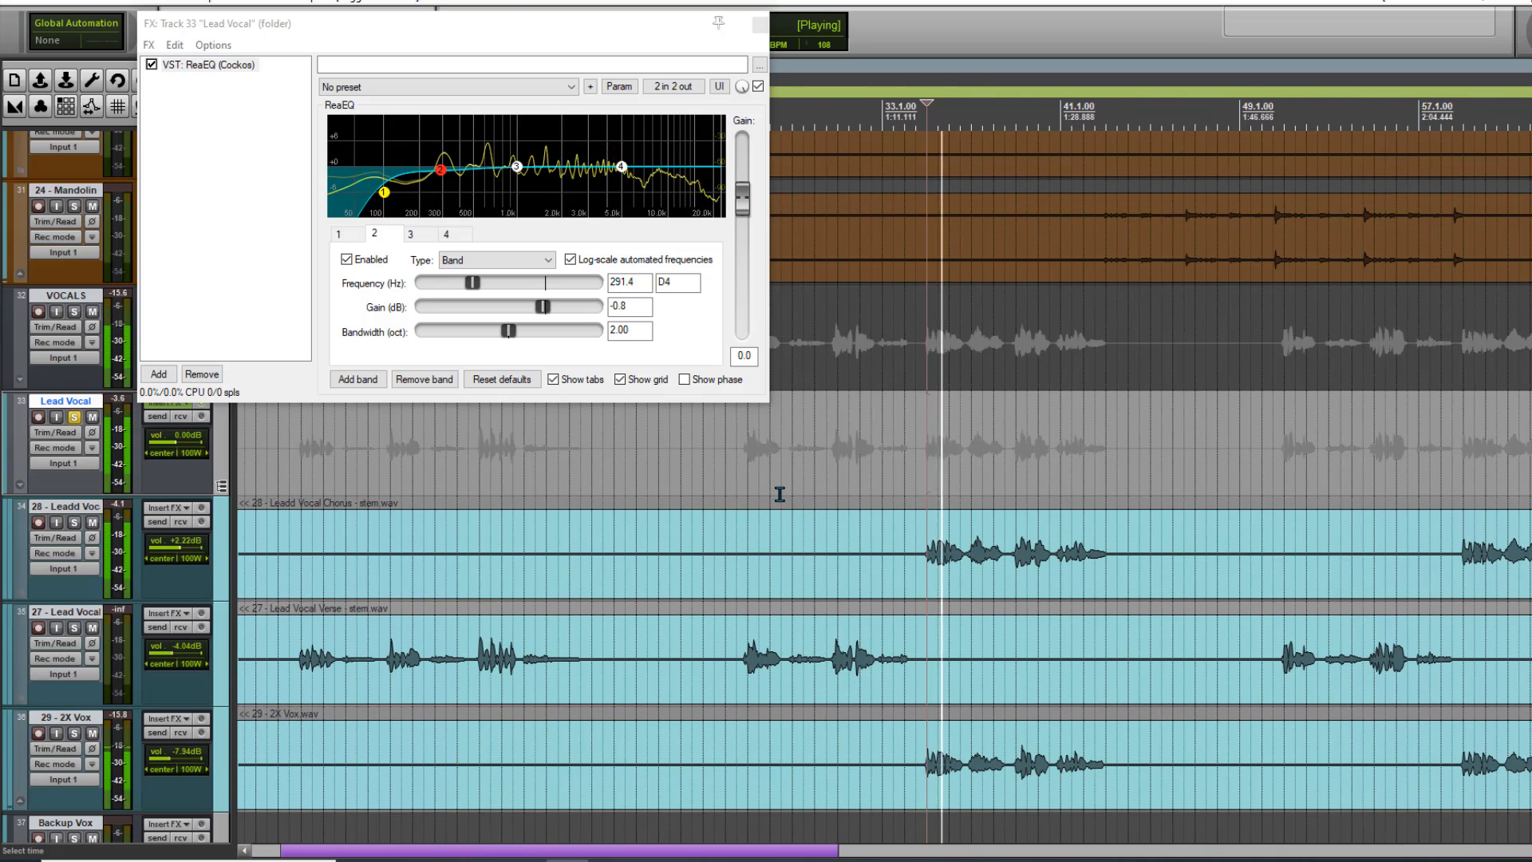
{"action": "scroll", "coordinate": [779, 495], "scroll_direction": "down", "scroll_amount": 1}
{"action": "left_click", "coordinate": [318, 490]}
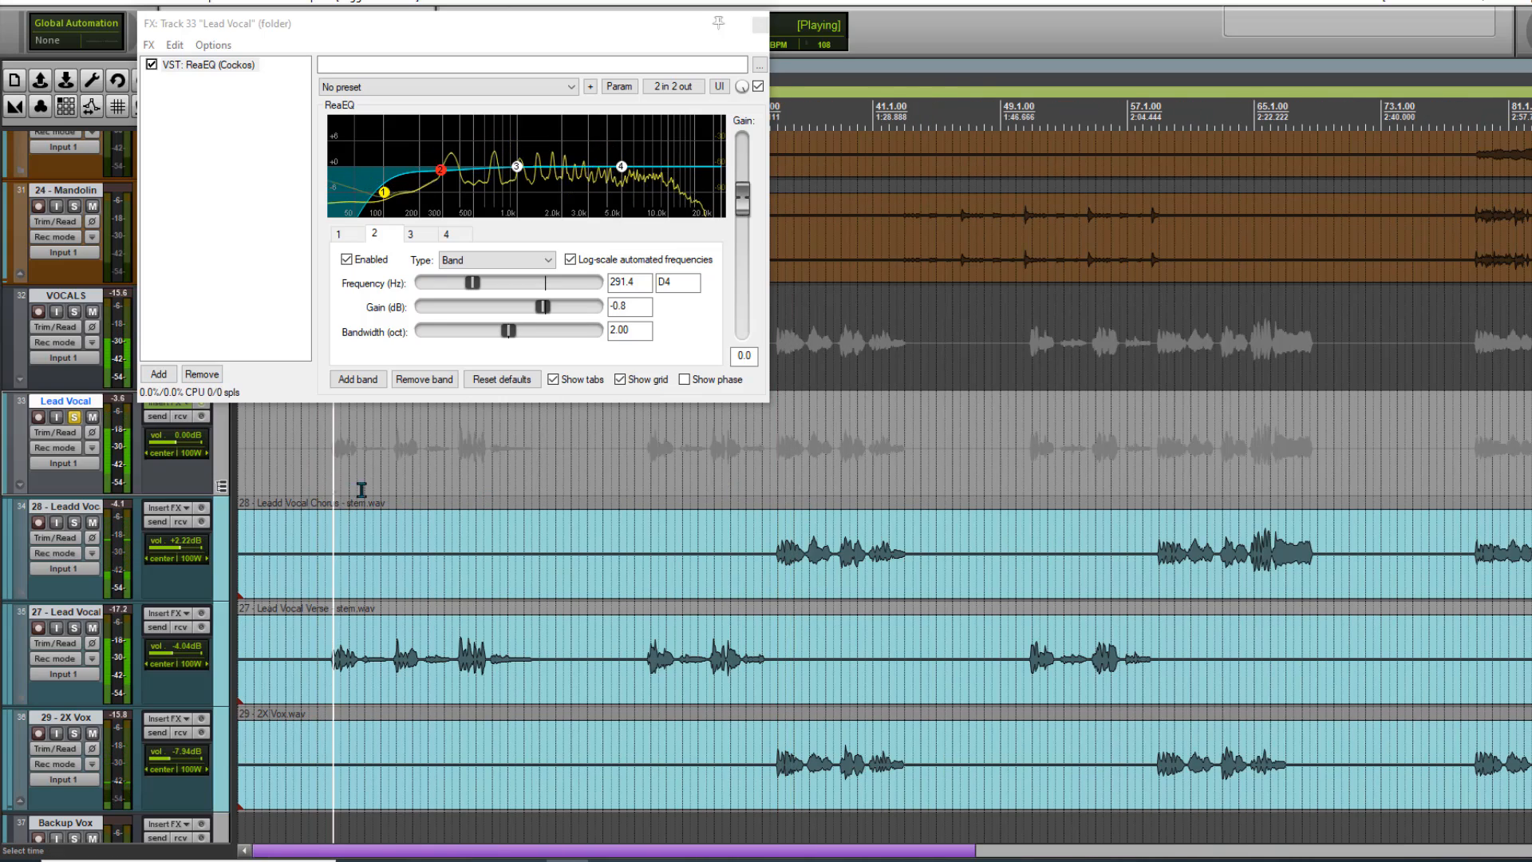
{"action": "left_click_drag", "start_coordinate": [370, 31], "coordinate": [562, 44]}
{"action": "key", "text": "space"}
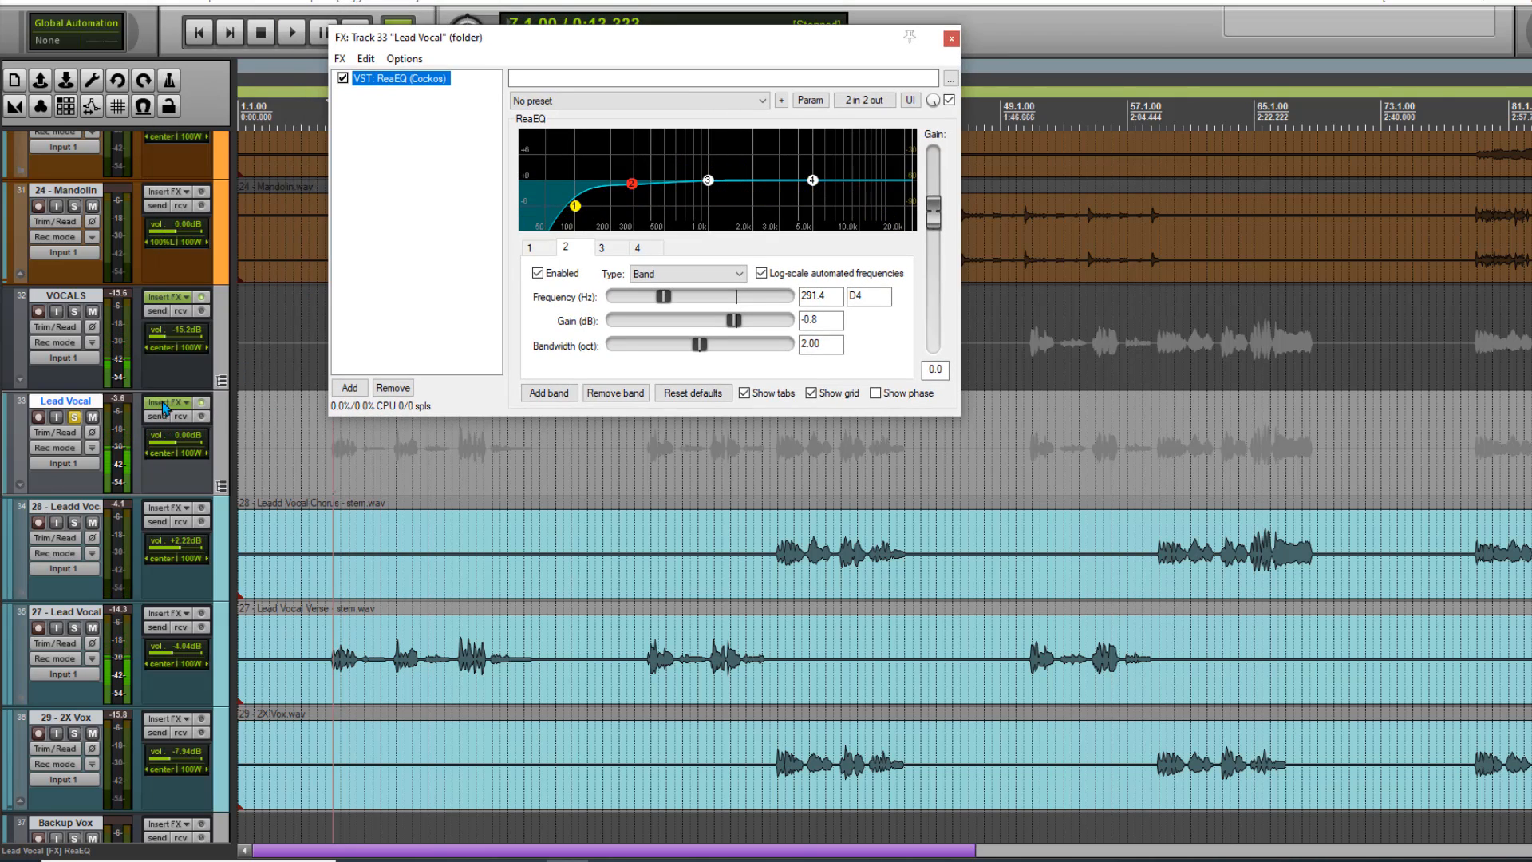
- Add ReaComp after ReaEQ on the Lead Vocal folder track and load the "stock - Modern Vocal" preset
{"action": "left_click", "coordinate": [170, 404]}
{"action": "left_click", "coordinate": [170, 405]}
{"action": "left_click", "coordinate": [350, 388]}
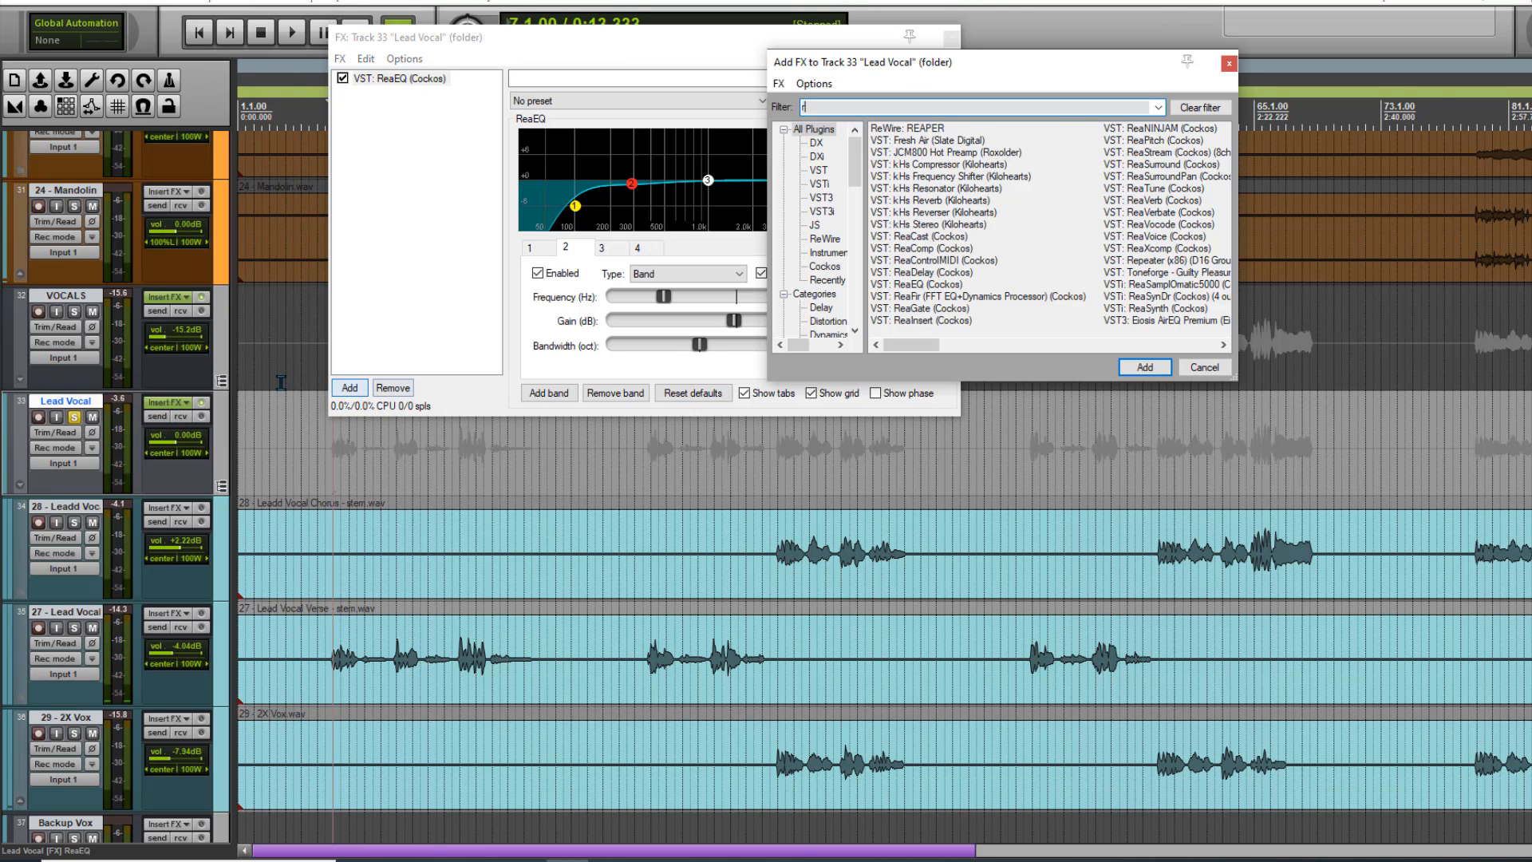
{"action": "double_click", "coordinate": [926, 164]}
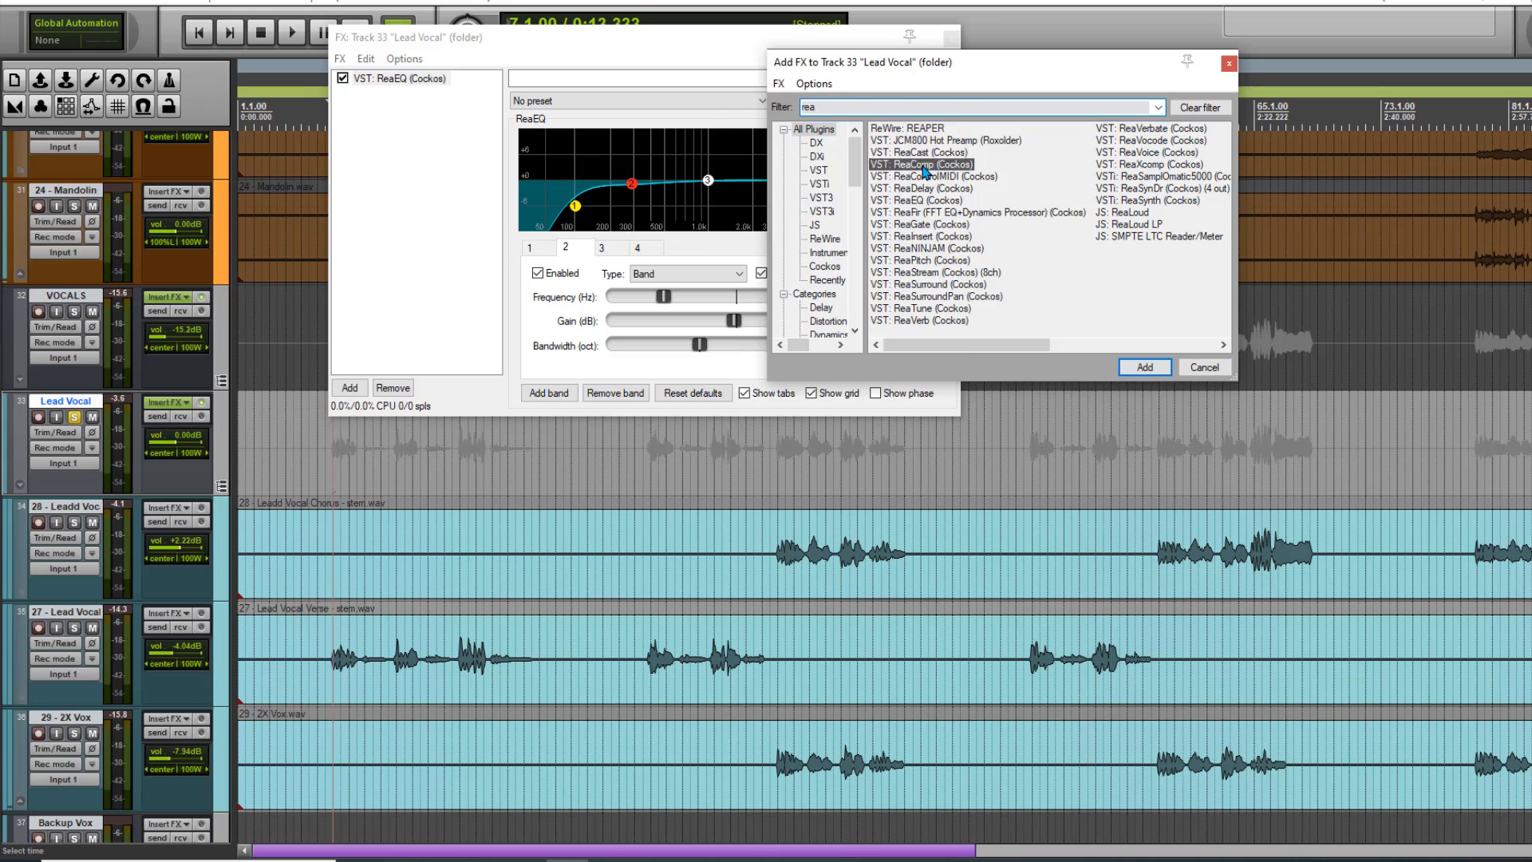
{"action": "left_click", "coordinate": [614, 100]}
{"action": "left_click", "coordinate": [568, 306]}
- During playback, set the Lead Vocal ReaComp's threshold to -26.3 dB and wet output to +3.2 dB
{"action": "key", "text": "space"}
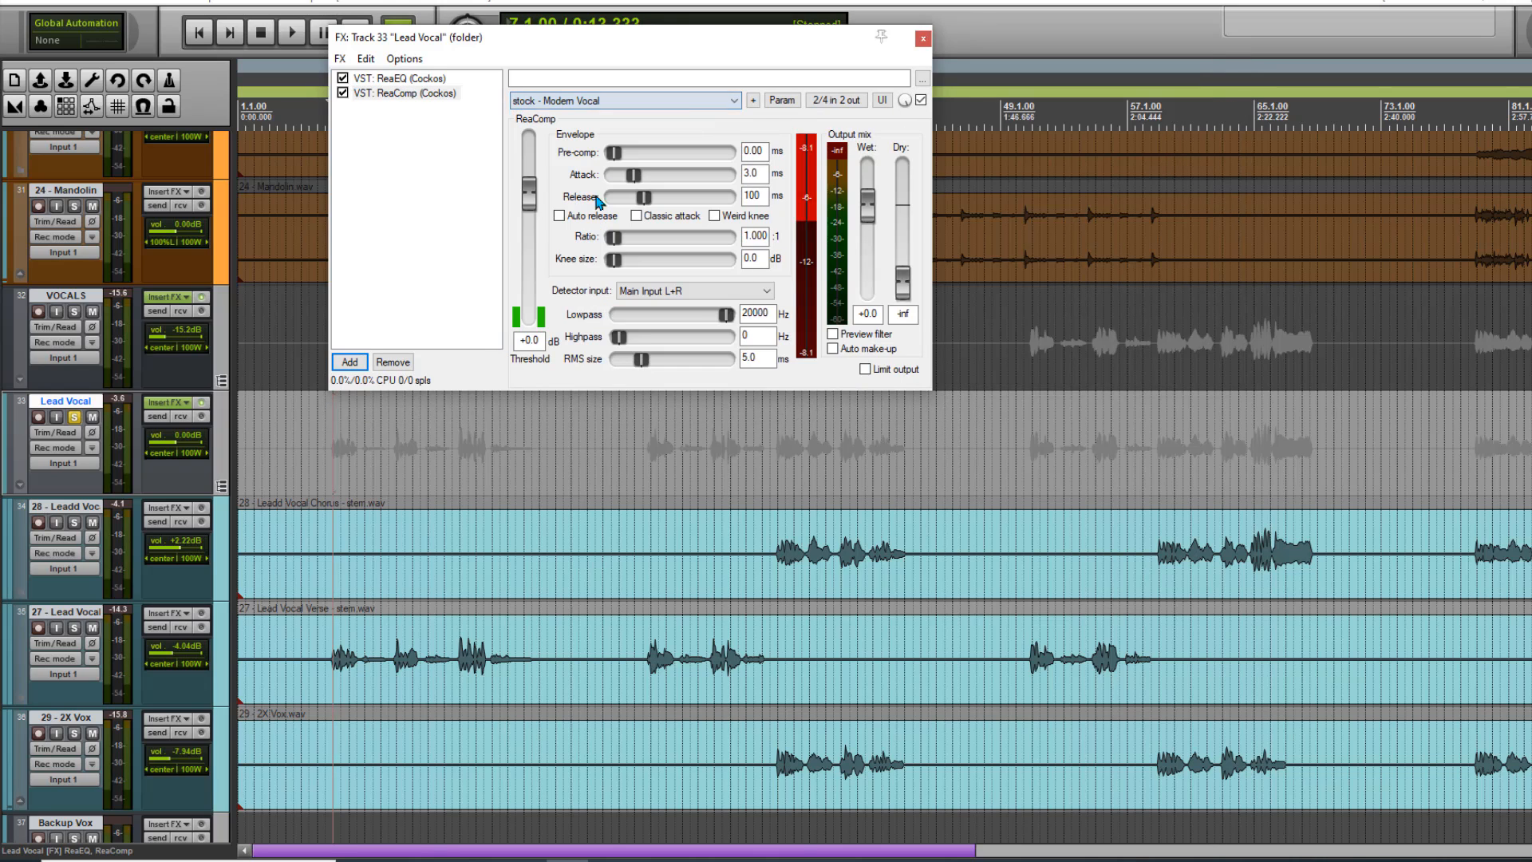
{"action": "left_click_drag", "start_coordinate": [537, 270], "coordinate": [538, 262]}
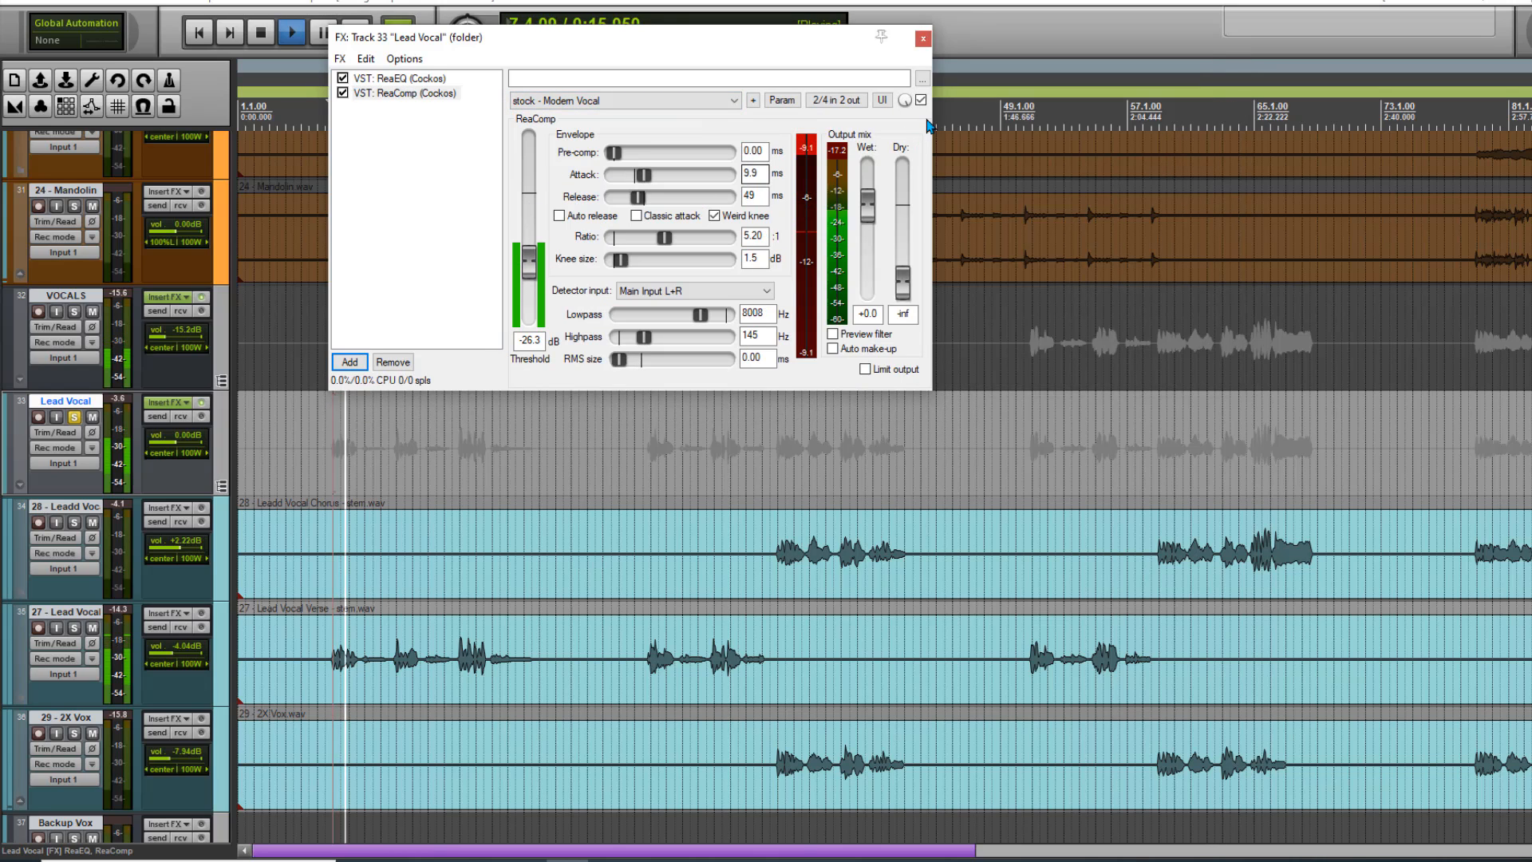
{"action": "left_click_drag", "start_coordinate": [874, 217], "coordinate": [873, 207]}
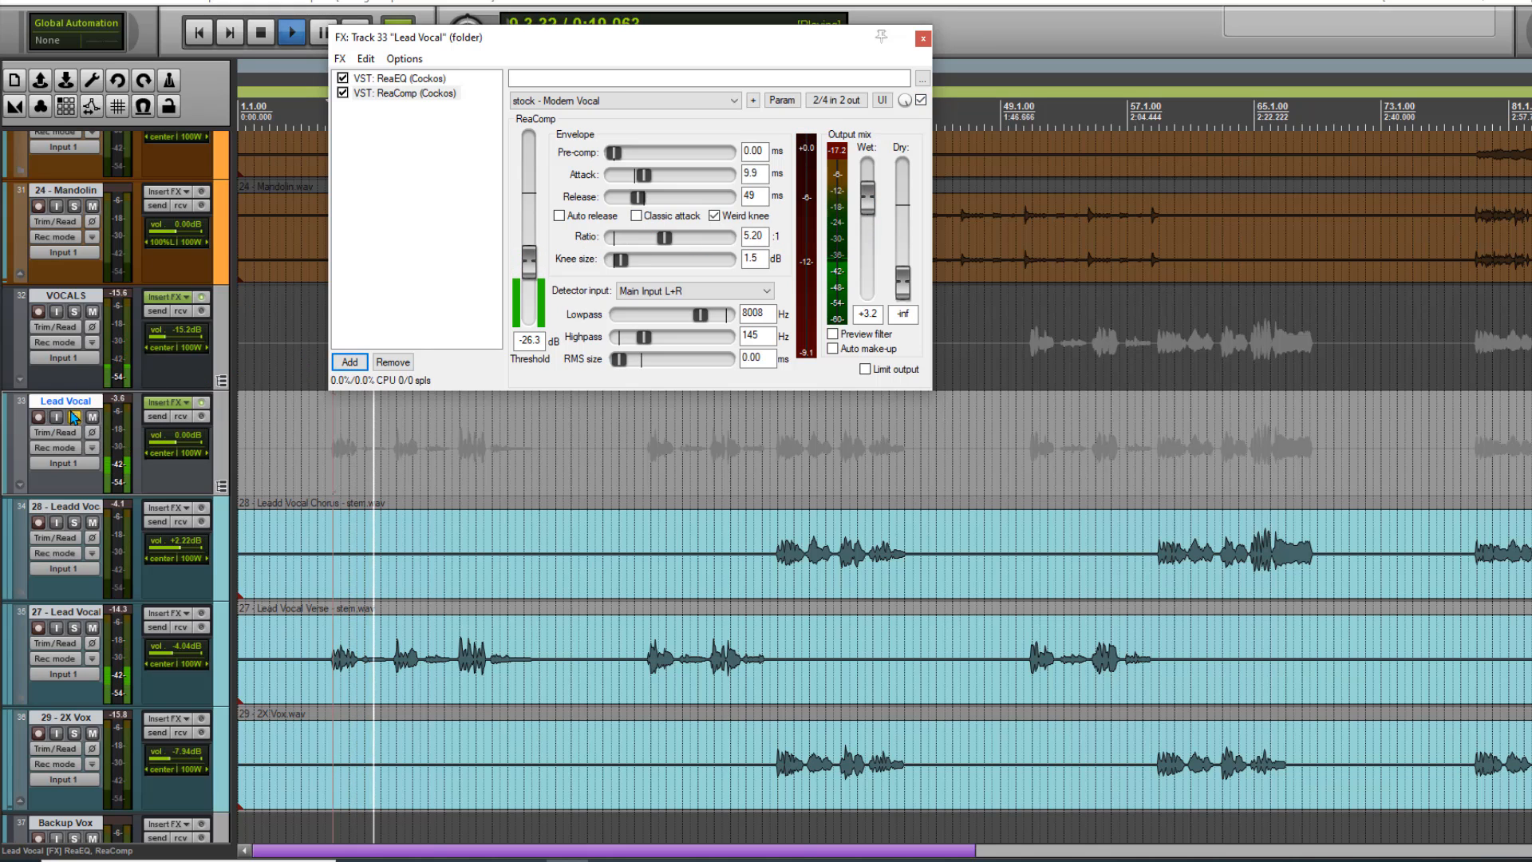
- Unsolo the Lead Vocal folder, play the full mix from bar 7 and lower ReaComp's threshold to -29.6 dB
{"action": "scroll", "coordinate": [470, 490], "scroll_direction": "up", "scroll_amount": 4}
{"action": "left_click", "coordinate": [509, 481]}
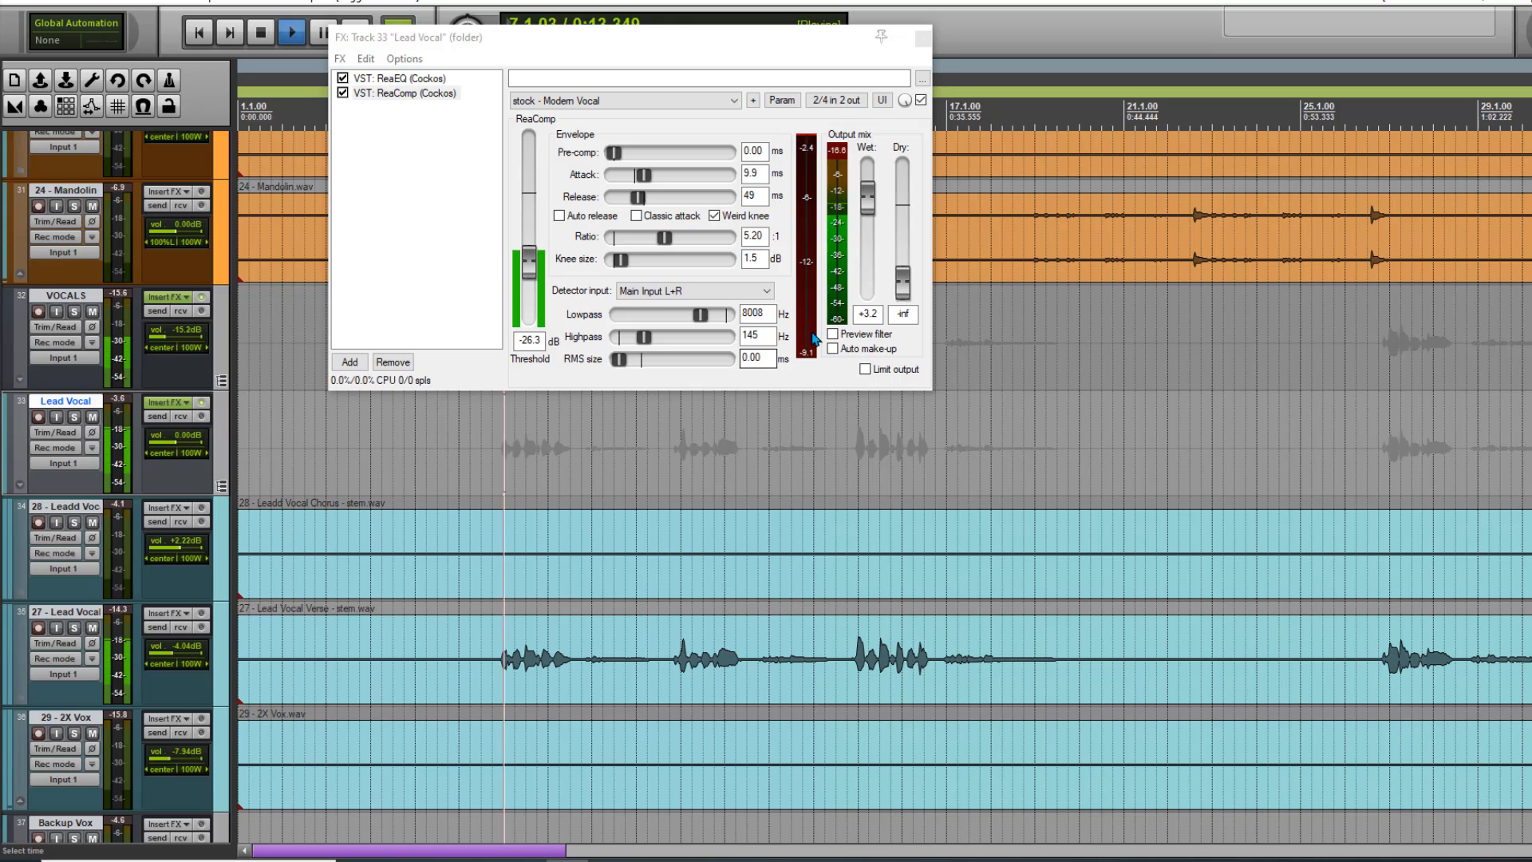
{"action": "left_click", "coordinate": [872, 209]}
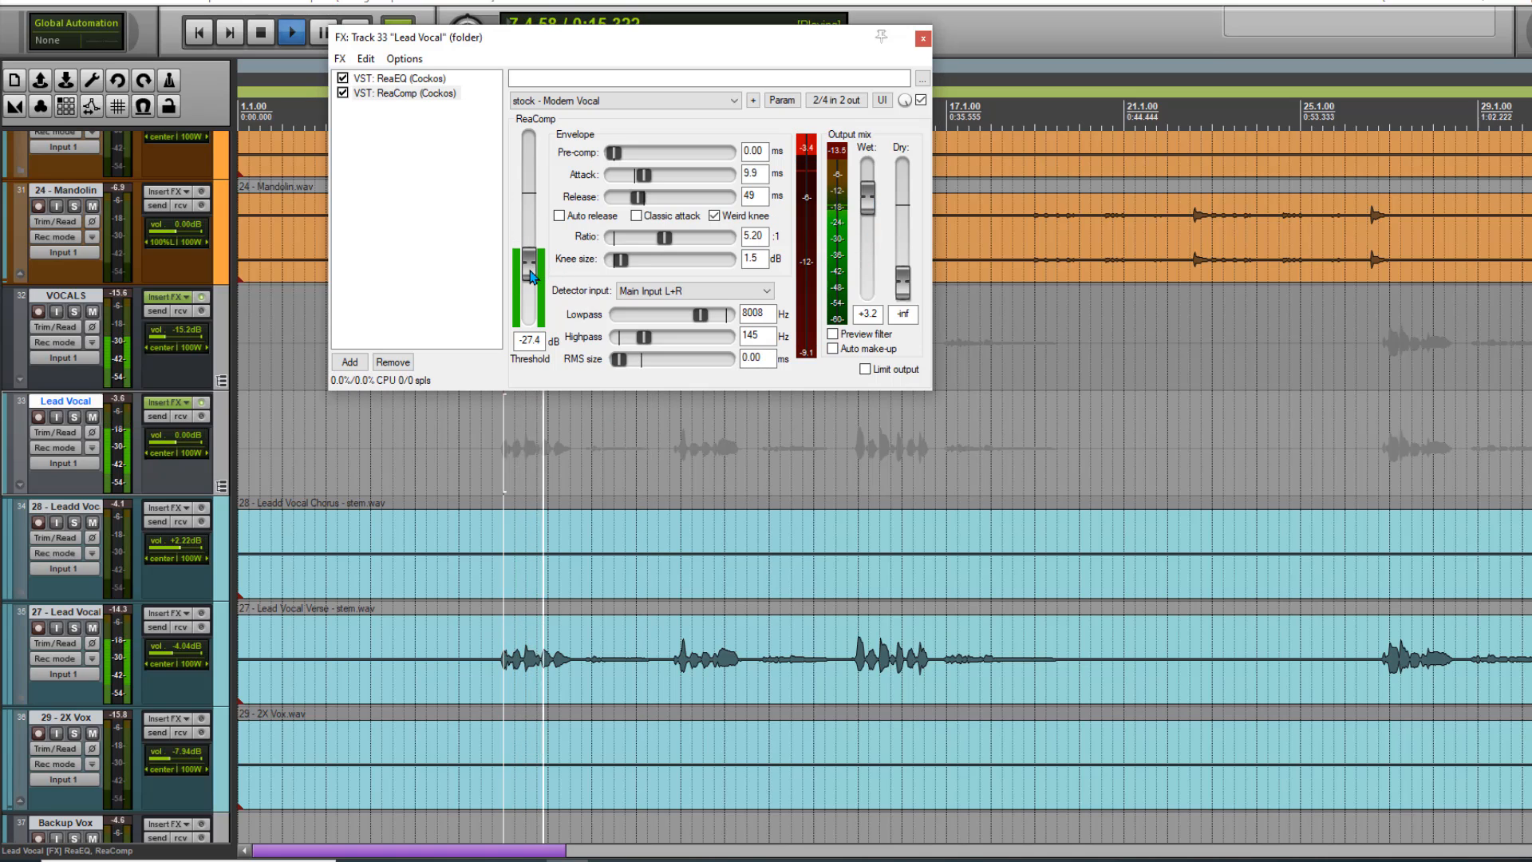
{"action": "left_click_drag", "start_coordinate": [532, 272], "coordinate": [533, 278]}
{"action": "left_click", "coordinate": [366, 363]}
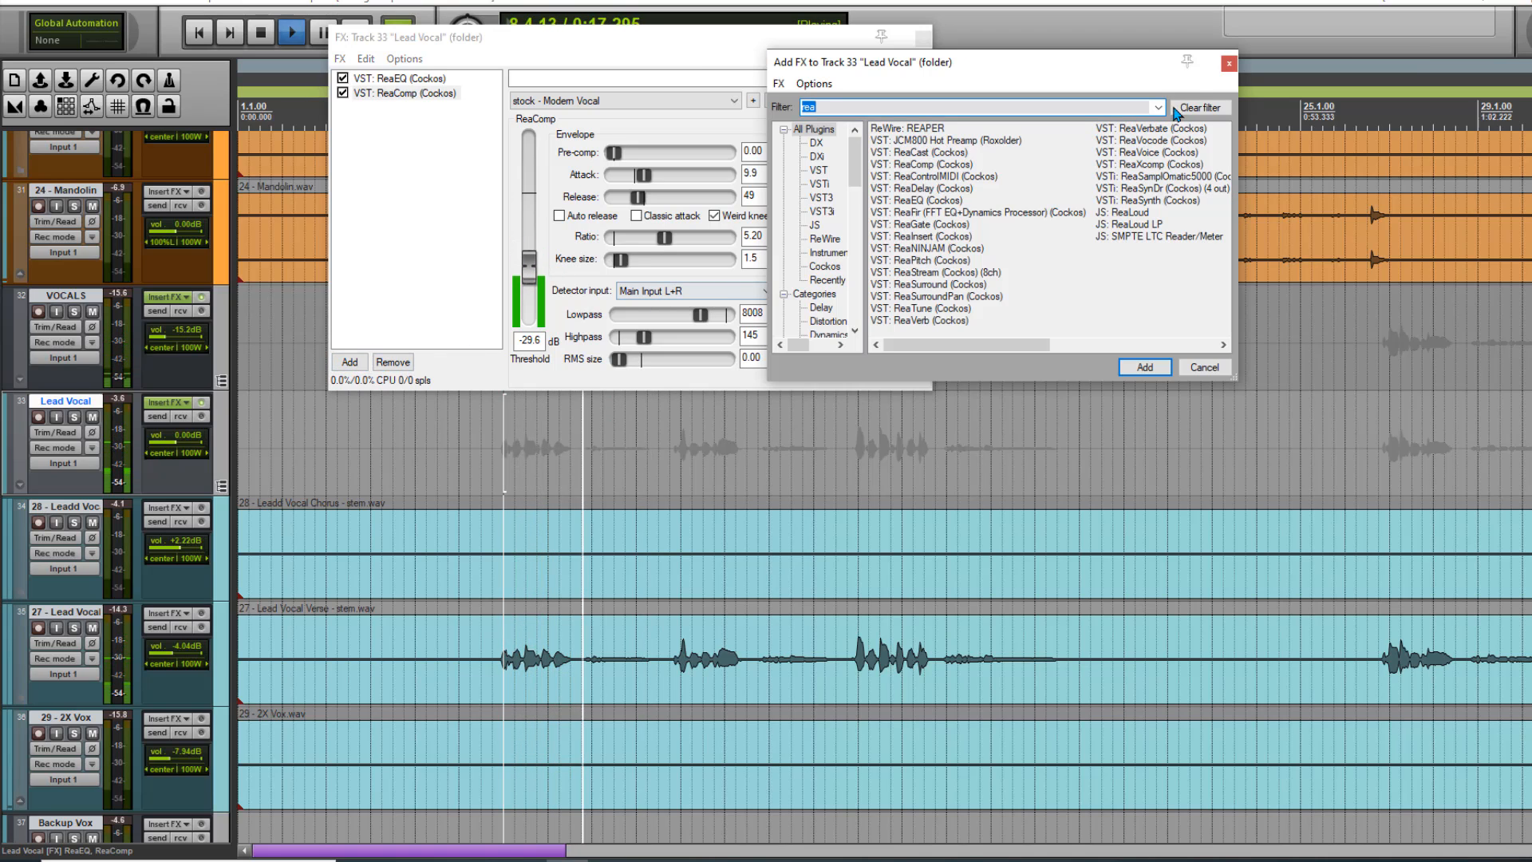
{"action": "left_click", "coordinate": [1229, 63]}
- Stop playback and place the edit cursor at bar 9
{"action": "scroll", "coordinate": [641, 531], "scroll_direction": "down", "scroll_amount": 4}
{"action": "scroll", "coordinate": [640, 530], "scroll_direction": "up", "scroll_amount": 4}
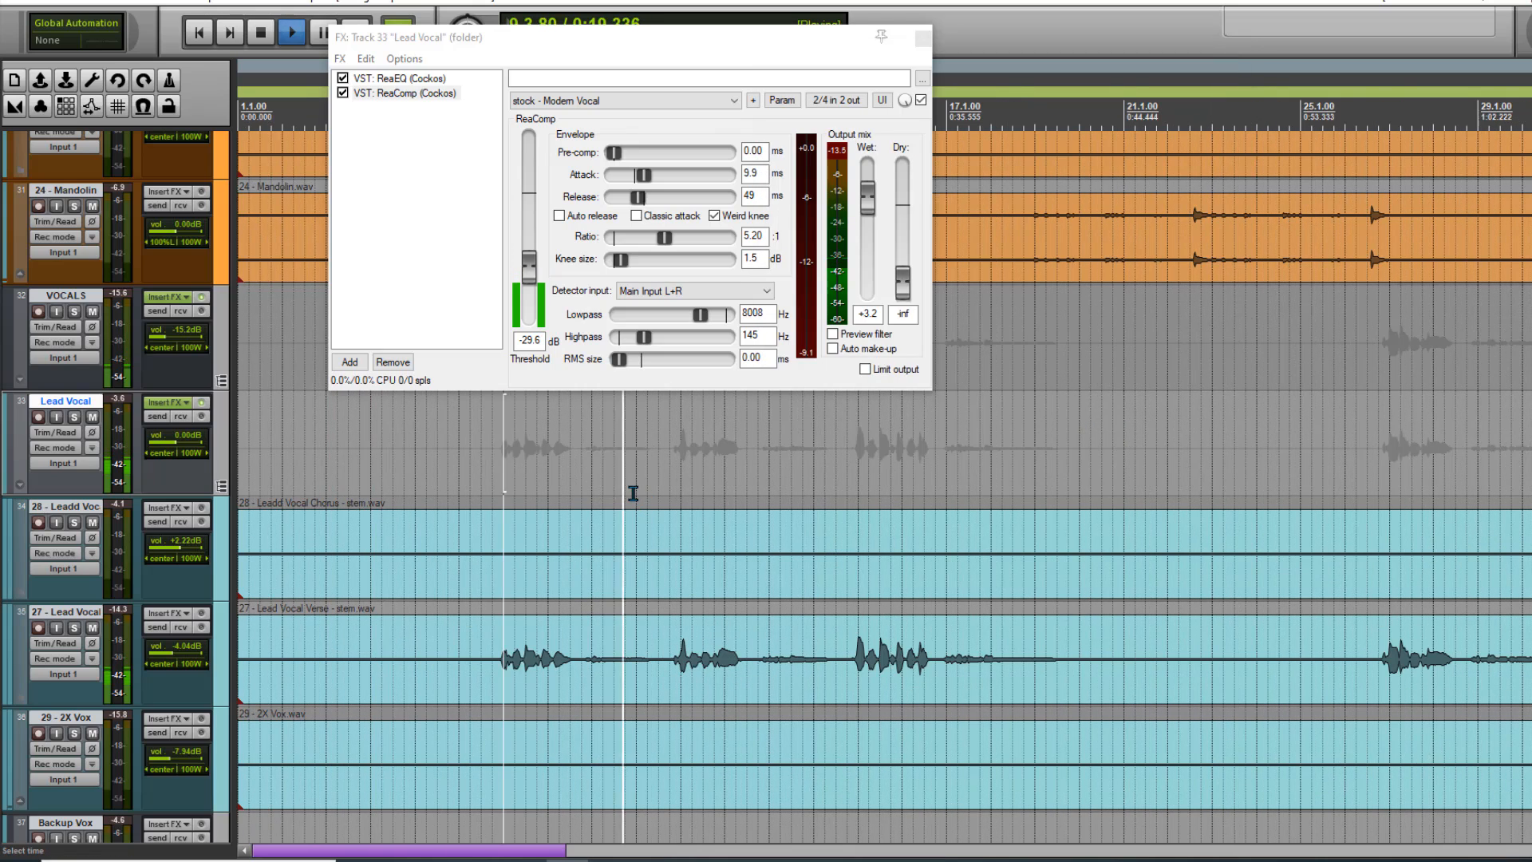
{"action": "key", "text": "space"}
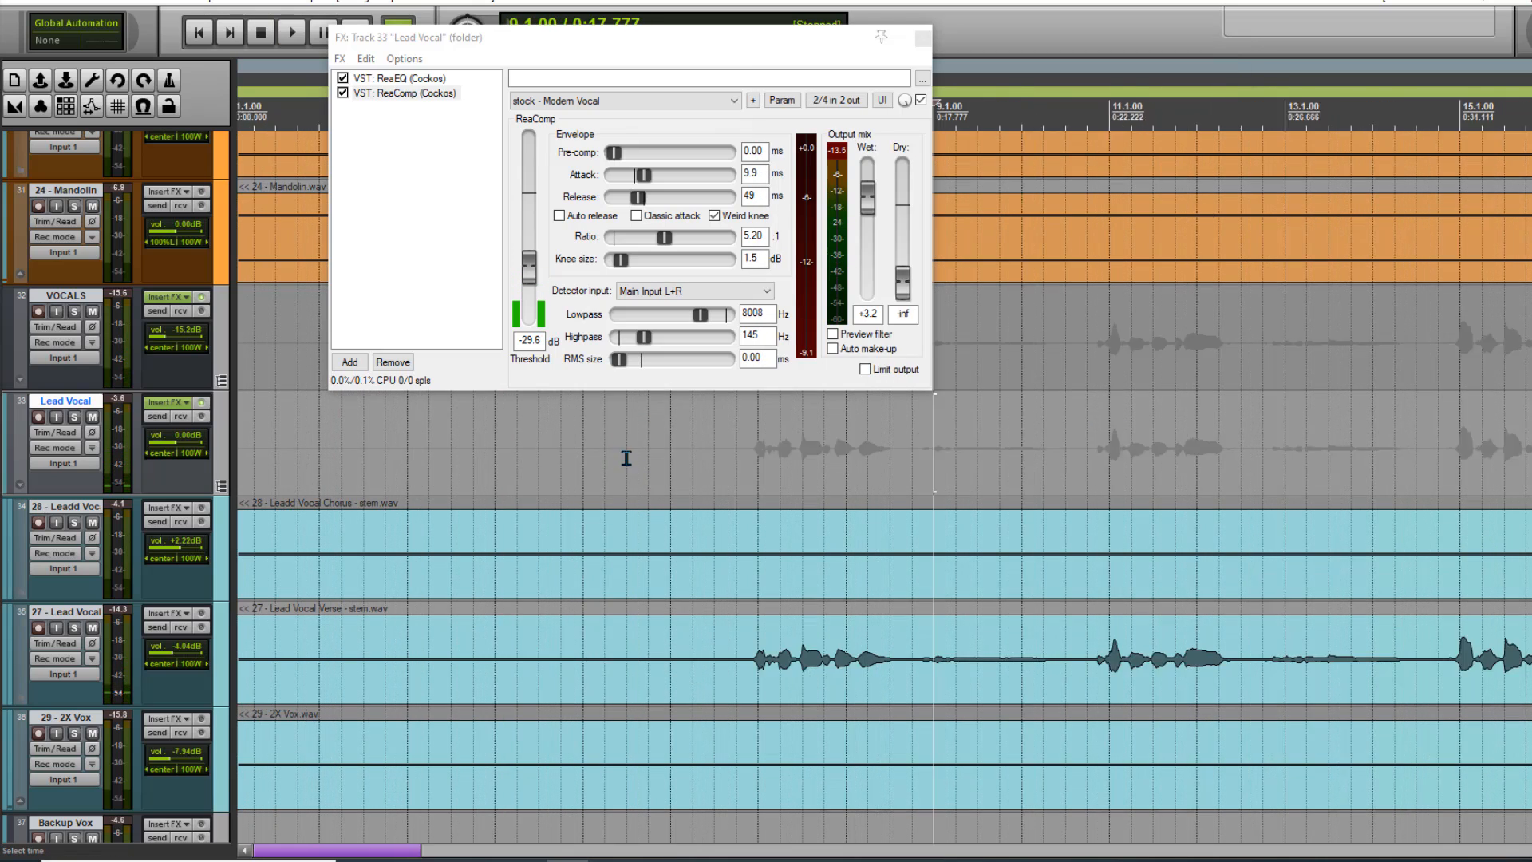
{"action": "left_click", "coordinate": [22, 8]}
{"action": "left_click", "coordinate": [564, 194]}
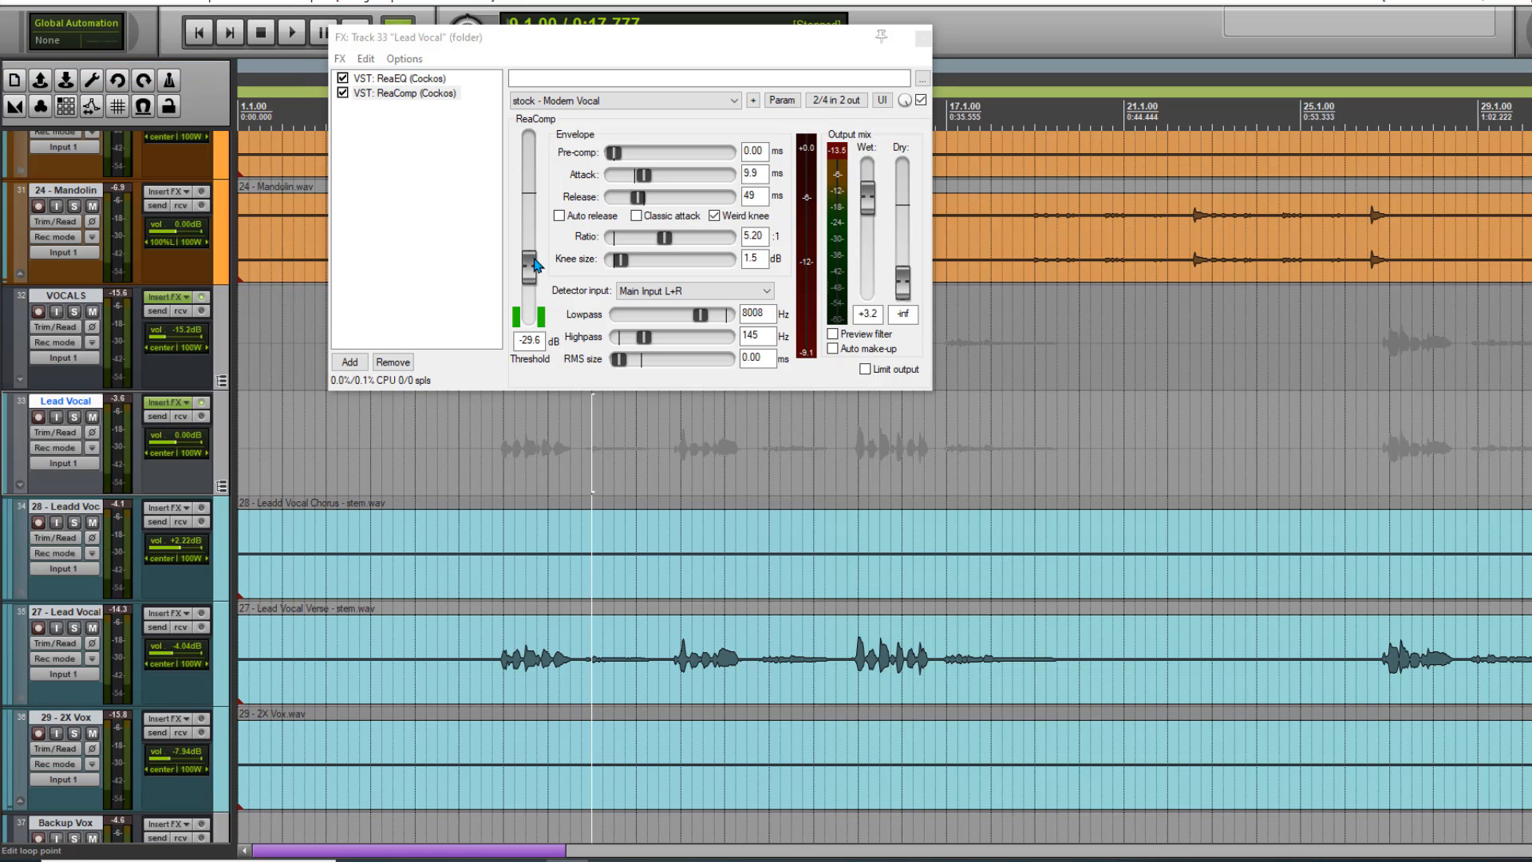
{"action": "left_click", "coordinate": [349, 362]}
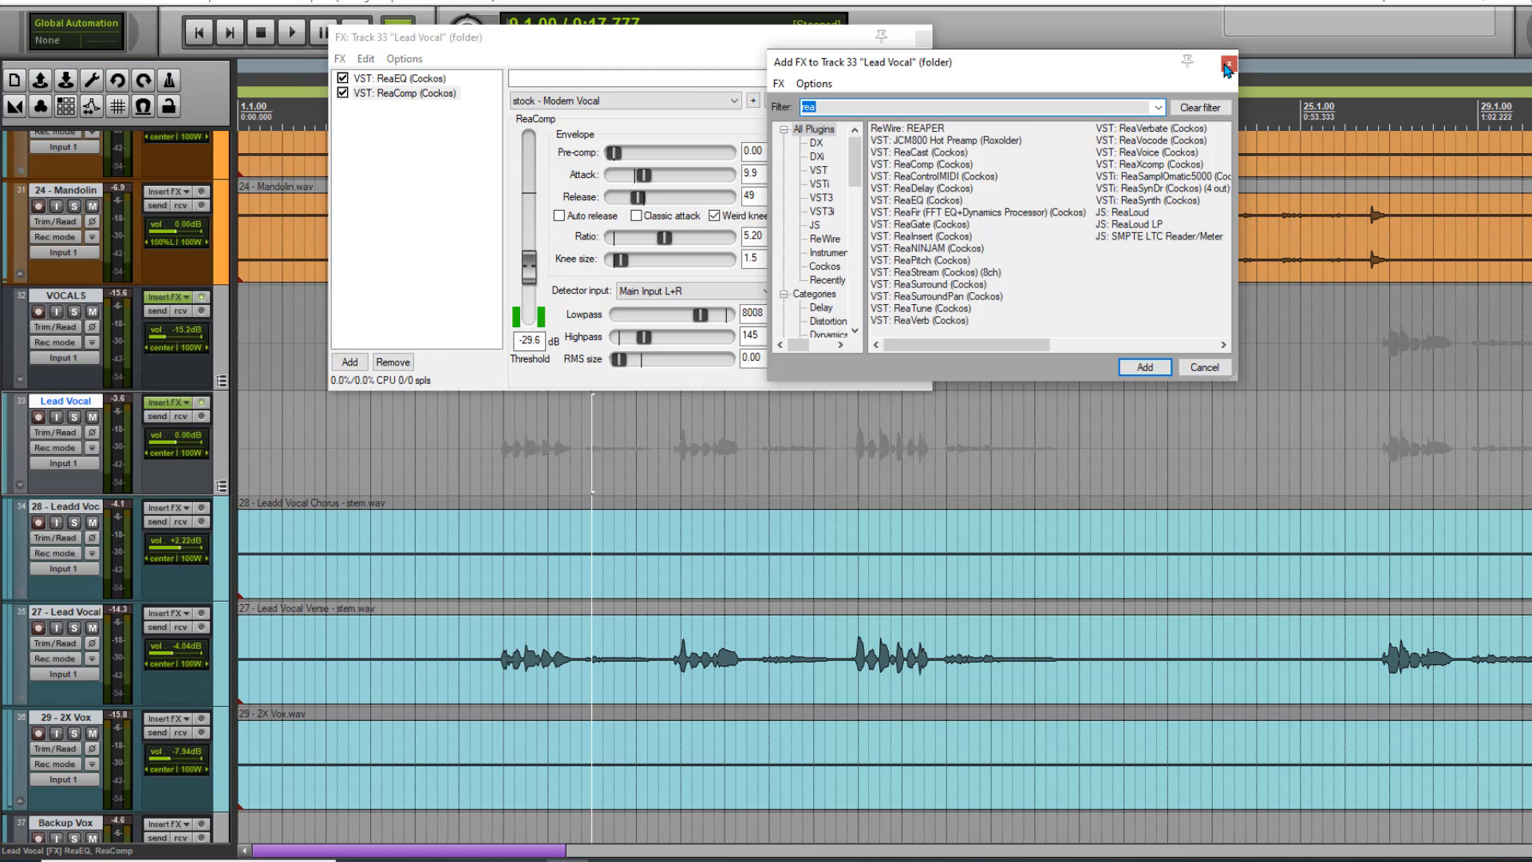
{"action": "left_click", "coordinate": [1227, 64]}
- Add ReaComp to the "27 - Lead Vocal Verse - stem" track and load the "stock - Modern Vocal" preset
{"action": "left_click", "coordinate": [169, 614]}
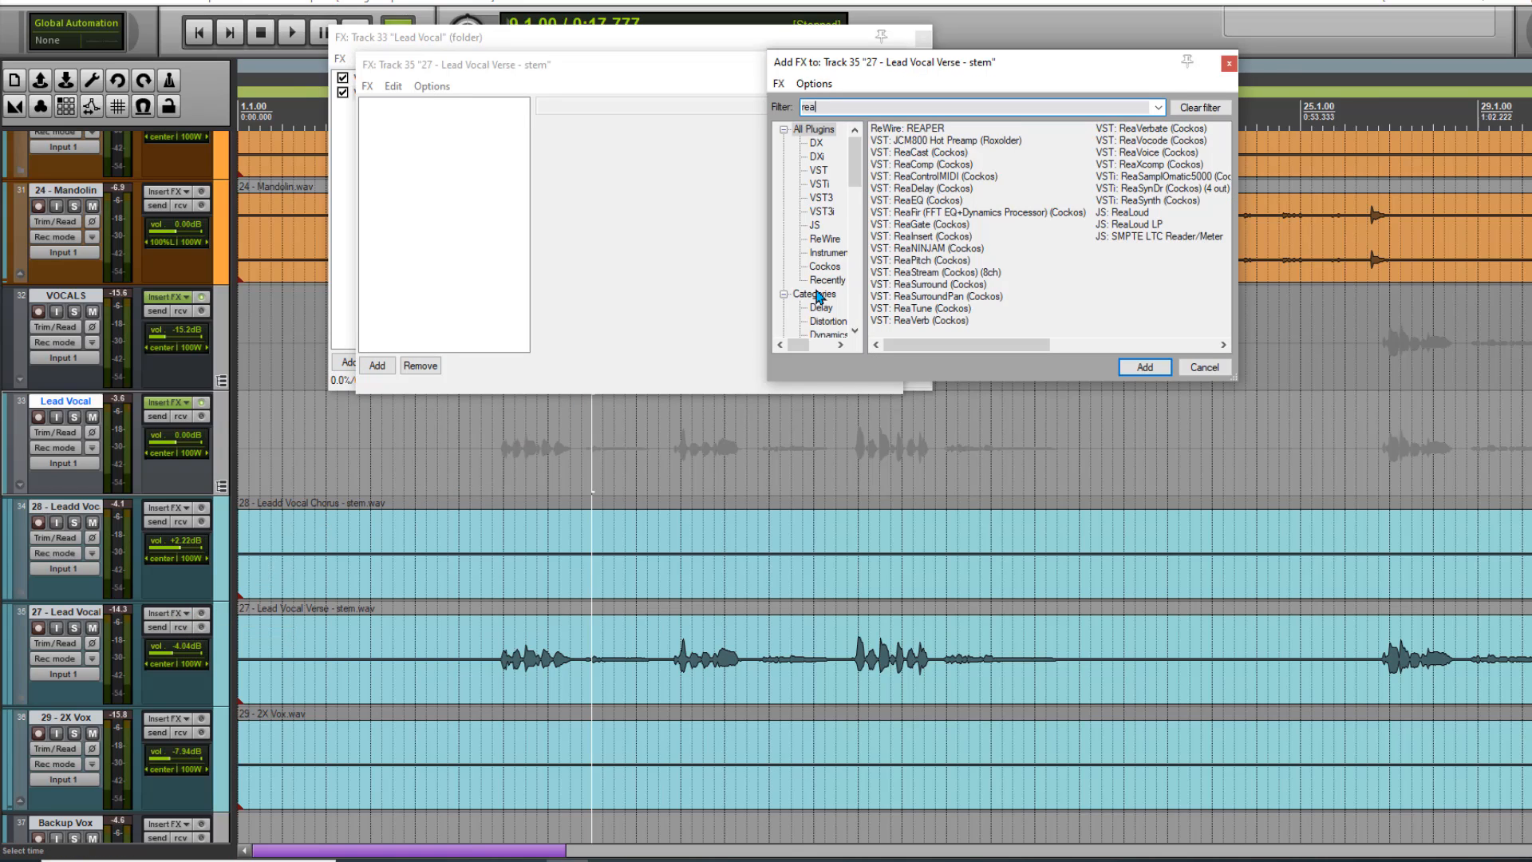
{"action": "double_click", "coordinate": [913, 164]}
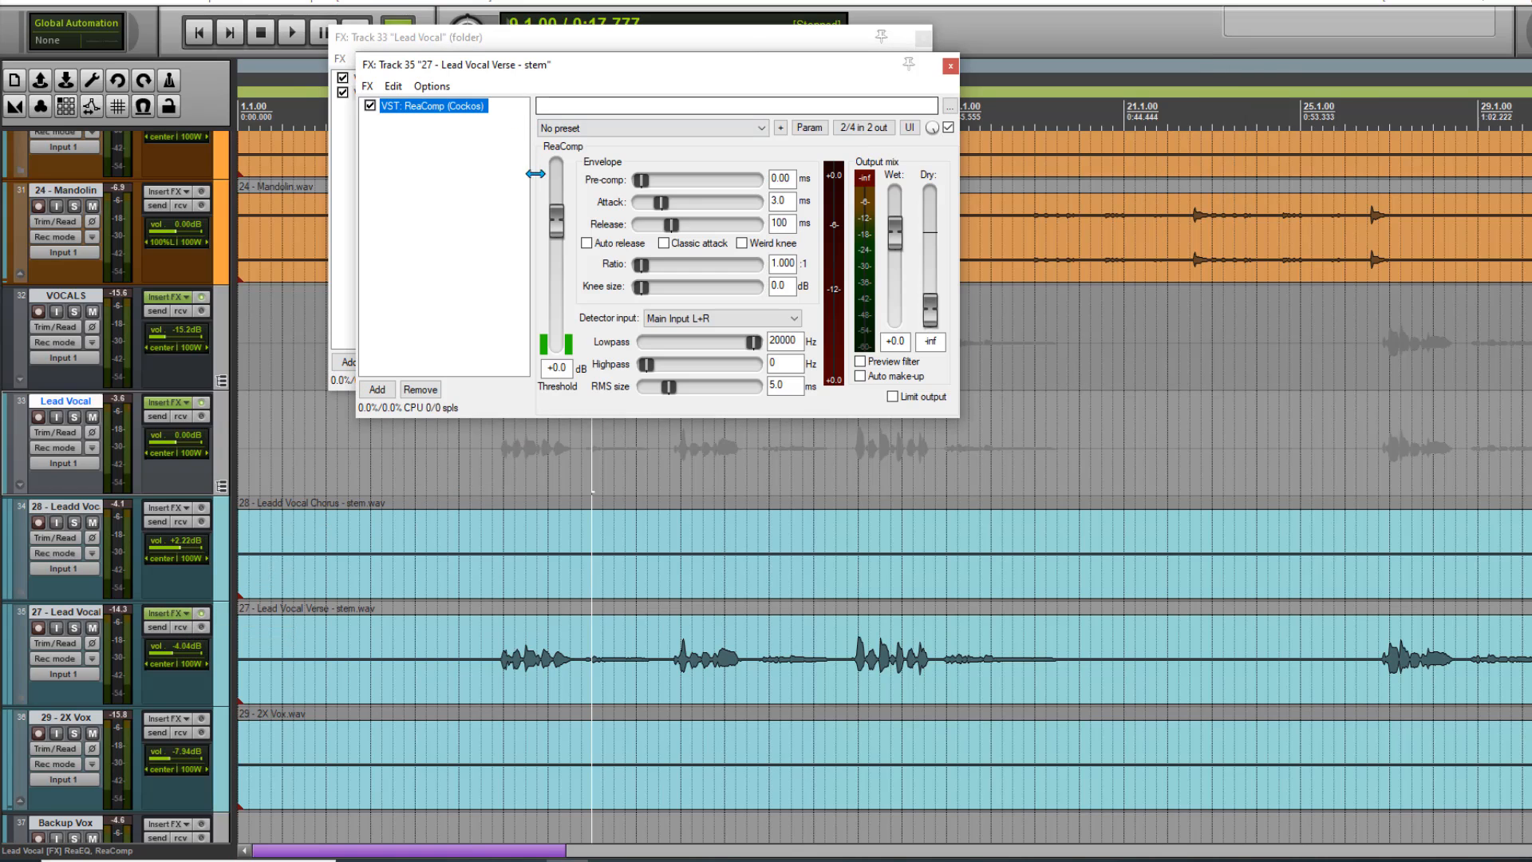
{"action": "left_click", "coordinate": [602, 129]}
{"action": "left_click", "coordinate": [569, 335]}
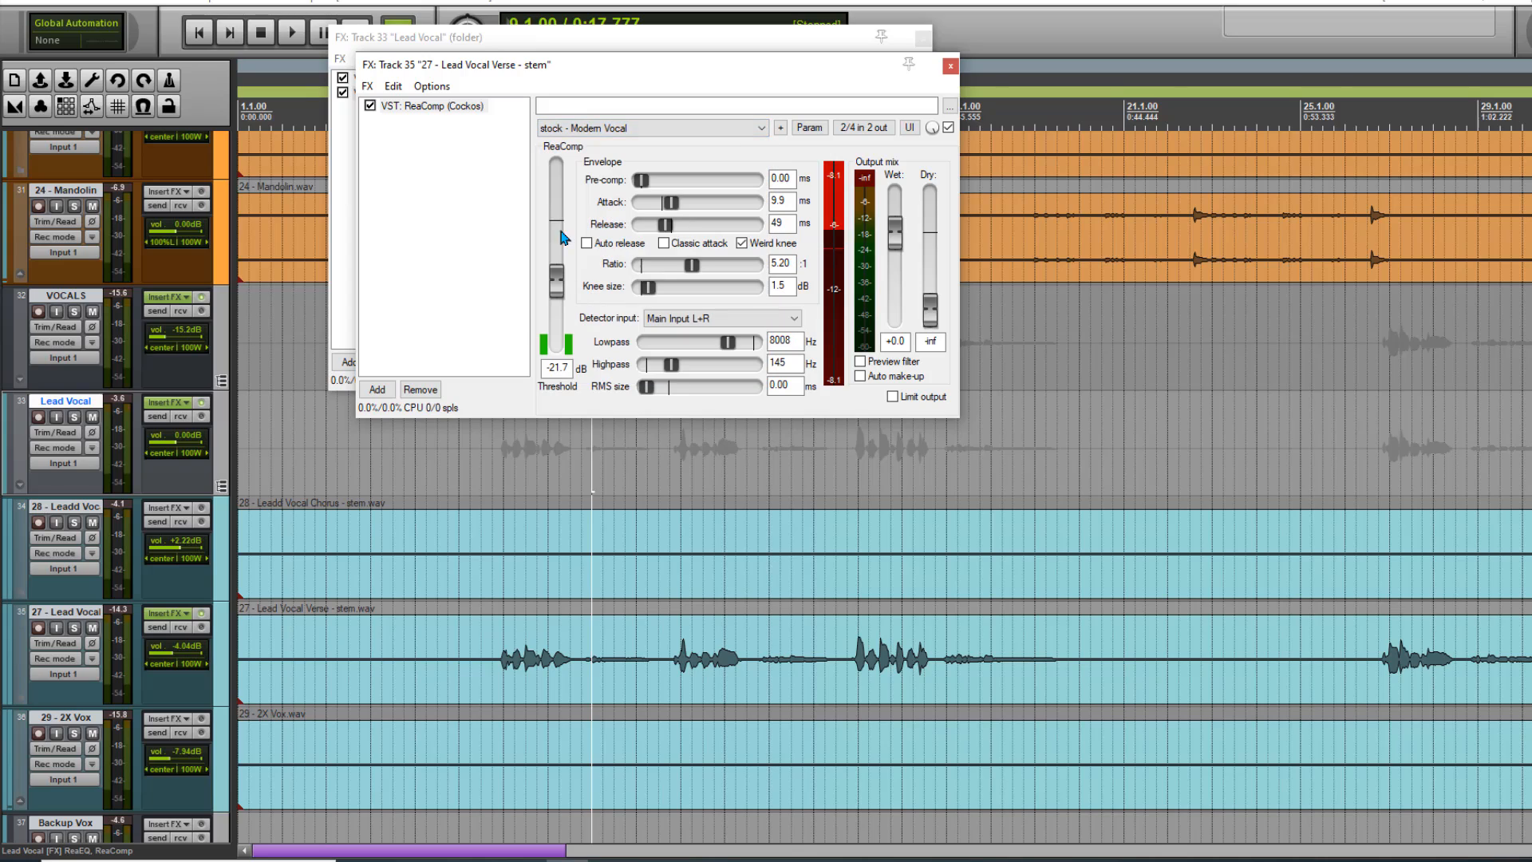
- During playback from bar 9, set the verse vocal's track volume to -0.06 dB and its ReaComp threshold to -21.6 dB
{"action": "key", "text": "space"}
{"action": "left_click_drag", "start_coordinate": [560, 302], "coordinate": [561, 311]}
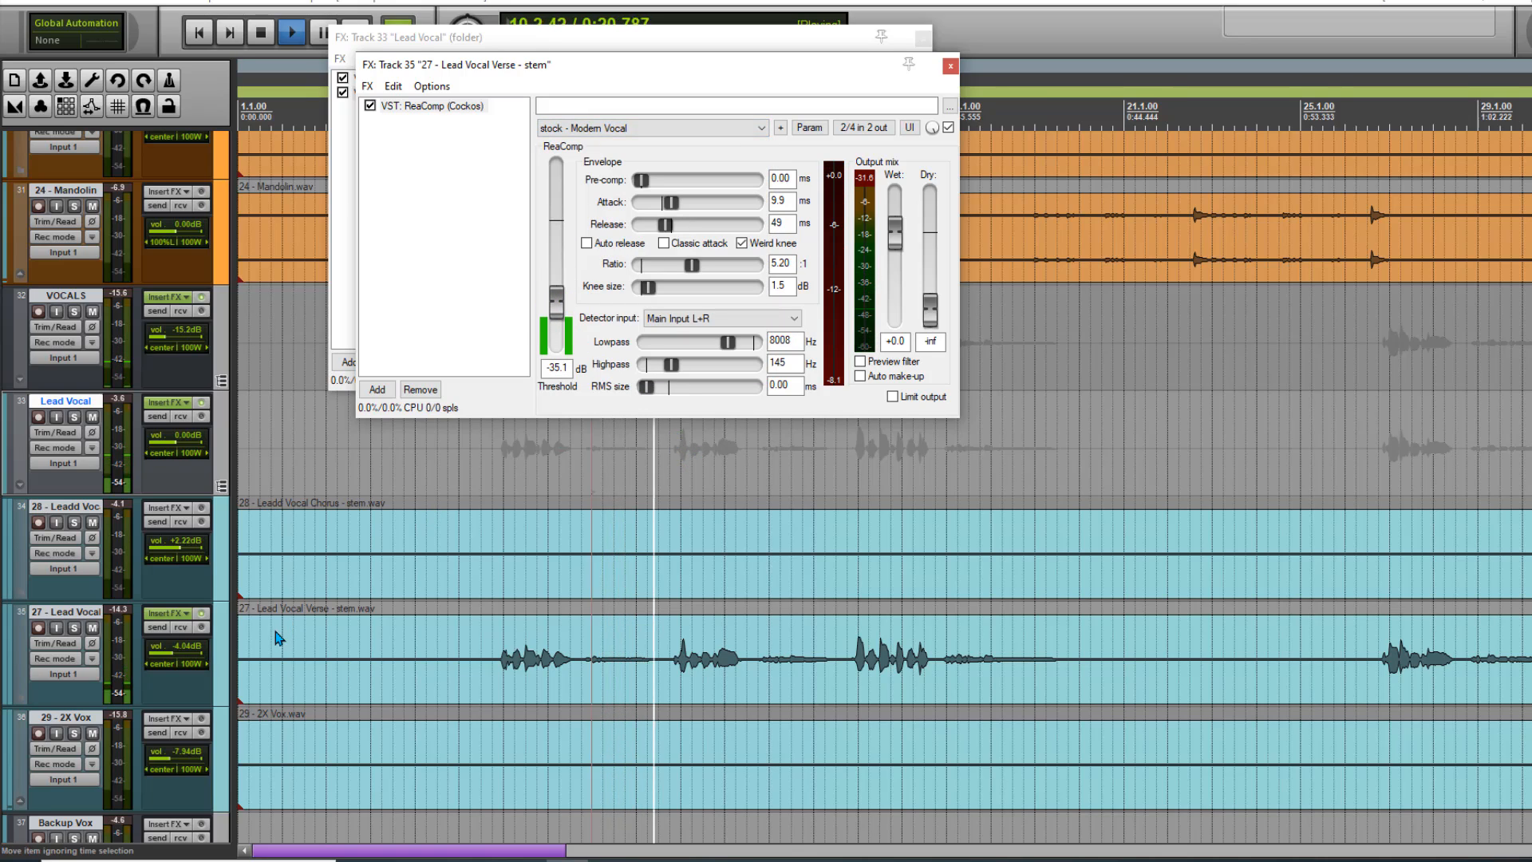
{"action": "left_click_drag", "start_coordinate": [173, 653], "coordinate": [177, 653]}
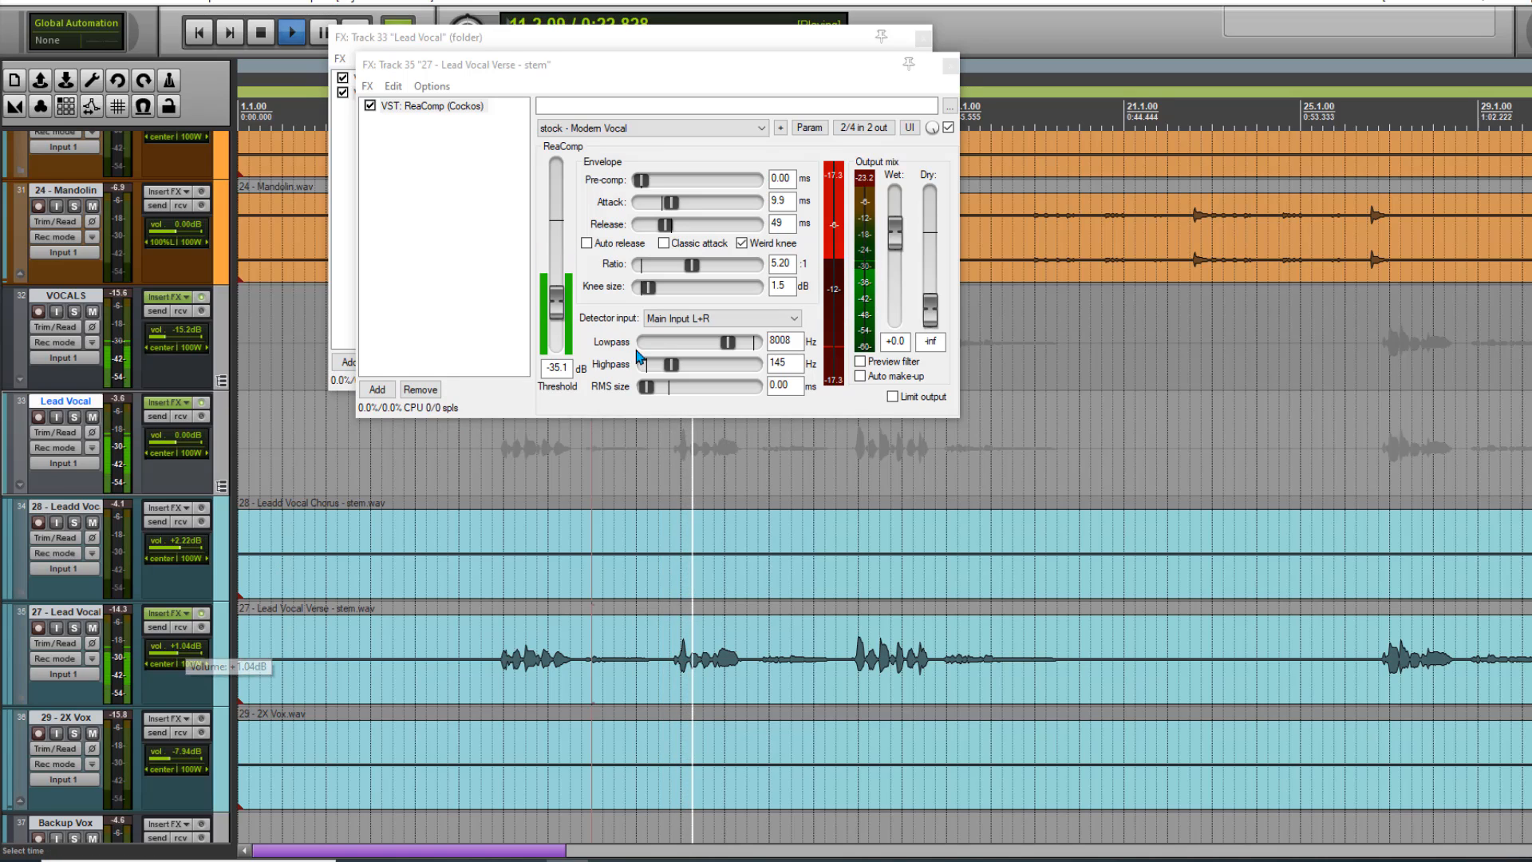
{"action": "left_click_drag", "start_coordinate": [558, 303], "coordinate": [569, 298]}
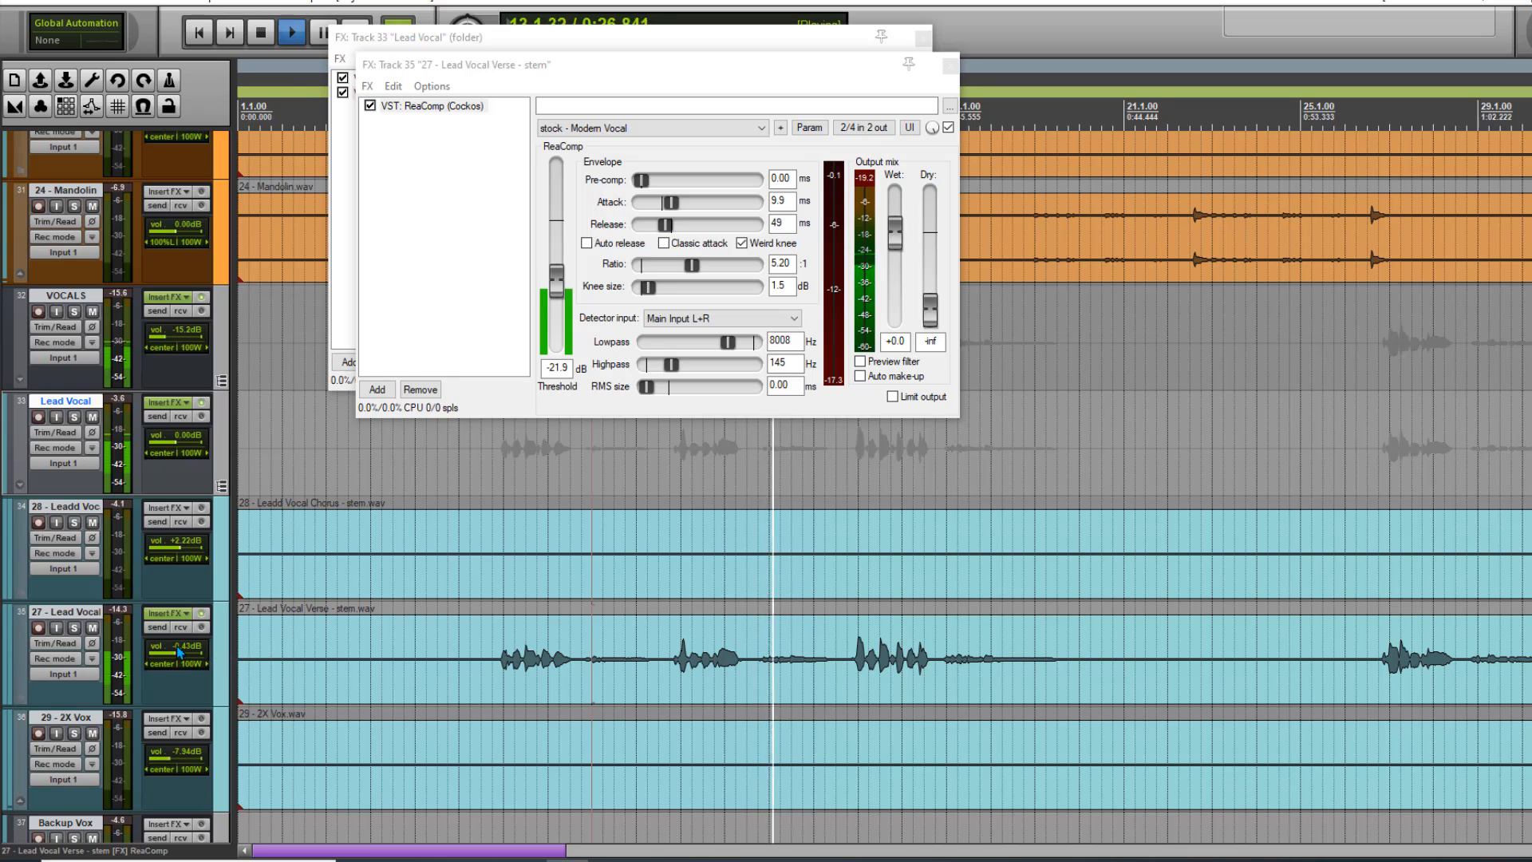
{"action": "left_click_drag", "start_coordinate": [556, 274], "coordinate": [558, 285]}
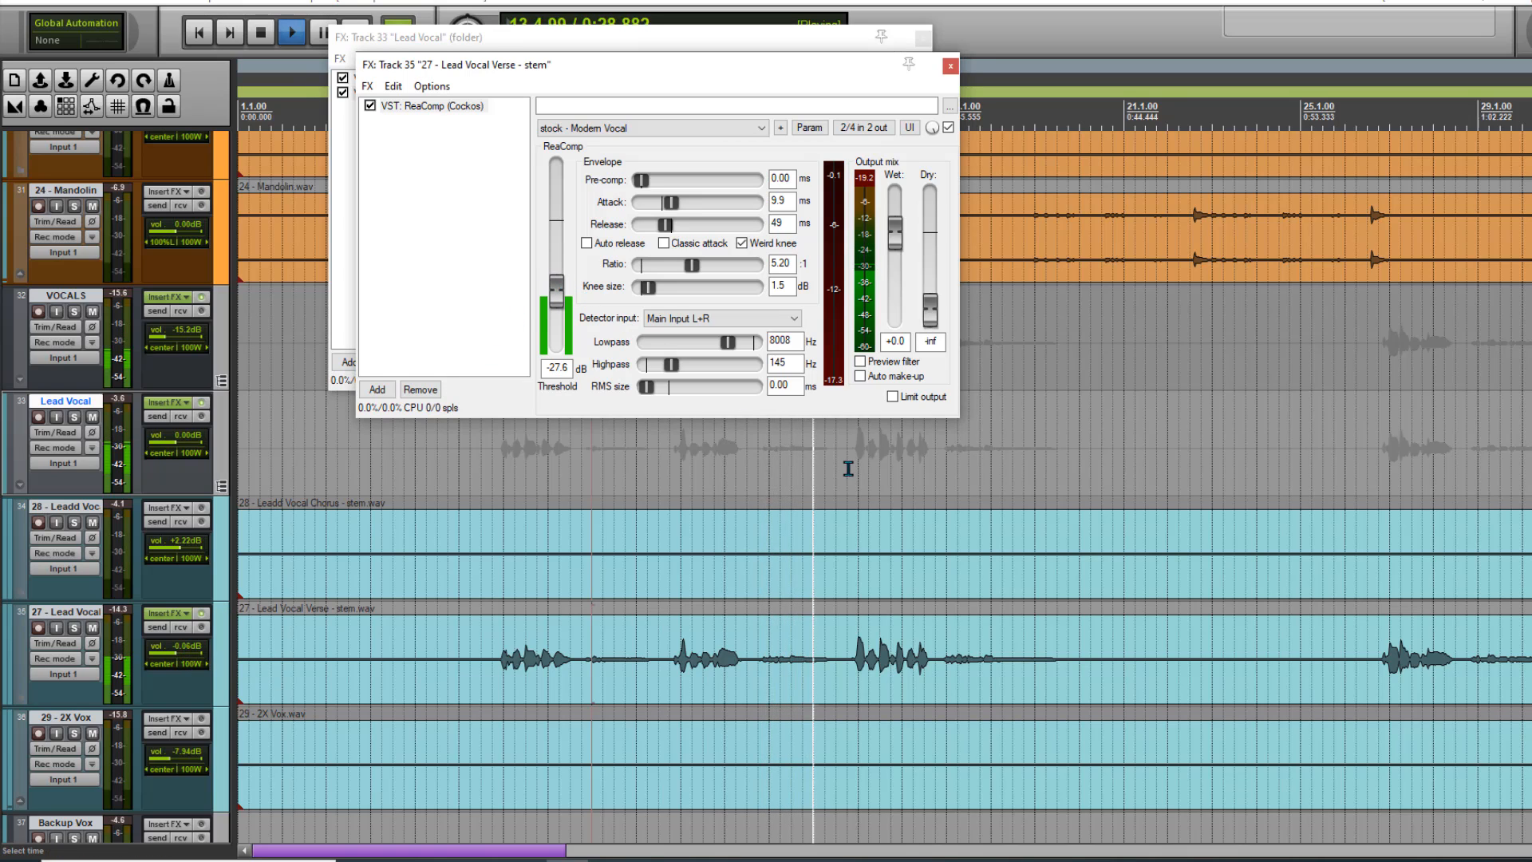
{"action": "left_click", "coordinate": [848, 435]}
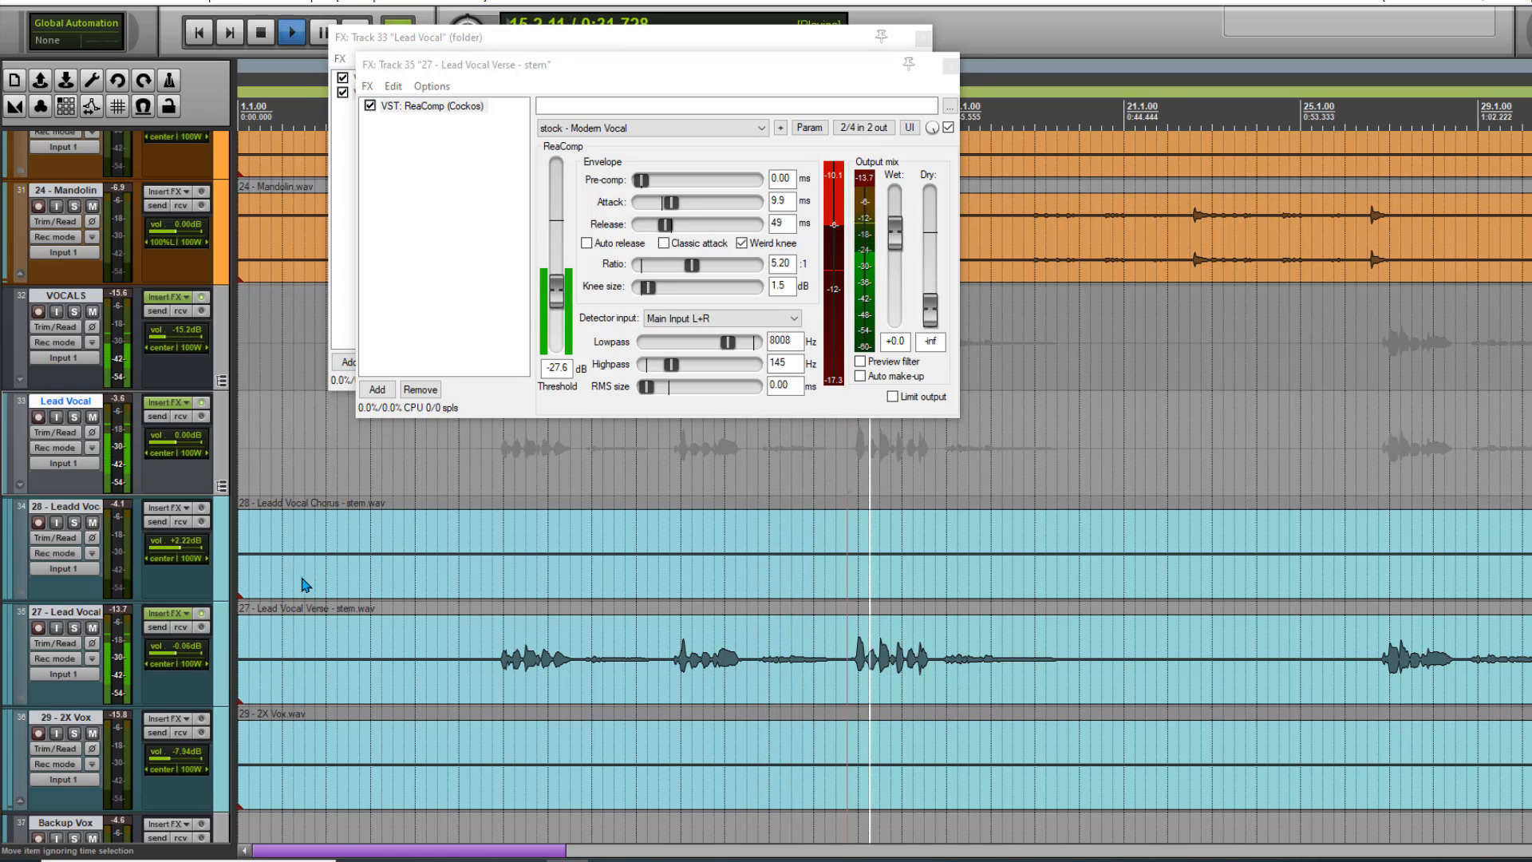
{"action": "left_click_drag", "start_coordinate": [559, 299], "coordinate": [563, 293]}
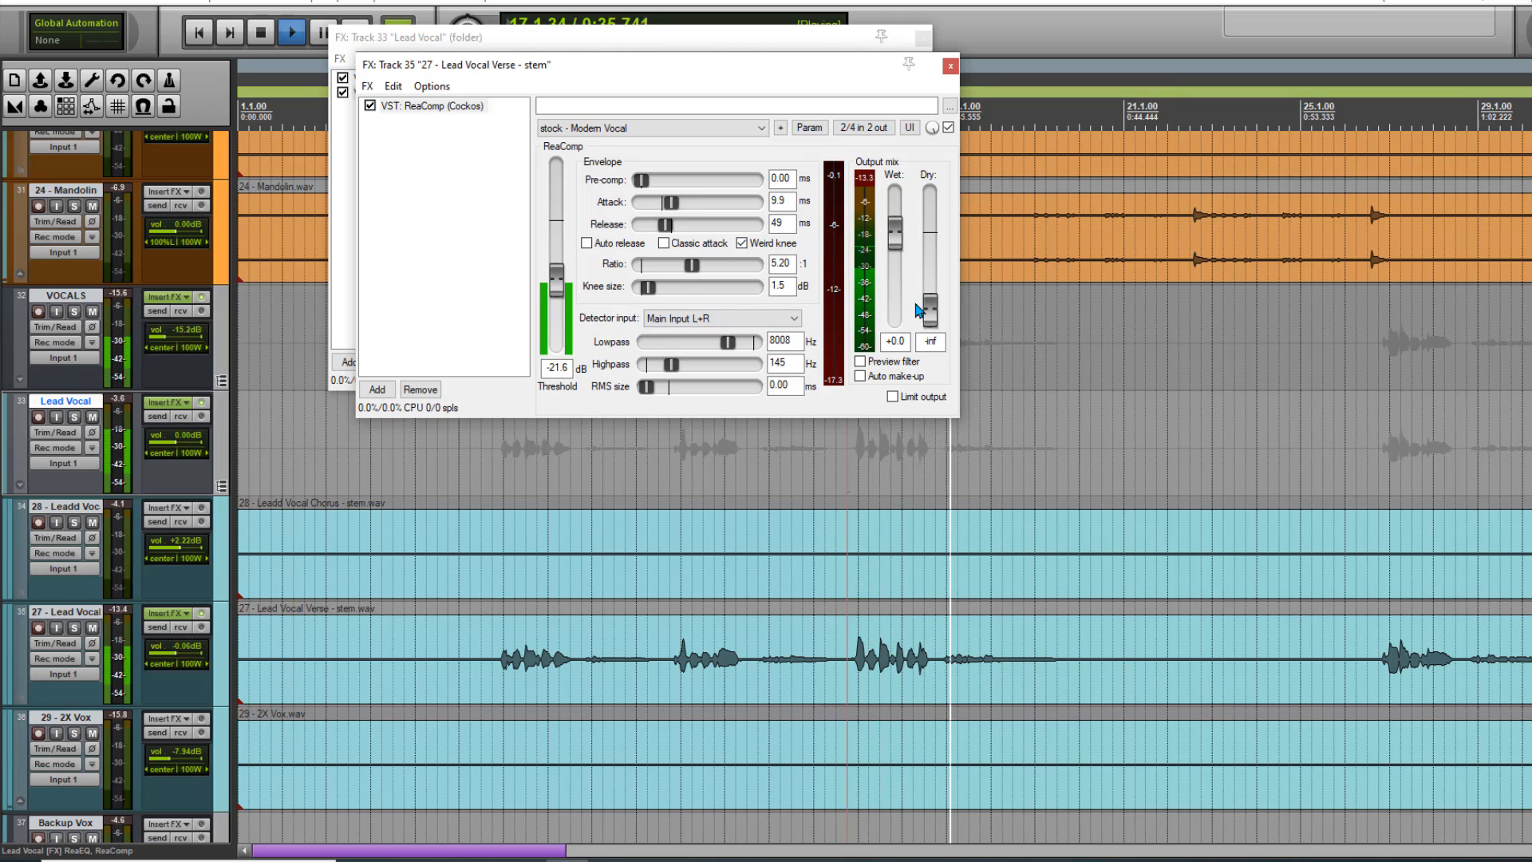
- Stop playback and split the "27 - Lead Vocal Verse - stem" item at 8.4.00, 10.3.00 and 12.3.00 around the quieter phrases
{"action": "key", "text": "space"}
{"action": "left_click", "coordinate": [946, 461]}
{"action": "scroll", "coordinate": [947, 461], "scroll_direction": "right", "scroll_amount": 1}
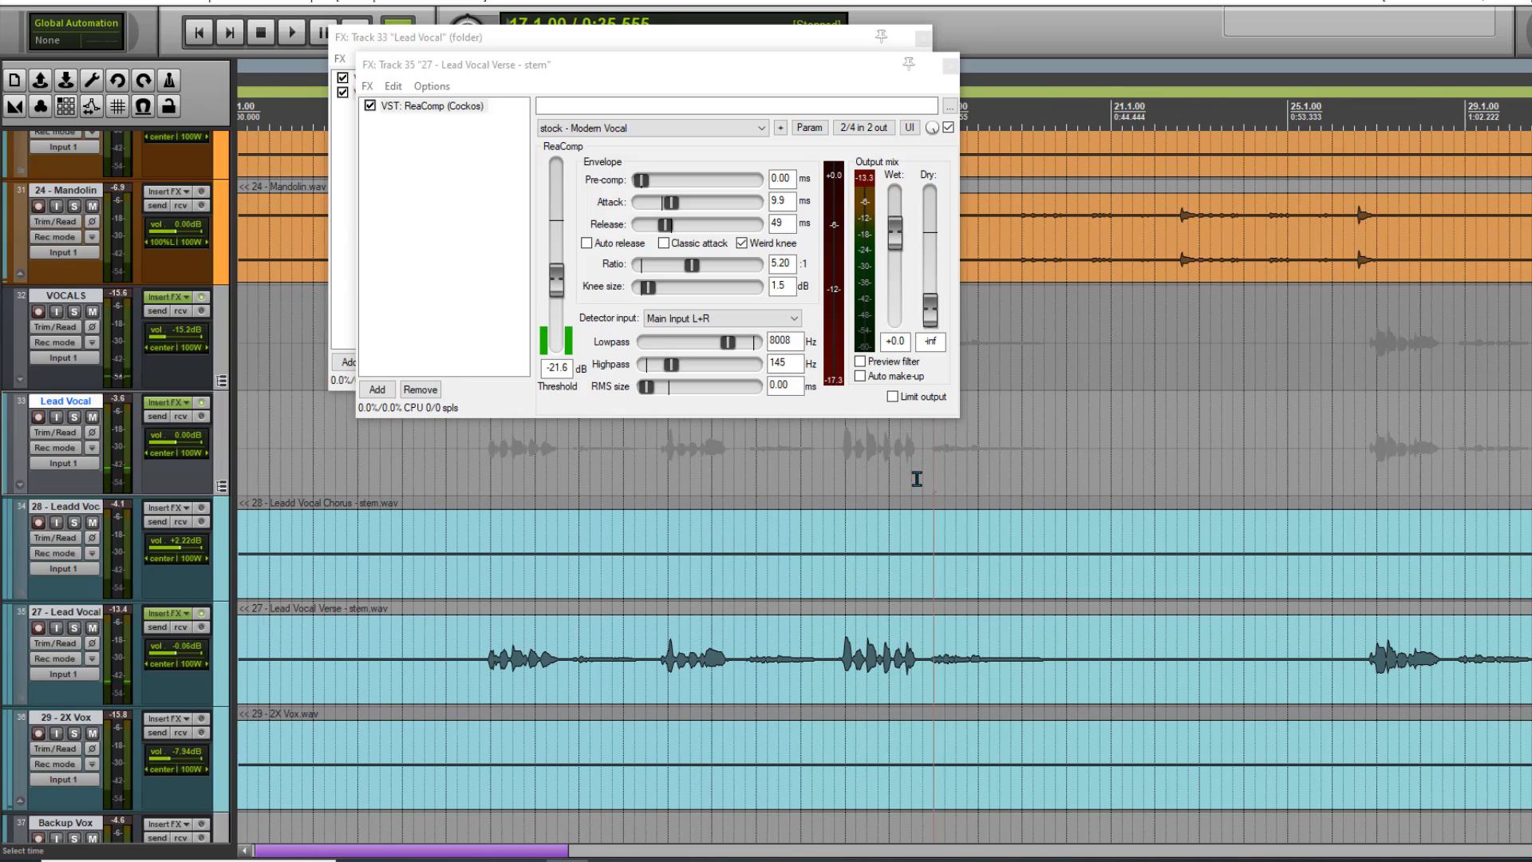
{"action": "left_click", "coordinate": [580, 469]}
{"action": "scroll", "coordinate": [591, 468], "scroll_direction": "left", "scroll_amount": 2}
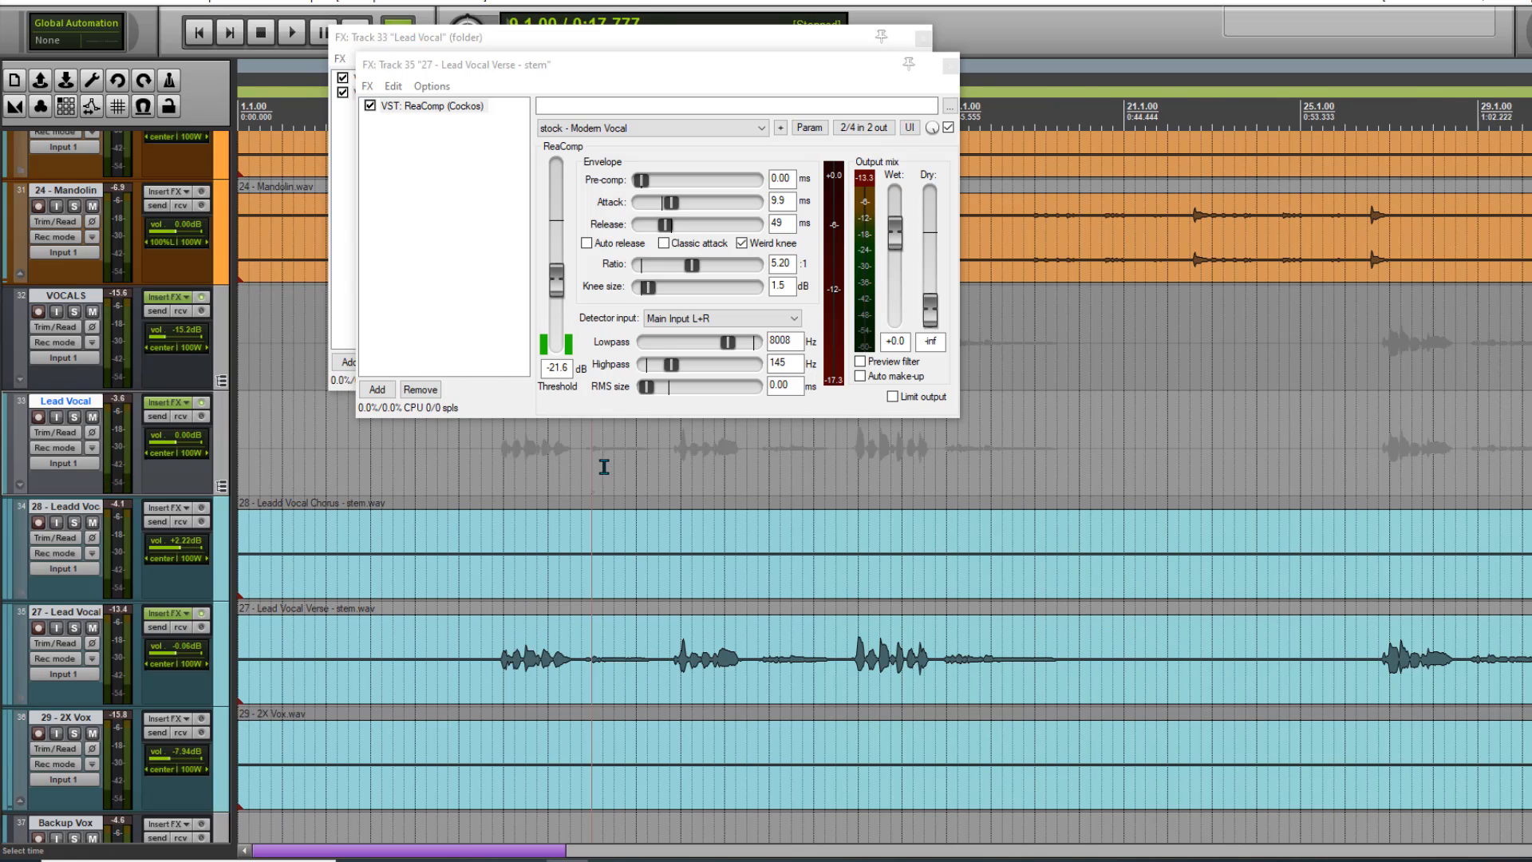
{"action": "left_click", "coordinate": [580, 684]}
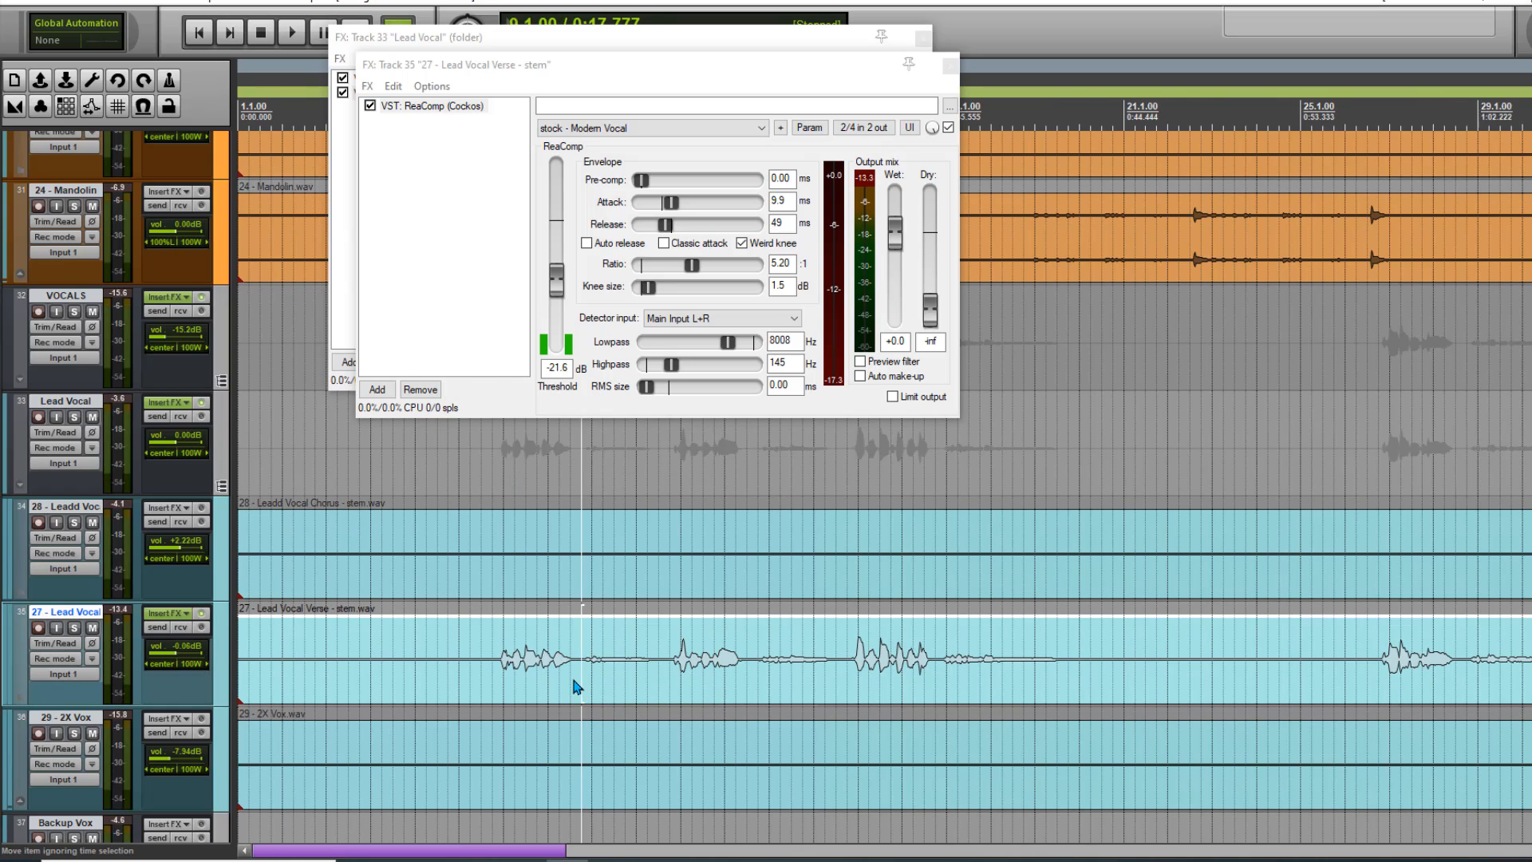
{"action": "scroll", "coordinate": [720, 695], "scroll_direction": "up", "scroll_amount": 3}
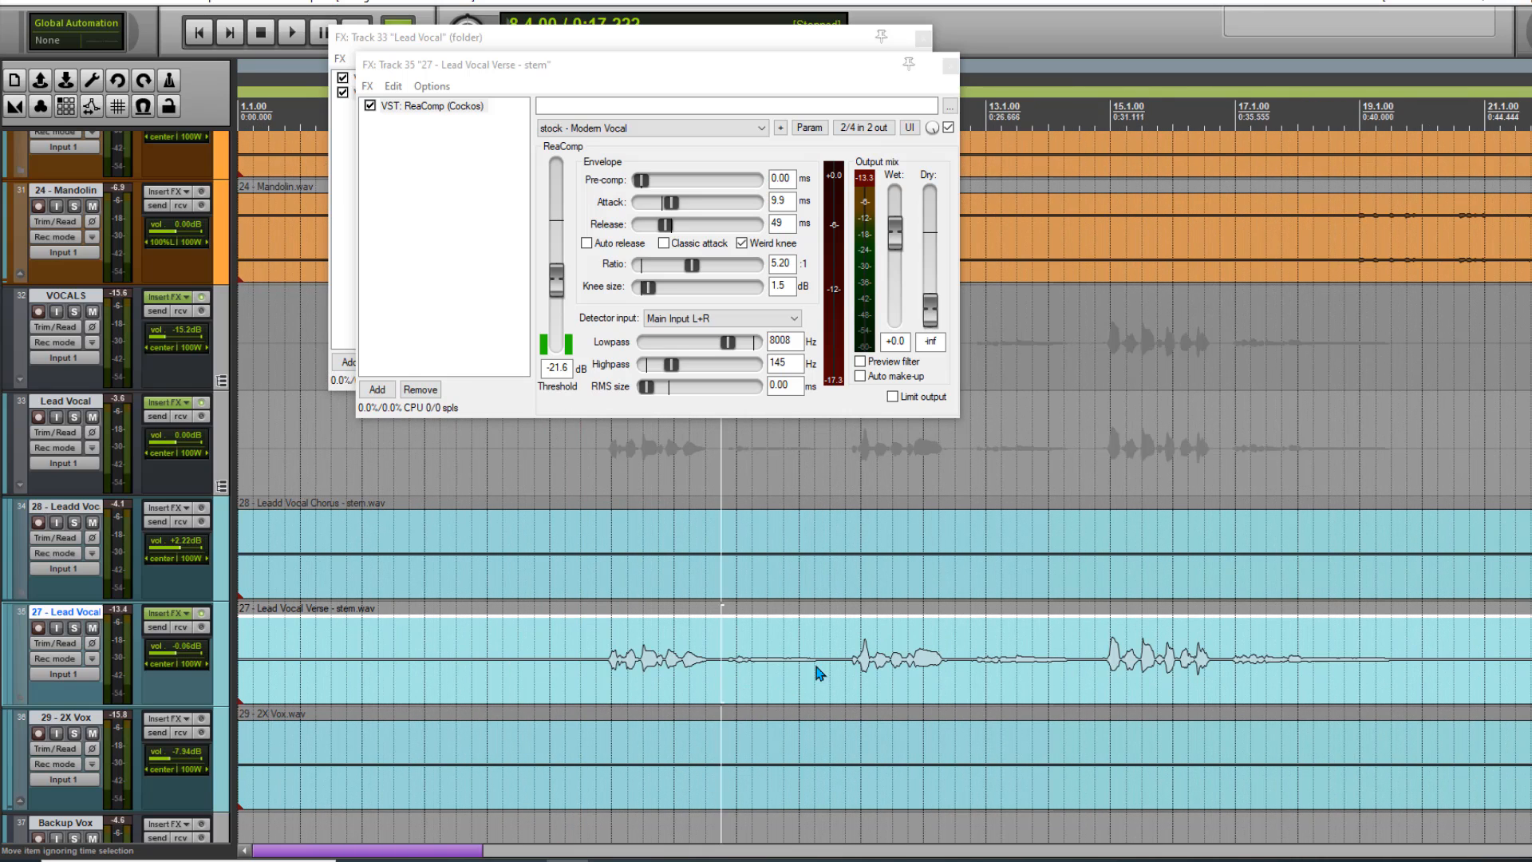
{"action": "key", "text": "s"}
{"action": "left_click", "coordinate": [830, 684]}
{"action": "key", "text": "s"}
{"action": "key", "text": "s"}
- Split the rest of the verse vocal's opening section at 14.3.00, 16.4.00 and 20.1.00
{"action": "left_click", "coordinate": [1080, 684]}
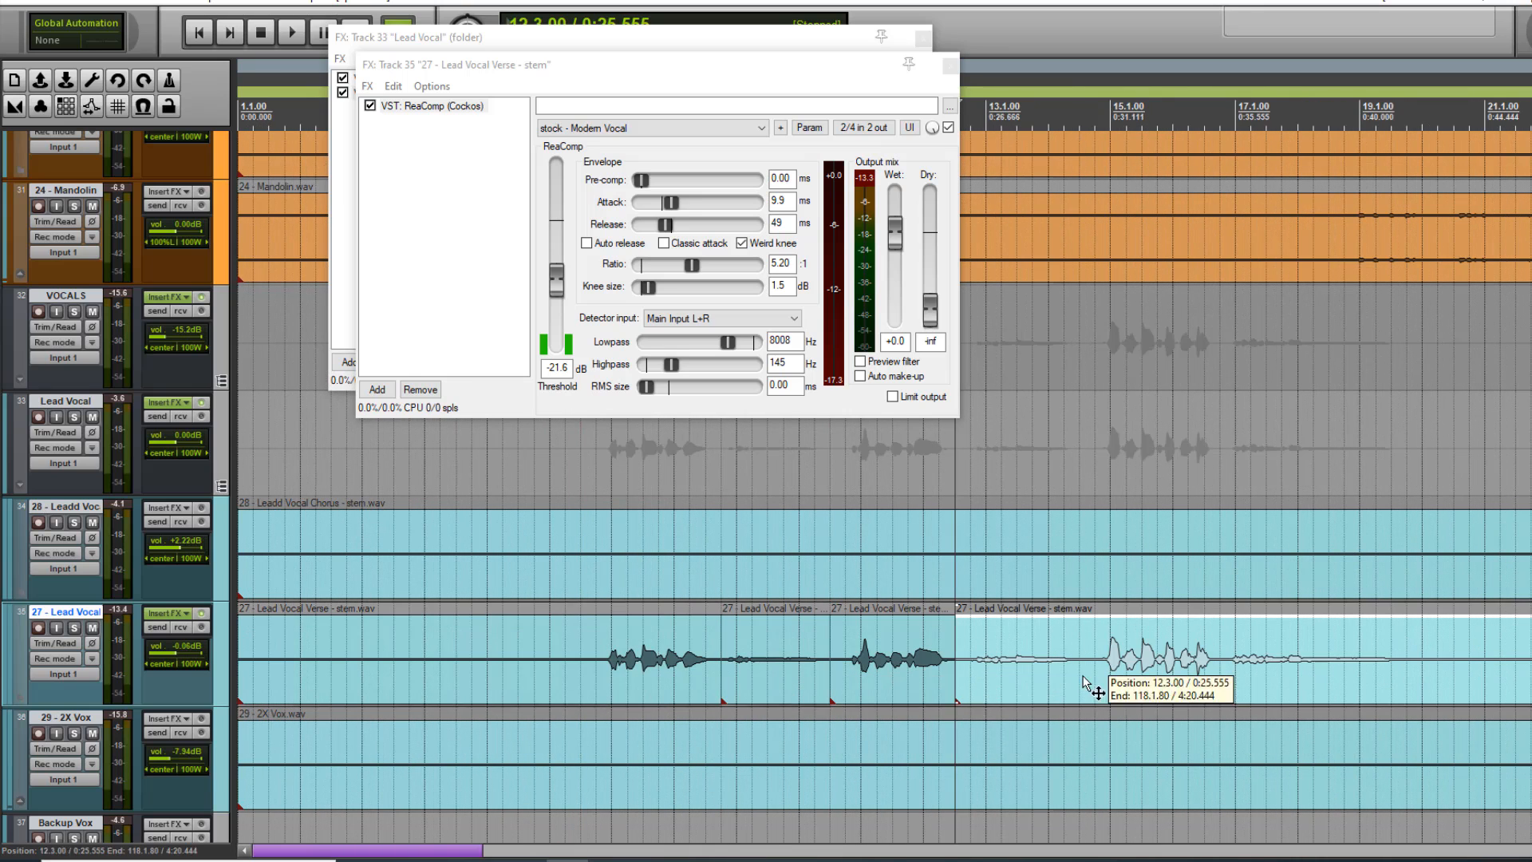
{"action": "key", "text": "s"}
{"action": "left_click", "coordinate": [1235, 677]}
{"action": "left_click", "coordinate": [1224, 674]}
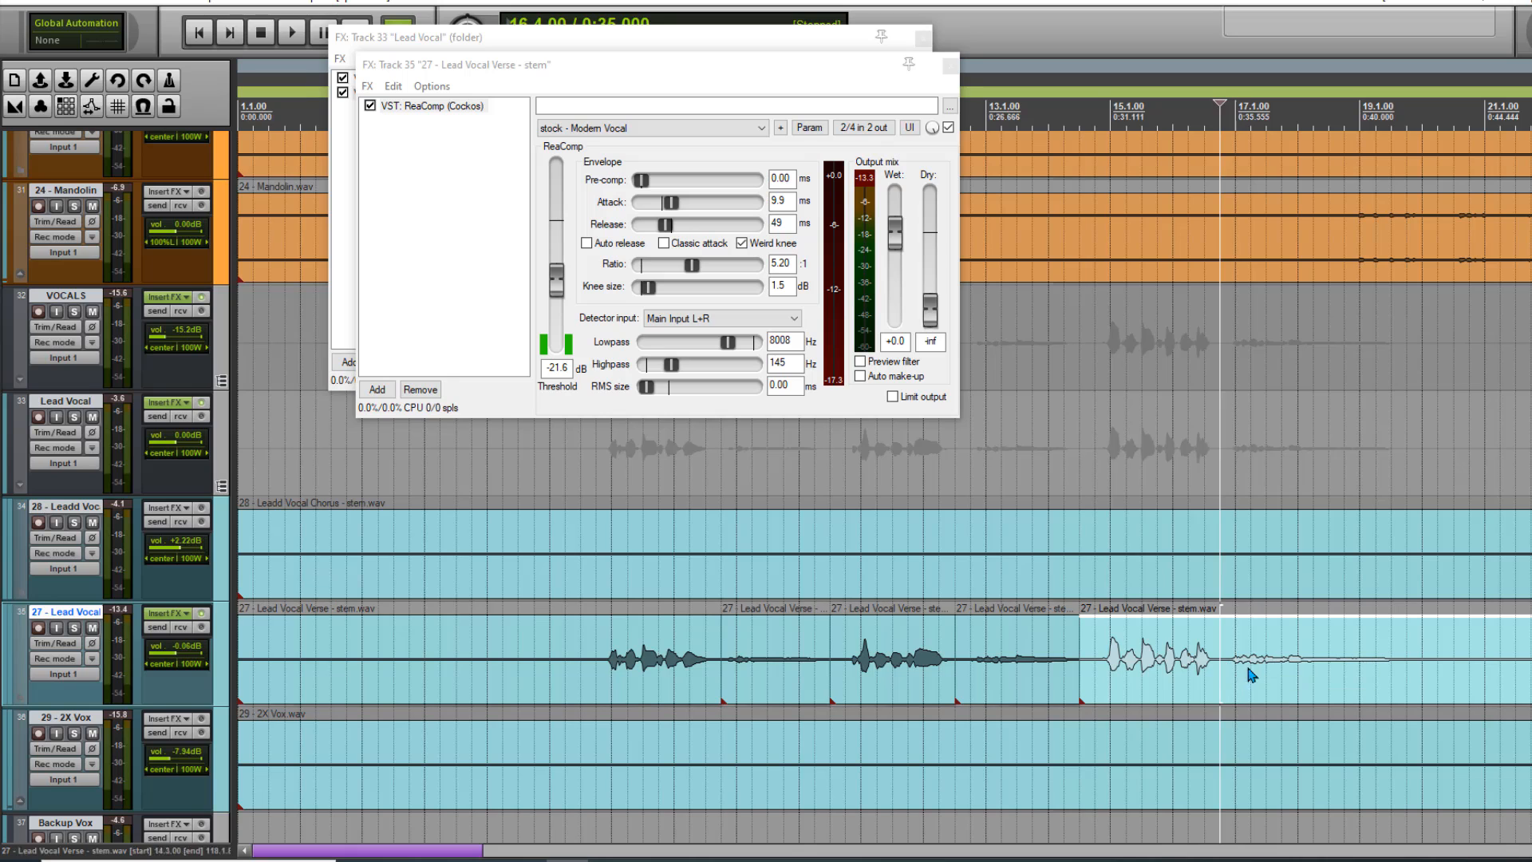
{"action": "key", "text": "s"}
{"action": "left_click", "coordinate": [1419, 677]}
{"action": "key", "text": "s"}
- Raise the item volume of the quiet verse phrases starting at 8.4.00 and 12.3.00 to +7.95 dB and +9.62 dB respectively
{"action": "right_click", "coordinate": [772, 658]}
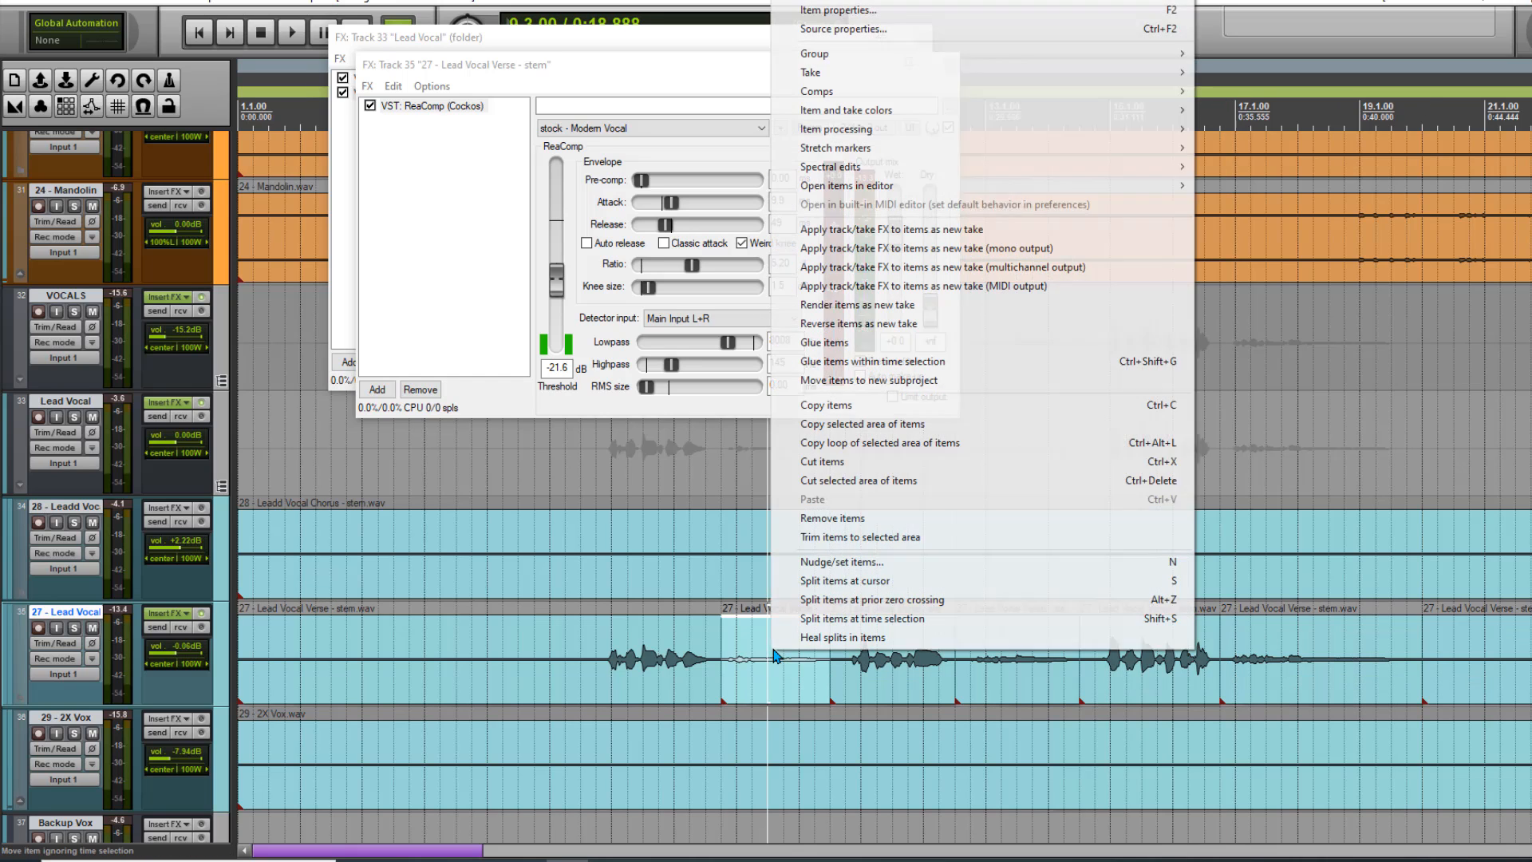
{"action": "left_click", "coordinate": [830, 10]}
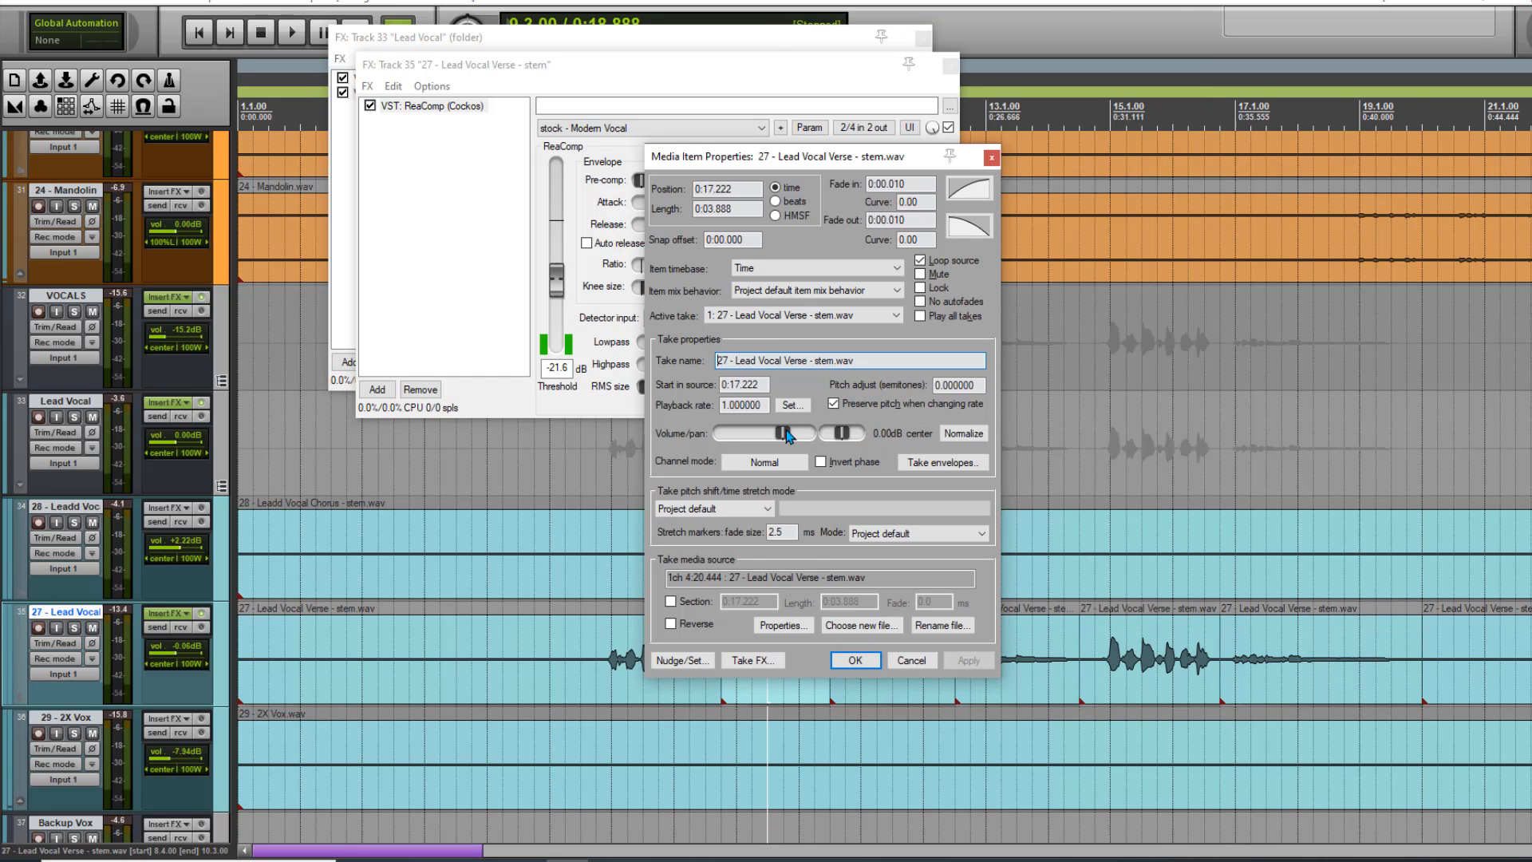
{"action": "left_click", "coordinate": [875, 662]}
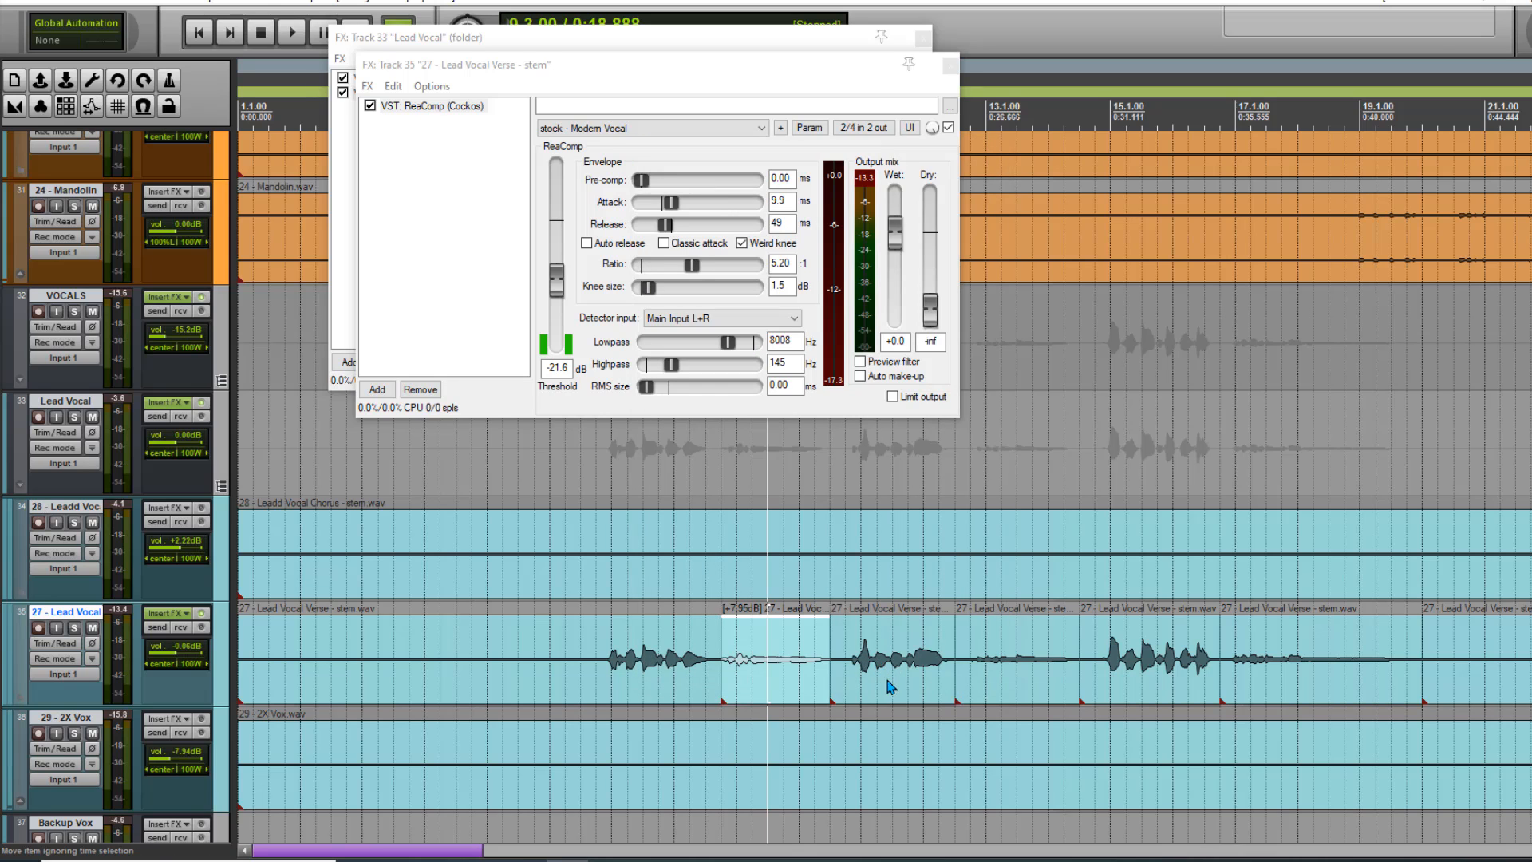
{"action": "right_click", "coordinate": [1018, 678]}
{"action": "left_click", "coordinate": [1057, 33]}
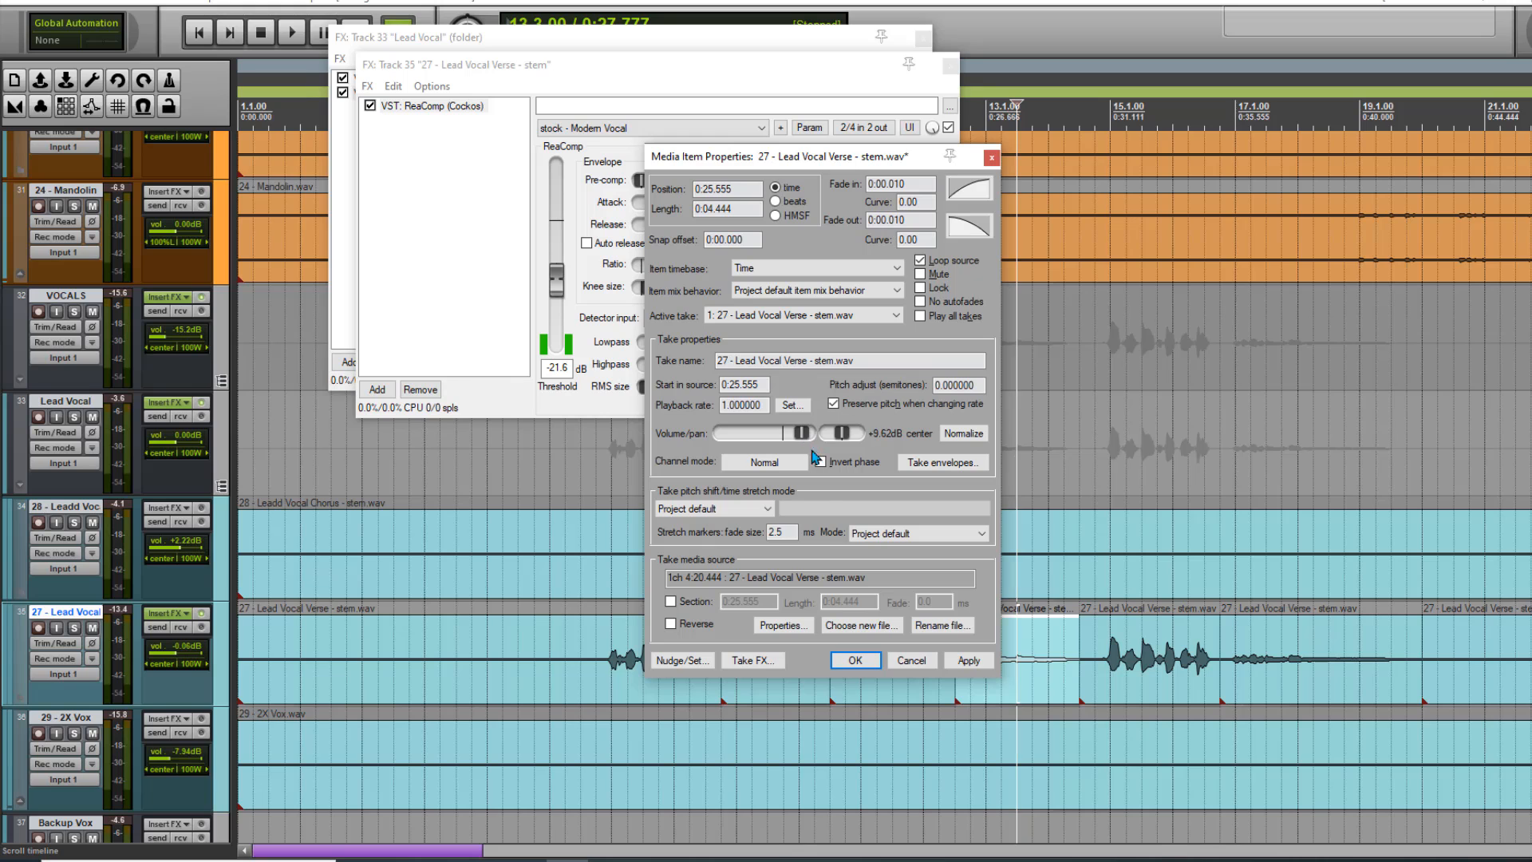
{"action": "left_click", "coordinate": [855, 660]}
- Raise the item volume of the quiet verse phrase starting at 16.4.00 to +9.17 dB
{"action": "right_click", "coordinate": [1280, 682]}
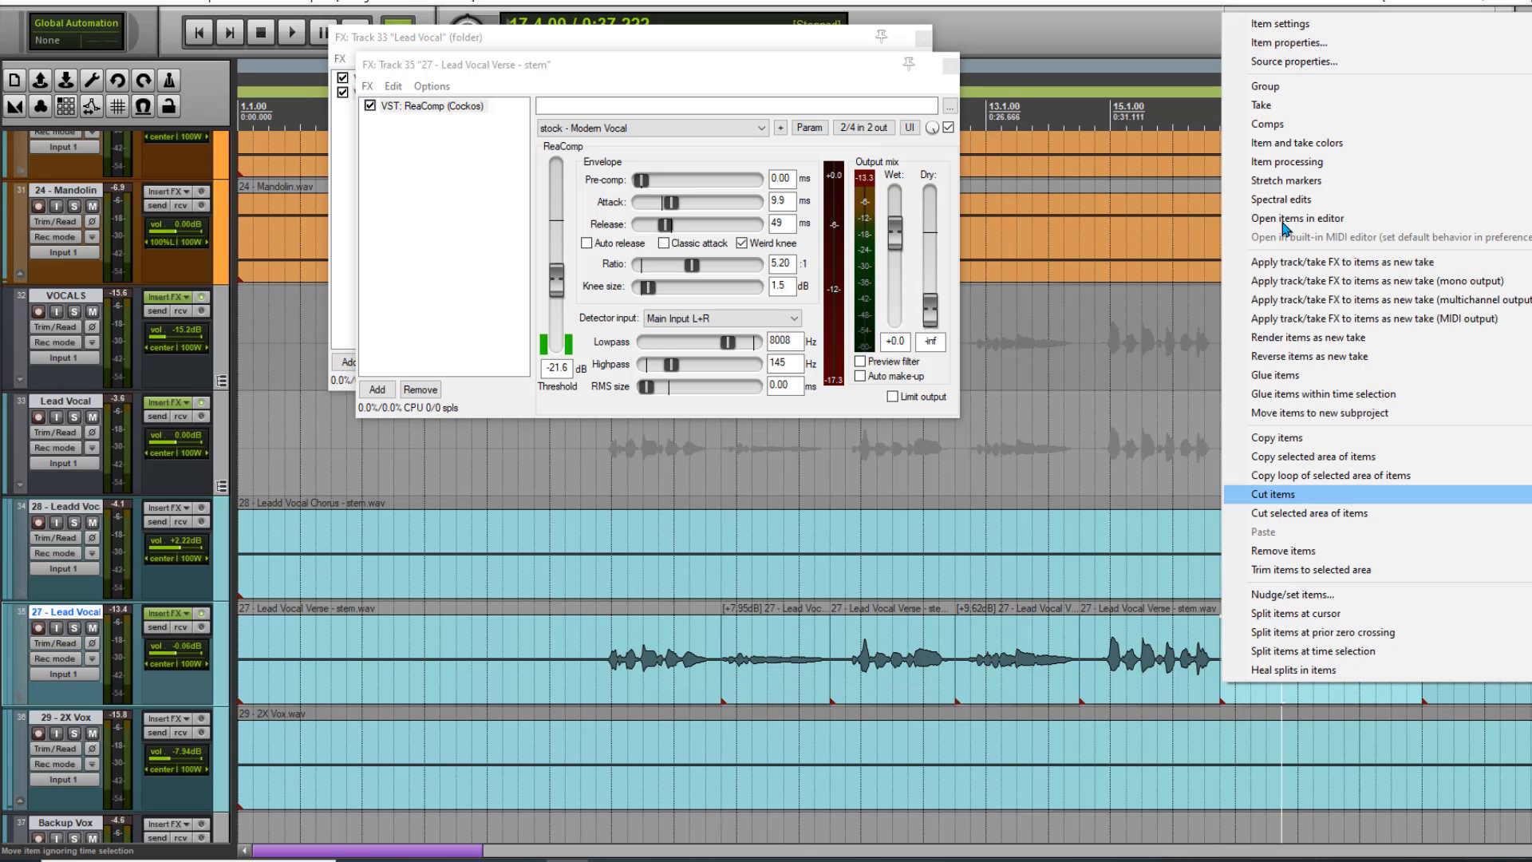
{"action": "left_click", "coordinate": [1288, 43]}
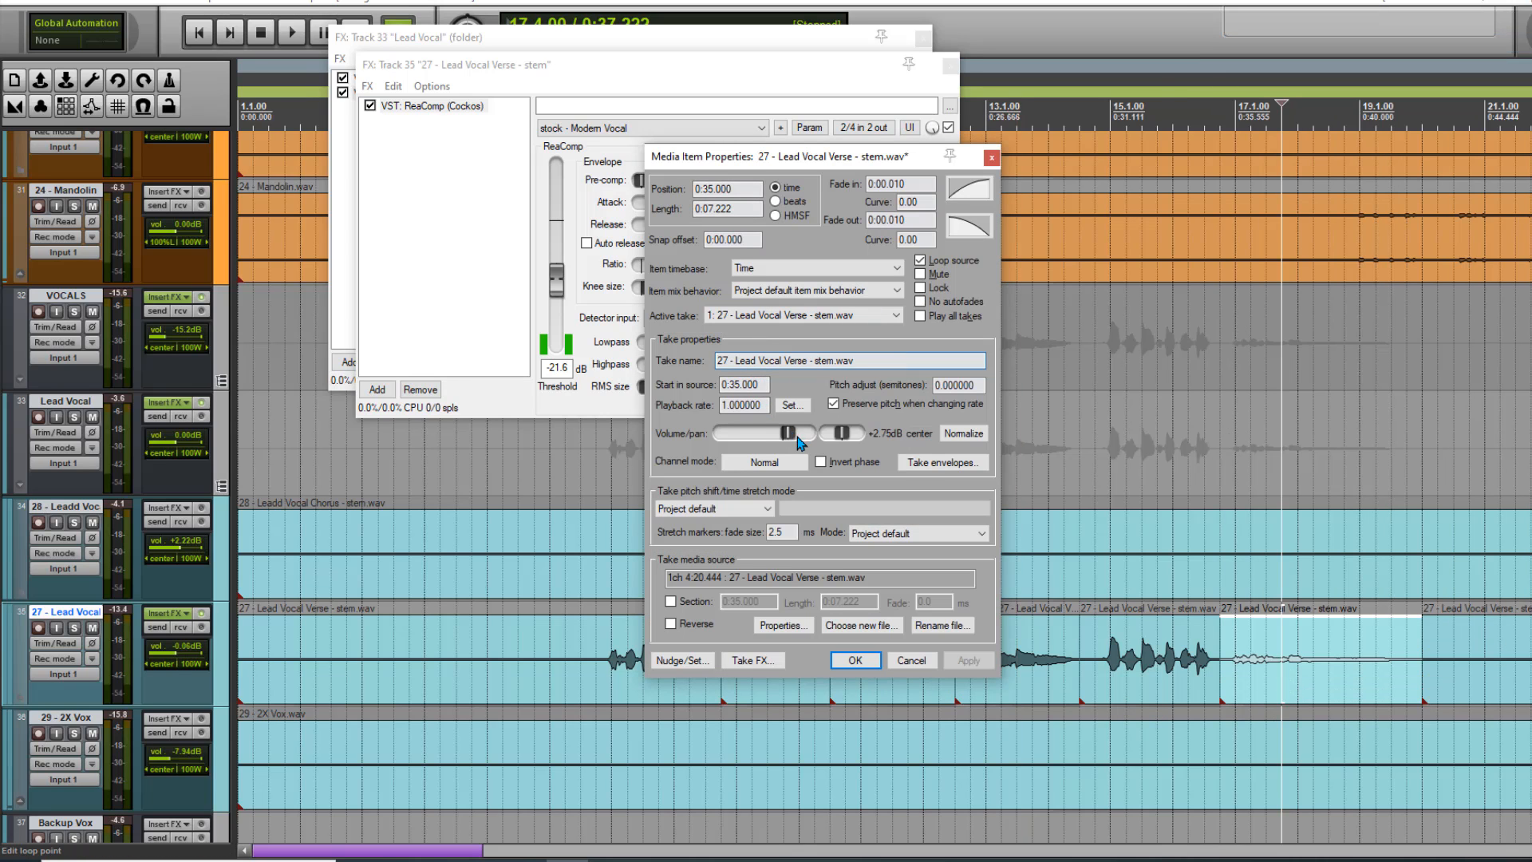
{"action": "left_click_drag", "start_coordinate": [798, 443], "coordinate": [801, 443]}
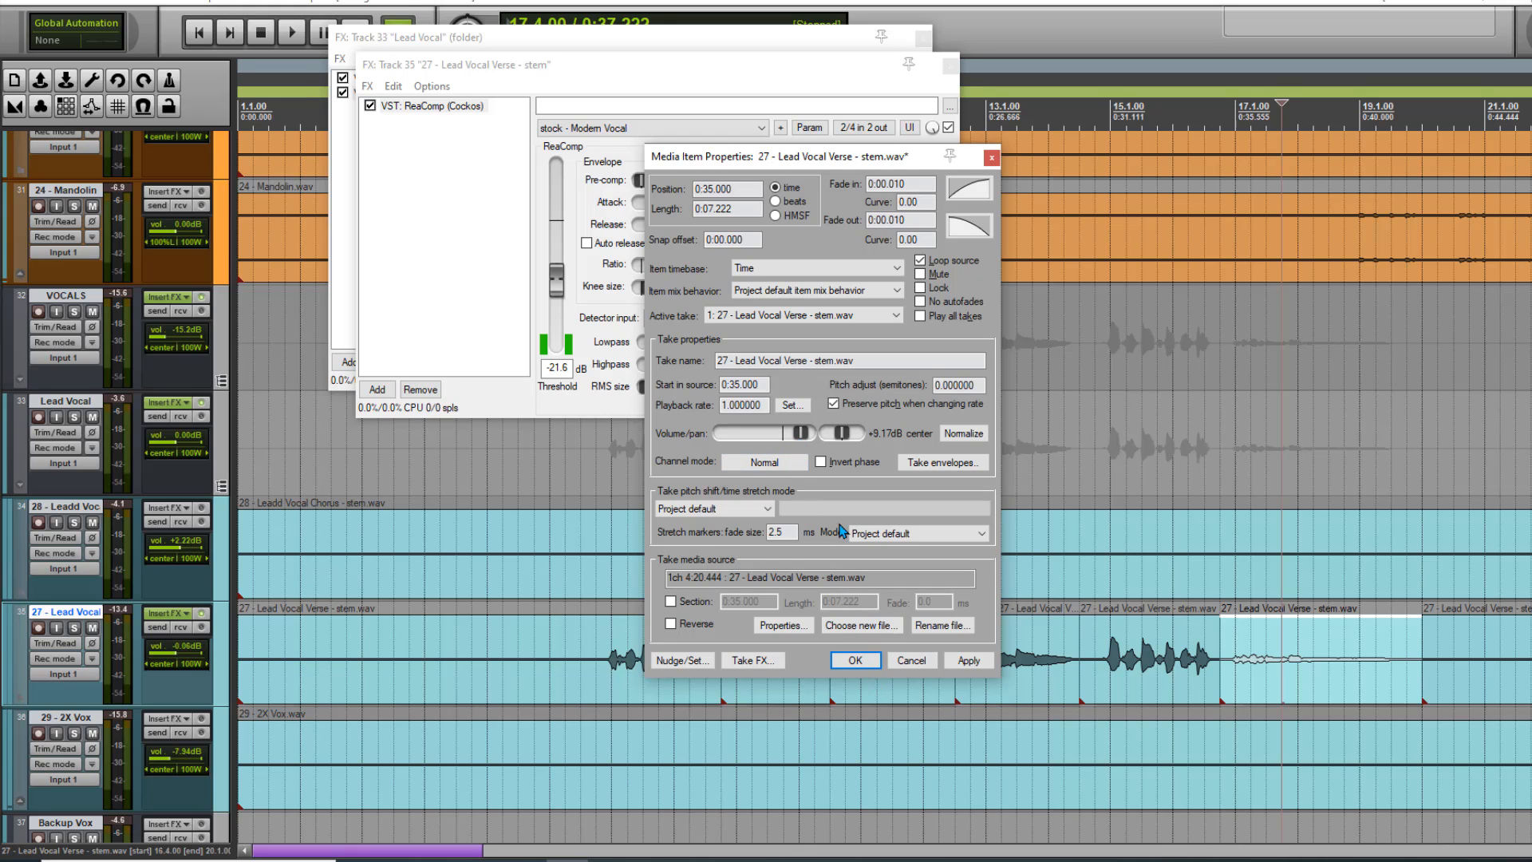
{"action": "left_click", "coordinate": [854, 659]}
- Increase the item volume of the quiet verse phrase starting at 8.4.00 to +12.0 dB
{"action": "left_click", "coordinate": [798, 662]}
{"action": "right_click", "coordinate": [799, 661]}
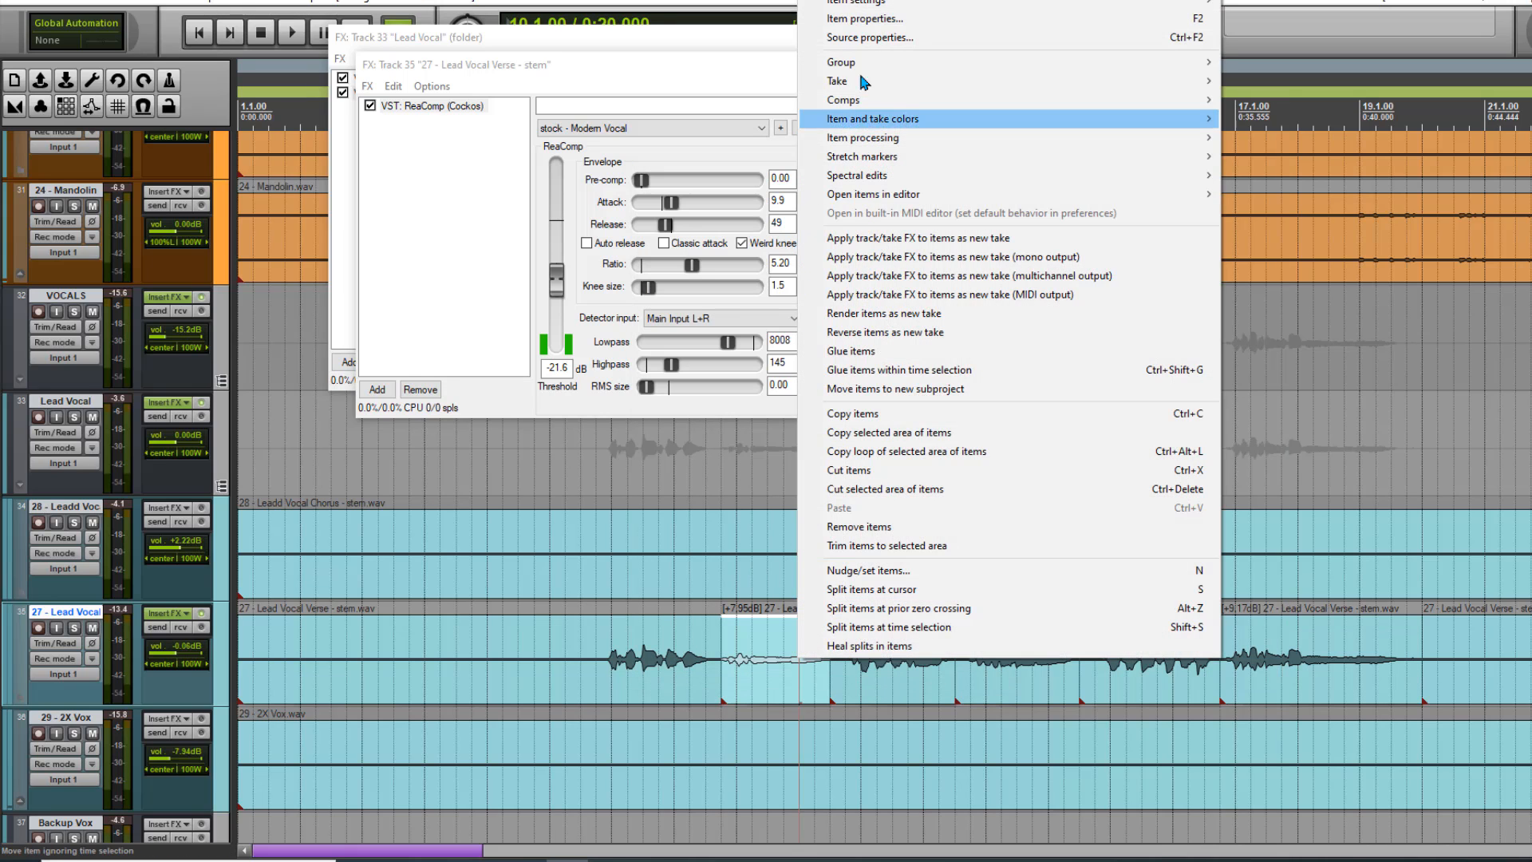
{"action": "left_click", "coordinate": [859, 22]}
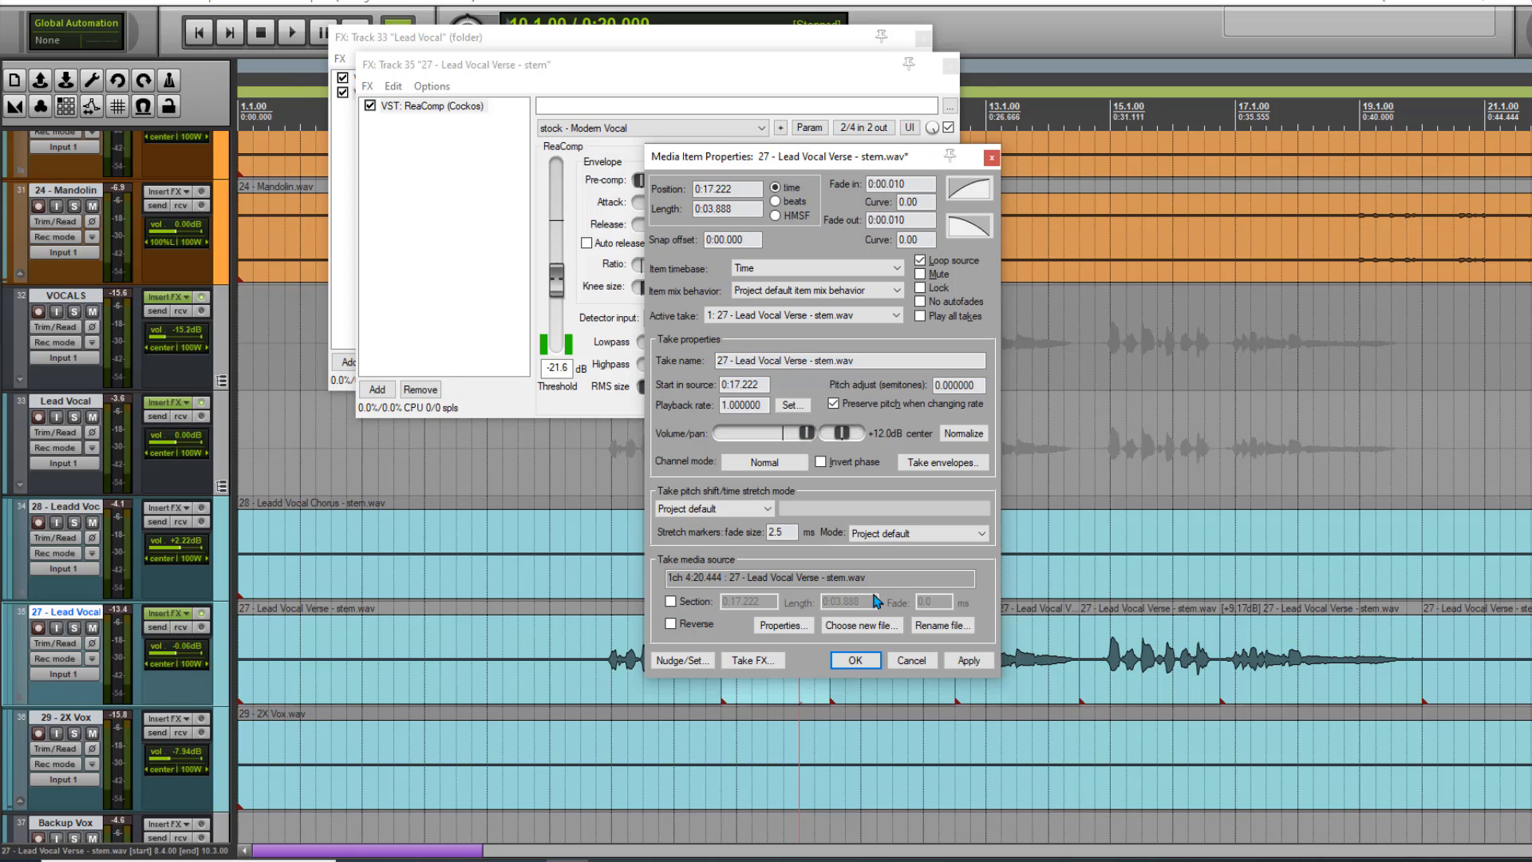
{"action": "left_click", "coordinate": [872, 659]}
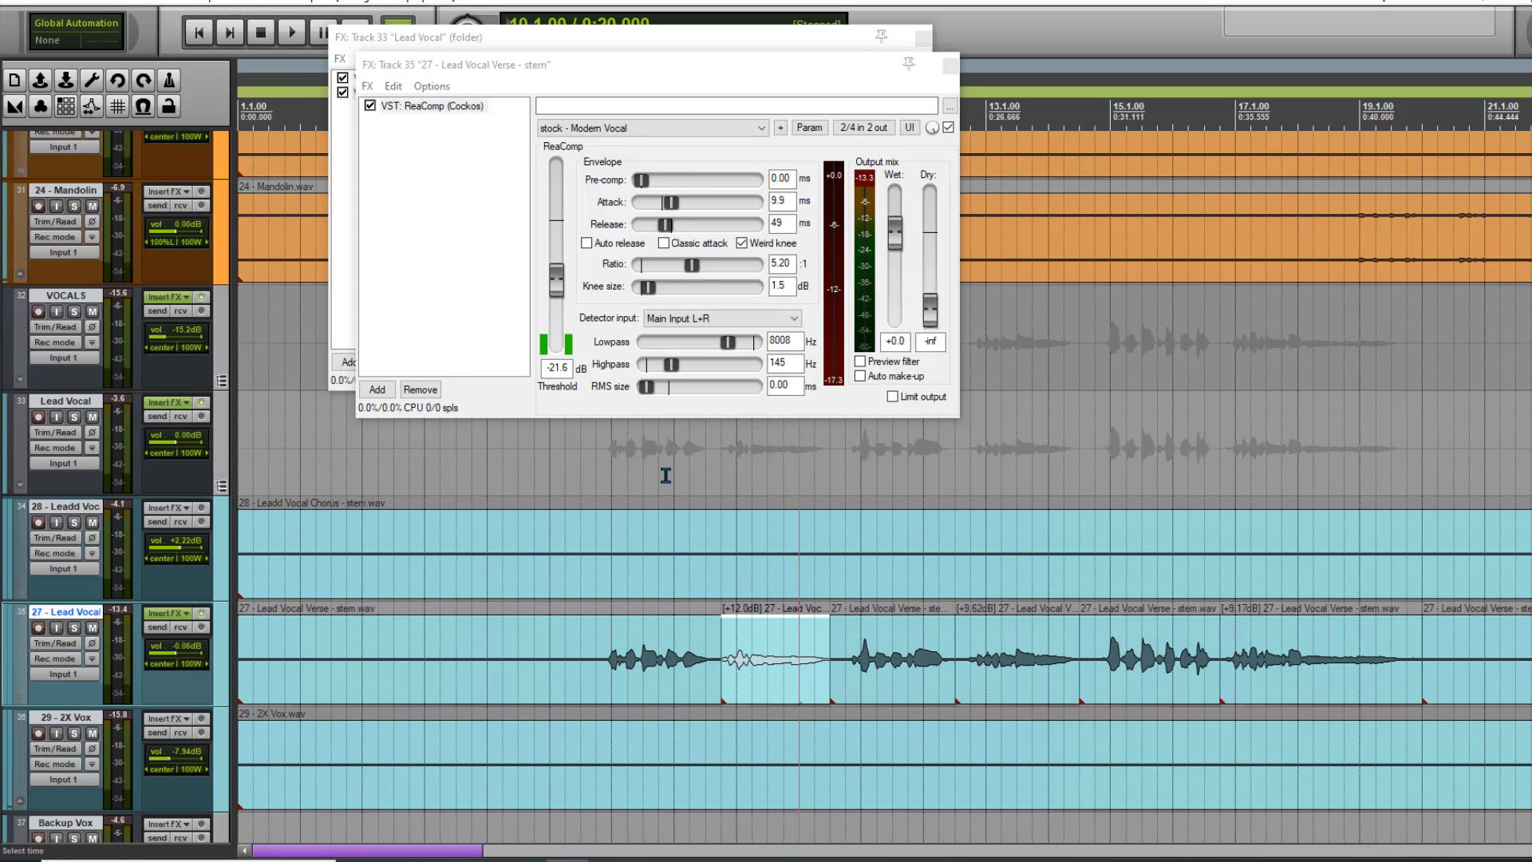
- Solo the VOCALS folder, play from 7.4.00, lower the verse vocal's ReaComp threshold to -26.6 dB, then stop and close both FX windows
{"action": "left_click", "coordinate": [665, 476]}
{"action": "key", "text": "space"}
{"action": "left_click", "coordinate": [74, 312]}
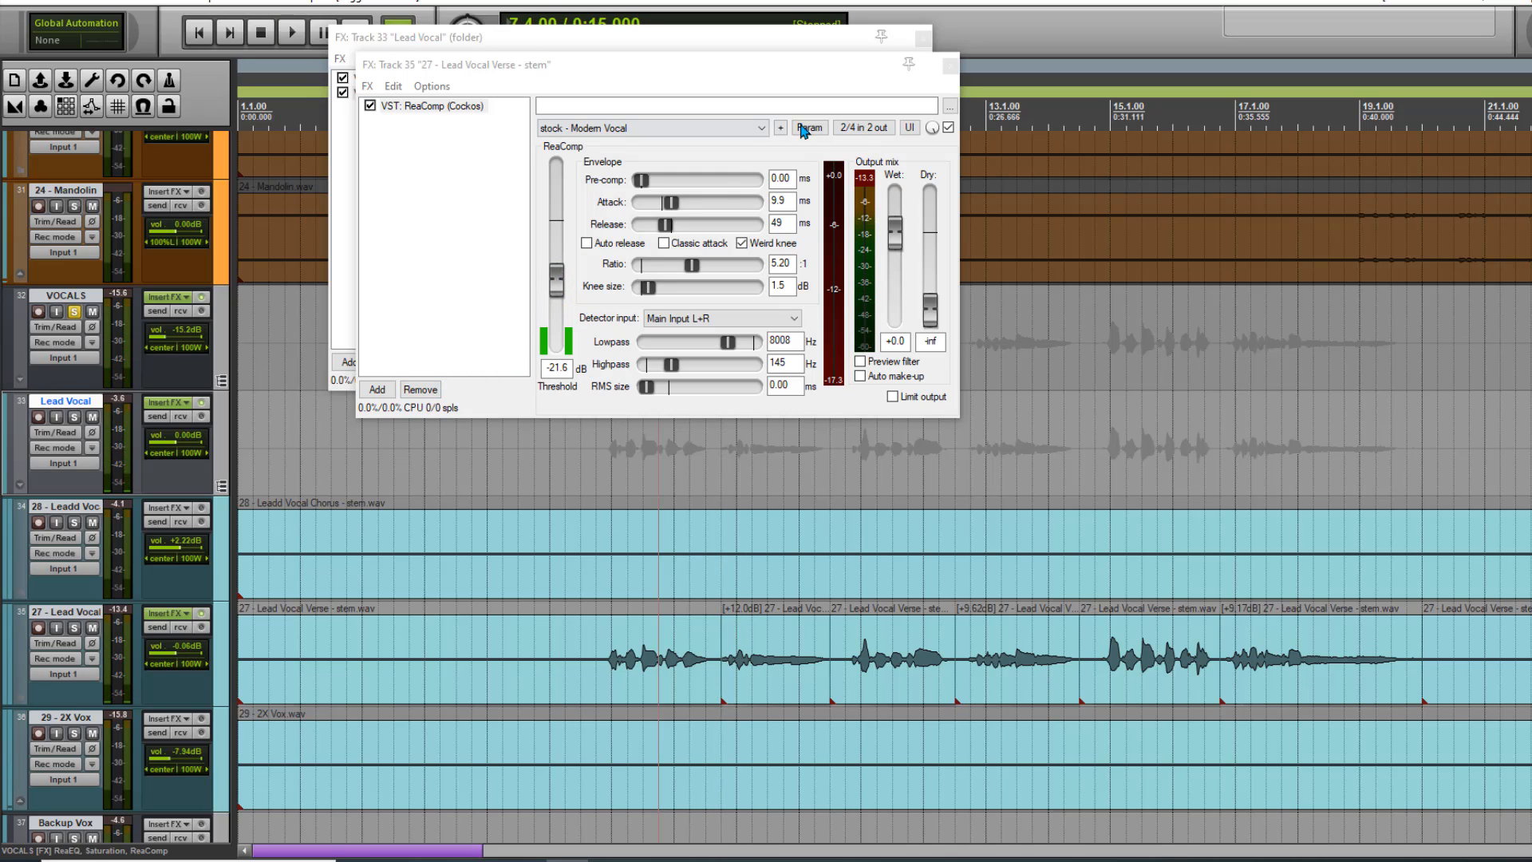
{"action": "key", "text": "space"}
{"action": "left_click_drag", "start_coordinate": [557, 284], "coordinate": [557, 290]}
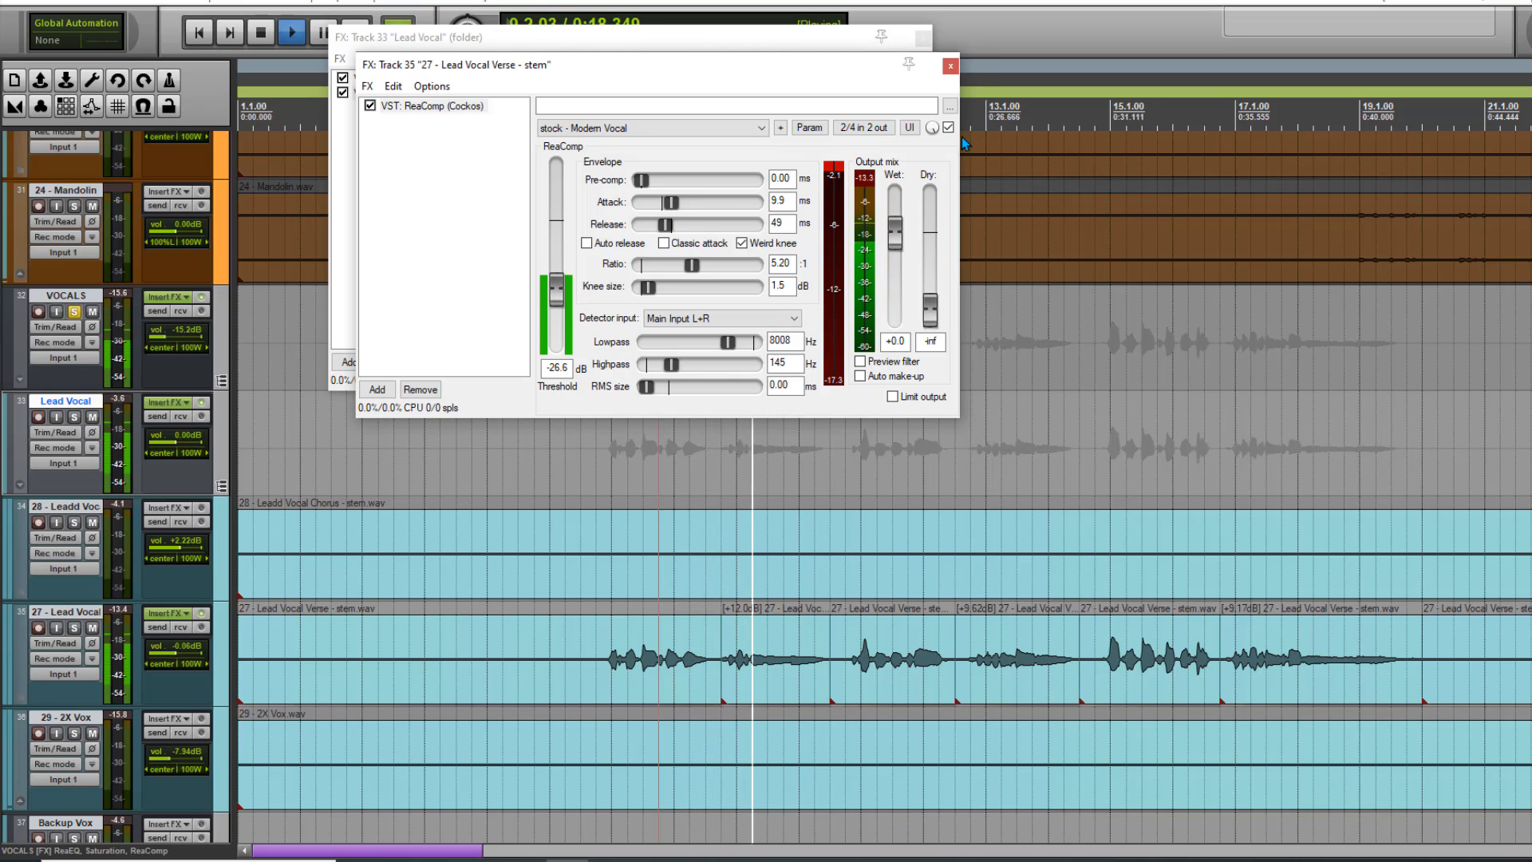
{"action": "key", "text": "space"}
{"action": "left_click", "coordinate": [951, 67]}
{"action": "left_click", "coordinate": [923, 38]}
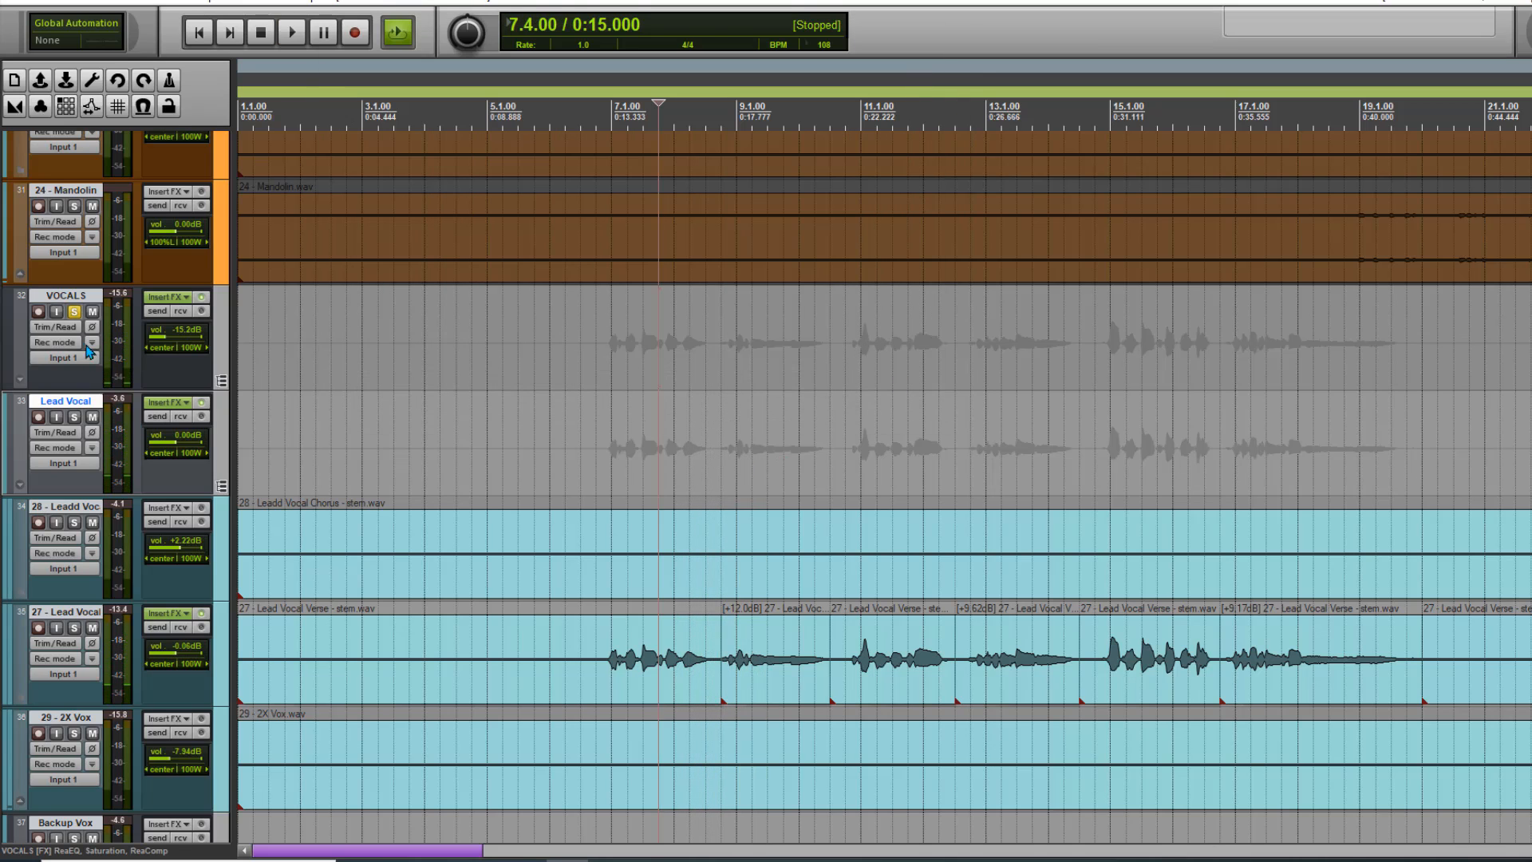
- Unsolo the VOCALS folder and lower its ReaComp threshold to -20.6 dB while the full mix plays
{"action": "left_click", "coordinate": [74, 312]}
{"action": "key", "text": "space"}
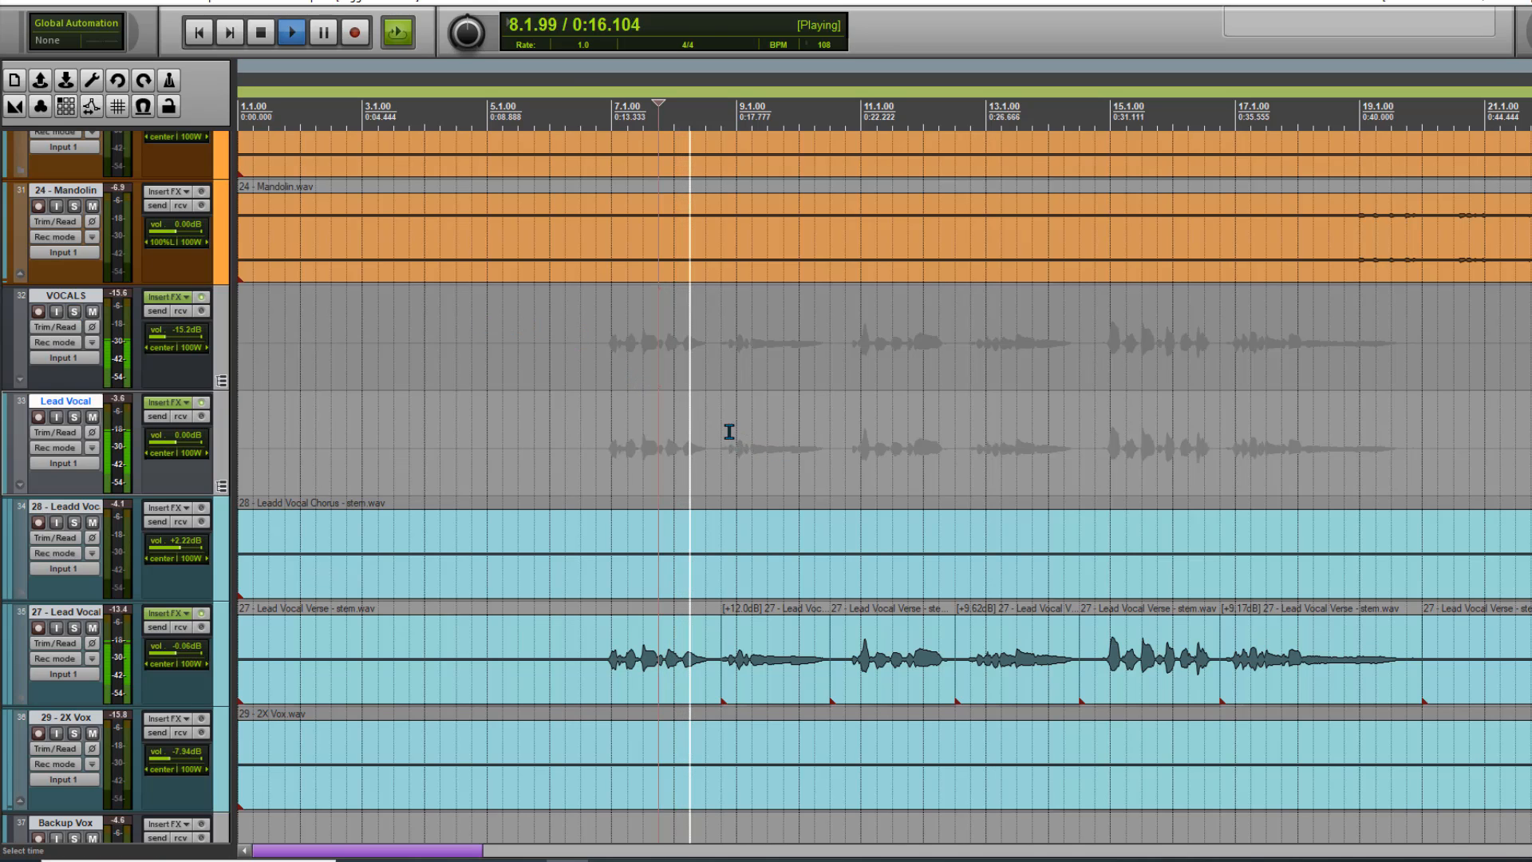
{"action": "scroll", "coordinate": [812, 458], "scroll_direction": "down", "scroll_amount": 2}
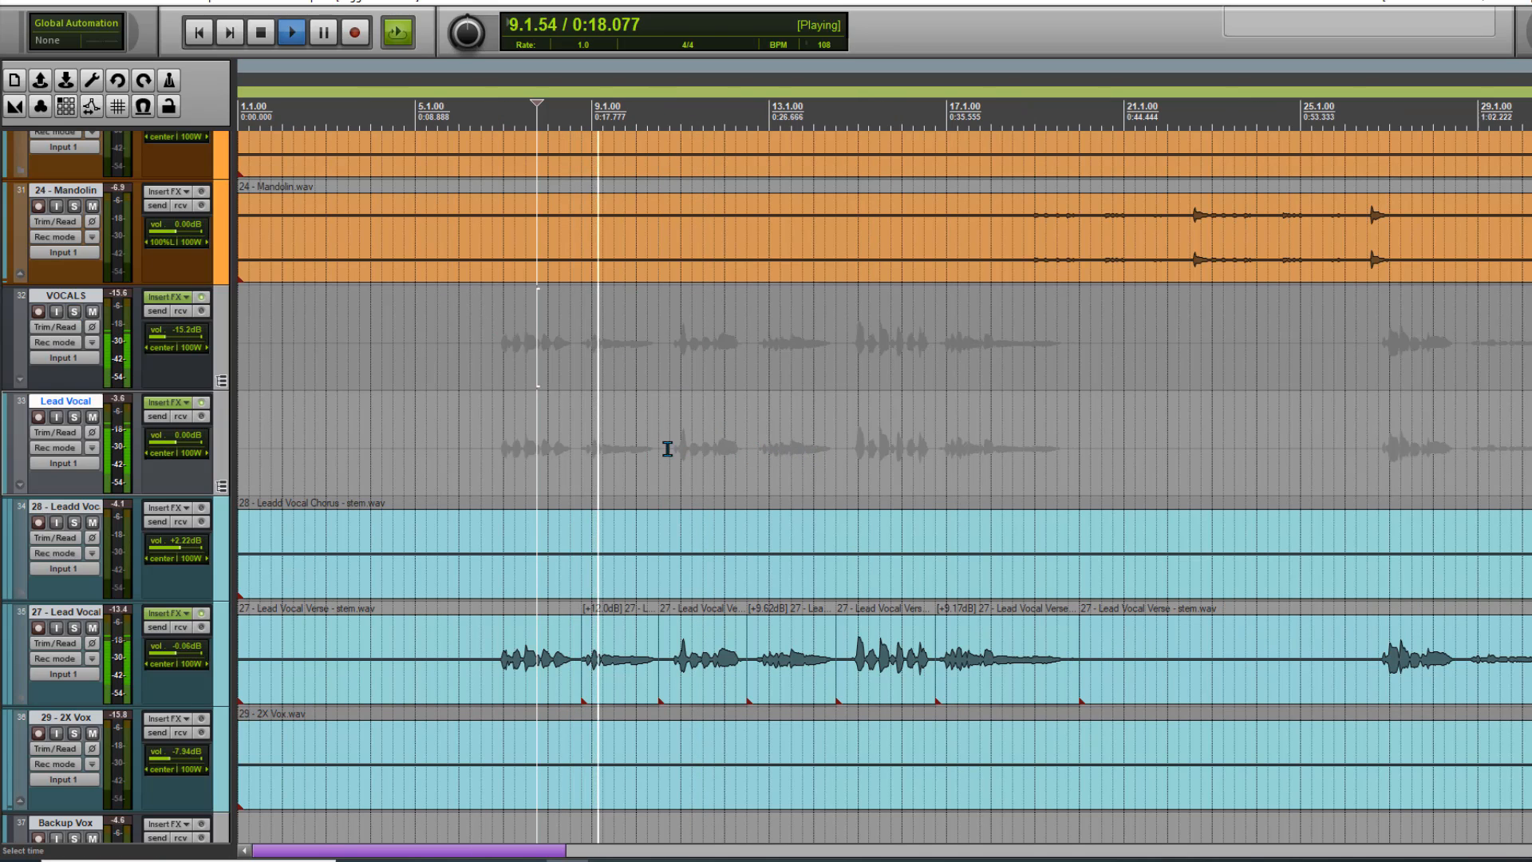
{"action": "left_click", "coordinate": [177, 298]}
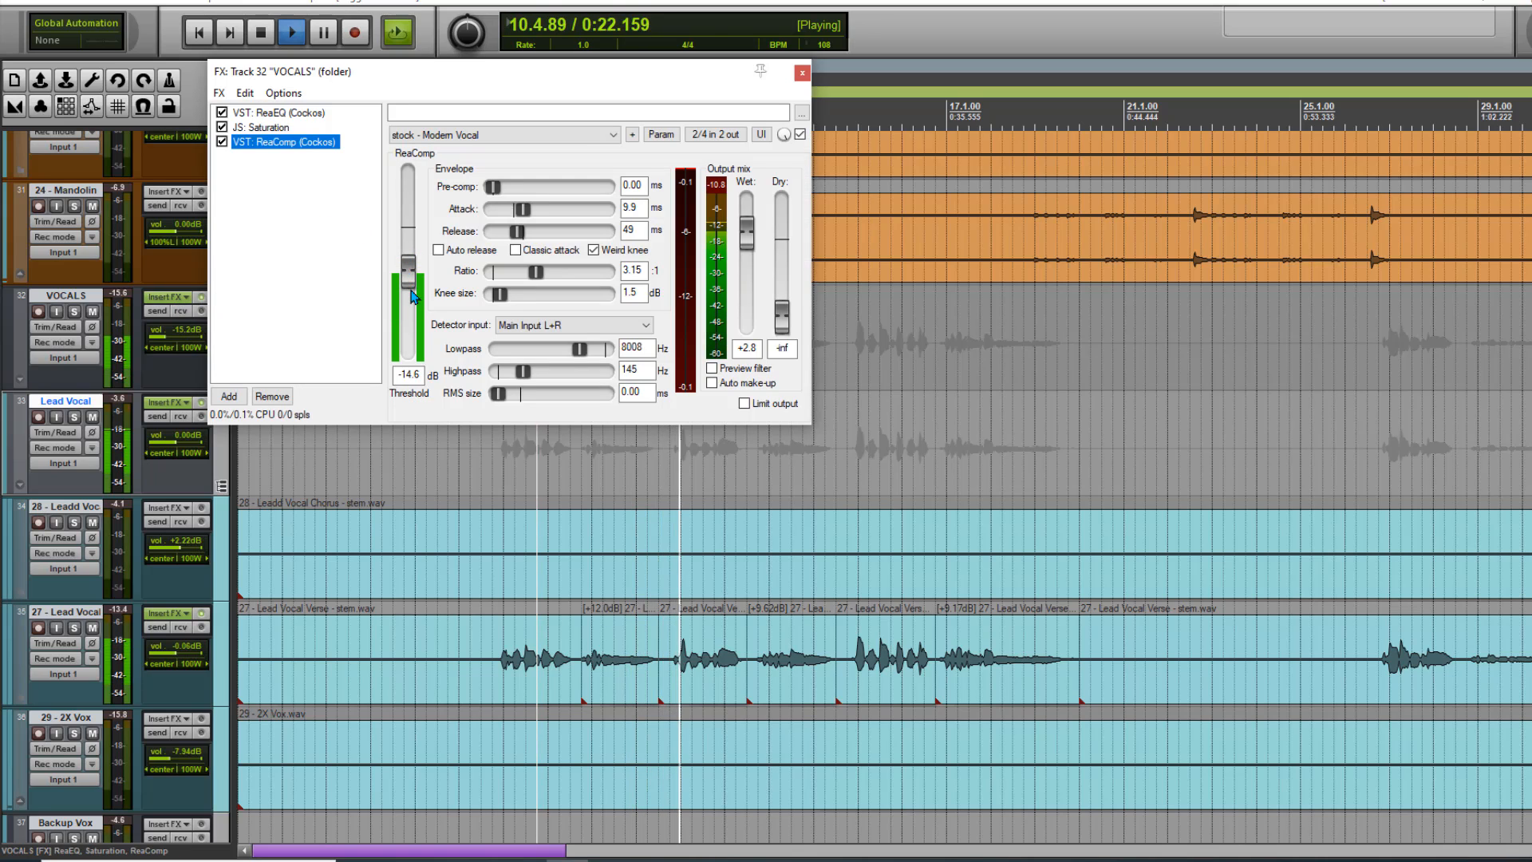
{"action": "left_click_drag", "start_coordinate": [406, 265], "coordinate": [408, 316]}
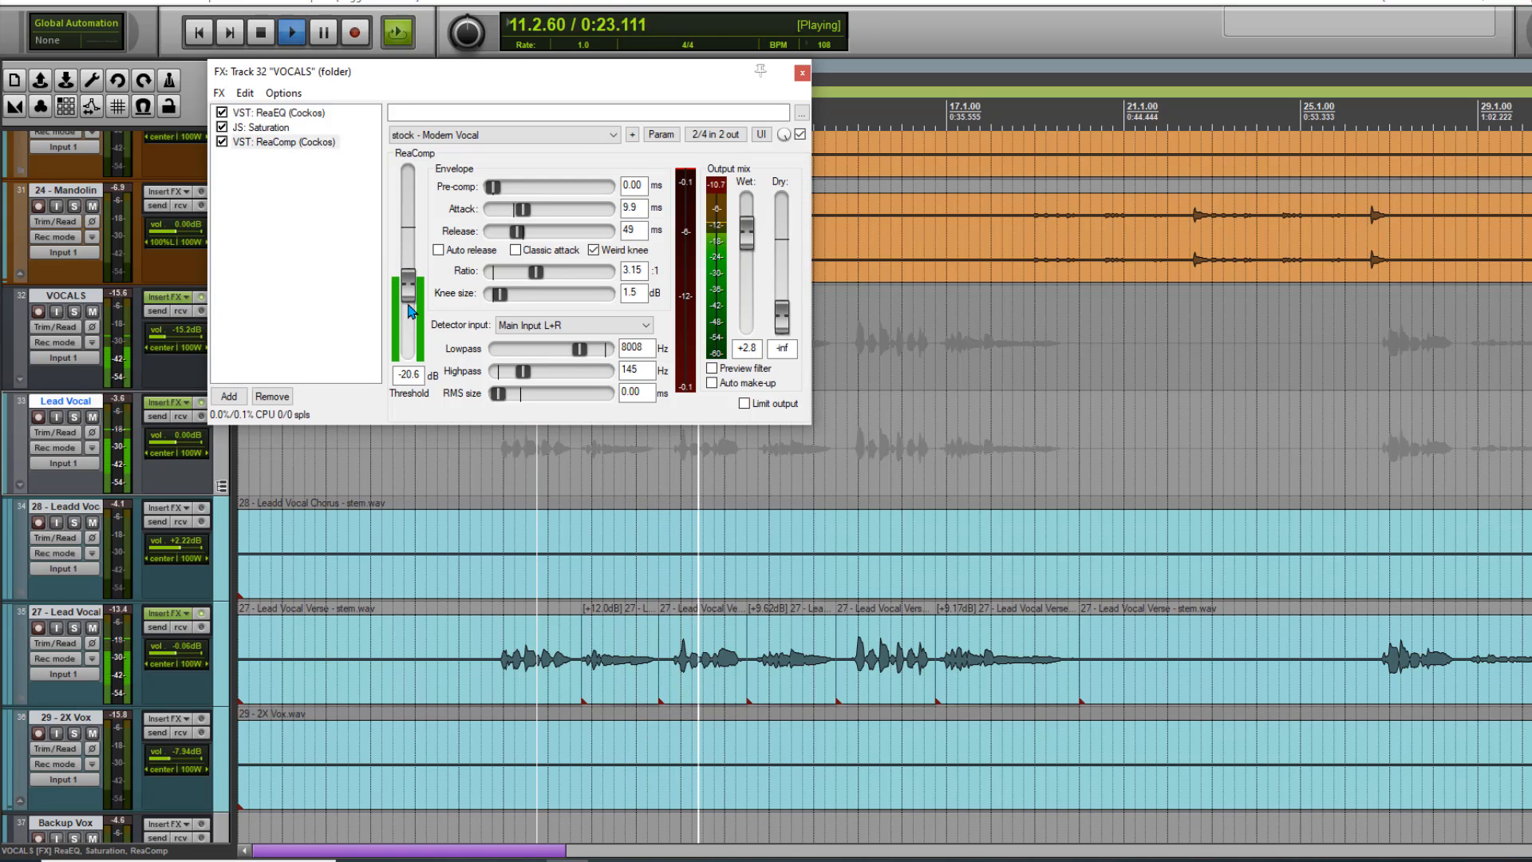
{"action": "left_click", "coordinate": [802, 72]}
- Set the Lead Vocal folder's ReaComp threshold to -26.6 dB, stop playback with the edit cursor at 15.2.00, and close the FX window
{"action": "left_click", "coordinate": [177, 402]}
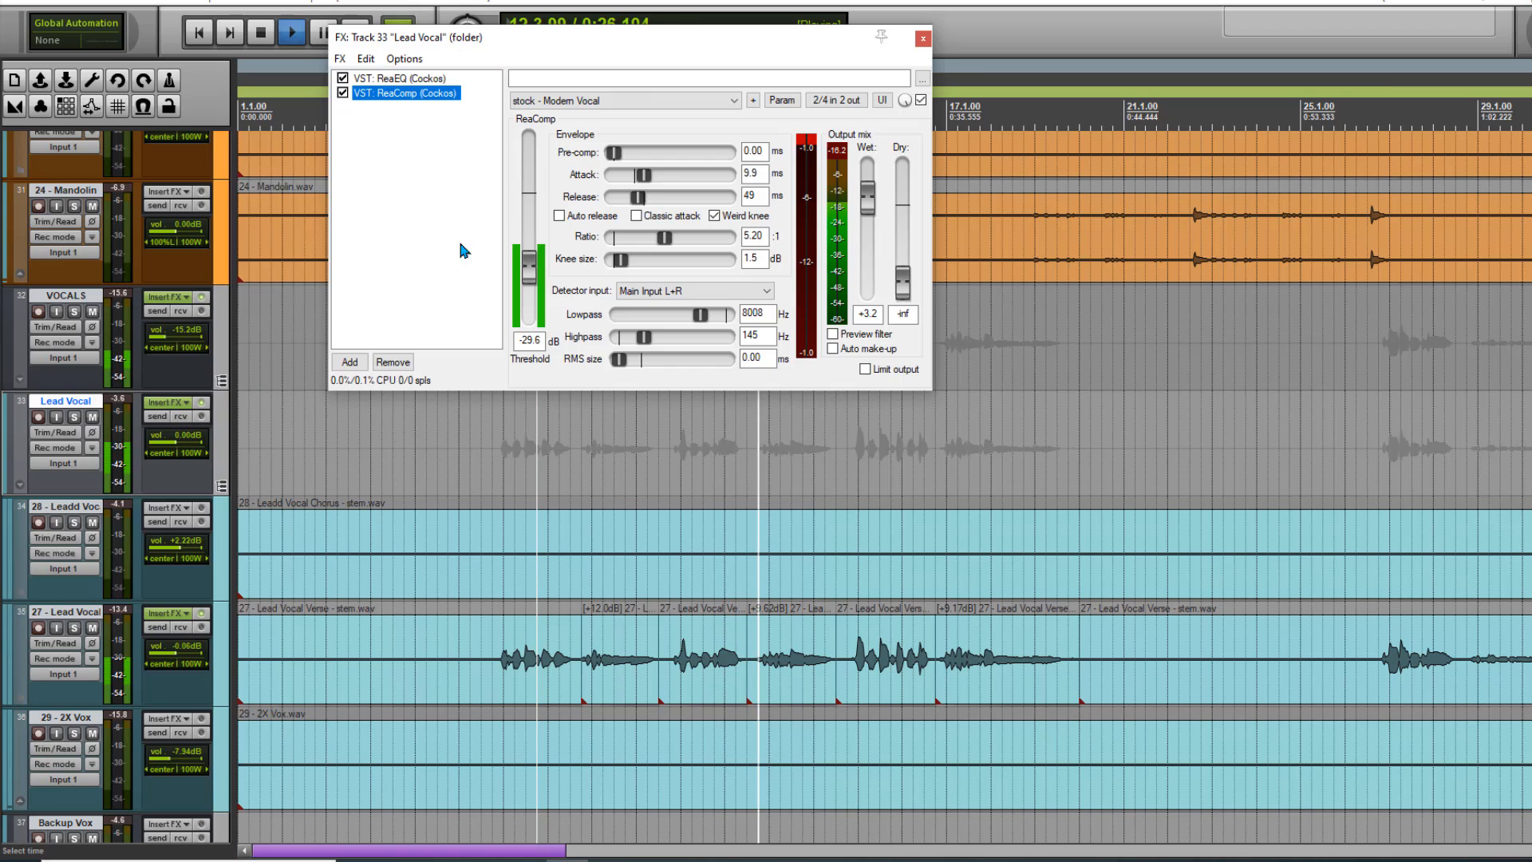
{"action": "mouse_move", "coordinate": [529, 266]}
{"action": "left_mouse_down"}
{"action": "mouse_move", "coordinate": [543, 258]}
{"action": "mouse_move", "coordinate": [530, 264]}
{"action": "left_mouse_up"}
{"action": "left_click", "coordinate": [869, 489]}
{"action": "key", "text": "space"}
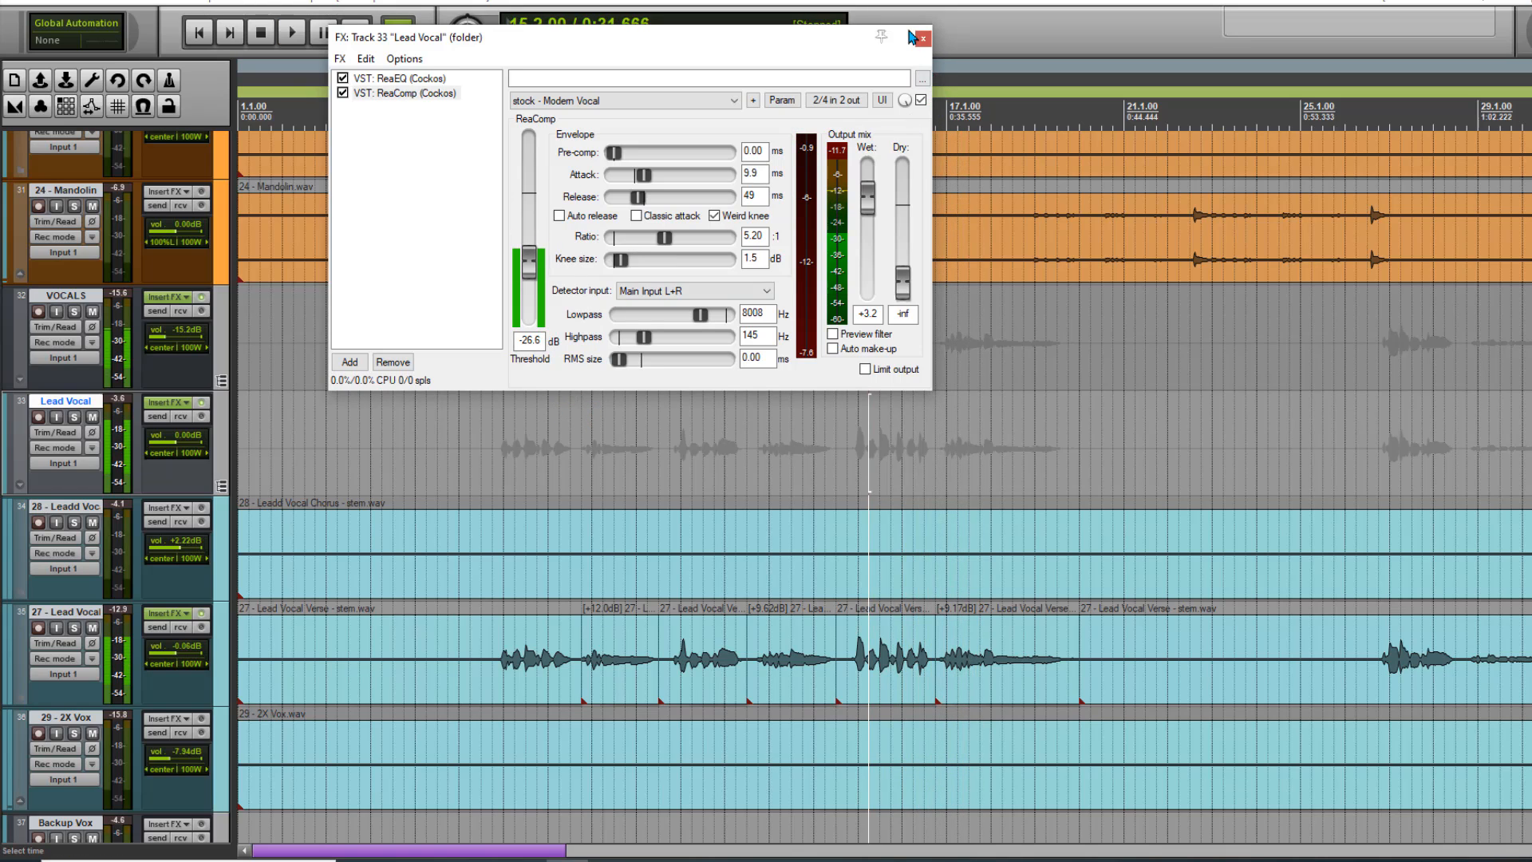
{"action": "left_click", "coordinate": [921, 39]}
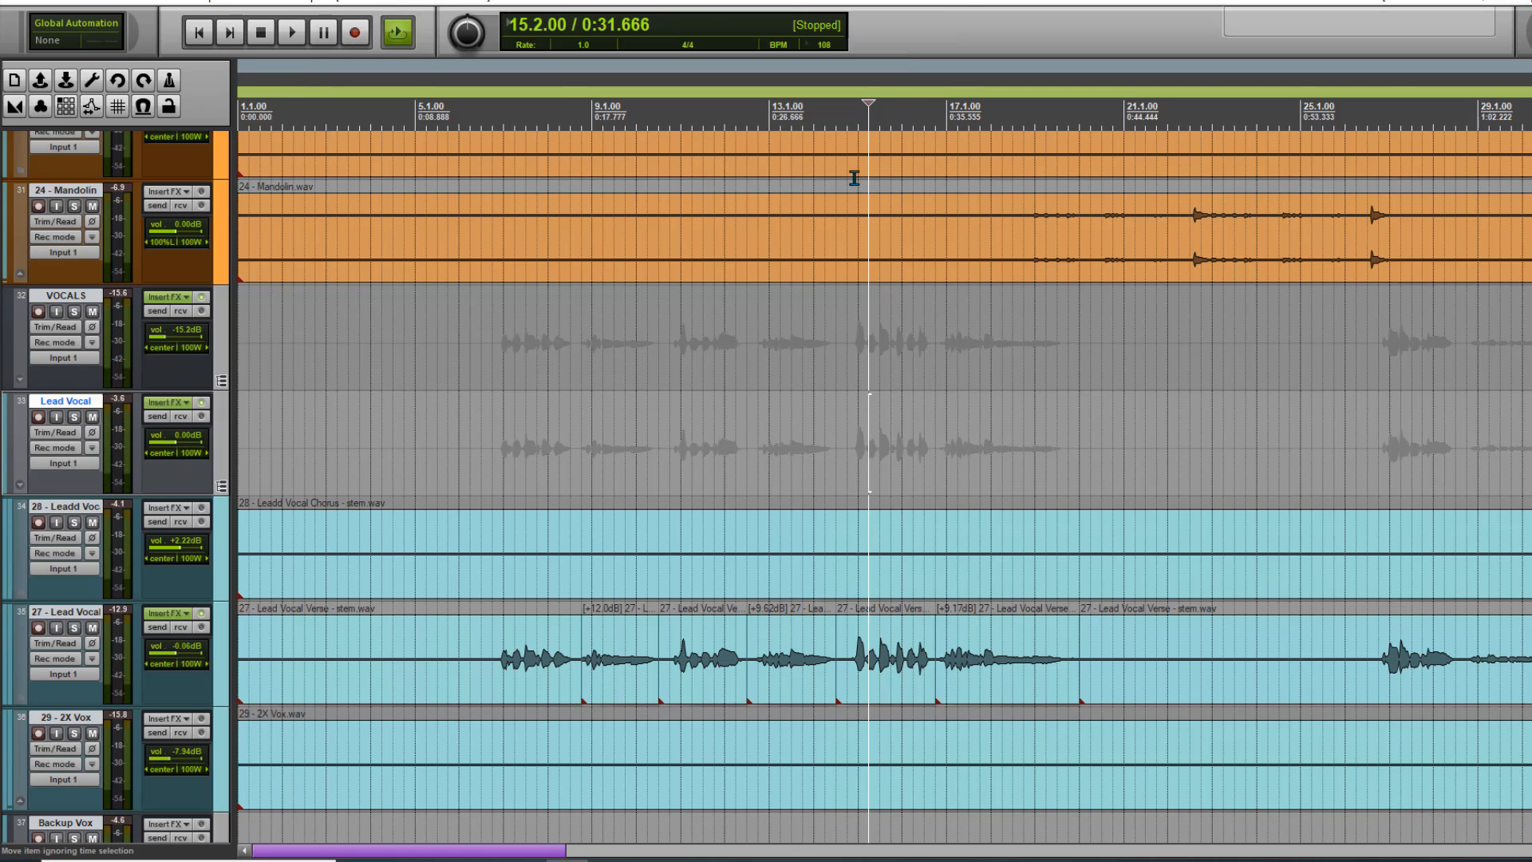
- Add ReaDelay to the Lead Vocal folder's effects chain after ReaComp
{"action": "scroll", "coordinate": [525, 353], "scroll_direction": "down", "scroll_amount": 3}
{"action": "left_click", "coordinate": [189, 403]}
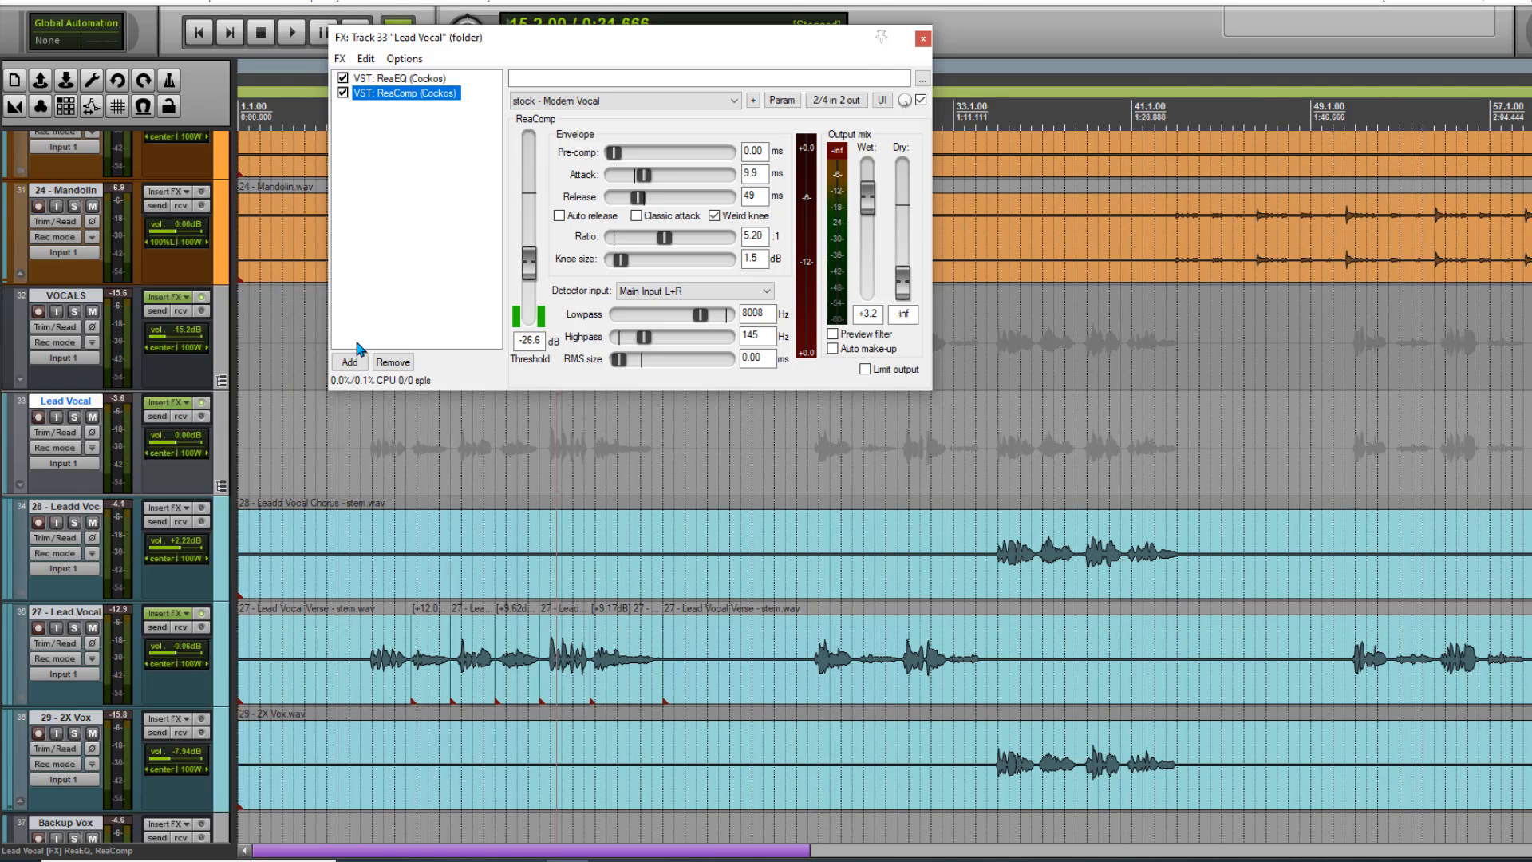
{"action": "left_click", "coordinate": [352, 362]}
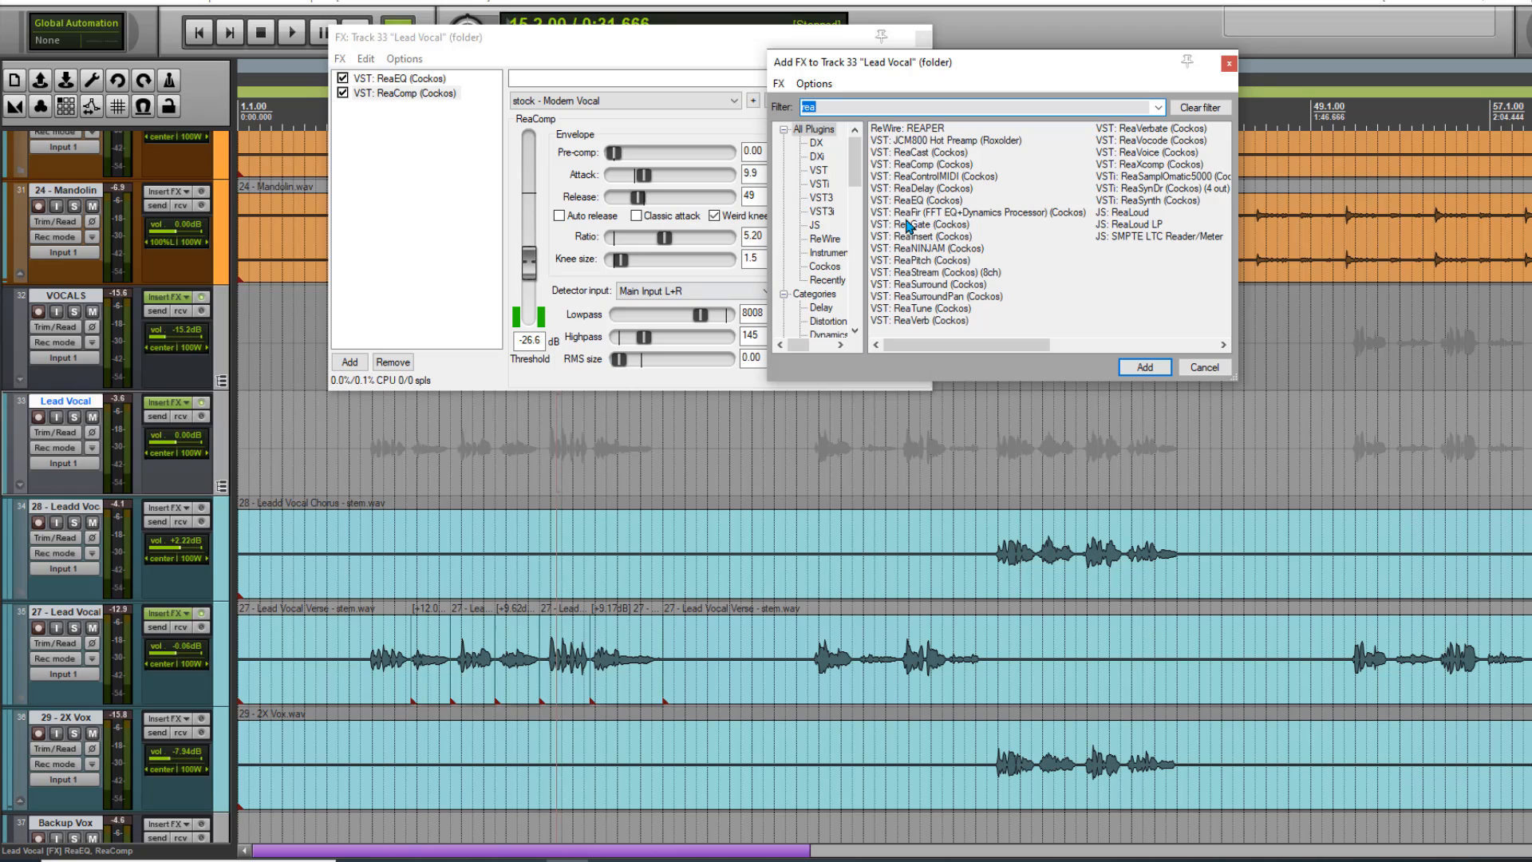
{"action": "double_click", "coordinate": [951, 189]}
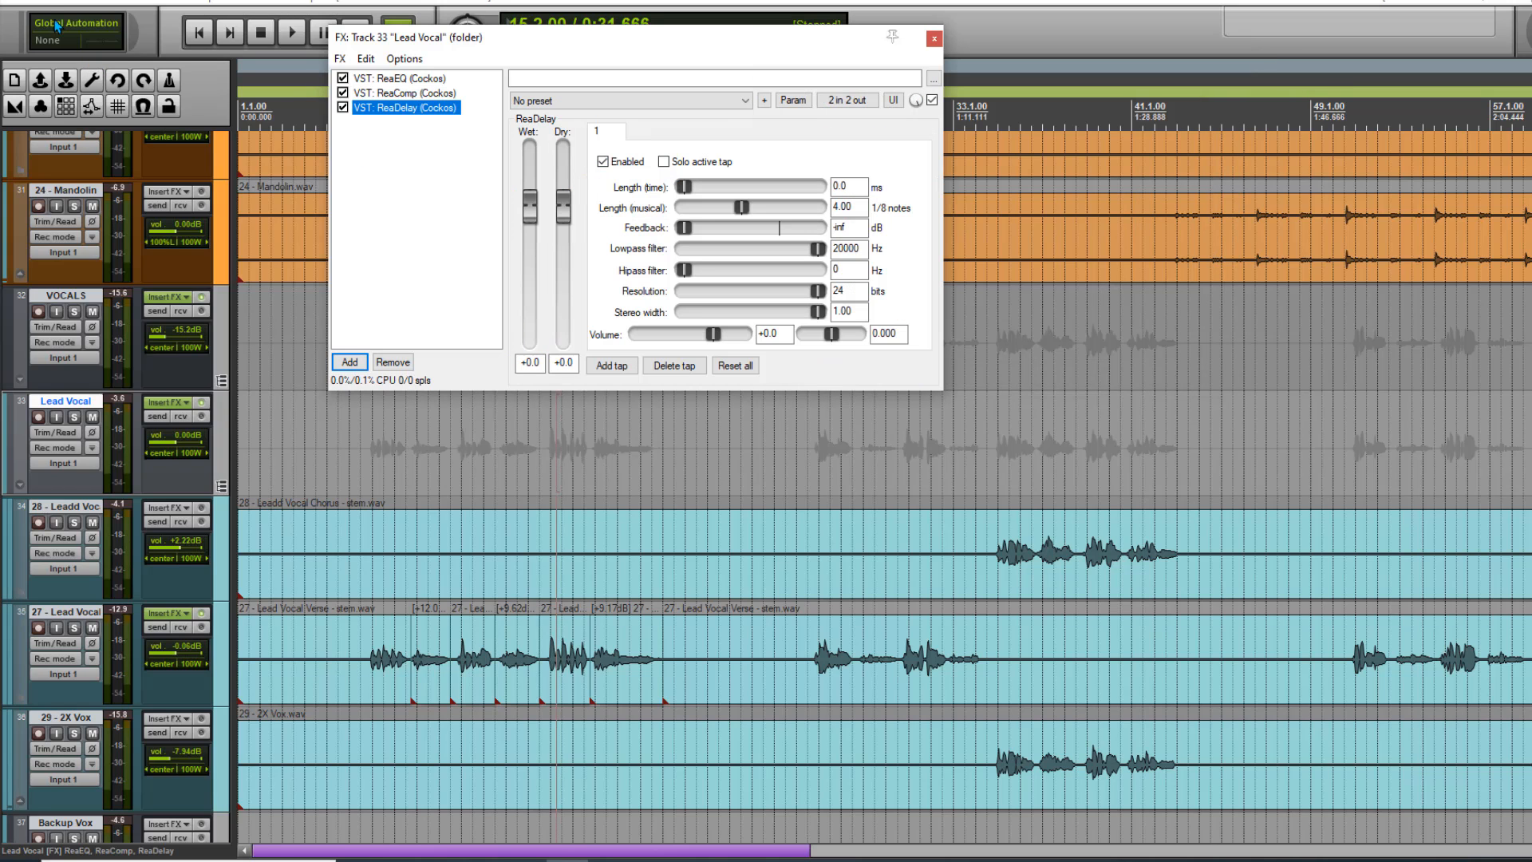
- Place the edit cursor just before the first verse phrase at 6.4.00, start playback and solo the Lead Vocal folder
{"action": "left_click", "coordinate": [12, 4]}
{"action": "left_click", "coordinate": [458, 496]}
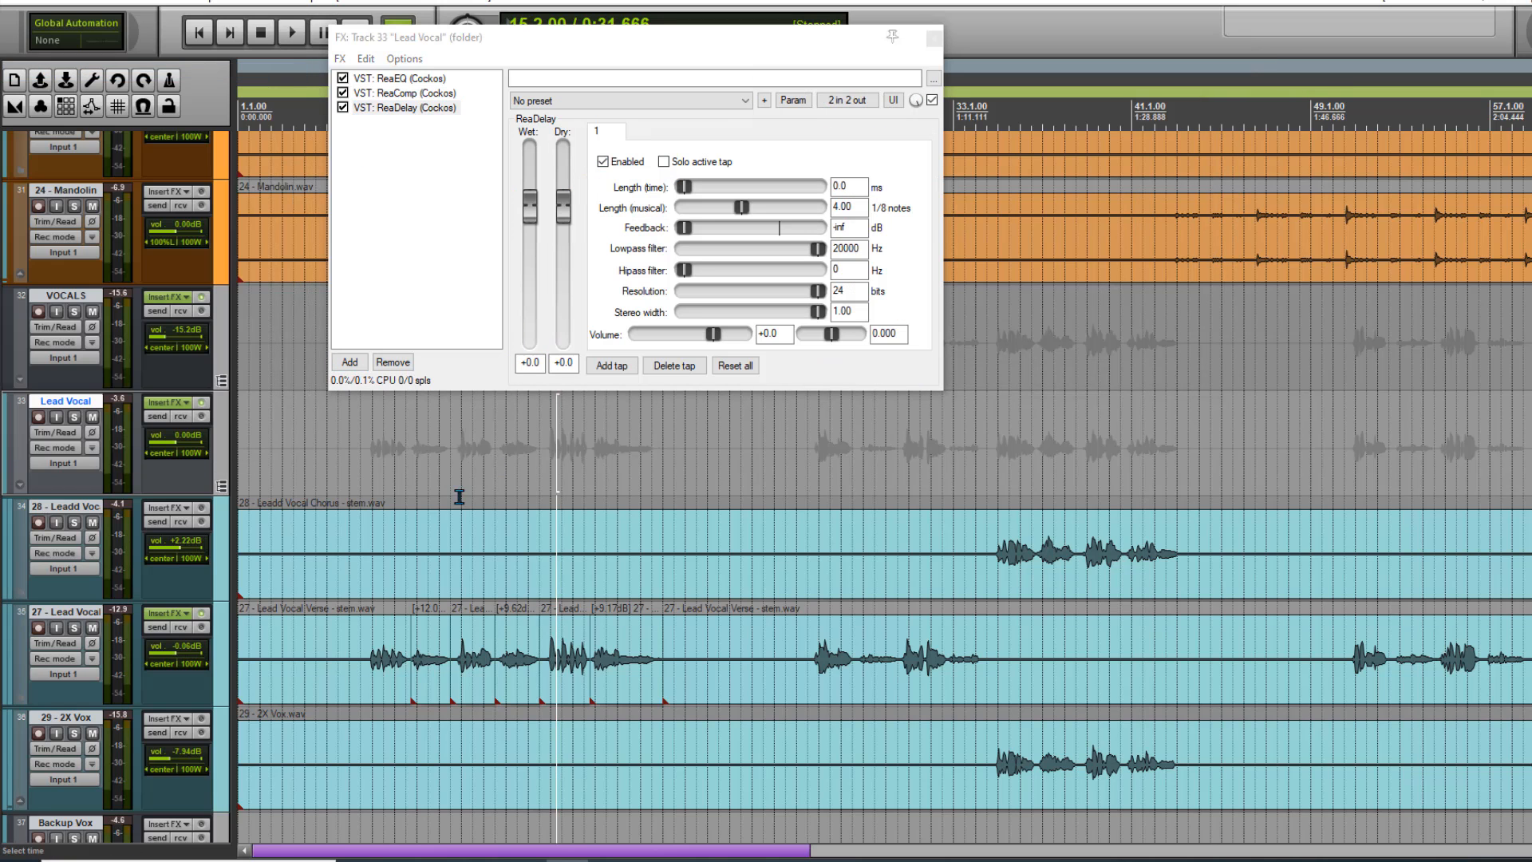
{"action": "left_click", "coordinate": [372, 467]}
{"action": "scroll", "coordinate": [391, 471], "scroll_direction": "up", "scroll_amount": 3}
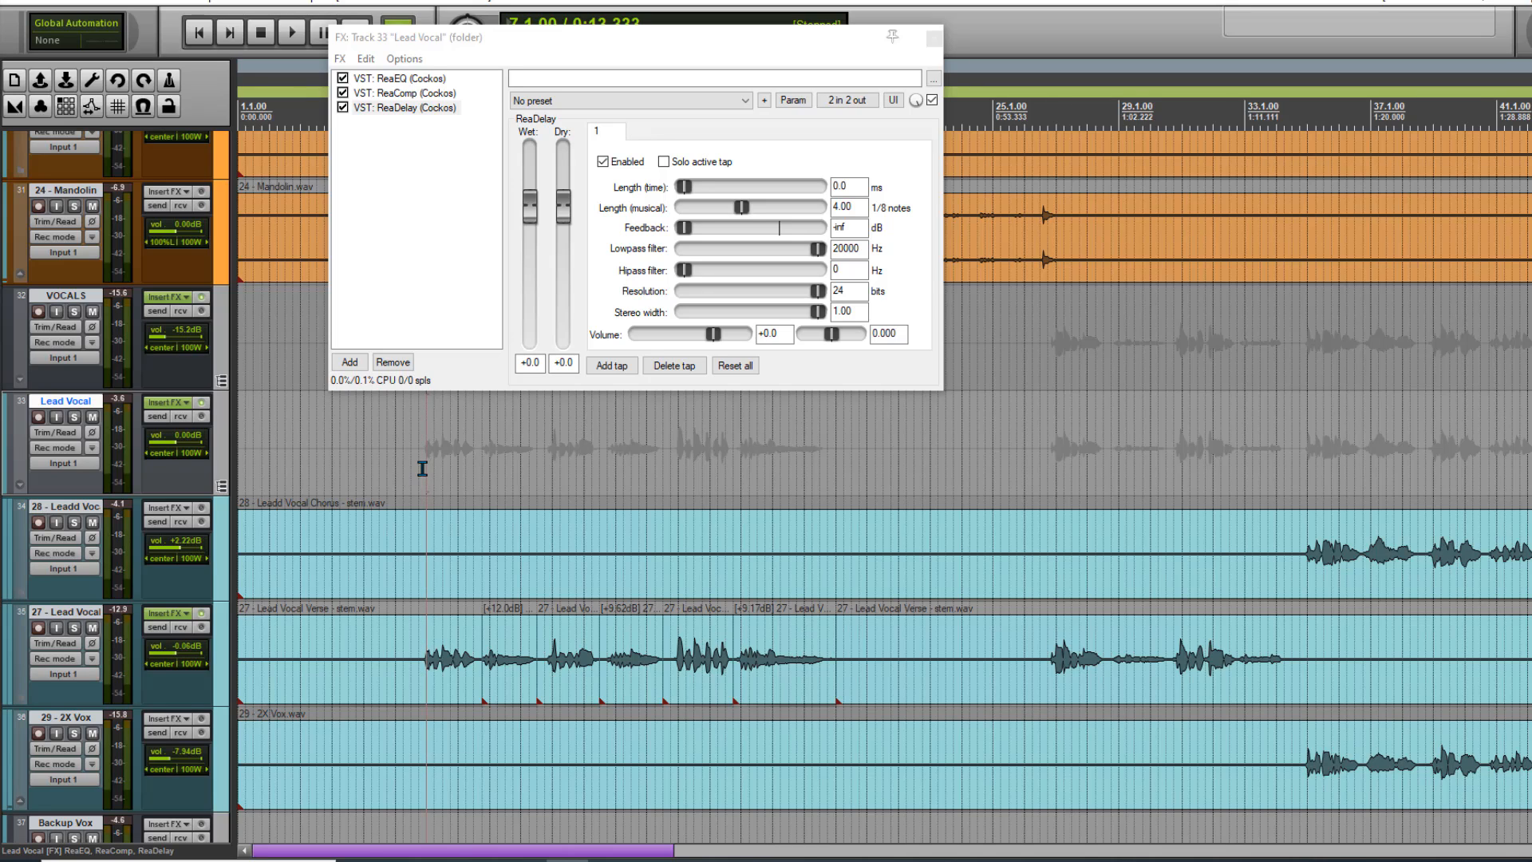
{"action": "scroll", "coordinate": [483, 410], "scroll_direction": "up", "scroll_amount": 2}
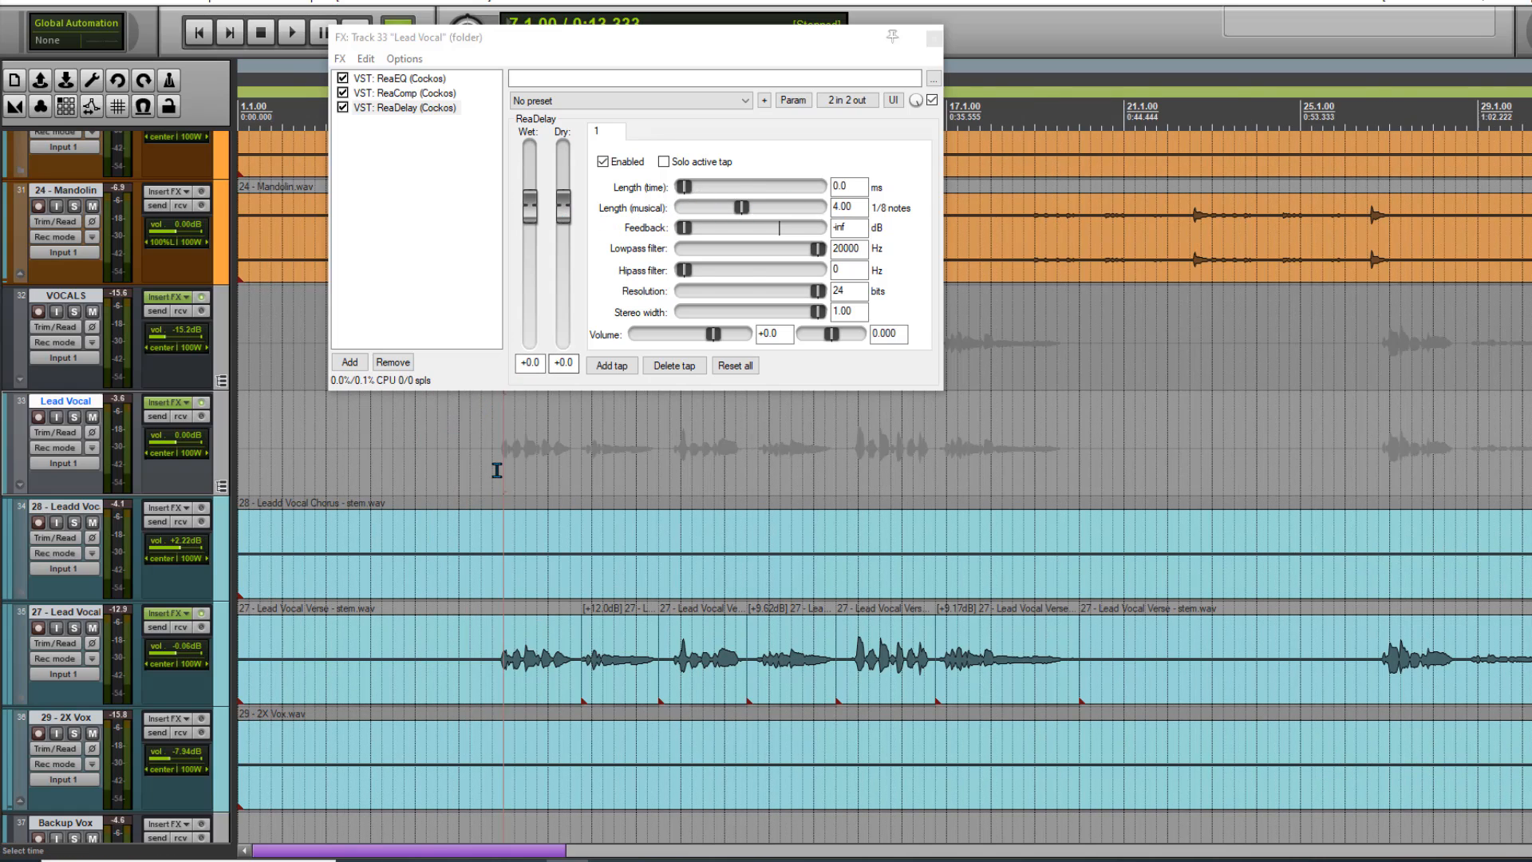
{"action": "key", "text": "space"}
{"action": "key", "text": "F6"}
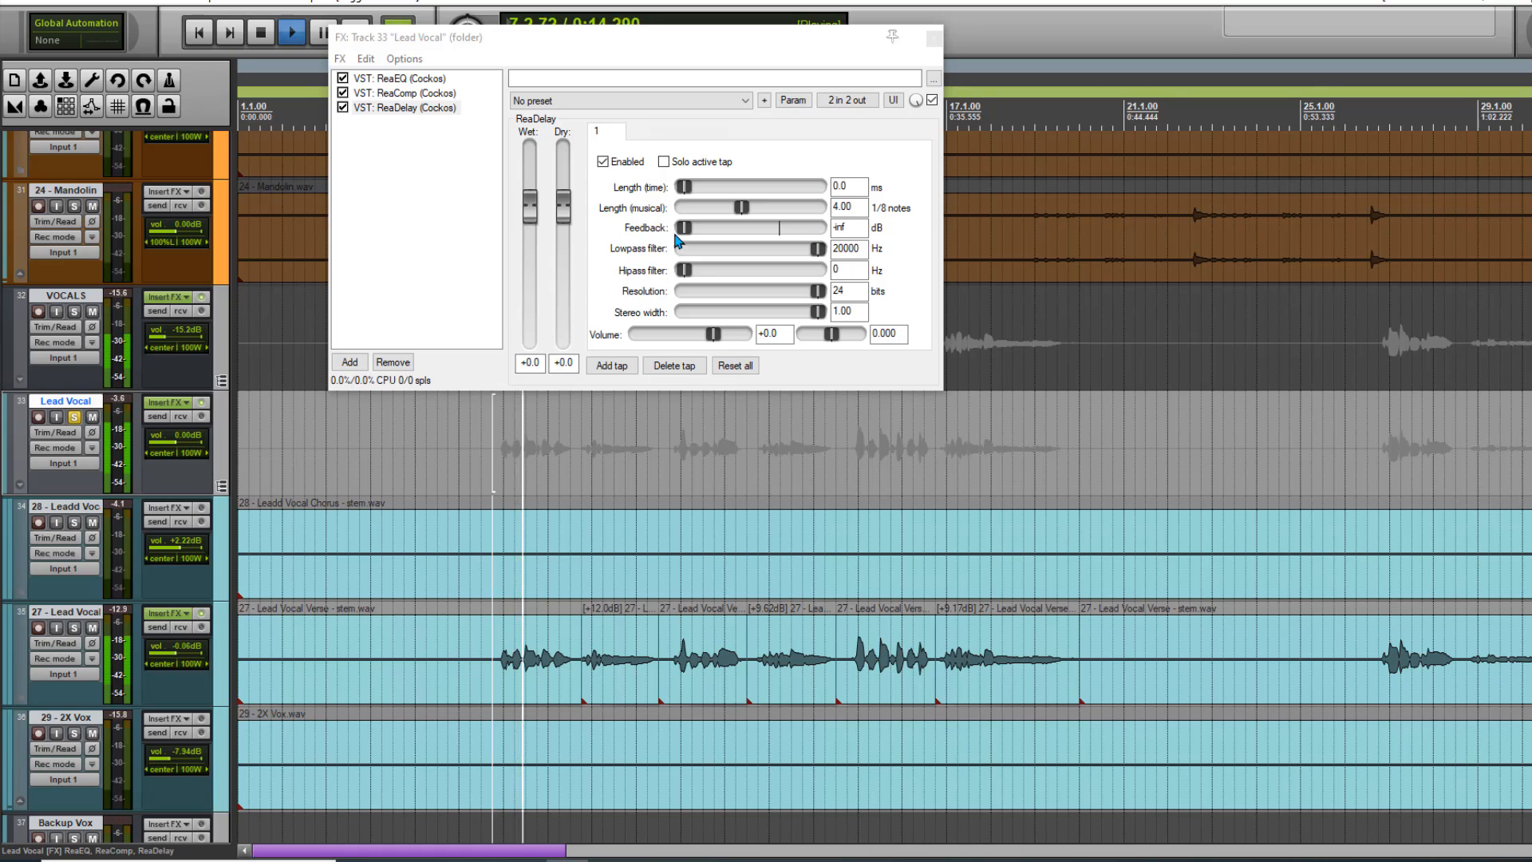
- Stop playback and load the "stock - slap fb" preset in the Lead Vocal folder's ReaDelay
{"action": "key", "text": "space"}
{"action": "left_click", "coordinate": [569, 101]}
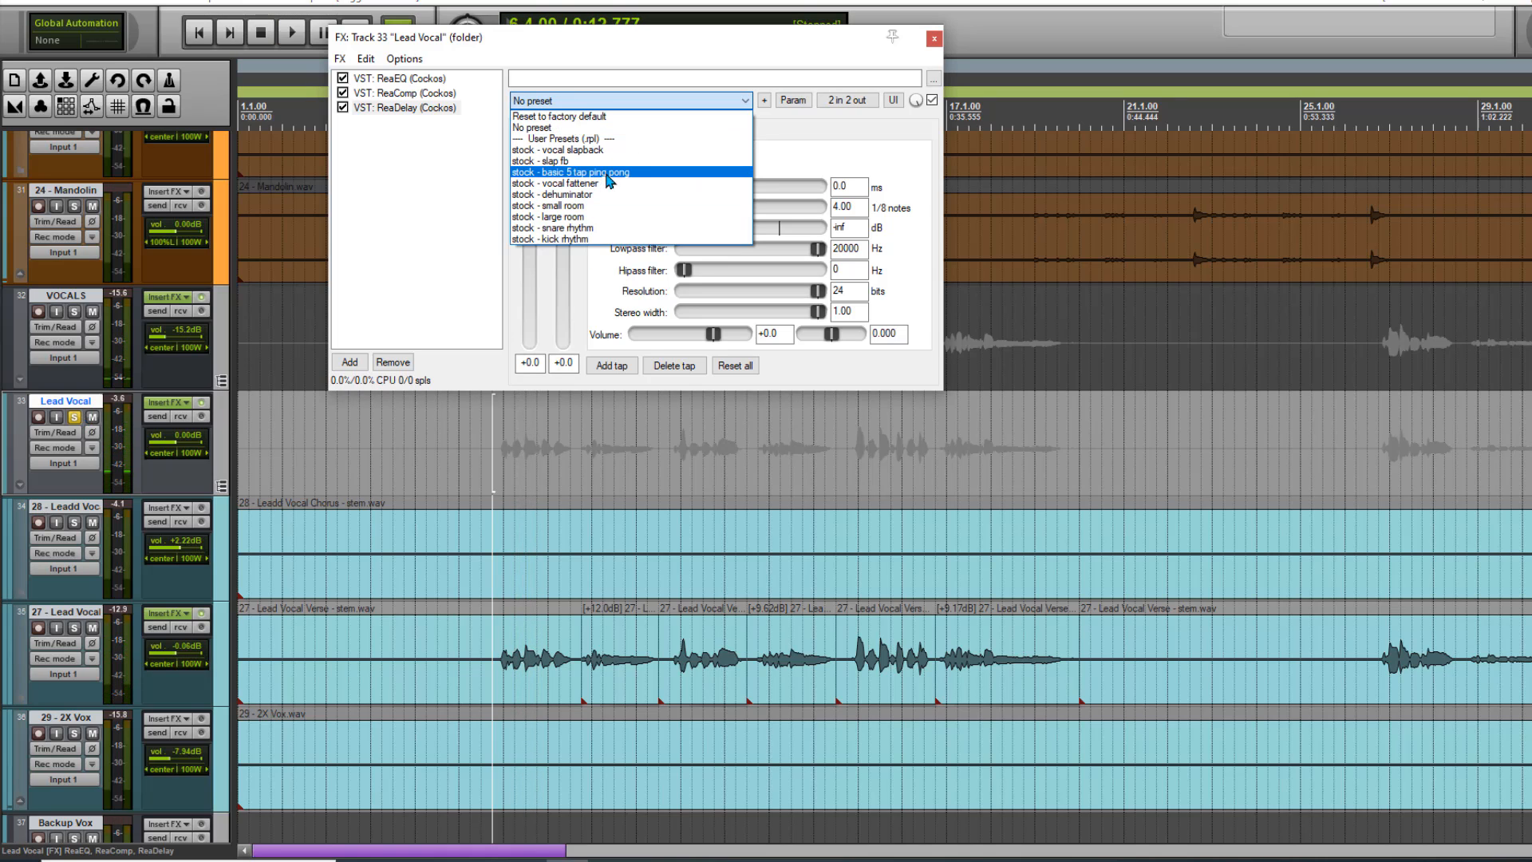
{"action": "left_click", "coordinate": [600, 160]}
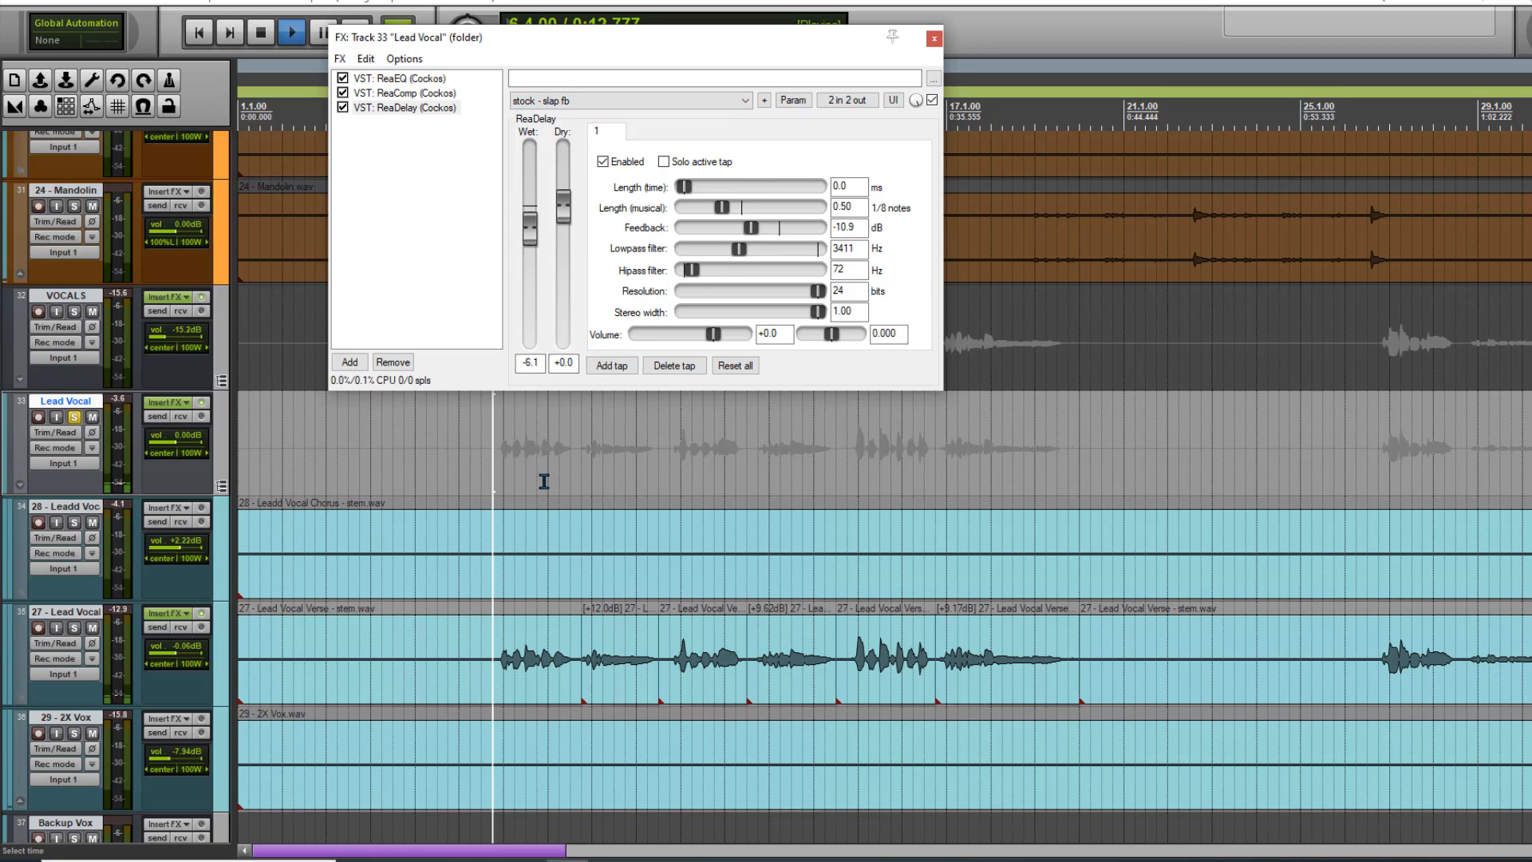
- Lower the Lead Vocal ReaDelay wet level to -12.8 dB, unsolo the folder and play the mix from the first chorus vocal
{"action": "left_click_drag", "start_coordinate": [529, 229], "coordinate": [539, 252]}
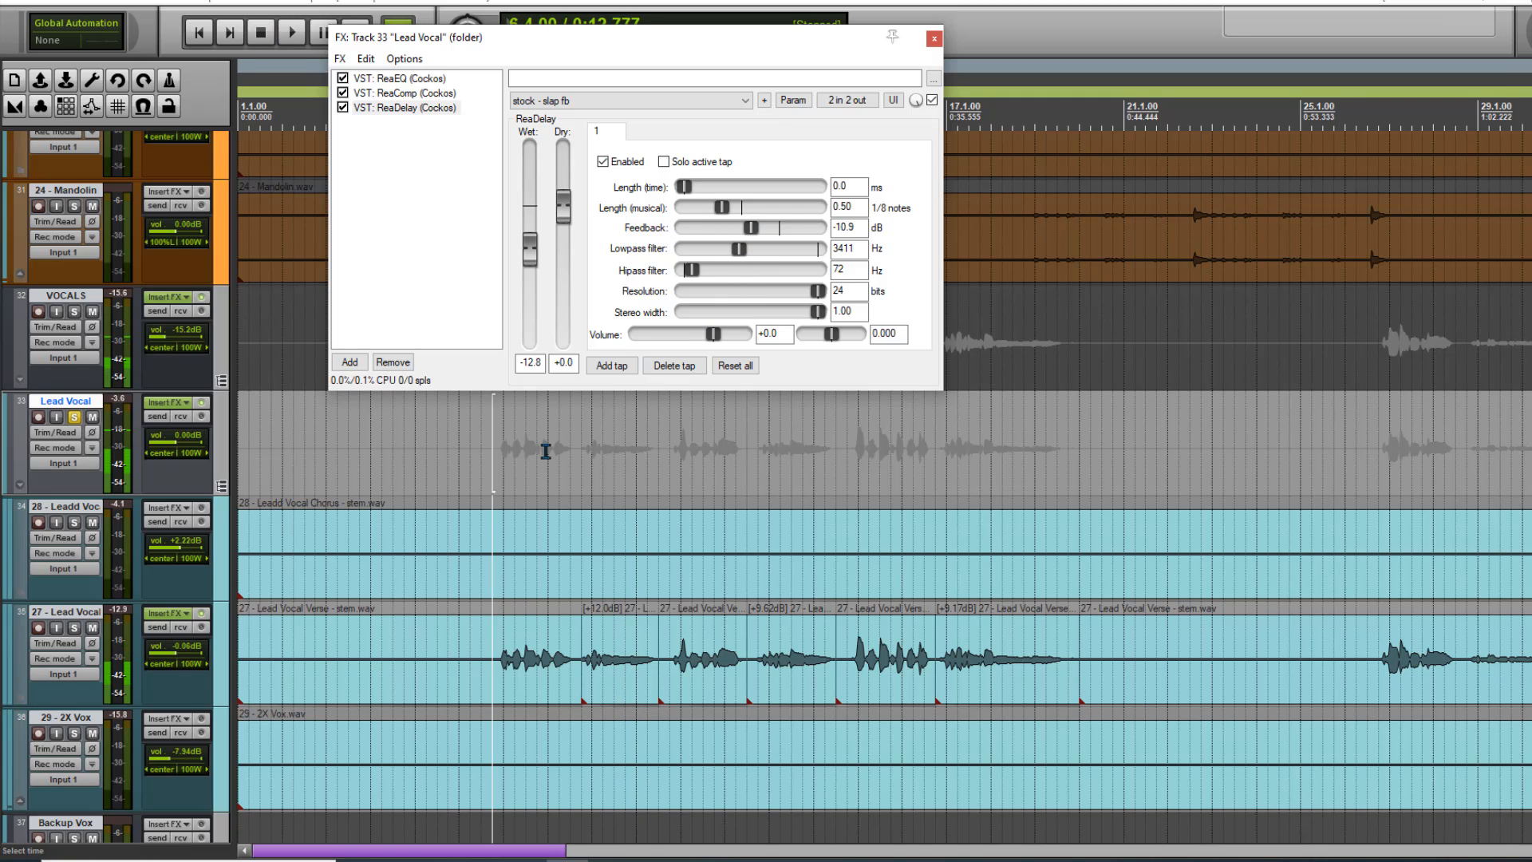
{"action": "key", "text": "space"}
{"action": "scroll", "coordinate": [638, 447], "scroll_direction": "down", "scroll_amount": 3}
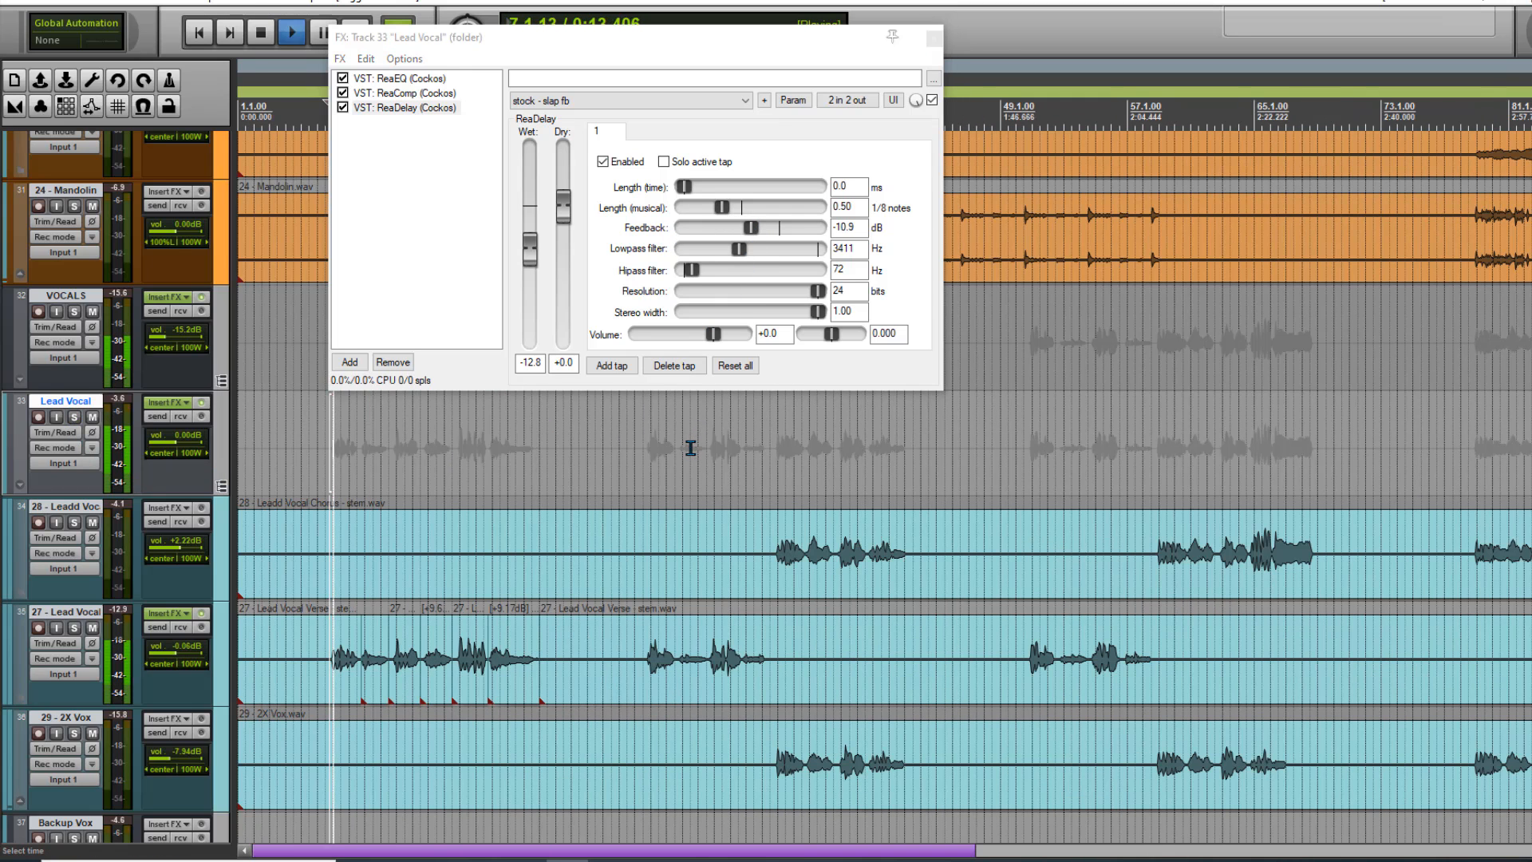
{"action": "left_click", "coordinate": [778, 467]}
{"action": "scroll", "coordinate": [778, 468], "scroll_direction": "up", "scroll_amount": 4}
{"action": "scroll", "coordinate": [933, 446], "scroll_direction": "down", "scroll_amount": 3}
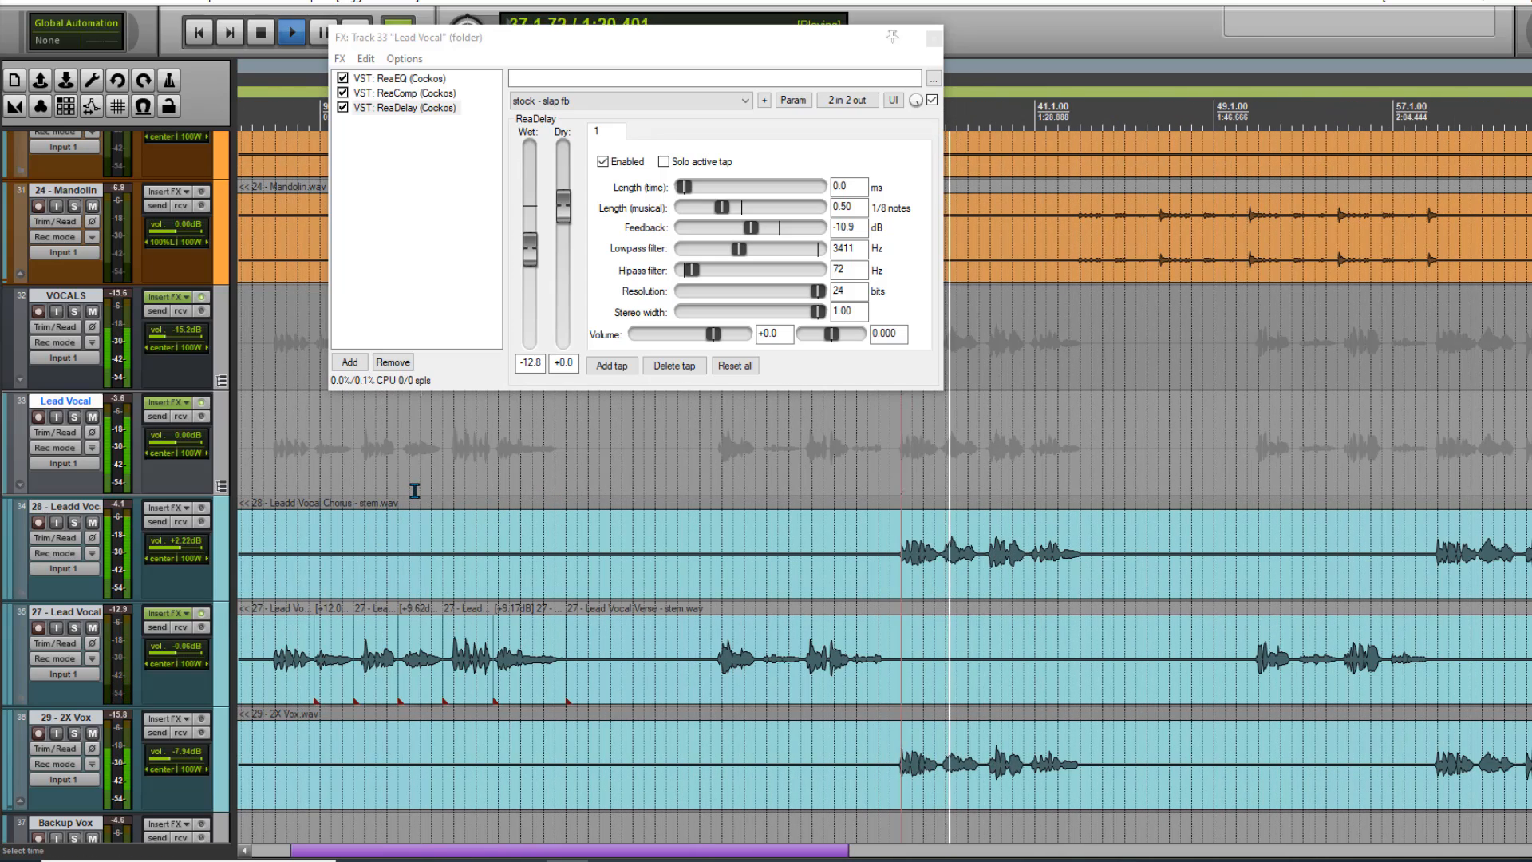
- Play the verse vocal again from 13.3.00 and raise the Lead Vocal ReaDelay wet level to -10.3 dB
{"action": "left_click", "coordinate": [420, 492]}
{"action": "scroll", "coordinate": [479, 492], "scroll_direction": "up", "scroll_amount": 3}
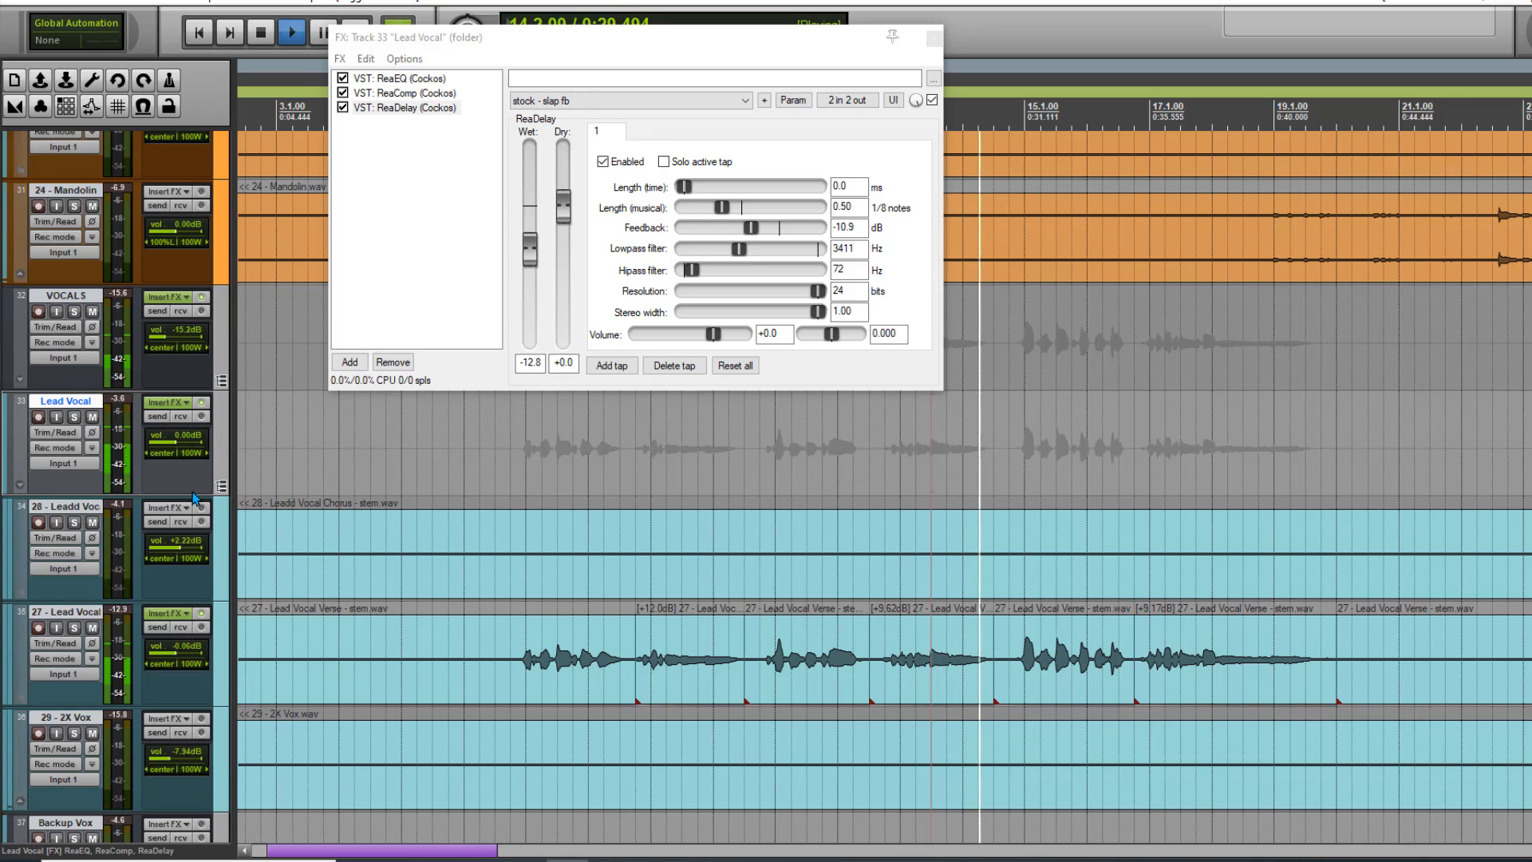
{"action": "left_click", "coordinate": [536, 246]}
{"action": "left_click_drag", "start_coordinate": [537, 241], "coordinate": [531, 241]}
{"action": "scroll", "coordinate": [1100, 346], "scroll_direction": "down", "scroll_amount": 3}
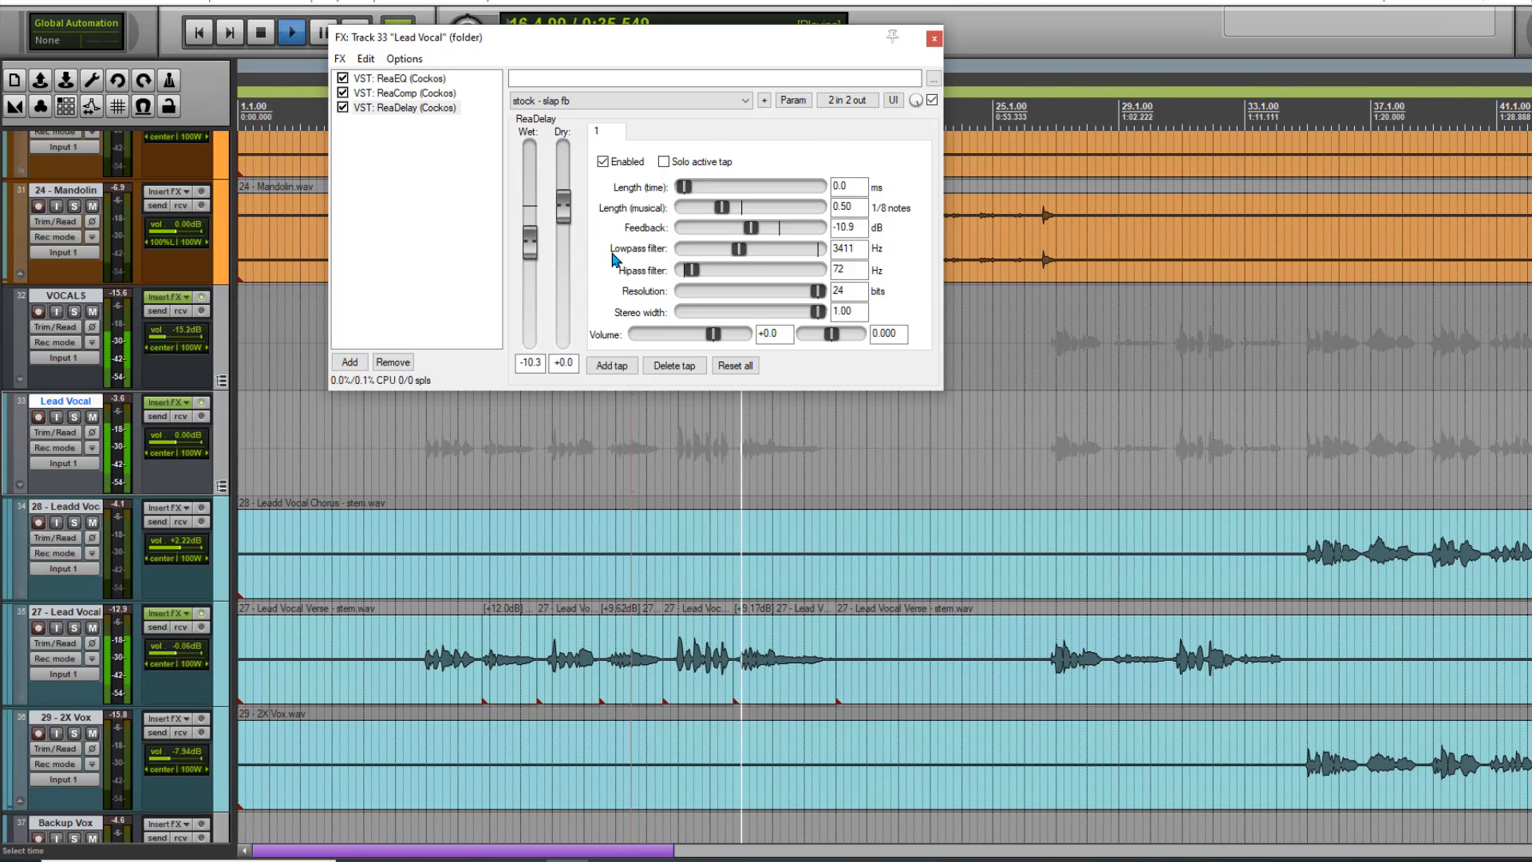
{"action": "key", "text": "space"}
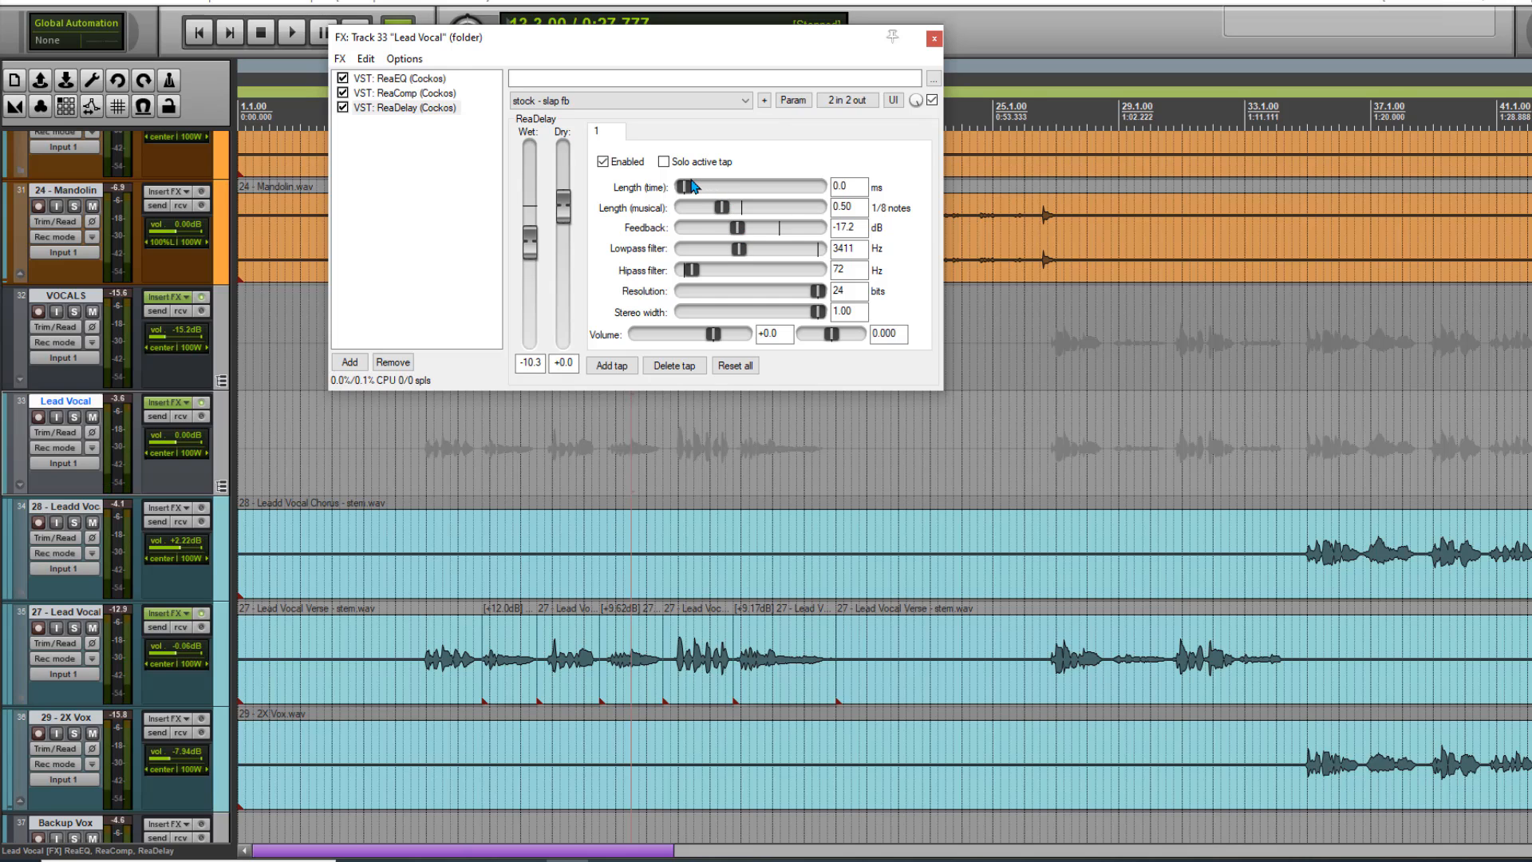
- Set the Lead Vocal ReaDelay feedback to -15.9 dB and wet level to -8.4 dB during playback, and close the effects chain
{"action": "key", "text": "space"}
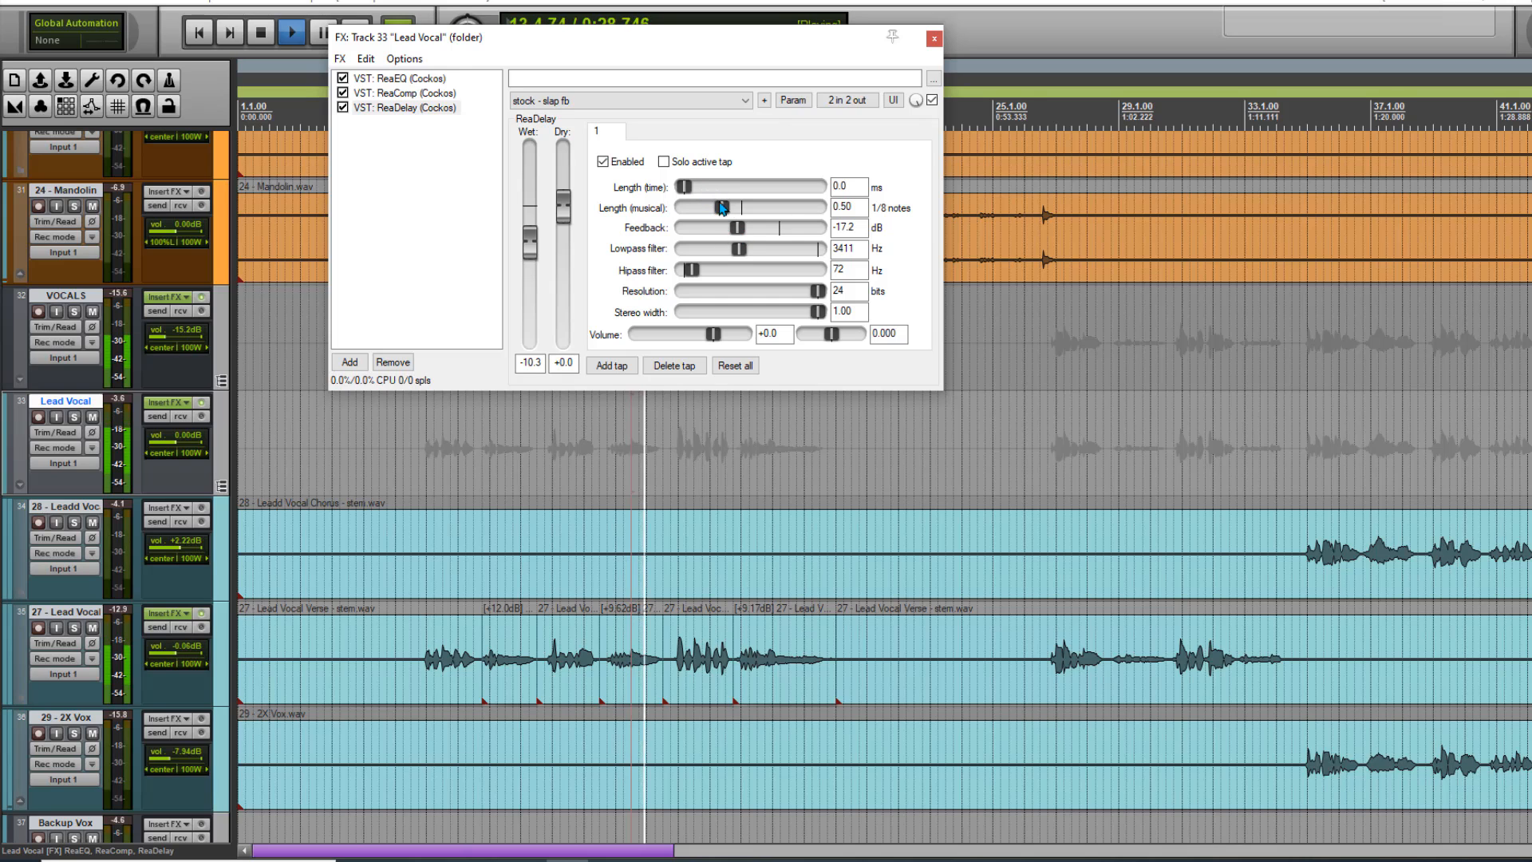
{"action": "left_click_drag", "start_coordinate": [744, 229], "coordinate": [748, 230]}
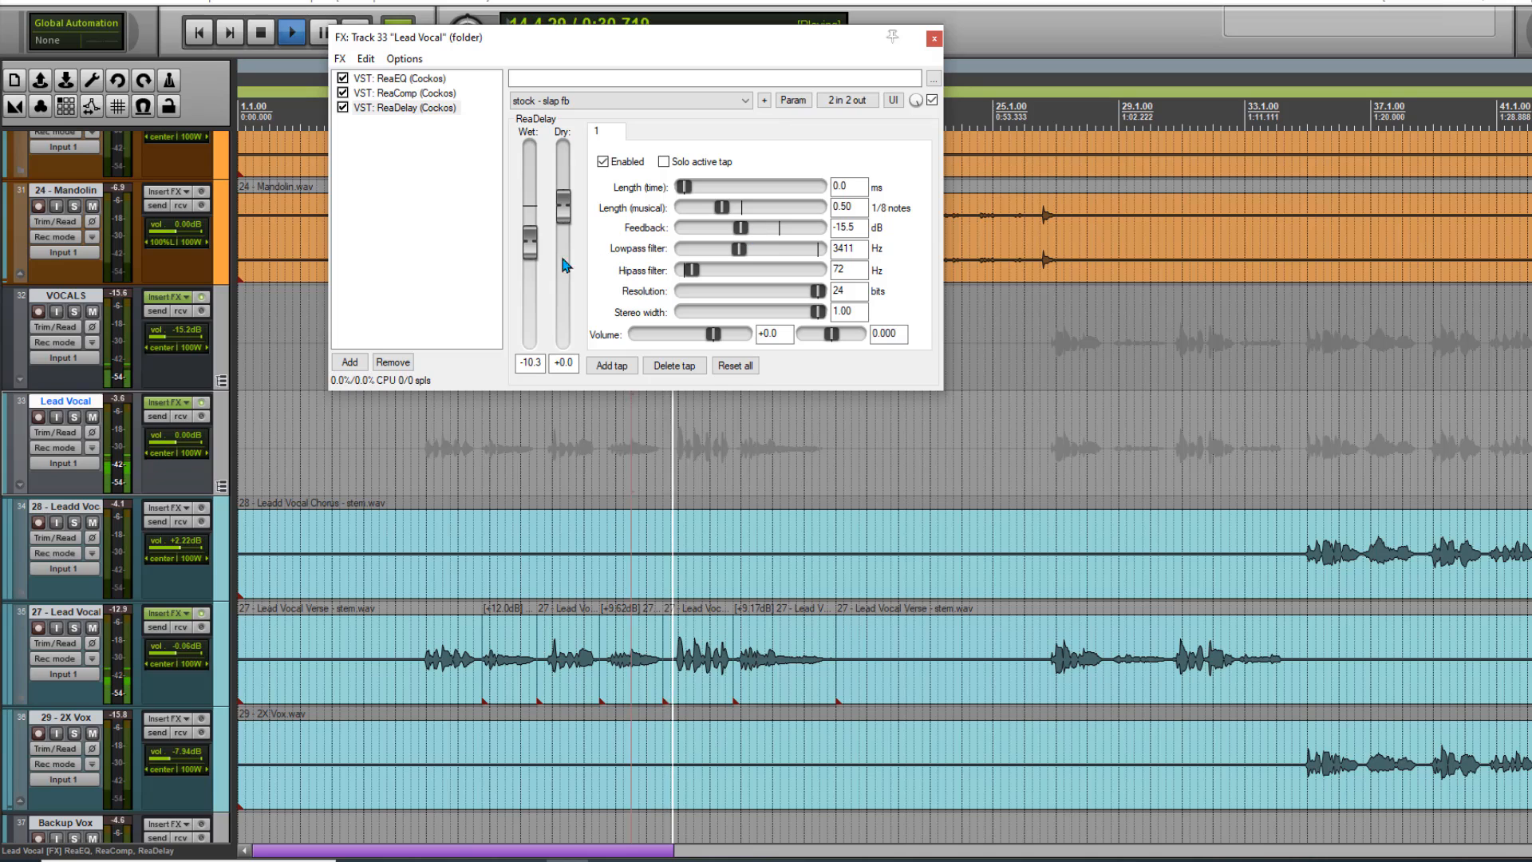
{"action": "left_click_drag", "start_coordinate": [529, 253], "coordinate": [529, 247]}
{"action": "left_click_drag", "start_coordinate": [740, 229], "coordinate": [738, 229]}
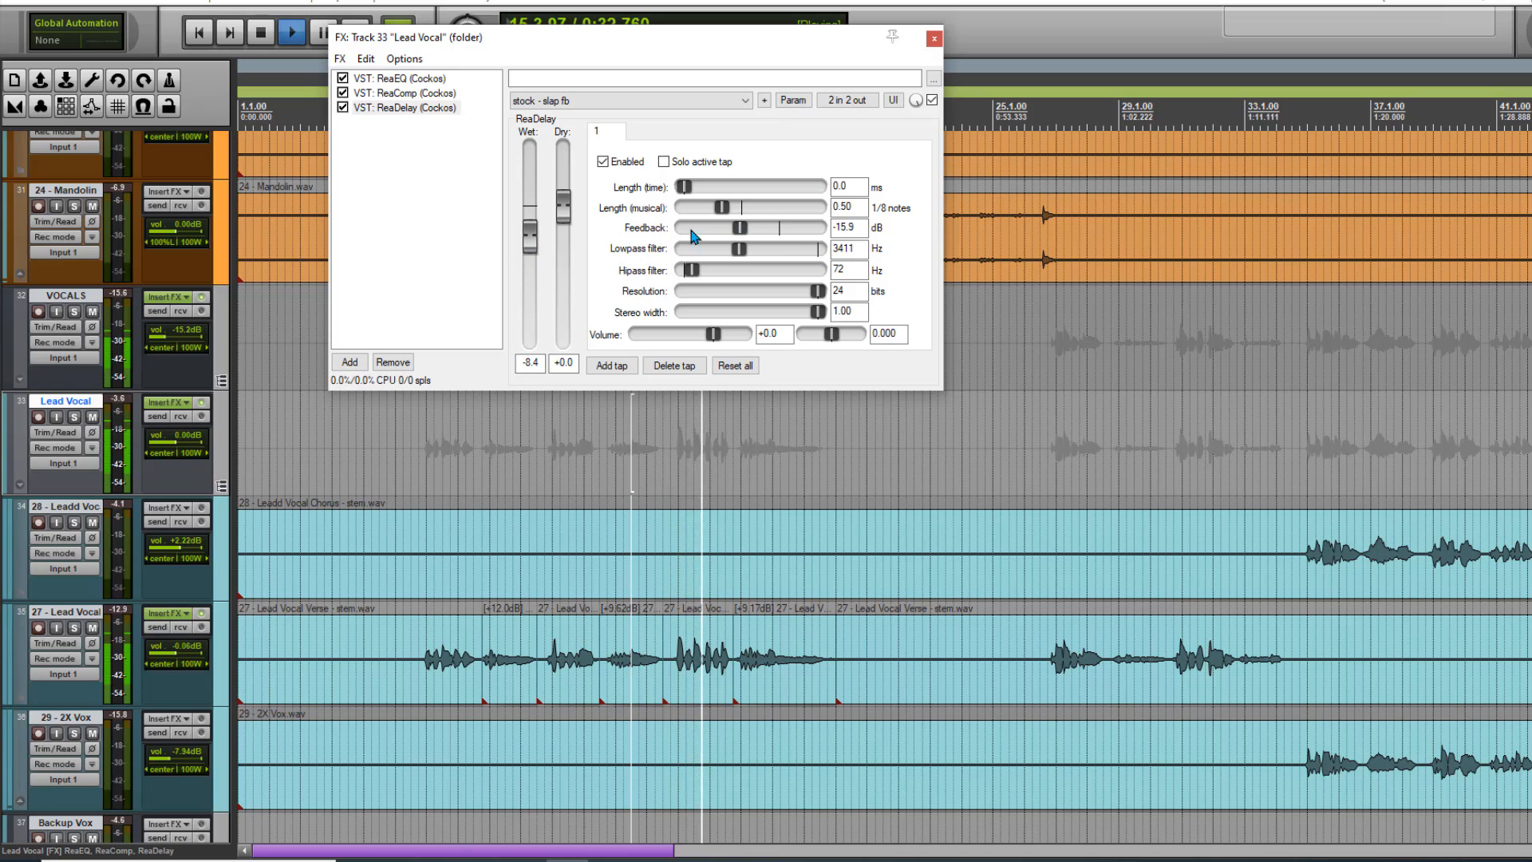
{"action": "left_click", "coordinate": [933, 38]}
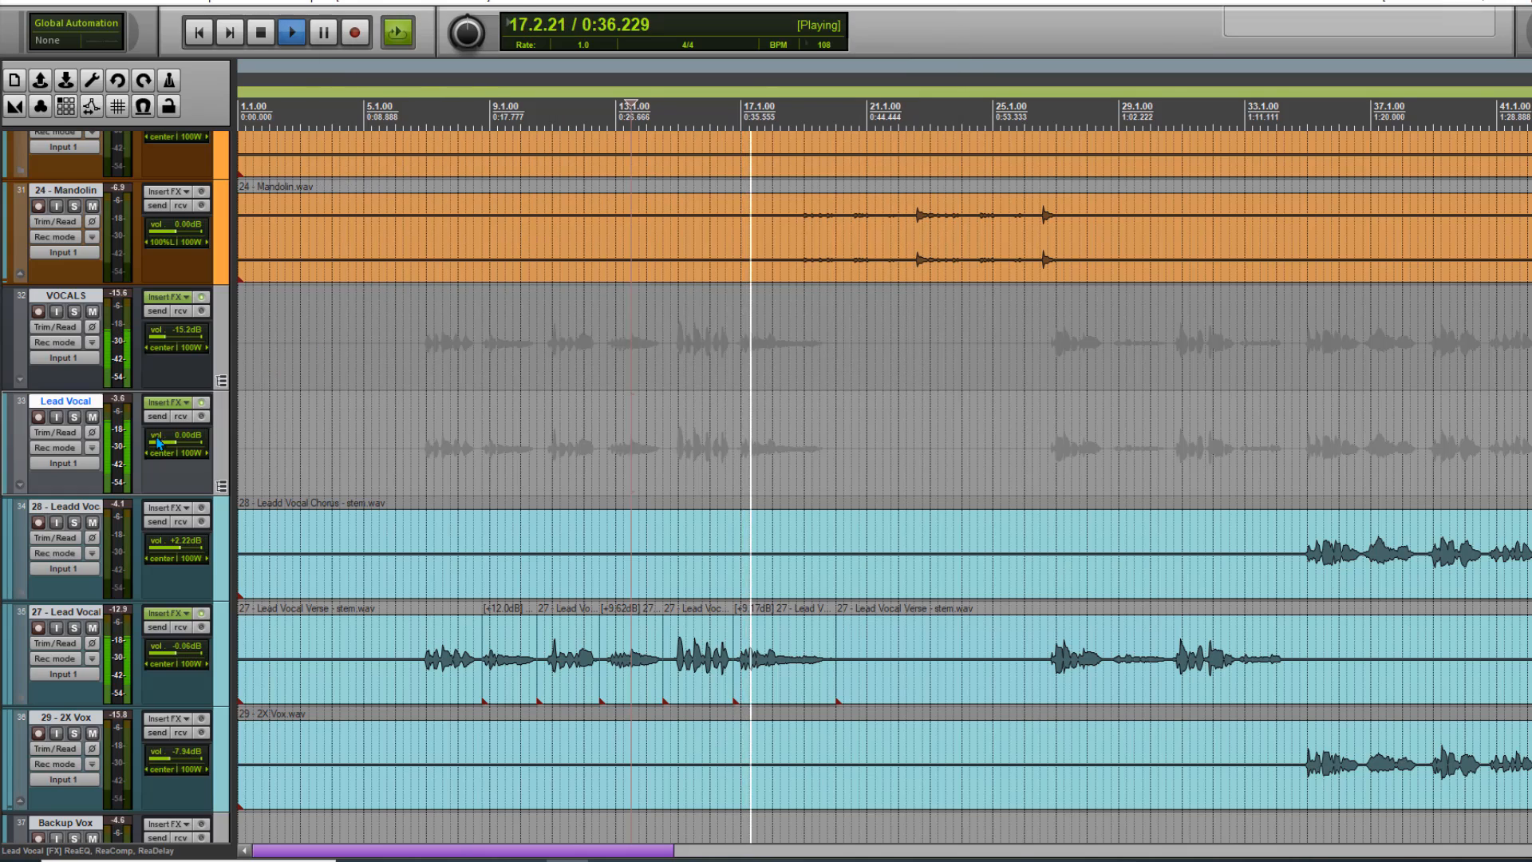
{"action": "key", "text": "space"}
{"action": "left_click", "coordinate": [182, 403]}
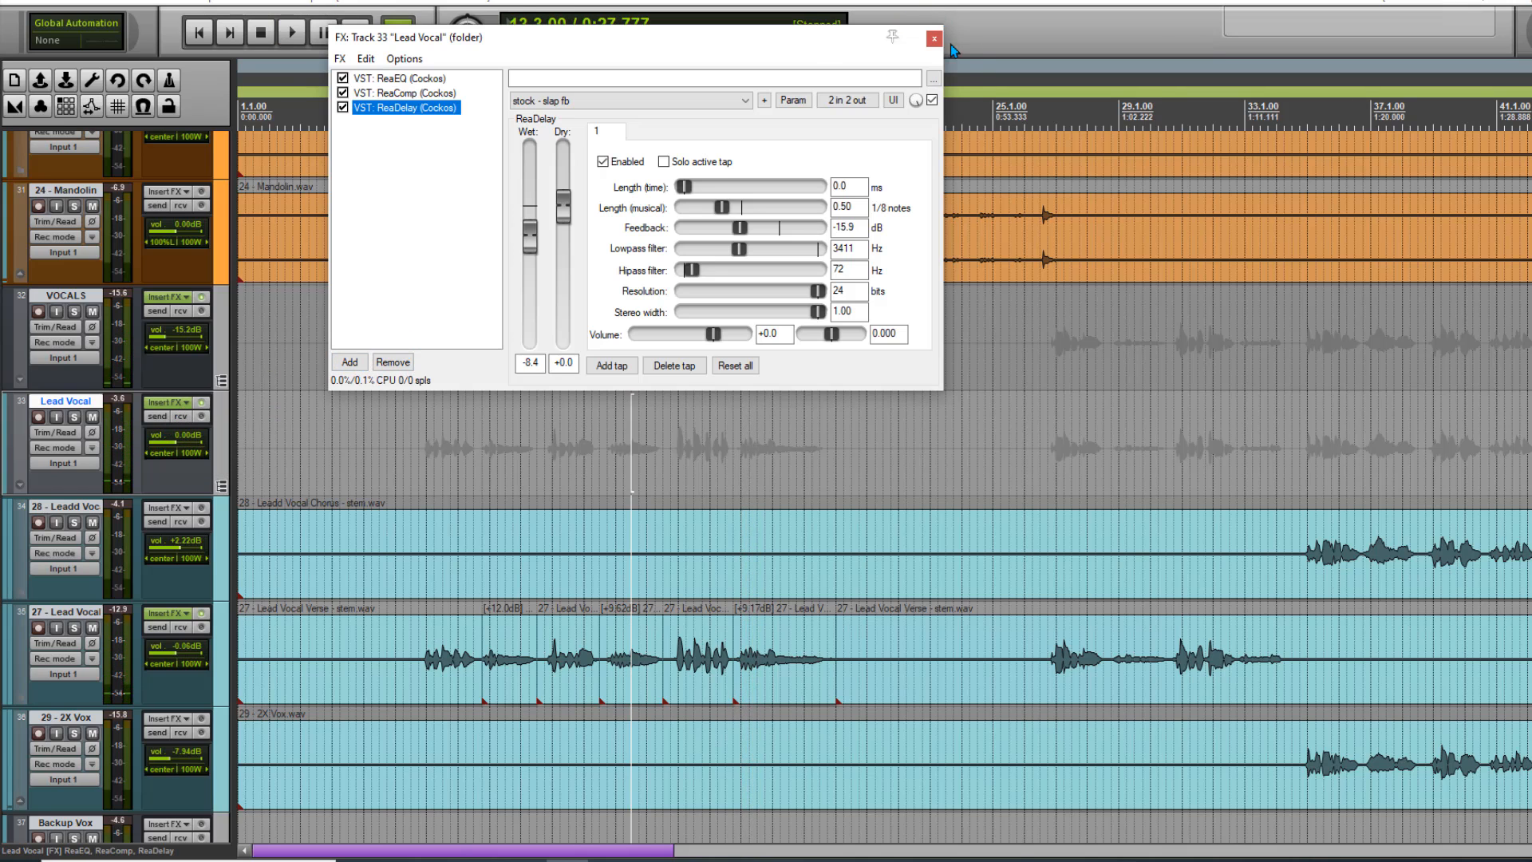
{"action": "left_click", "coordinate": [933, 39]}
- Add ValhallaSupermassive to the VOCALS folder's effects chain after ReaComp
{"action": "left_click", "coordinate": [170, 297]}
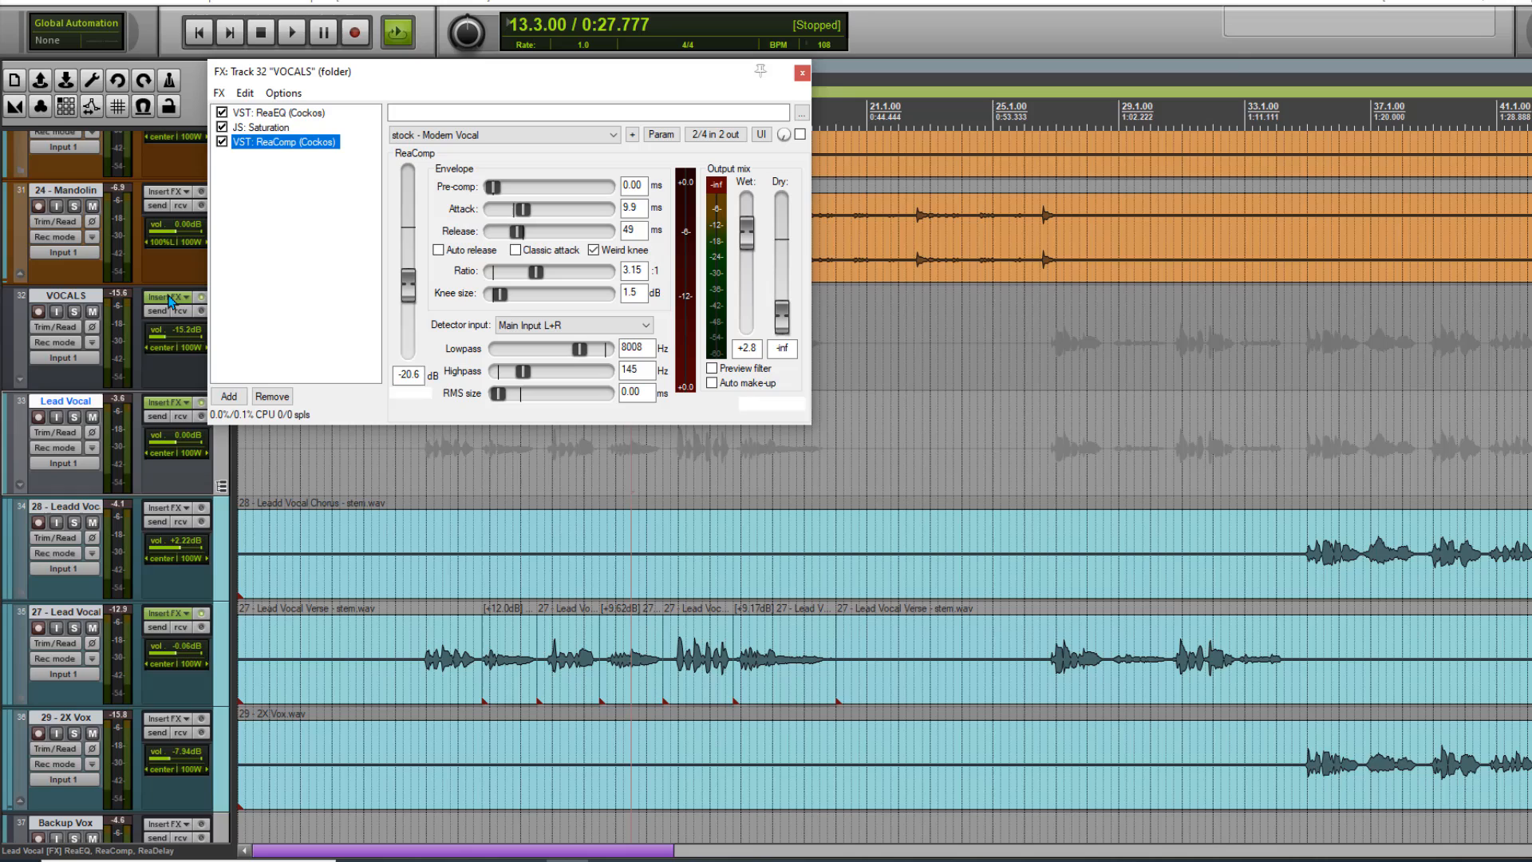
{"action": "left_click", "coordinate": [228, 397]}
{"action": "type", "text": "va"}
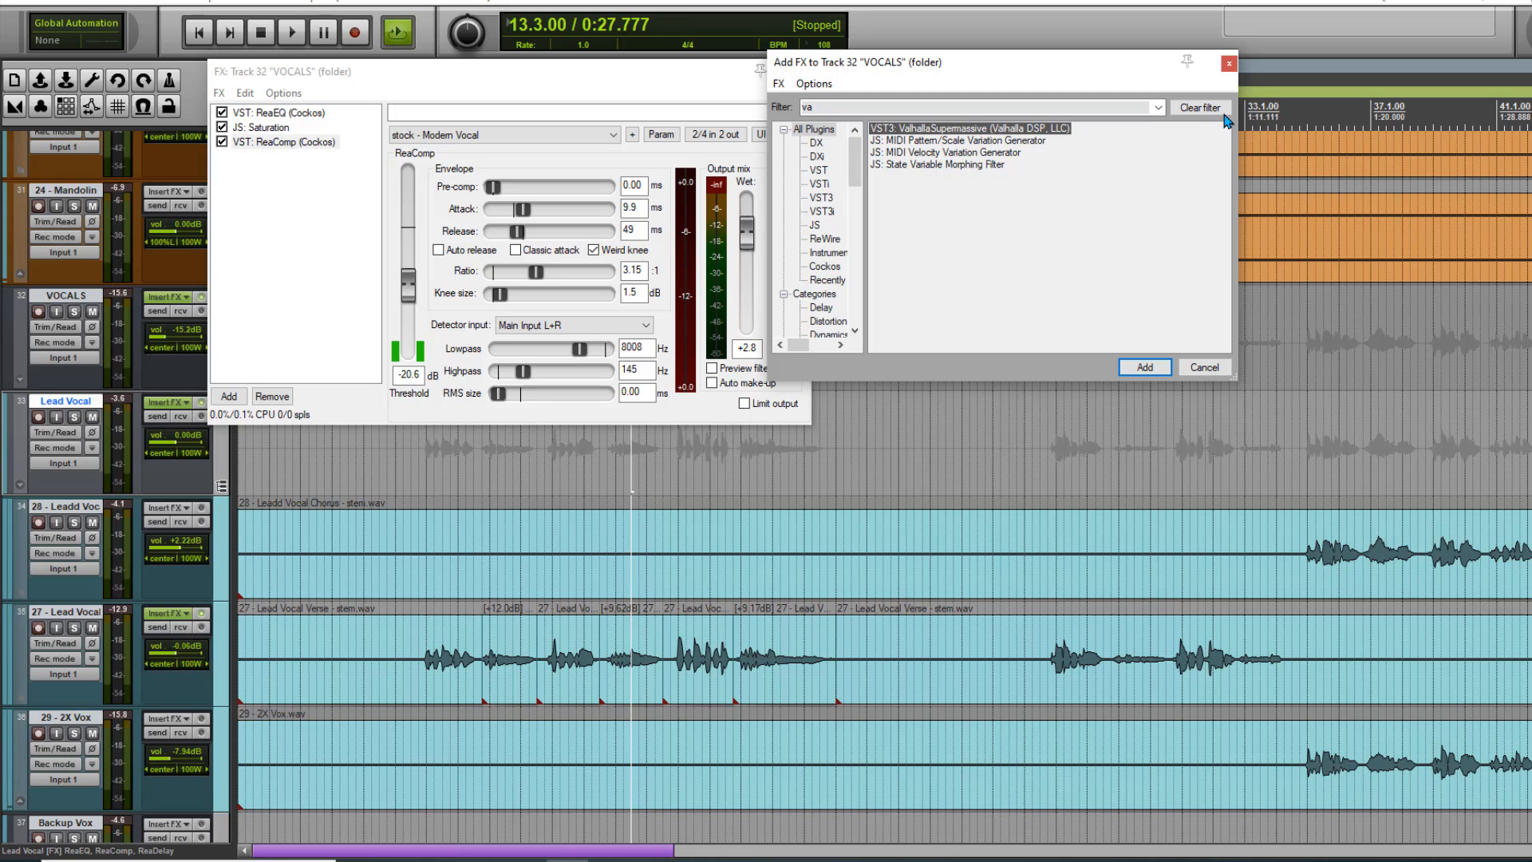
{"action": "double_click", "coordinate": [1025, 136]}
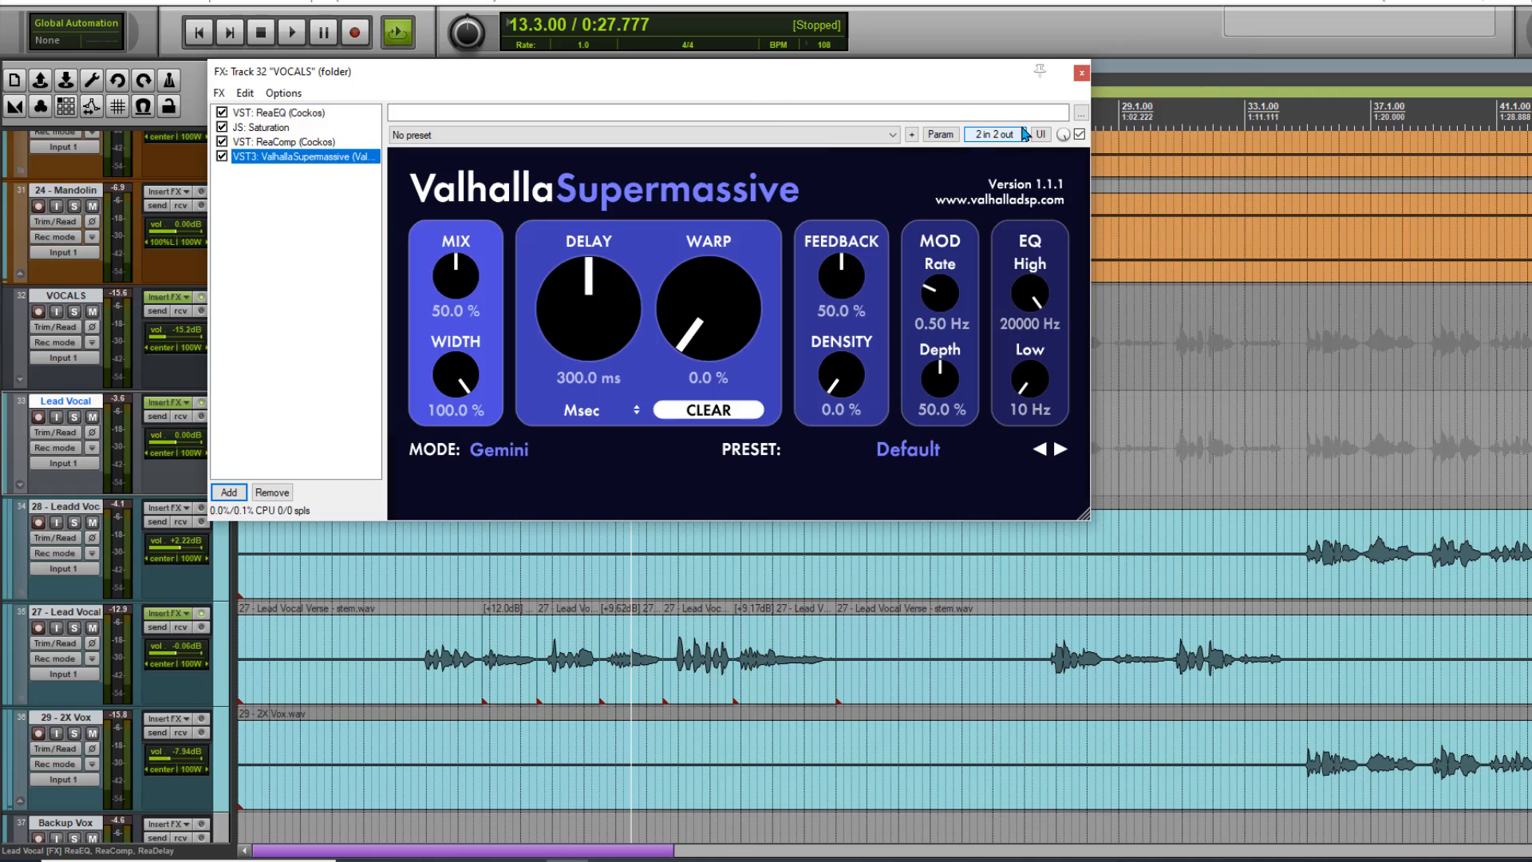
- Load the medium reverb preset Forward Reverb in ValhallaSupermassive, with delay at 154.8 ms and EQ High at 5510 Hz
{"action": "left_click", "coordinate": [908, 449]}
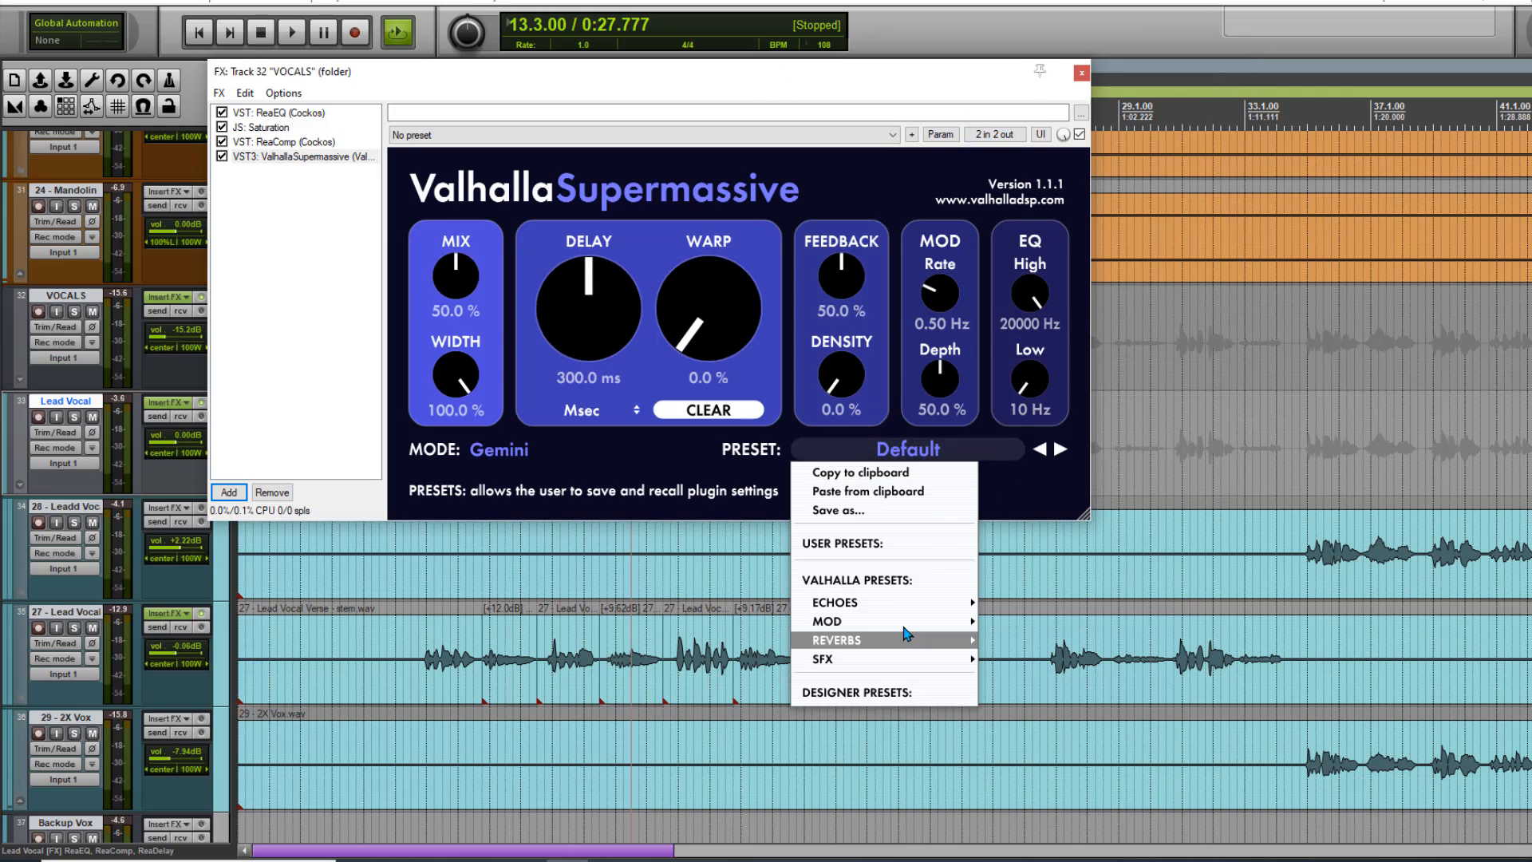
{"action": "mouse_move", "coordinate": [901, 640]}
{"action": "mouse_move", "coordinate": [1026, 608]}
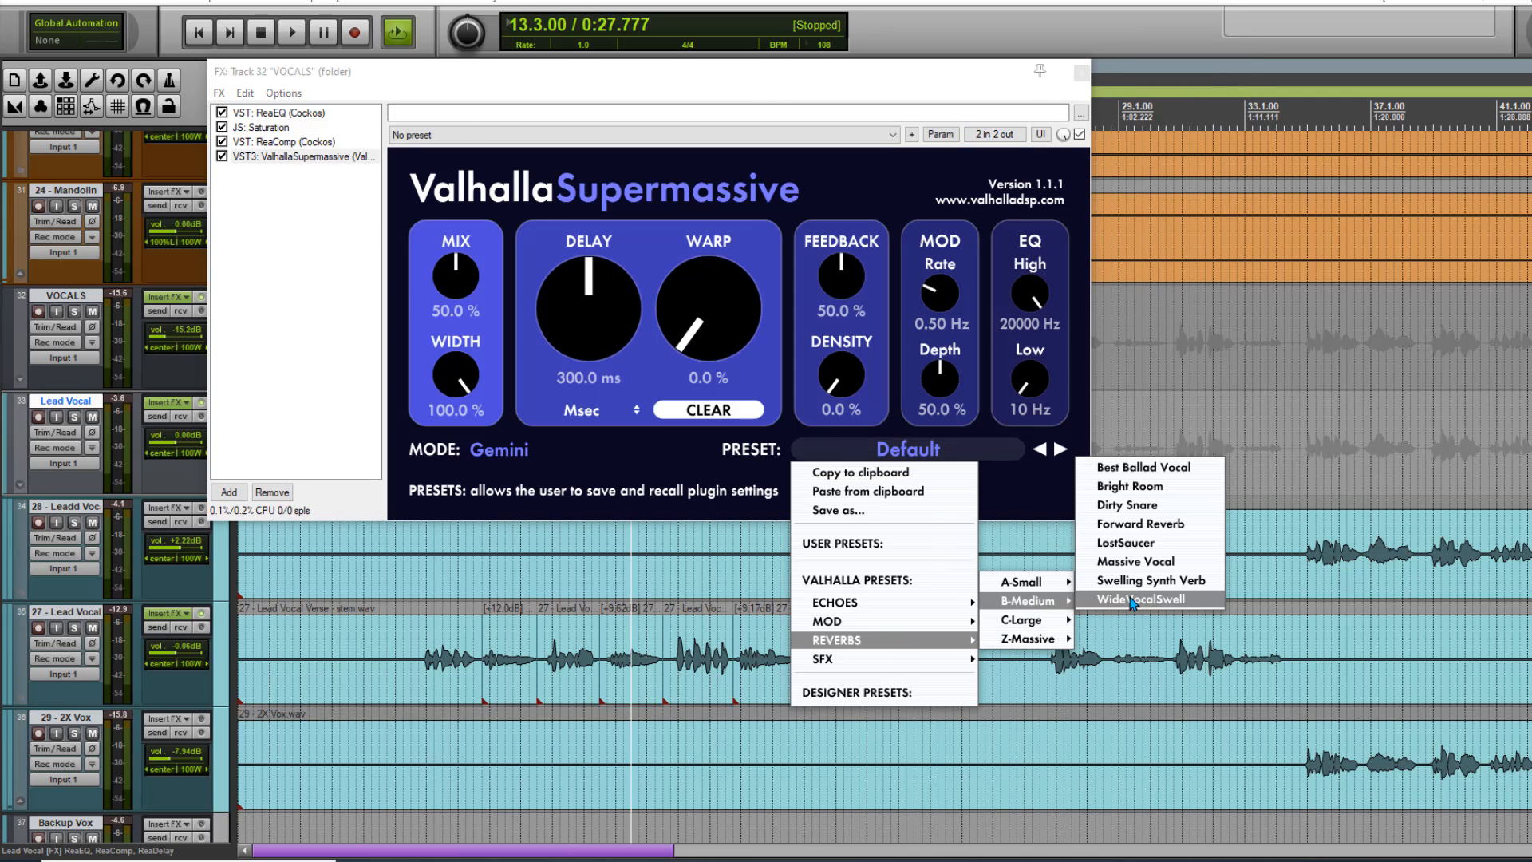
{"action": "left_click", "coordinate": [1125, 548]}
{"action": "left_click_drag", "start_coordinate": [595, 310], "coordinate": [594, 321]}
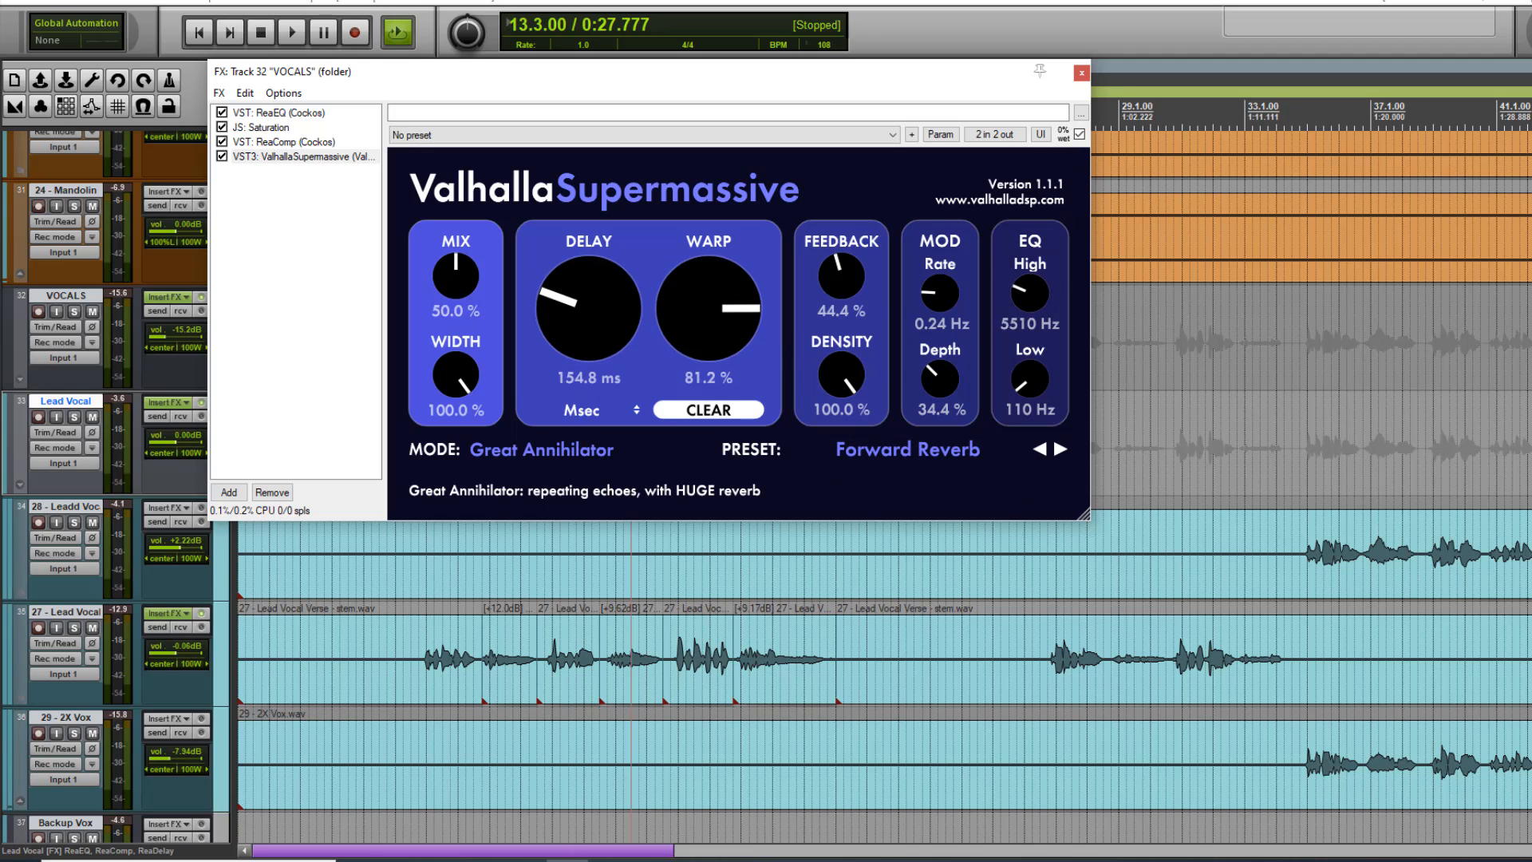
- Solo the VOCALS folder during playback, adjust the reverb's overall wet mix, and set its EQ High to 4240 Hz and Low to 300 Hz
{"action": "key", "text": "space"}
{"action": "left_click", "coordinate": [72, 312]}
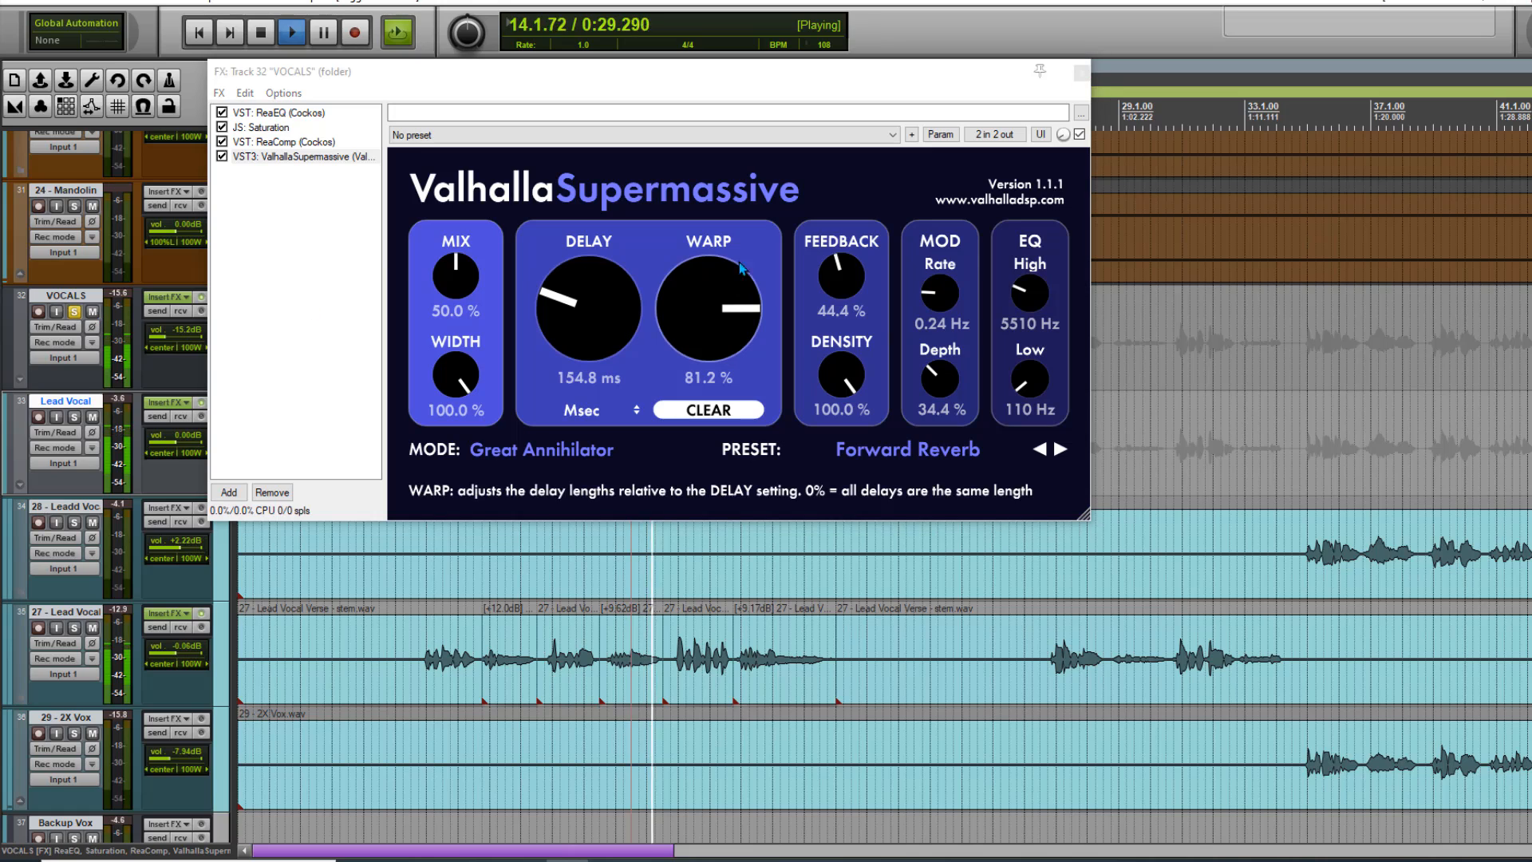
{"action": "left_click", "coordinate": [1080, 135]}
{"action": "mouse_move", "coordinate": [572, 329]}
{"action": "left_mouse_down"}
{"action": "mouse_move", "coordinate": [569, 316]}
{"action": "mouse_move", "coordinate": [586, 328]}
{"action": "left_mouse_up"}
{"action": "left_click_drag", "start_coordinate": [1063, 136], "coordinate": [1064, 202]}
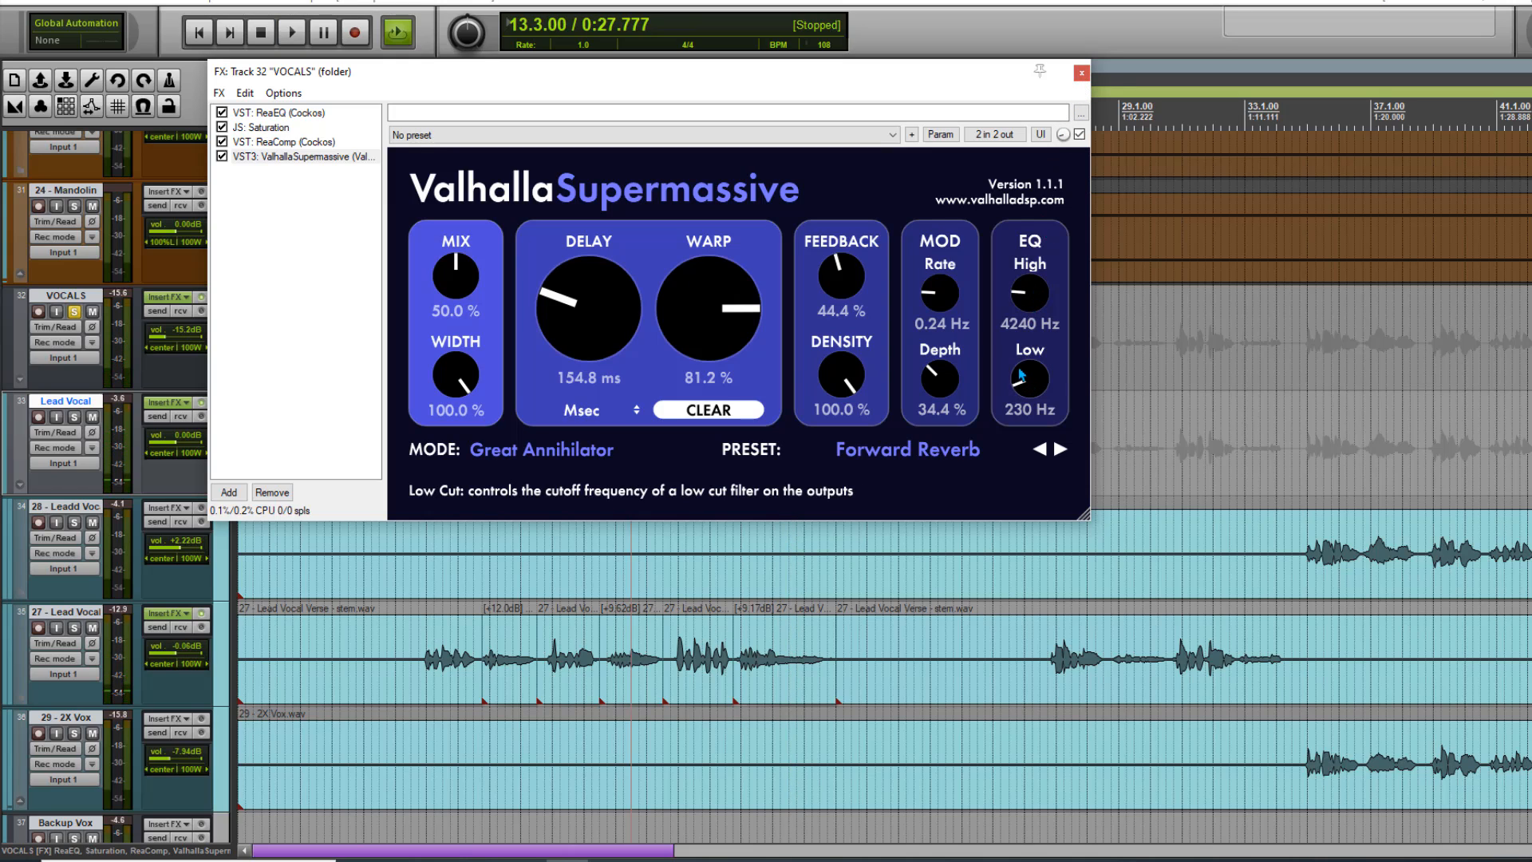
{"action": "left_click_drag", "start_coordinate": [1022, 375], "coordinate": [996, 359]}
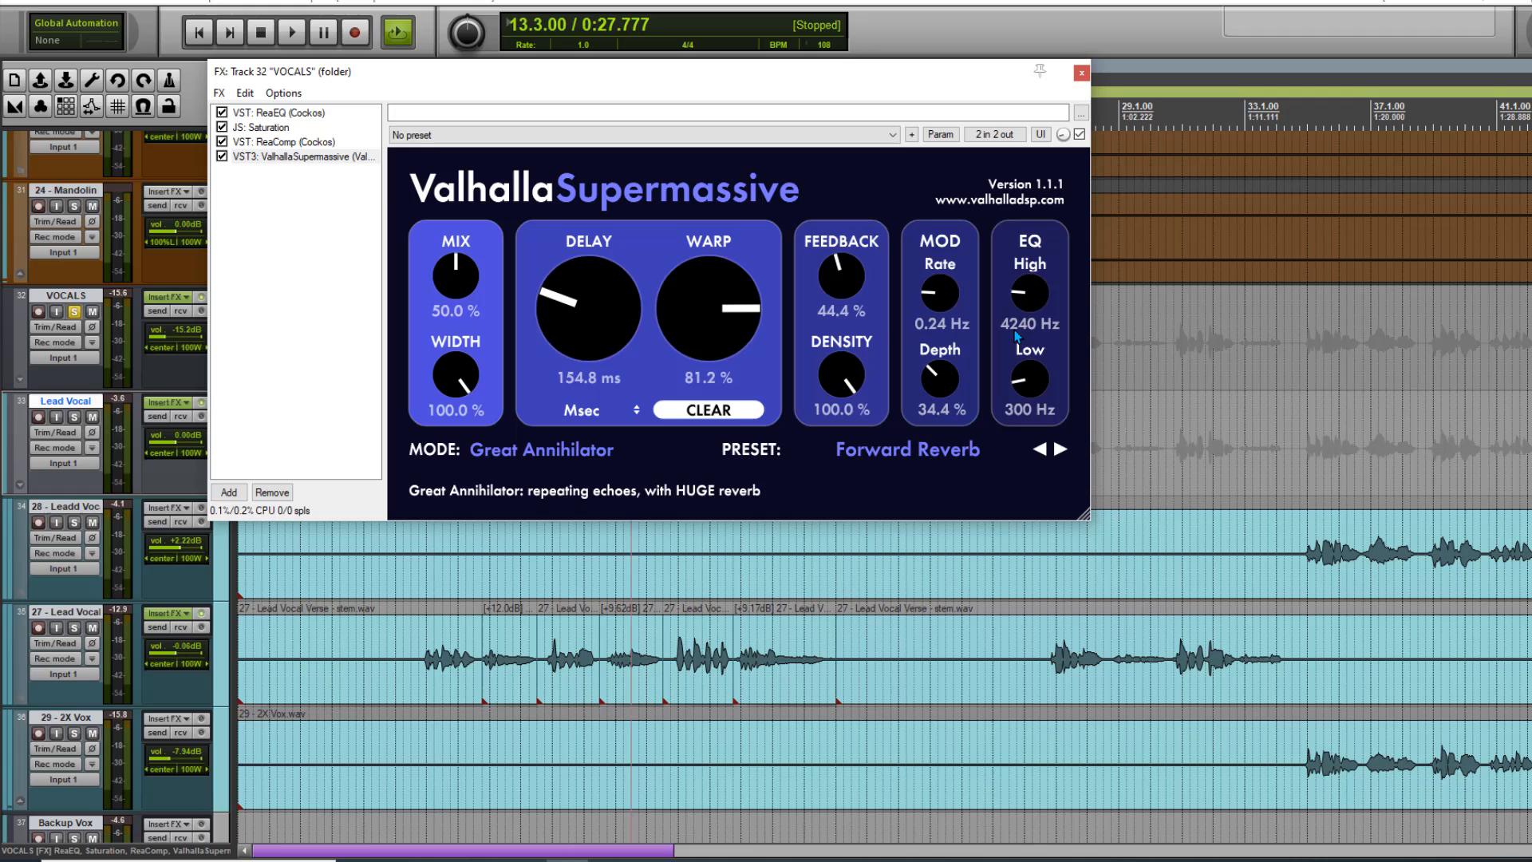
- Close the VOCALS effects window and audition the soloed vocals in the verse and the last chorus from 80.1.00
{"action": "left_click", "coordinate": [1080, 74]}
{"action": "scroll", "coordinate": [778, 242], "scroll_direction": "down", "scroll_amount": 3}
{"action": "key", "text": "space"}
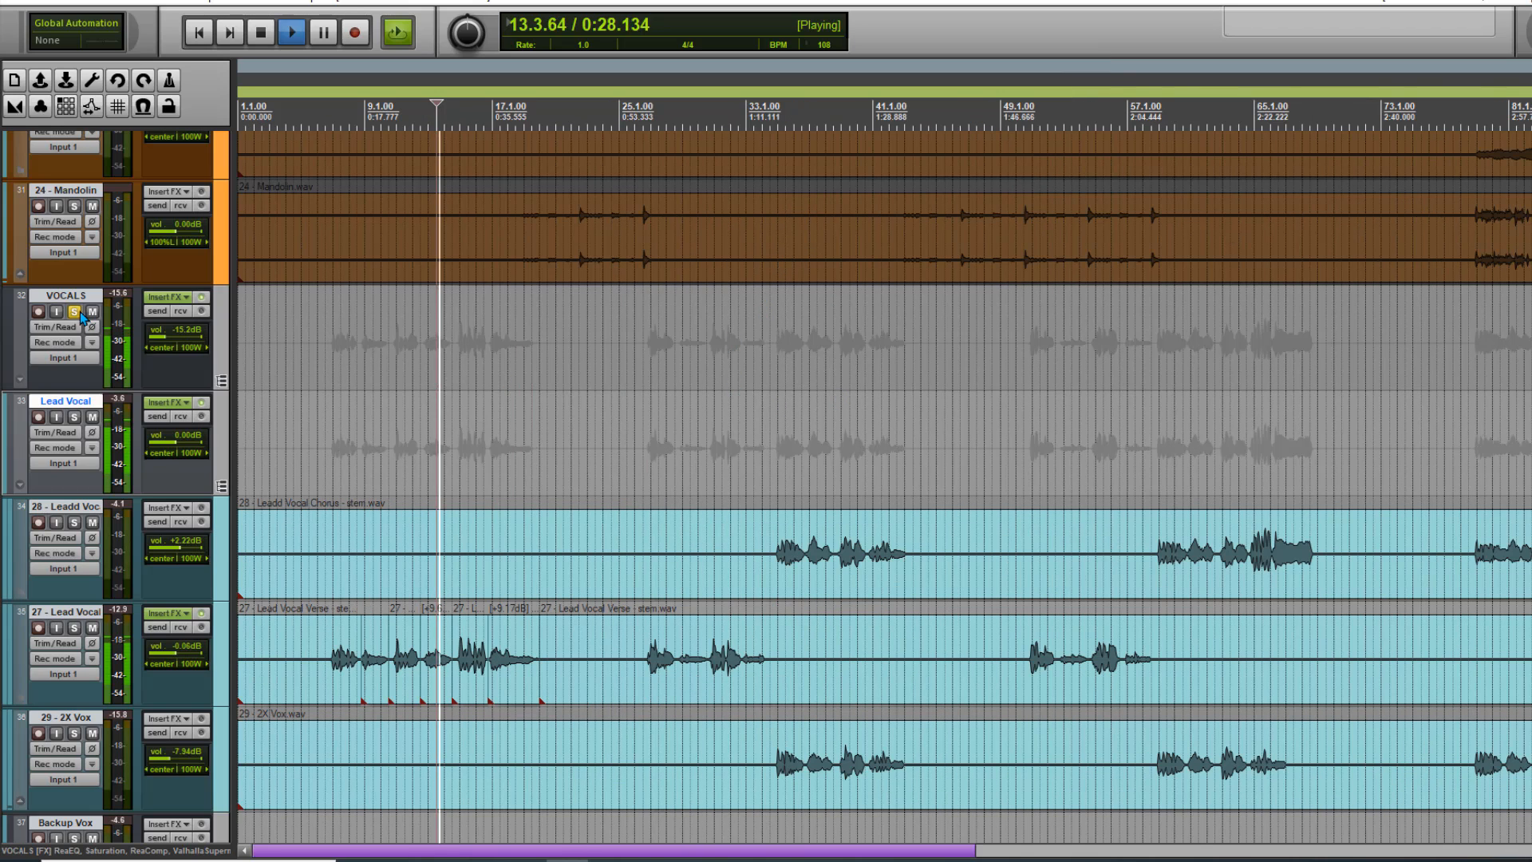
{"action": "scroll", "coordinate": [762, 454], "scroll_direction": "up", "scroll_amount": 3}
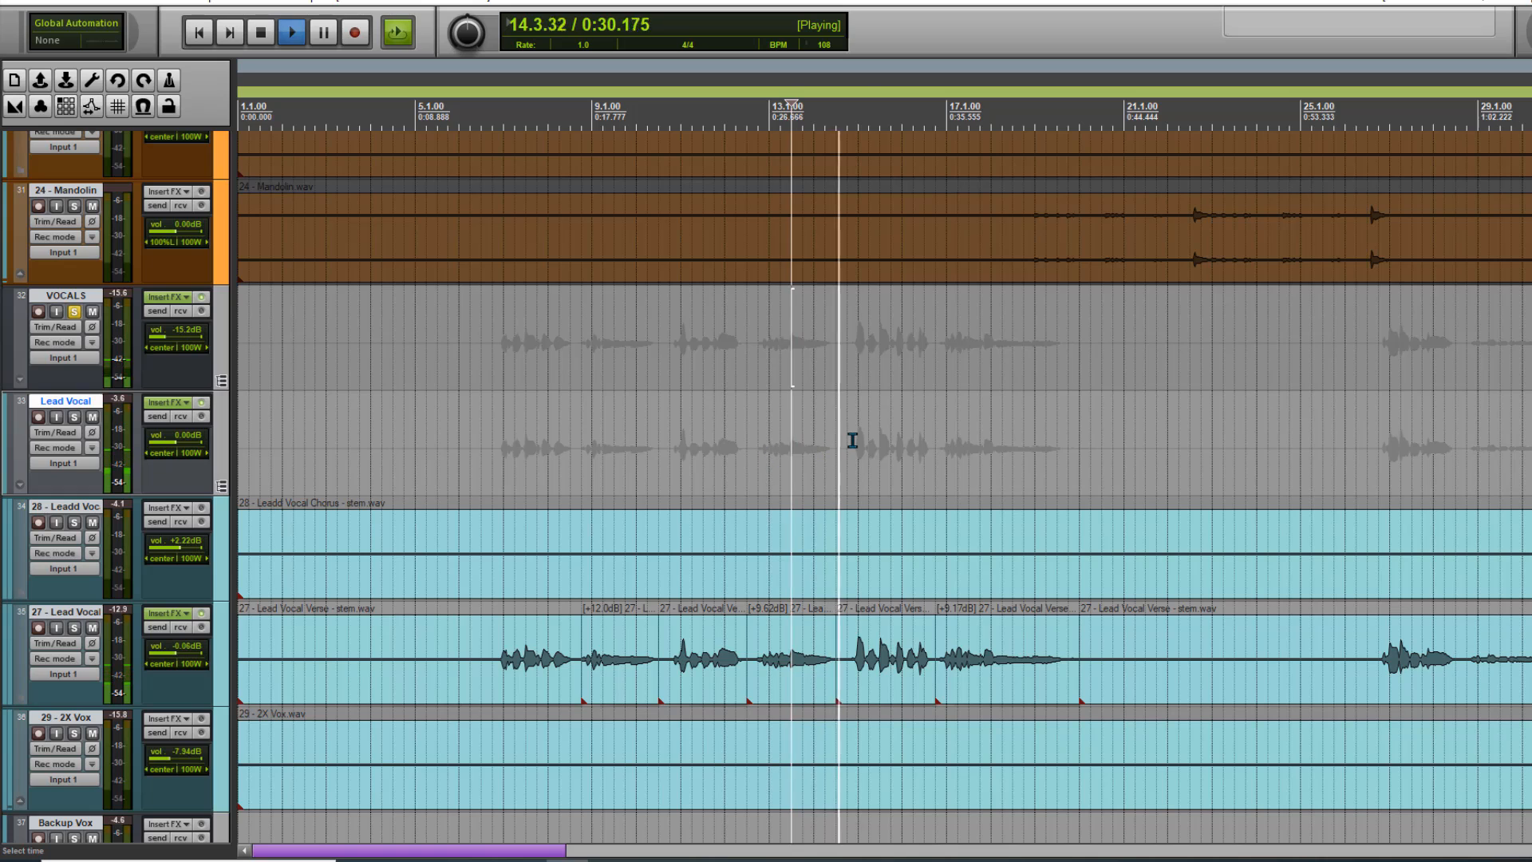
{"action": "scroll", "coordinate": [852, 441], "scroll_direction": "down", "scroll_amount": 3}
{"action": "left_click", "coordinate": [1128, 429]}
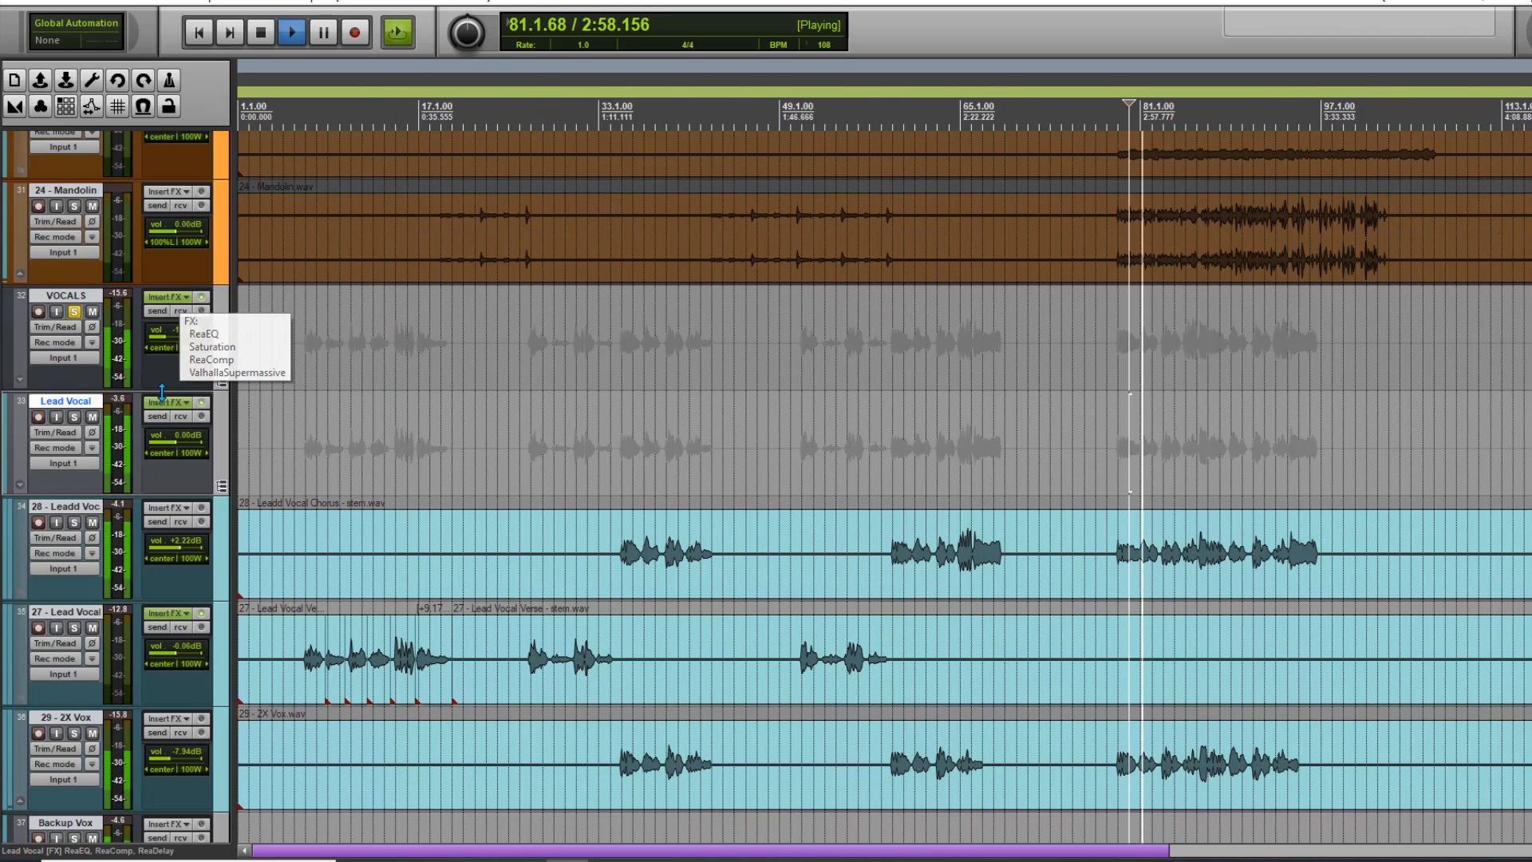
- Stop playback and add ValhallaSupermassive to the Backup Vox folder's effects chain
{"action": "scroll", "coordinate": [162, 391], "scroll_direction": "down", "scroll_amount": 5}
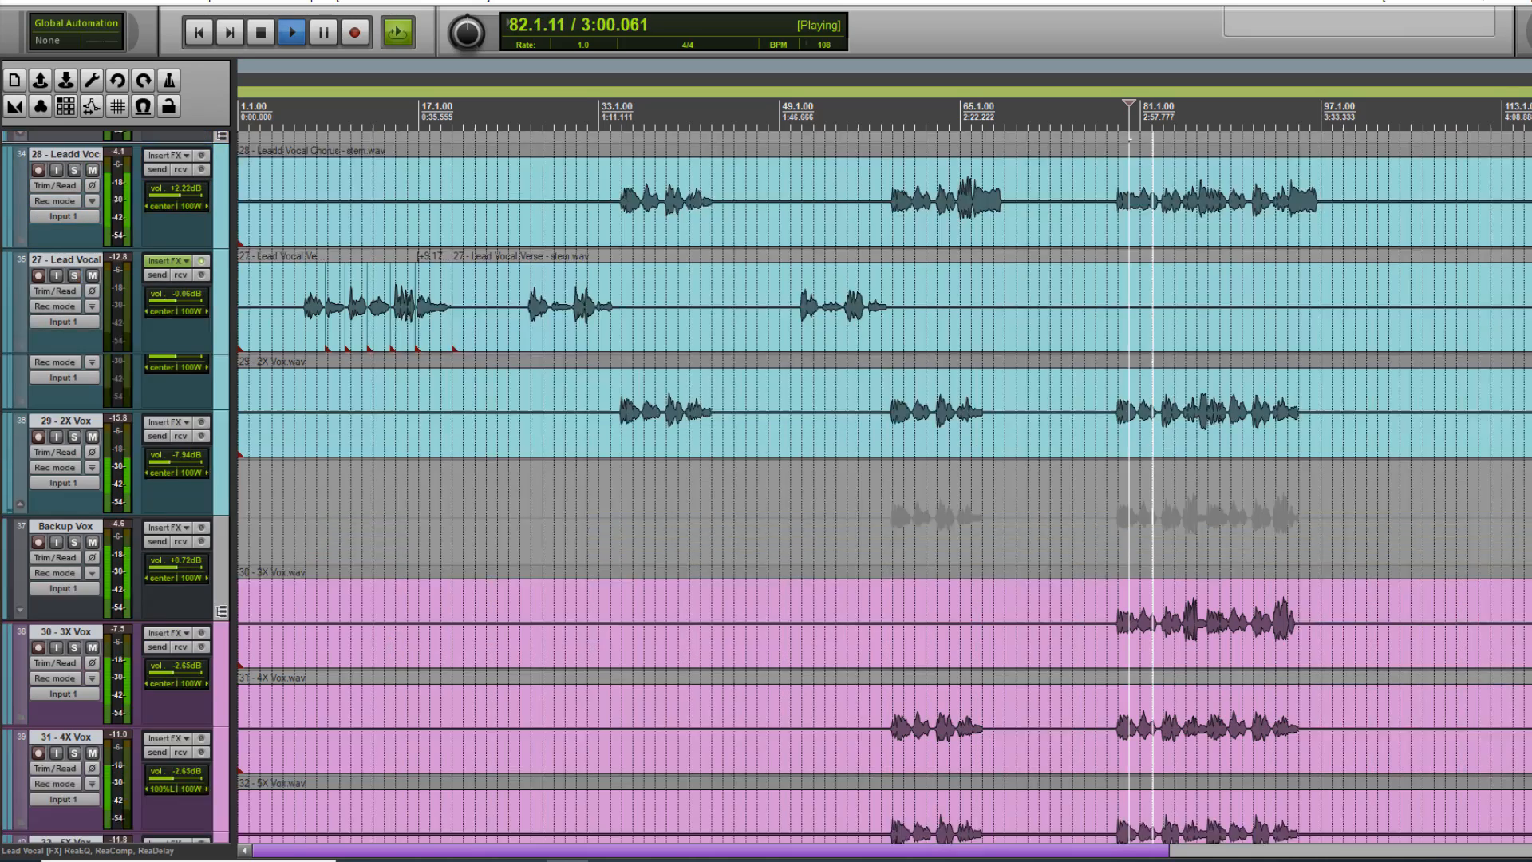
{"action": "scroll", "coordinate": [167, 319], "scroll_direction": "down", "scroll_amount": 3}
{"action": "key", "text": "space"}
{"action": "left_click", "coordinate": [168, 317]}
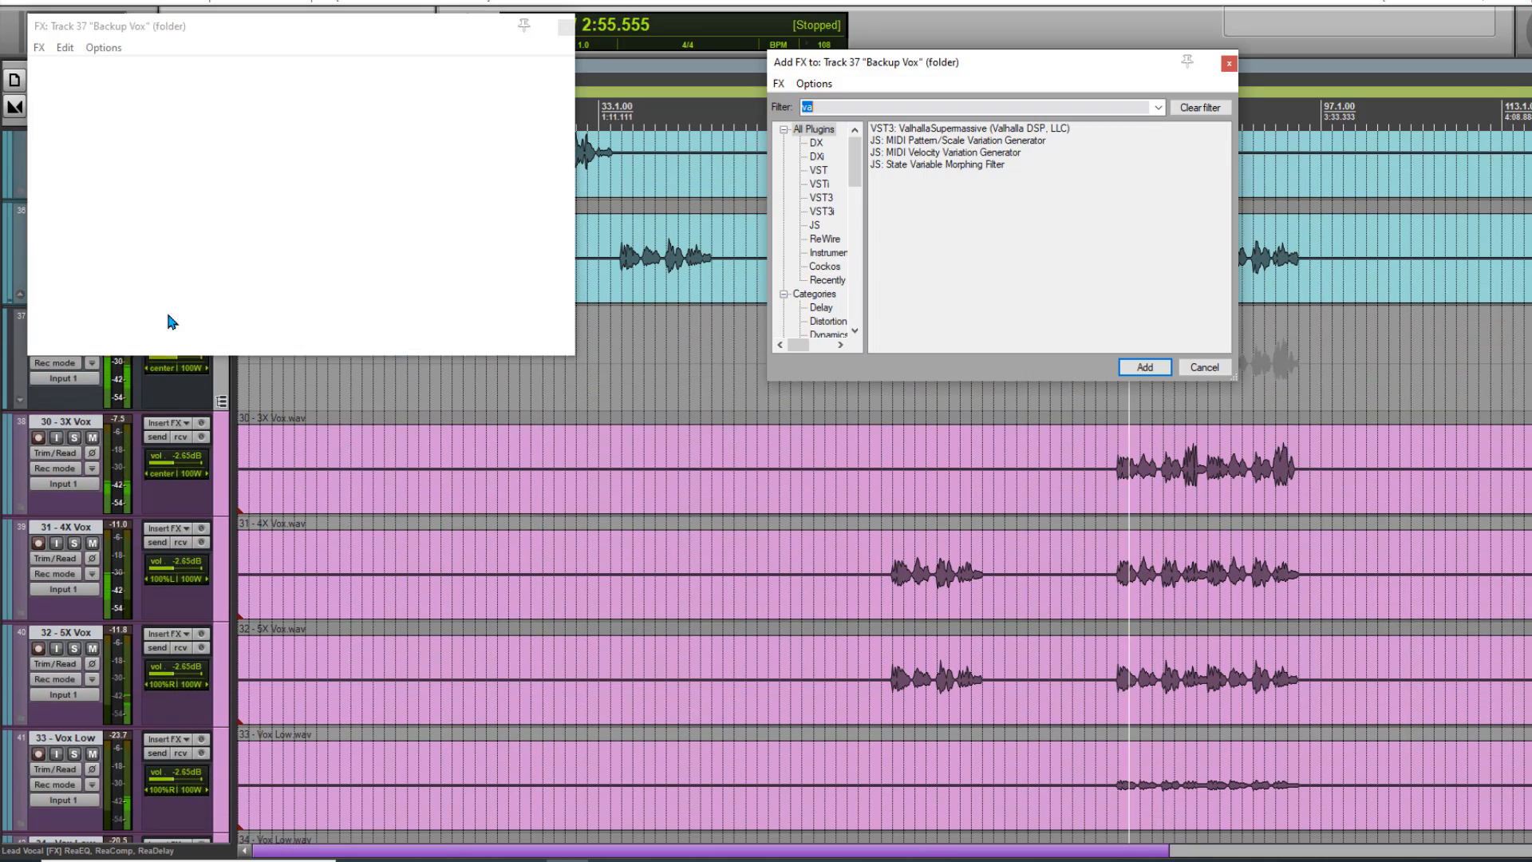
{"action": "double_click", "coordinate": [949, 129]}
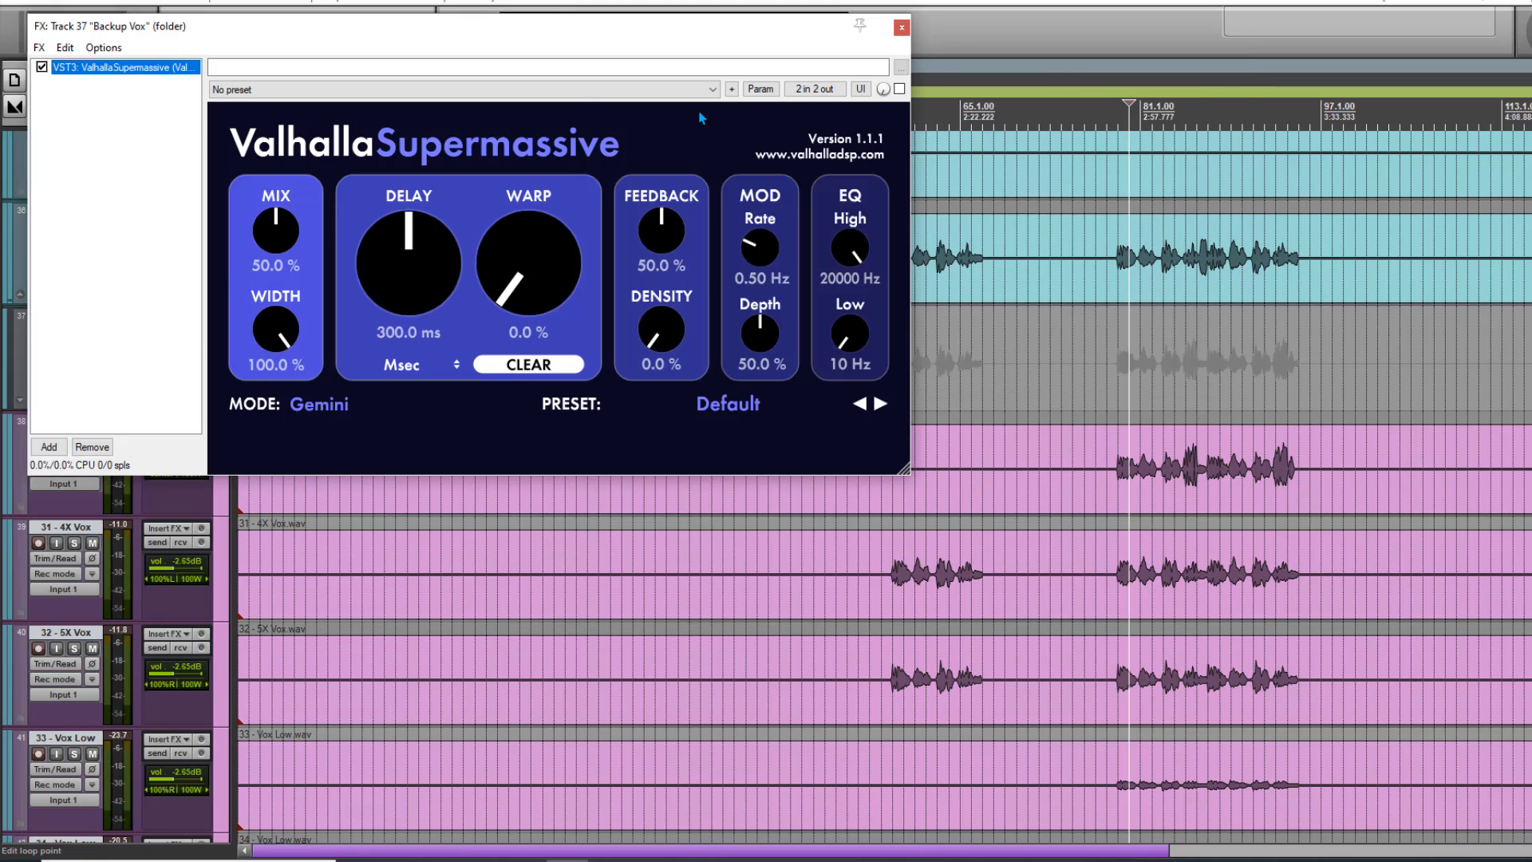
- Load the medium reverb preset Forward Reverb on Backup Vox and set EQ High to 6460 Hz and Low to 440 Hz
{"action": "left_click", "coordinate": [703, 399]}
{"action": "mouse_move", "coordinate": [750, 596]}
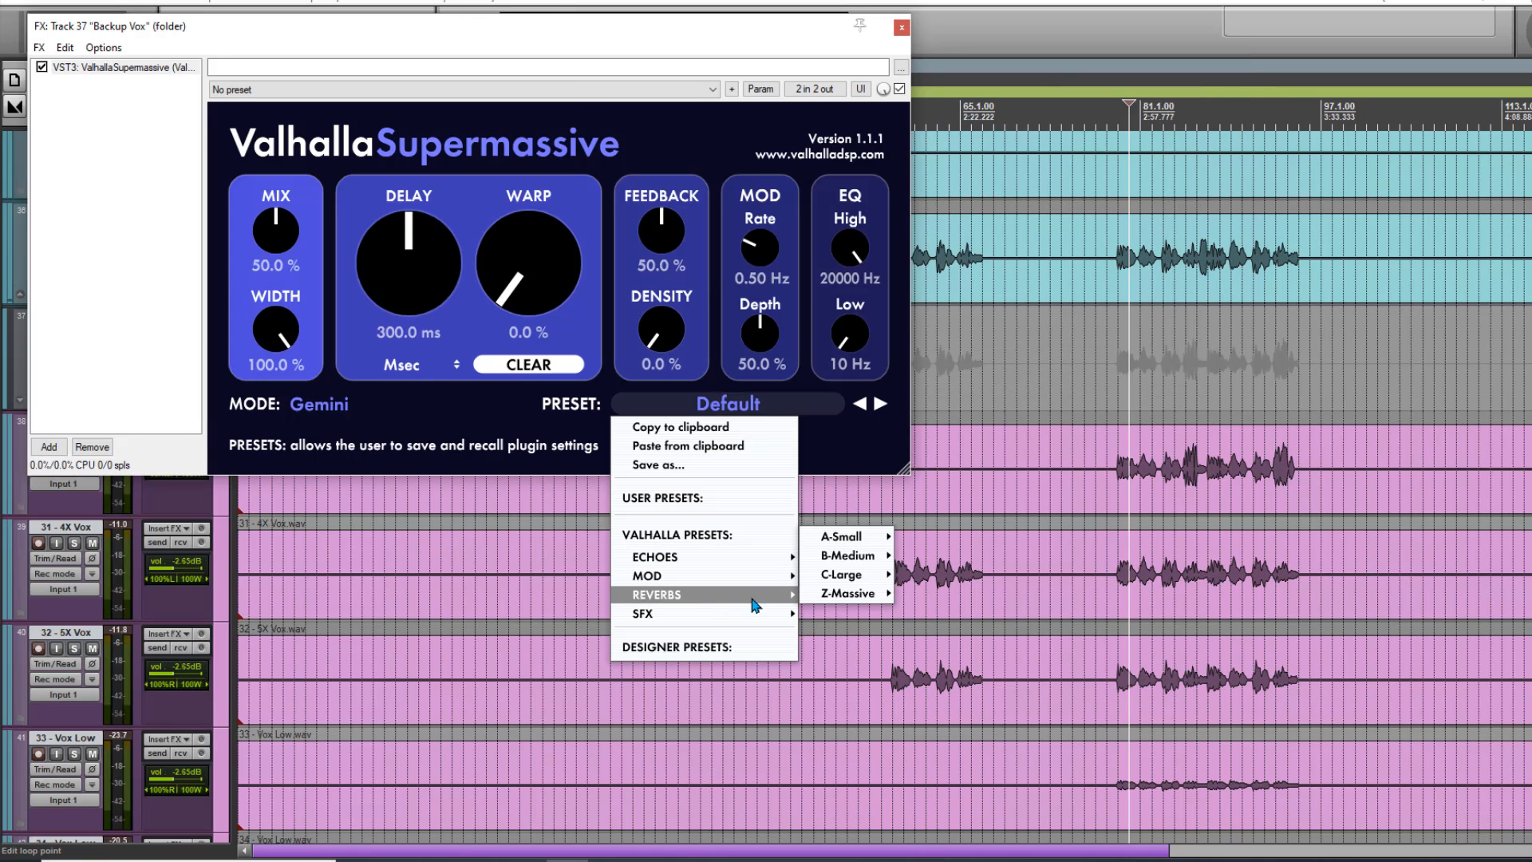
{"action": "mouse_move", "coordinate": [849, 555]}
{"action": "left_click", "coordinate": [962, 480]}
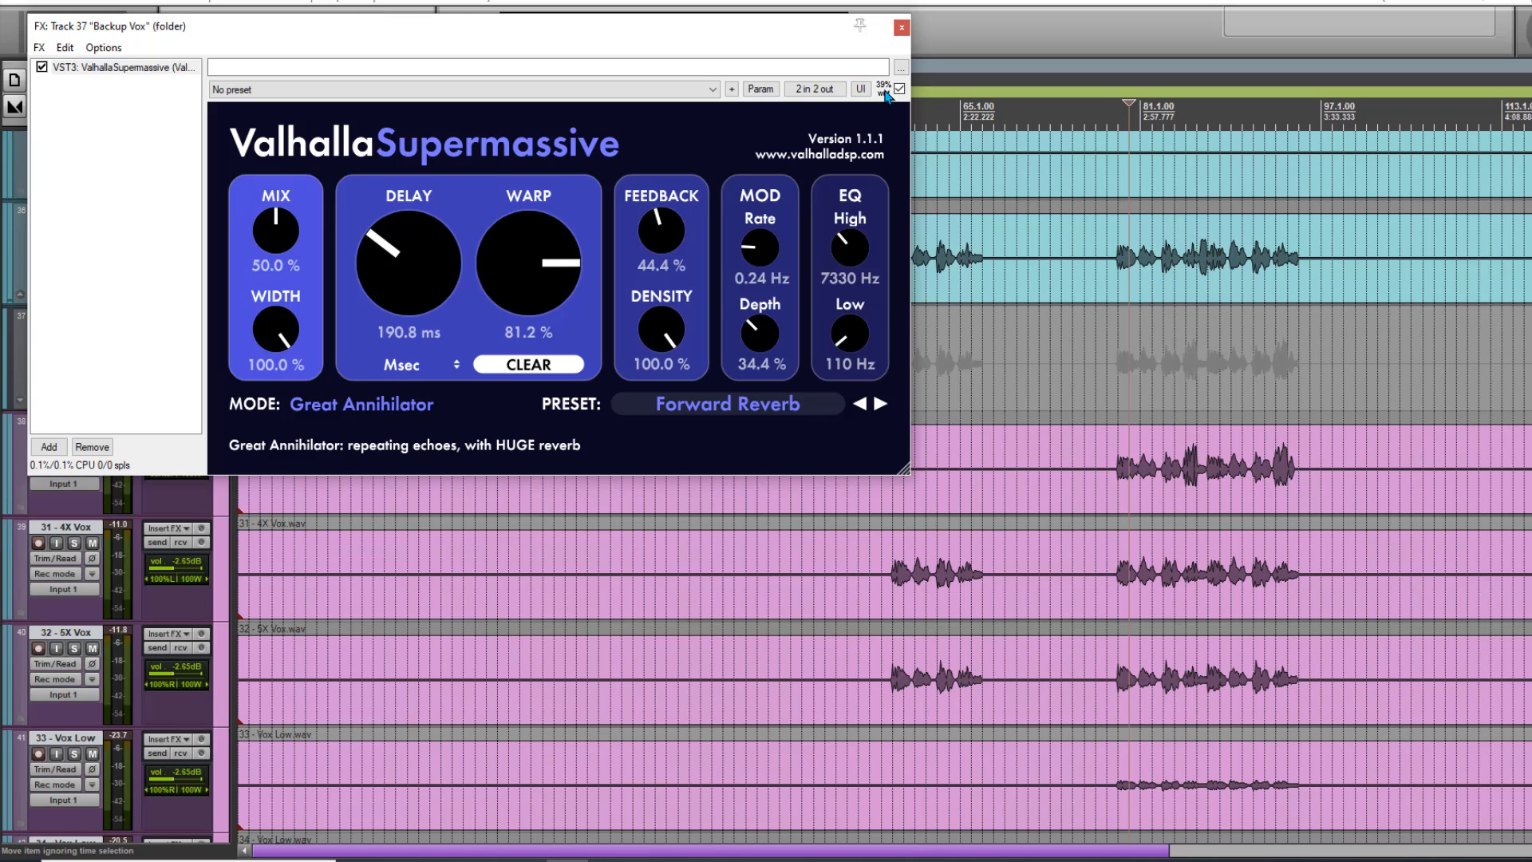
{"action": "left_click_drag", "start_coordinate": [848, 243], "coordinate": [868, 279]}
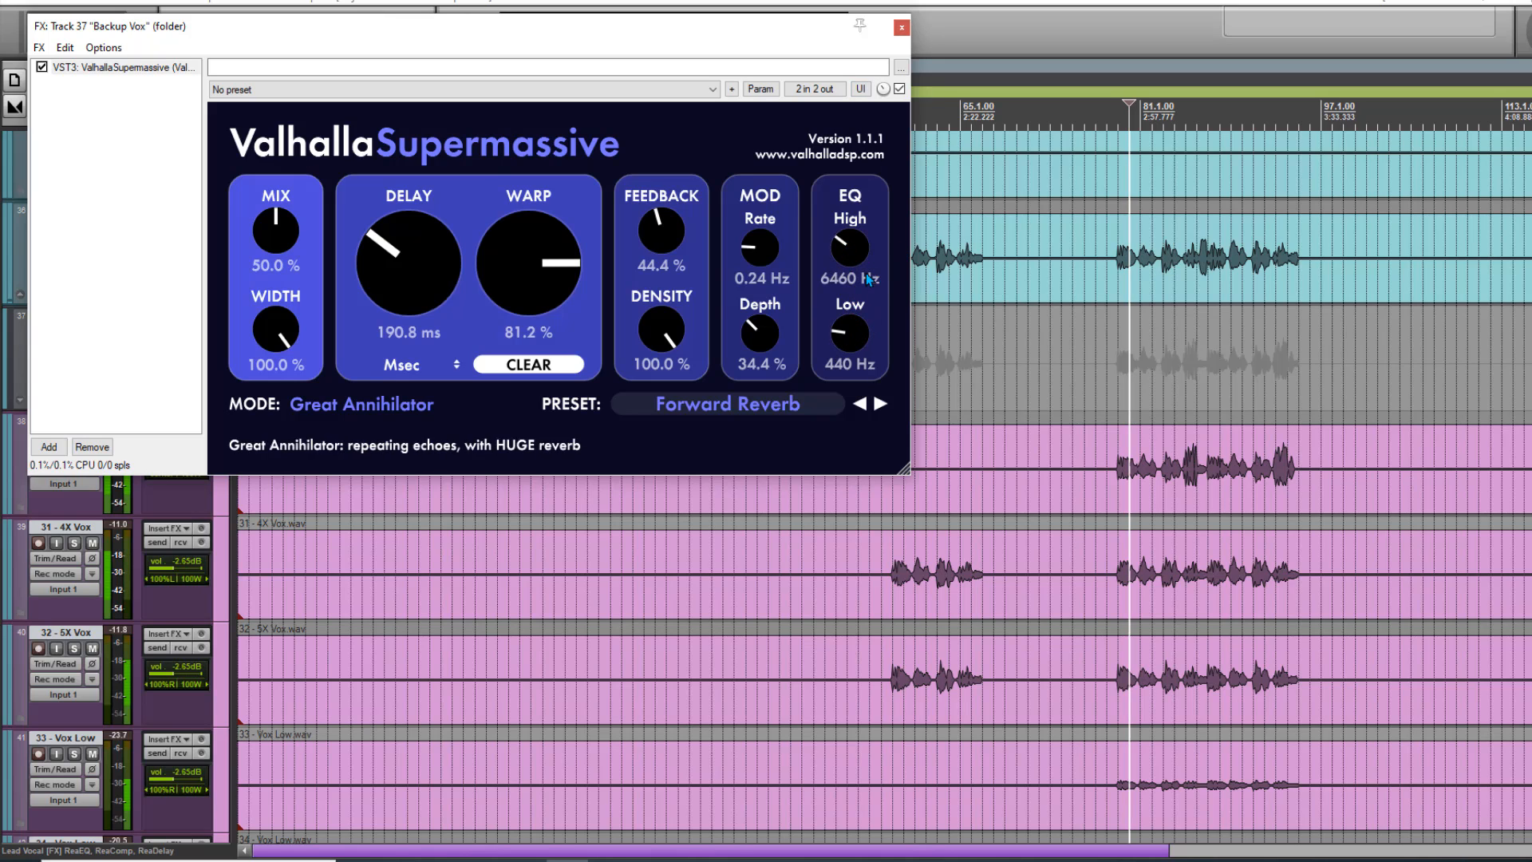
- Audition Backup Vox in solo, set its reverb delay to 116.4 ms and overall wet mix to about 28%, then unsolo it
{"action": "left_click", "coordinate": [897, 29]}
{"action": "left_click", "coordinate": [74, 331]}
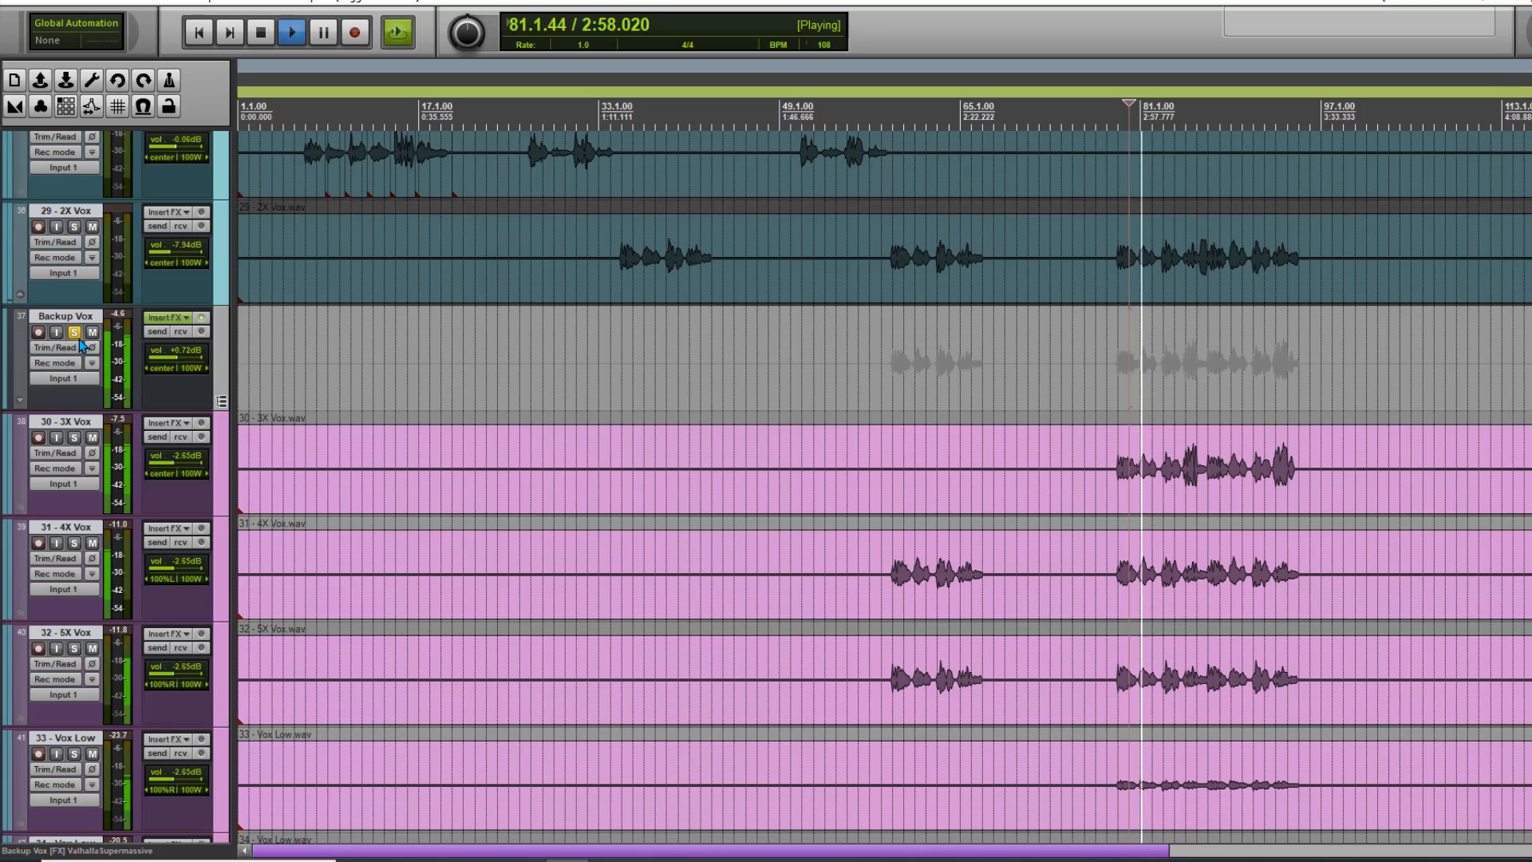
{"action": "left_click", "coordinate": [180, 320]}
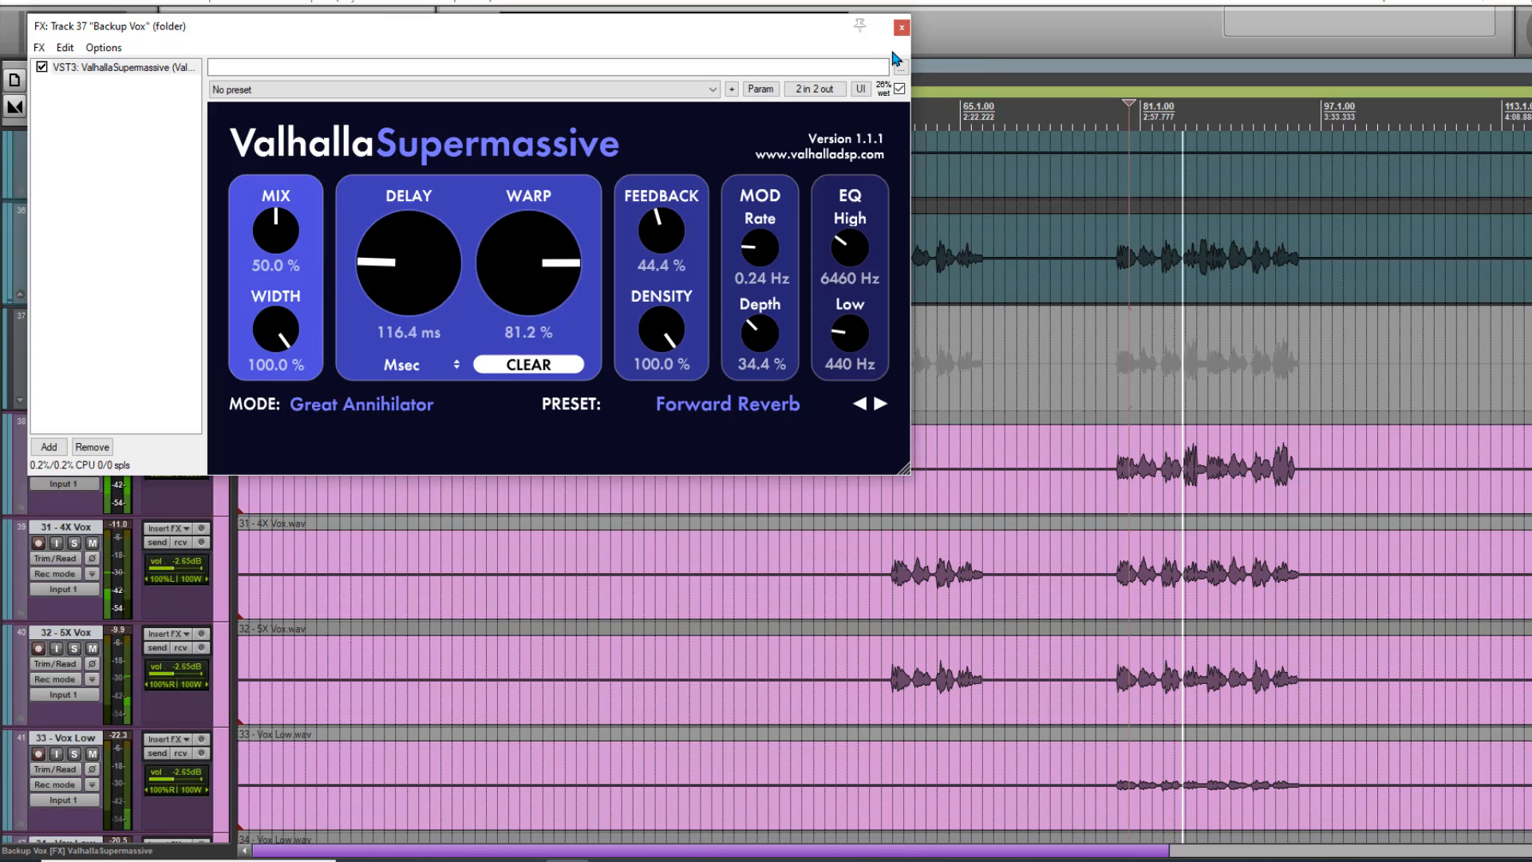
{"action": "left_click", "coordinate": [902, 27]}
{"action": "left_click", "coordinate": [75, 332]}
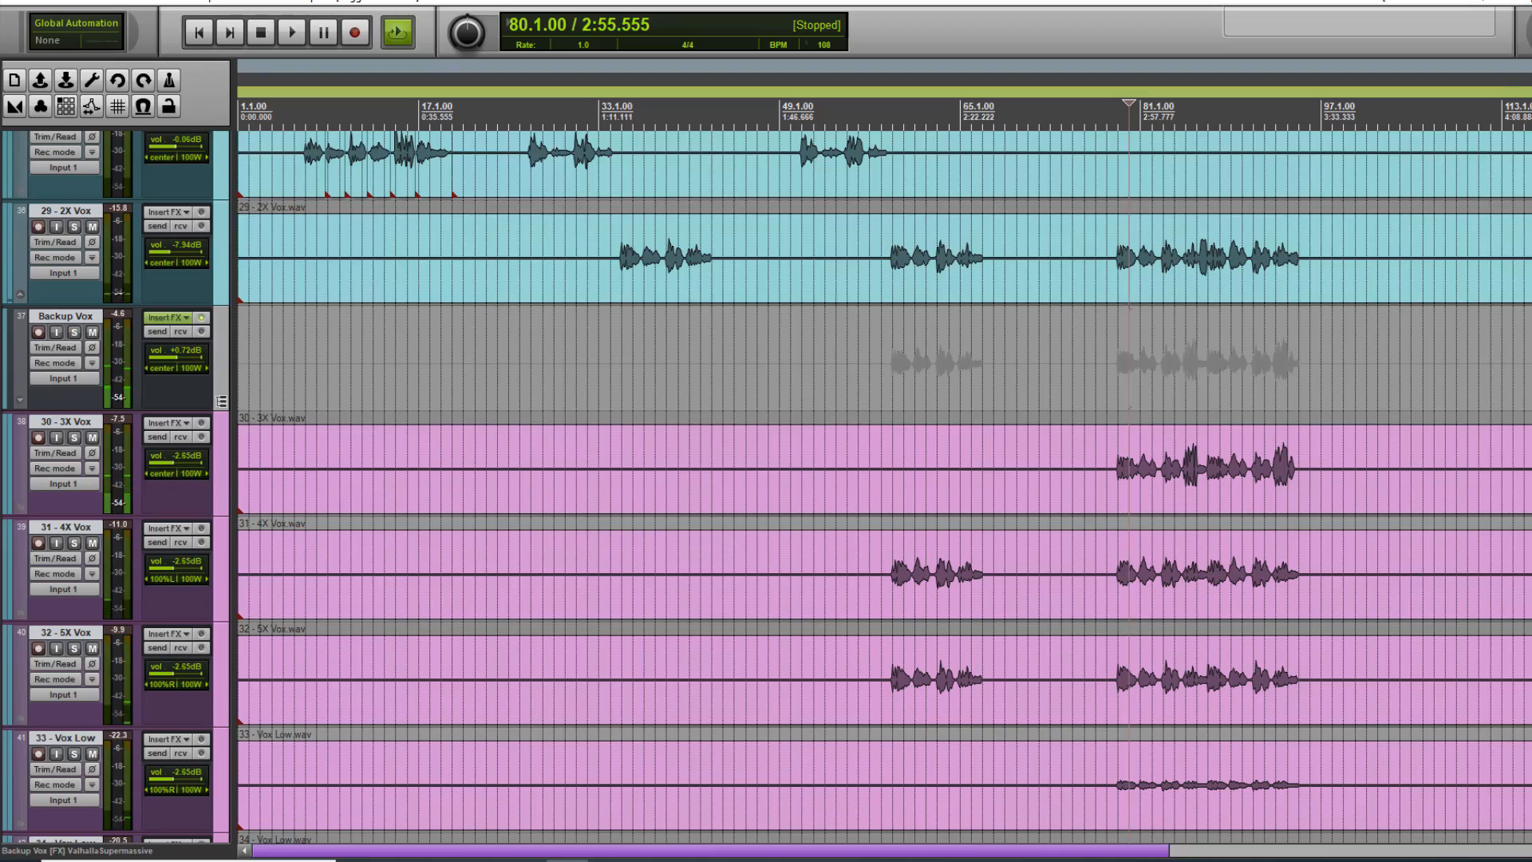
- Play the last chorus from just before 81.1.00 and unsolo the VOCALS folder to hear the full mix
{"action": "left_click", "coordinate": [1531, 676]}
{"action": "scroll", "coordinate": [1531, 638], "scroll_direction": "up", "scroll_amount": 8}
{"action": "scroll", "coordinate": [1098, 448], "scroll_direction": "down", "scroll_amount": 3}
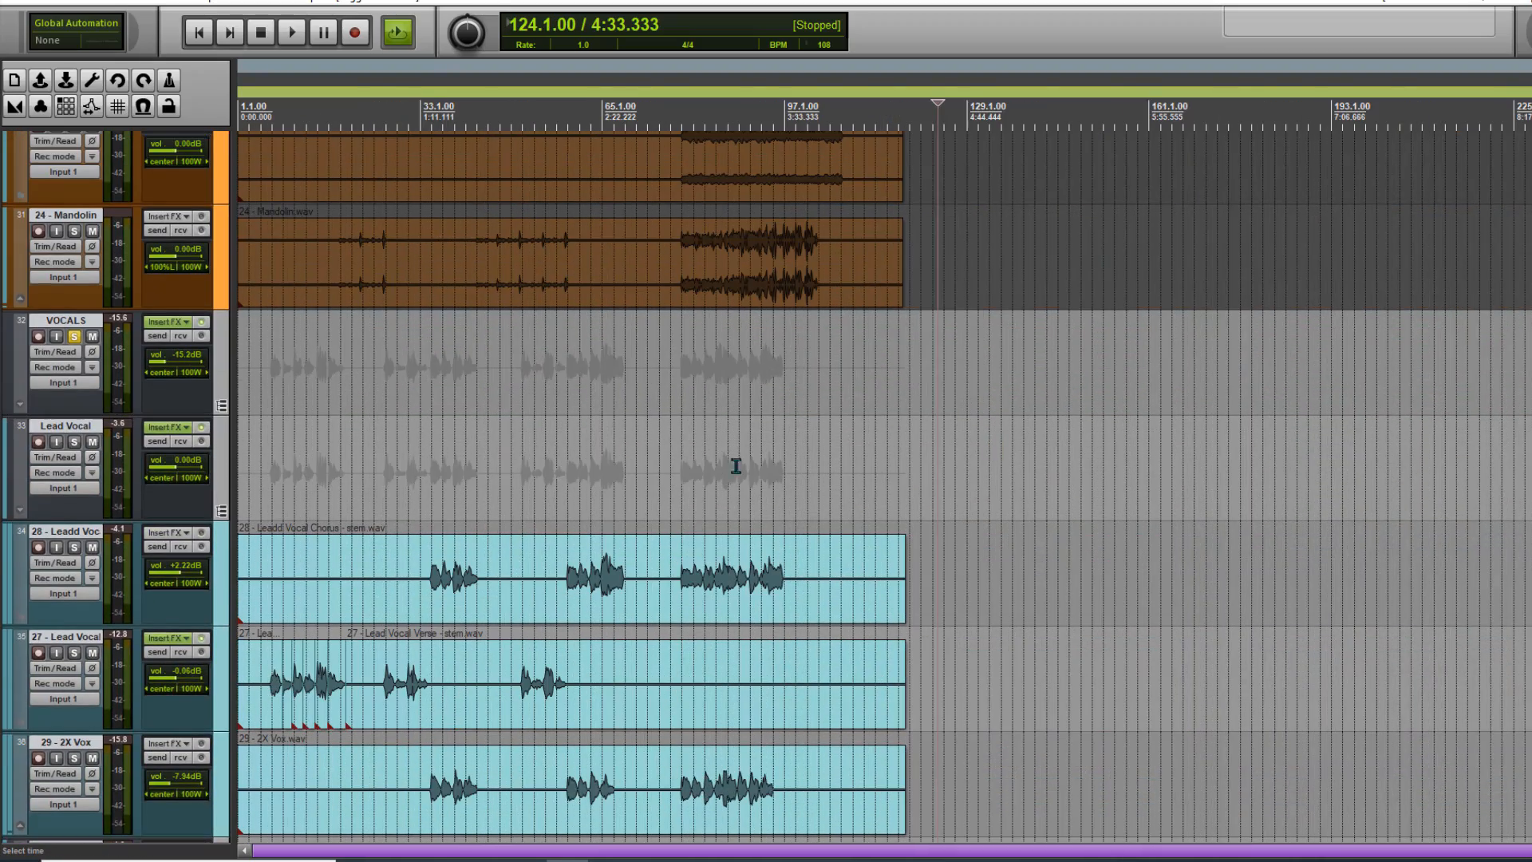
{"action": "left_click", "coordinate": [692, 479]}
{"action": "key", "text": "space"}
{"action": "scroll", "coordinate": [500, 428], "scroll_direction": "up", "scroll_amount": 2}
{"action": "left_click", "coordinate": [75, 337]}
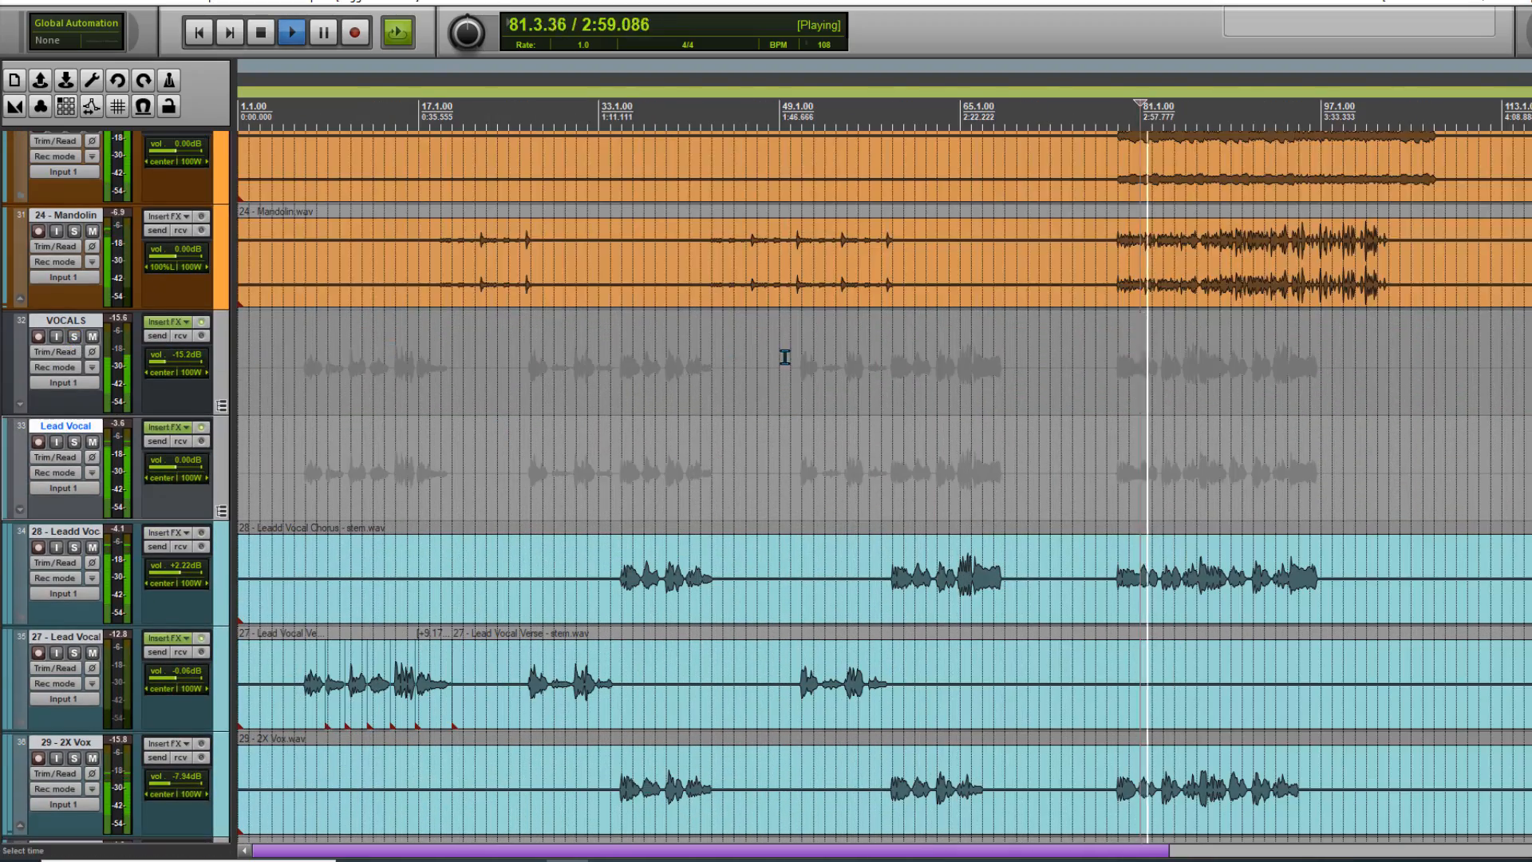
{"action": "scroll", "coordinate": [778, 356], "scroll_direction": "down", "scroll_amount": 2}
{"action": "scroll", "coordinate": [589, 361], "scroll_direction": "up", "scroll_amount": 2}
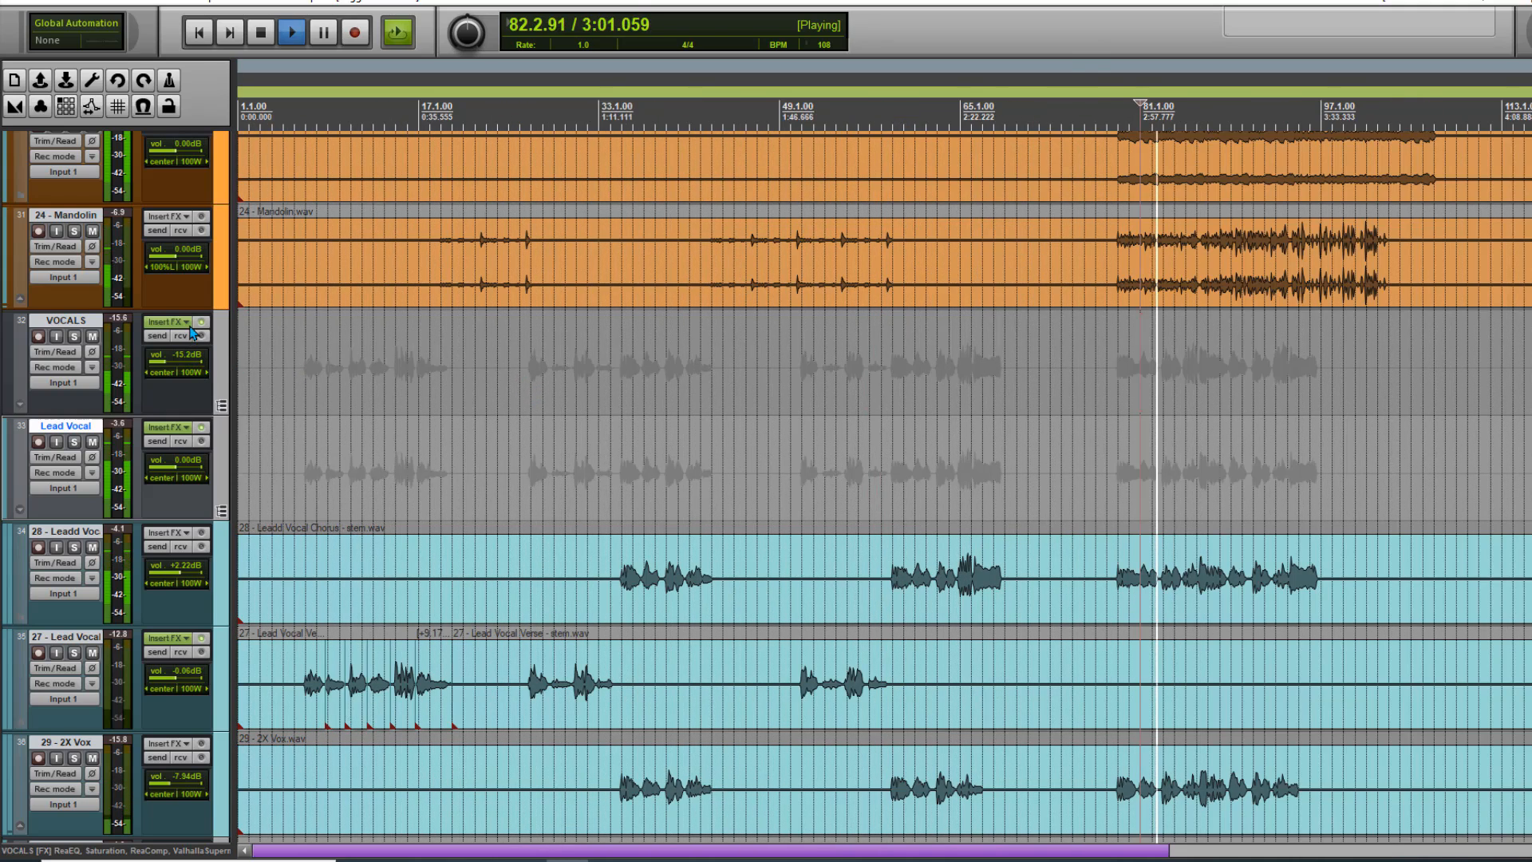
- Raise the Lead Vocal folder's volume to about +3.76 dB and the VOCALS folder's volume to about -13.7 dB
{"action": "left_click", "coordinate": [189, 324]}
{"action": "left_click", "coordinate": [1081, 74]}
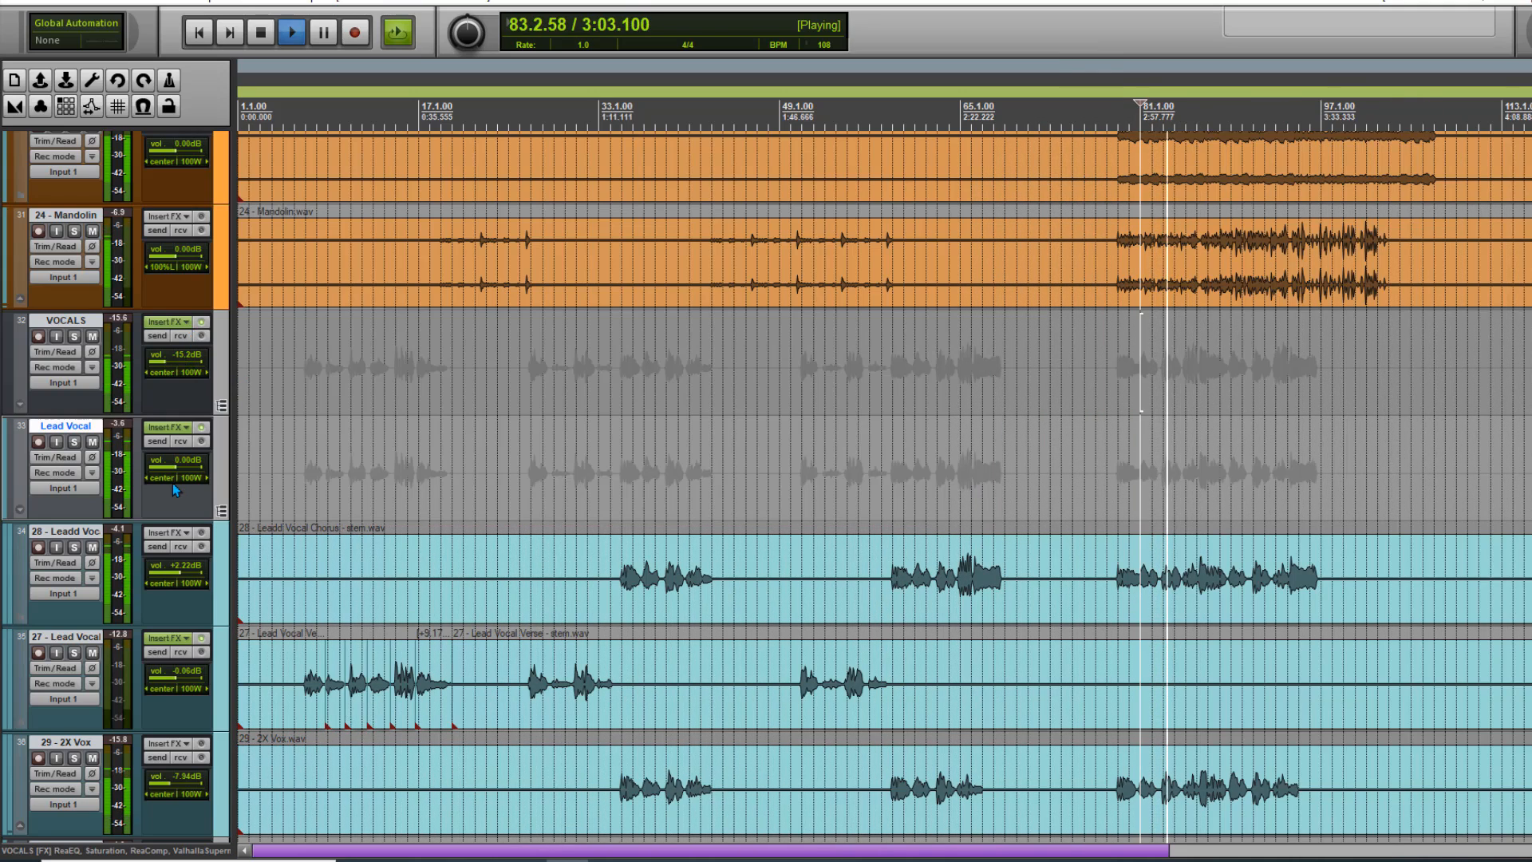
{"action": "left_click_drag", "start_coordinate": [175, 466], "coordinate": [187, 465]}
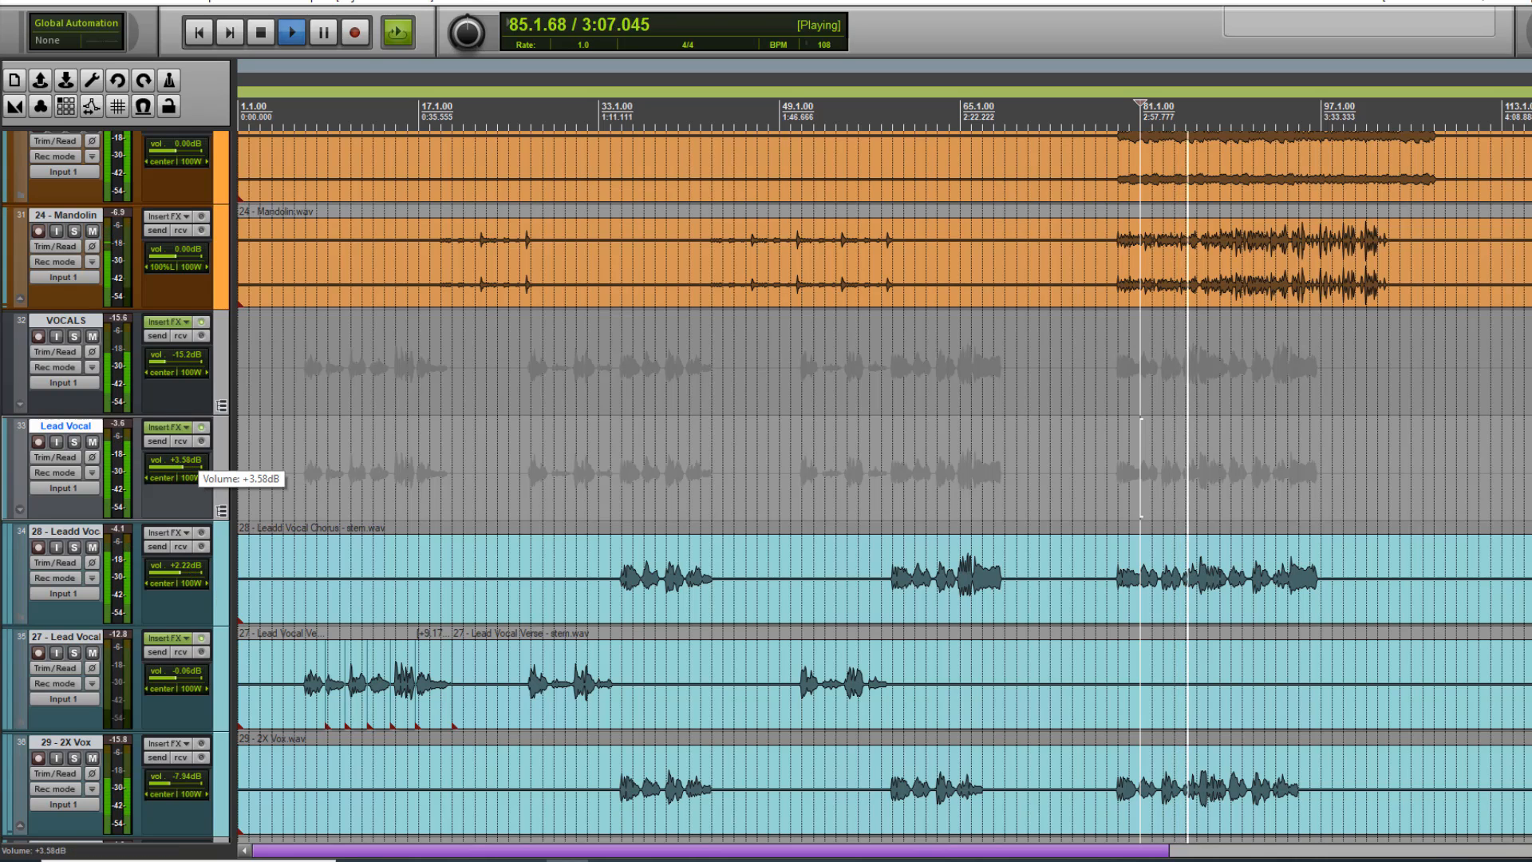
{"action": "scroll", "coordinate": [735, 414], "scroll_direction": "down", "scroll_amount": 3}
{"action": "left_click_drag", "start_coordinate": [179, 361], "coordinate": [182, 360]}
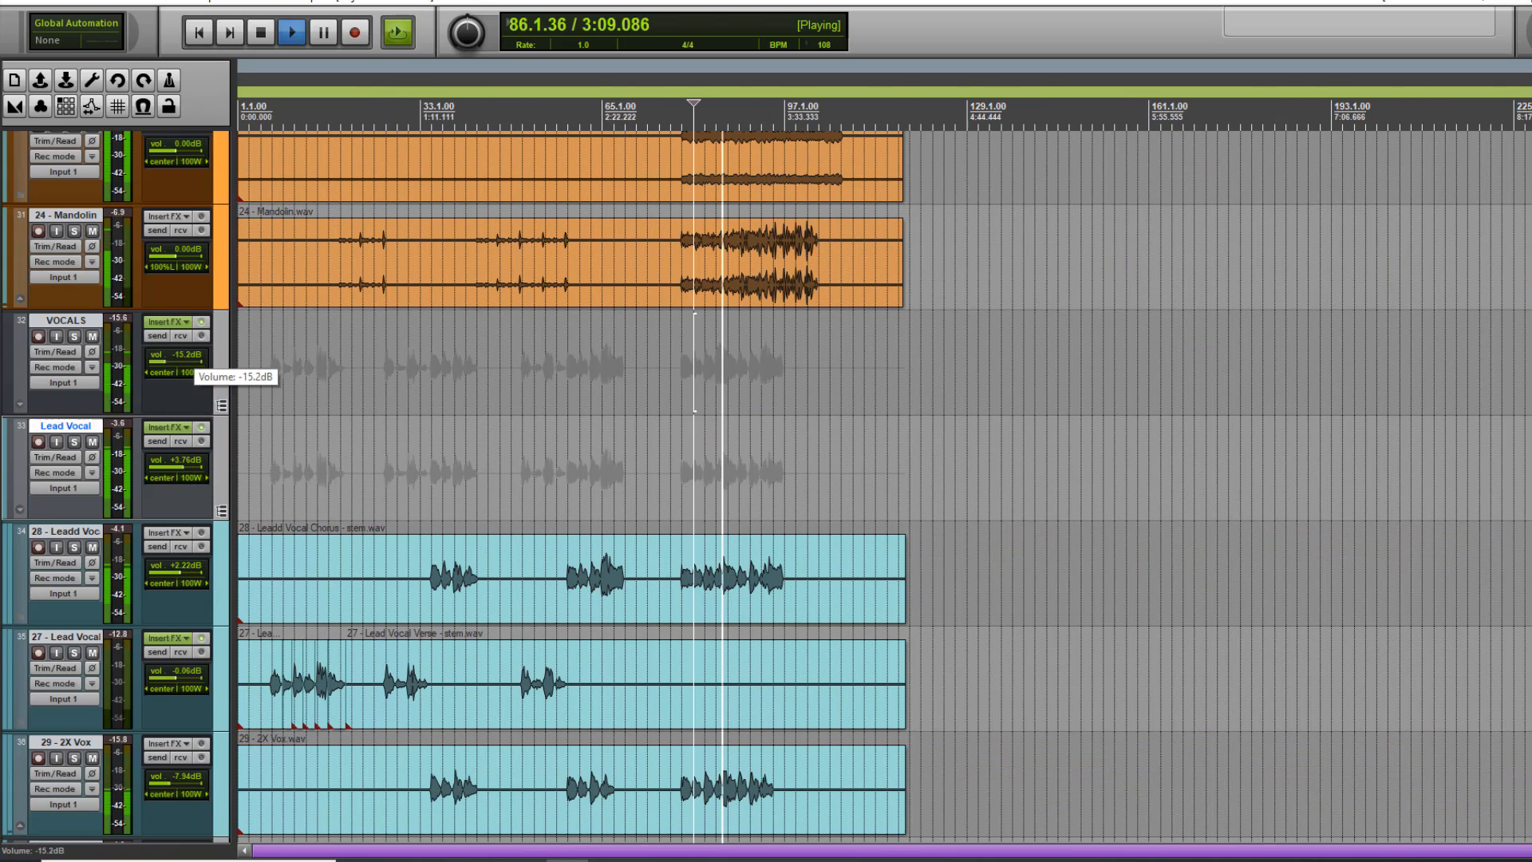
- Set the ReaComp threshold on the VOCALS folder to about -15.7 dB and close its effects chain
{"action": "left_click", "coordinate": [179, 329]}
{"action": "left_click", "coordinate": [283, 141]}
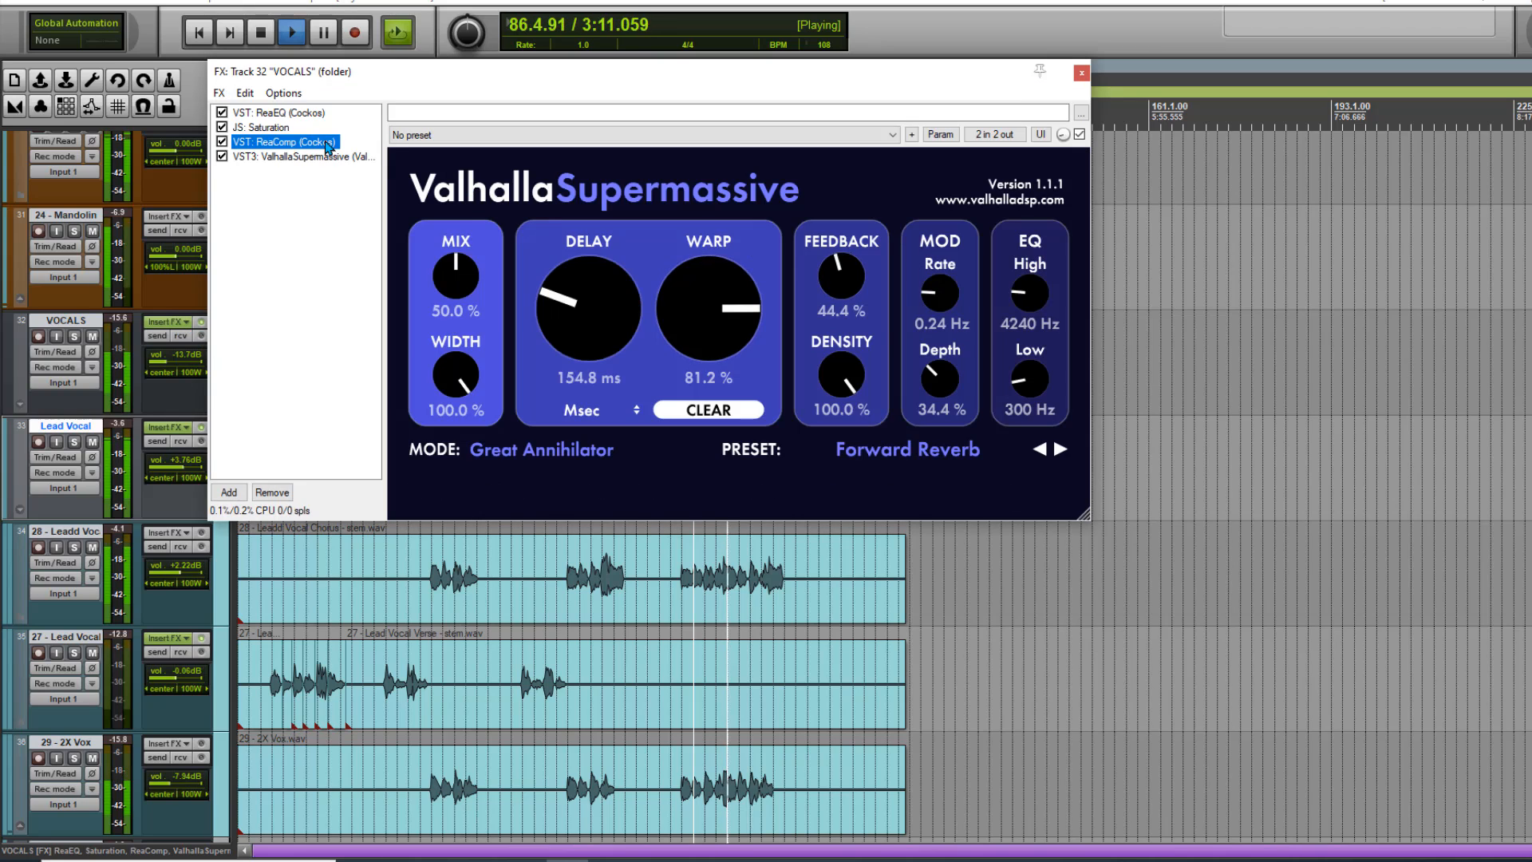
{"action": "left_click", "coordinate": [411, 283]}
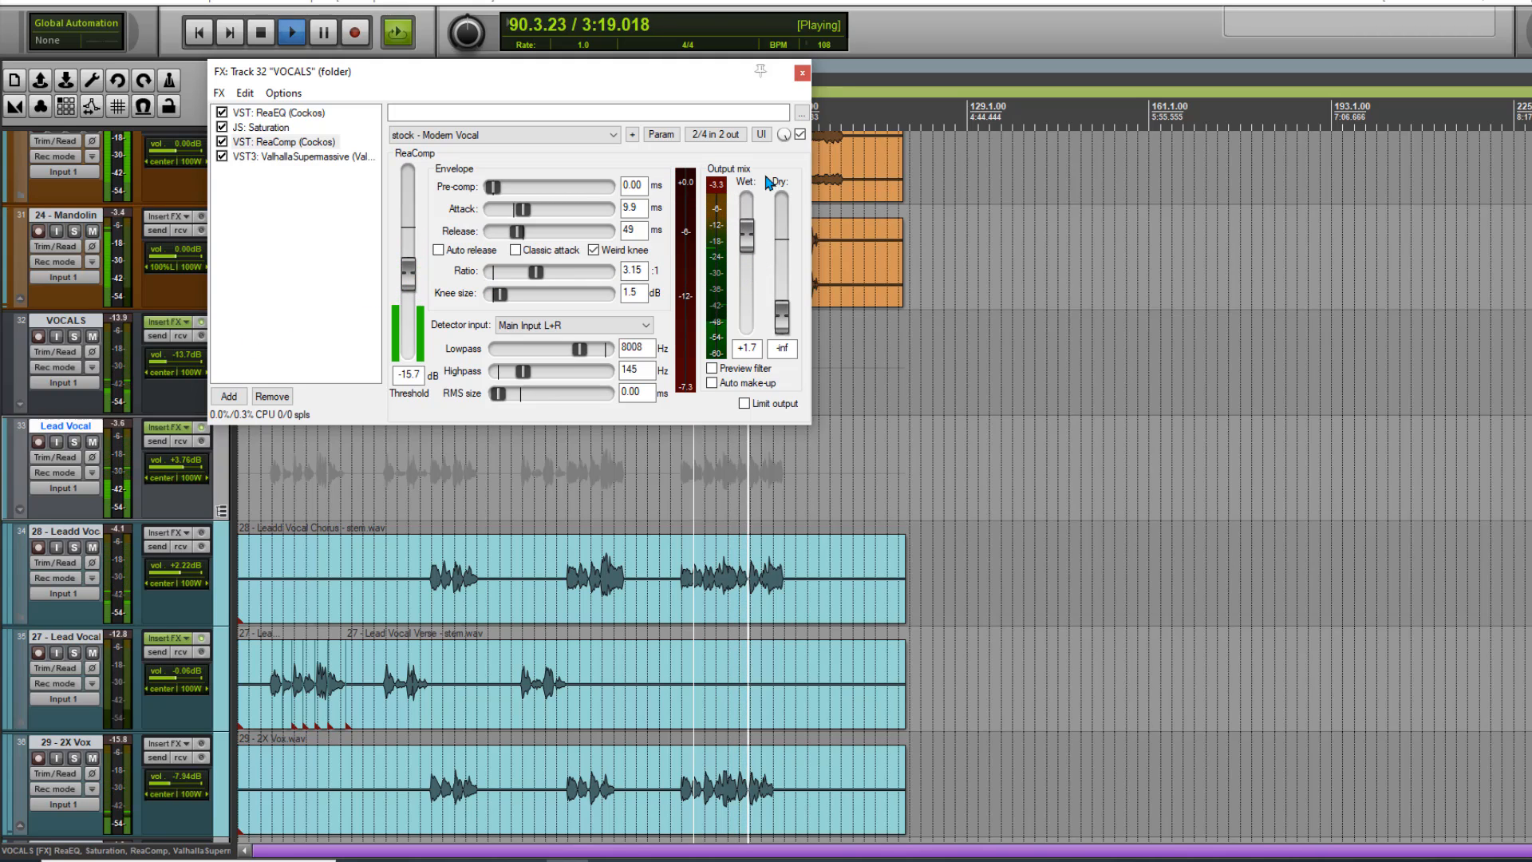
{"action": "left_click", "coordinate": [802, 73]}
- Play the first verse from about 6.4.00 to check the vocals in the full mix, then stop playback
{"action": "scroll", "coordinate": [452, 390], "scroll_direction": "down", "scroll_amount": 1}
{"action": "scroll", "coordinate": [359, 454], "scroll_direction": "up", "scroll_amount": 2}
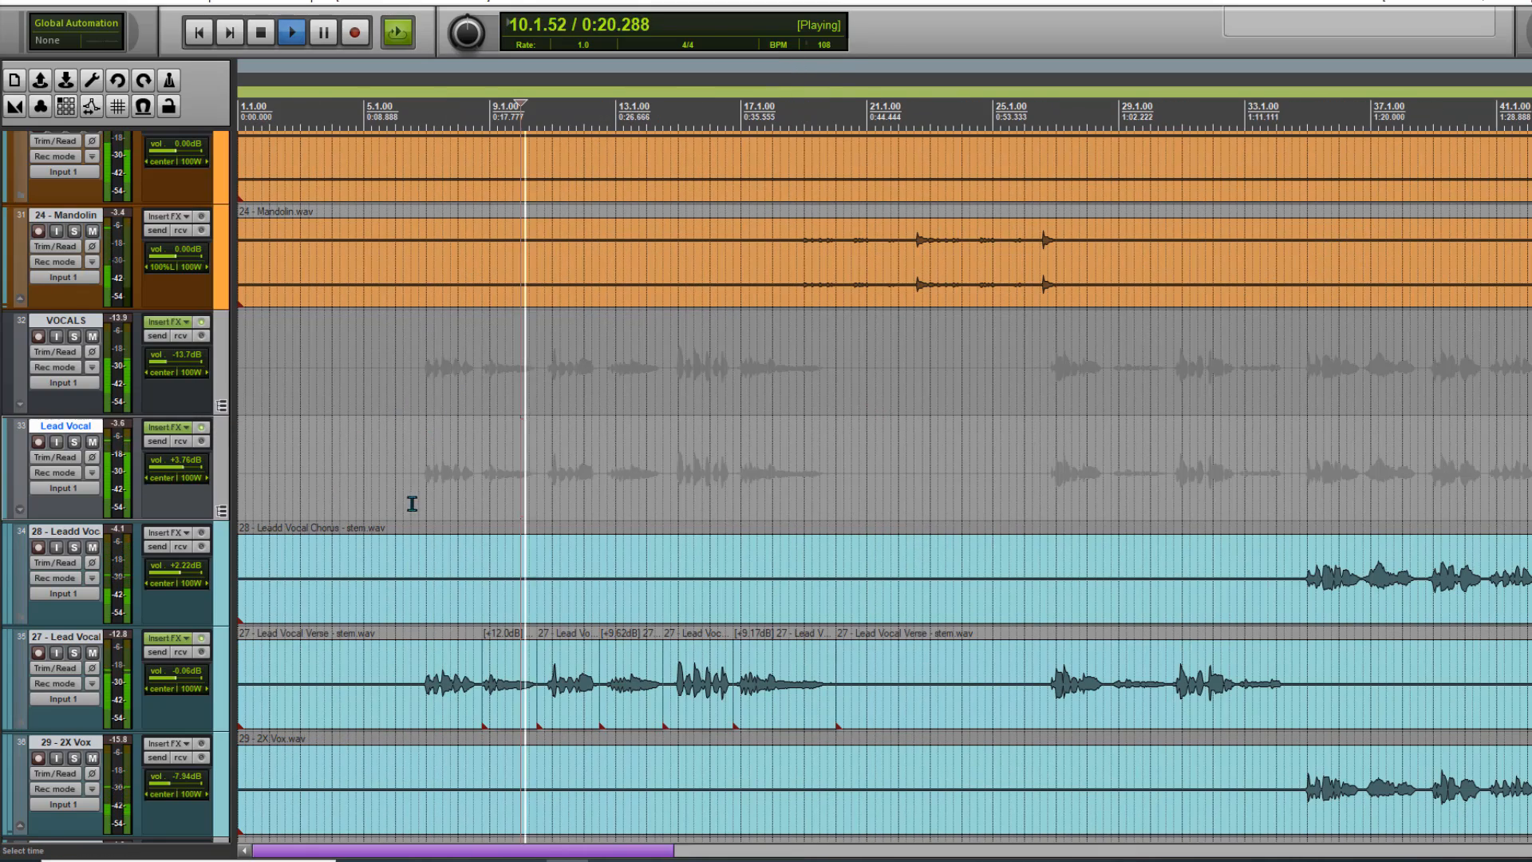
{"action": "left_click", "coordinate": [412, 504]}
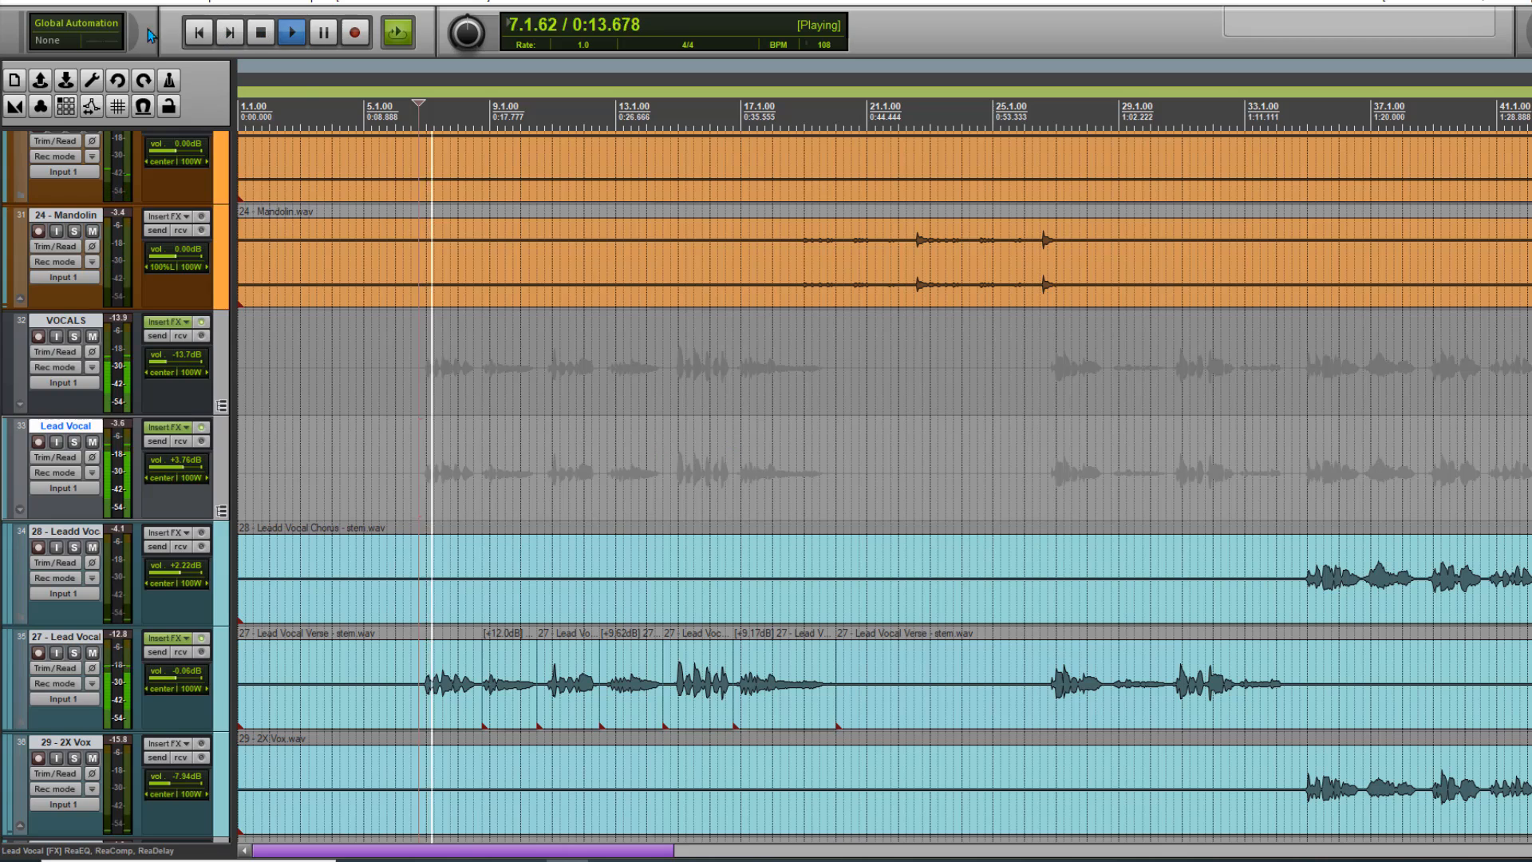
{"action": "left_click", "coordinate": [22, 1]}
{"action": "left_click", "coordinate": [39, 74]}
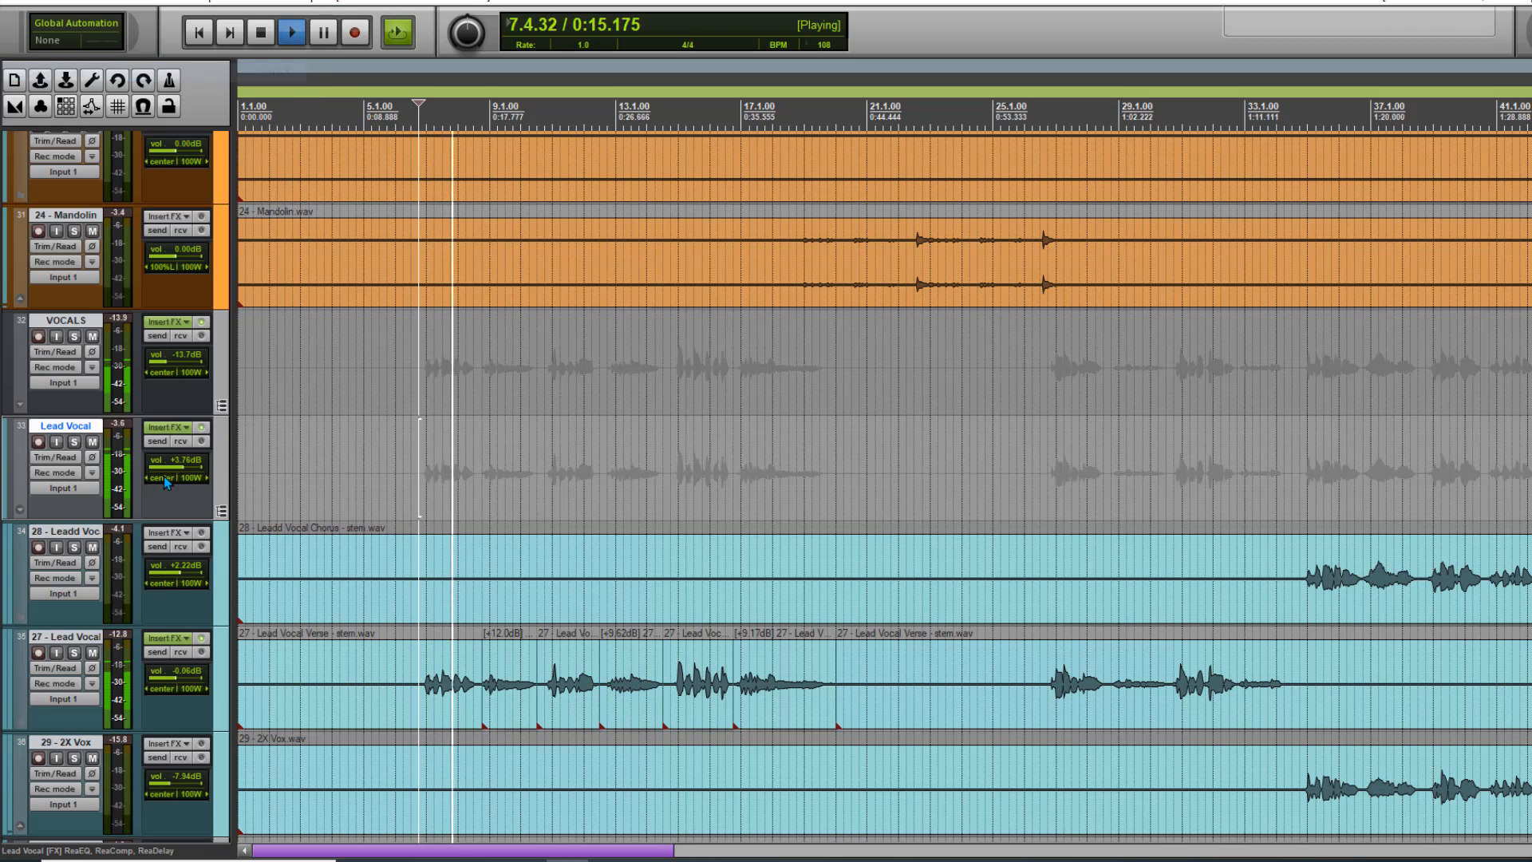
{"action": "key", "text": "space"}
- Lower tracks 28, 27 and 29 in the Lead Vocal folder together, to -1.20, -3.48 and -11.3 dB
{"action": "left_click", "coordinate": [220, 596]}
{"action": "scroll", "coordinate": [748, 446], "scroll_direction": "down", "scroll_amount": 3}
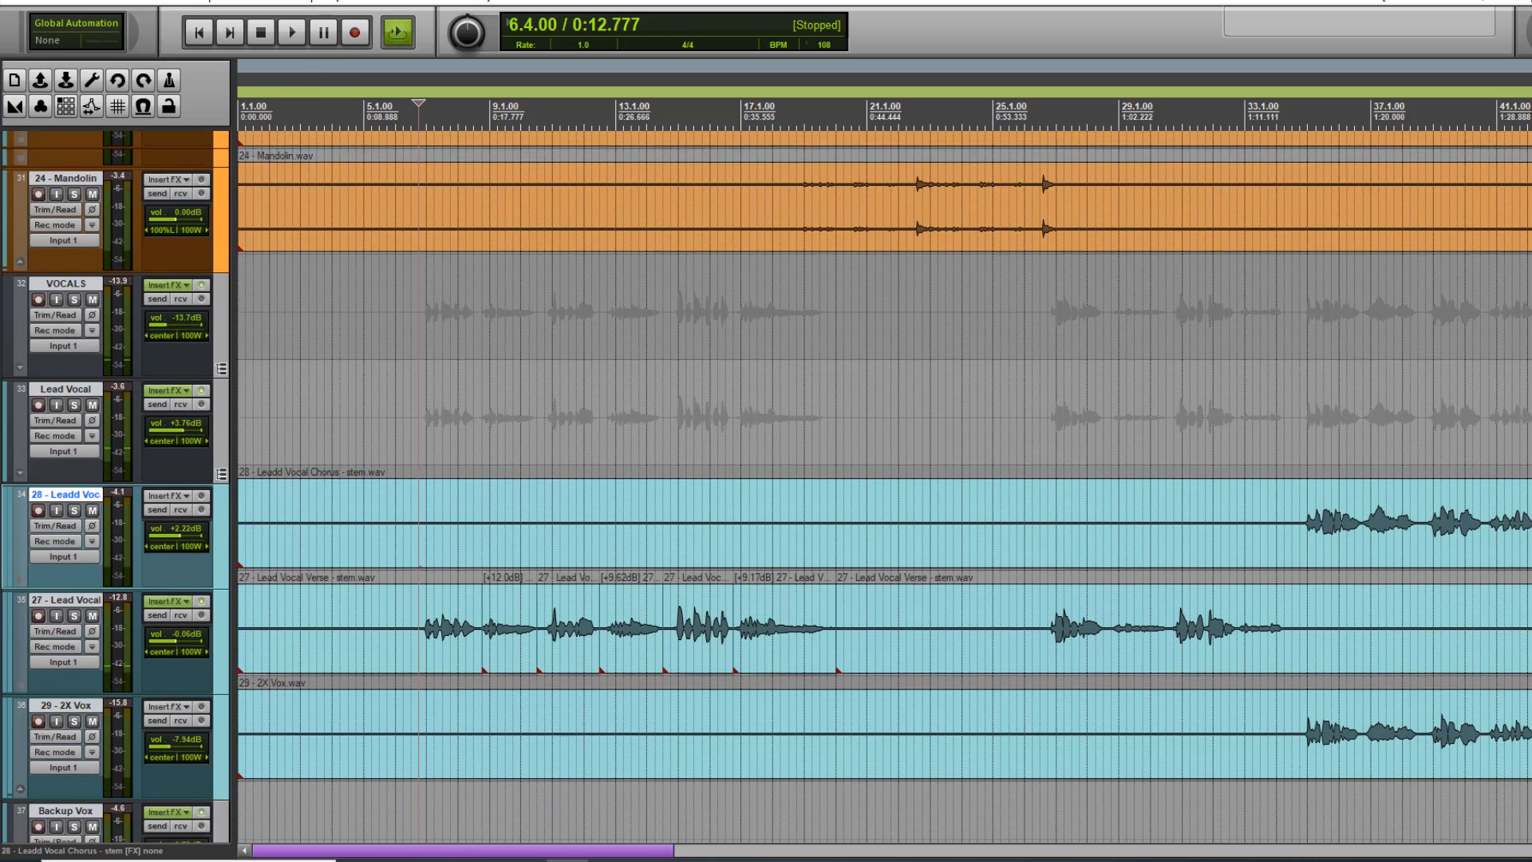
{"action": "left_click", "coordinate": [221, 271]}
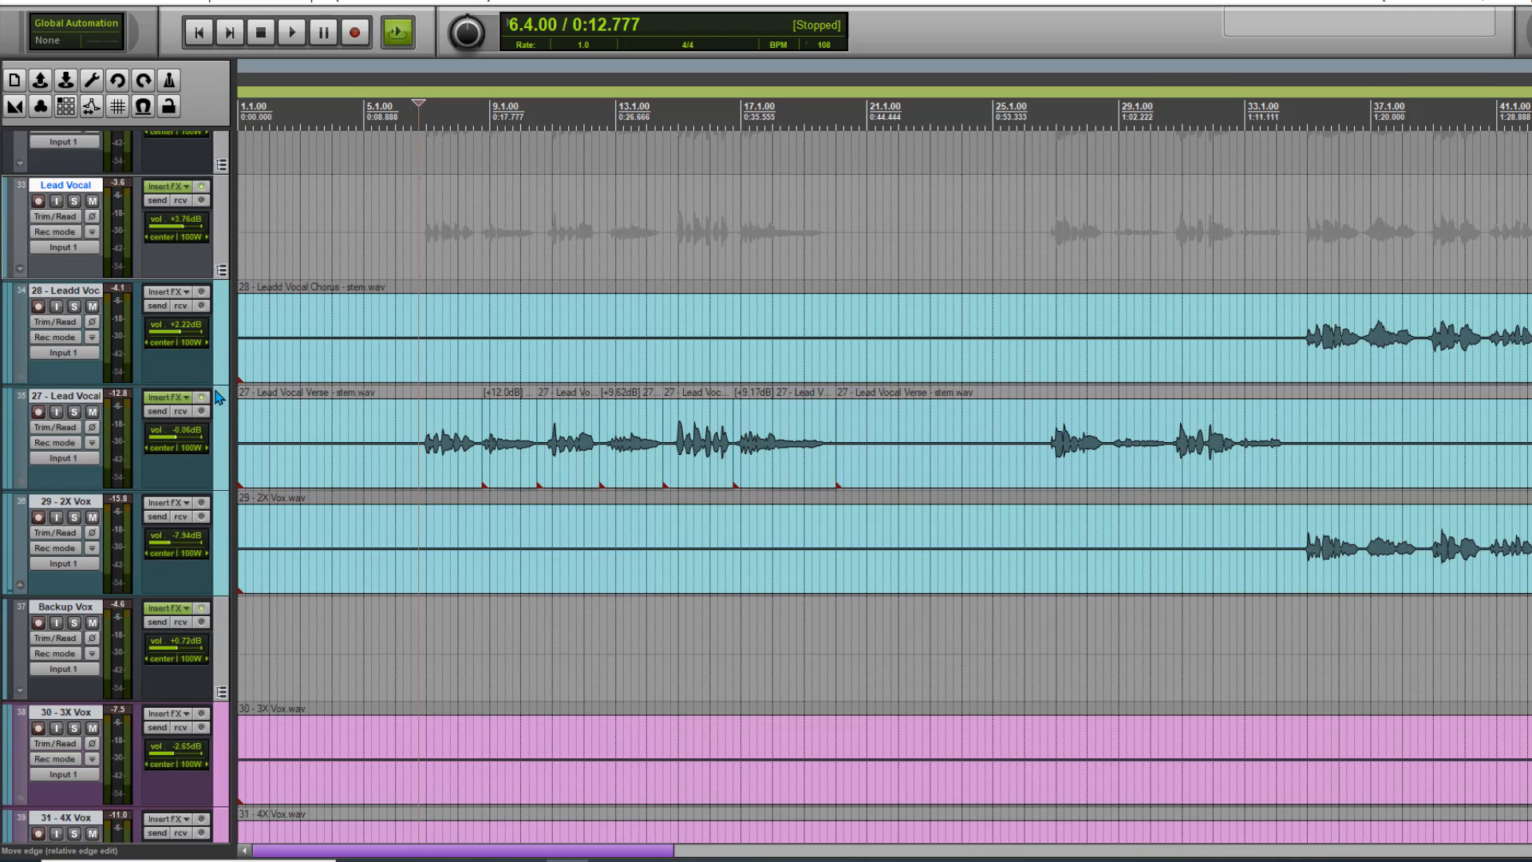
{"action": "left_click", "coordinate": [221, 657]}
{"action": "left_click", "coordinate": [218, 619]}
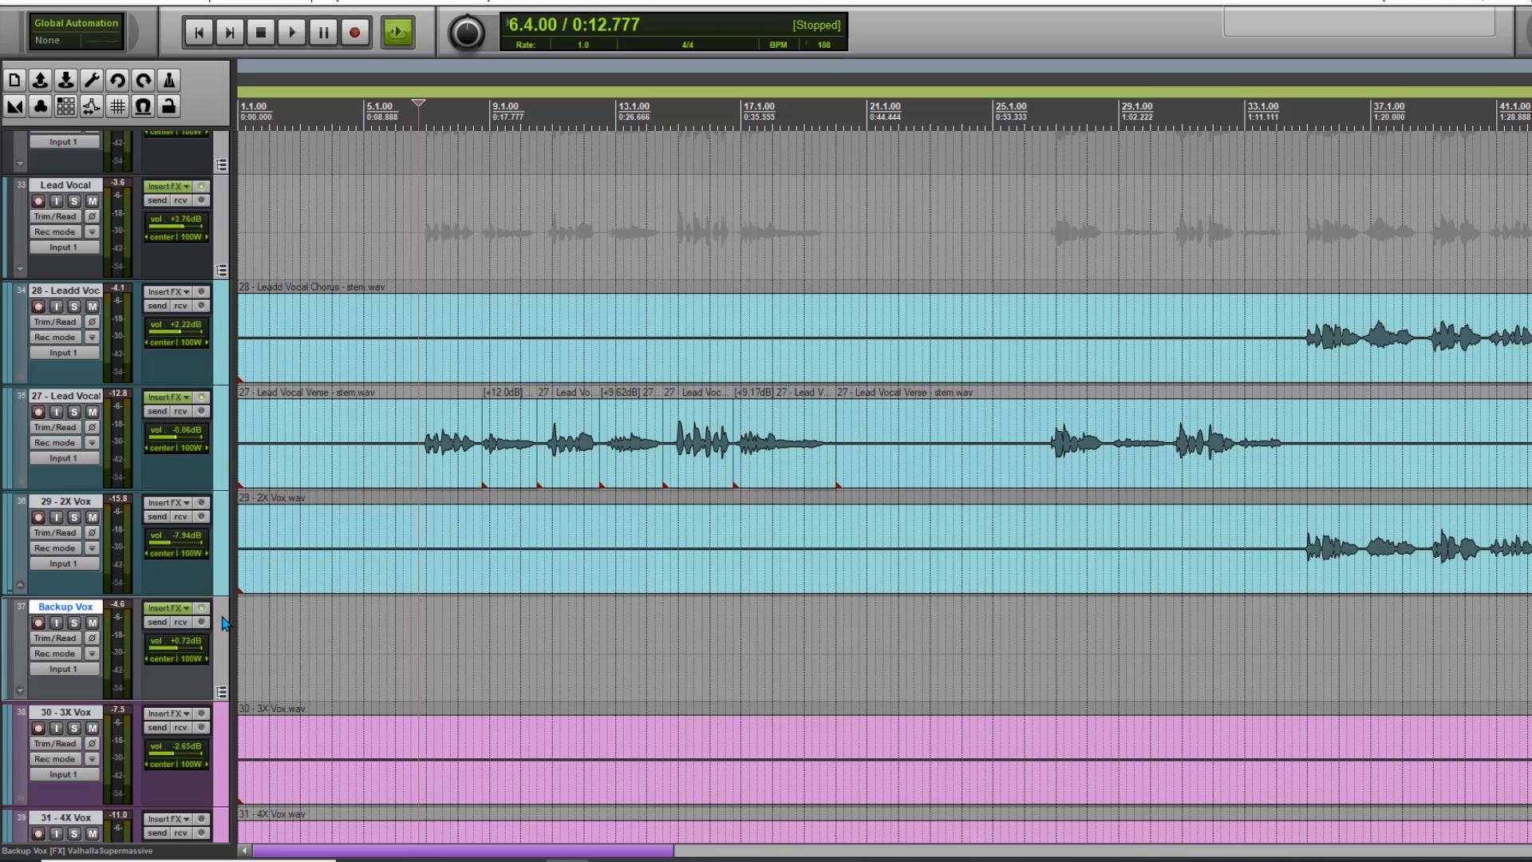
{"action": "left_click", "coordinate": [222, 290]}
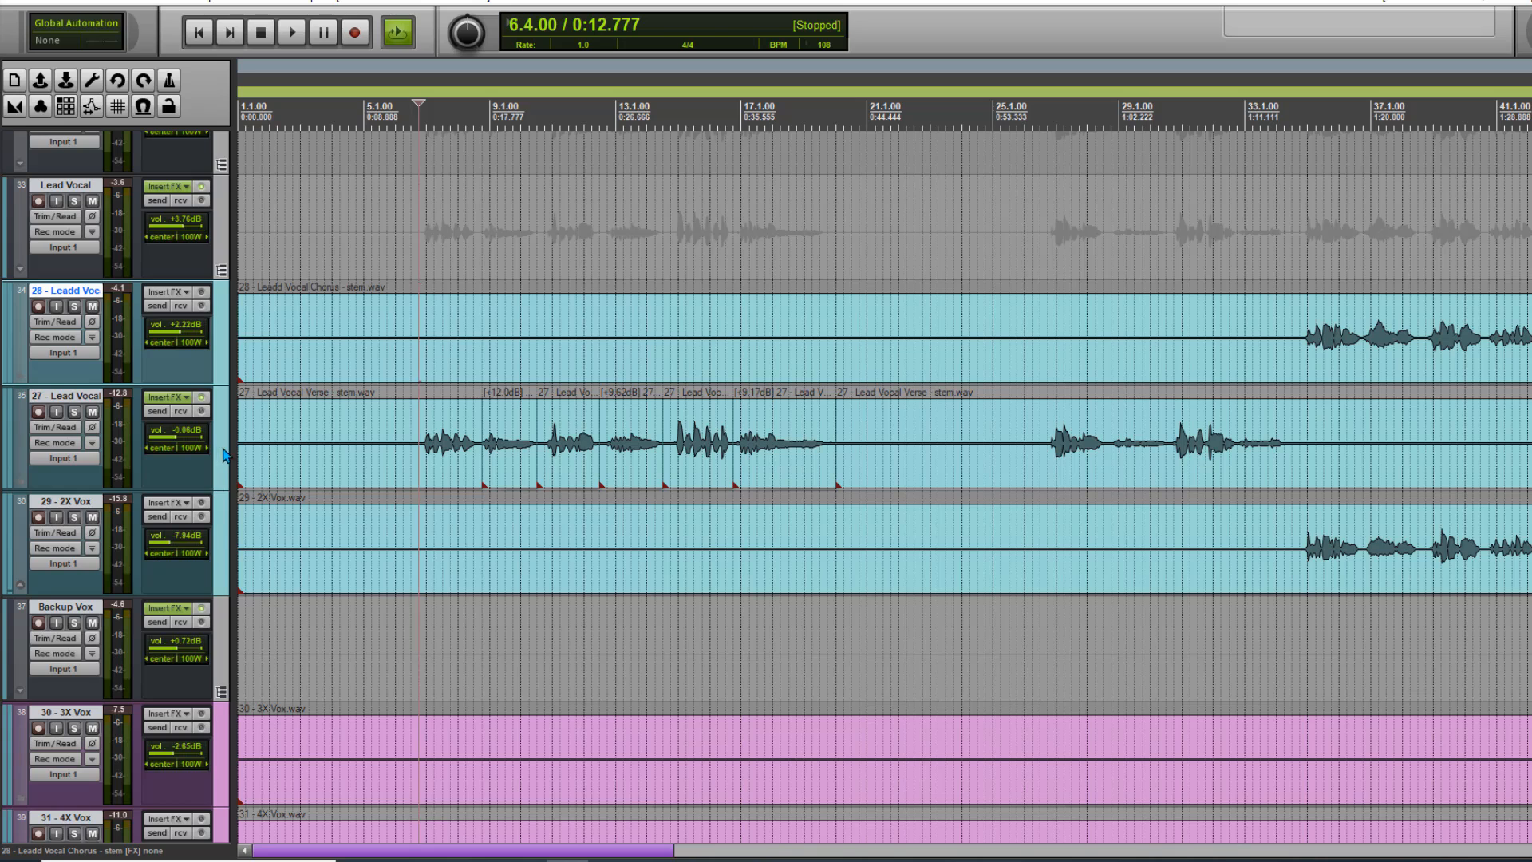
{"action": "left_click_drag", "start_coordinate": [225, 455], "coordinate": [219, 527]}
{"action": "left_click_drag", "start_coordinate": [180, 437], "coordinate": [177, 436]}
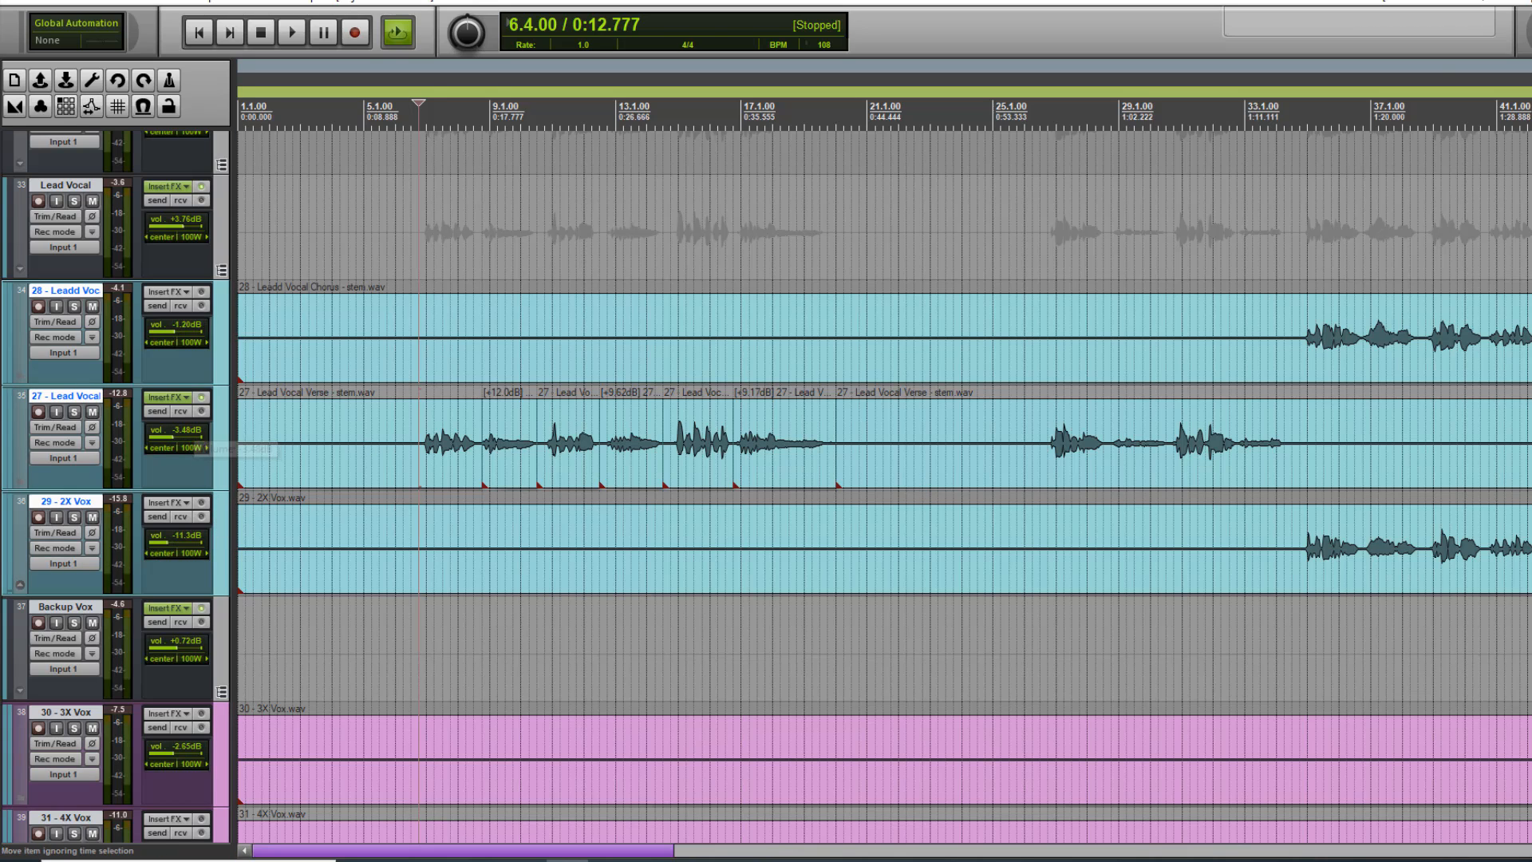
- Select all the backup tracks from 30 - 3X Vox to the last Vox Harm track and lower them to -6.51 dB
{"action": "scroll", "coordinate": [104, 327], "scroll_direction": "down", "scroll_amount": 5}
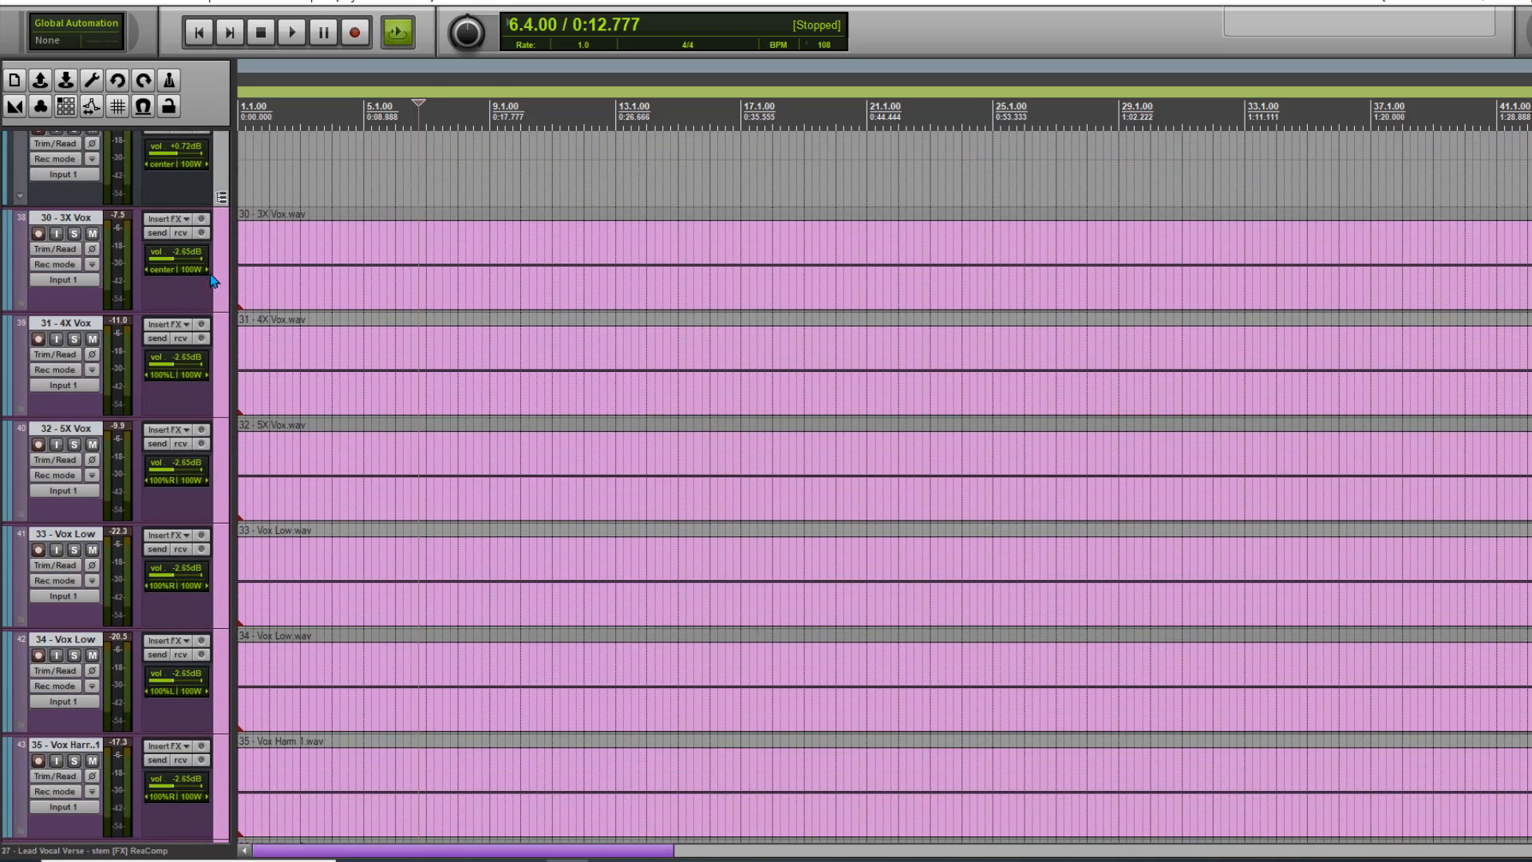
{"action": "left_click", "coordinate": [213, 280]}
{"action": "scroll", "coordinate": [1417, 713], "scroll_direction": "down", "scroll_amount": 2}
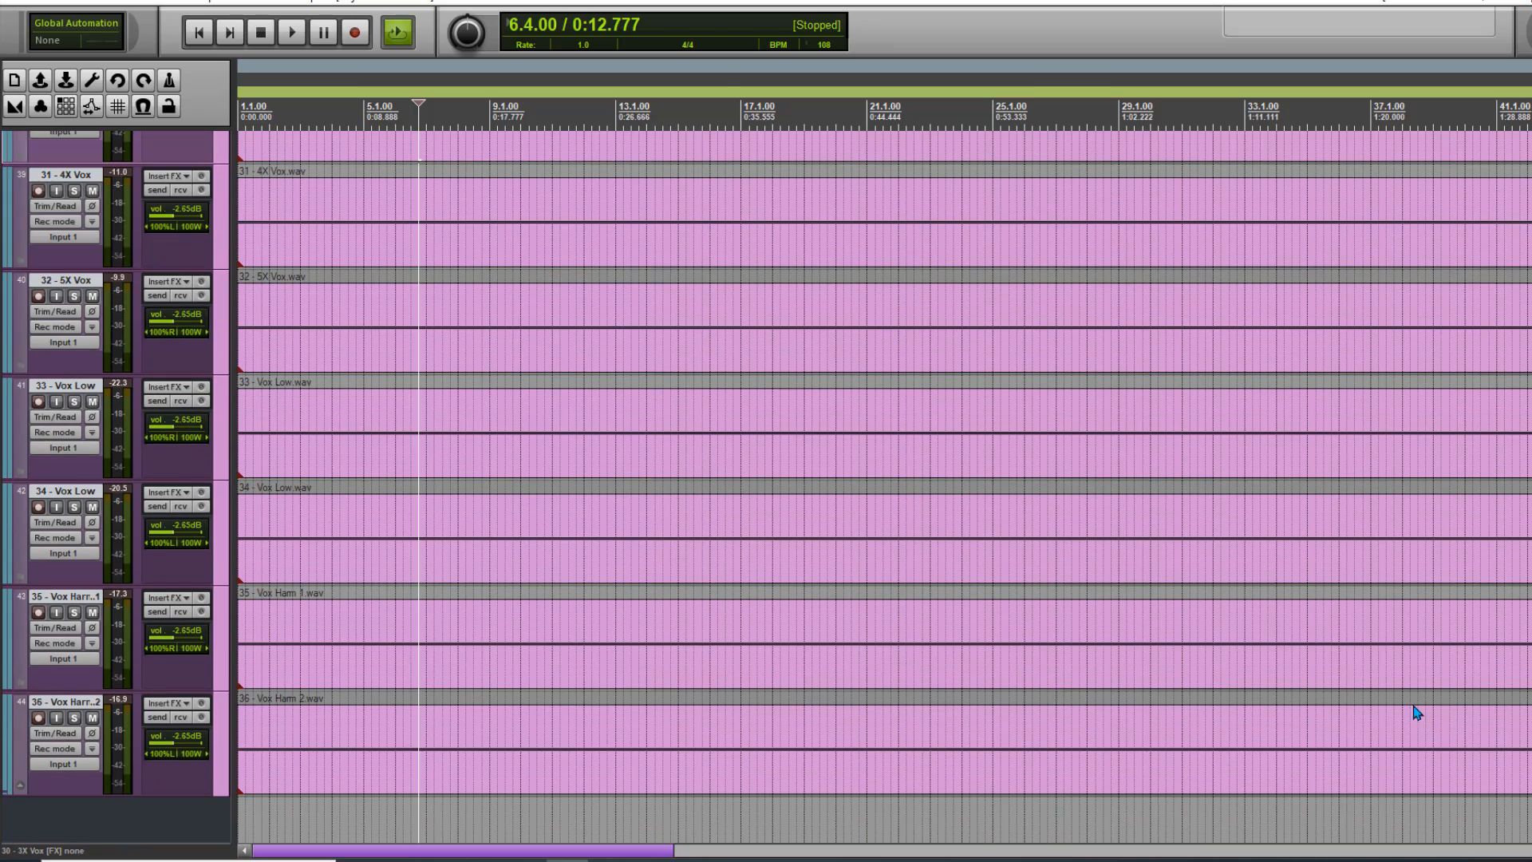
{"action": "left_click", "coordinate": [227, 747], "text": "shift"}
{"action": "left_click_drag", "start_coordinate": [173, 743], "coordinate": [168, 743]}
{"action": "scroll", "coordinate": [958, 288], "scroll_direction": "up", "scroll_amount": 8}
- While the last chorus plays, set the VOCALS compressor threshold to -19.1 dB and the folder's volume to about -10.4 dB
{"action": "key", "text": "space"}
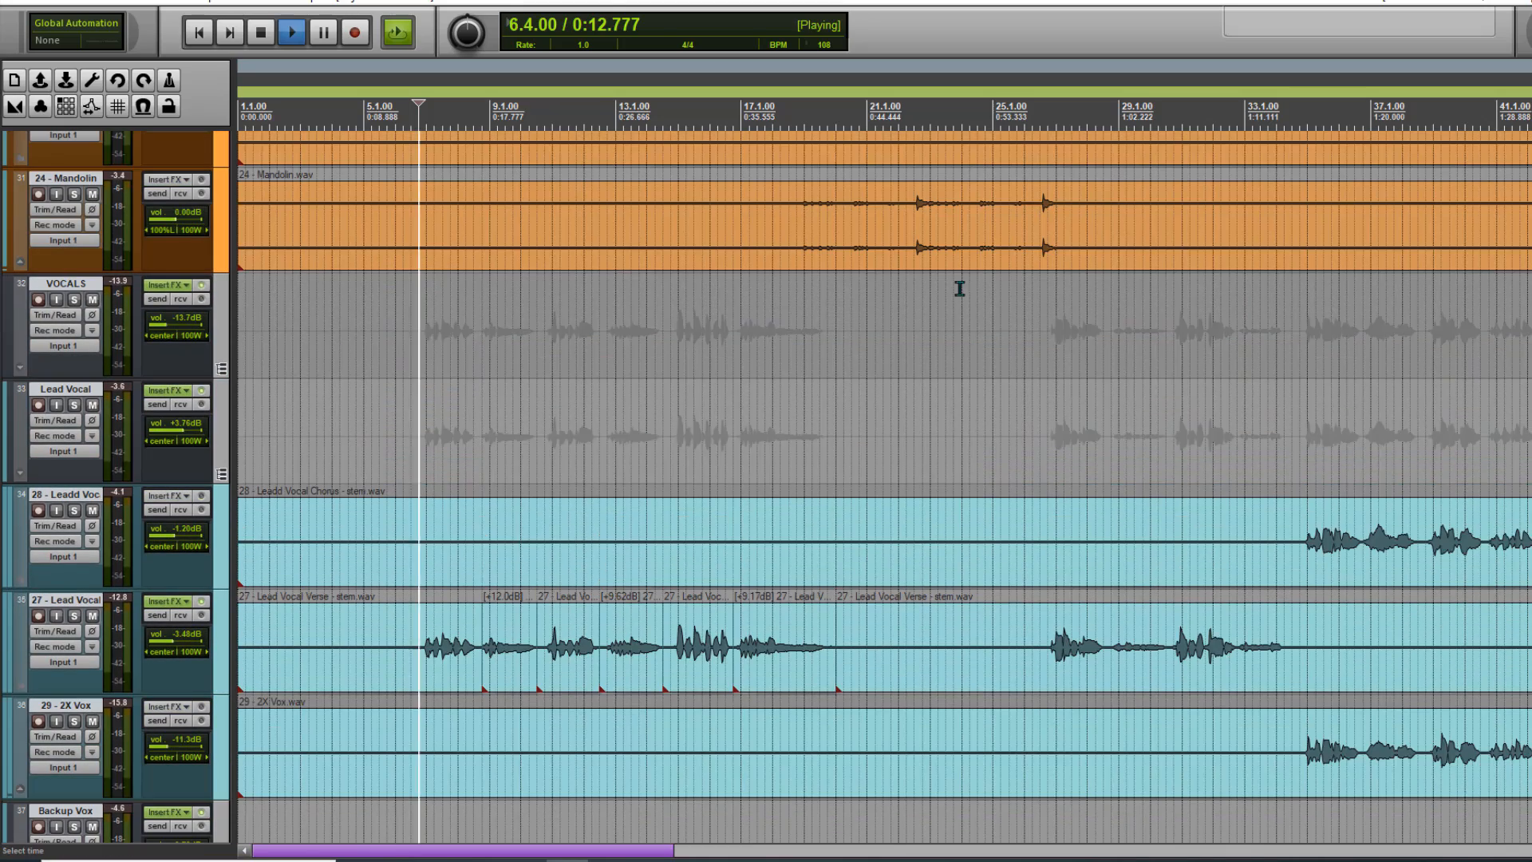
{"action": "scroll", "coordinate": [806, 345], "scroll_direction": "down", "scroll_amount": 3}
{"action": "left_click", "coordinate": [1148, 411]}
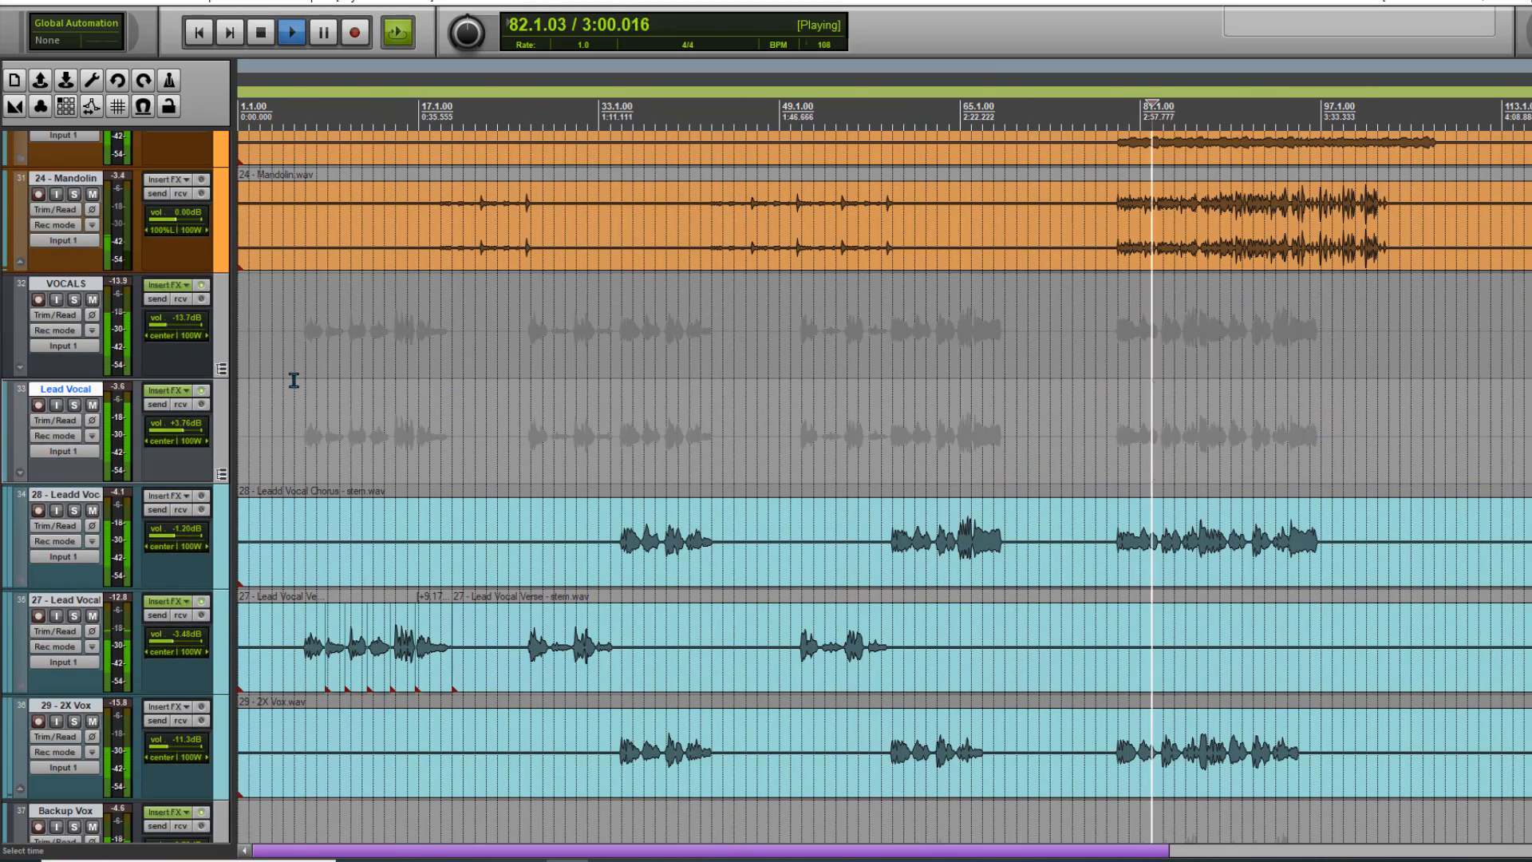
{"action": "left_click", "coordinate": [166, 285]}
{"action": "left_click_drag", "start_coordinate": [408, 275], "coordinate": [401, 285]}
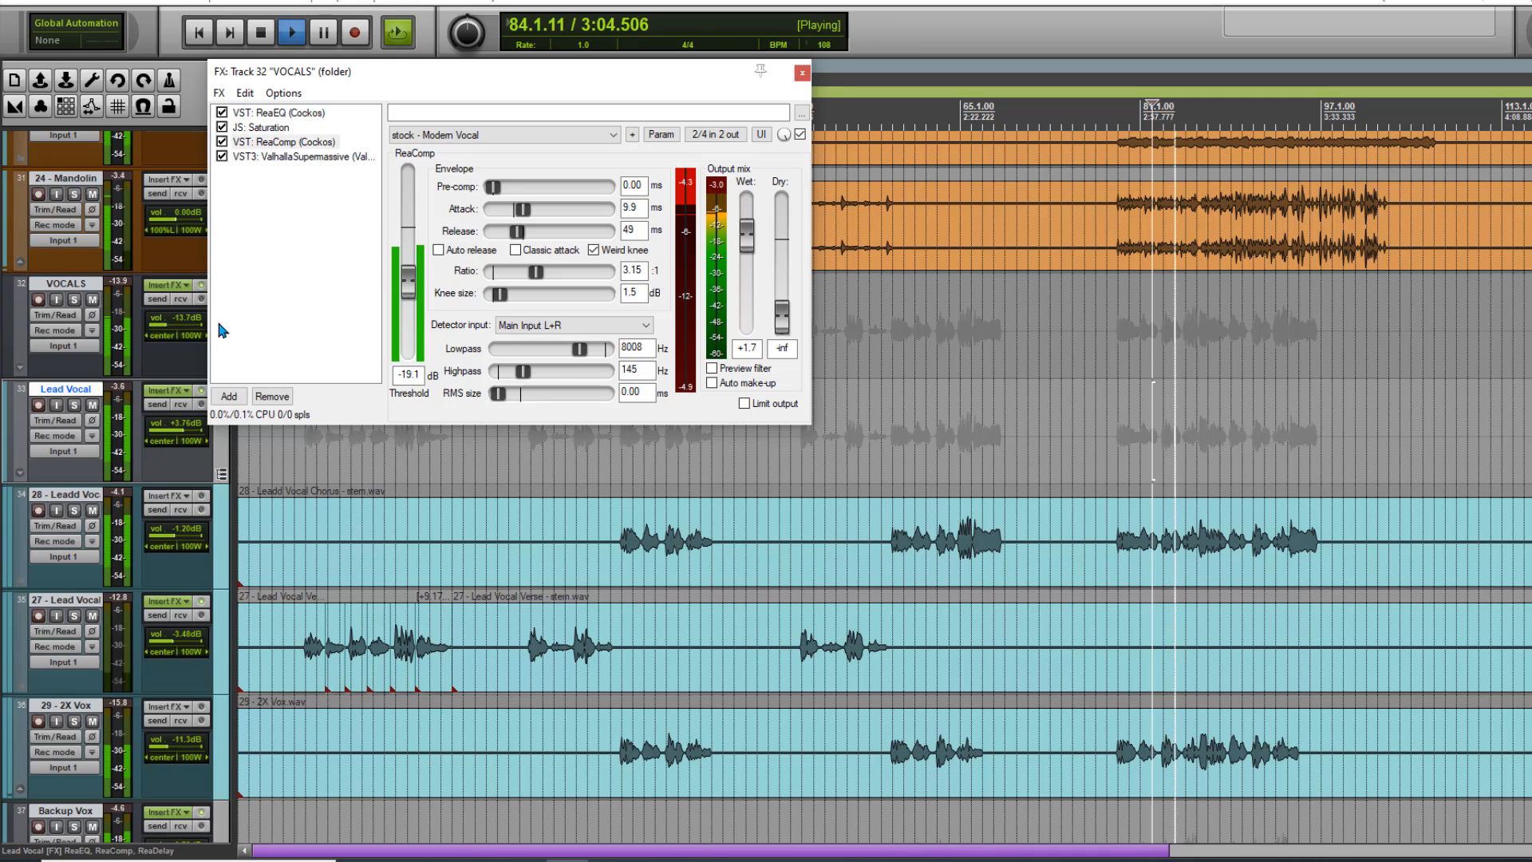
{"action": "left_click_drag", "start_coordinate": [166, 323], "coordinate": [169, 324]}
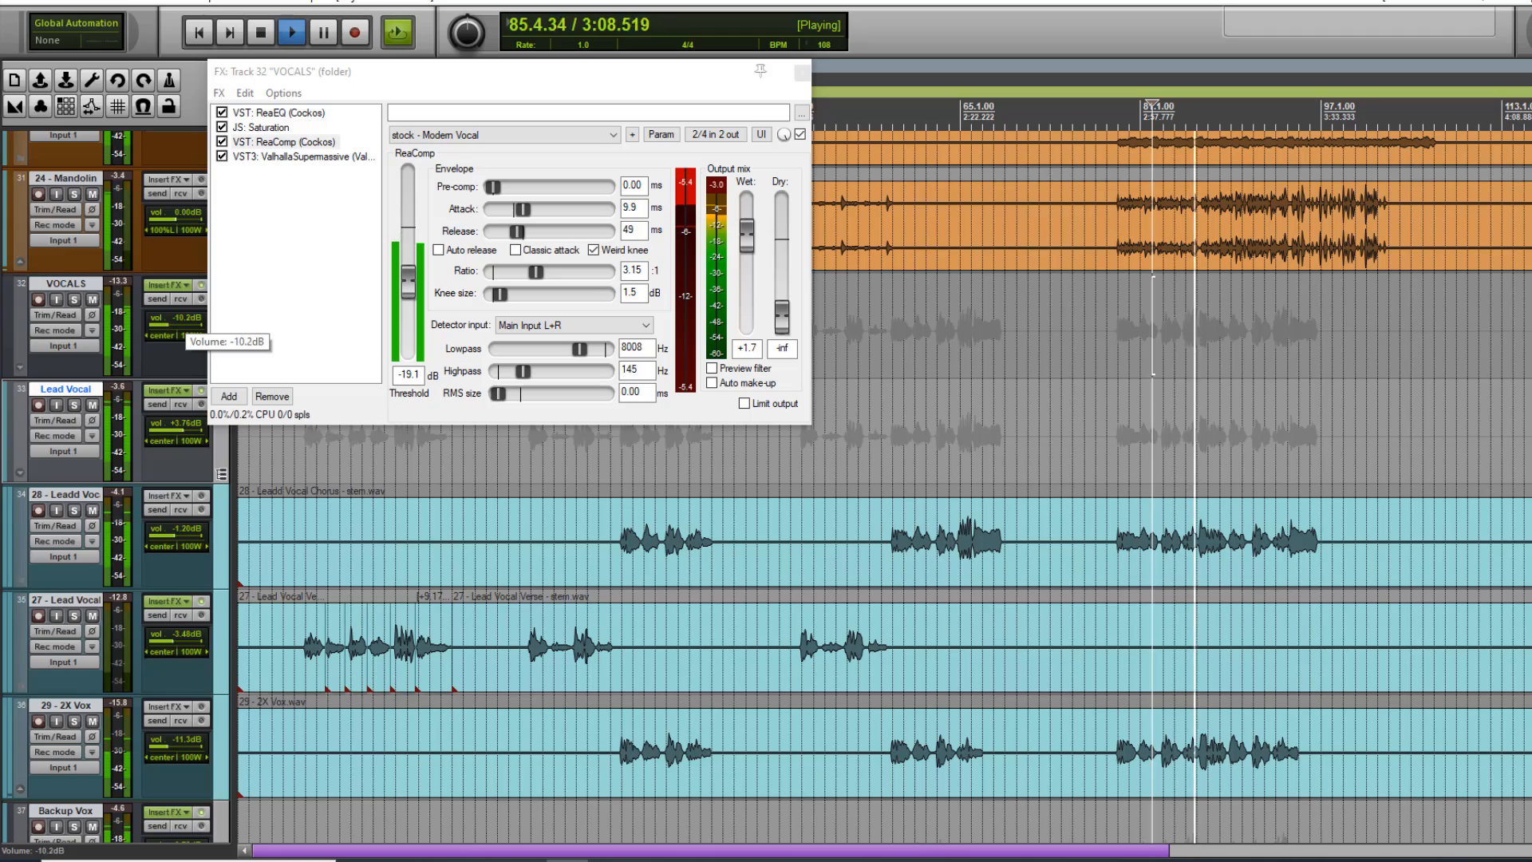
{"action": "left_click", "coordinate": [800, 74]}
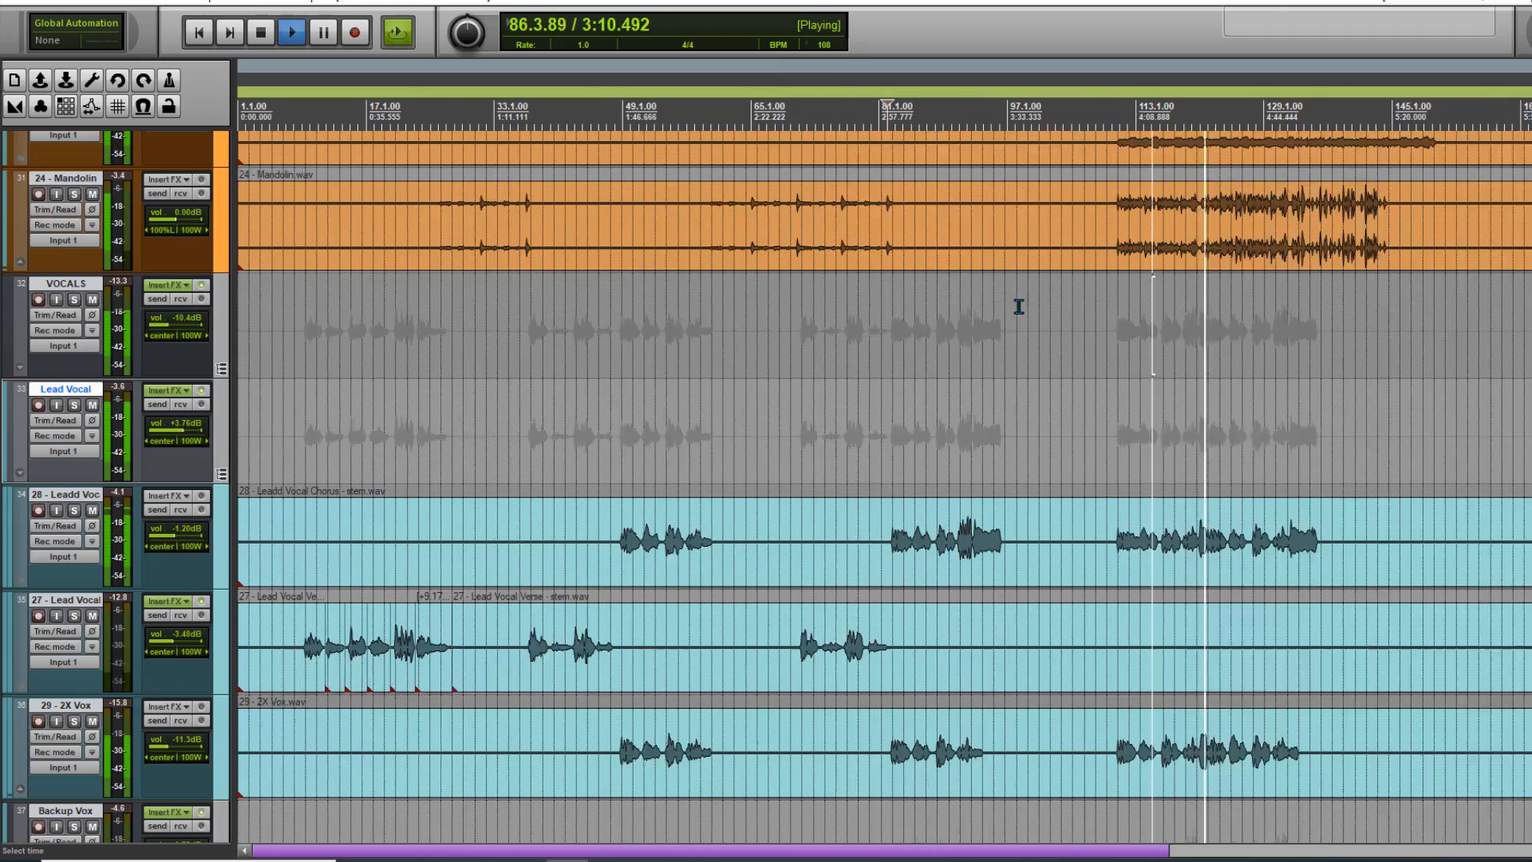
- Stop playback, place the edit cursor at 7.1.00 and review the Lead Vocal folder's ReaDelay settings
{"action": "scroll", "coordinate": [1015, 308], "scroll_direction": "down", "scroll_amount": 2}
{"action": "scroll", "coordinate": [759, 410], "scroll_direction": "down", "scroll_amount": 4}
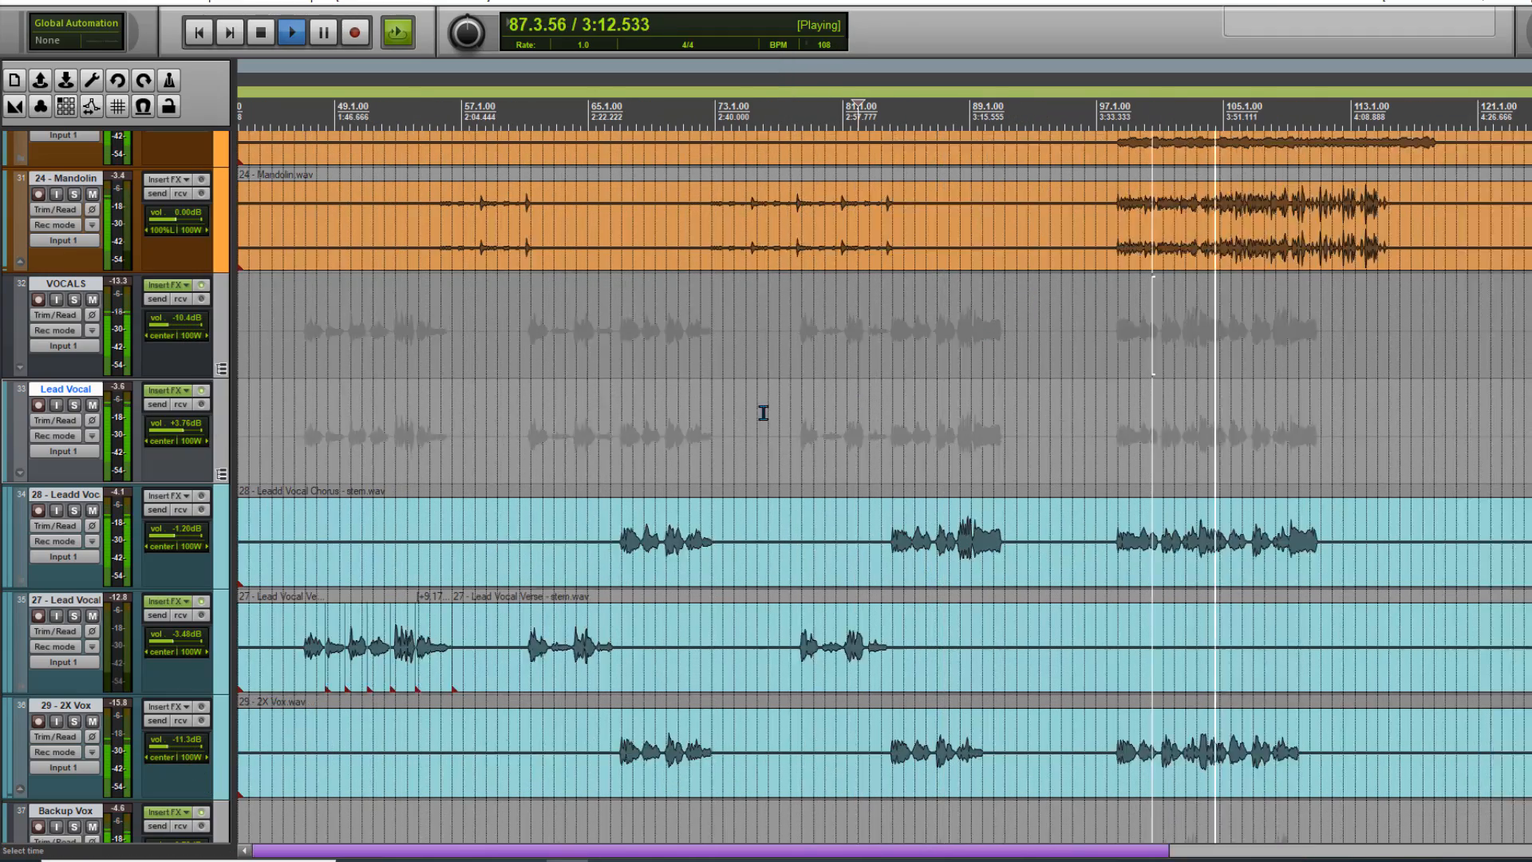
{"action": "key", "text": "space"}
{"action": "scroll", "coordinate": [327, 459], "scroll_direction": "up", "scroll_amount": 6}
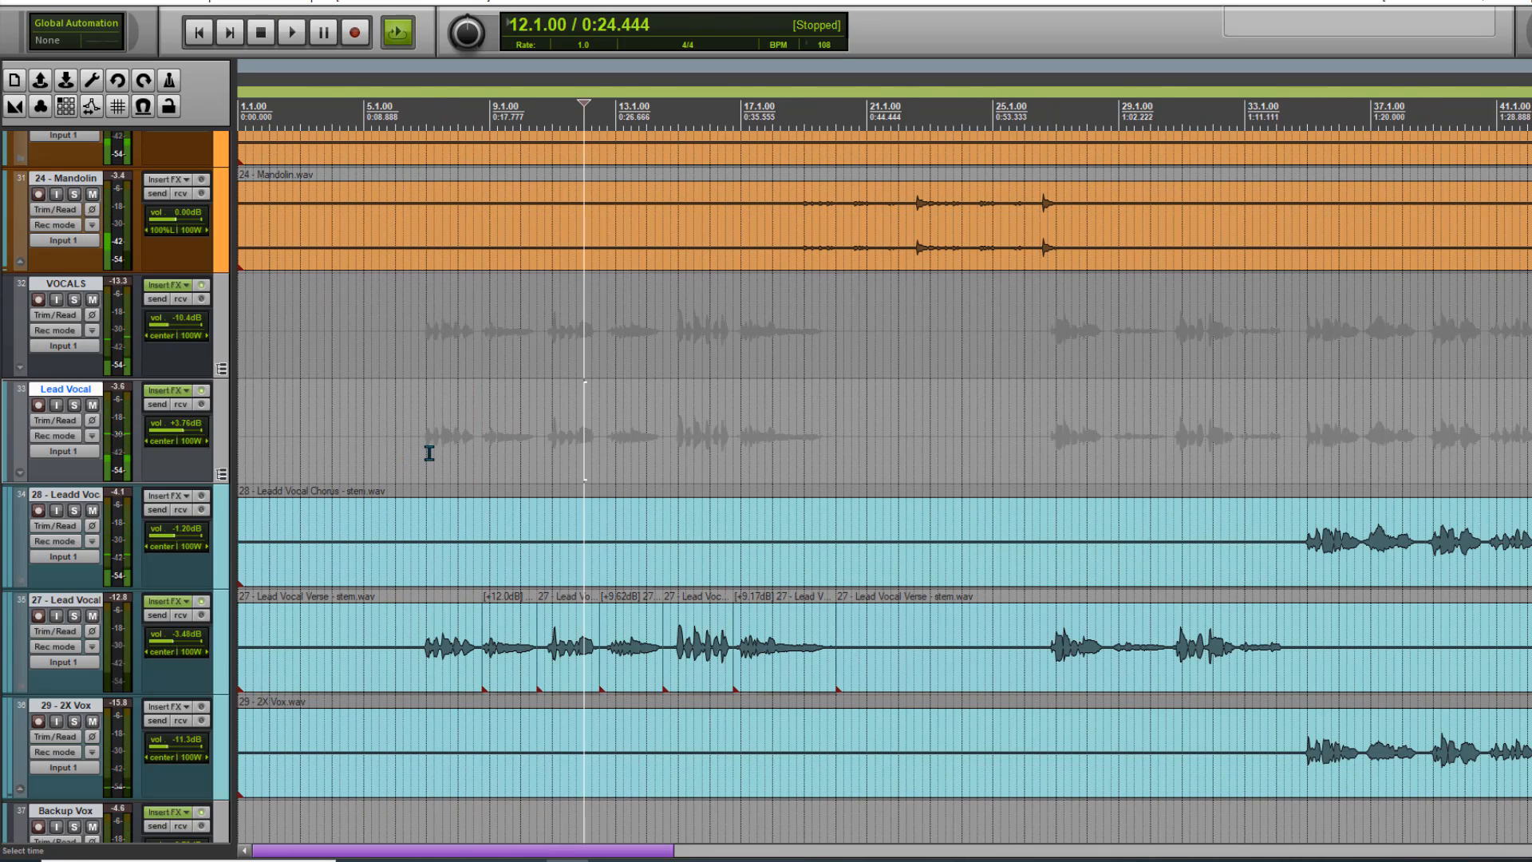
{"action": "left_click", "coordinate": [427, 448]}
{"action": "left_click", "coordinate": [169, 391]}
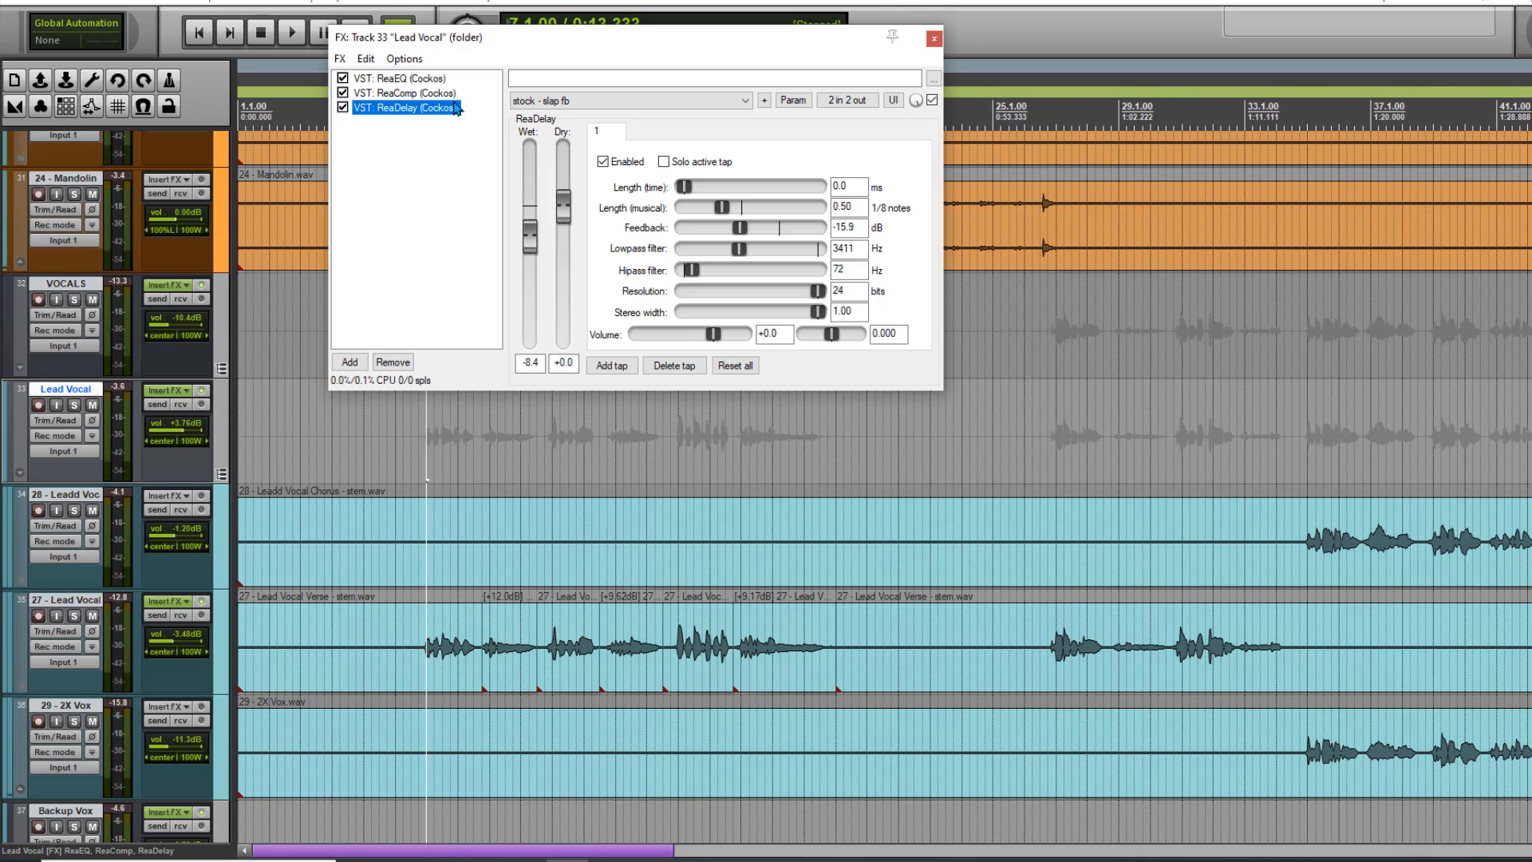
{"action": "left_click", "coordinate": [934, 39]}
- Add ReaEQ to the Backup Vox folder's effects chain and place it before ValhallaSupermassive
{"action": "scroll", "coordinate": [313, 676], "scroll_direction": "down", "scroll_amount": 4}
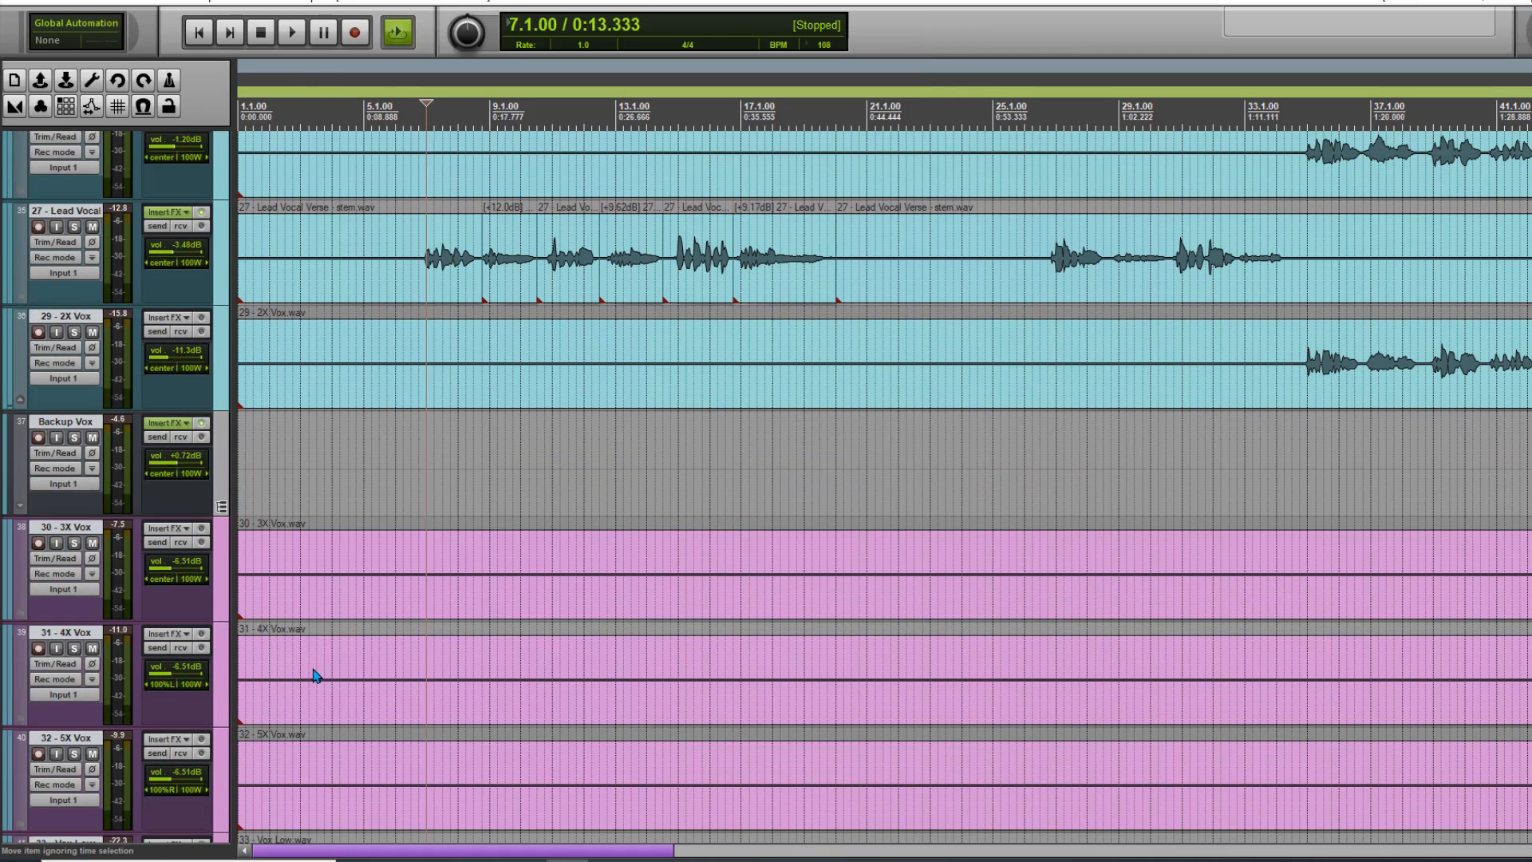
{"action": "left_click", "coordinate": [169, 422]}
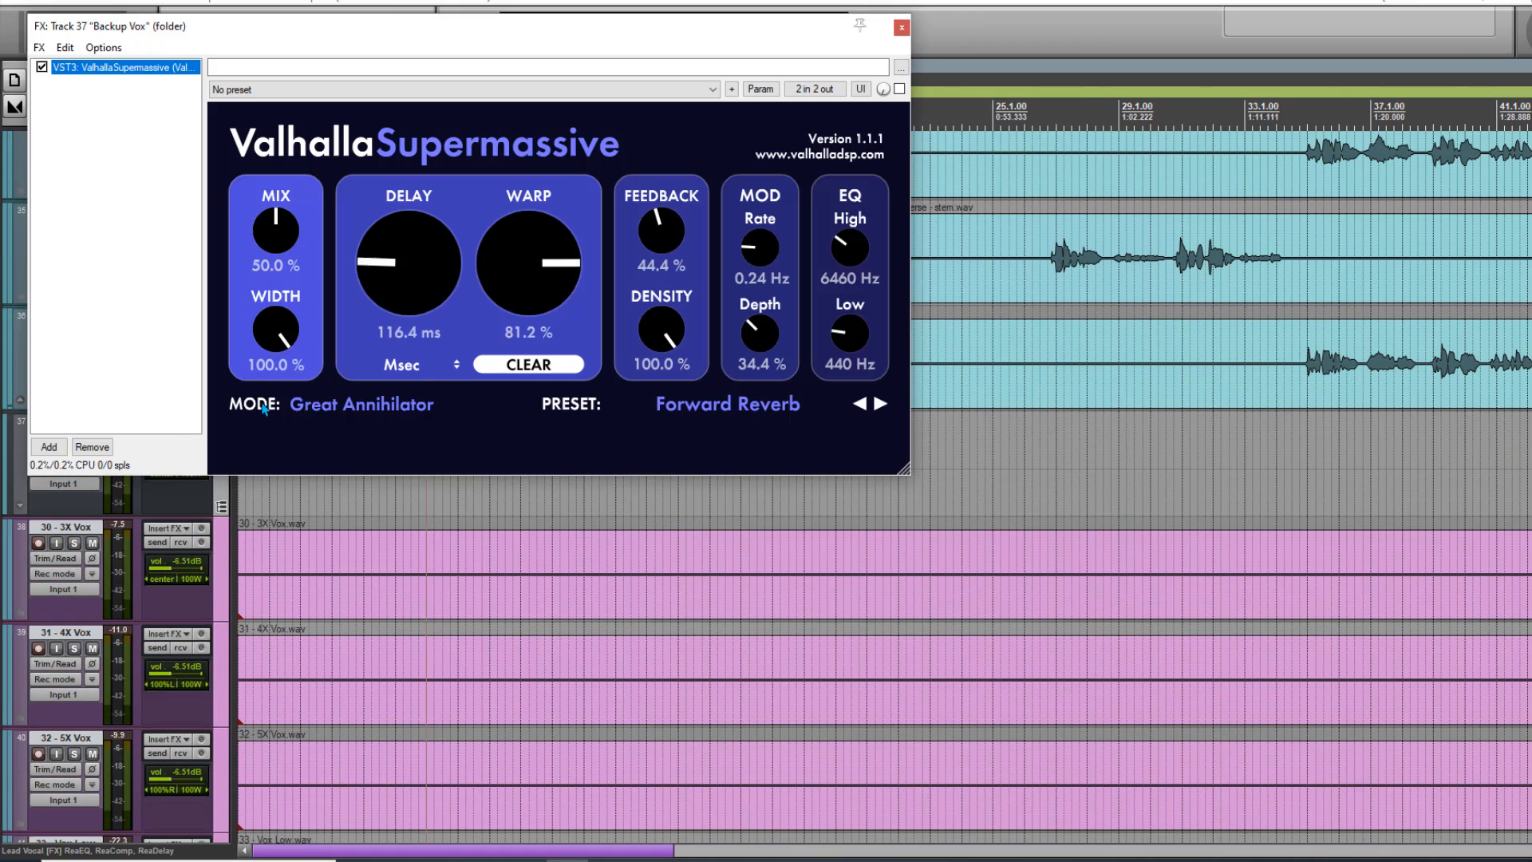
{"action": "left_click", "coordinate": [48, 447]}
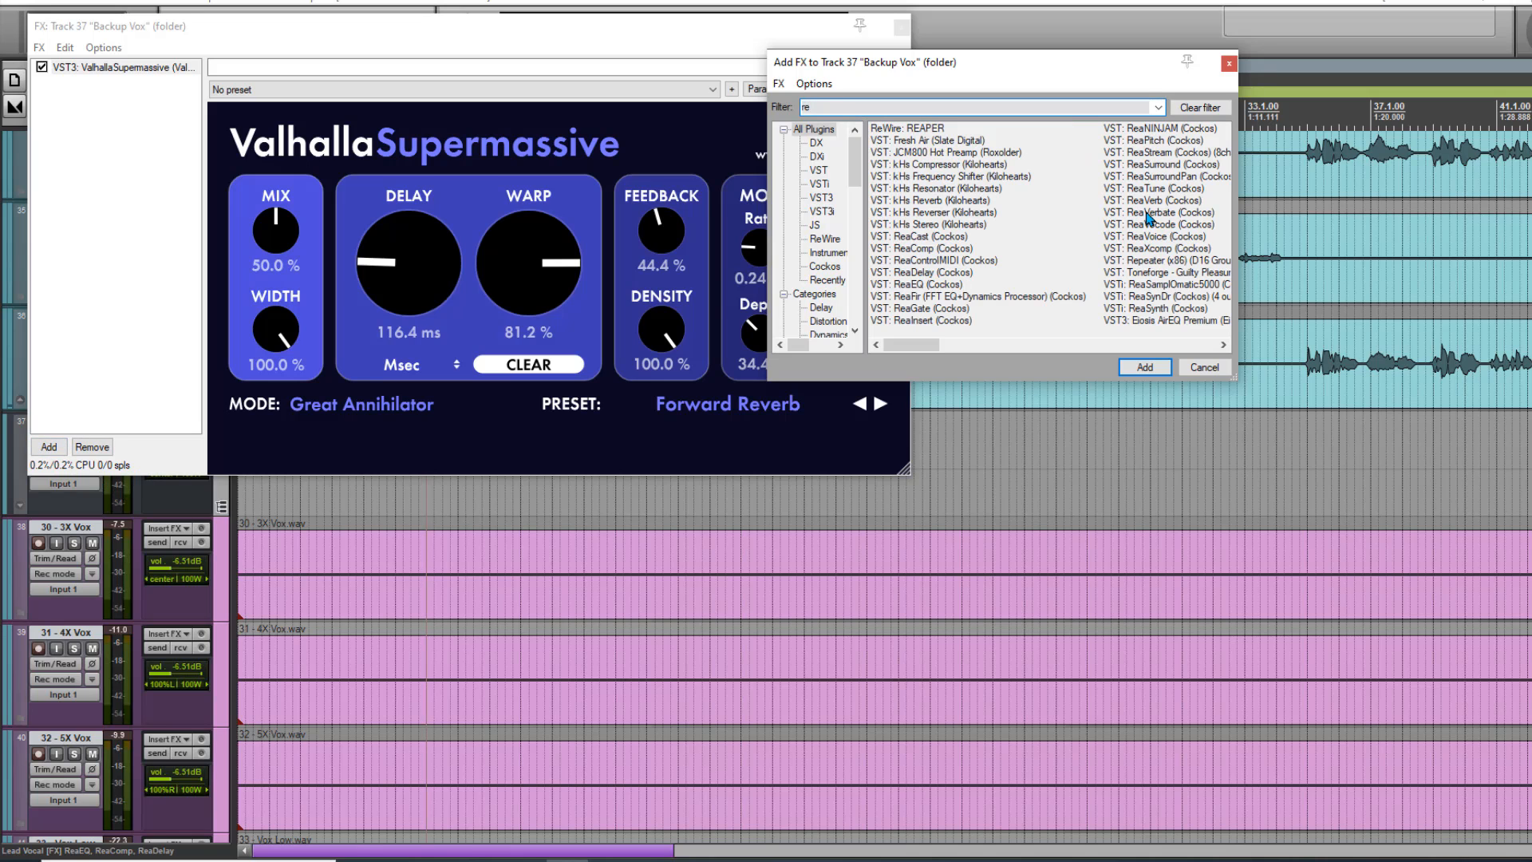
{"action": "double_click", "coordinate": [925, 284]}
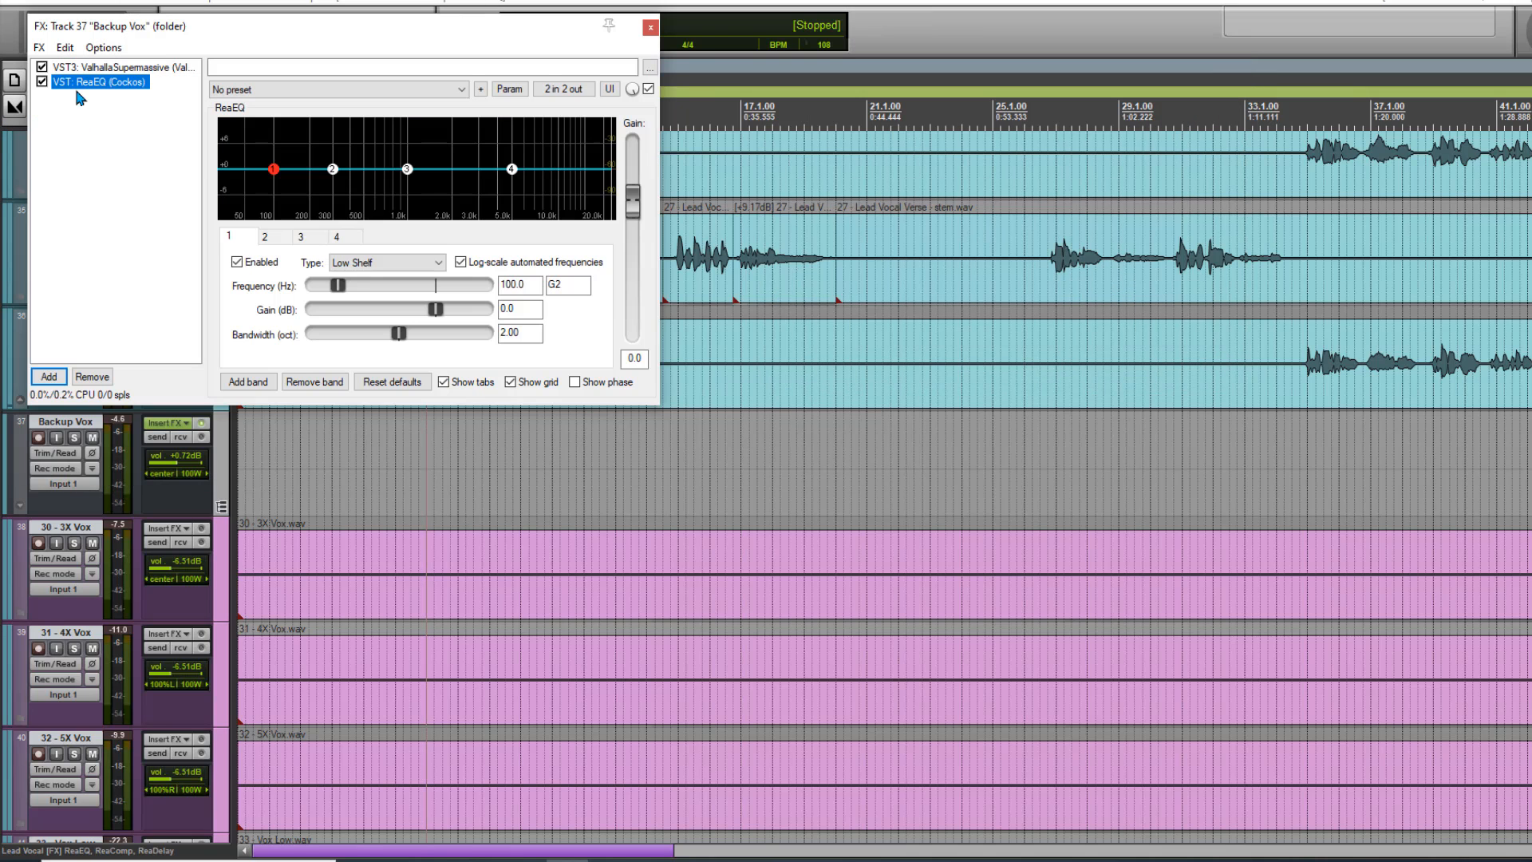
- Change band 1 of the Backup Vox ReaEQ to a high pass at about 169 Hz and start playback
{"action": "right_click", "coordinate": [274, 175]}
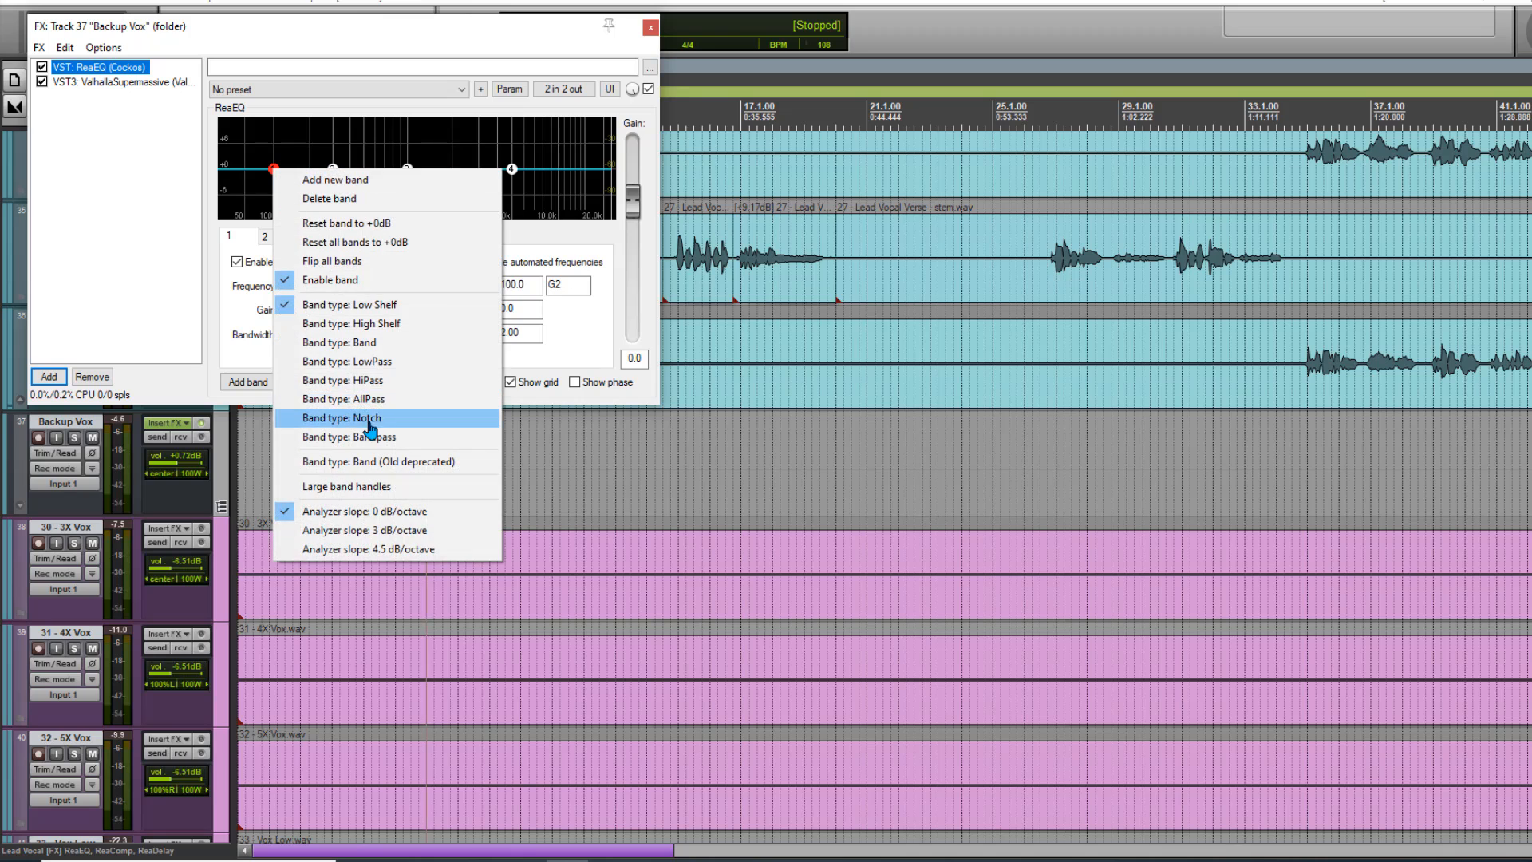
{"action": "left_click", "coordinate": [366, 383]}
{"action": "key", "text": "space"}
{"action": "left_click_drag", "start_coordinate": [271, 199], "coordinate": [308, 204]}
- Solo Backup Vox in the last chorus, dip EQ band 2, boost band 3 by 2.8 dB near 4775 Hz and the high shelf by 1.8 dB
{"action": "scroll", "coordinate": [937, 462], "scroll_direction": "down", "scroll_amount": 4}
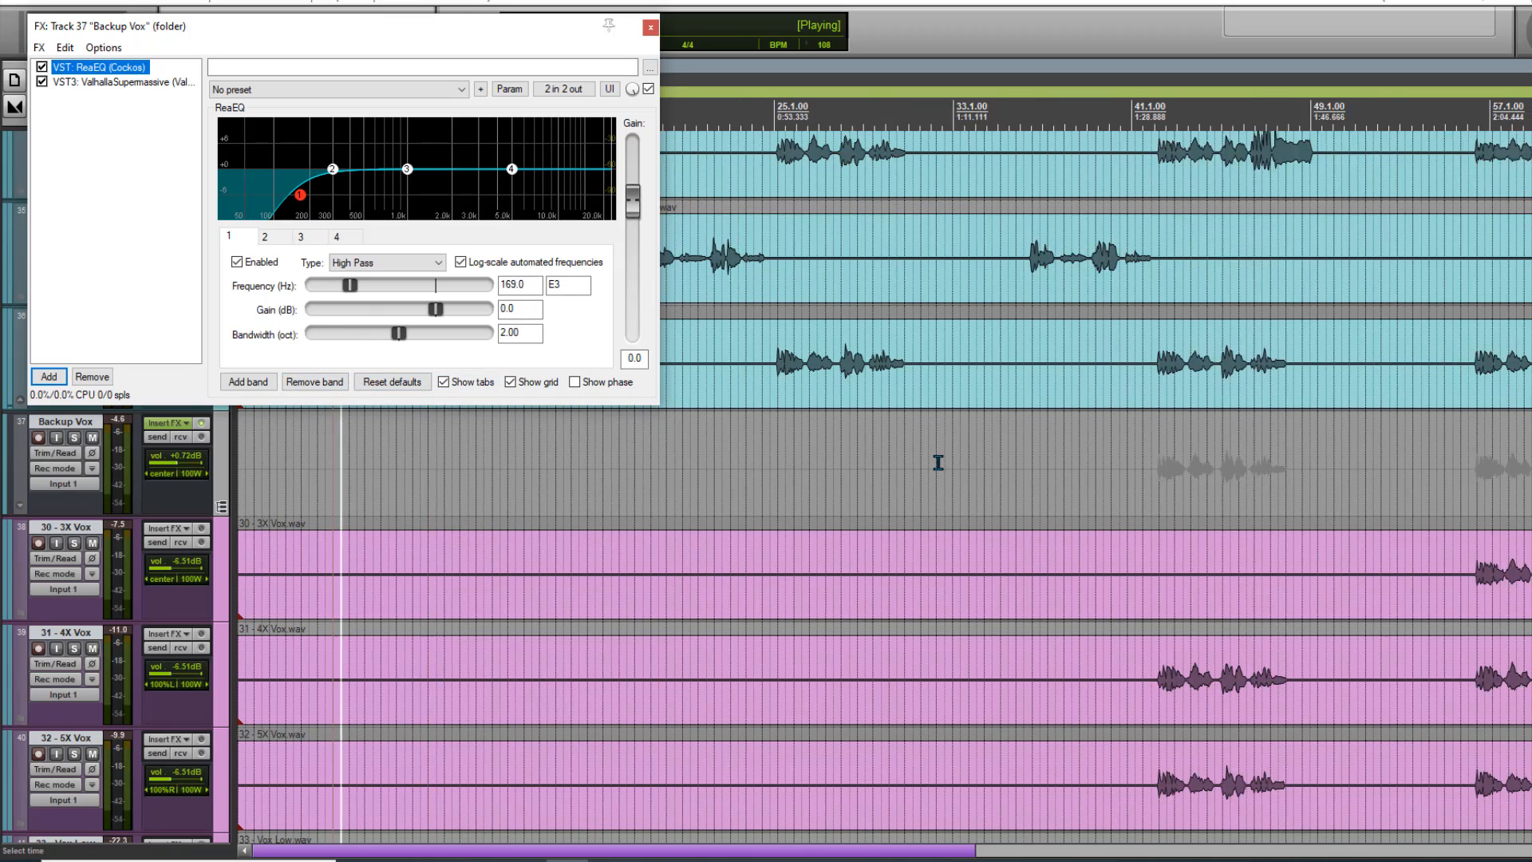
{"action": "left_click", "coordinate": [943, 483]}
{"action": "left_click", "coordinate": [75, 438]}
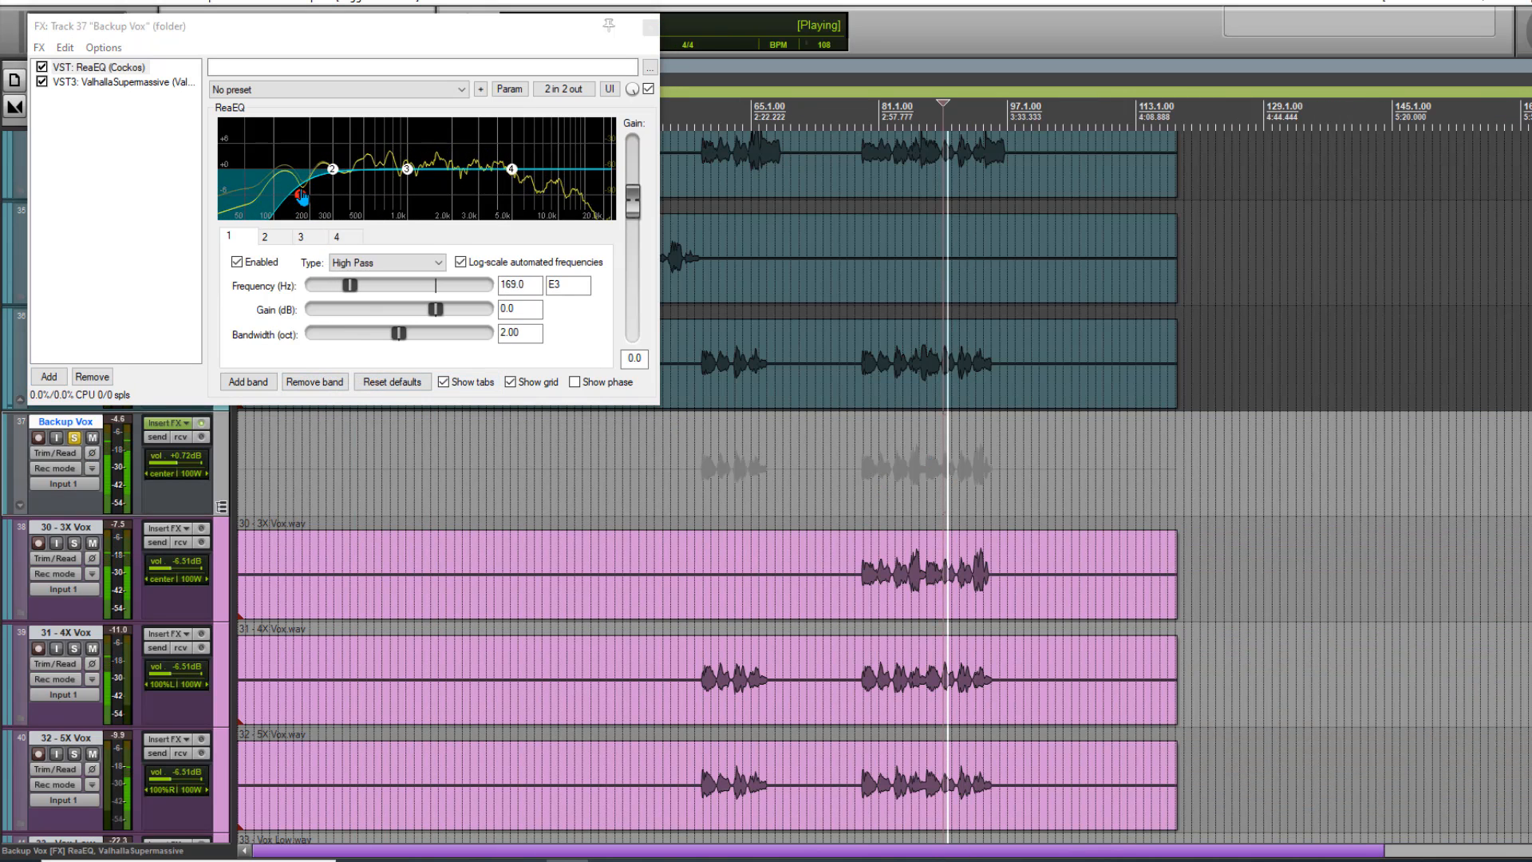
{"action": "left_click_drag", "start_coordinate": [407, 169], "coordinate": [511, 162]}
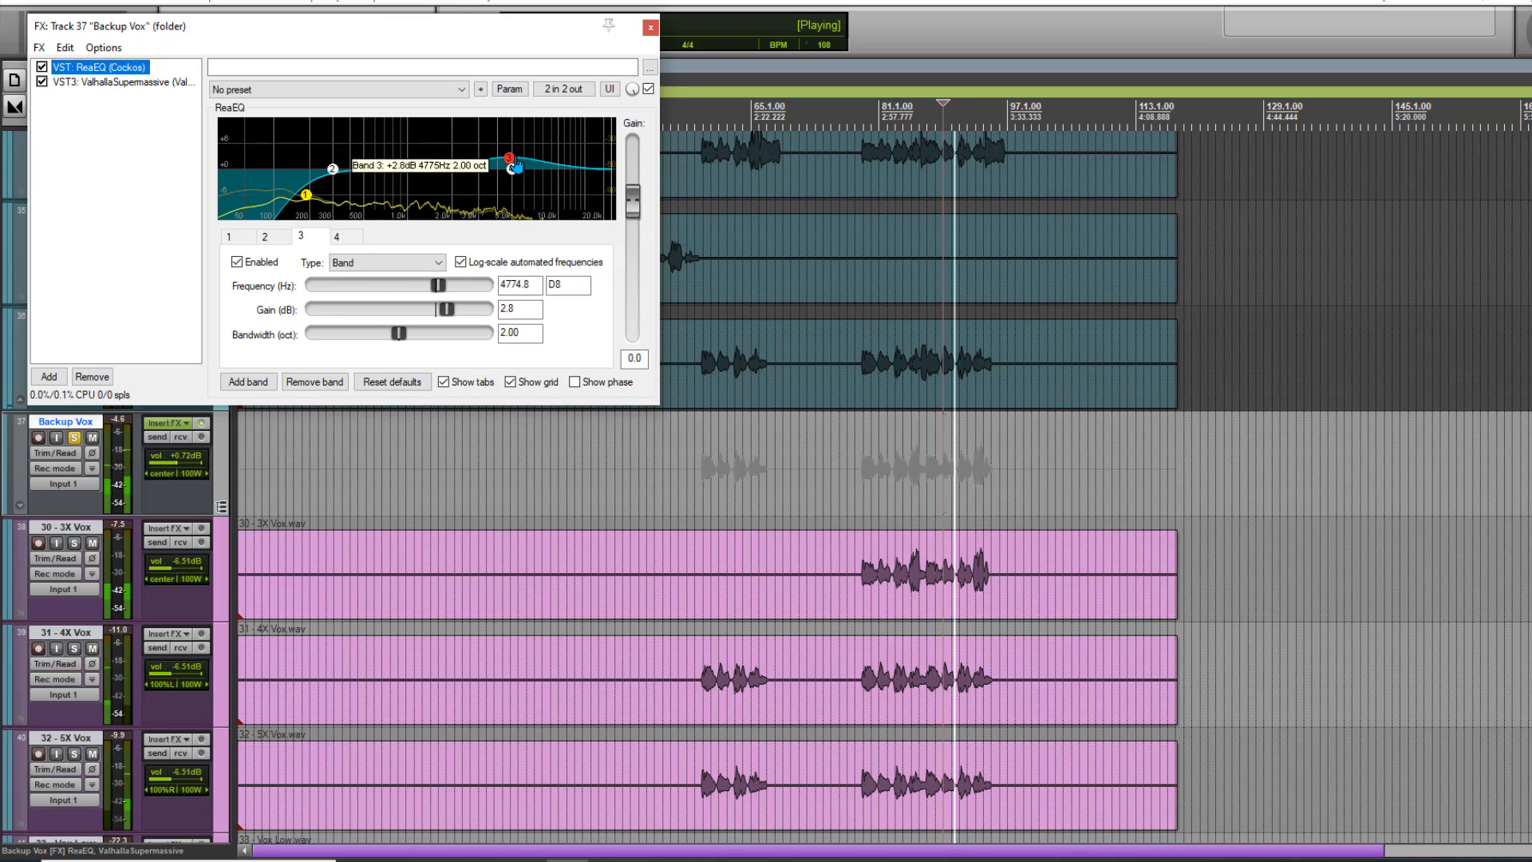
{"action": "left_click_drag", "start_coordinate": [332, 168], "coordinate": [356, 179]}
{"action": "left_click_drag", "start_coordinate": [511, 167], "coordinate": [539, 162]}
- Add ReaComp to the Backup Vox folder's effects chain, placed between ReaEQ and ValhallaSupermassive
{"action": "left_click", "coordinate": [49, 377]}
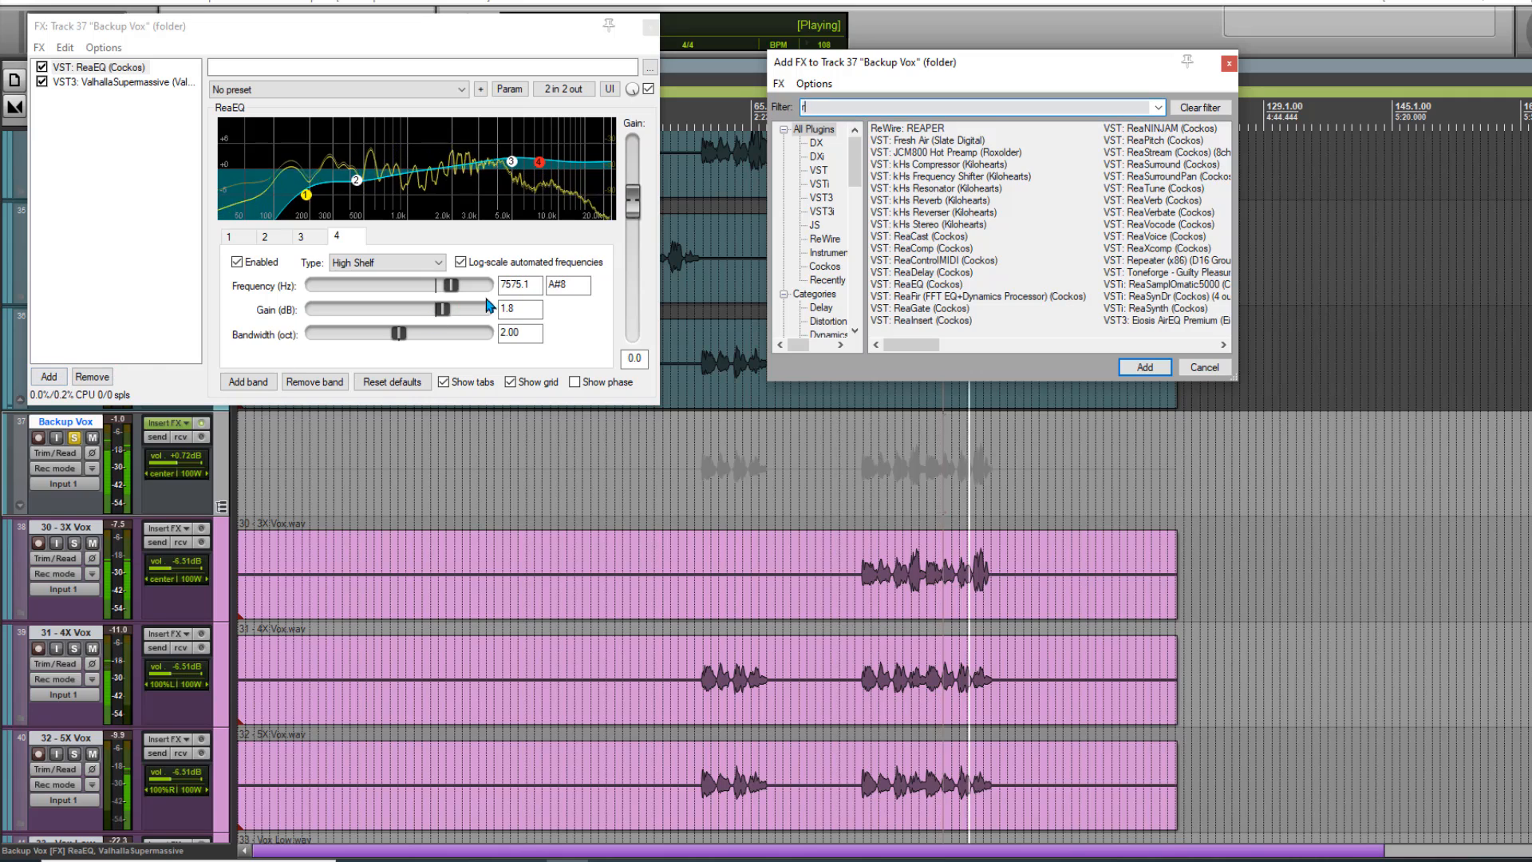
{"action": "type", "text": "rea"}
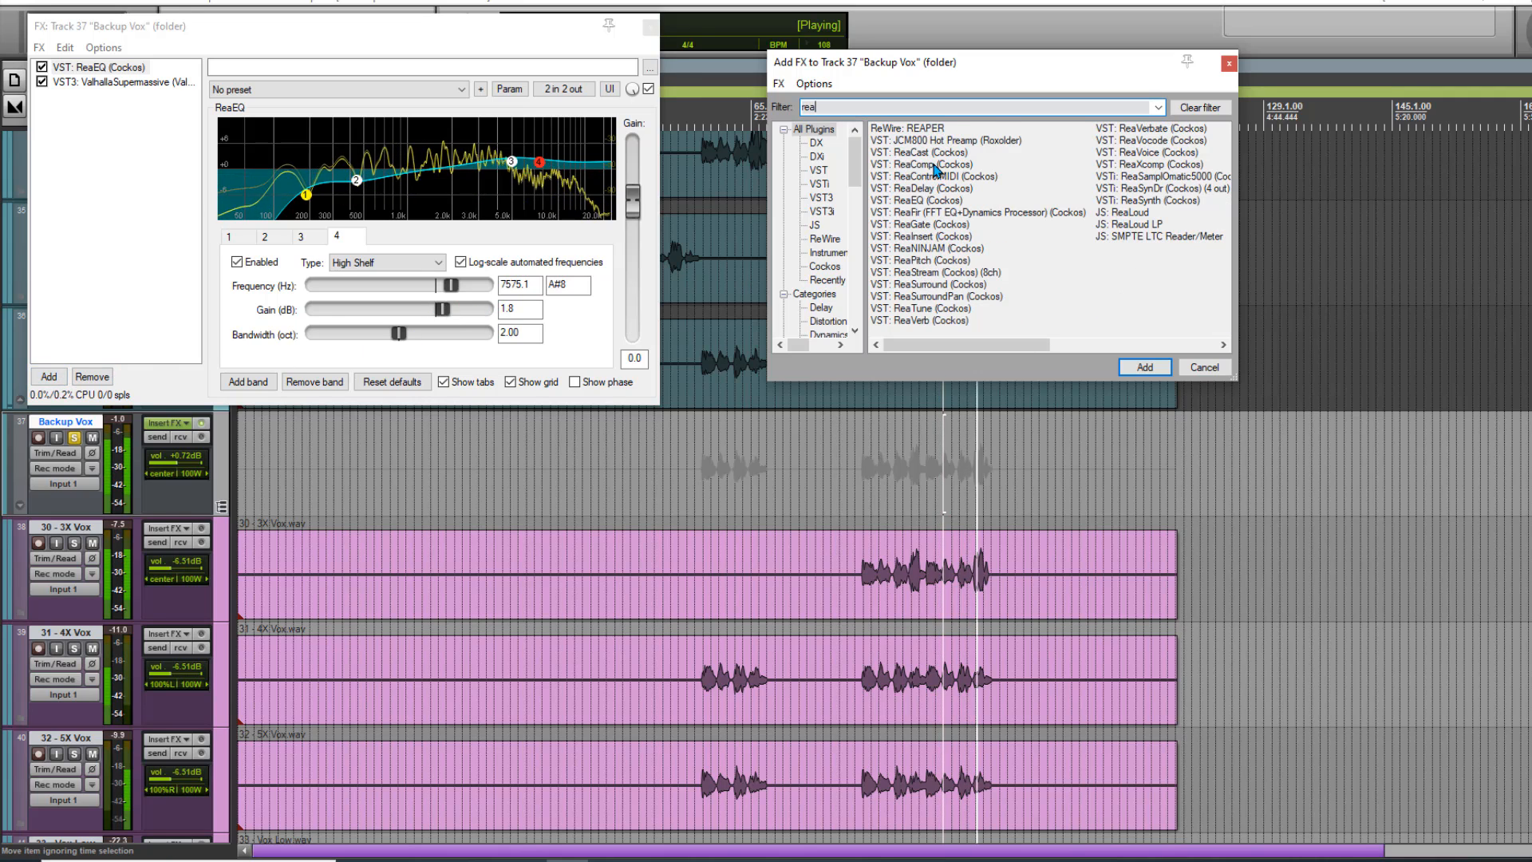
{"action": "double_click", "coordinate": [929, 164]}
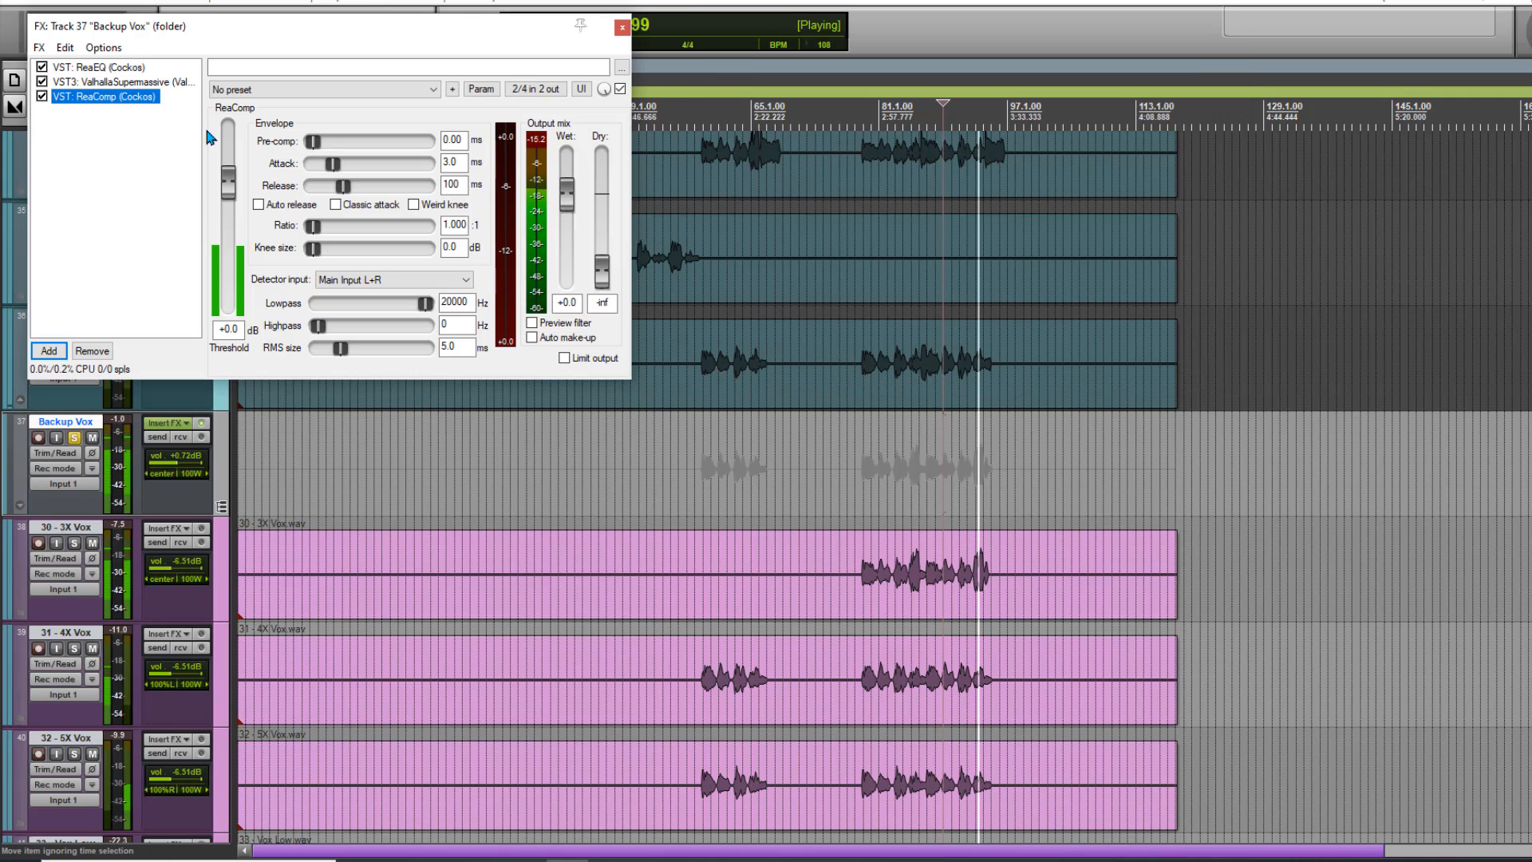
- Load the stock BackGroundVocals preset in the Backup Vox ReaComp, set its threshold to -17.7 dB and close the effects window
{"action": "left_click", "coordinate": [236, 88]}
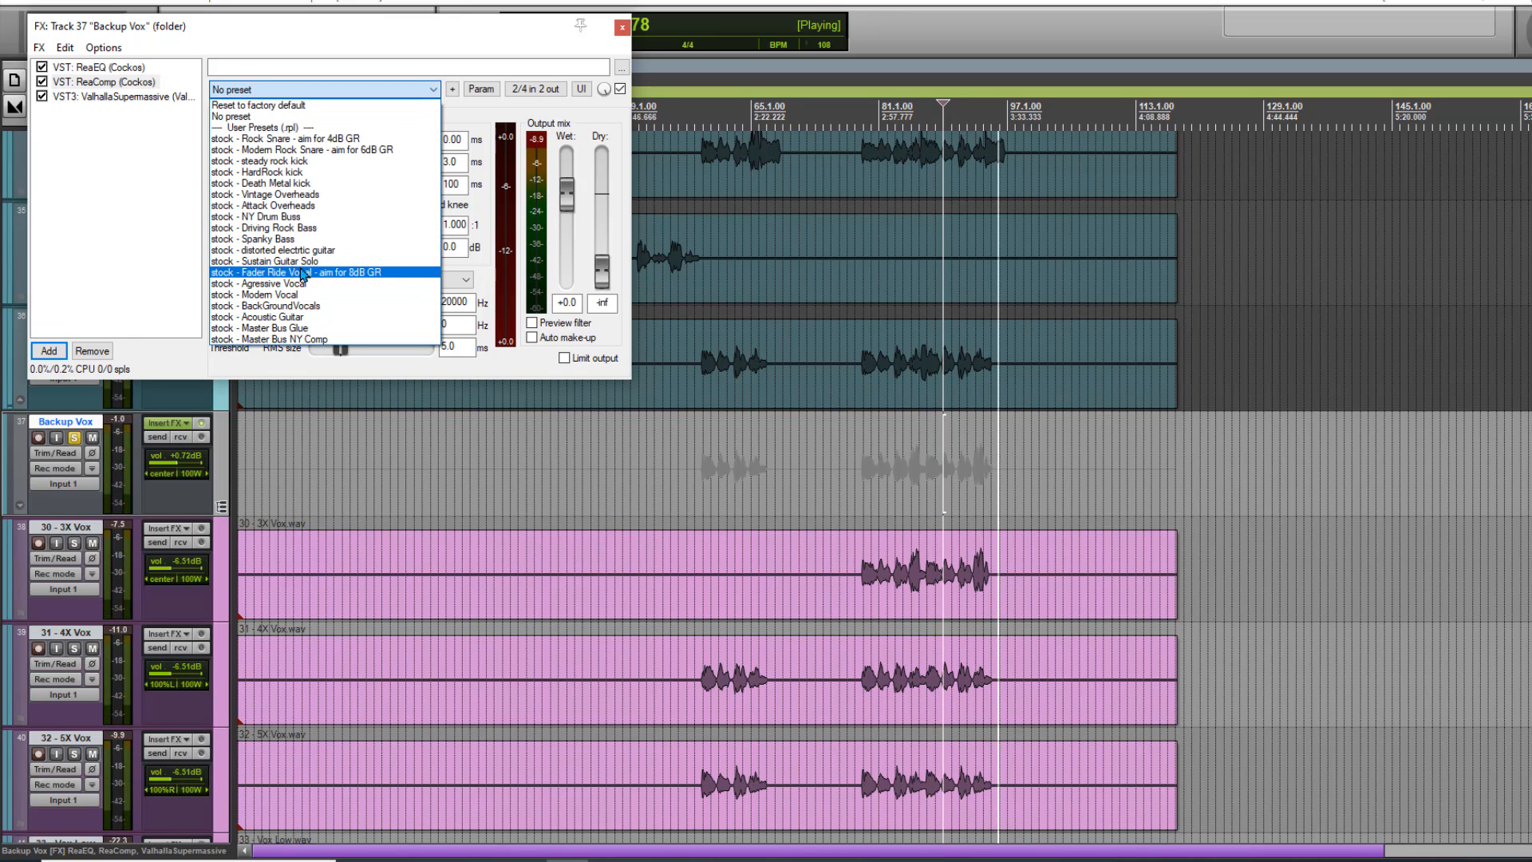
{"action": "left_click", "coordinate": [275, 305]}
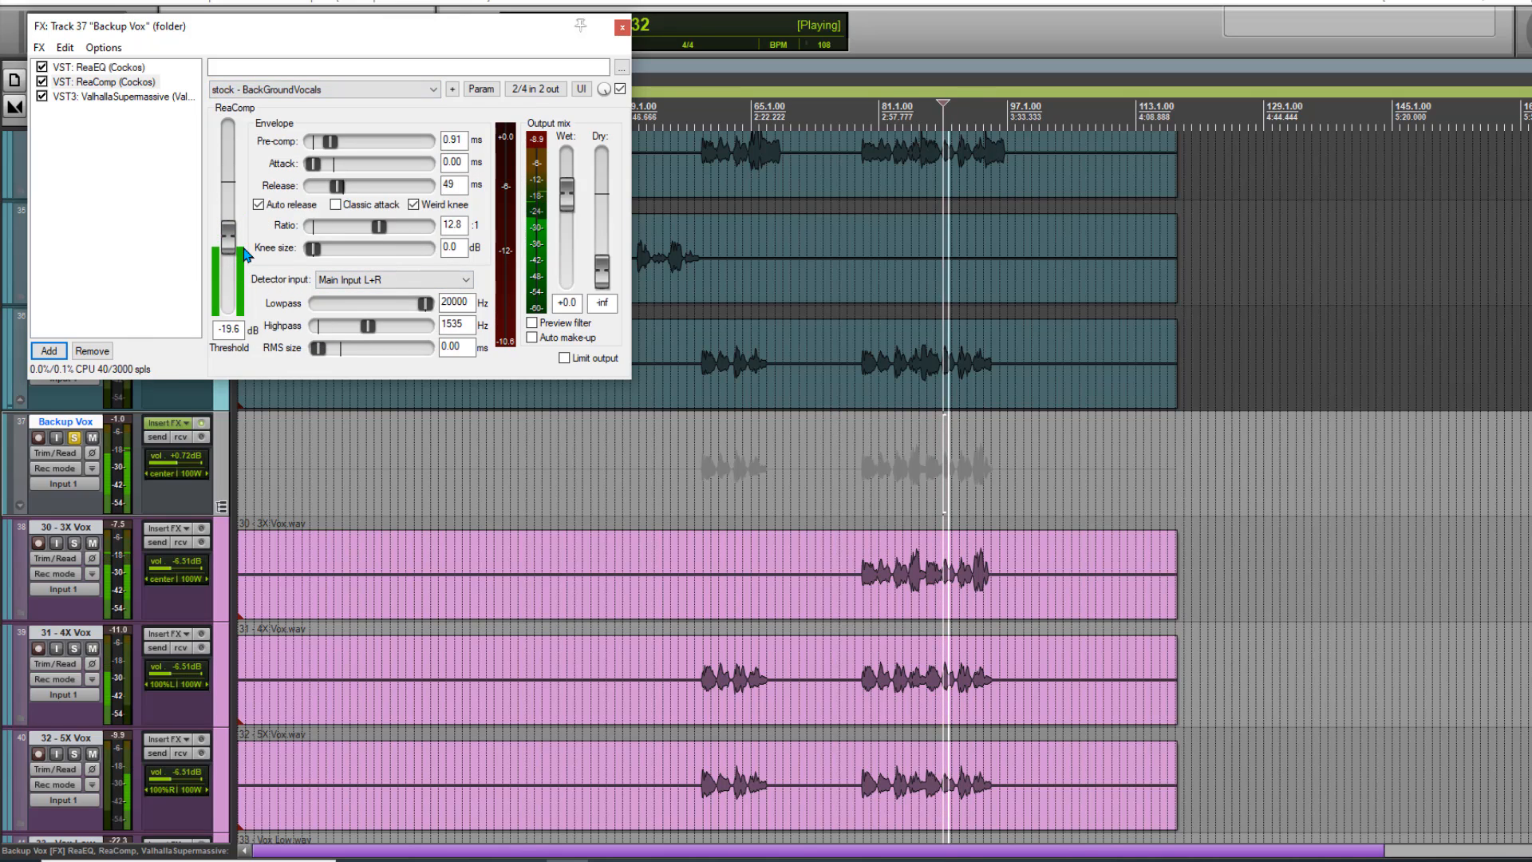
{"action": "left_click_drag", "start_coordinate": [230, 252], "coordinate": [228, 234]}
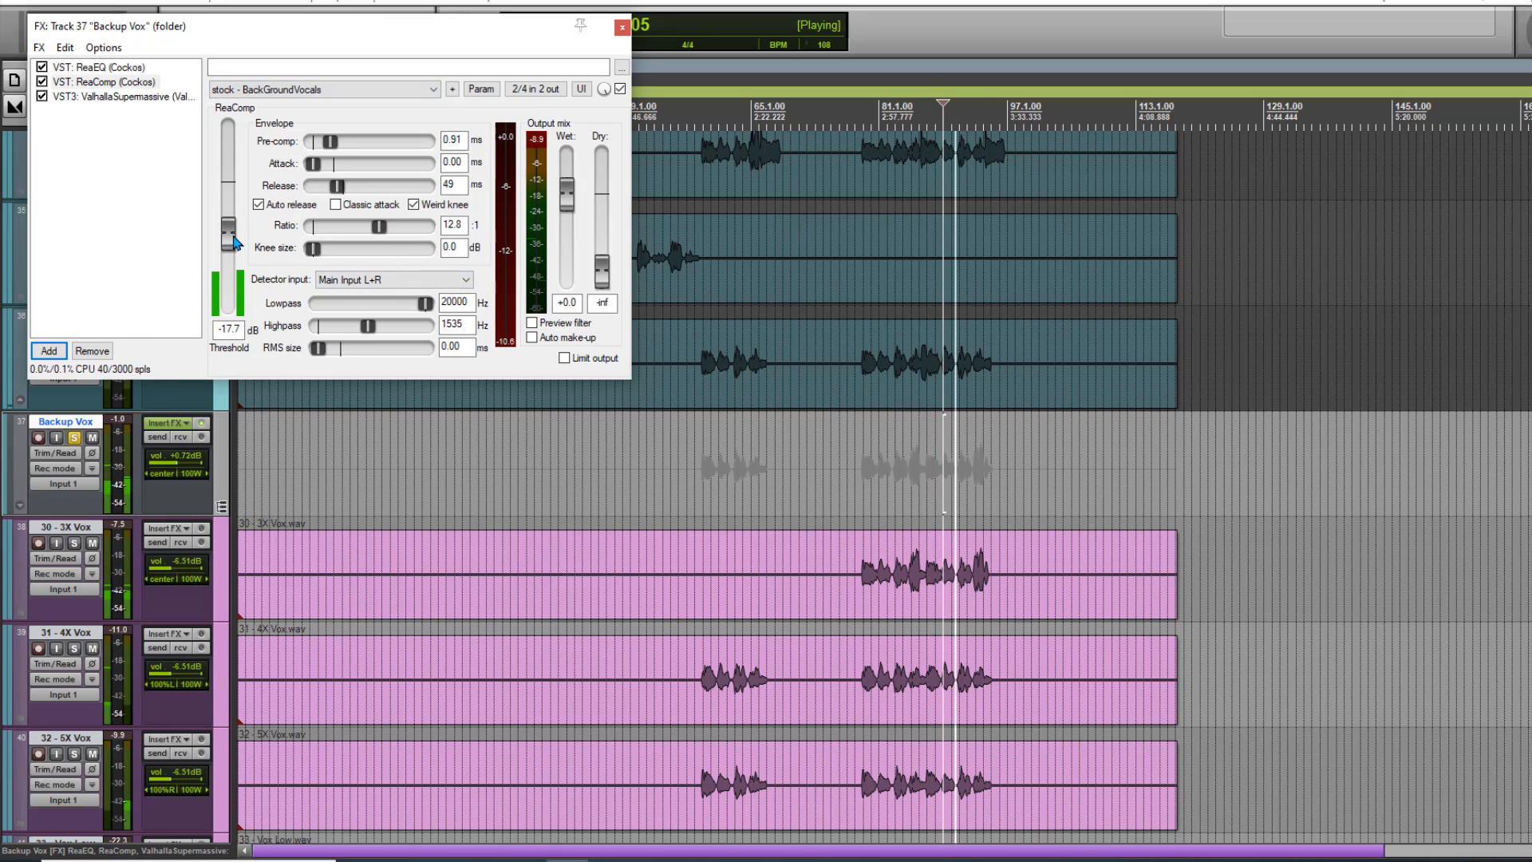
{"action": "key", "text": "space"}
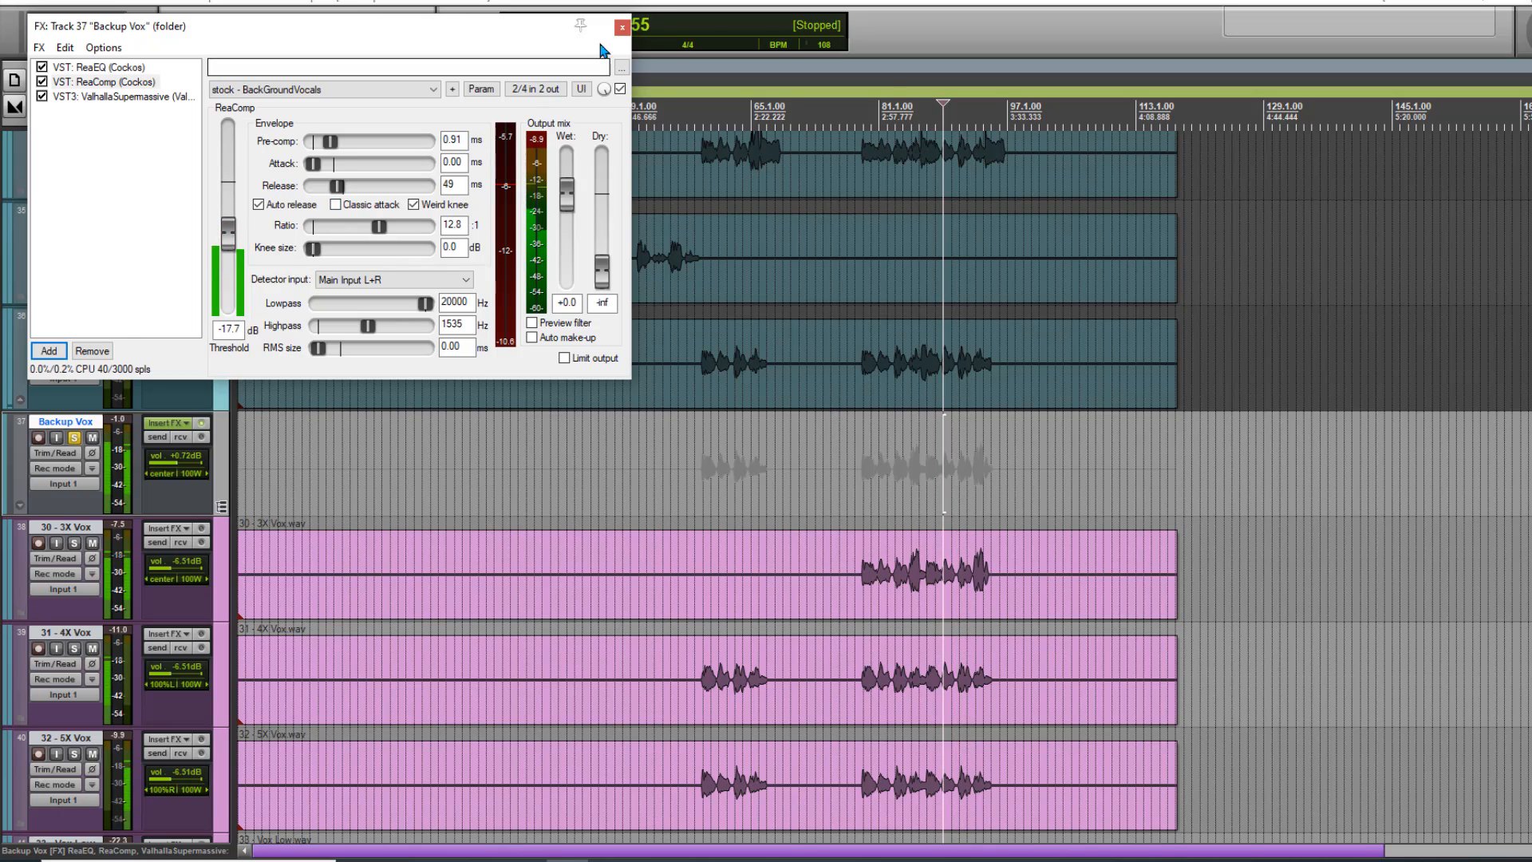
{"action": "left_click", "coordinate": [623, 28]}
{"action": "scroll", "coordinate": [760, 393], "scroll_direction": "down", "scroll_amount": 3}
{"action": "scroll", "coordinate": [258, 269], "scroll_direction": "up", "scroll_amount": 3}
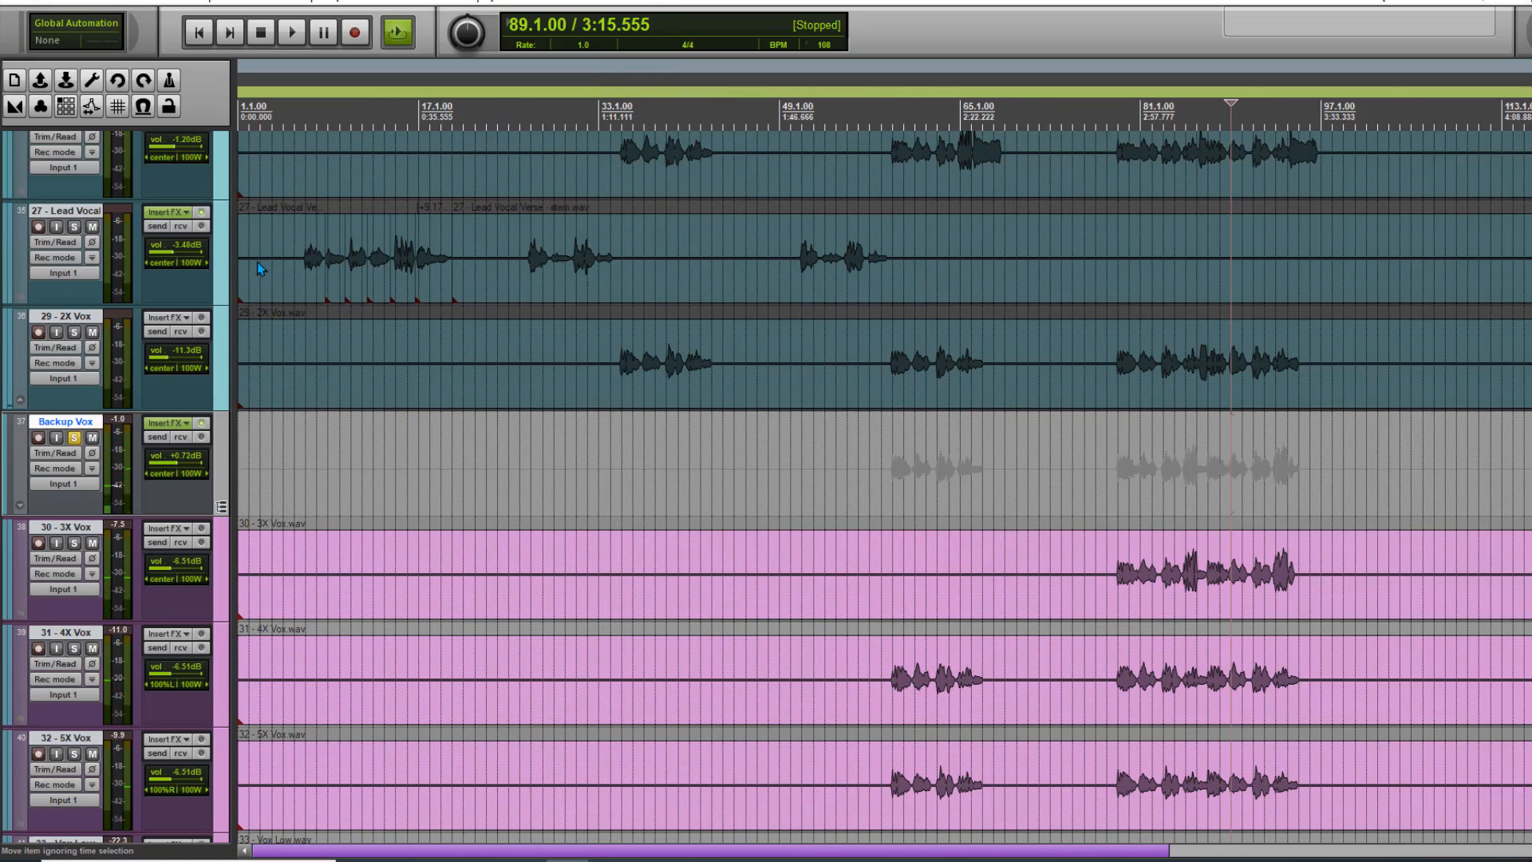
- Unsolo Backup Vox and play the full mix from 89.1.00, taking a brief look at the VOCALS folder's effects
{"action": "left_click", "coordinate": [73, 440]}
{"action": "scroll", "coordinate": [971, 499], "scroll_direction": "up", "scroll_amount": 5}
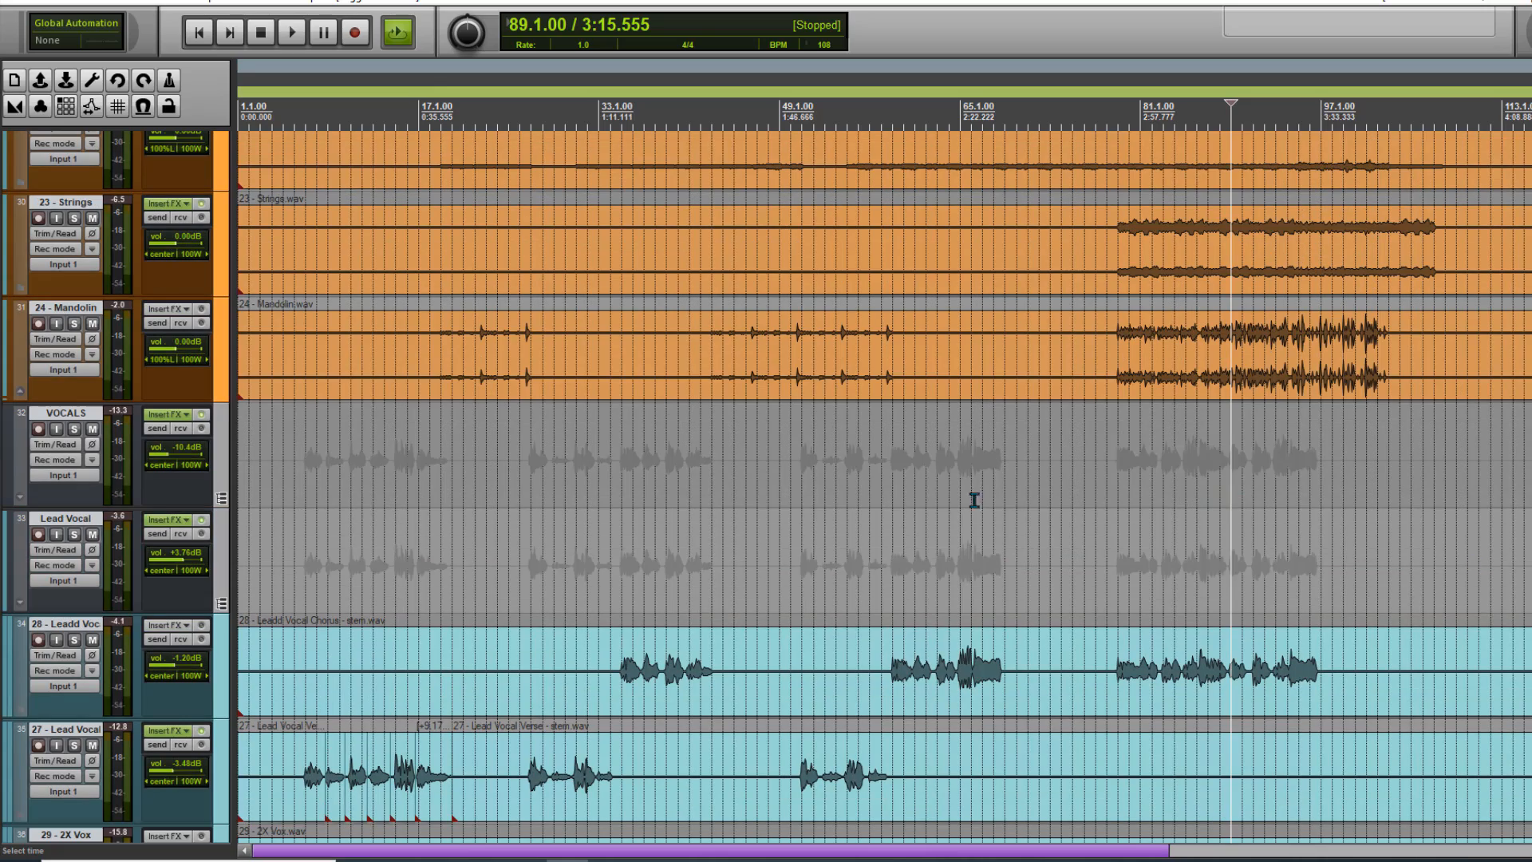
{"action": "key", "text": "space"}
{"action": "scroll", "coordinate": [703, 448], "scroll_direction": "down", "scroll_amount": 2}
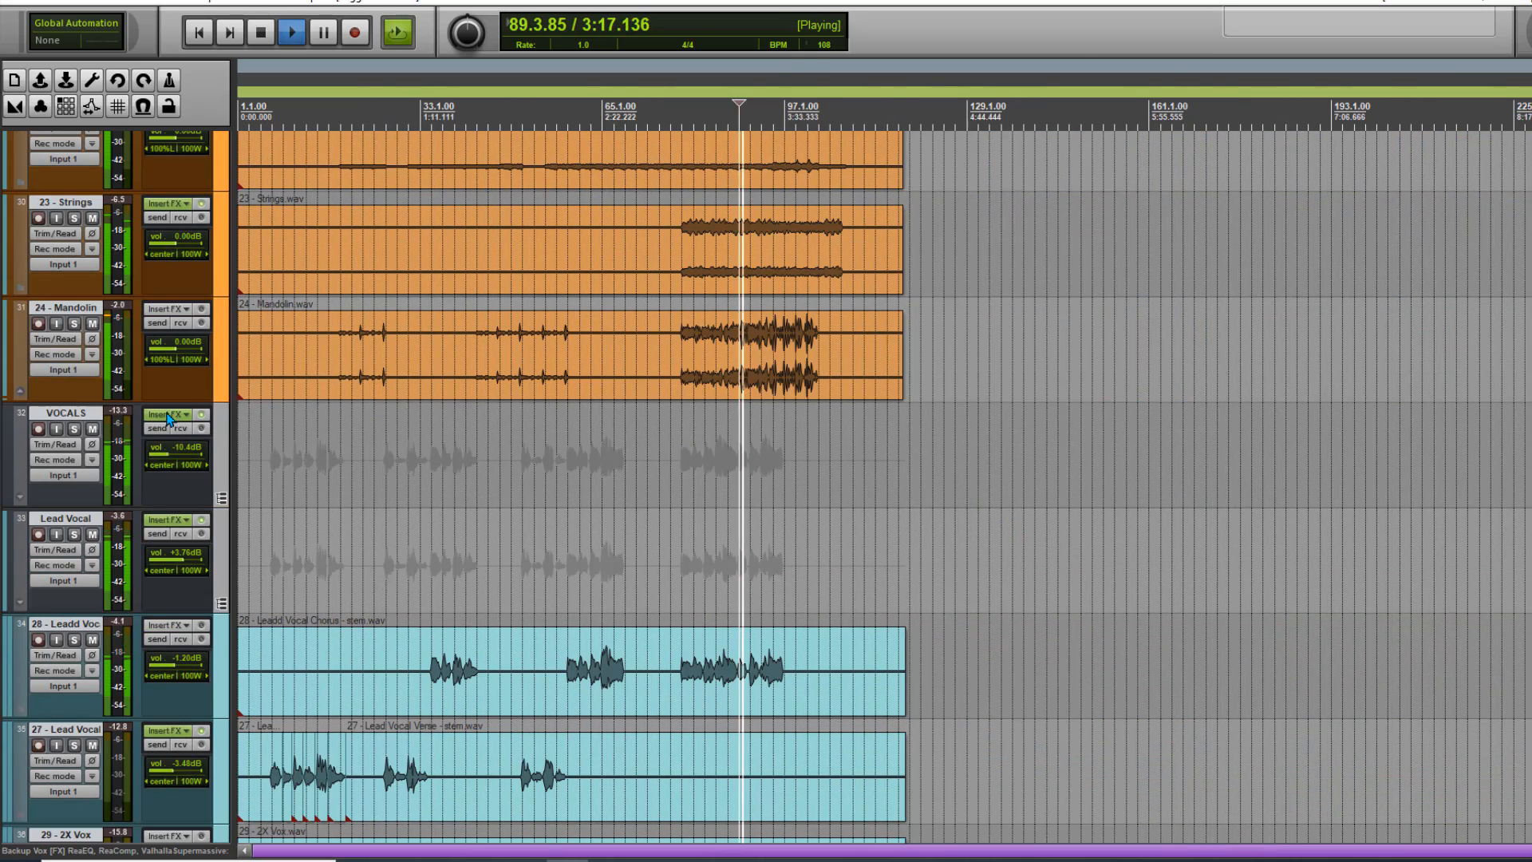
{"action": "left_click", "coordinate": [168, 414]}
{"action": "left_click", "coordinate": [802, 73]}
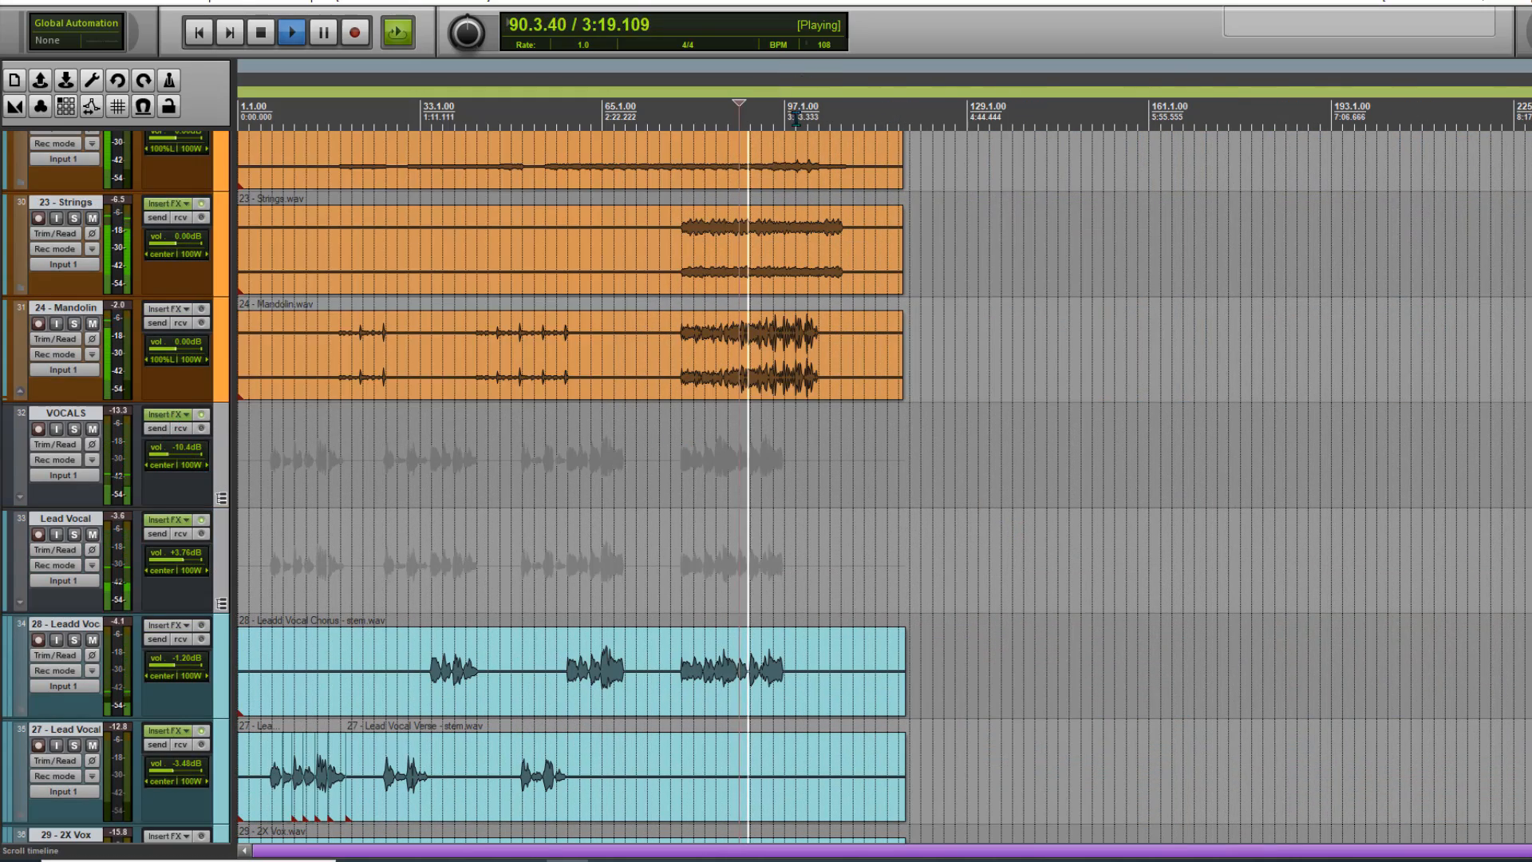
- Save the project
{"action": "scroll", "coordinate": [797, 394], "scroll_direction": "up", "scroll_amount": 2}
{"action": "left_click", "coordinate": [16, 1]}
{"action": "left_click", "coordinate": [51, 72]}
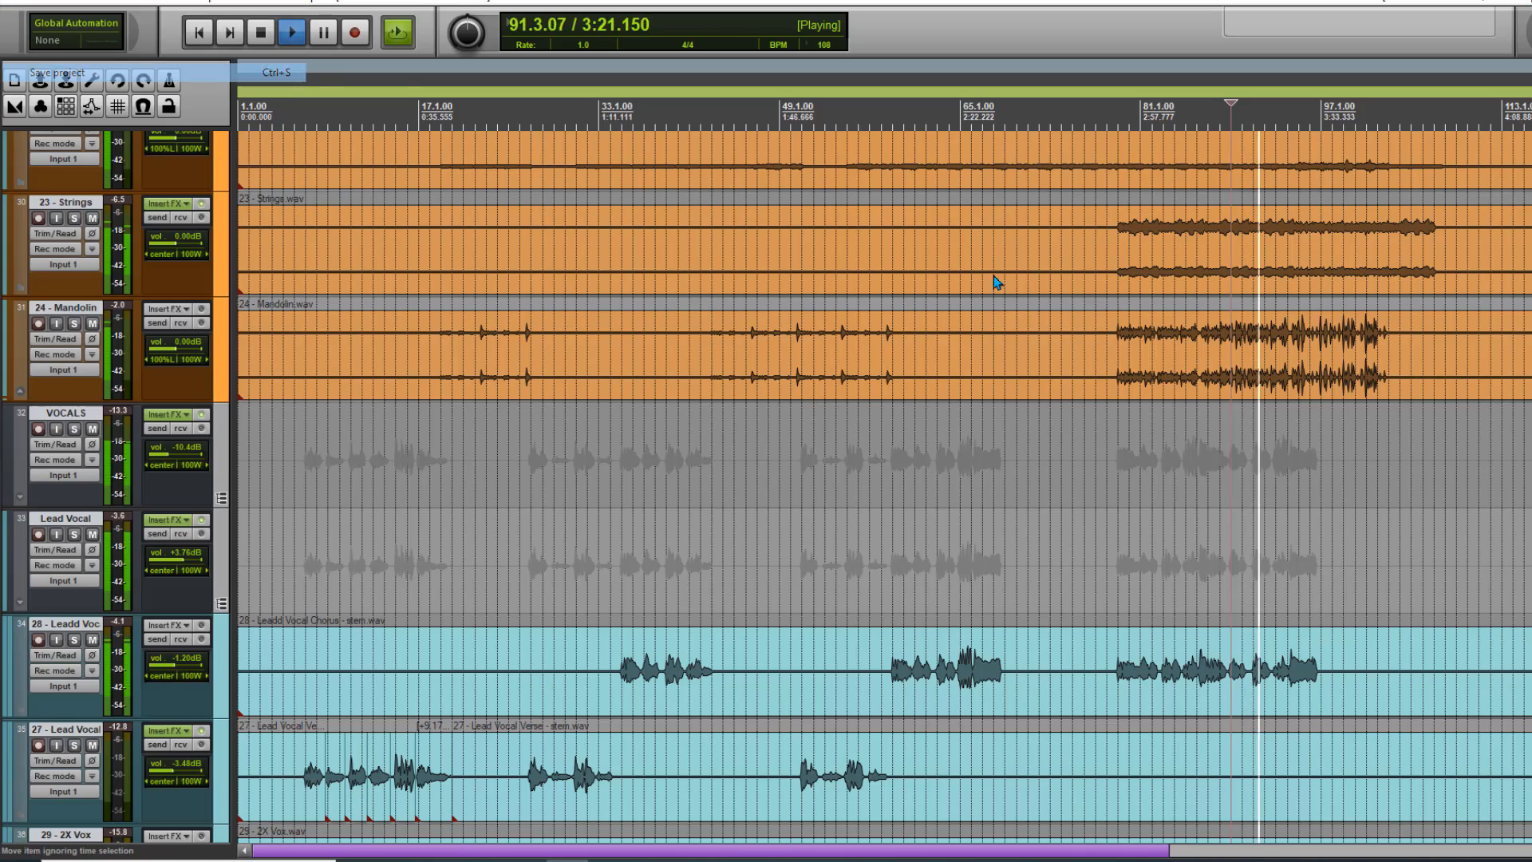
- Play the first verse around bar 9 and lower the Lead Vocal folder's ReaDelay wet level to -11.0 dB
{"action": "scroll", "coordinate": [525, 457], "scroll_direction": "down", "scroll_amount": 3}
{"action": "left_click", "coordinate": [328, 376]}
{"action": "scroll", "coordinate": [328, 375], "scroll_direction": "up", "scroll_amount": 3}
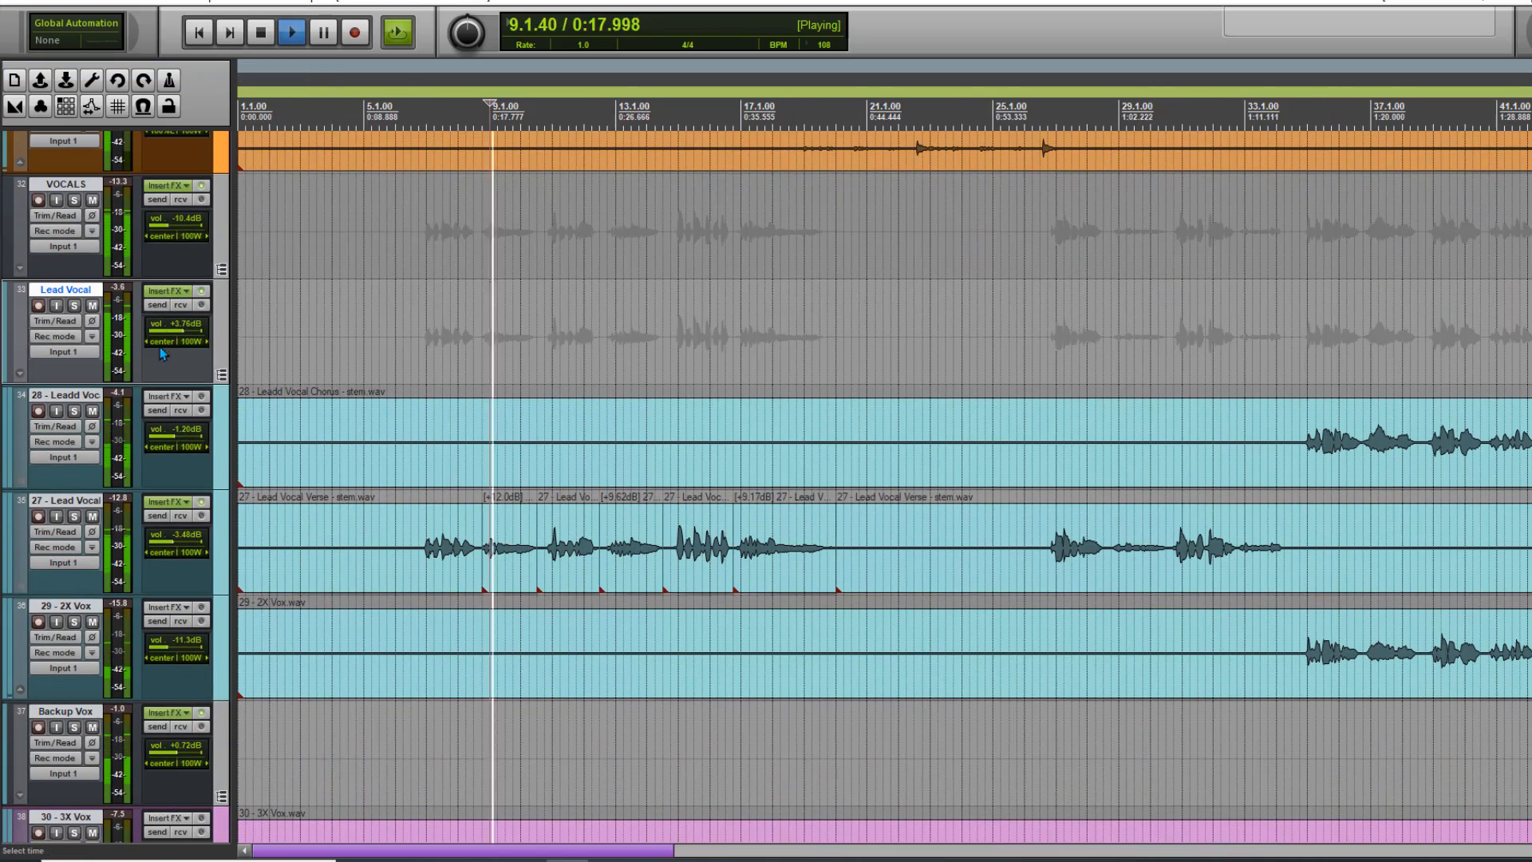
{"action": "left_click", "coordinate": [167, 292]}
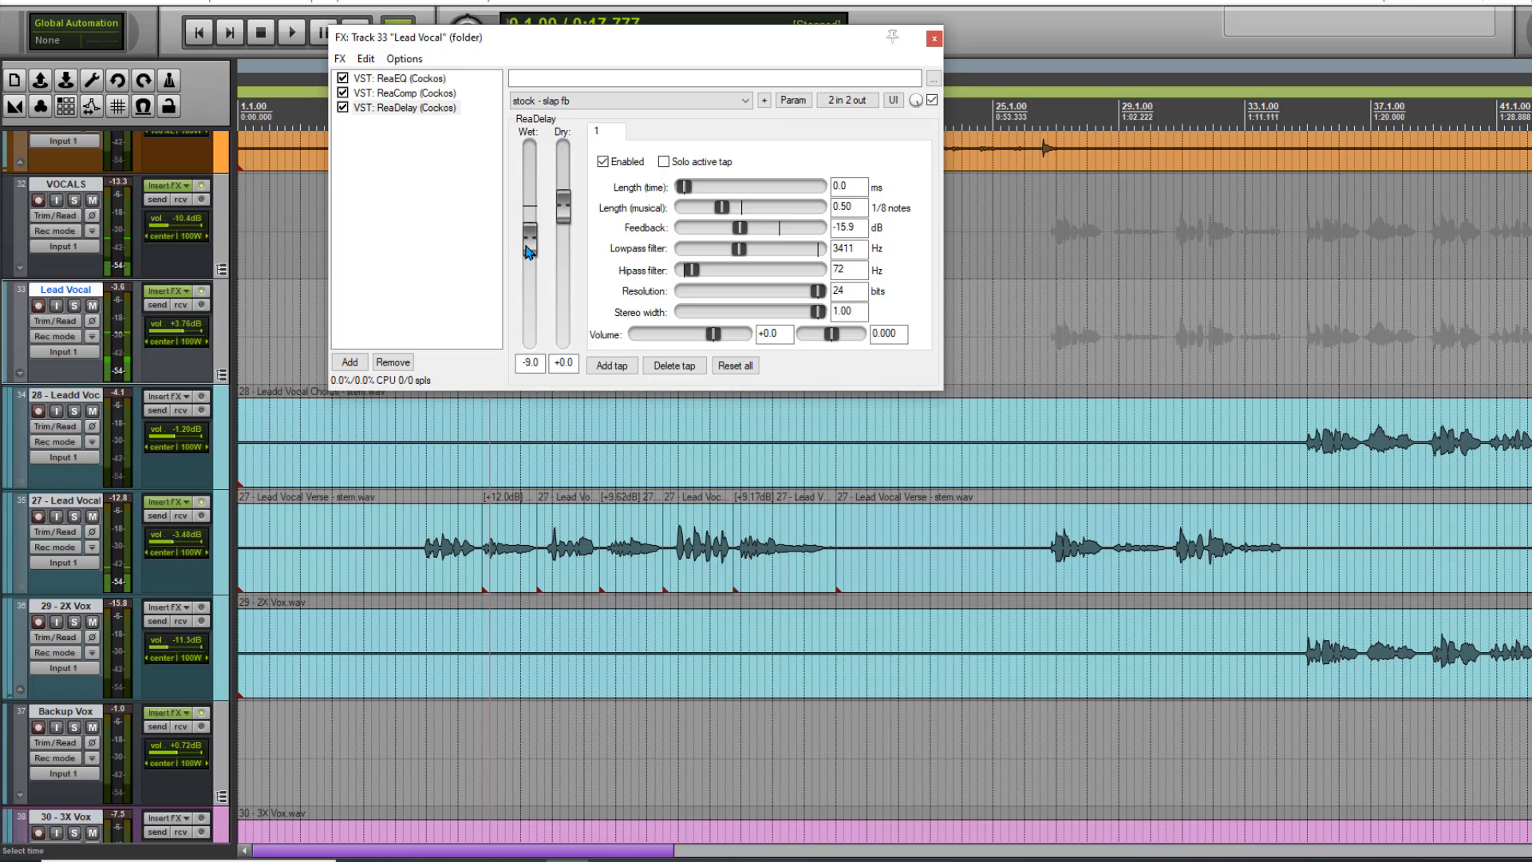
{"action": "key", "text": "space"}
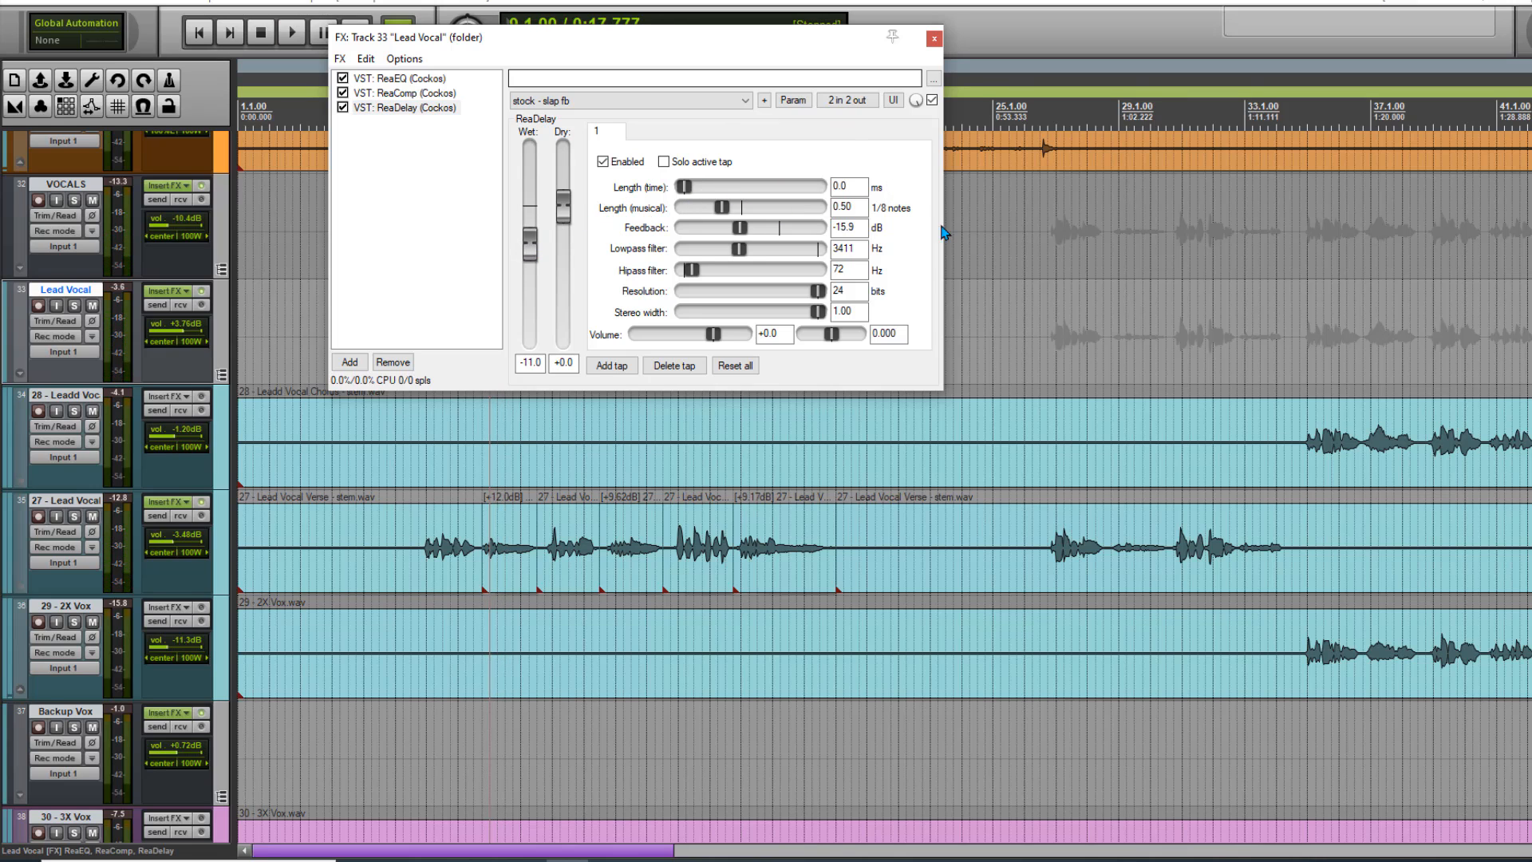
- Play from bar 51 and set the ReaComp threshold on the 27 - Lead Vocal Verse track to -29.4 dB
{"action": "scroll", "coordinate": [1032, 256], "scroll_direction": "down", "scroll_amount": 5}
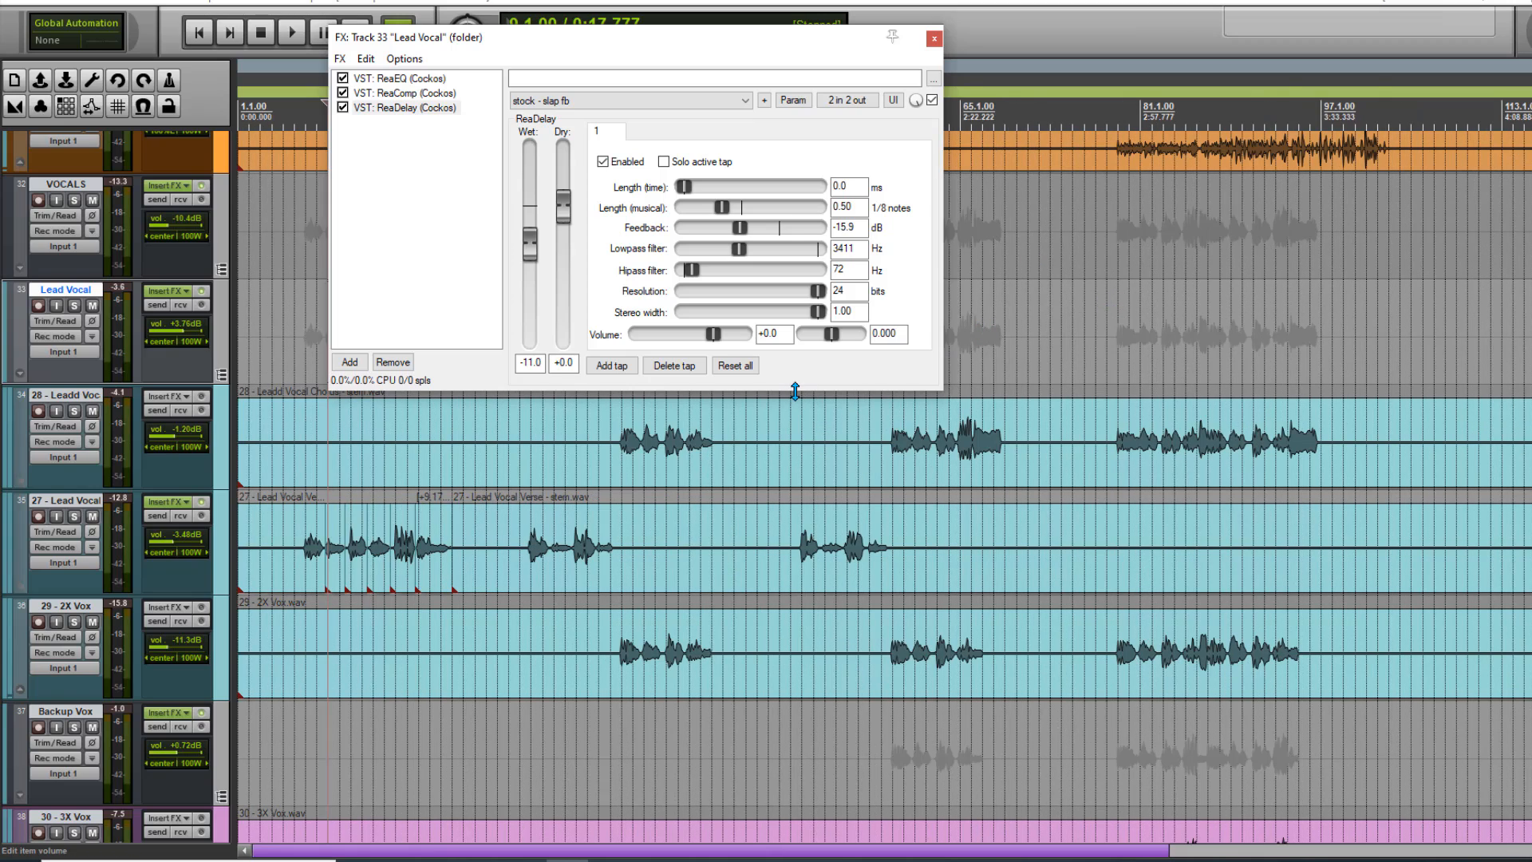
{"action": "left_click", "coordinate": [802, 732]}
{"action": "key", "text": "space"}
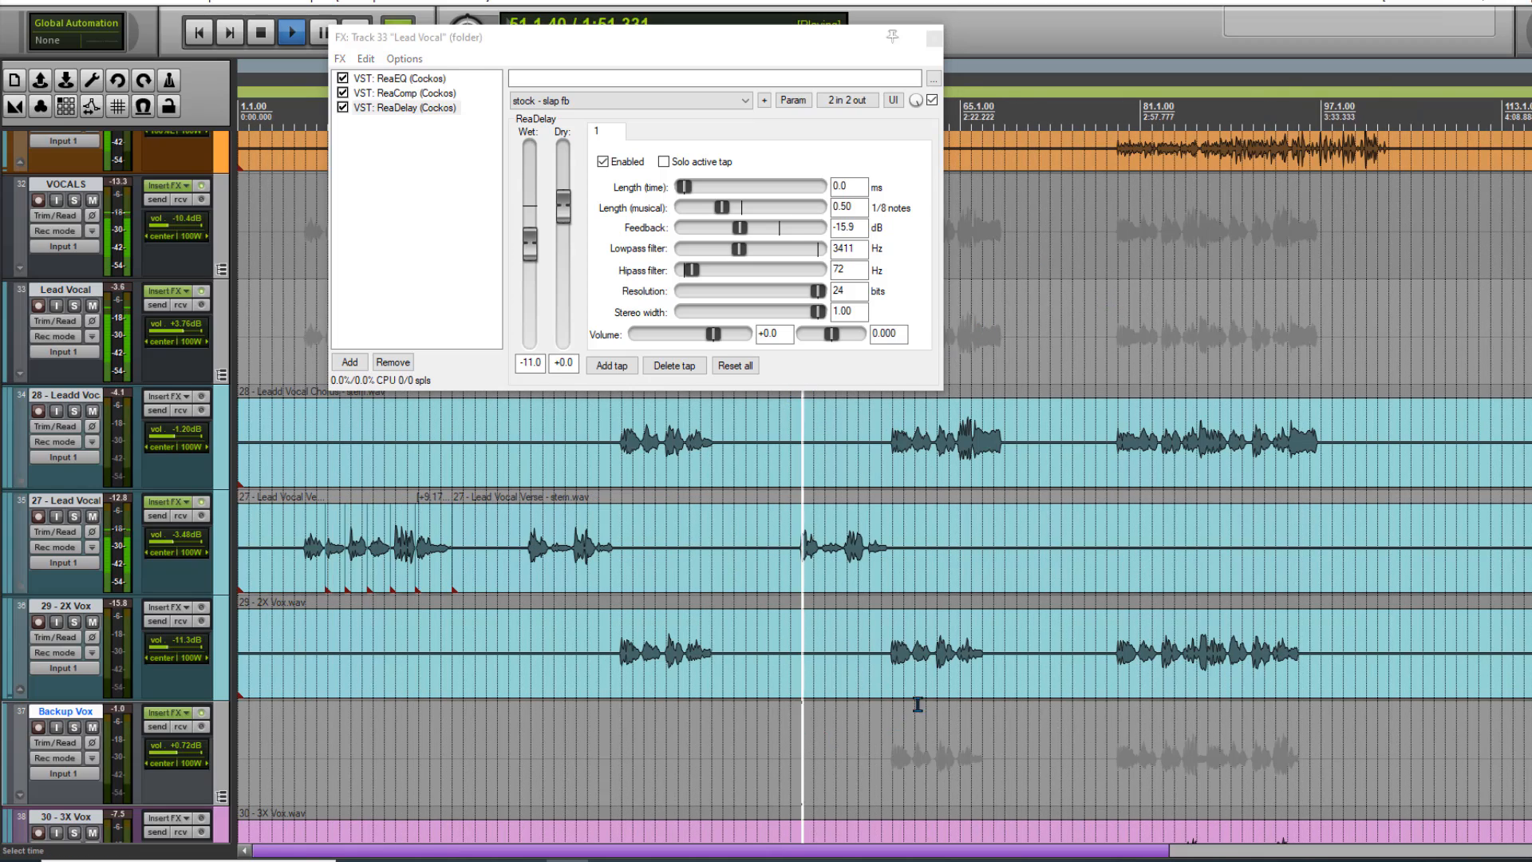
{"action": "scroll", "coordinate": [980, 588], "scroll_direction": "up", "scroll_amount": 3}
{"action": "scroll", "coordinate": [980, 588], "scroll_direction": "down", "scroll_amount": 3}
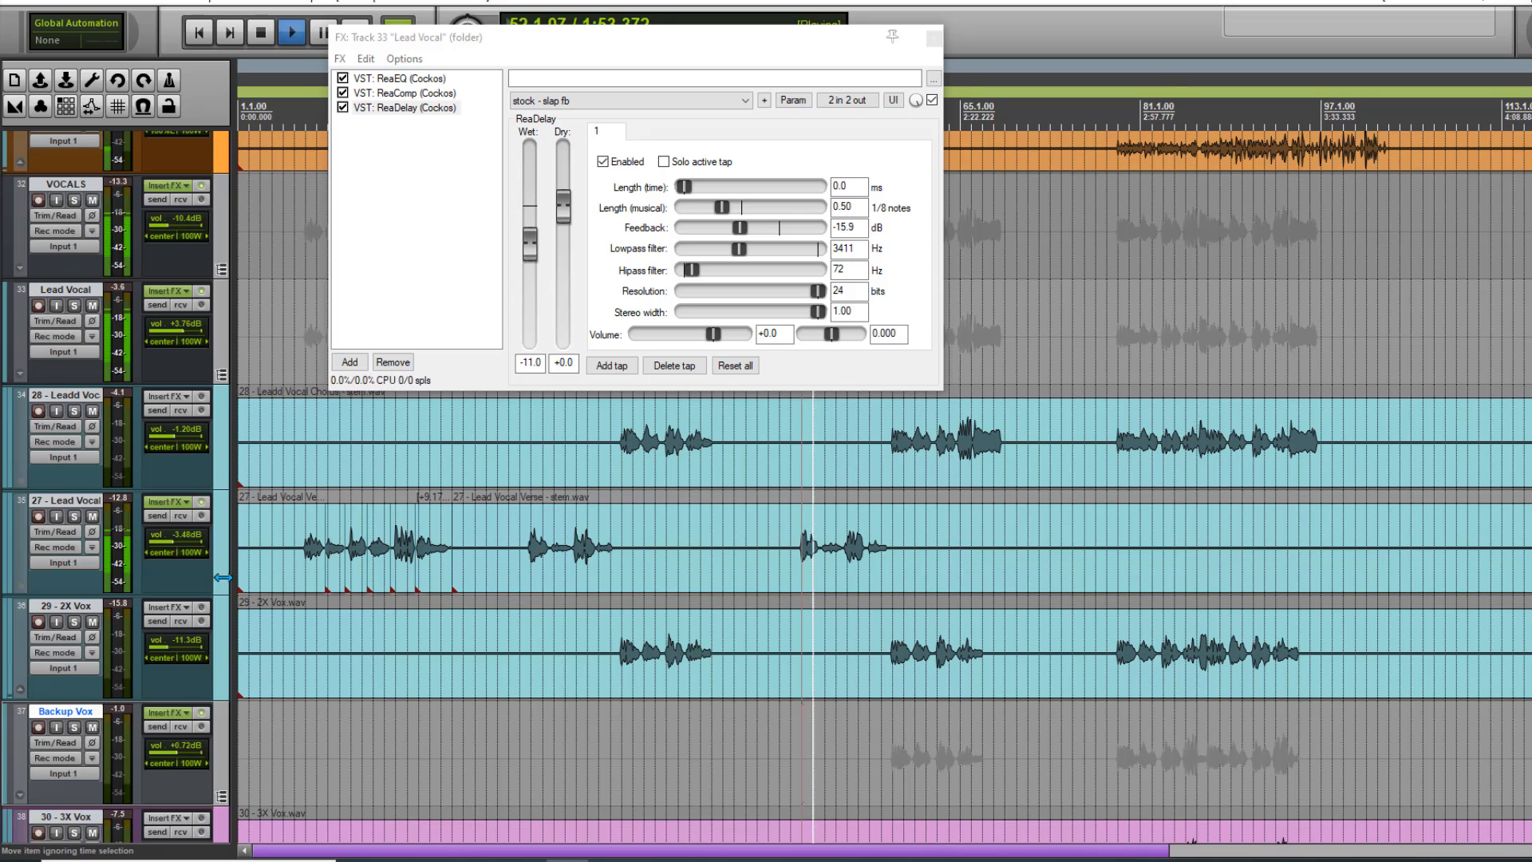
{"action": "left_click", "coordinate": [174, 505]}
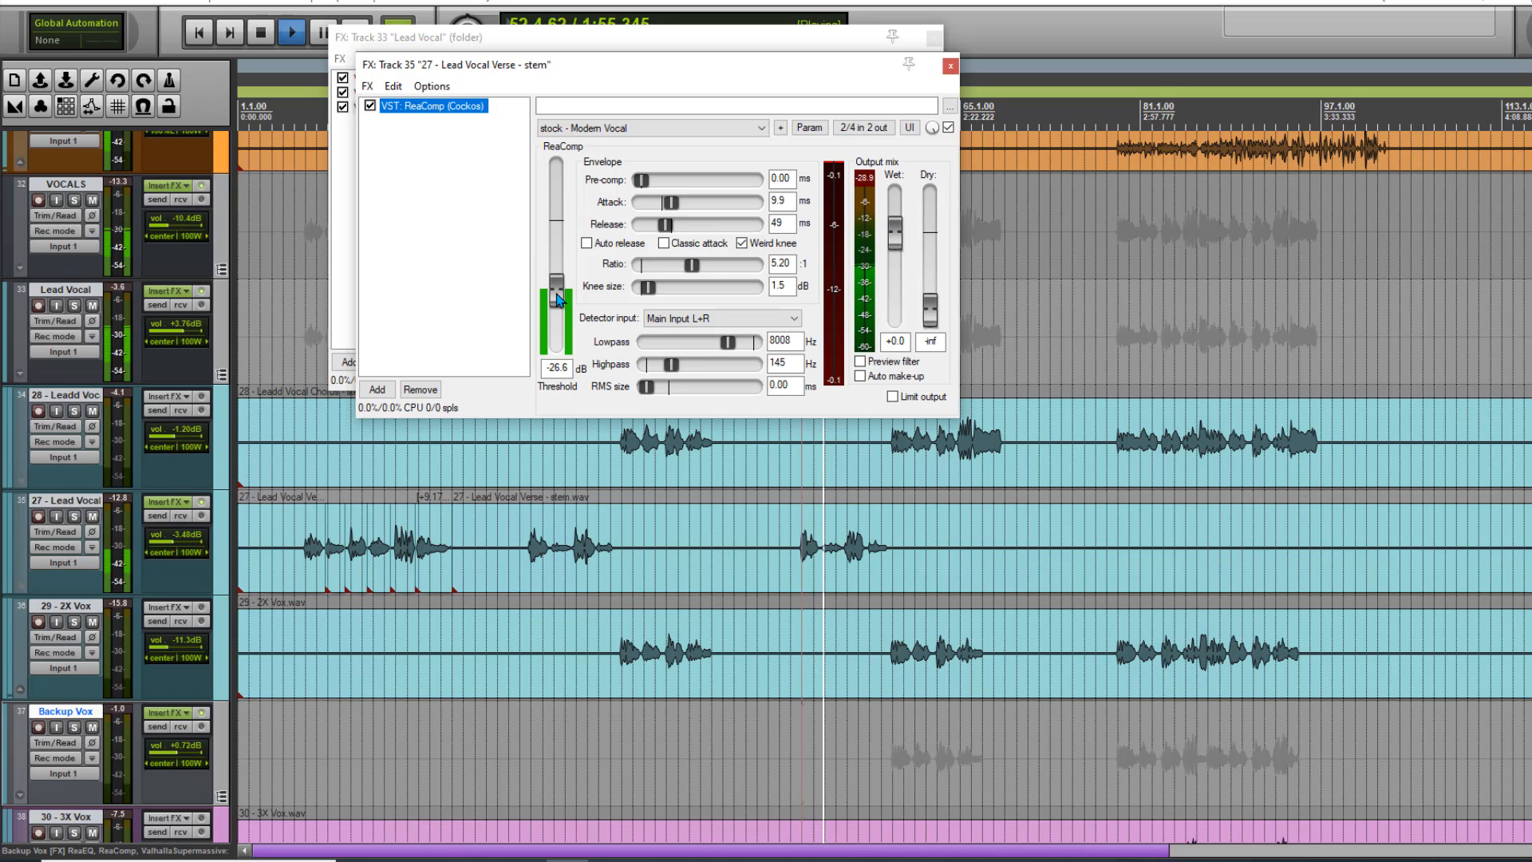
{"action": "left_click_drag", "start_coordinate": [556, 302], "coordinate": [556, 313]}
{"action": "key", "text": "space"}
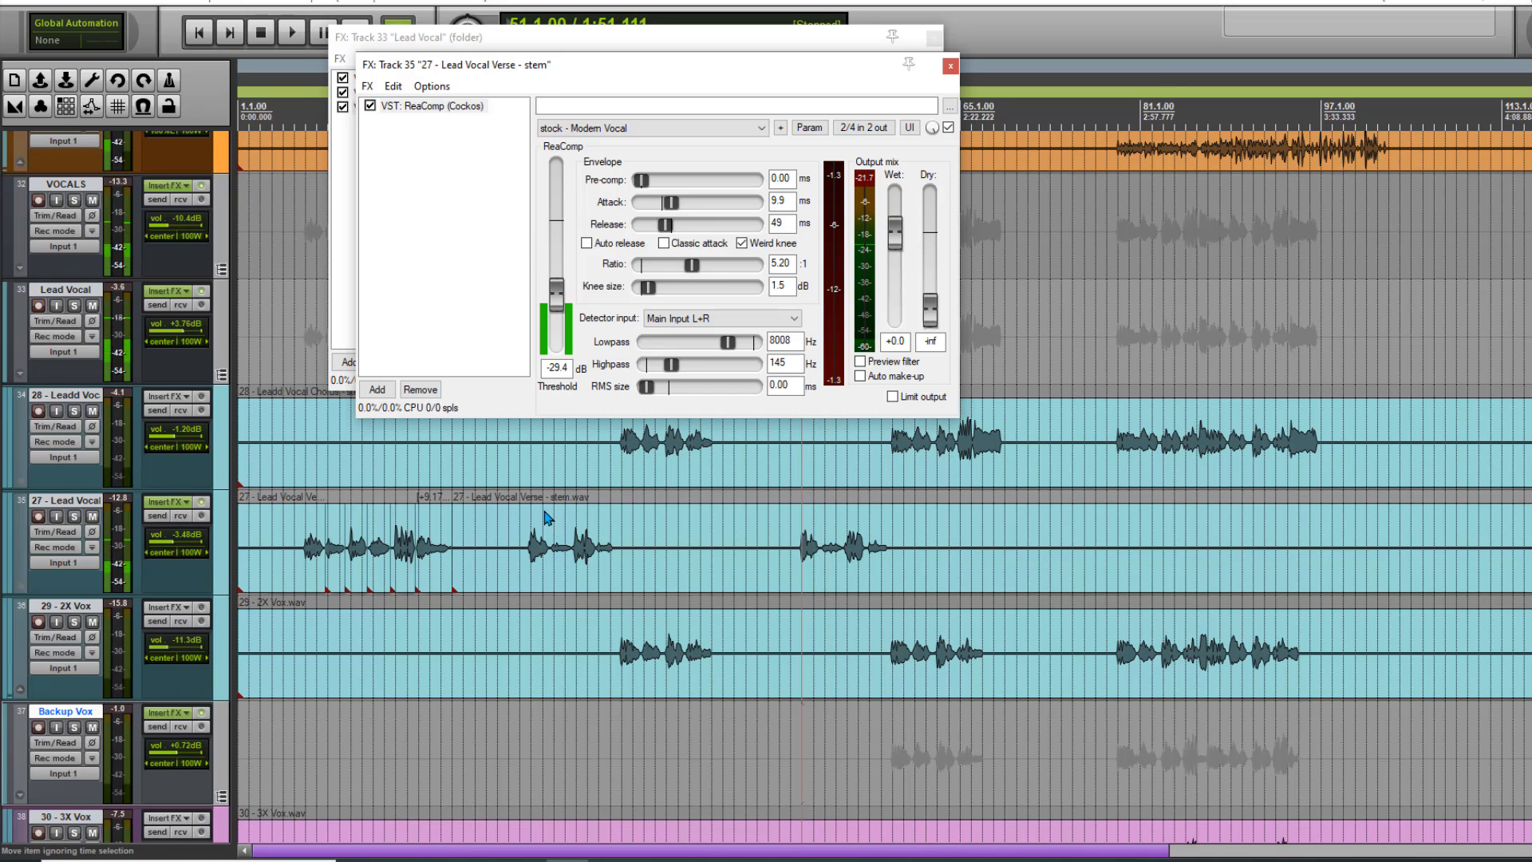
- Split the 27 - Lead Vocal Verse item around its two quiet second-verse phrases, starting at 1:01.666 and 1:10.555
{"action": "left_click", "coordinate": [547, 519]}
{"action": "scroll", "coordinate": [1037, 546], "scroll_direction": "up", "scroll_amount": 5}
{"action": "left_click", "coordinate": [997, 570]}
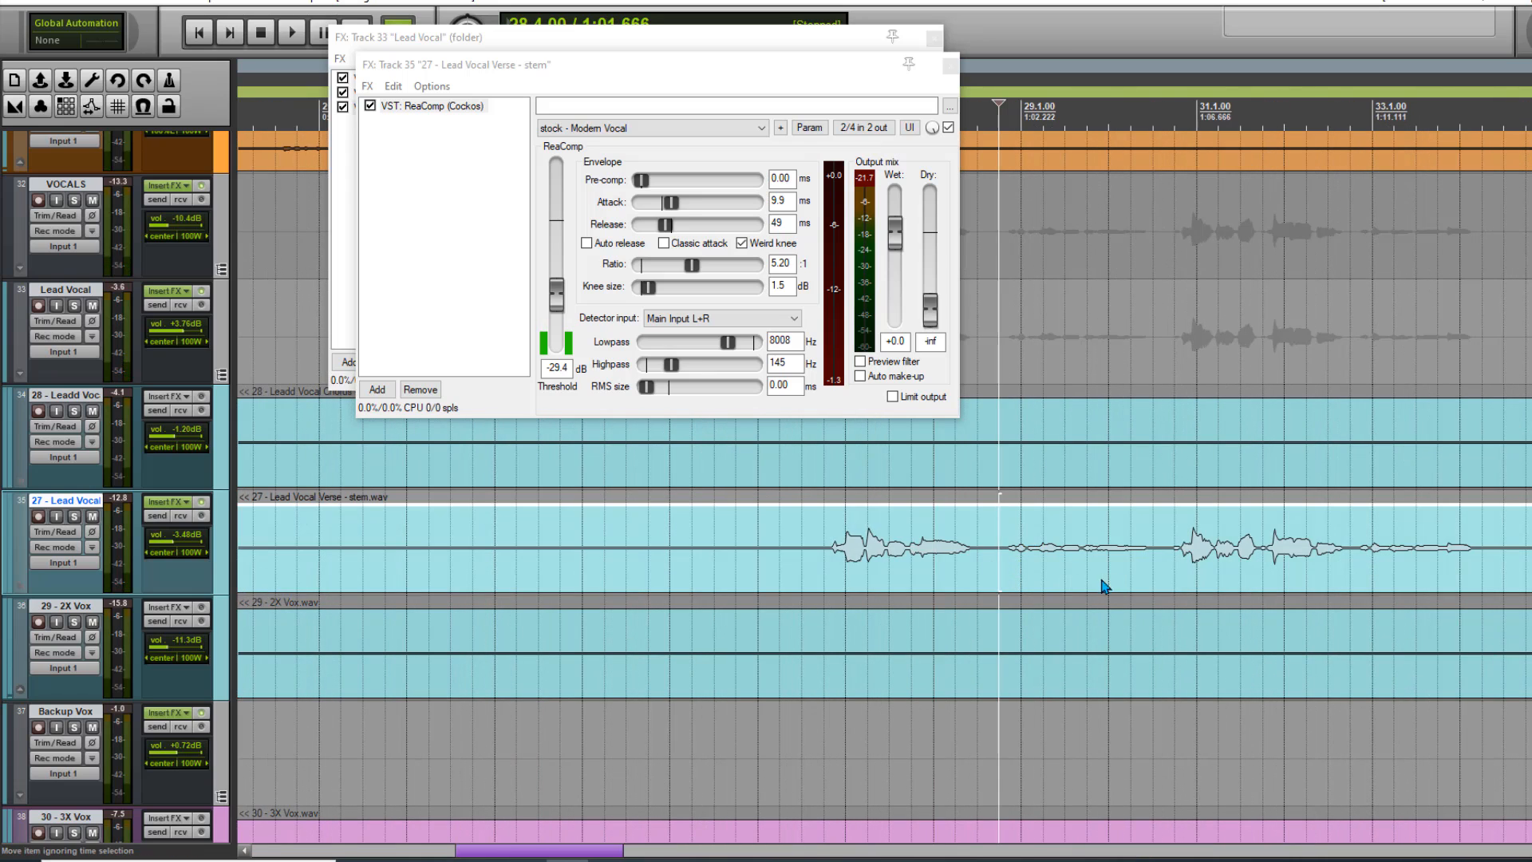
{"action": "key", "text": "s"}
{"action": "left_click", "coordinate": [1154, 571]}
{"action": "key", "text": "s"}
{"action": "left_click", "coordinate": [1352, 555]}
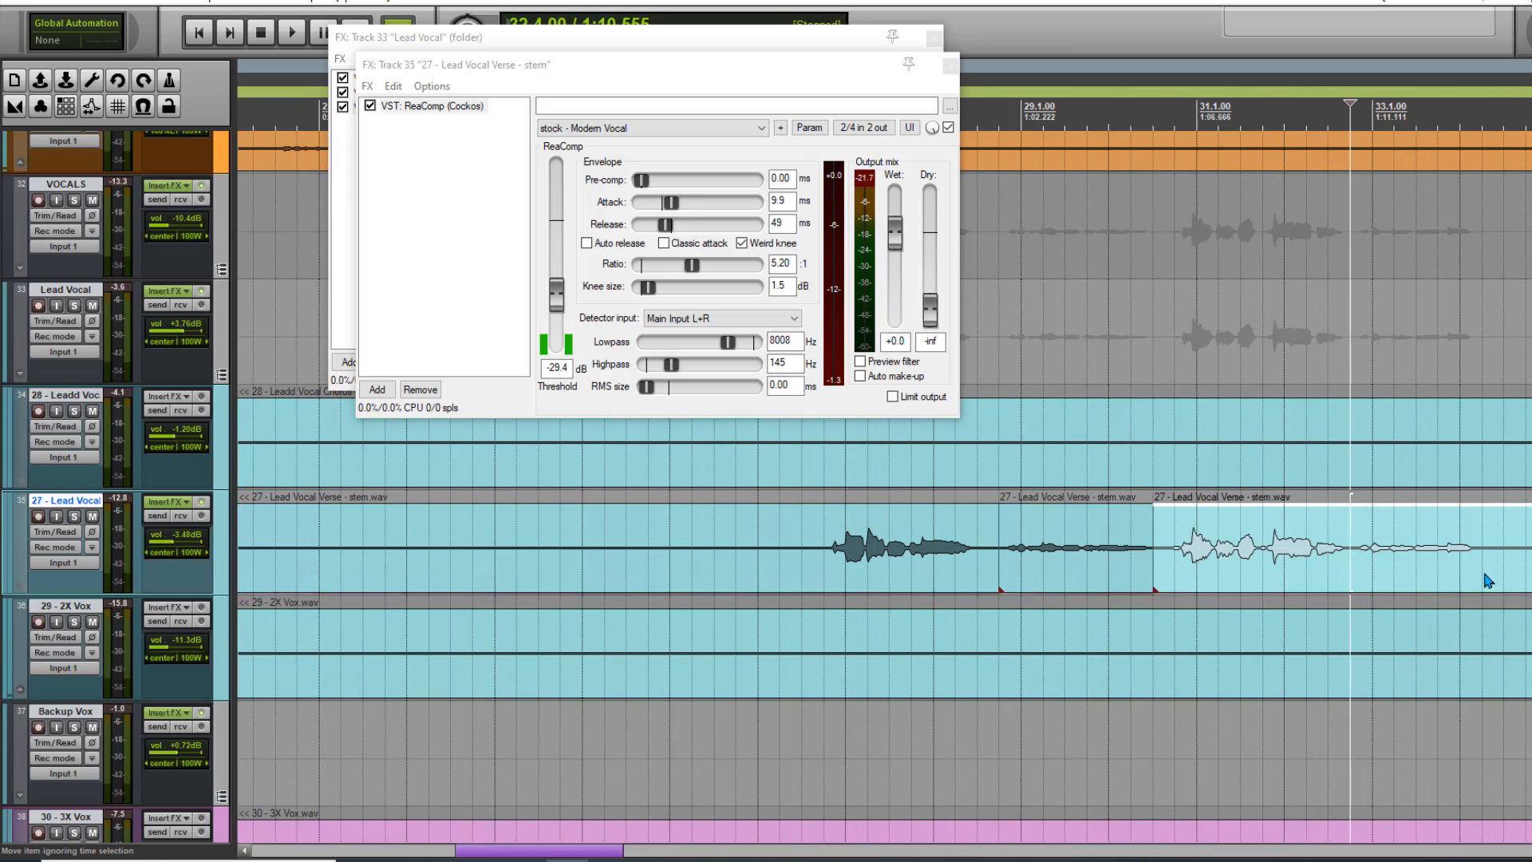
{"action": "key", "text": "s"}
{"action": "left_click", "coordinate": [1500, 573]}
{"action": "key", "text": "s"}
- Raise the item volume of the quiet verse phrase starting at 1:01.666 to +10.0 dB
{"action": "scroll", "coordinate": [1468, 571], "scroll_direction": "down", "scroll_amount": 2}
{"action": "left_click", "coordinate": [621, 543]}
{"action": "right_click", "coordinate": [623, 549]}
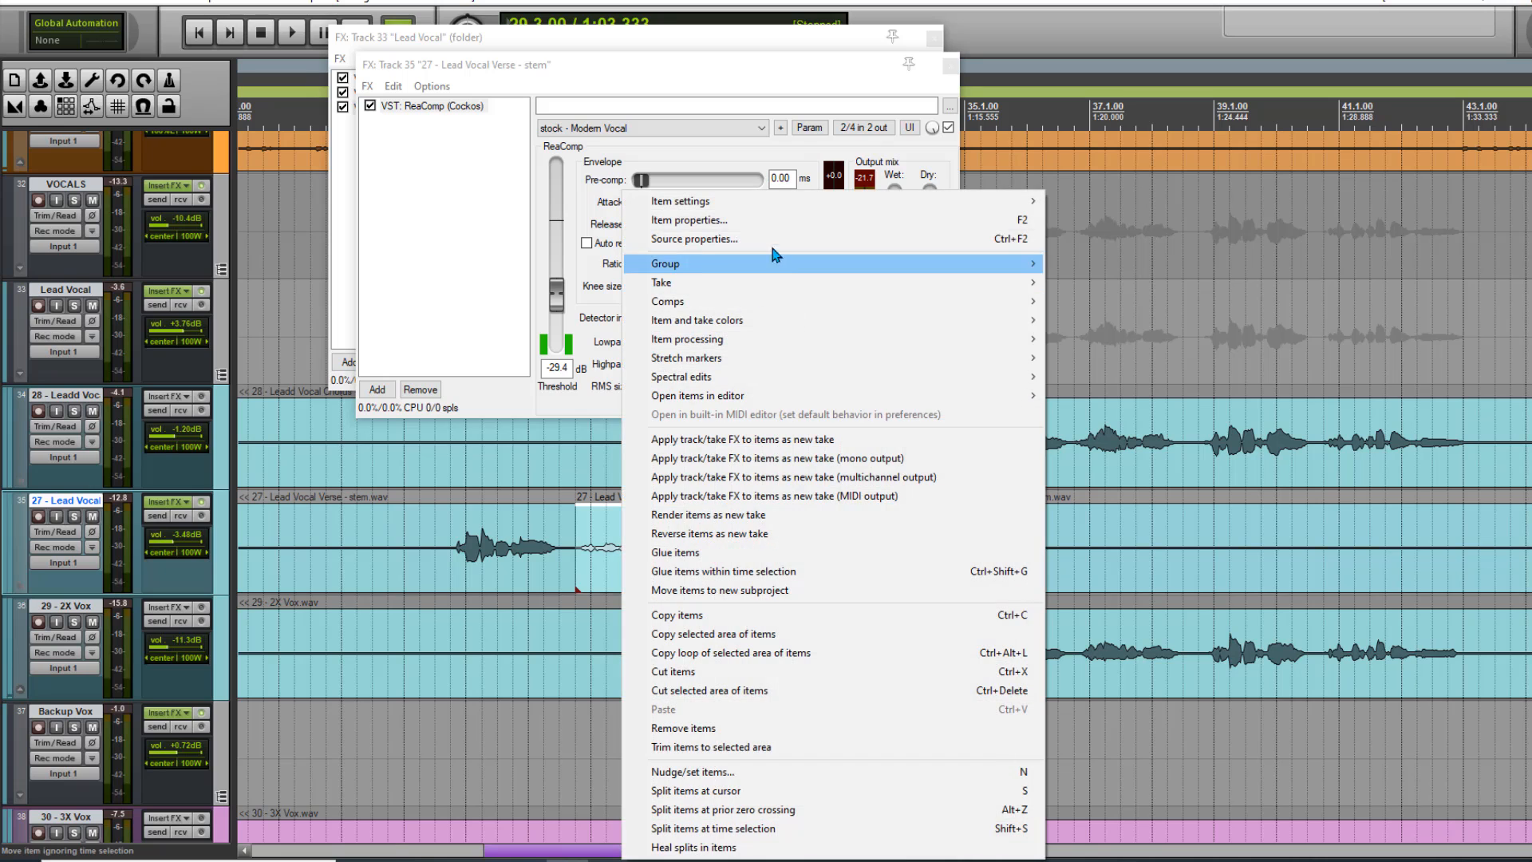
{"action": "left_click", "coordinate": [769, 220]}
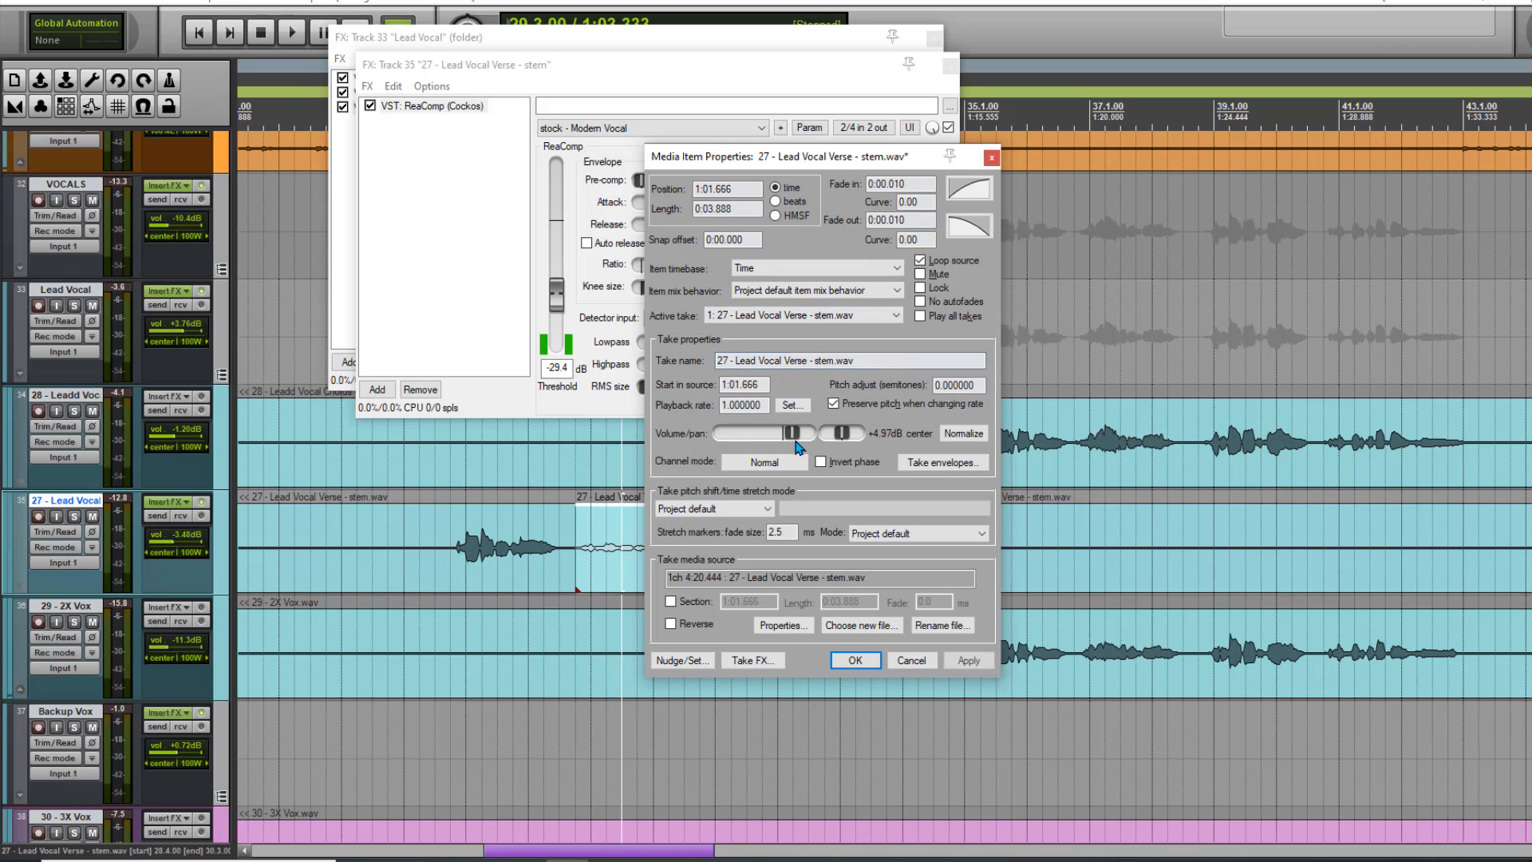
{"action": "left_click", "coordinate": [852, 660]}
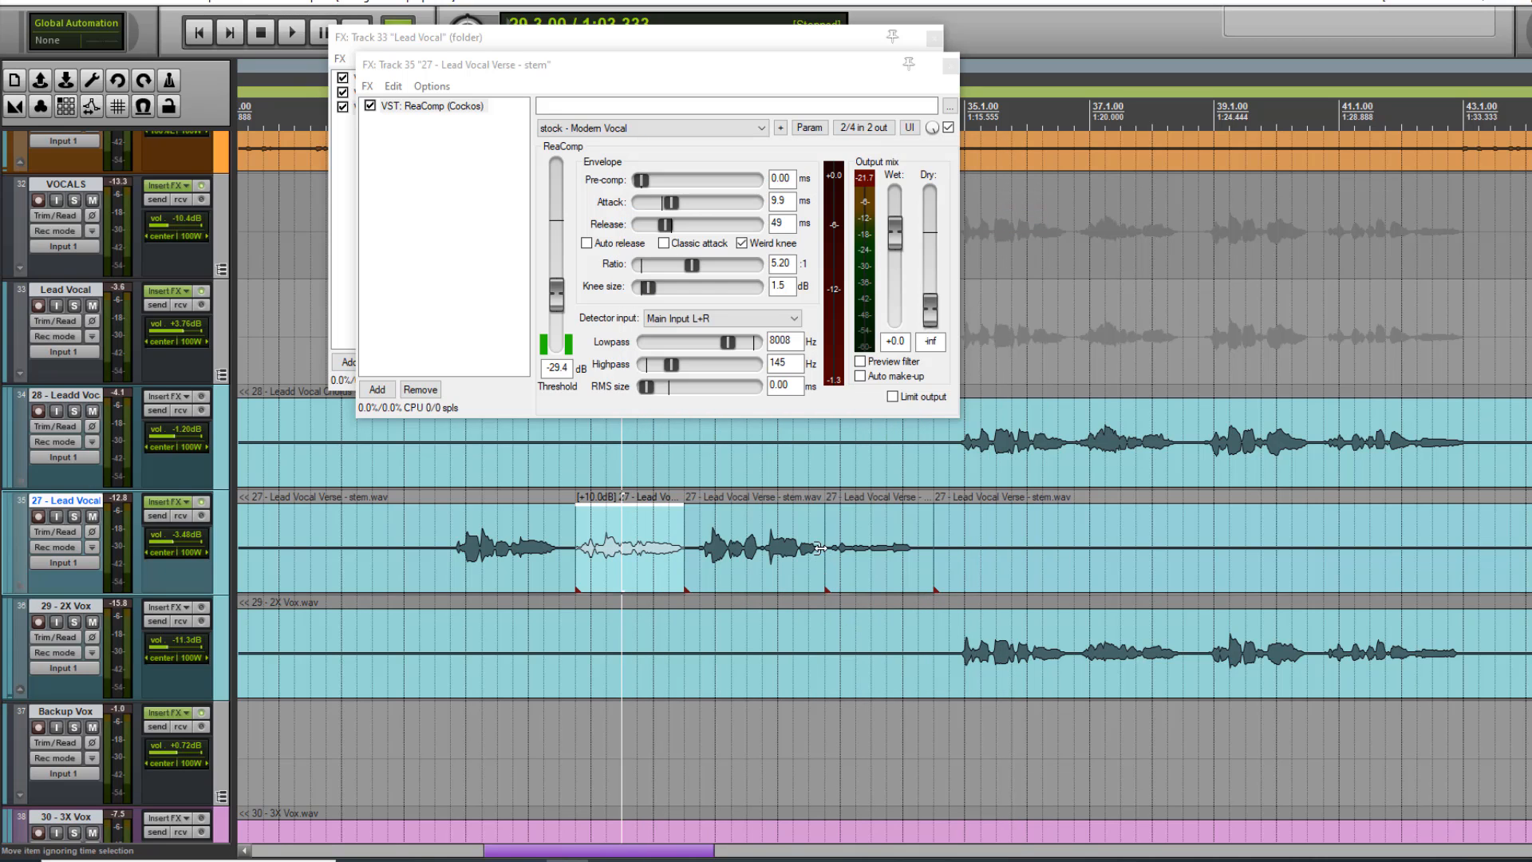
- Raise the item volume of the quiet verse phrase starting at 1:10.555 through its item properties
{"action": "left_click", "coordinate": [851, 563]}
{"action": "right_click", "coordinate": [852, 562]}
{"action": "left_click", "coordinate": [897, 220]}
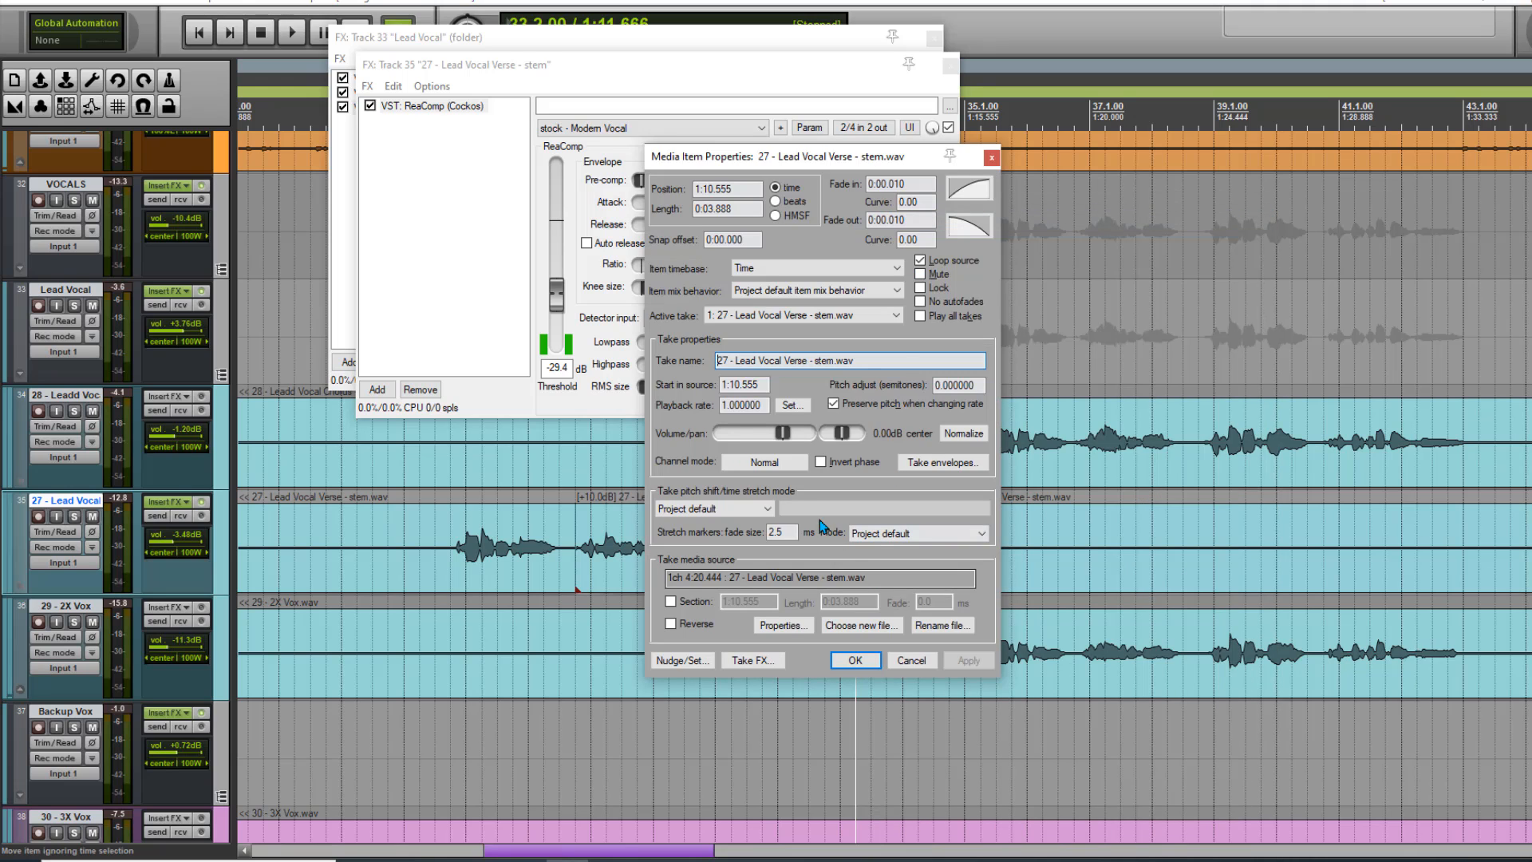
{"action": "left_click", "coordinate": [861, 663]}
- Isolate the quiet third-verse phrase starting at 1:55.000 on 27 - Lead Vocal Verse by splitting the item at both ends of it
{"action": "scroll", "coordinate": [966, 540], "scroll_direction": "down", "scroll_amount": 4}
{"action": "left_click", "coordinate": [1385, 342]}
{"action": "scroll", "coordinate": [860, 548], "scroll_direction": "up", "scroll_amount": 6}
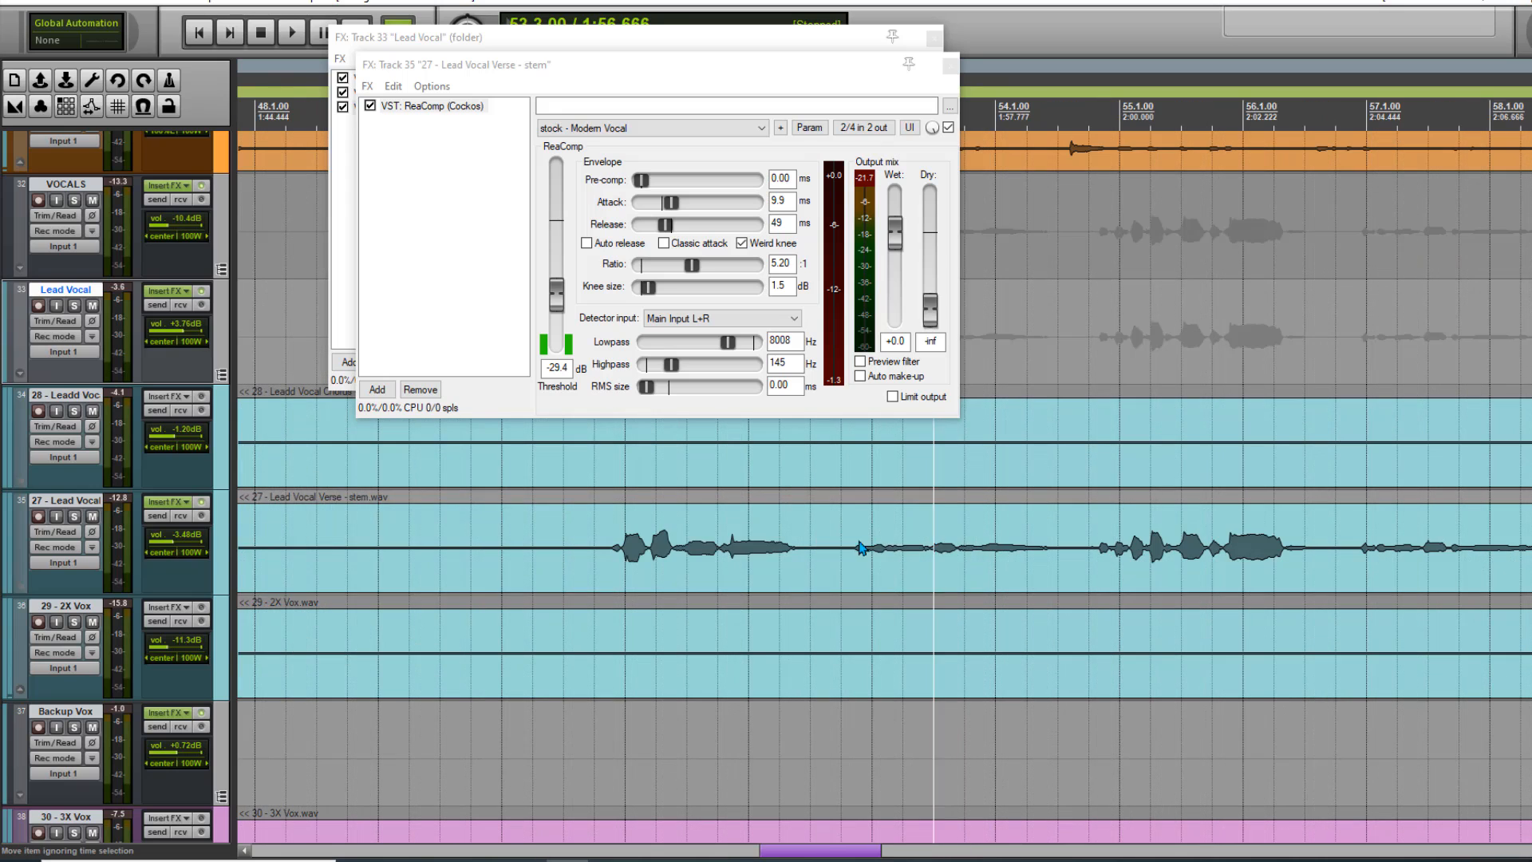
{"action": "left_click", "coordinate": [842, 552]}
{"action": "key", "text": "s"}
{"action": "left_click", "coordinate": [1077, 570]}
{"action": "key", "text": "s"}
- Raise the item volume of the quiet phrase starting at 1:55.000 to +10.4 dB
{"action": "left_click", "coordinate": [1001, 559]}
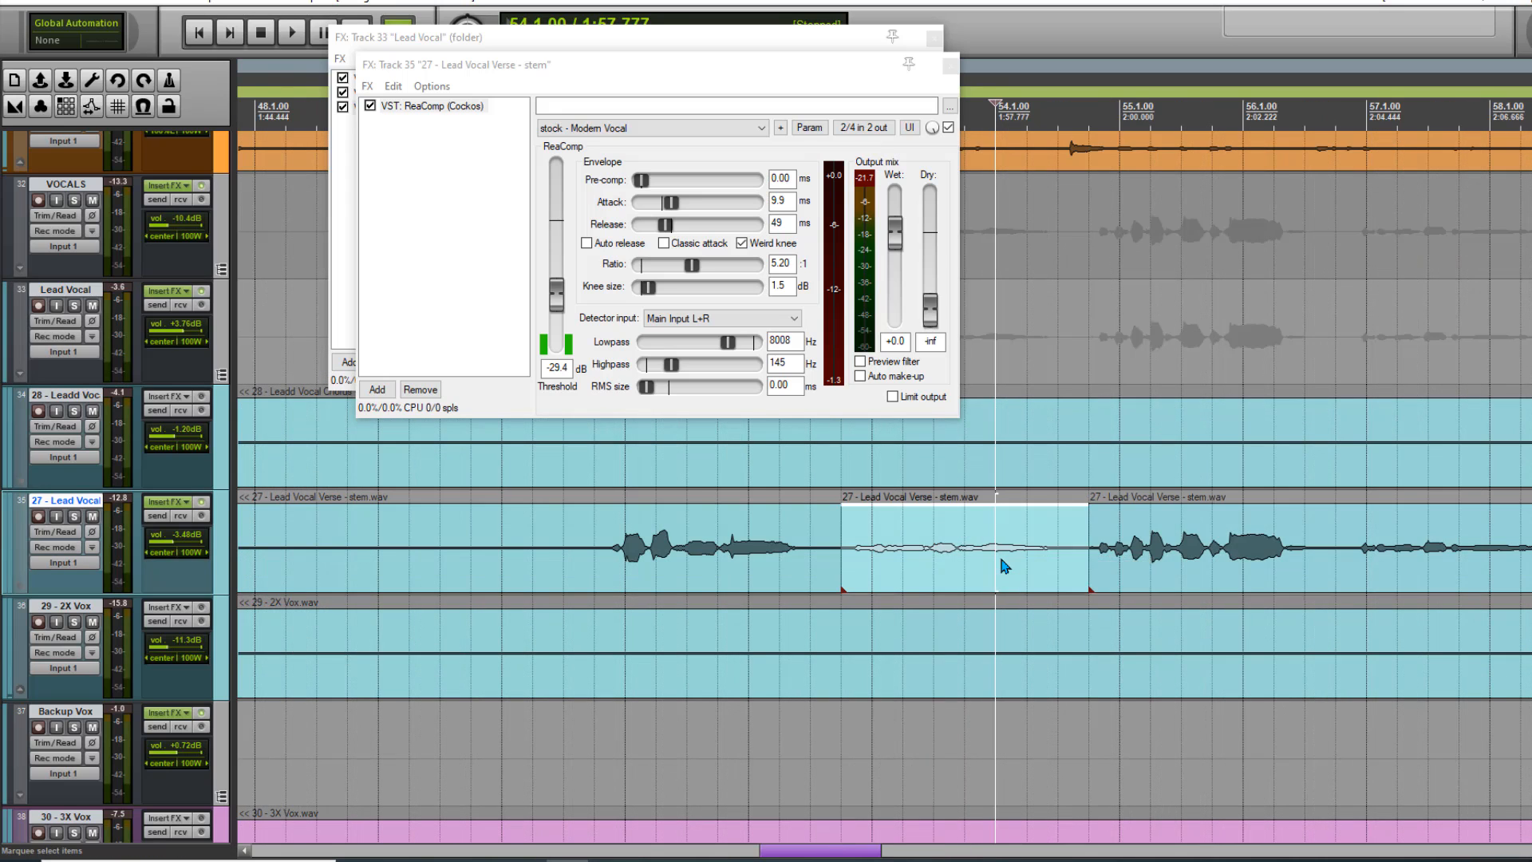
{"action": "right_click", "coordinate": [1000, 558]}
{"action": "left_click", "coordinate": [1066, 223]}
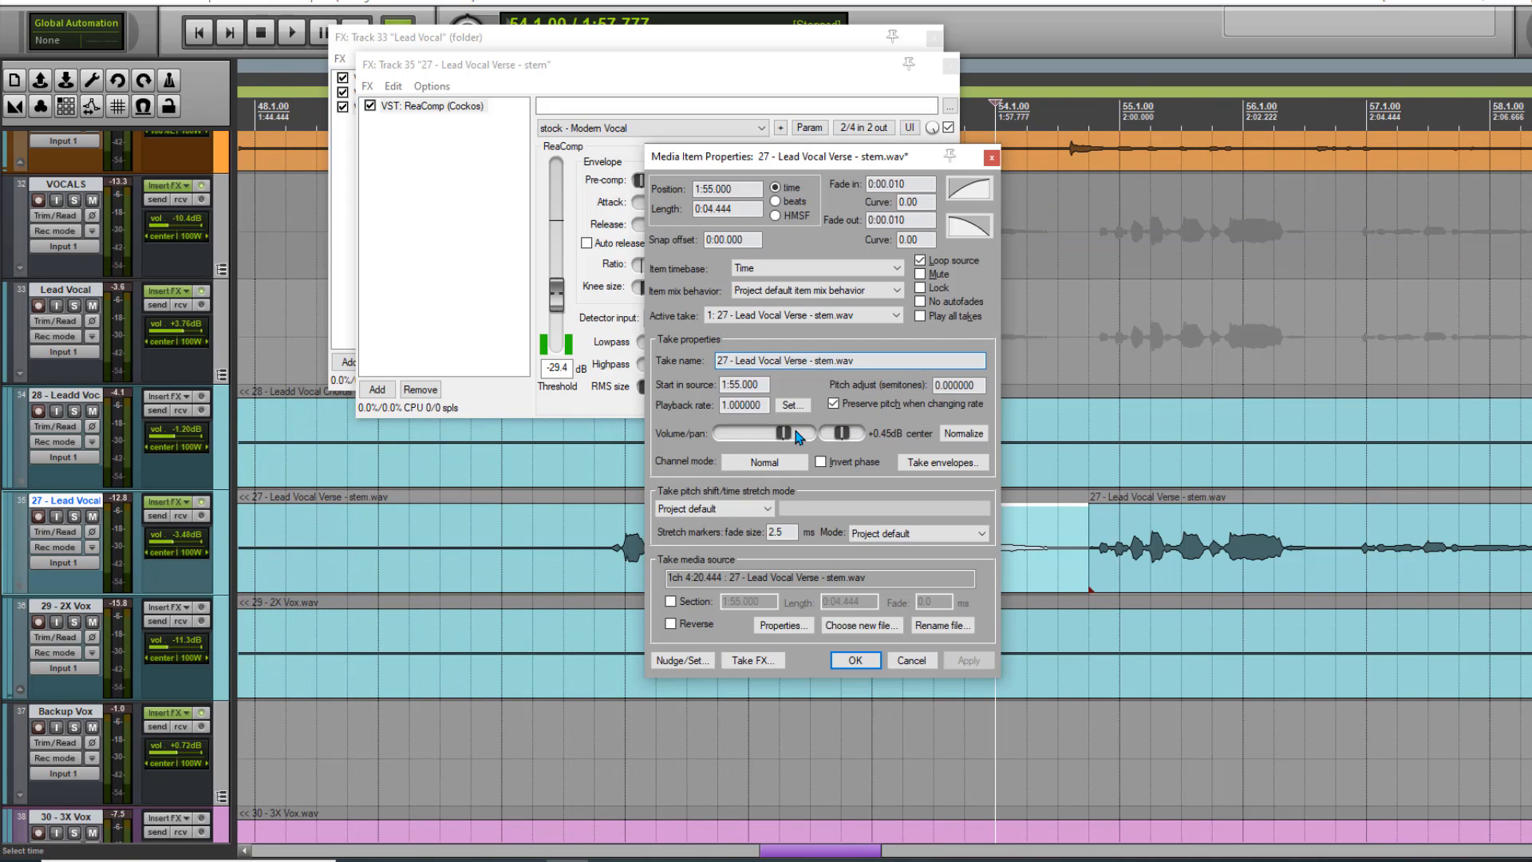
{"action": "left_click", "coordinate": [855, 661]}
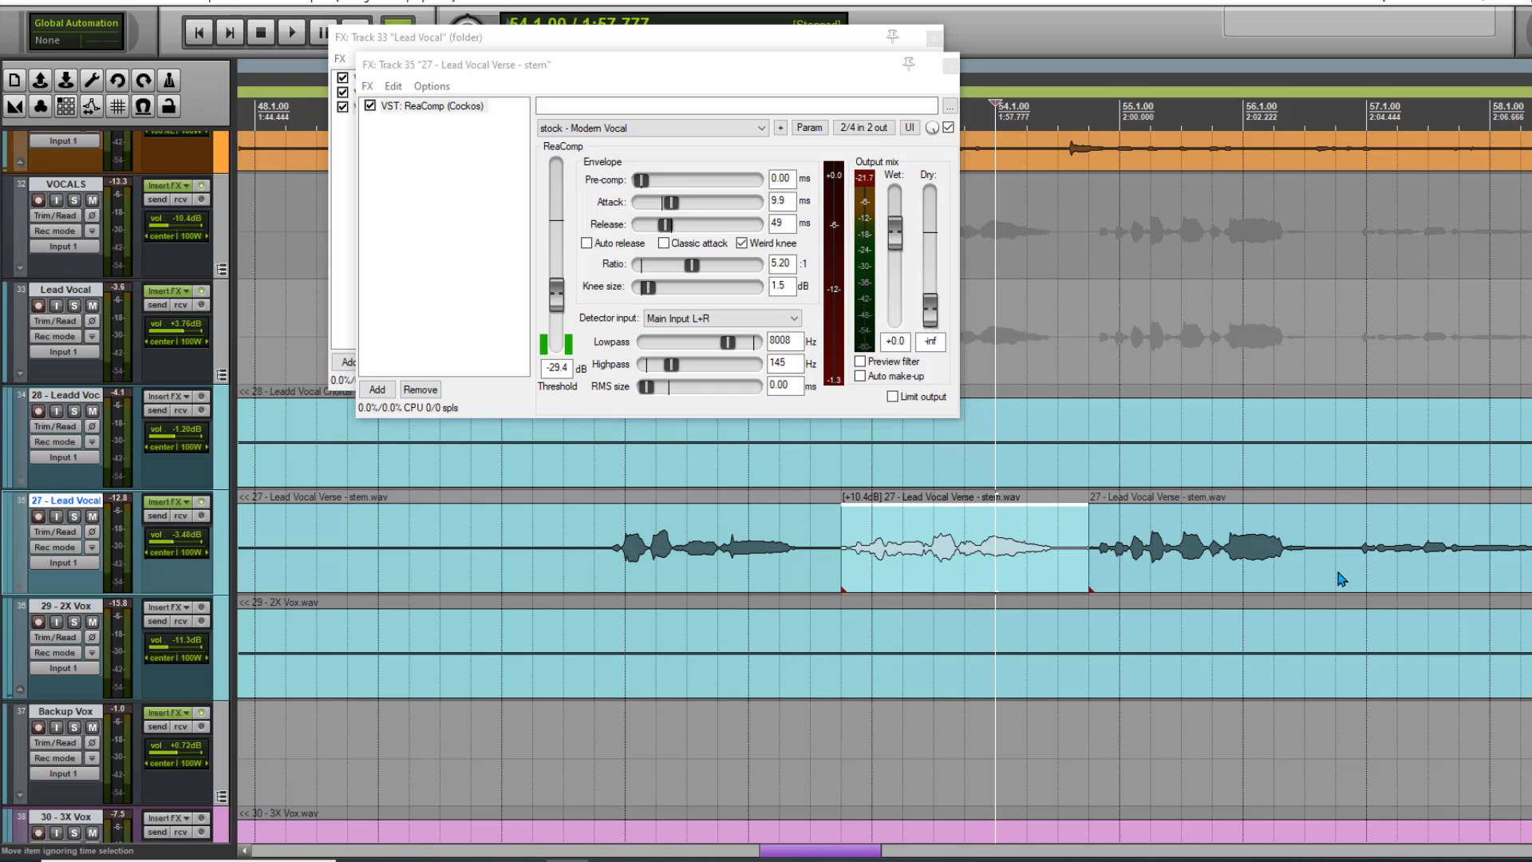
- Split off the quiet closing phrase of the third verse at 2:03.888 and raise its item volume to +11.2 dB
{"action": "left_click", "coordinate": [1337, 575]}
{"action": "key", "text": "s"}
{"action": "left_click", "coordinate": [1490, 556]}
{"action": "right_click", "coordinate": [1490, 556]}
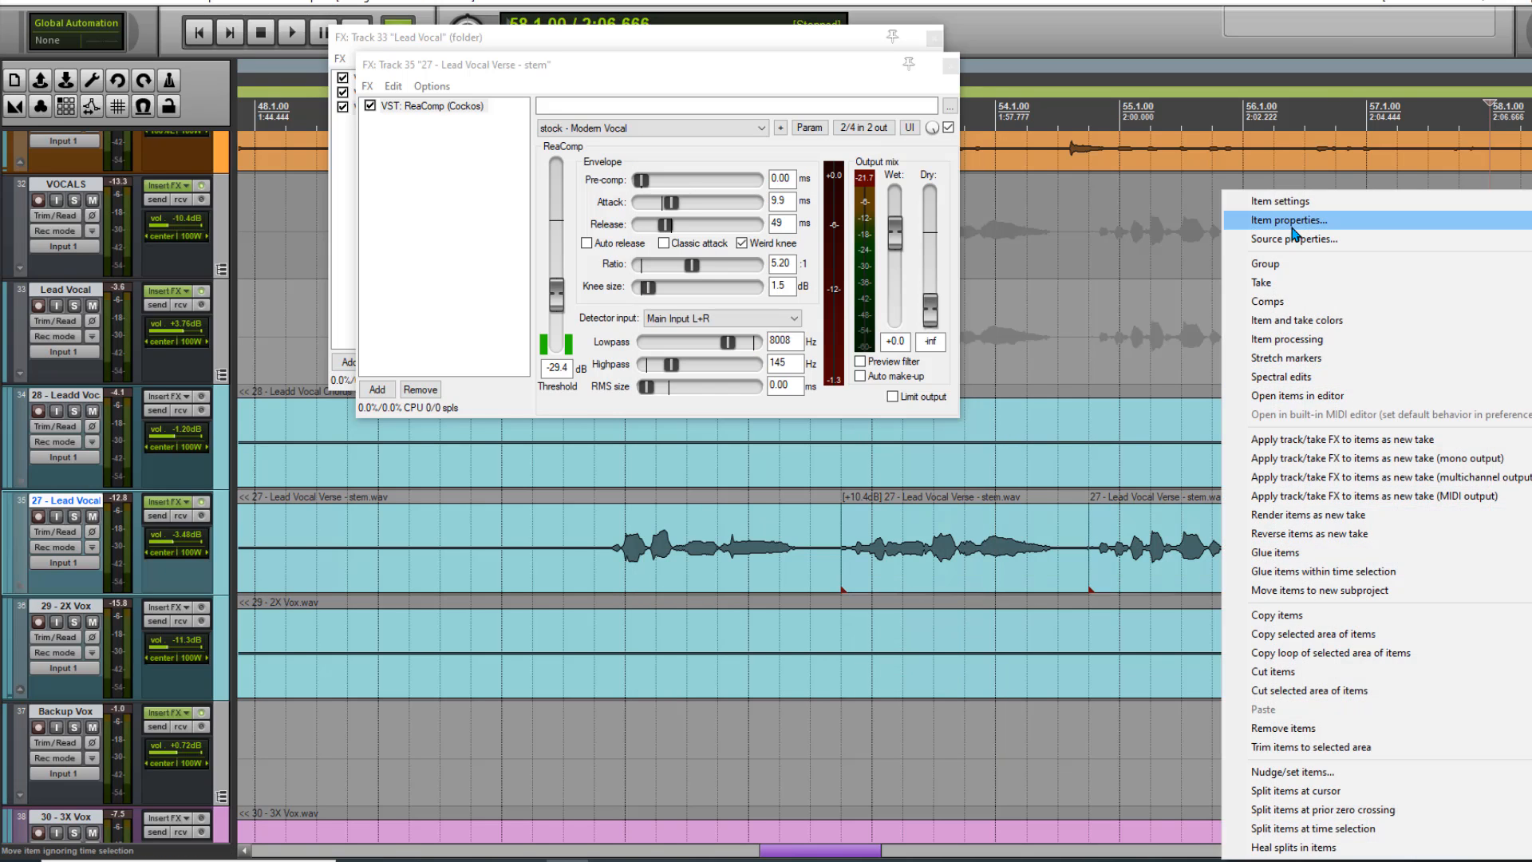
{"action": "left_click", "coordinate": [1299, 233]}
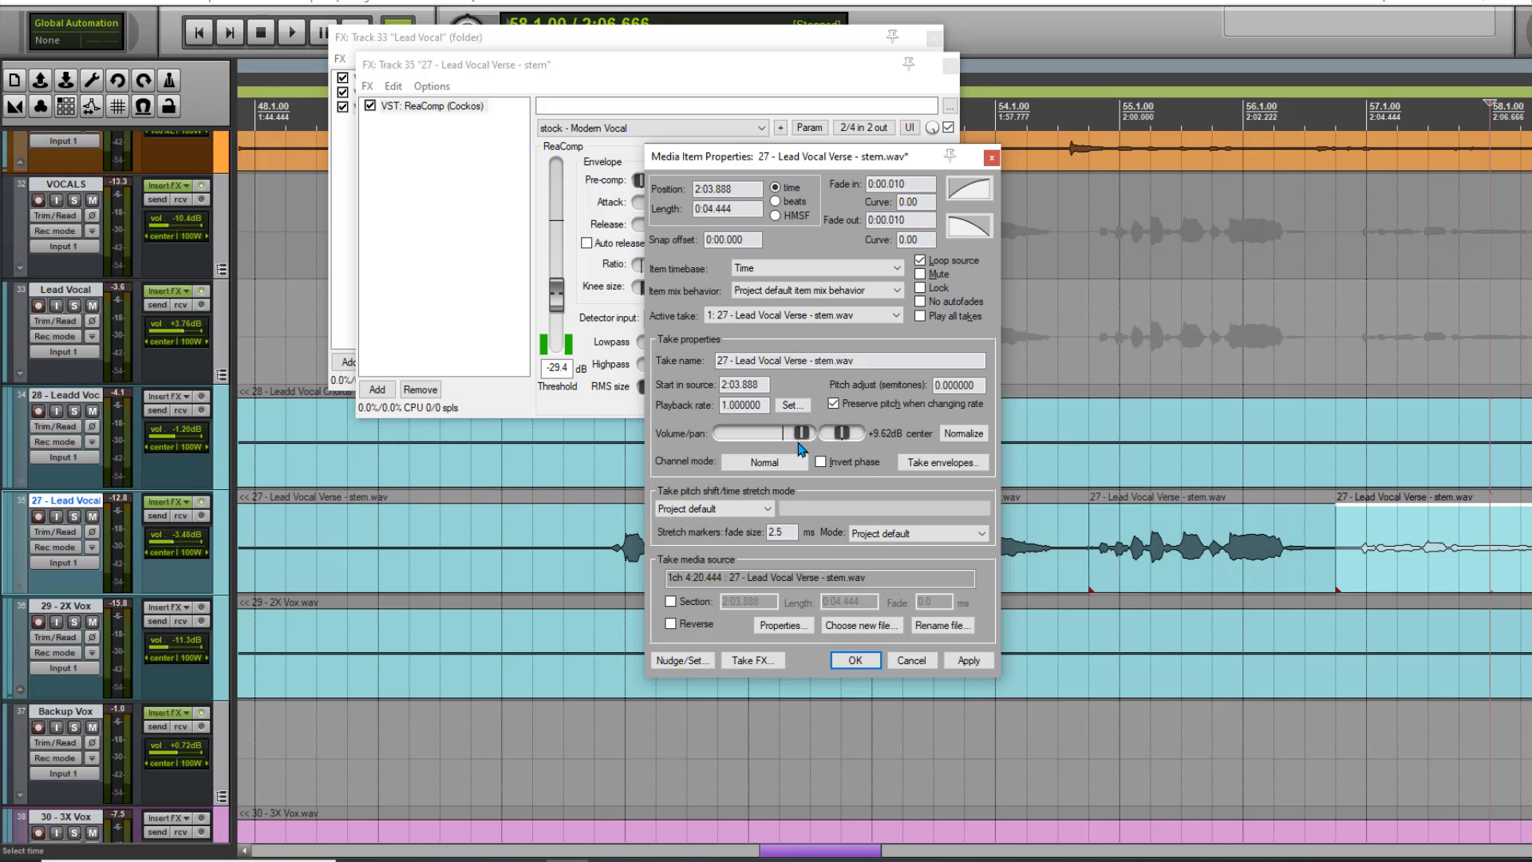
{"action": "left_click", "coordinate": [872, 671]}
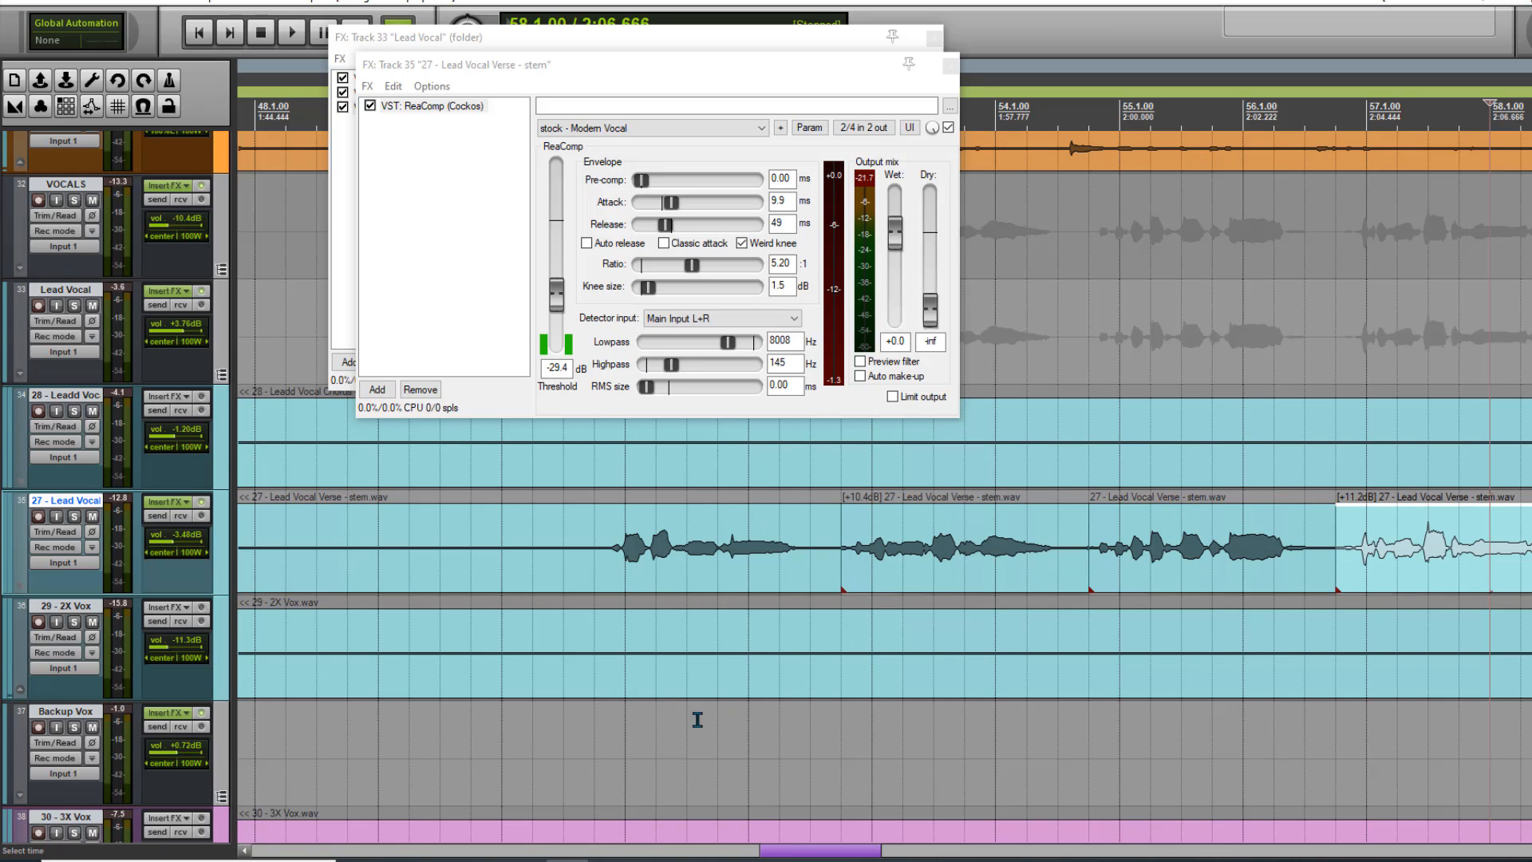
- Play the third verse and set the ReaComp threshold on 27 - Lead Vocal Verse to -27.3 dB
{"action": "left_click", "coordinate": [694, 718]}
{"action": "key", "text": "space"}
{"action": "left_click_drag", "start_coordinate": [556, 295], "coordinate": [556, 291]}
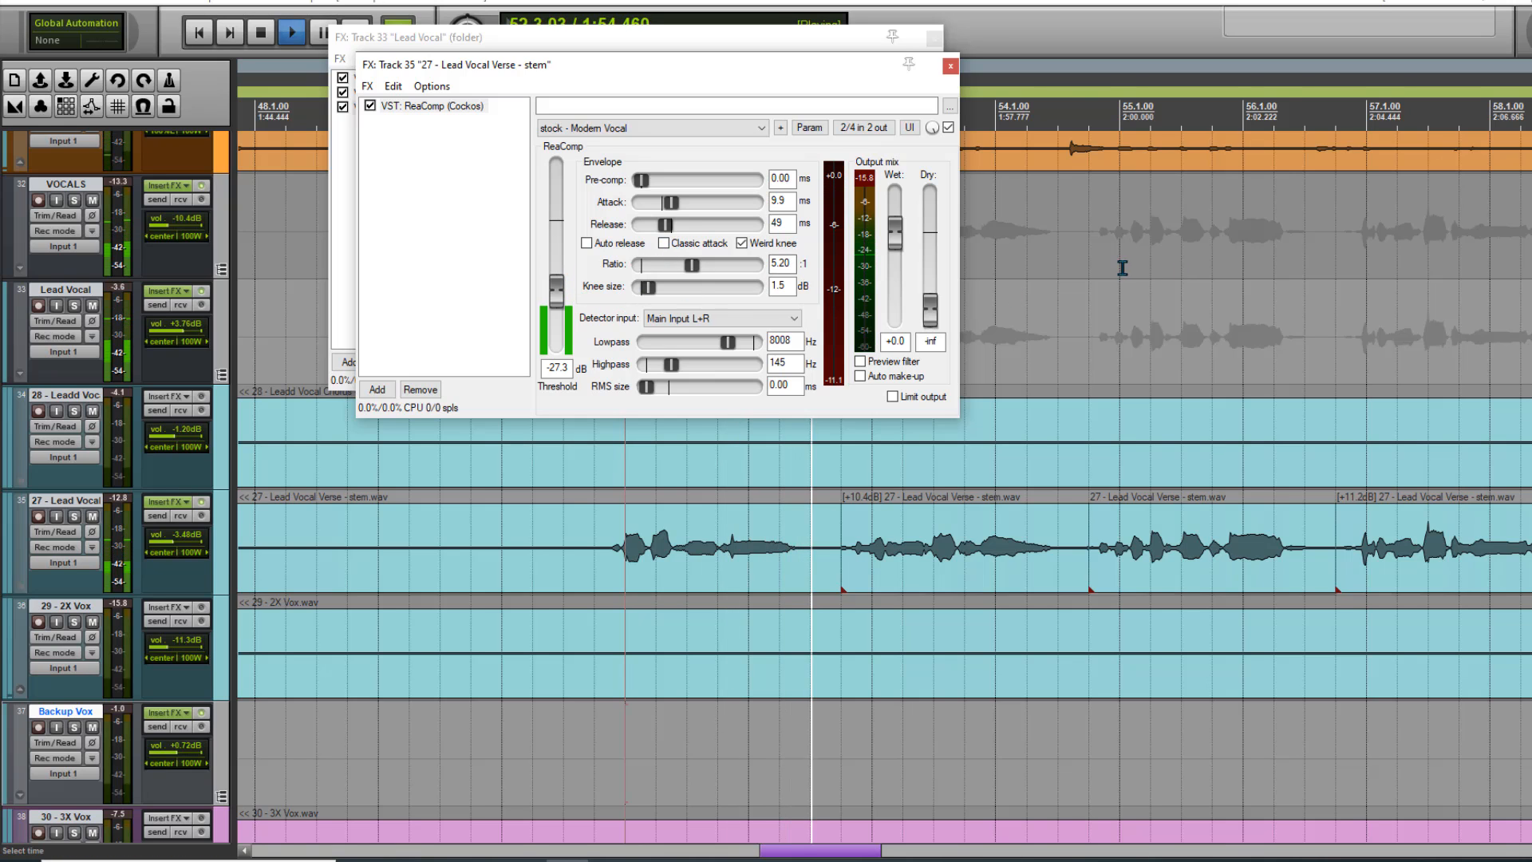
{"action": "scroll", "coordinate": [1109, 260], "scroll_direction": "down", "scroll_amount": 2}
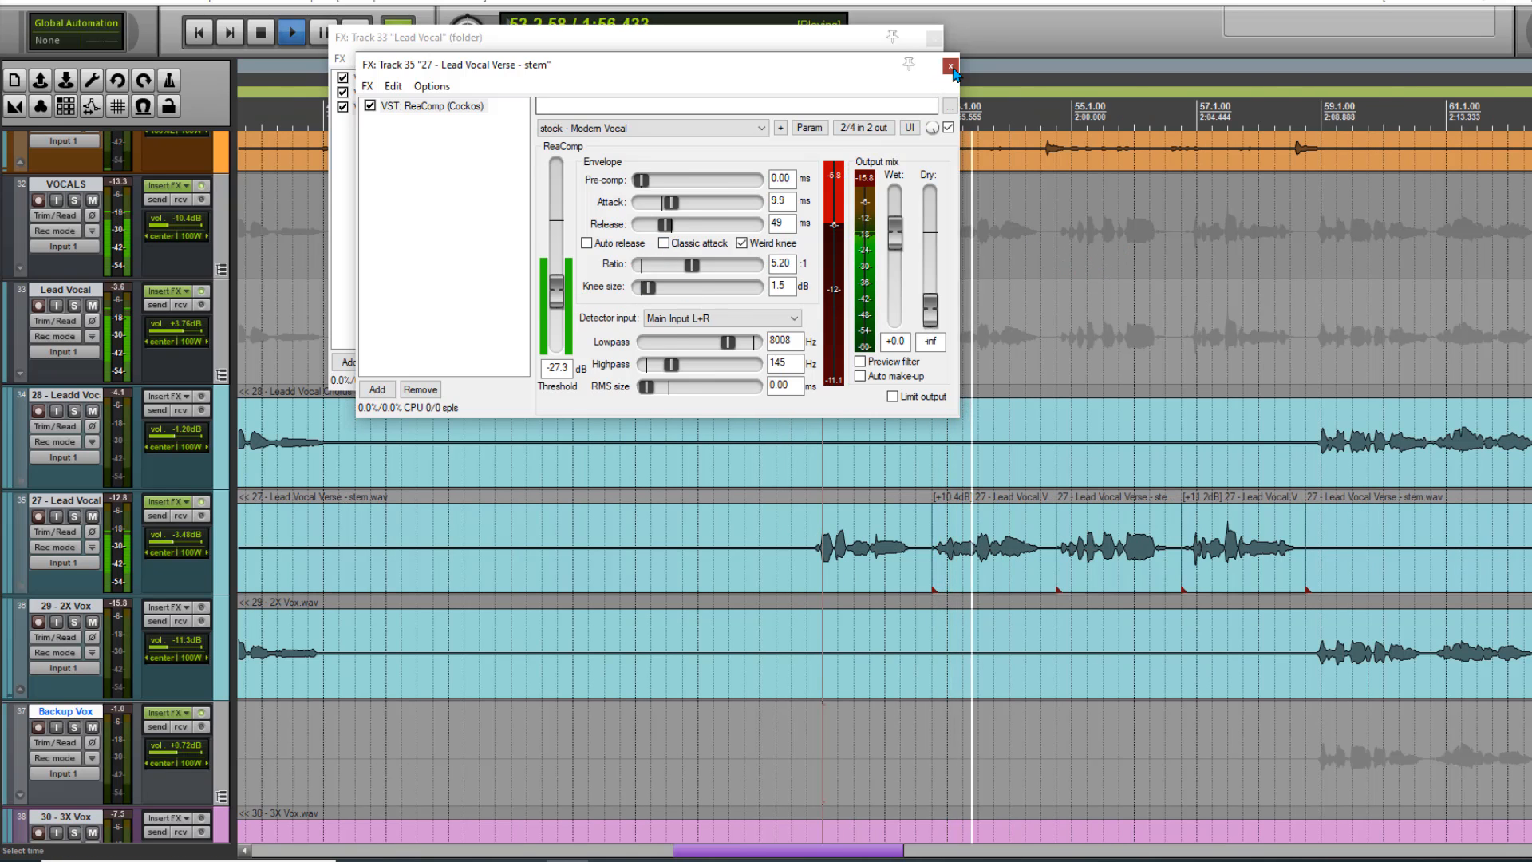
- Close the effects windows of 27 - Lead Vocal Verse and Lead Vocal and save the project
{"action": "left_click", "coordinate": [950, 66]}
{"action": "left_click", "coordinate": [934, 39]}
{"action": "scroll", "coordinate": [1038, 262], "scroll_direction": "down", "scroll_amount": 2}
{"action": "scroll", "coordinate": [1004, 284], "scroll_direction": "down", "scroll_amount": 4}
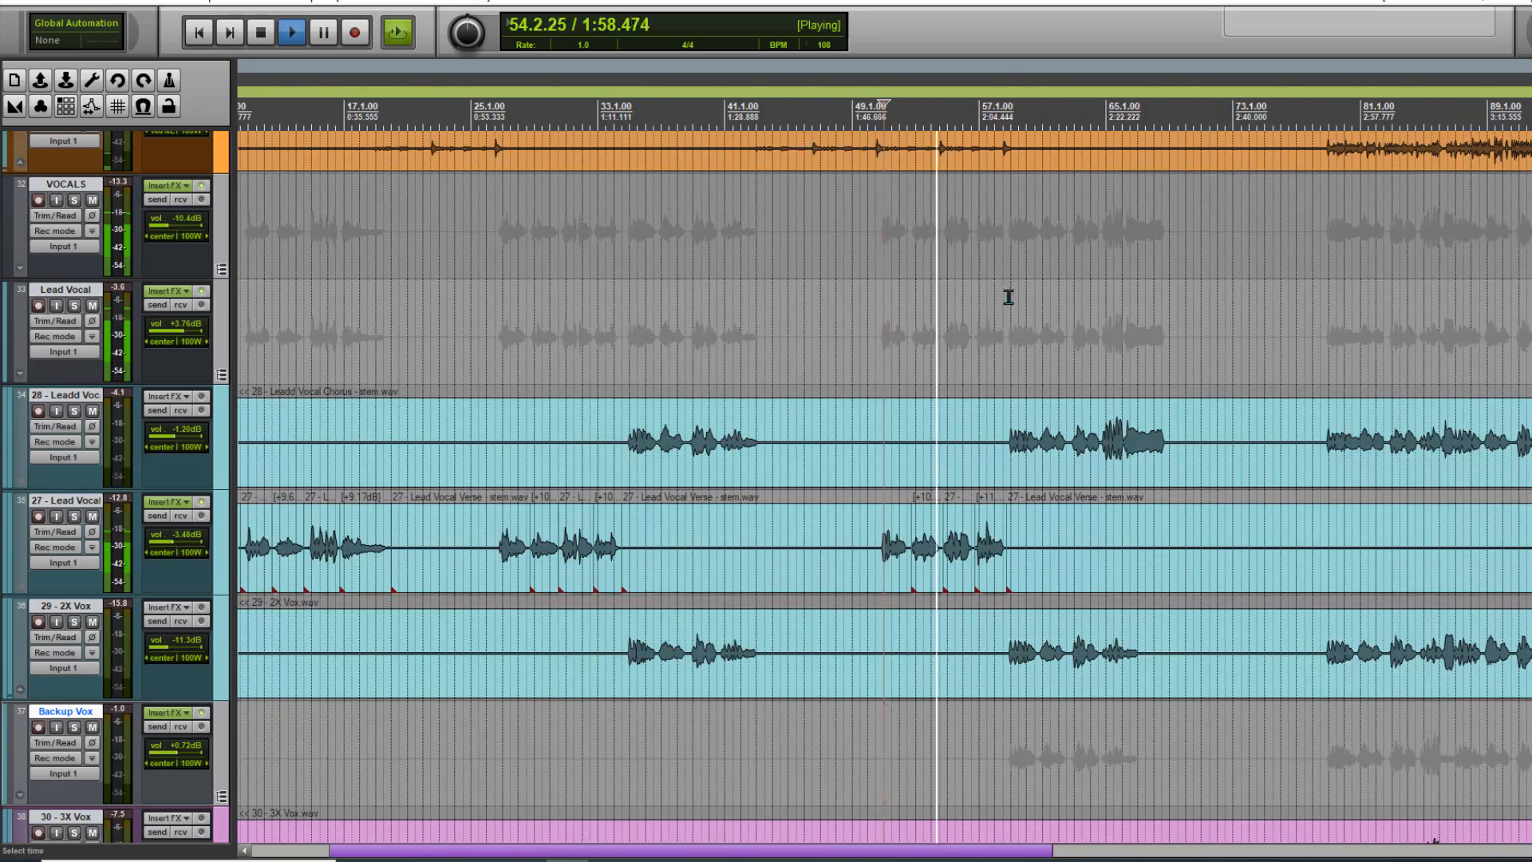
{"action": "scroll", "coordinate": [892, 288], "scroll_direction": "up", "scroll_amount": 2}
{"action": "left_click", "coordinate": [13, 4]}
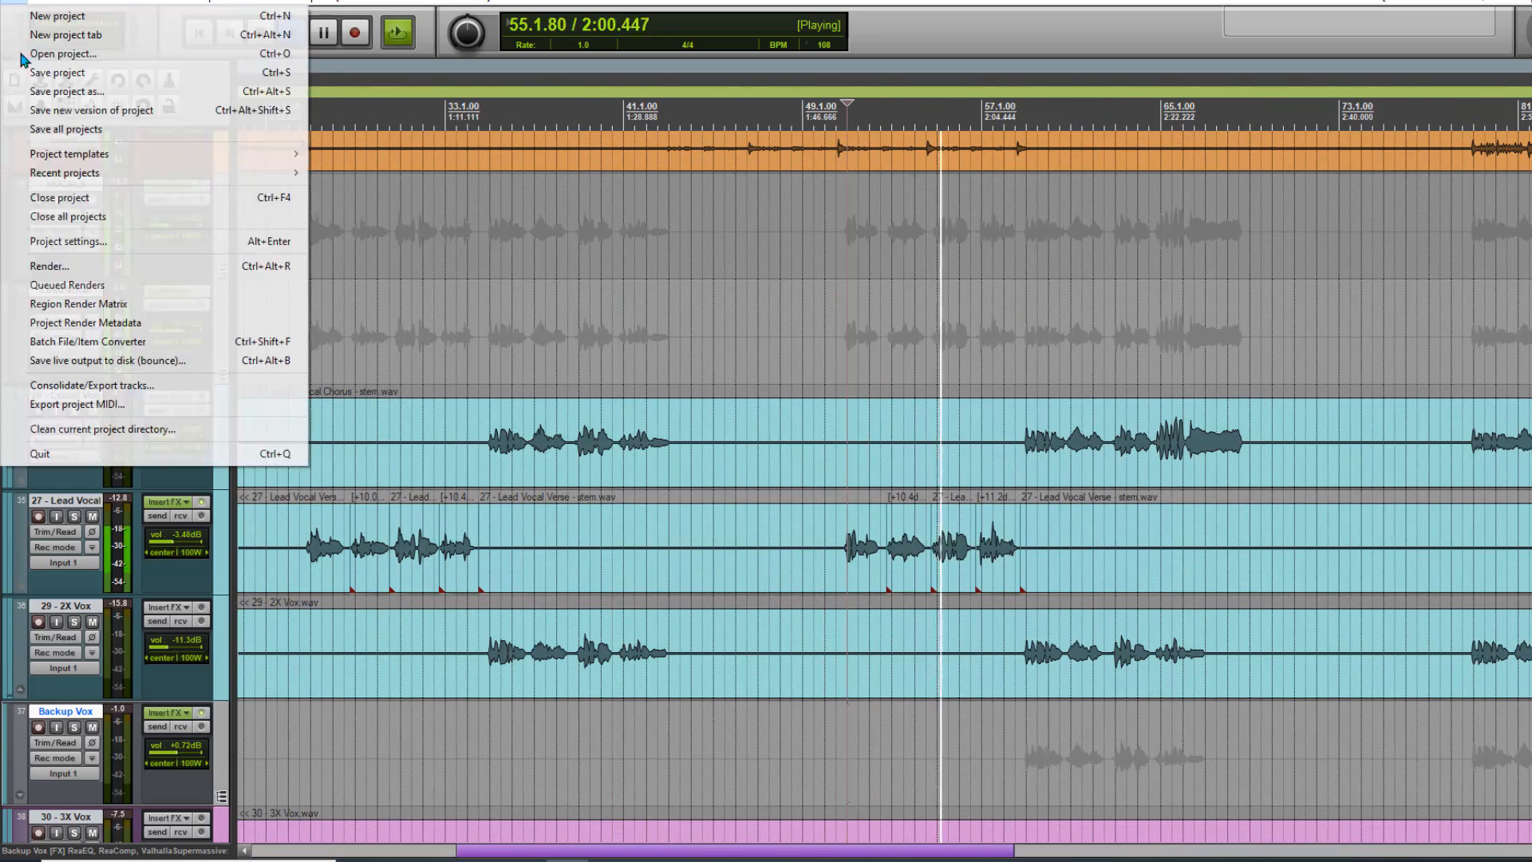
{"action": "left_click", "coordinate": [34, 74]}
{"action": "scroll", "coordinate": [1034, 242], "scroll_direction": "down", "scroll_amount": 2}
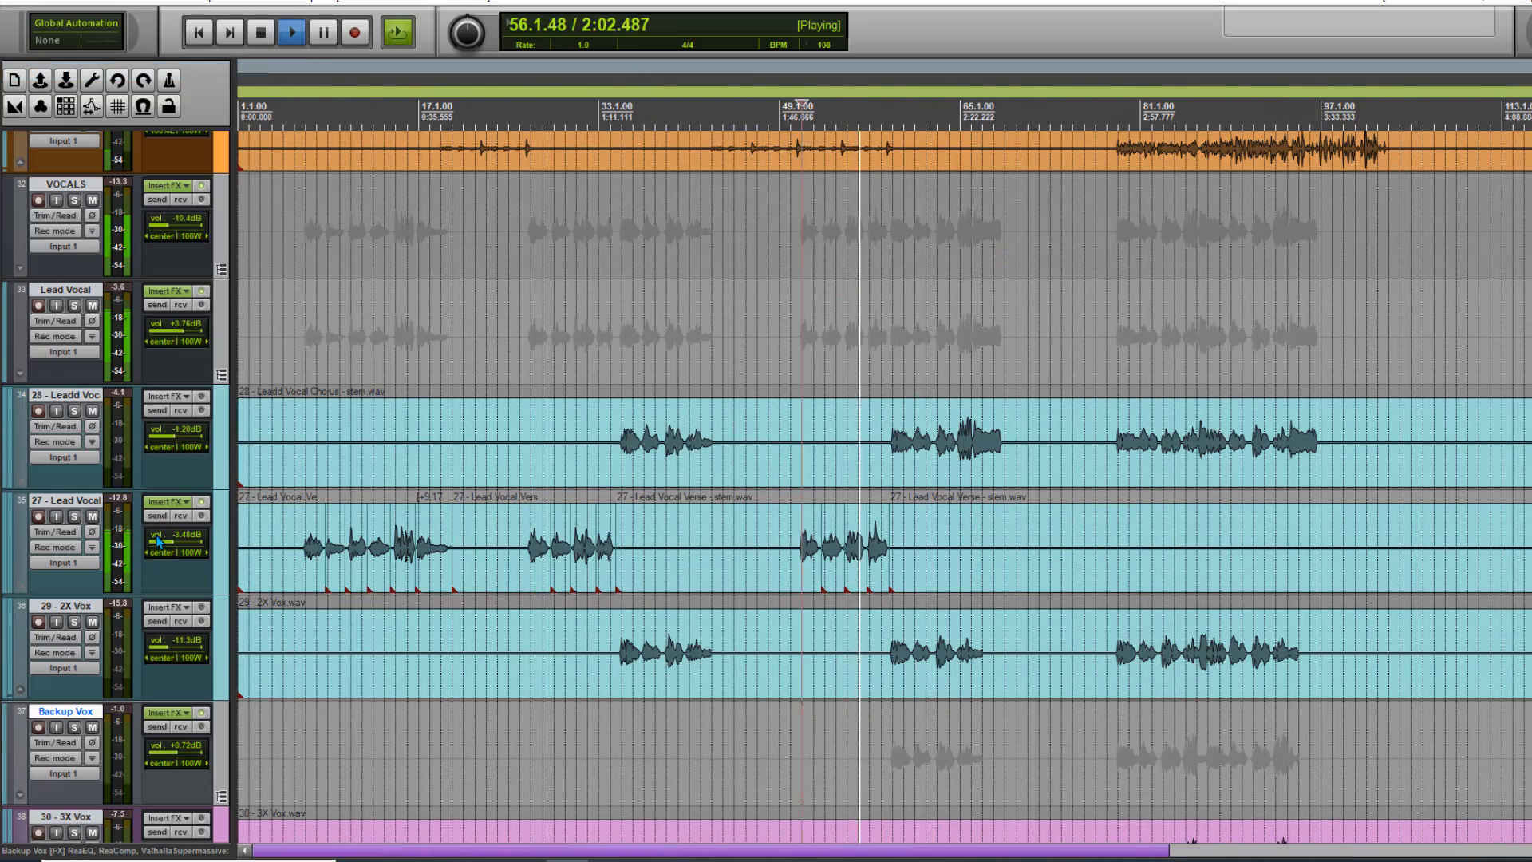
{"action": "scroll", "coordinate": [526, 253], "scroll_direction": "up", "scroll_amount": 2}
{"action": "scroll", "coordinate": [599, 227], "scroll_direction": "down", "scroll_amount": 3}
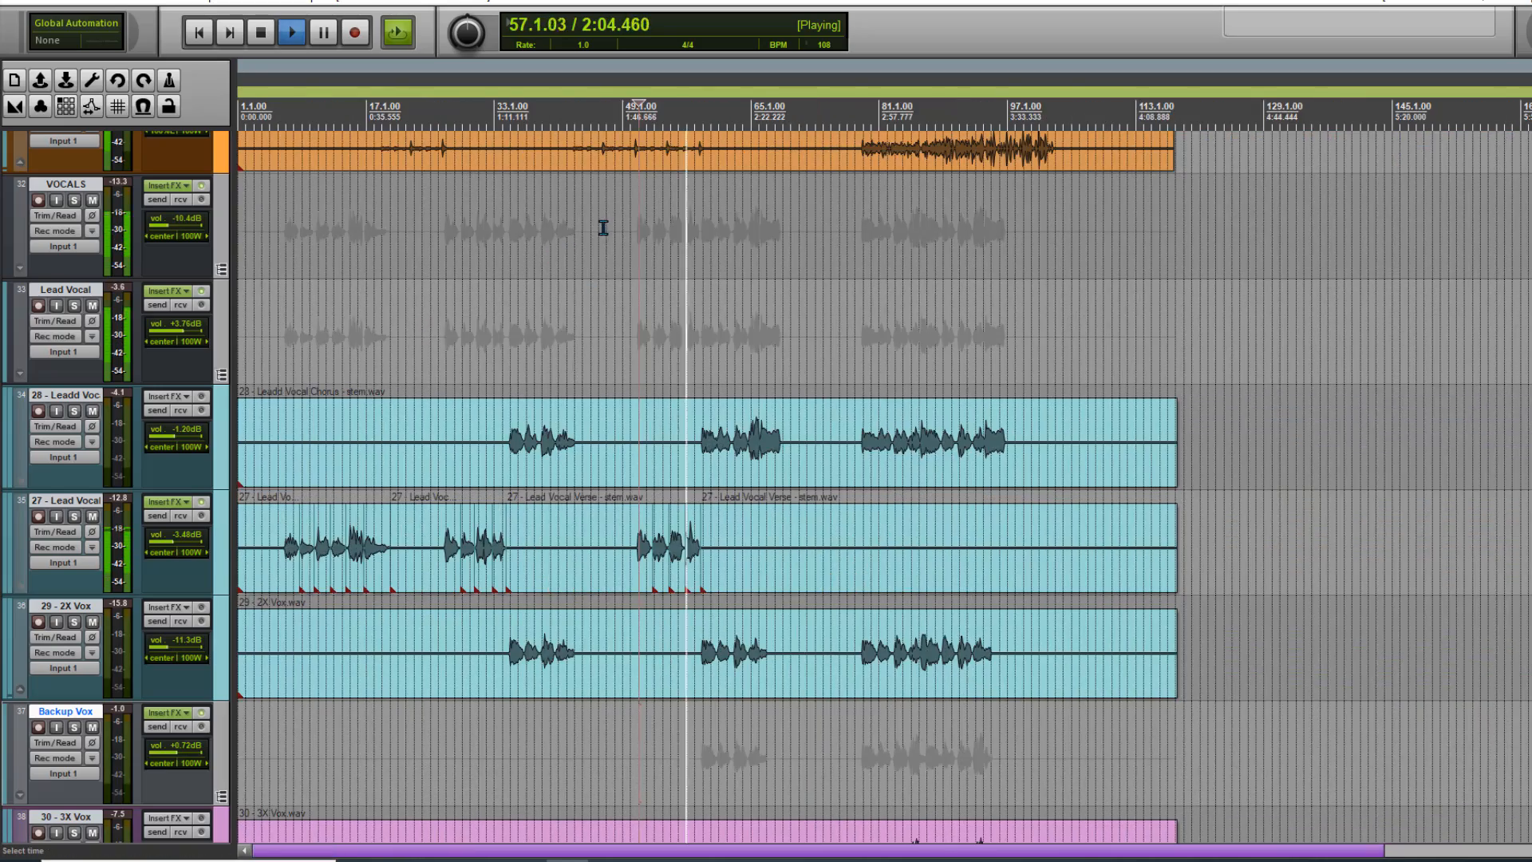
{"action": "scroll", "coordinate": [674, 250], "scroll_direction": "up", "scroll_amount": 5}
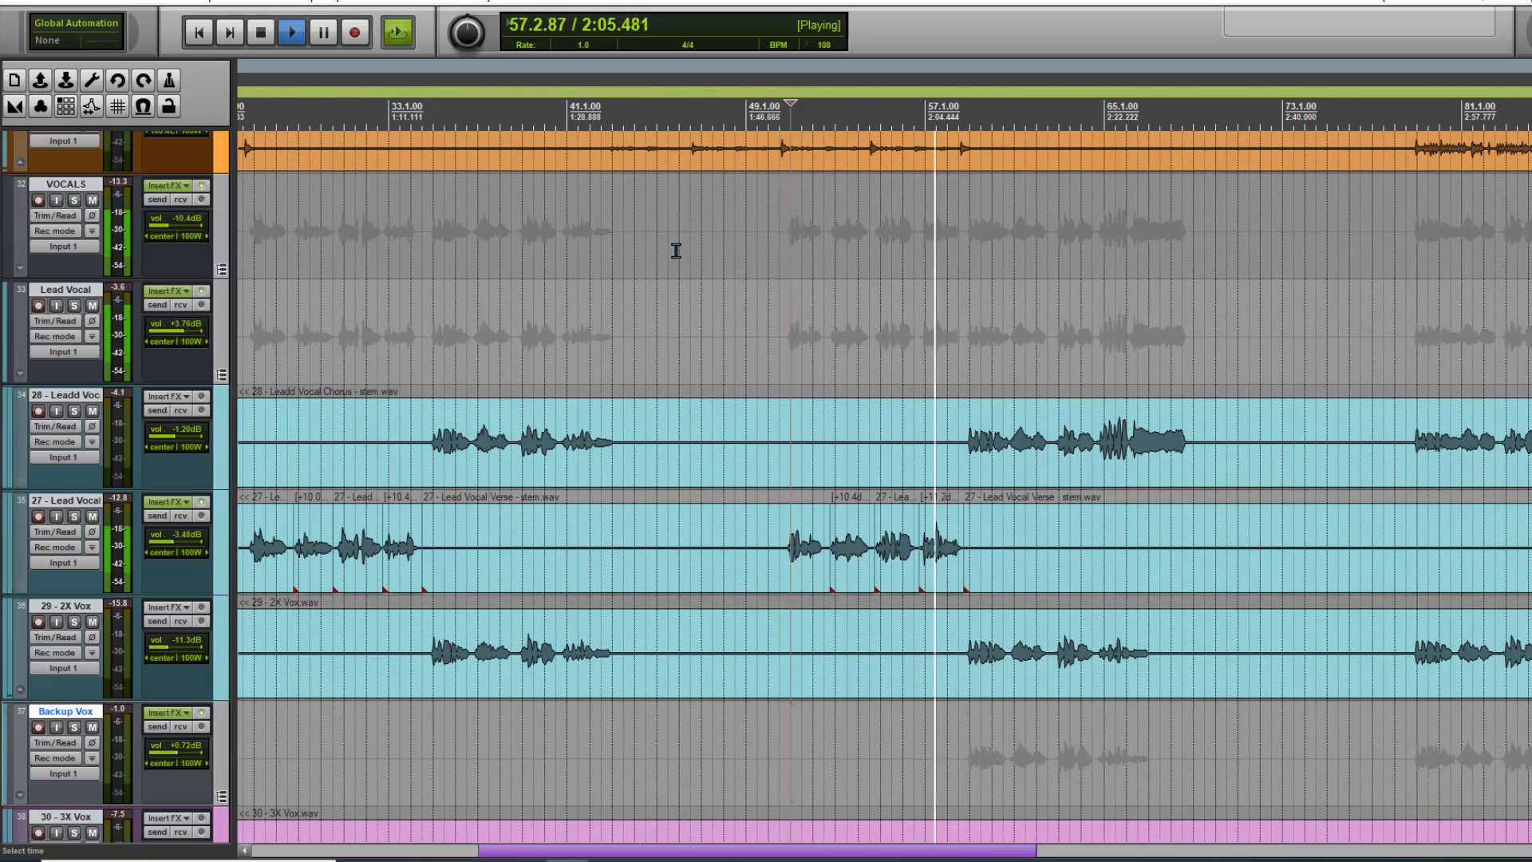
{"action": "left_click", "coordinate": [13, 4]}
{"action": "left_click", "coordinate": [163, 72]}
- Raise the track volume of 29 - 2X Vox to -9.58 dB while the chorus plays
{"action": "scroll", "coordinate": [1006, 243], "scroll_direction": "up", "scroll_amount": 4}
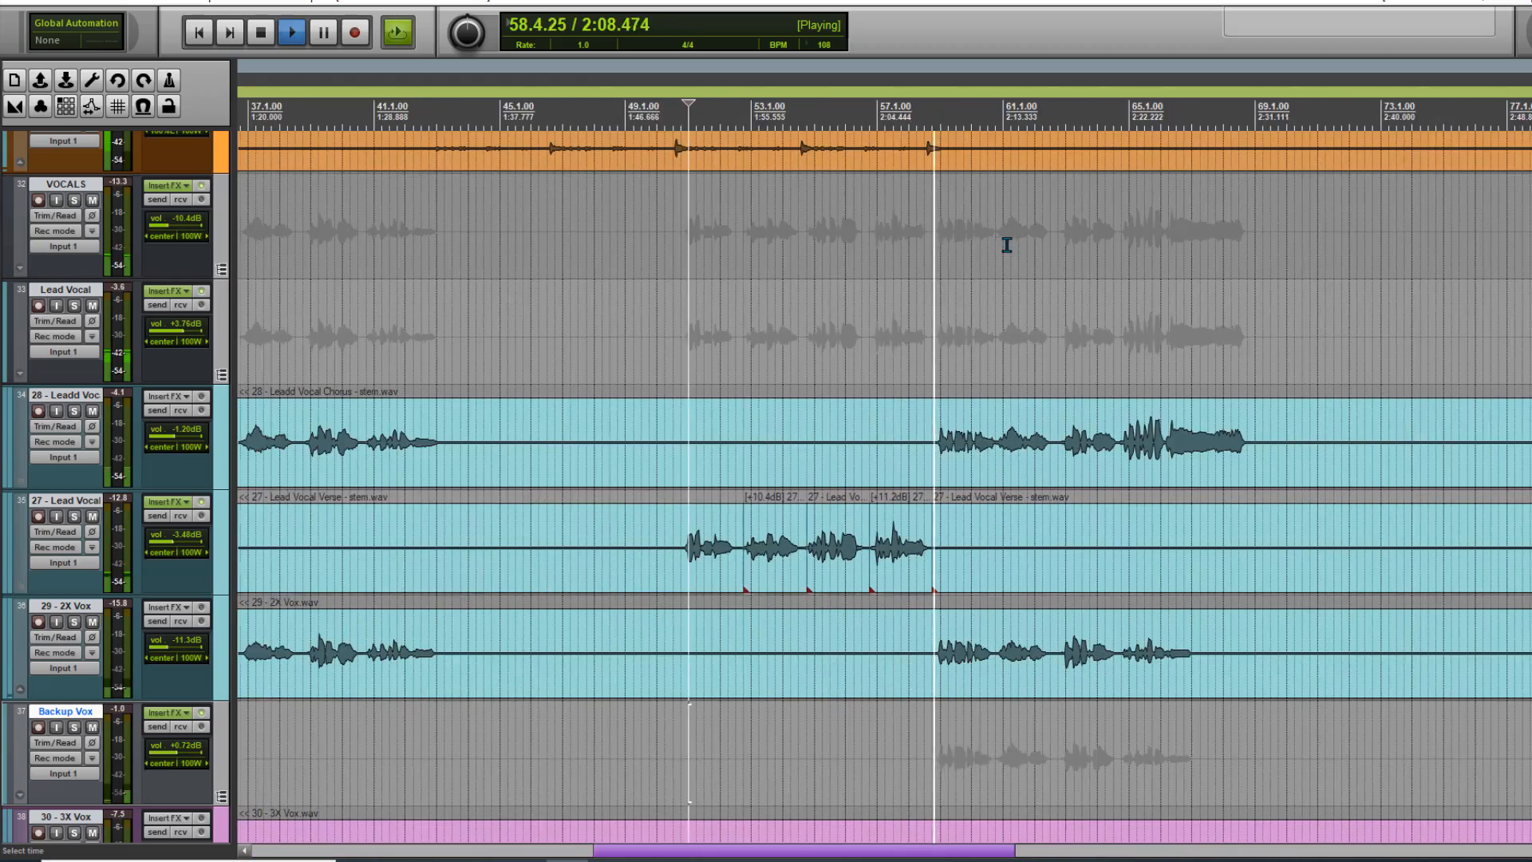
{"action": "scroll", "coordinate": [1007, 246], "scroll_direction": "down", "scroll_amount": 4}
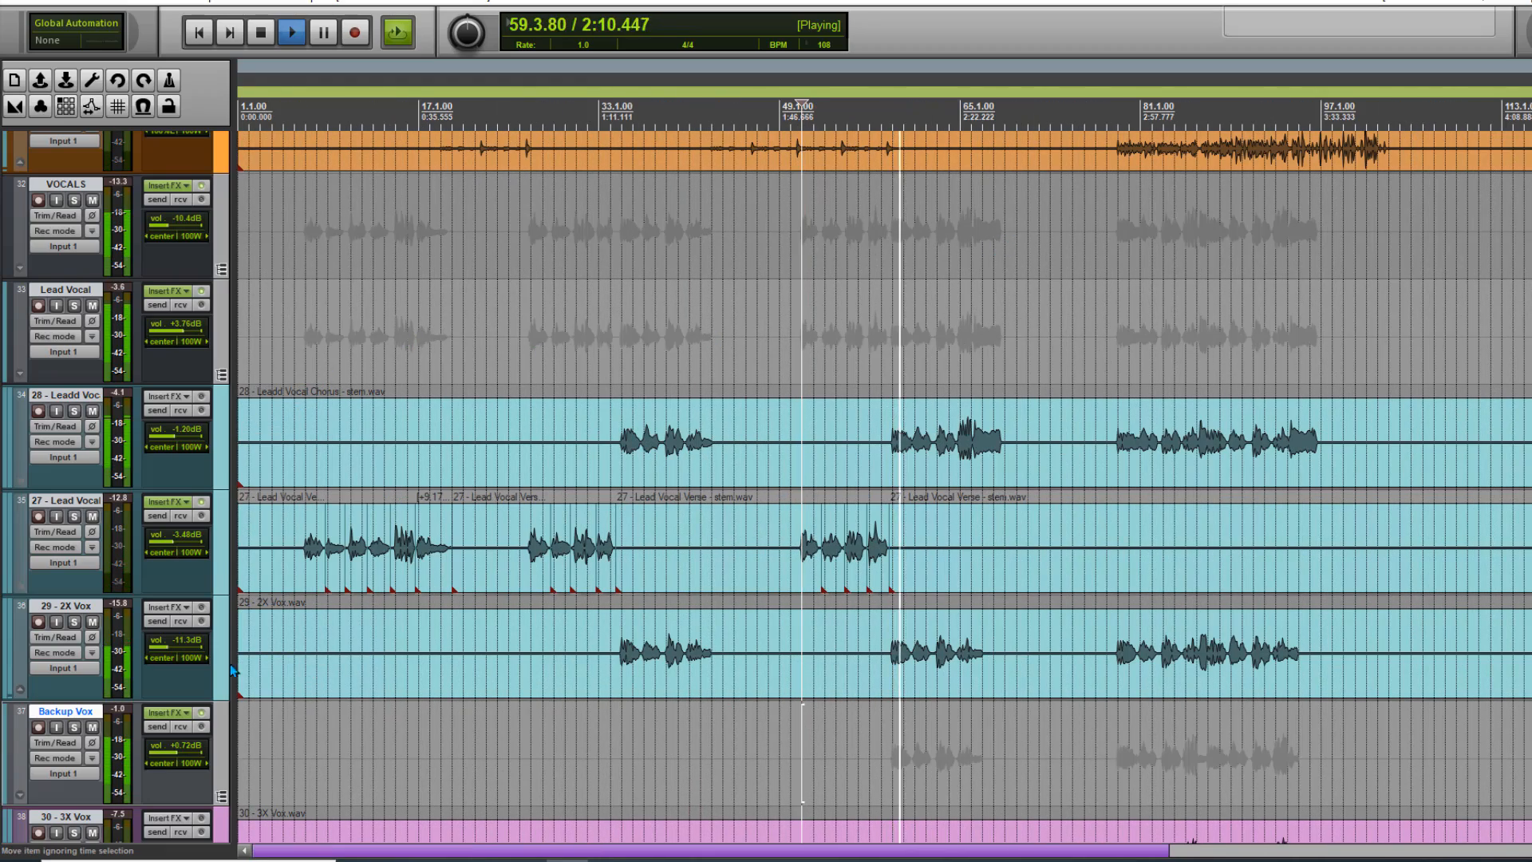
{"action": "left_click_drag", "start_coordinate": [166, 647], "coordinate": [170, 647]}
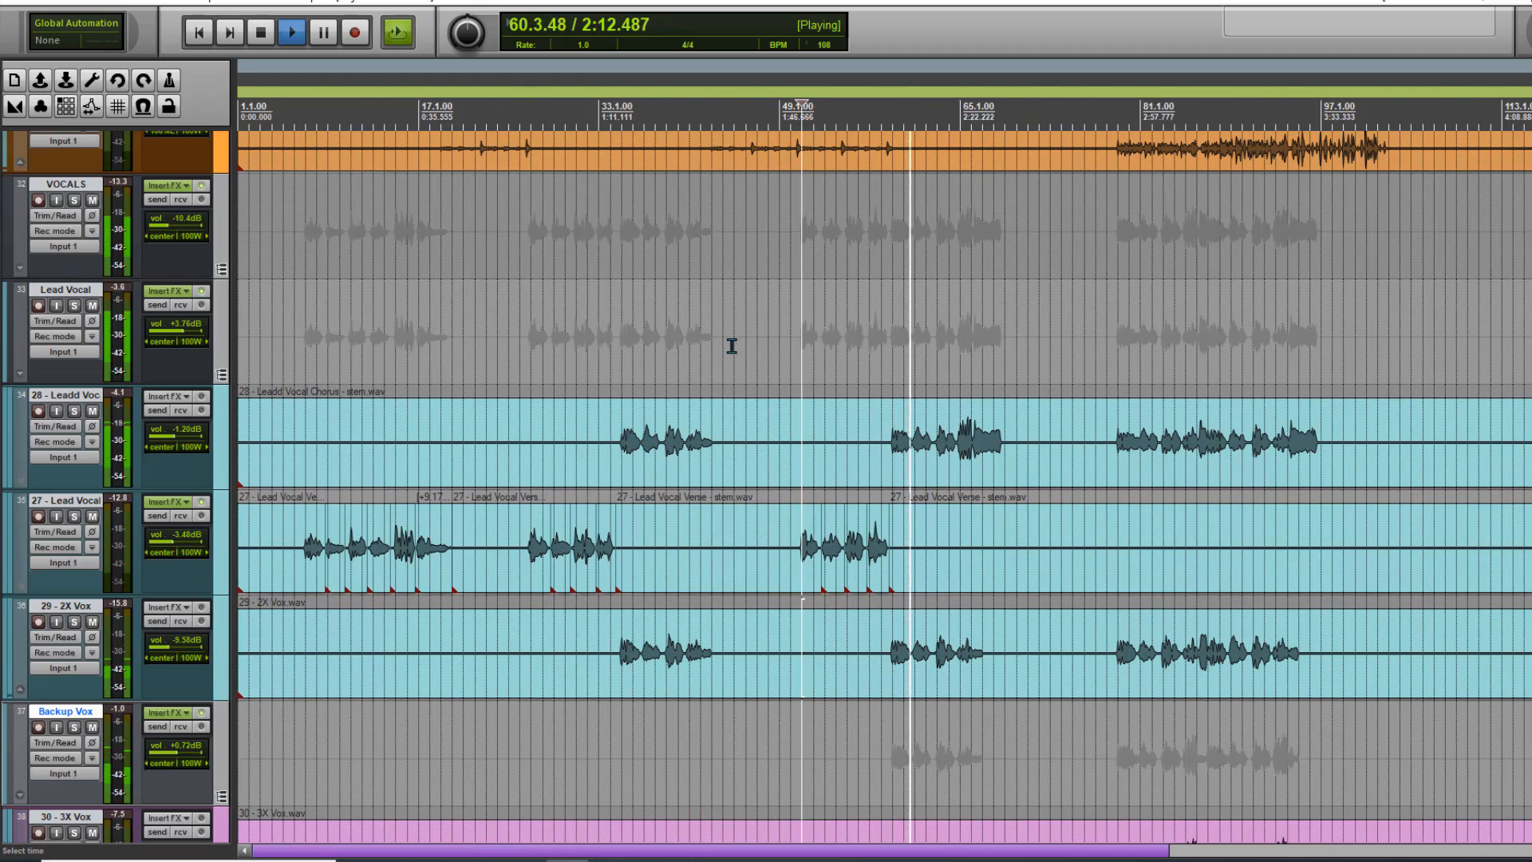
- Play from 85.1.00 and listen to the Backup Vox folder in solo
{"action": "scroll", "coordinate": [728, 345], "scroll_direction": "down", "scroll_amount": 2}
{"action": "scroll", "coordinate": [694, 335], "scroll_direction": "up", "scroll_amount": 2}
{"action": "scroll", "coordinate": [742, 335], "scroll_direction": "down", "scroll_amount": 2}
{"action": "left_click", "coordinate": [910, 352]}
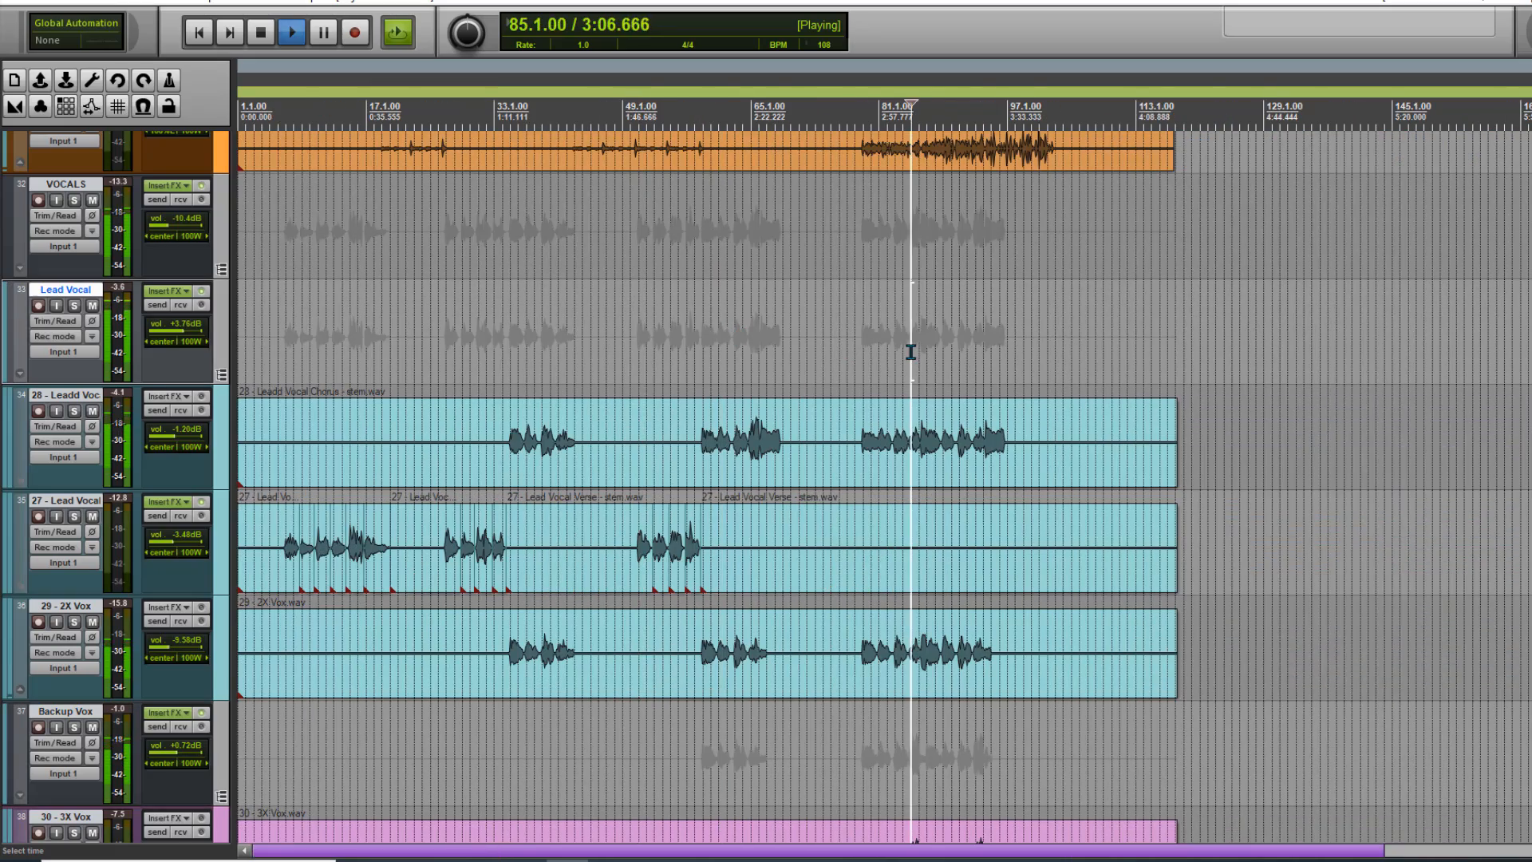
{"action": "left_click", "coordinate": [75, 728]}
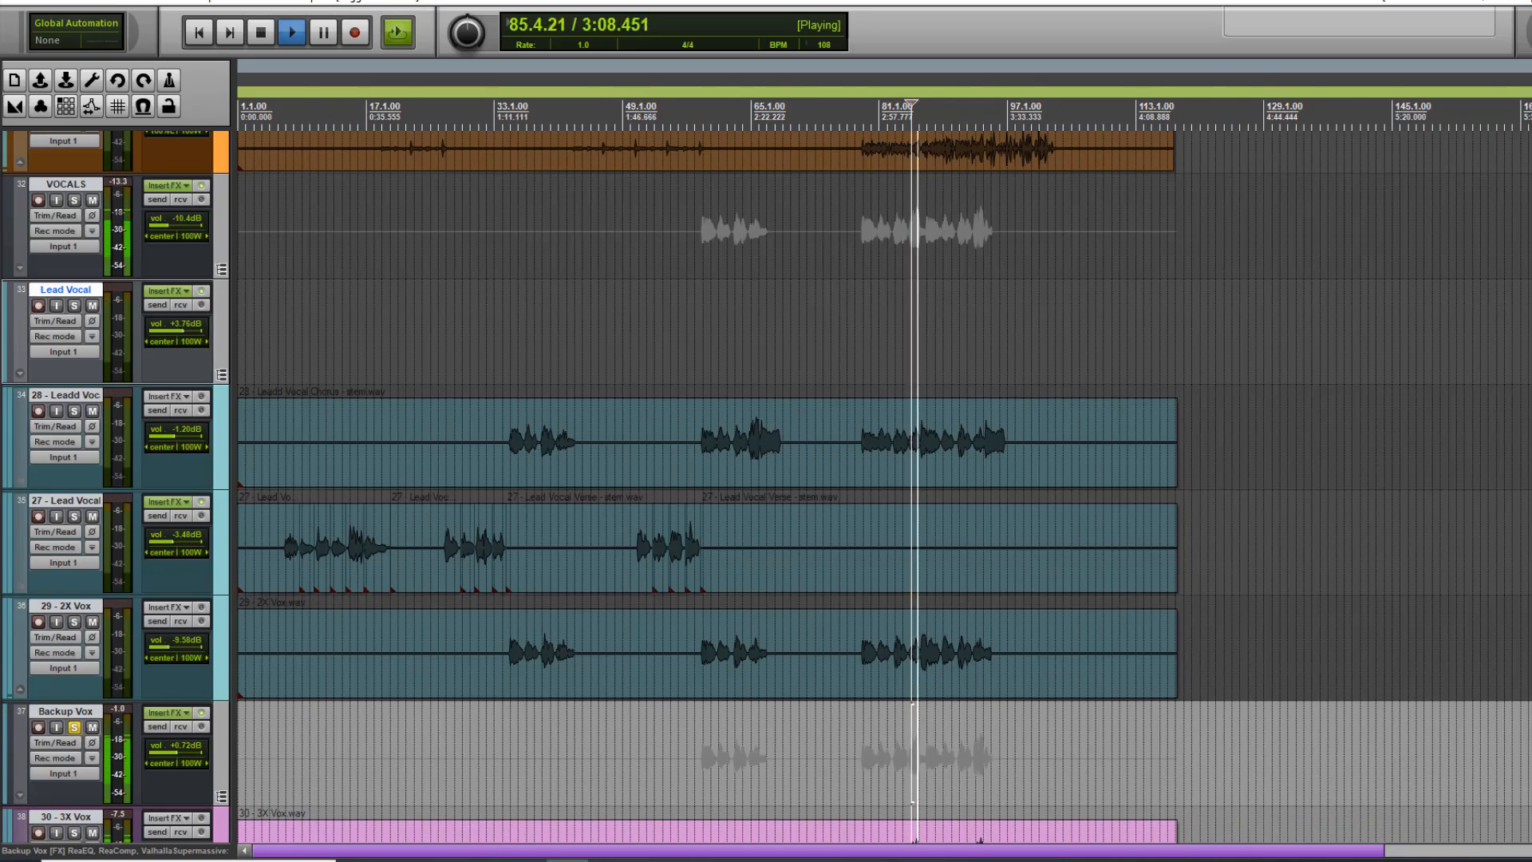
{"action": "scroll", "coordinate": [287, 550], "scroll_direction": "down", "scroll_amount": 3}
{"action": "left_click", "coordinate": [75, 427]}
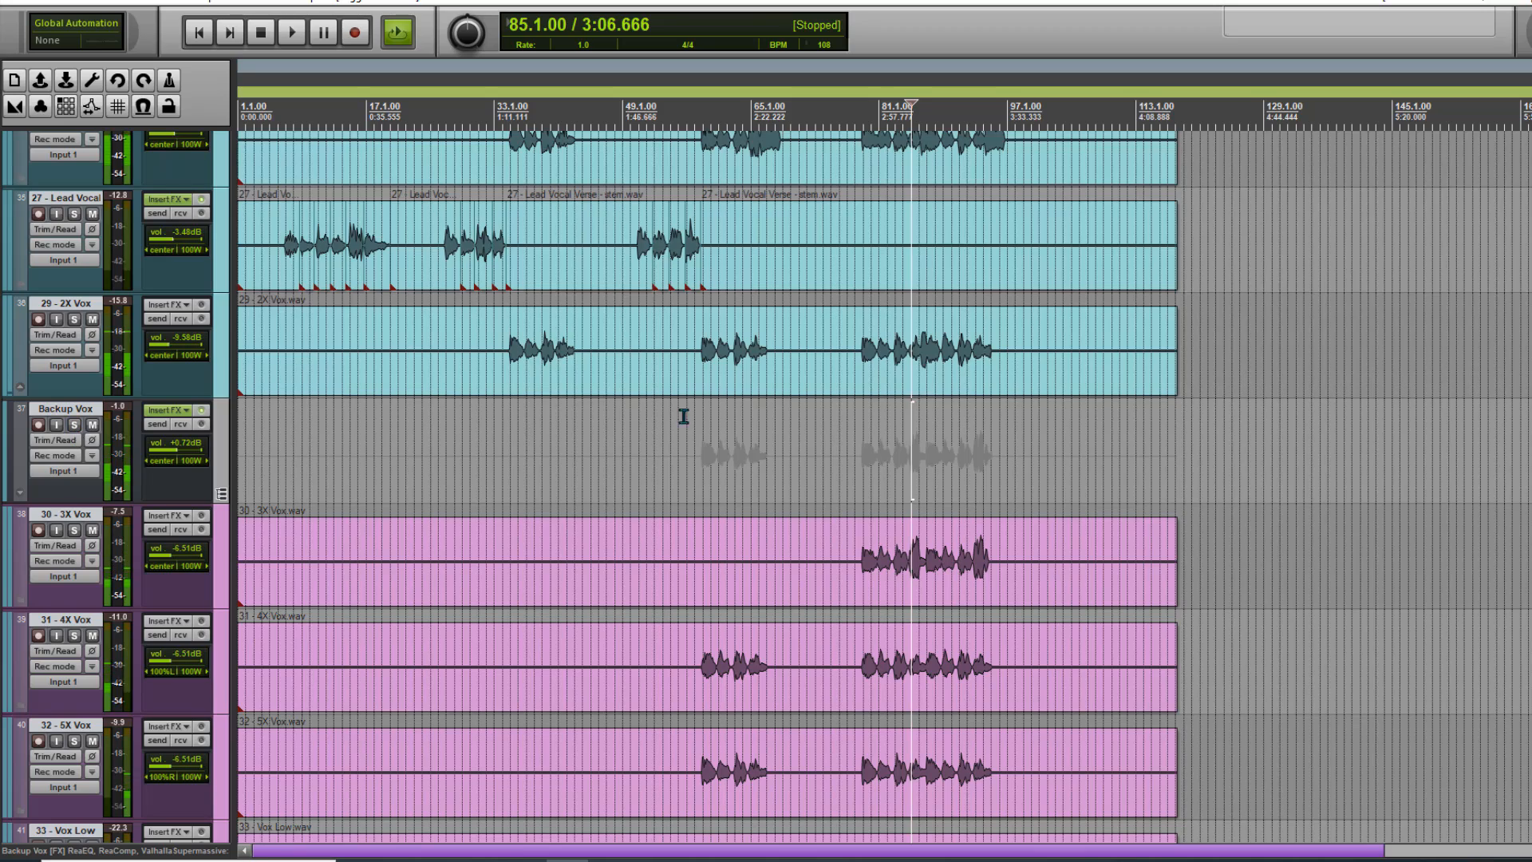
- Save the project
{"action": "scroll", "coordinate": [718, 478], "scroll_direction": "up", "scroll_amount": 3}
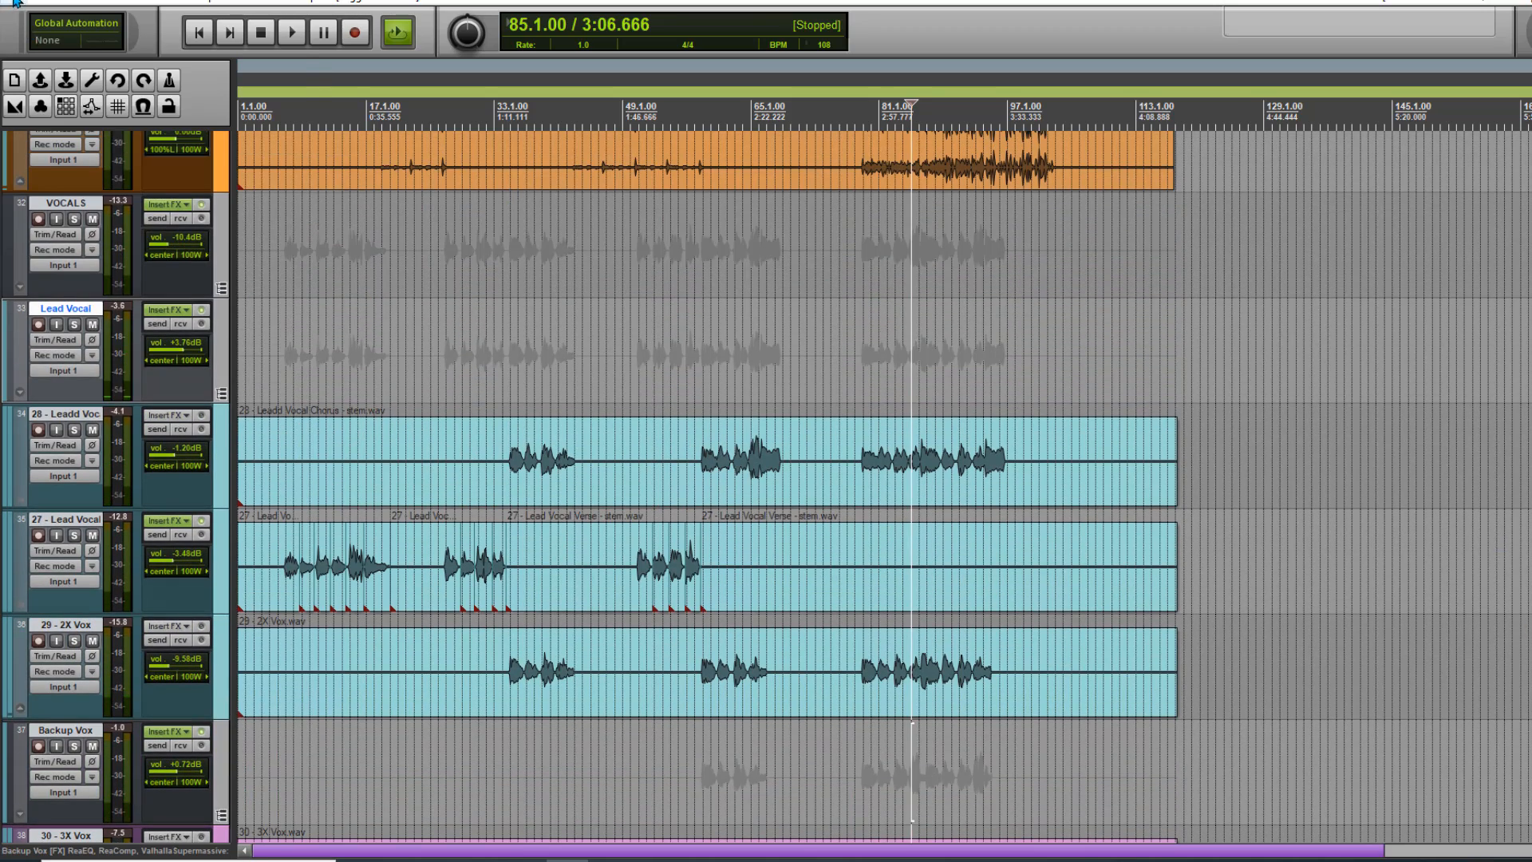
{"action": "left_click", "coordinate": [15, 2]}
{"action": "left_click", "coordinate": [13, 73]}
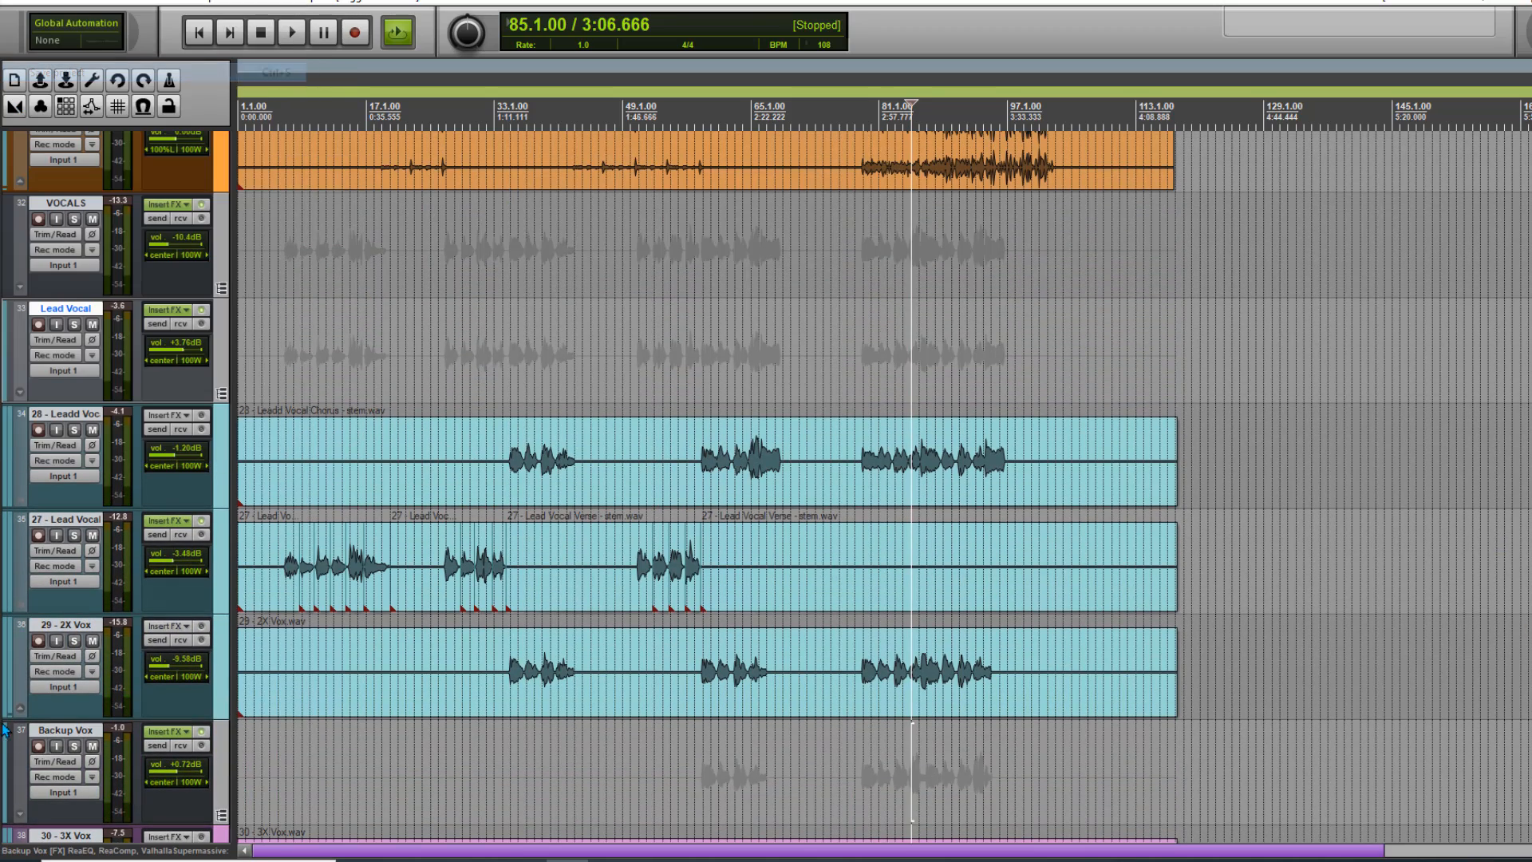
- Add JS: De-esser to the Backup Vox effects chain ahead of ValhallaSupermassive and set its processing to Stereo
{"action": "left_click", "coordinate": [179, 736]}
{"action": "left_click", "coordinate": [50, 448]}
{"action": "type", "text": "de"}
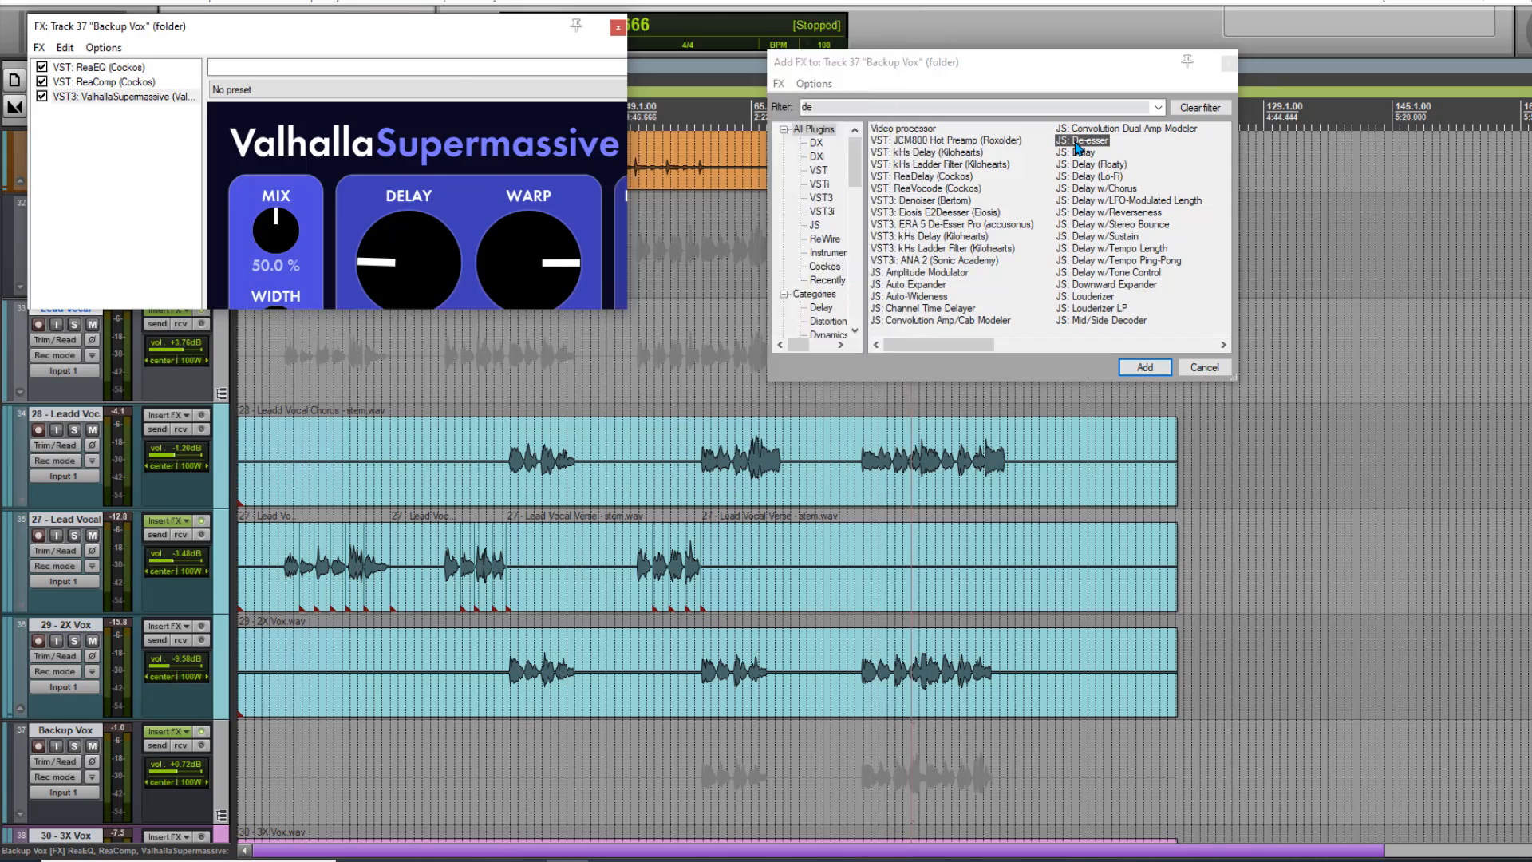
{"action": "double_click", "coordinate": [1082, 141]}
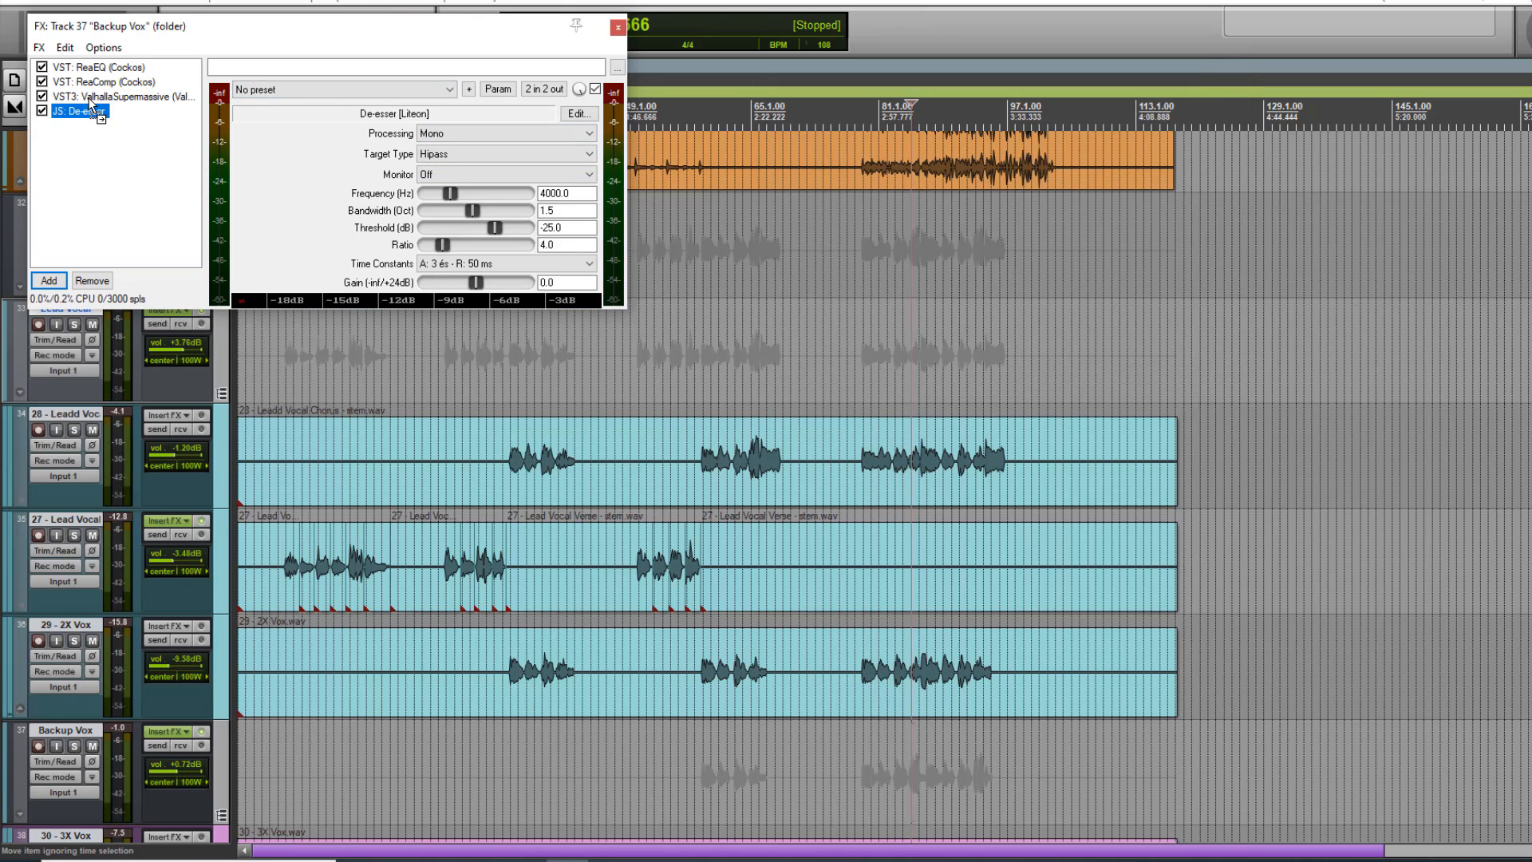
{"action": "left_click_drag", "start_coordinate": [90, 101], "coordinate": [94, 100]}
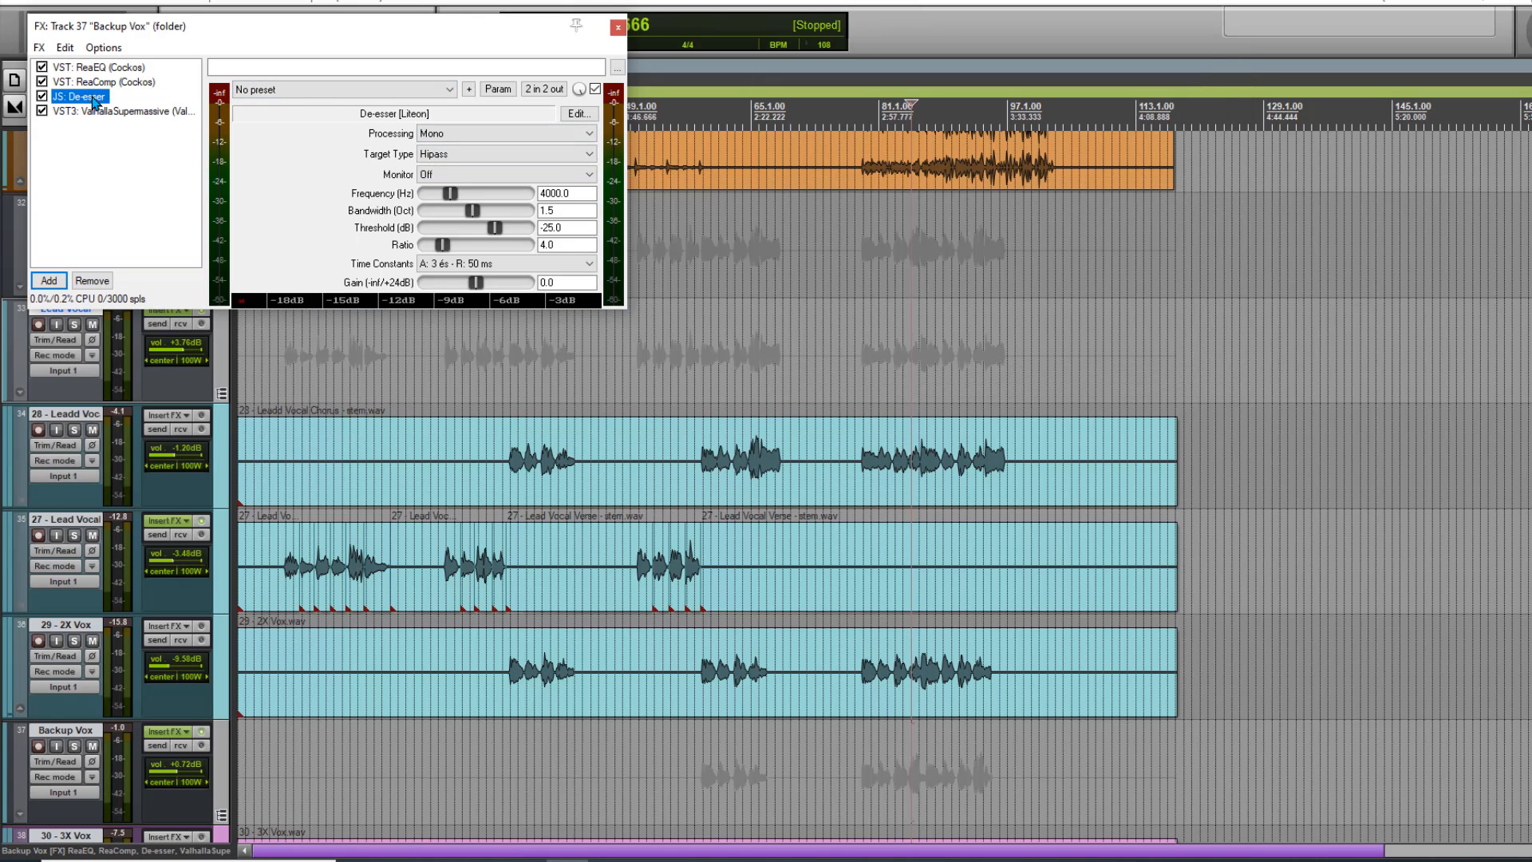
{"action": "left_click", "coordinate": [455, 134]}
{"action": "left_click", "coordinate": [445, 153]}
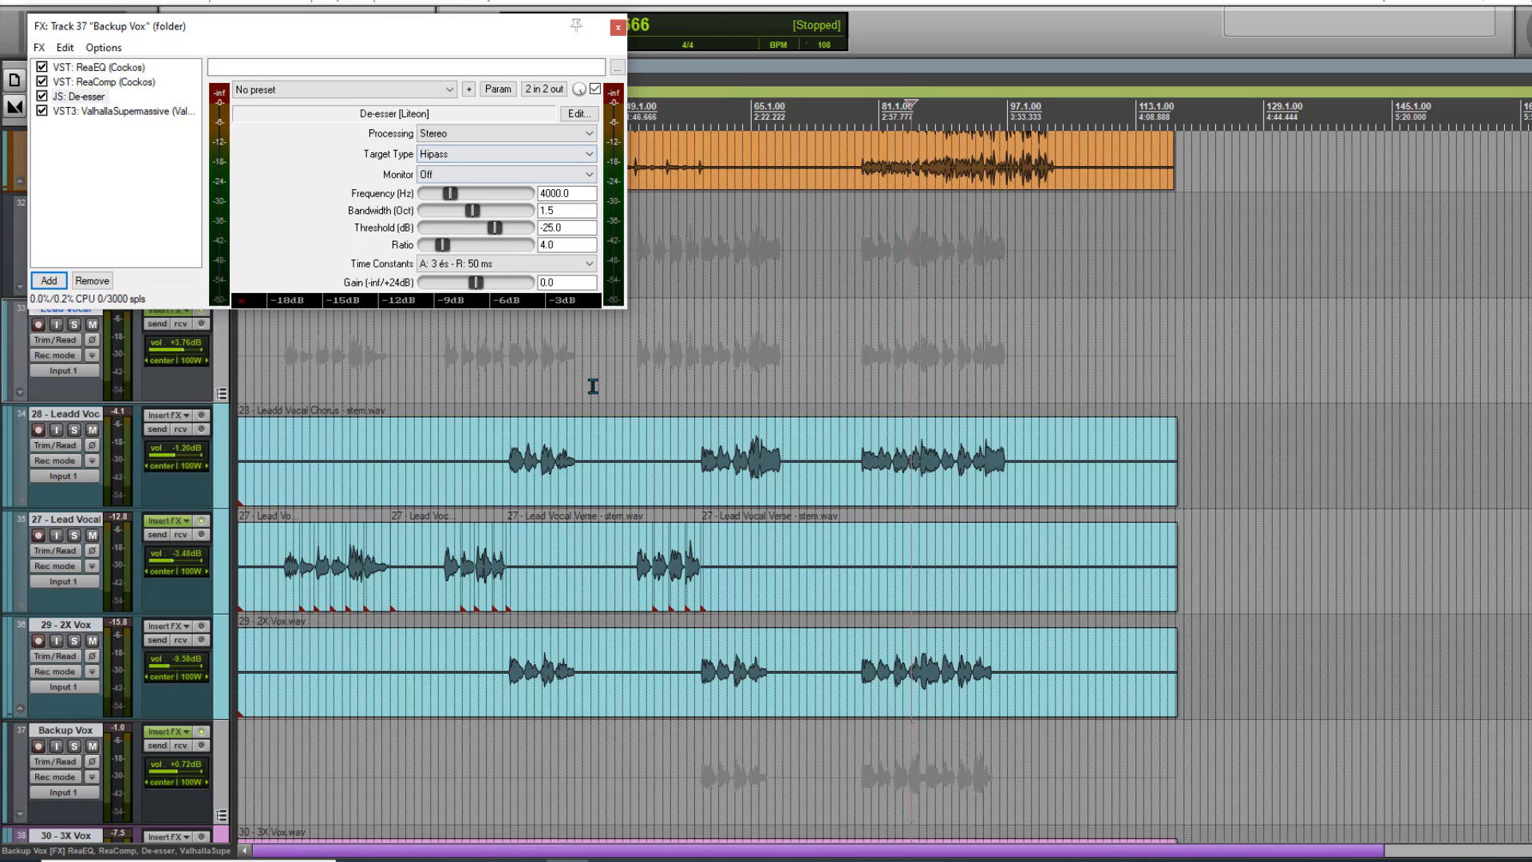
- With Backup Vox soloed during playback, set its de-esser frequency to 4456 Hz and threshold to -75.11 dB, then close the effects window and unsolo the track
{"action": "scroll", "coordinate": [877, 479], "scroll_direction": "down", "scroll_amount": 5}
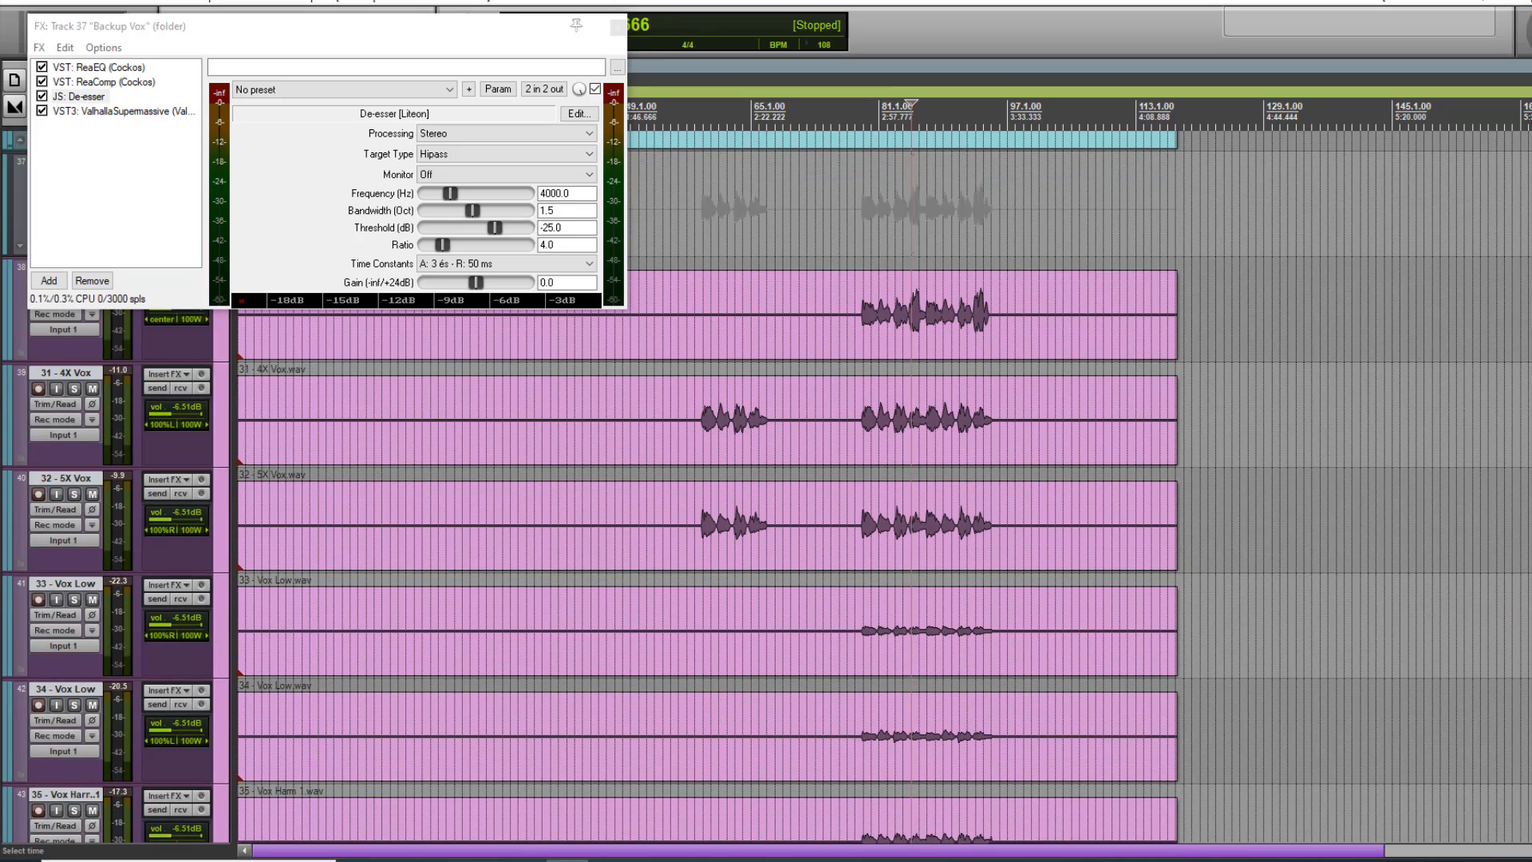
{"action": "scroll", "coordinate": [929, 517], "scroll_direction": "up", "scroll_amount": 5}
{"action": "scroll", "coordinate": [929, 516], "scroll_direction": "down", "scroll_amount": 2}
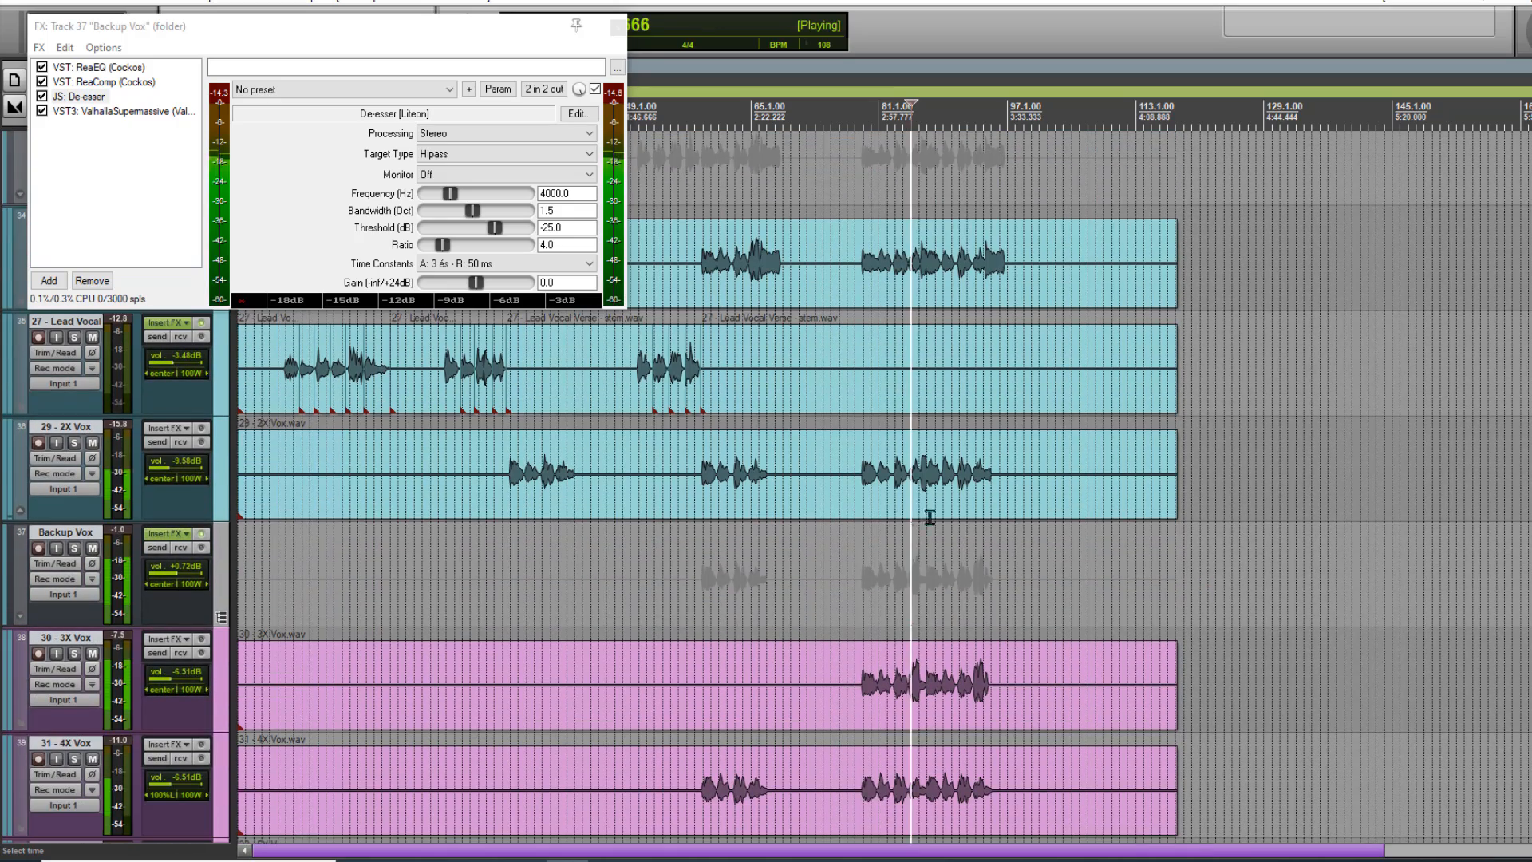
{"action": "key", "text": "space"}
{"action": "left_click", "coordinate": [74, 548]}
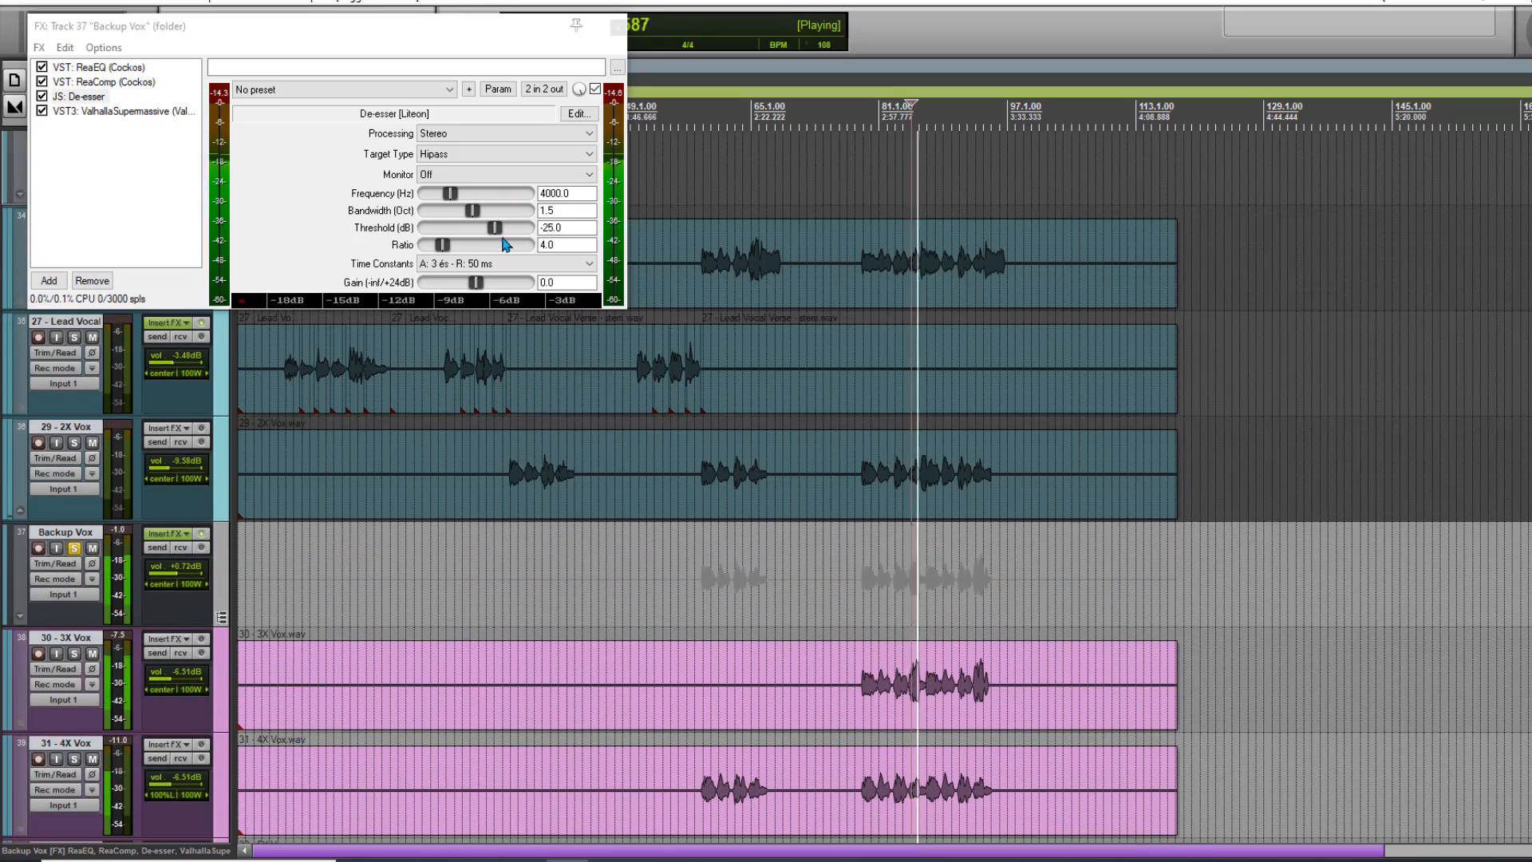
{"action": "left_click_drag", "start_coordinate": [494, 228], "coordinate": [439, 225]}
{"action": "key", "text": "space"}
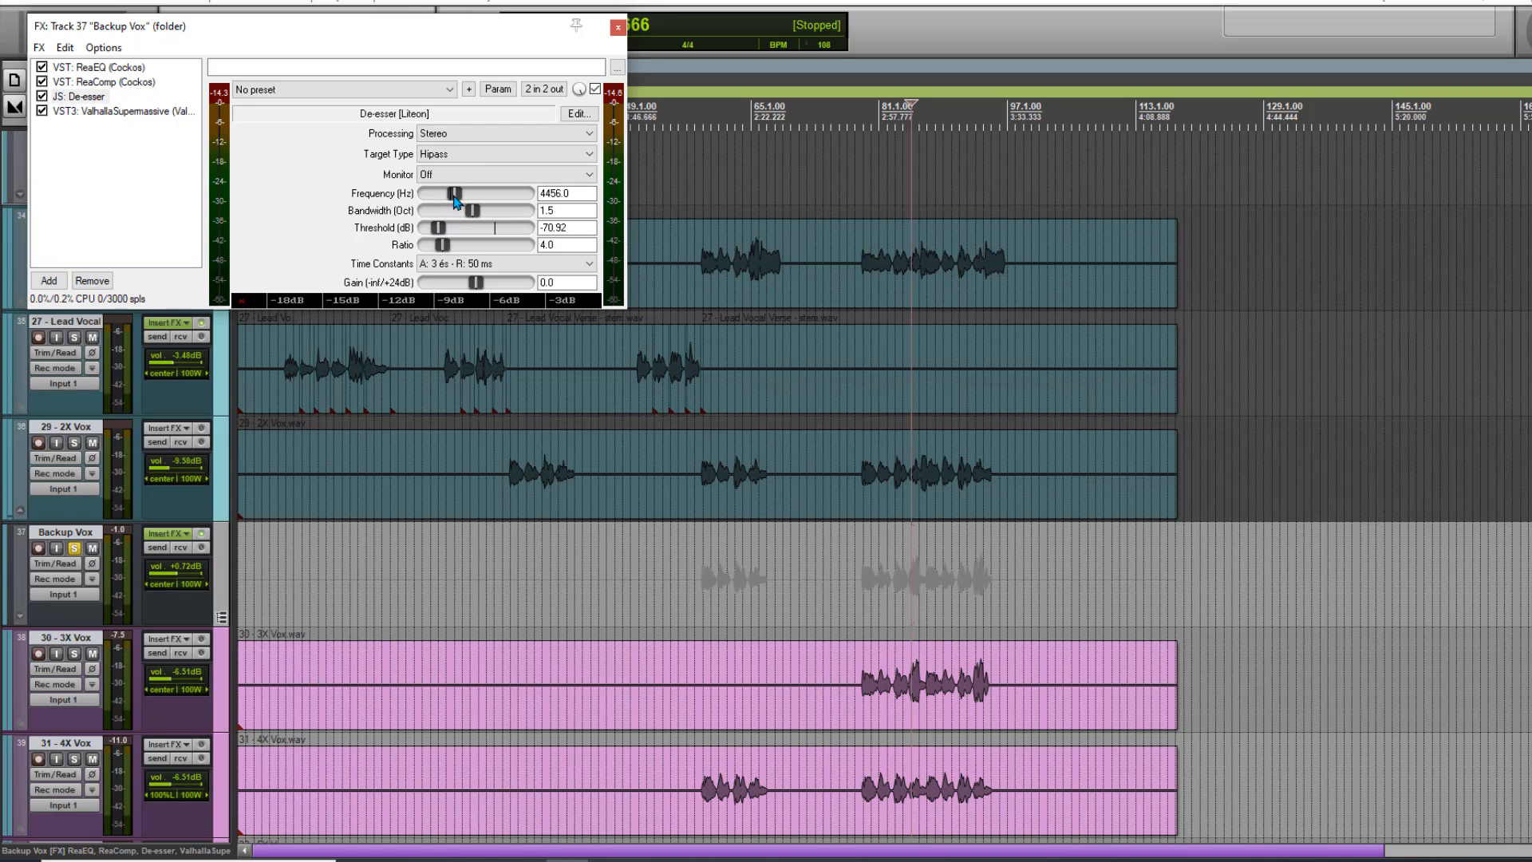
{"action": "key", "text": "space"}
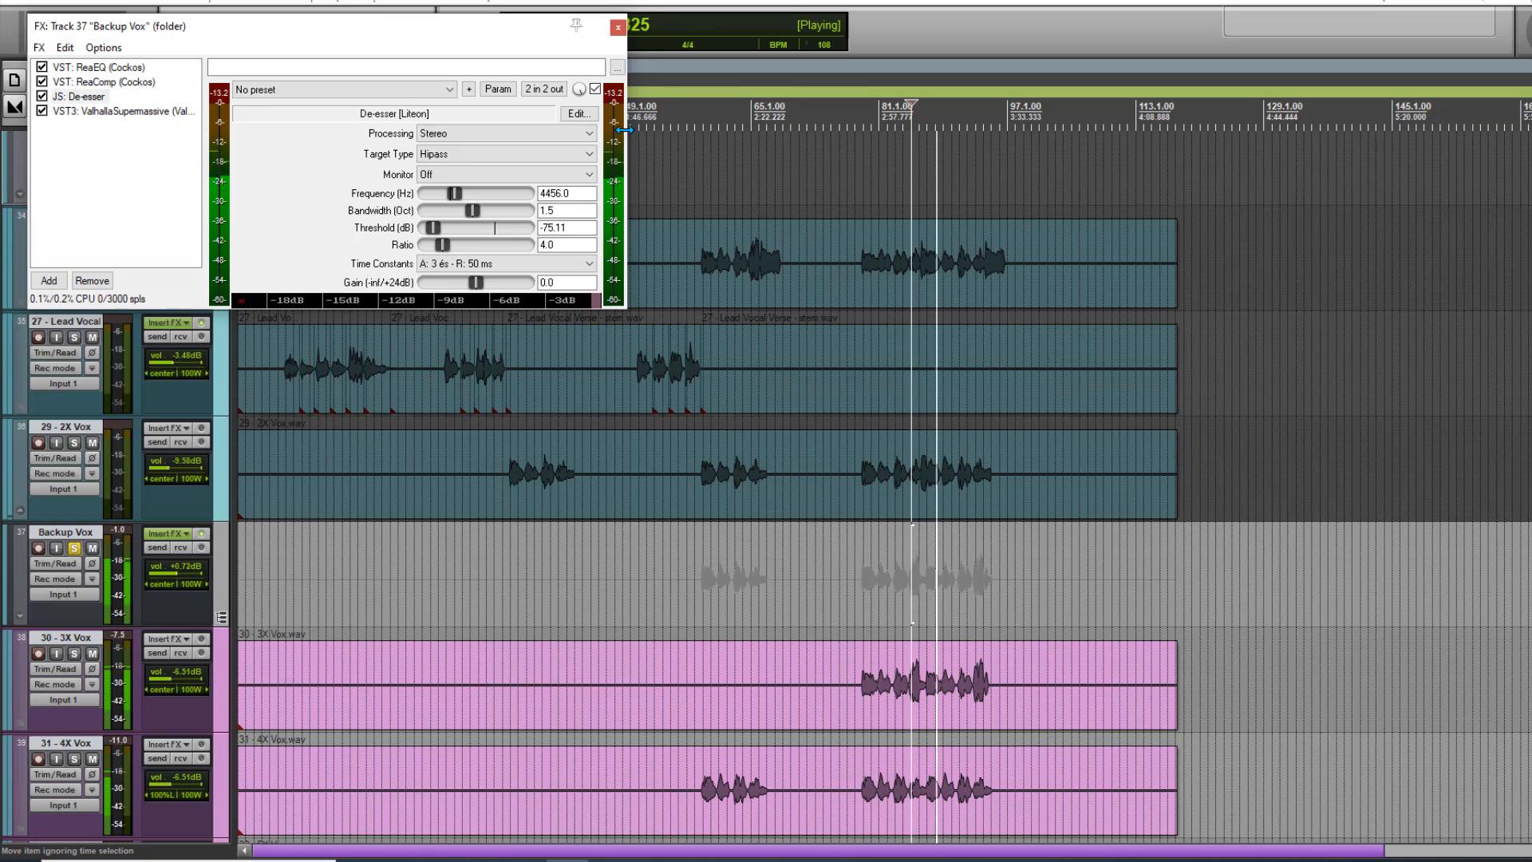
{"action": "key", "text": "space"}
{"action": "left_click", "coordinate": [618, 28]}
{"action": "left_click", "coordinate": [74, 548]}
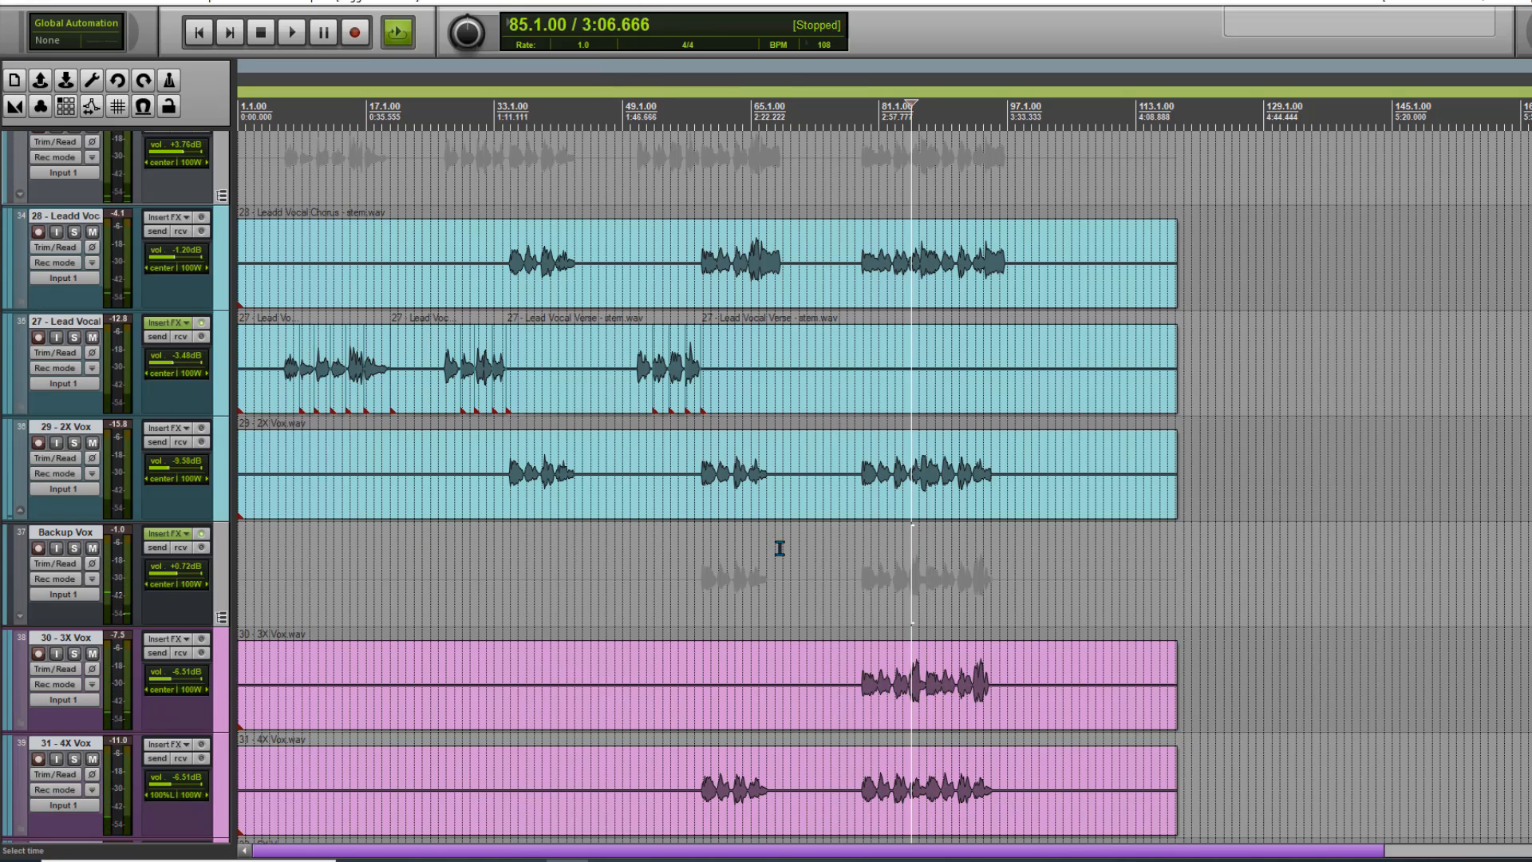
- Play the full mix briefly from 85.1.00 to check the backup vocals, and save the project
{"action": "key", "text": "space"}
{"action": "scroll", "coordinate": [776, 547], "scroll_direction": "up", "scroll_amount": 2}
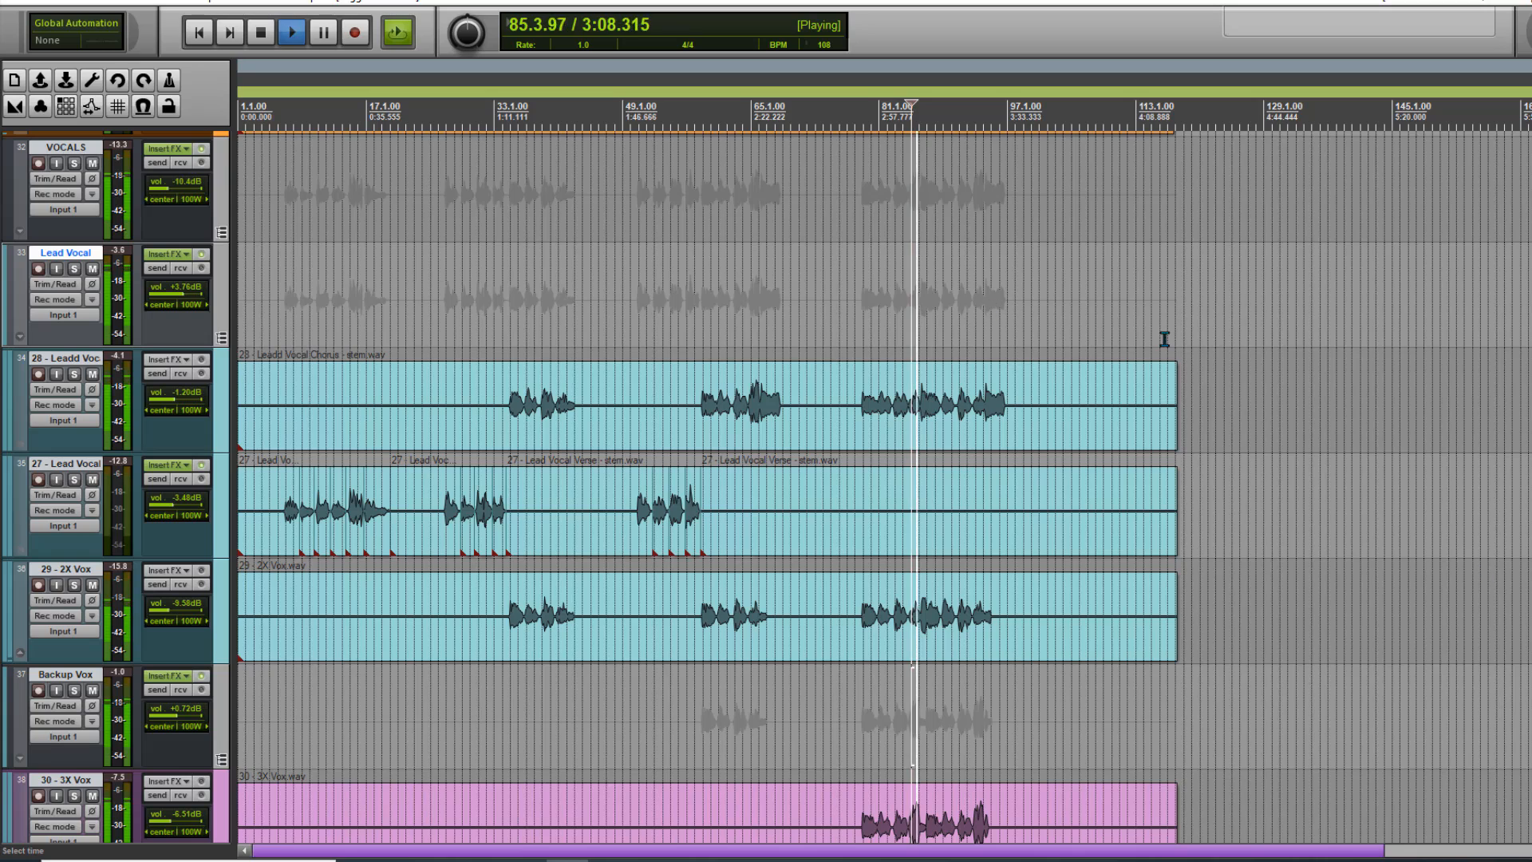
{"action": "key", "text": "space"}
{"action": "scroll", "coordinate": [1163, 338], "scroll_direction": "up", "scroll_amount": 2}
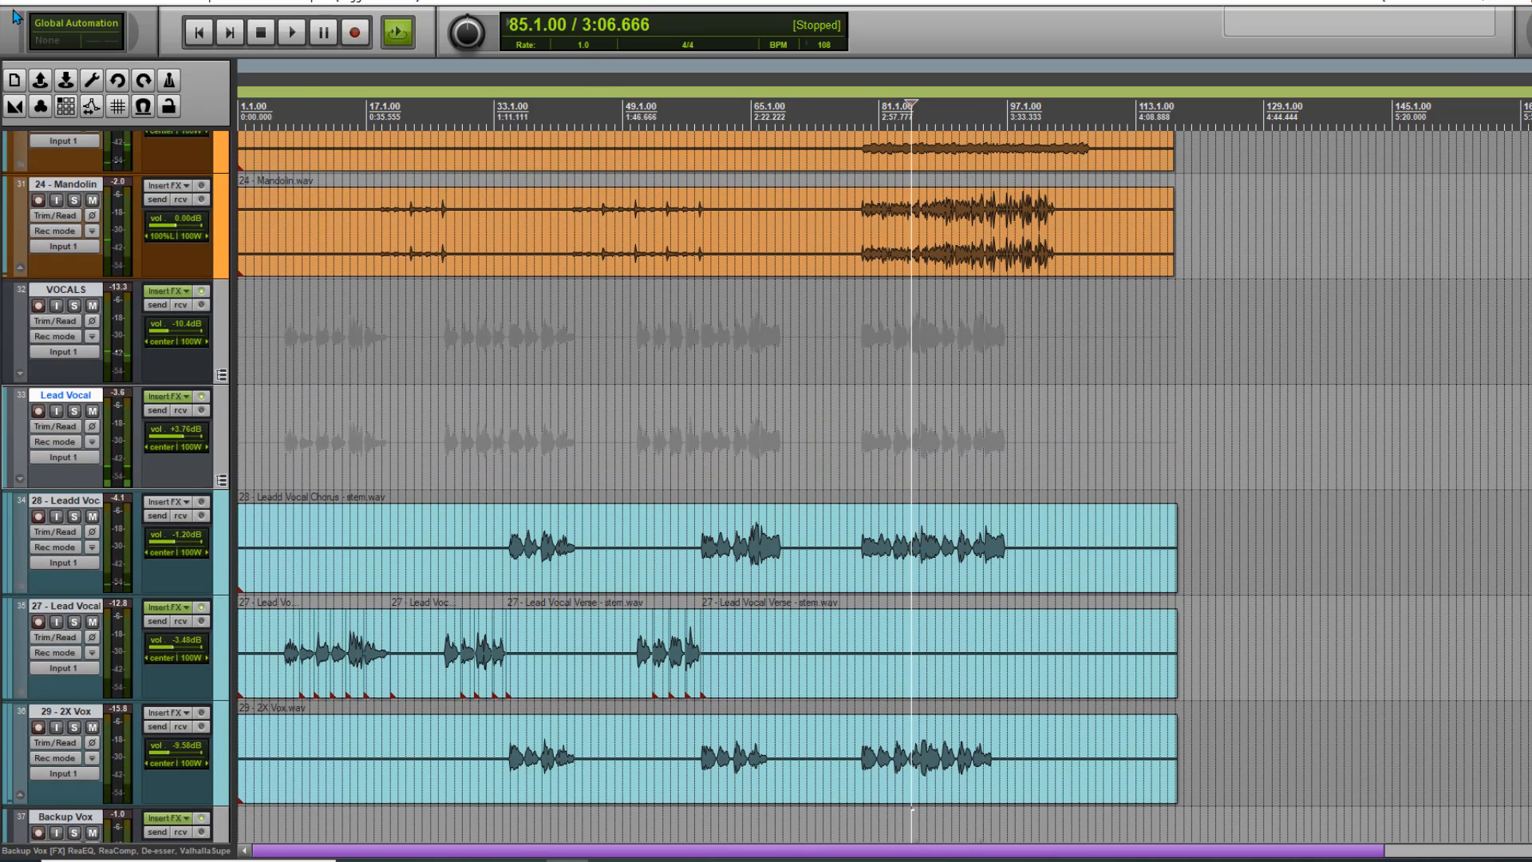
{"action": "left_click", "coordinate": [13, 2]}
{"action": "left_click", "coordinate": [47, 74]}
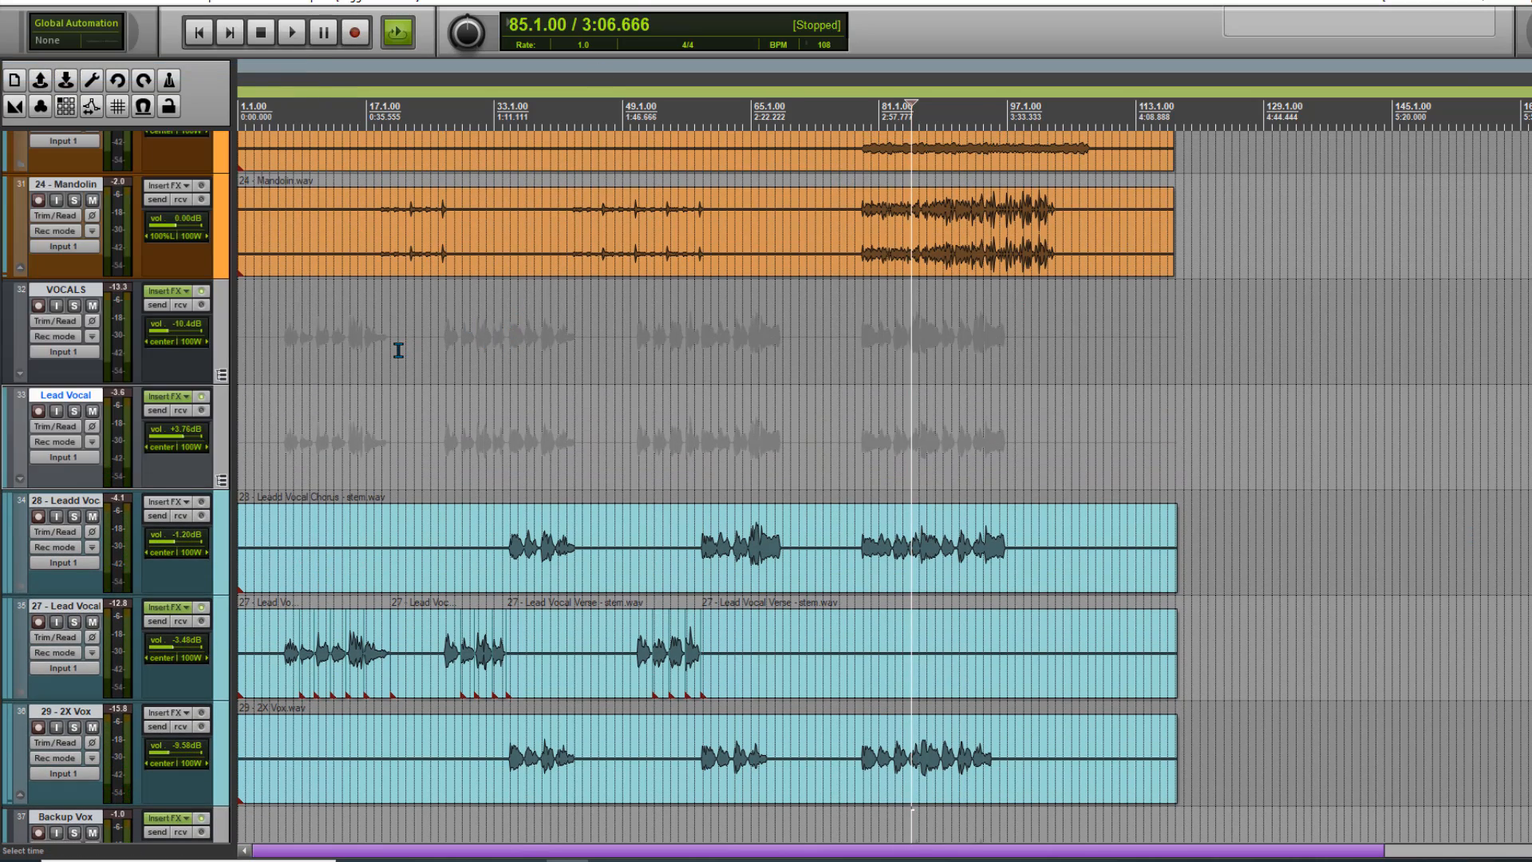
{"action": "scroll", "coordinate": [127, 267], "scroll_direction": "down", "scroll_amount": 6}
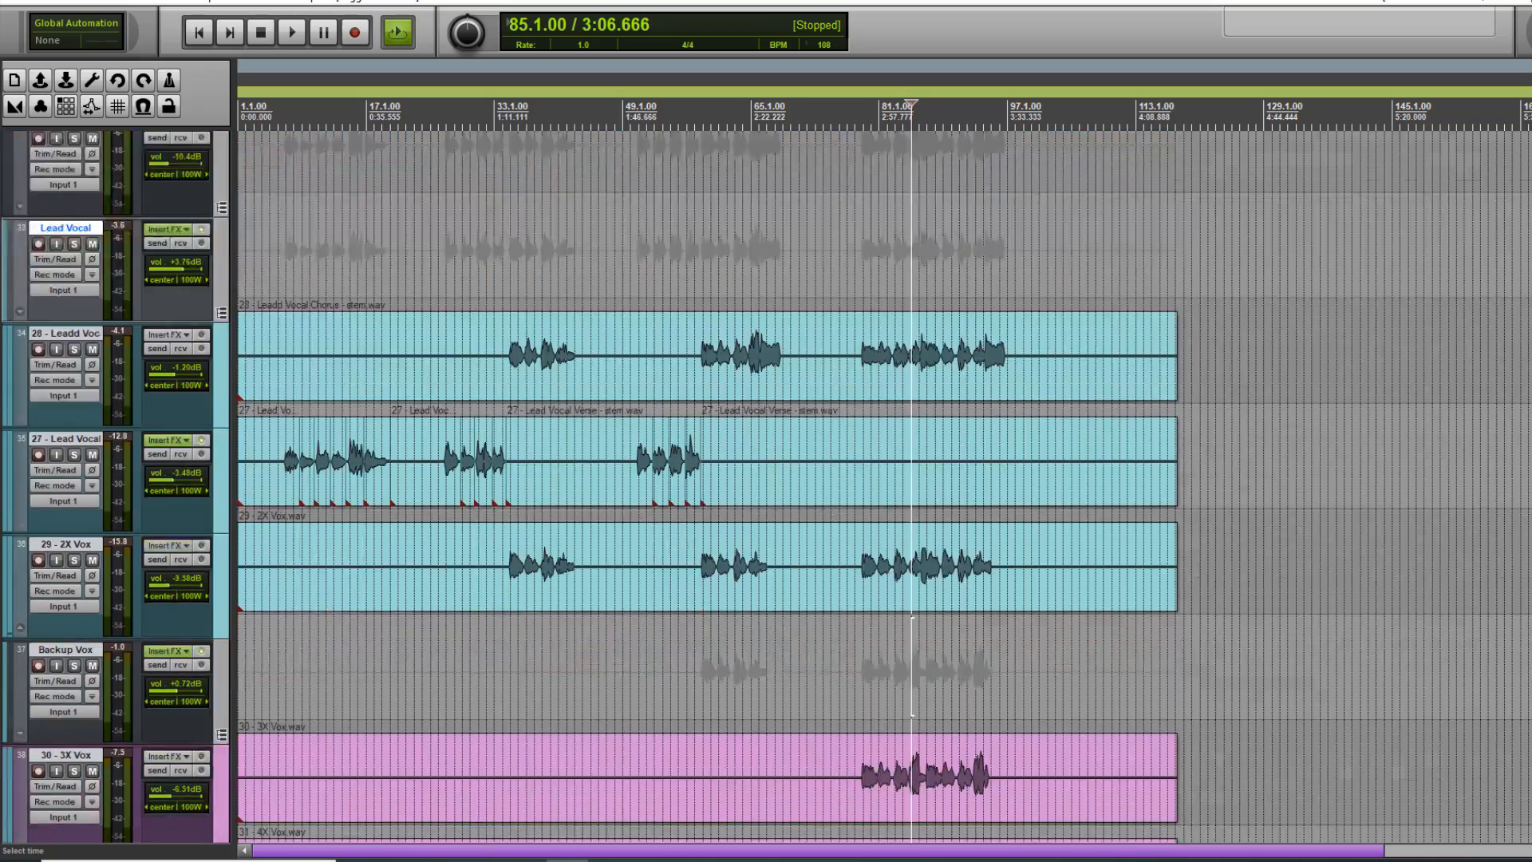
{"action": "scroll", "coordinate": [127, 267], "scroll_direction": "up", "scroll_amount": 7}
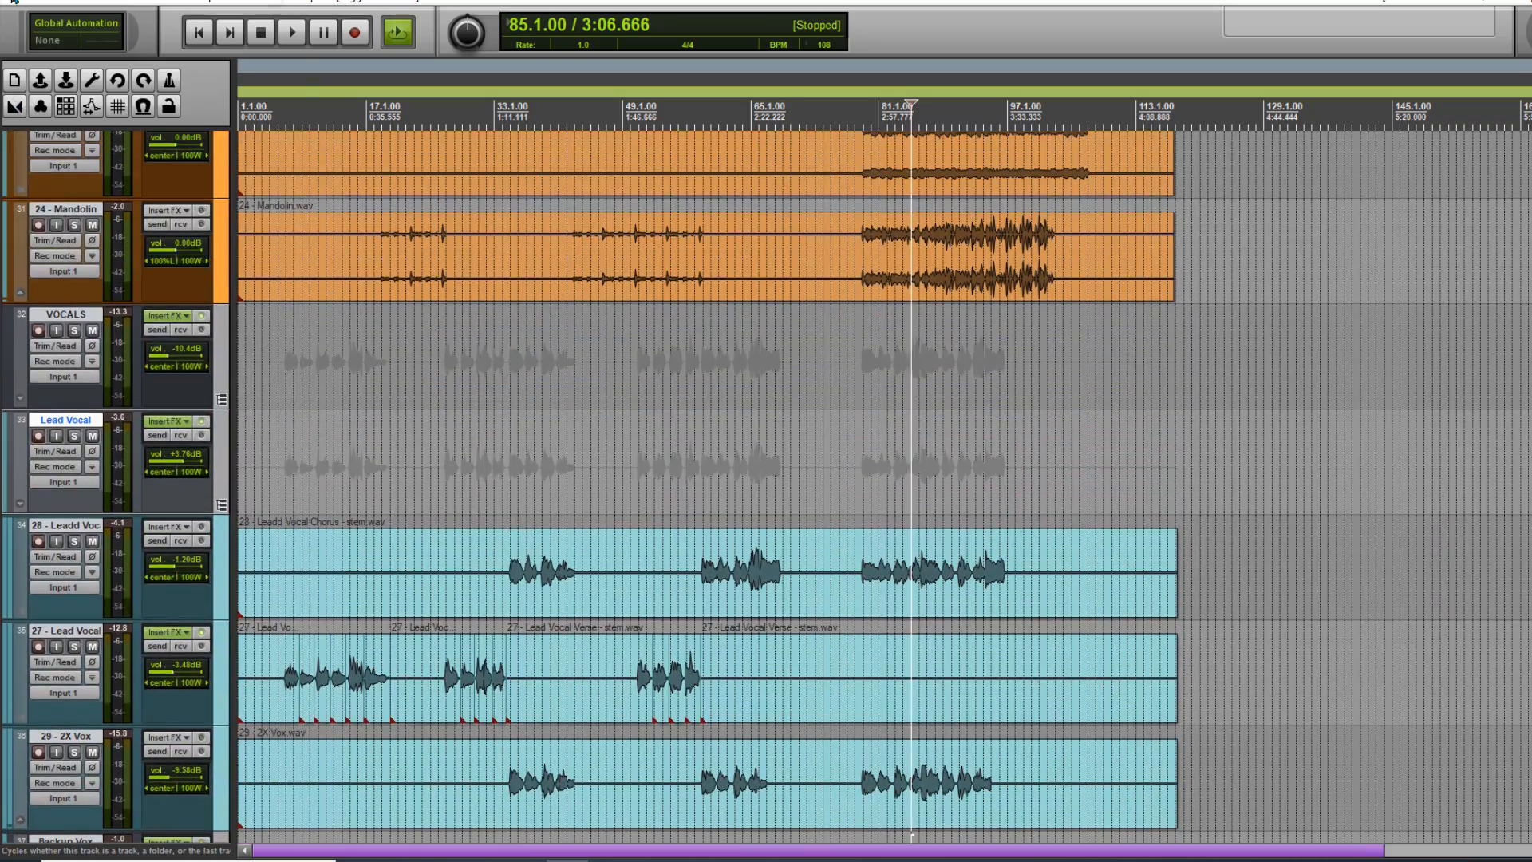
{"action": "left_click", "coordinate": [14, 2]}
{"action": "left_click", "coordinate": [24, 75]}
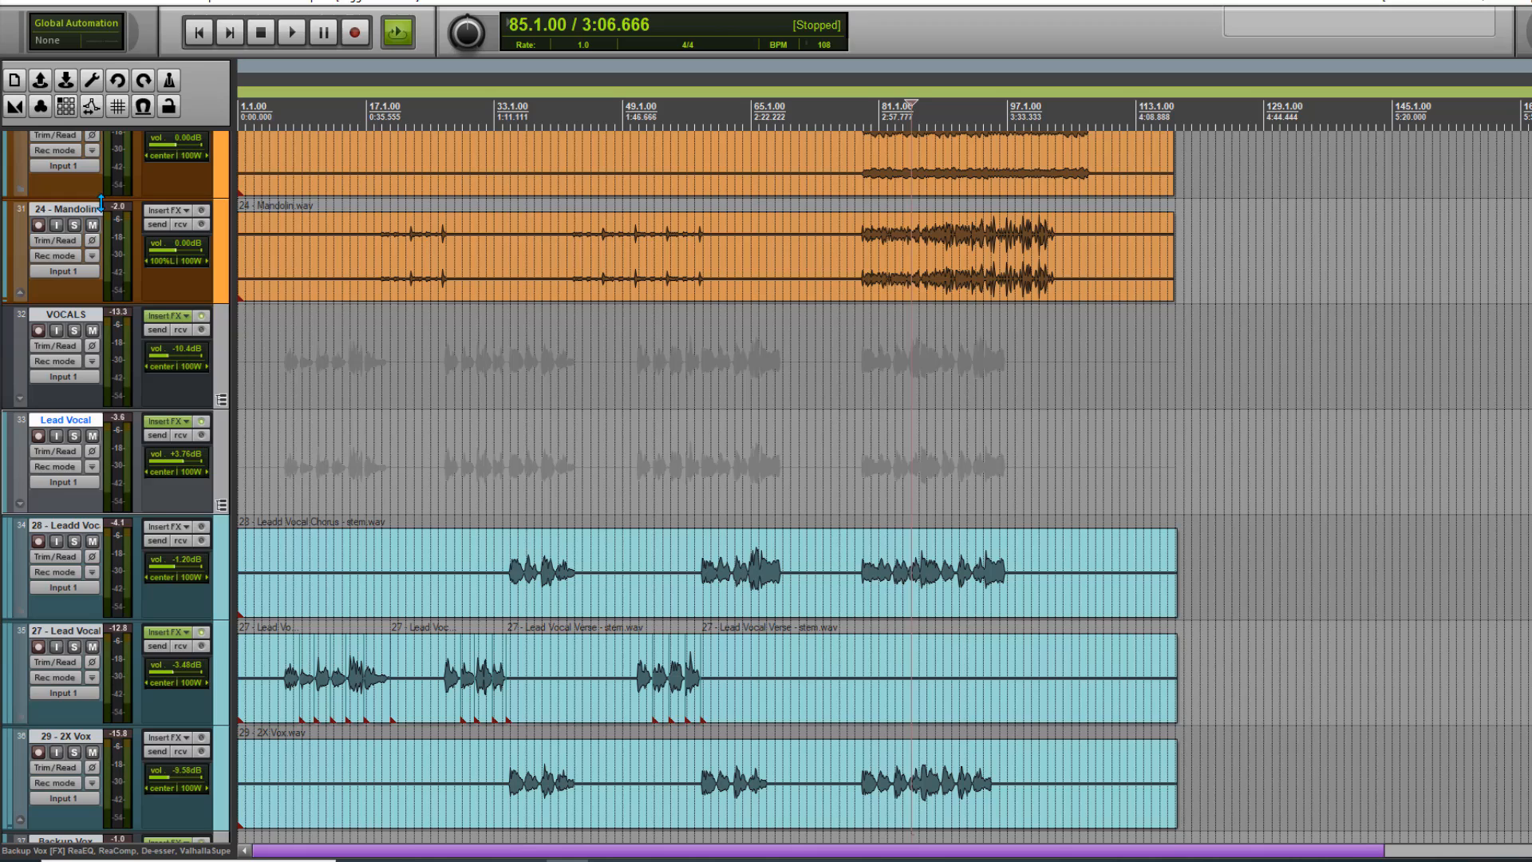
- Add JS: De-esser to the VOCALS folder's effects chain between ReaComp and ValhallaSupermassive
{"action": "left_click", "coordinate": [182, 318]}
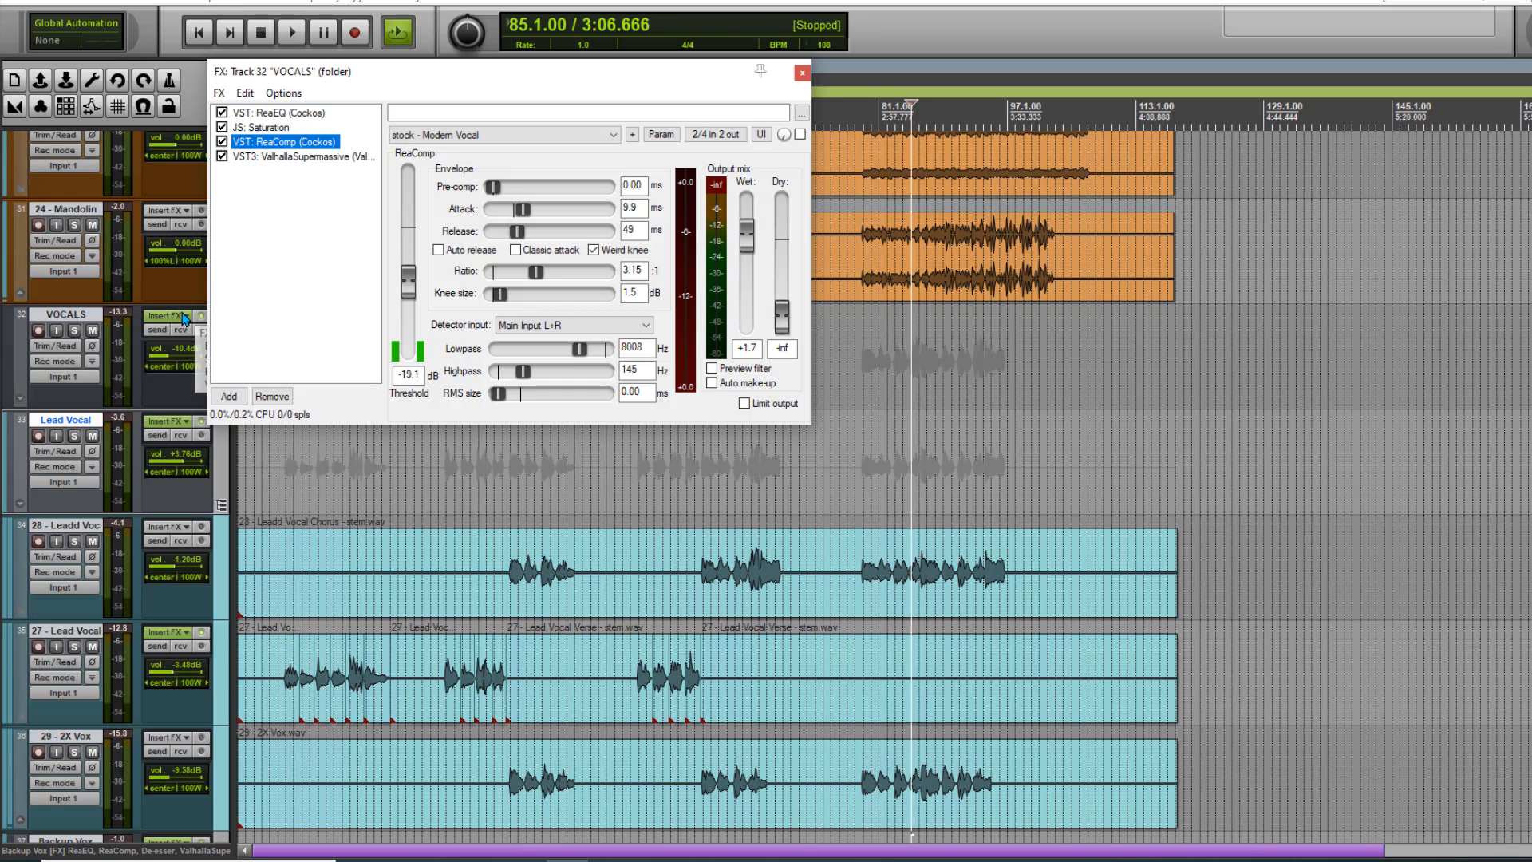
{"action": "left_click", "coordinate": [231, 401]}
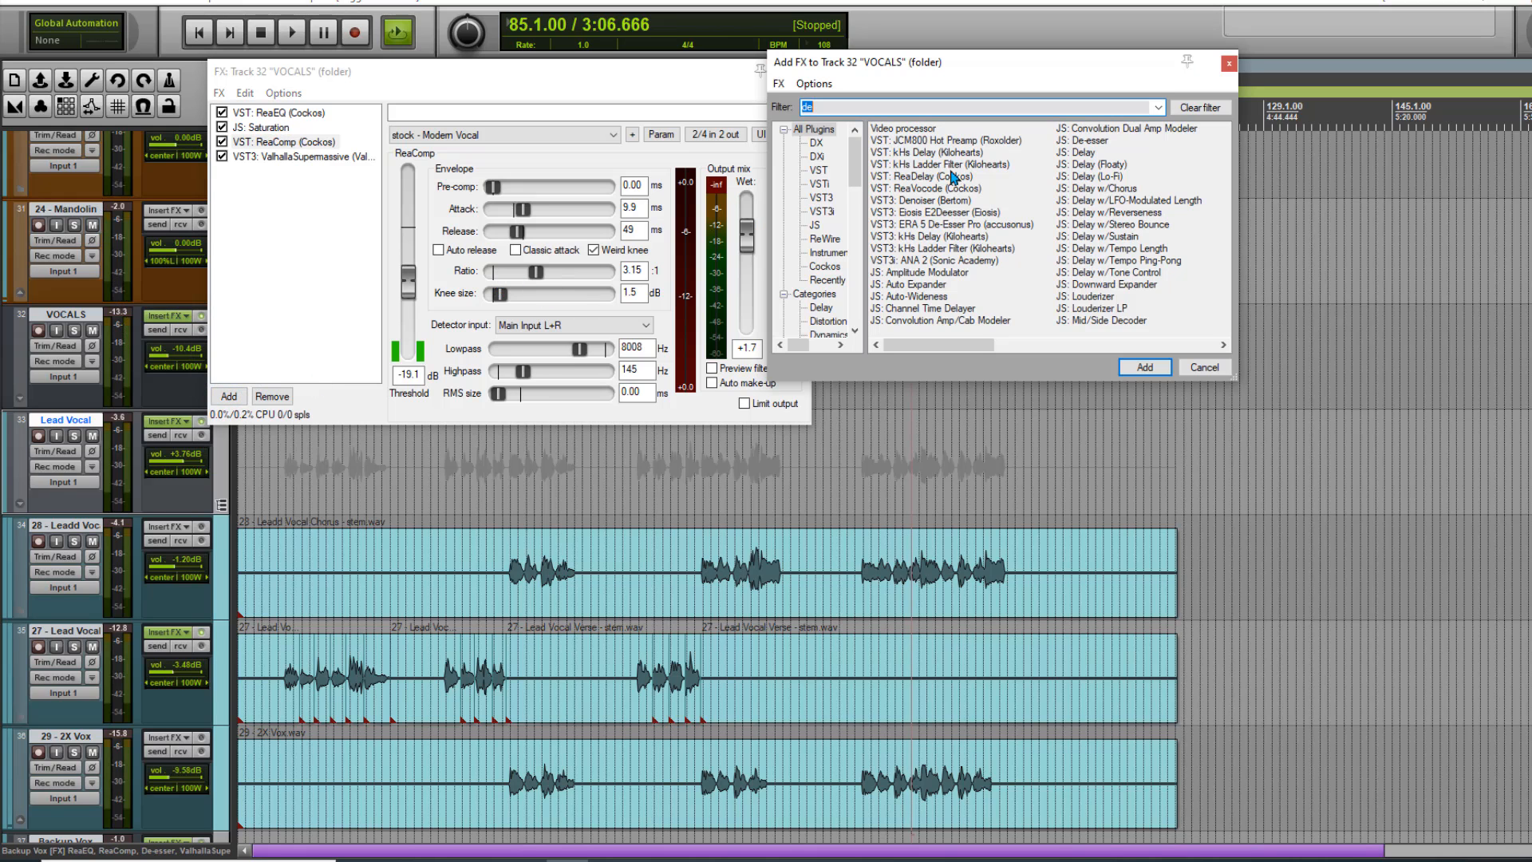
{"action": "double_click", "coordinate": [1090, 141]}
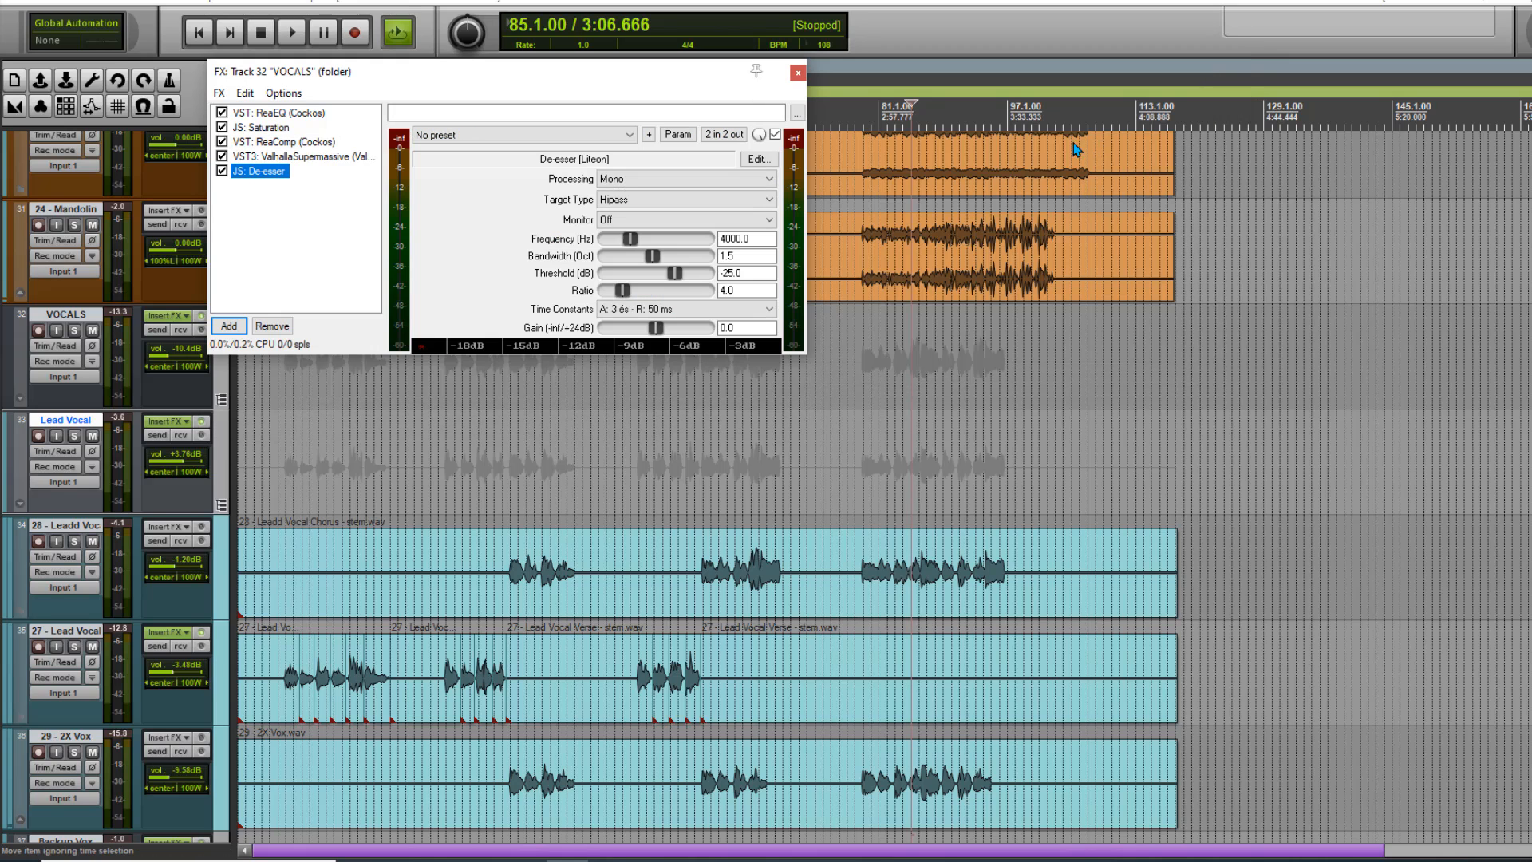
{"action": "left_click_drag", "start_coordinate": [272, 162], "coordinate": [272, 158]}
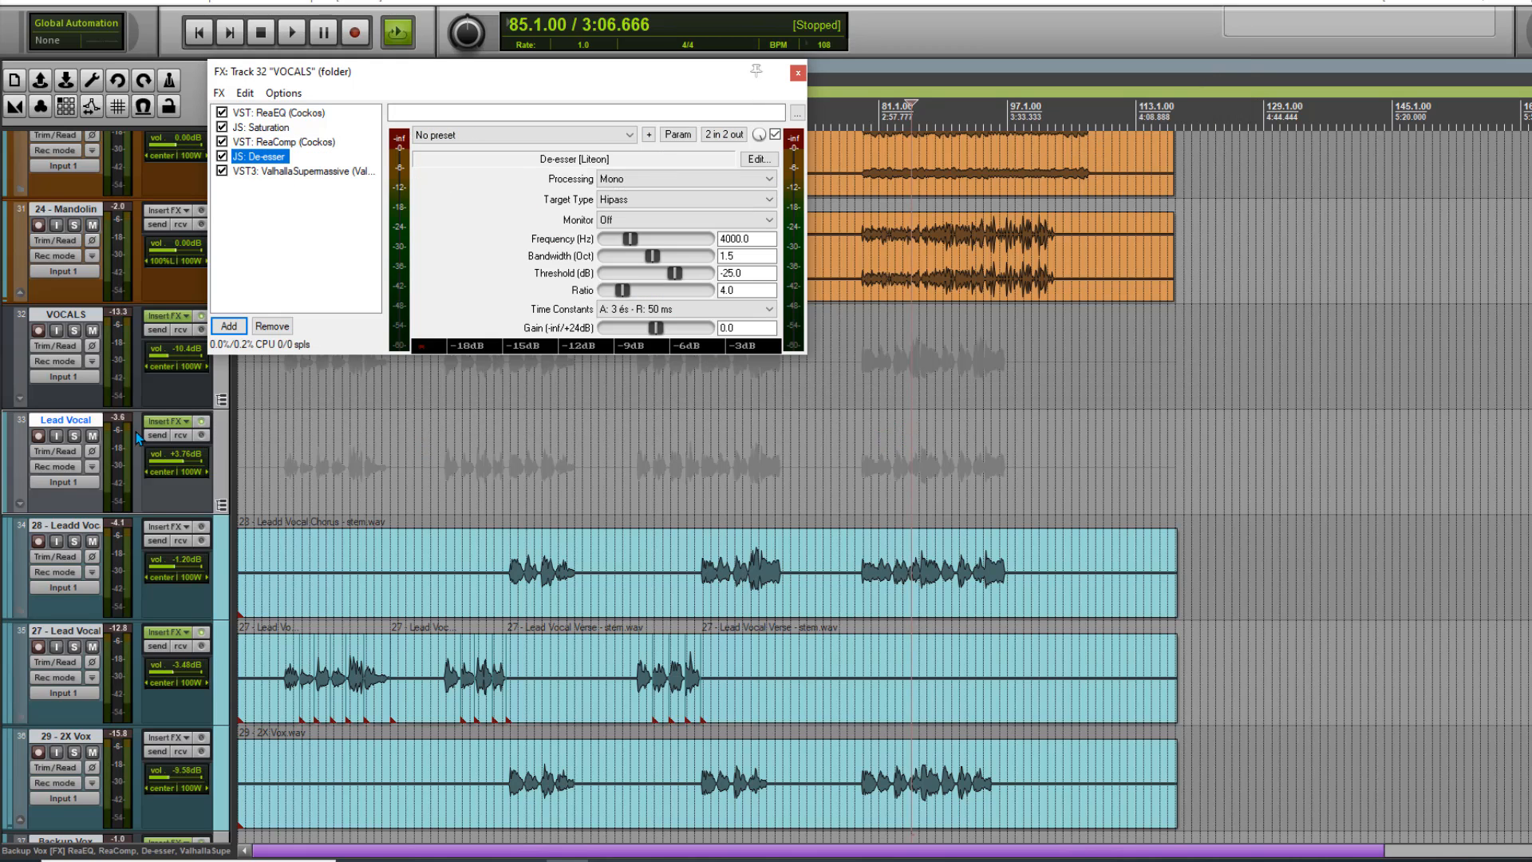
- Solo VOCALS during playback and set its de-esser to Stereo processing with a threshold of -56.31 dB
{"action": "key", "text": "space"}
{"action": "left_click", "coordinate": [74, 331]}
{"action": "left_click", "coordinate": [638, 179]}
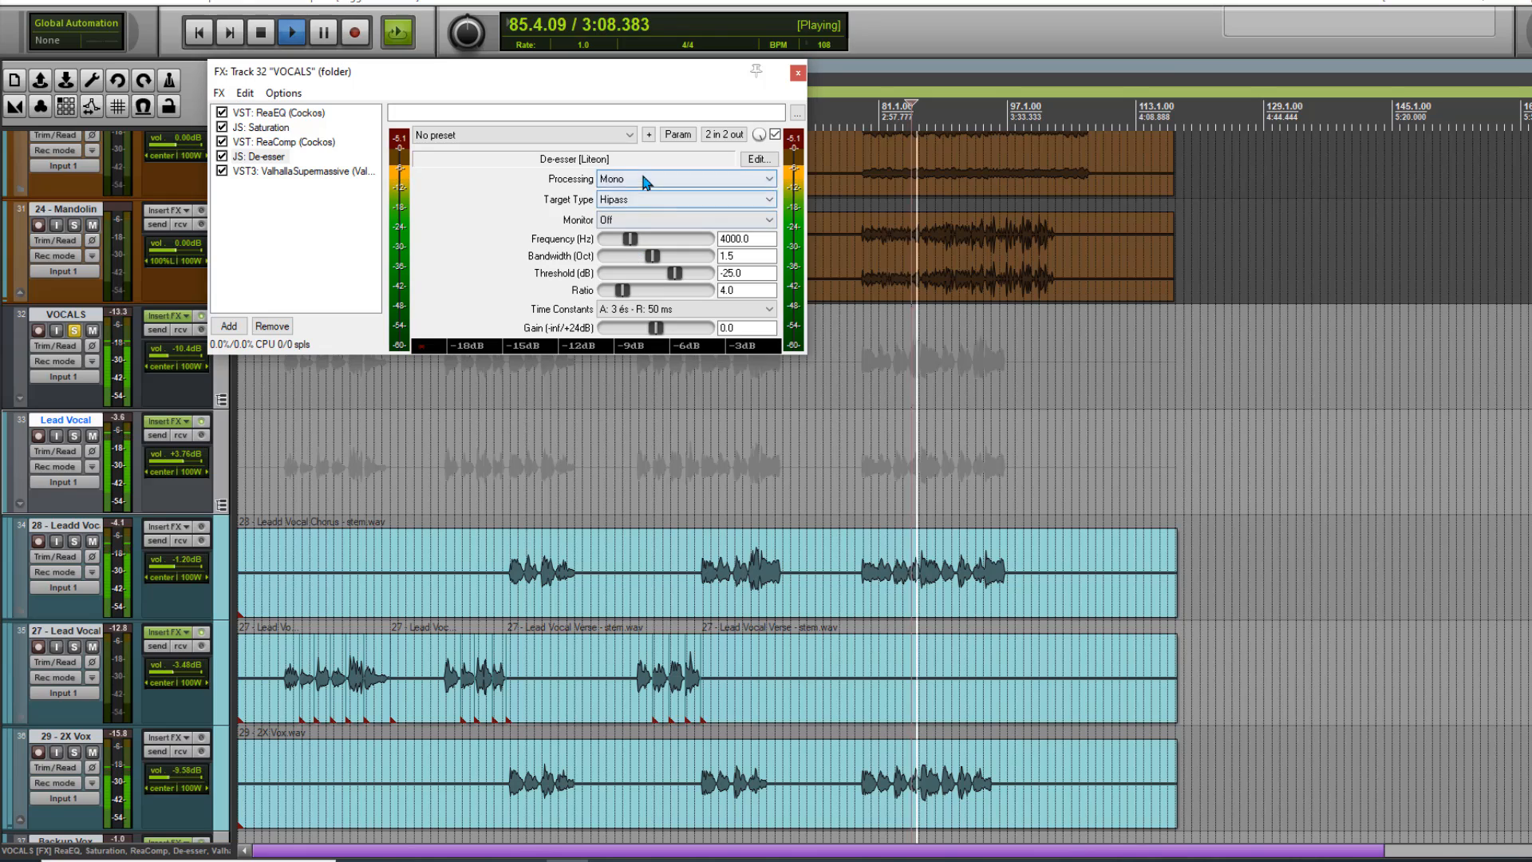
{"action": "left_click", "coordinate": [634, 201]}
{"action": "left_click_drag", "start_coordinate": [671, 272], "coordinate": [639, 265]}
{"action": "key", "text": "space"}
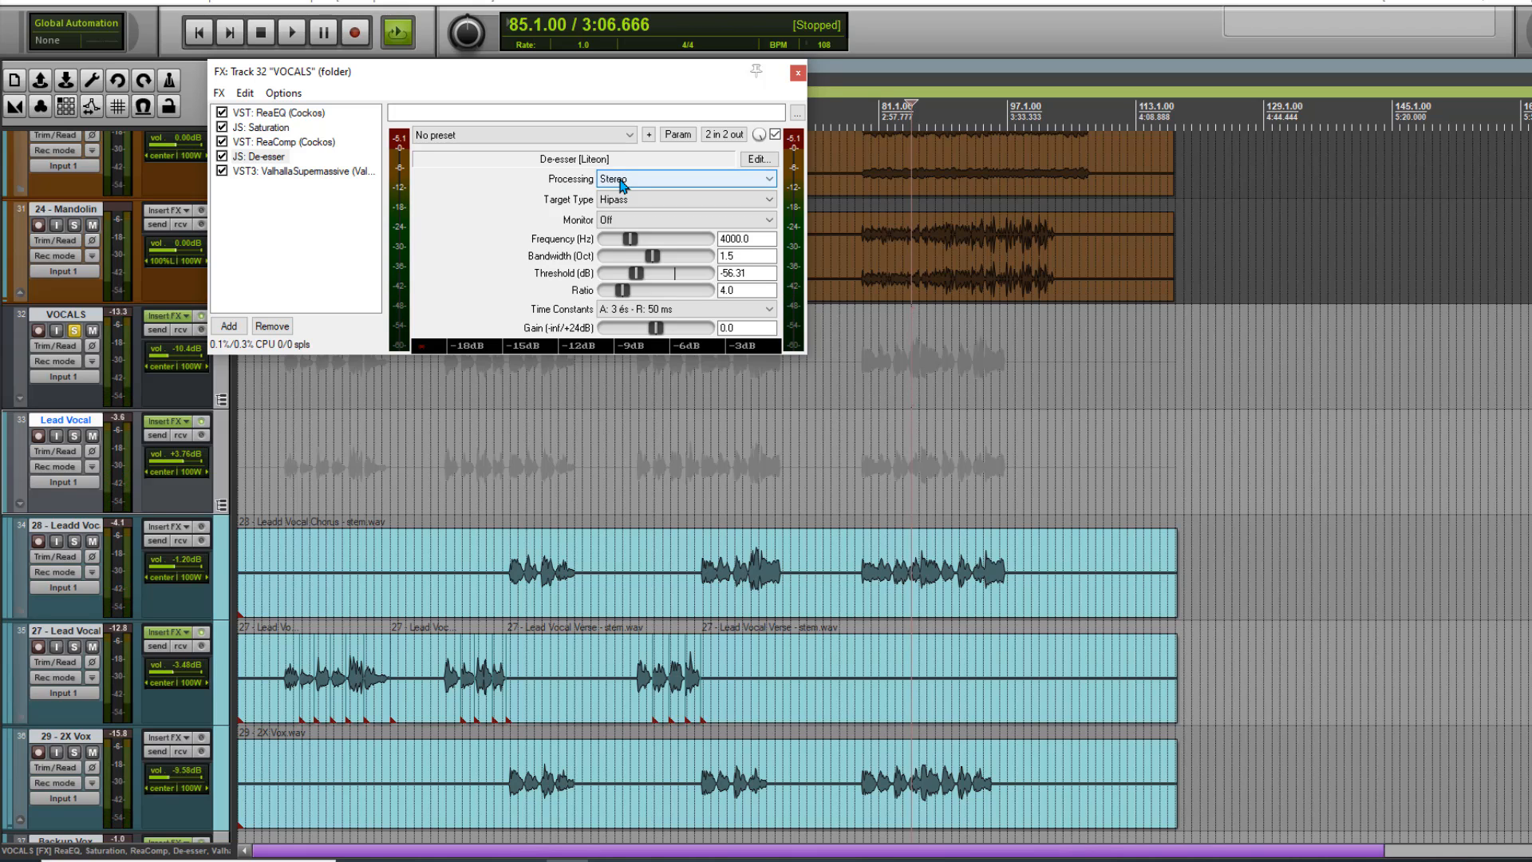
- Play the soloed VOCALS folder from 85.3.00 to check the de-esser setting
{"action": "scroll", "coordinate": [990, 435], "scroll_direction": "up", "scroll_amount": 3}
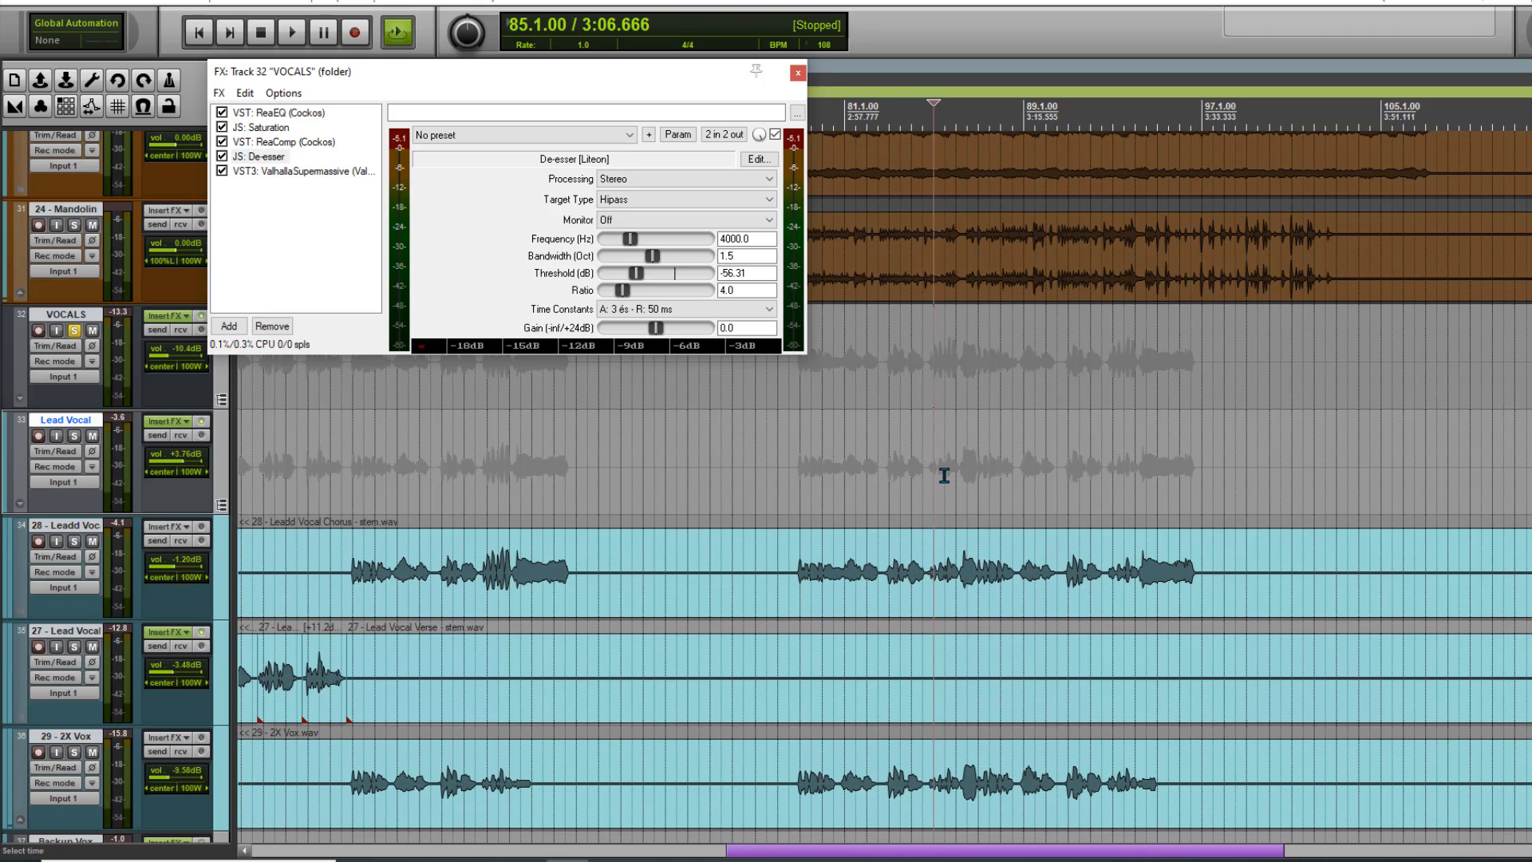
{"action": "left_click", "coordinate": [944, 476]}
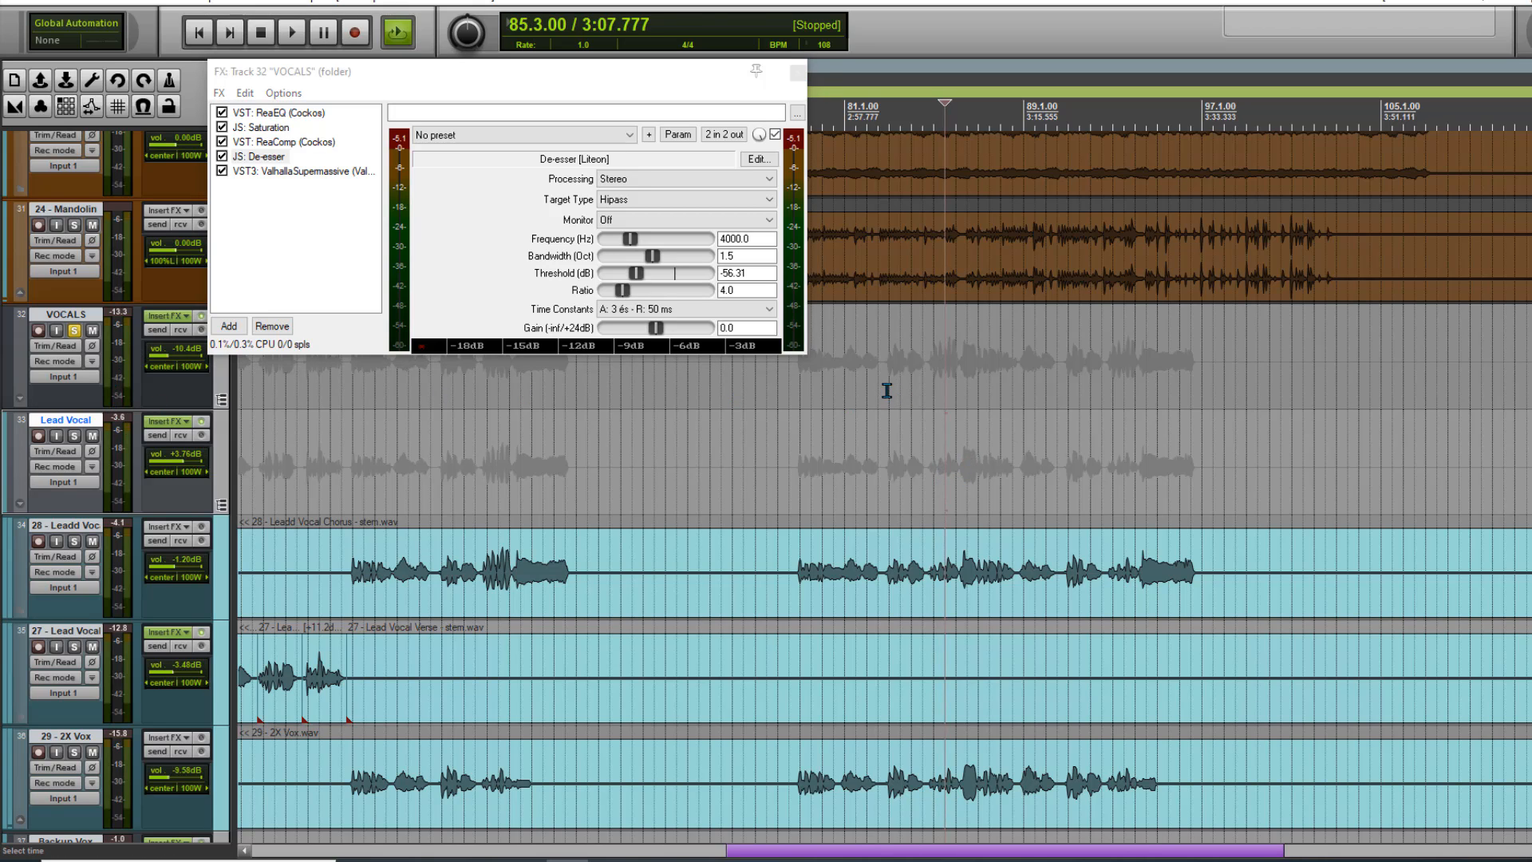
{"action": "key", "text": "space"}
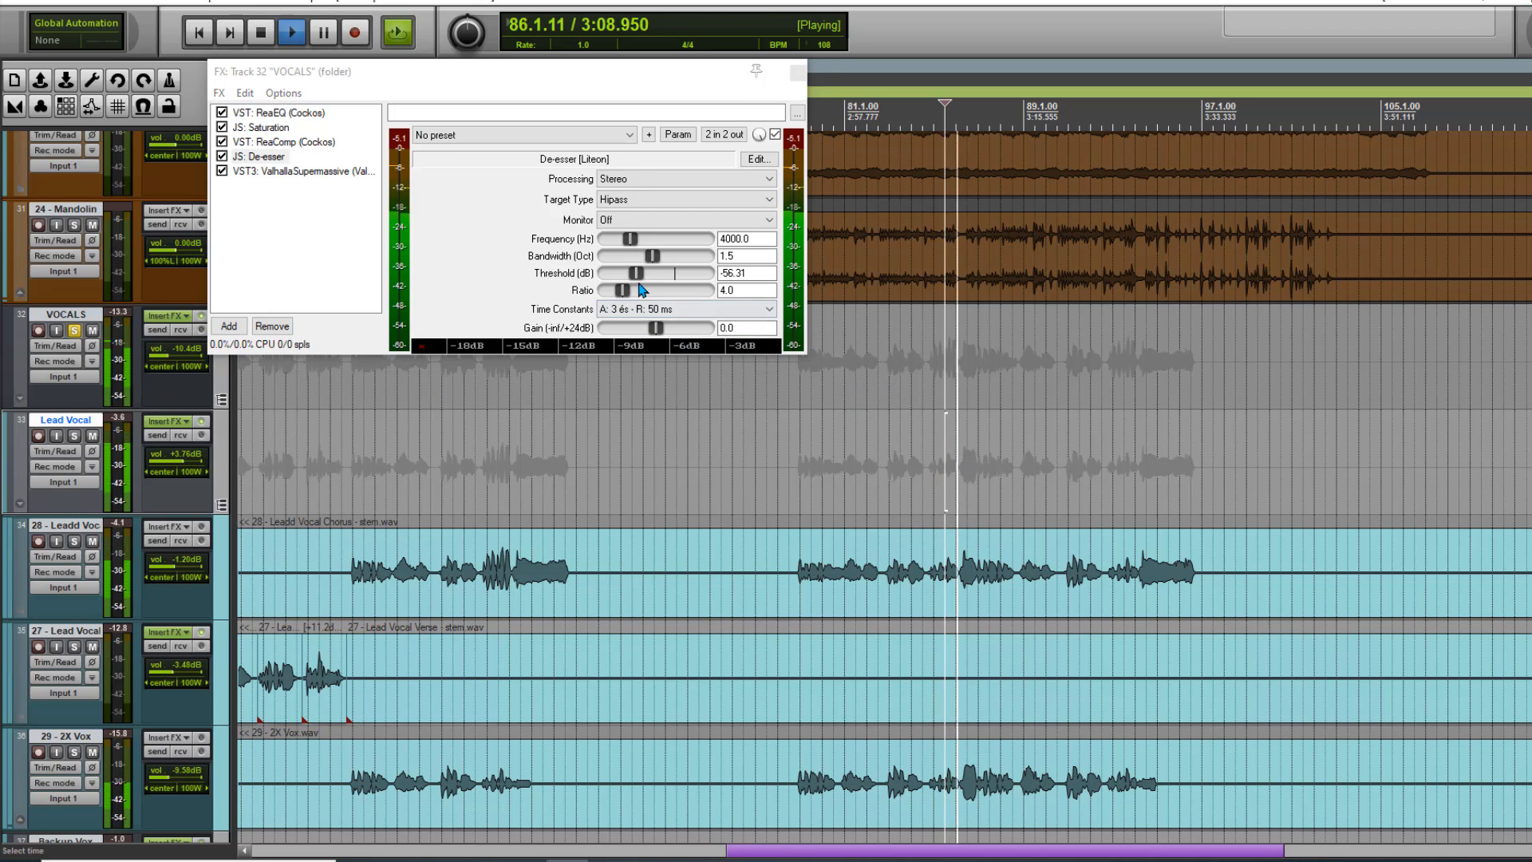
{"action": "scroll", "coordinate": [942, 468], "scroll_direction": "down", "scroll_amount": 3}
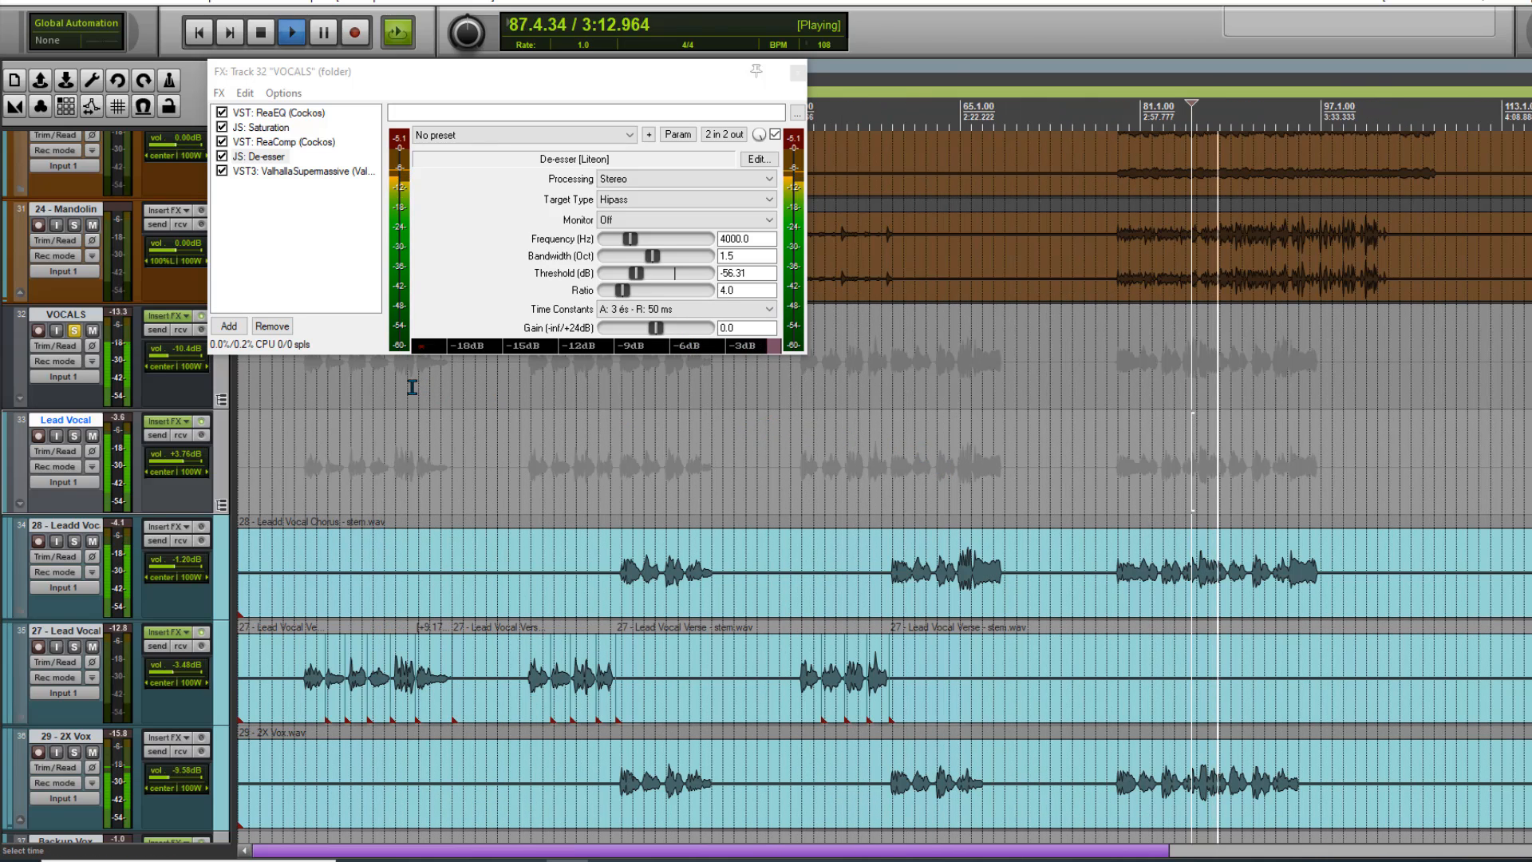
{"action": "key", "text": "space"}
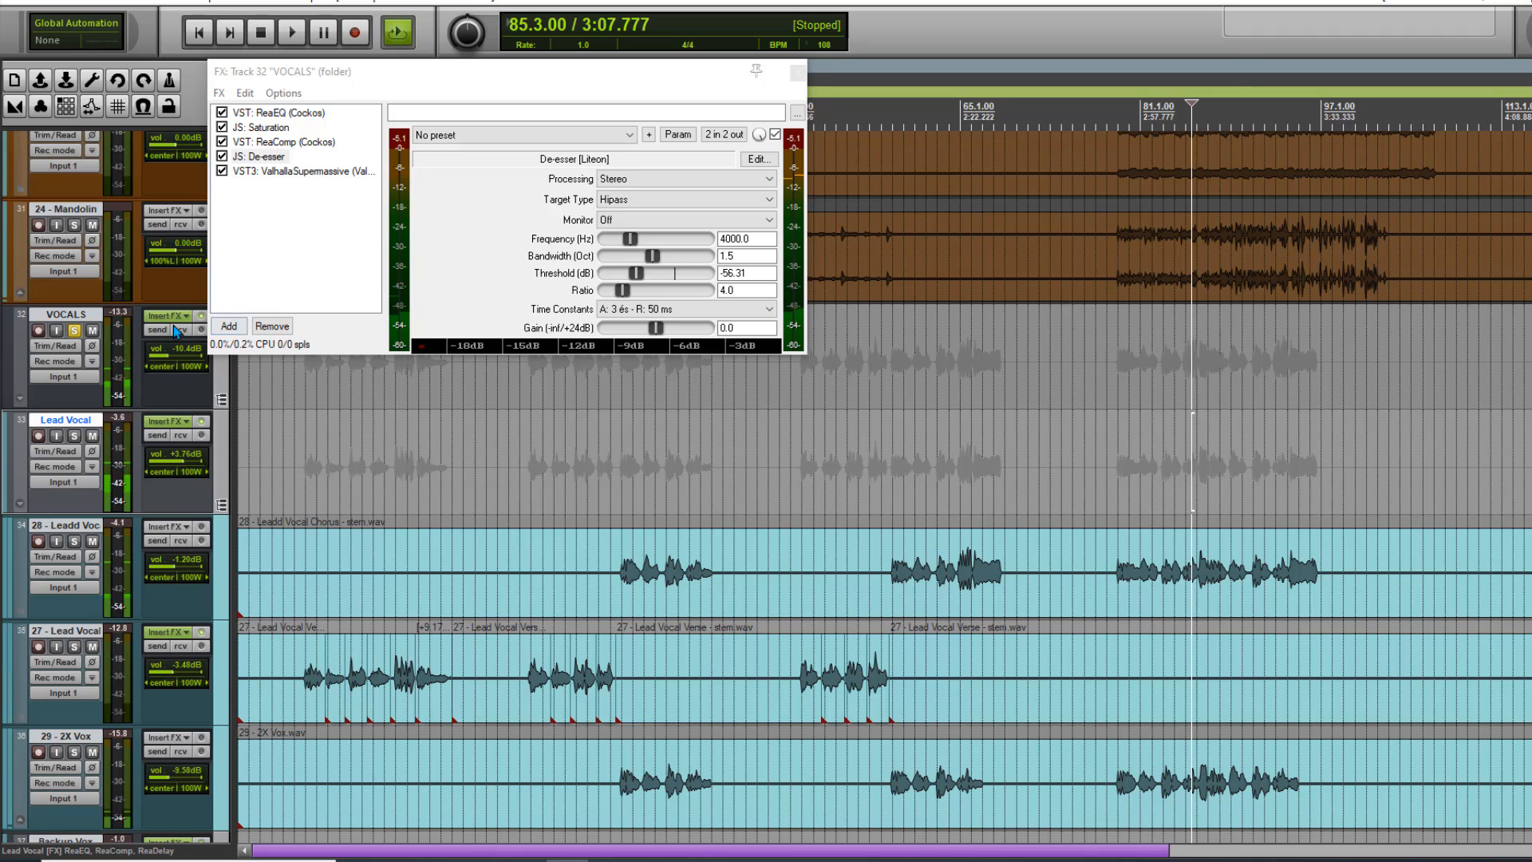
- Add ReaXcomp to the VOCALS folder's effects chain and place it between the De-esser and ValhallaSupermassive
{"action": "left_click", "coordinate": [223, 330]}
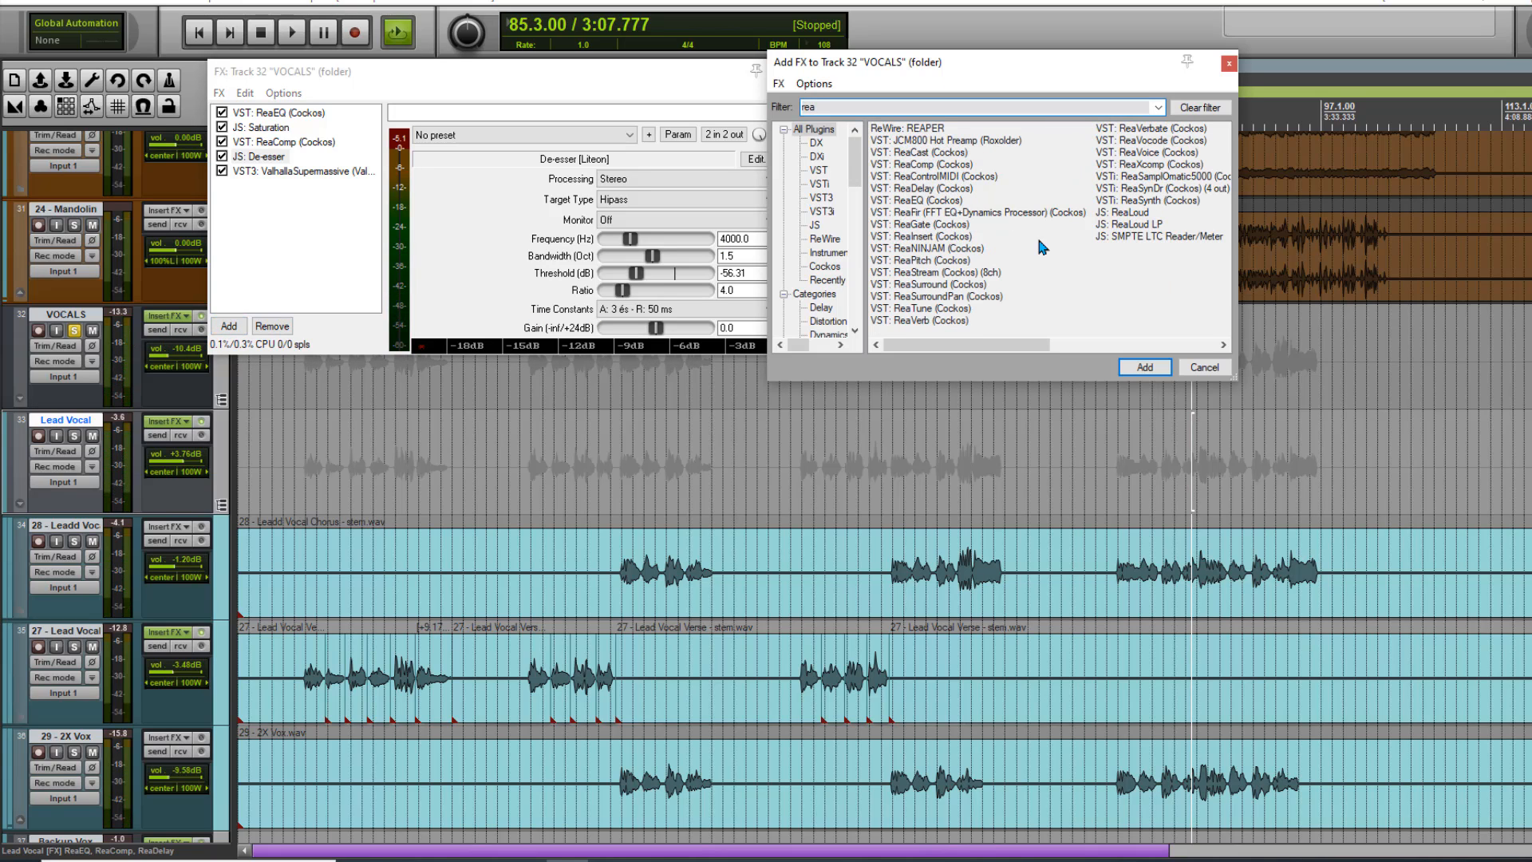
{"action": "double_click", "coordinate": [1133, 164]}
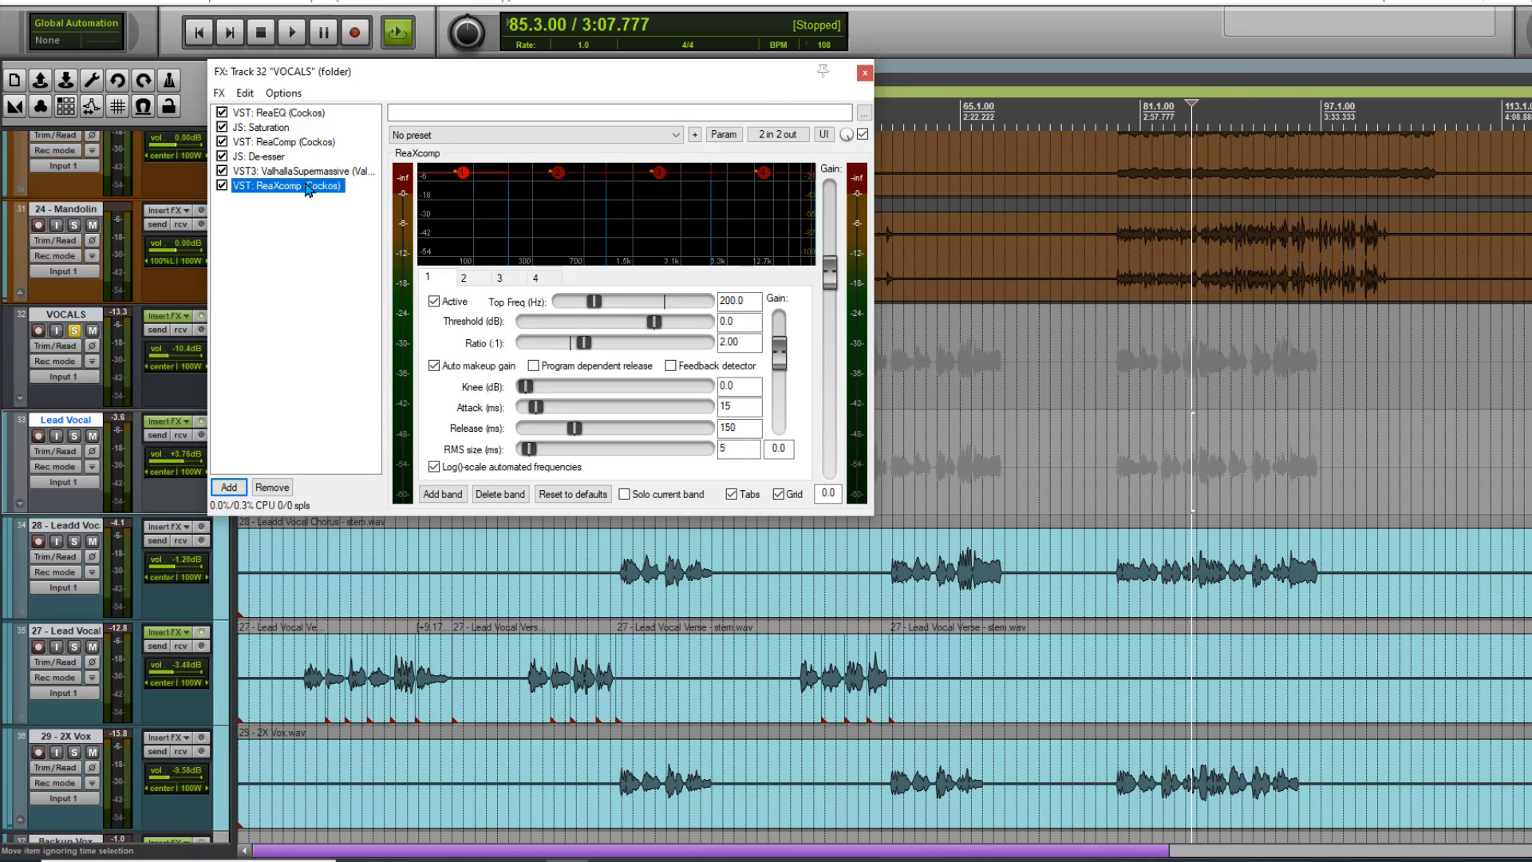
{"action": "left_click_drag", "start_coordinate": [336, 182], "coordinate": [338, 171]}
- With VOCALS soloed, set ReaXcomp band 3 to a 4402 Hz top frequency and -24.8 dB threshold, and disable auto makeup gain
{"action": "left_click_drag", "start_coordinate": [660, 174], "coordinate": [674, 219]}
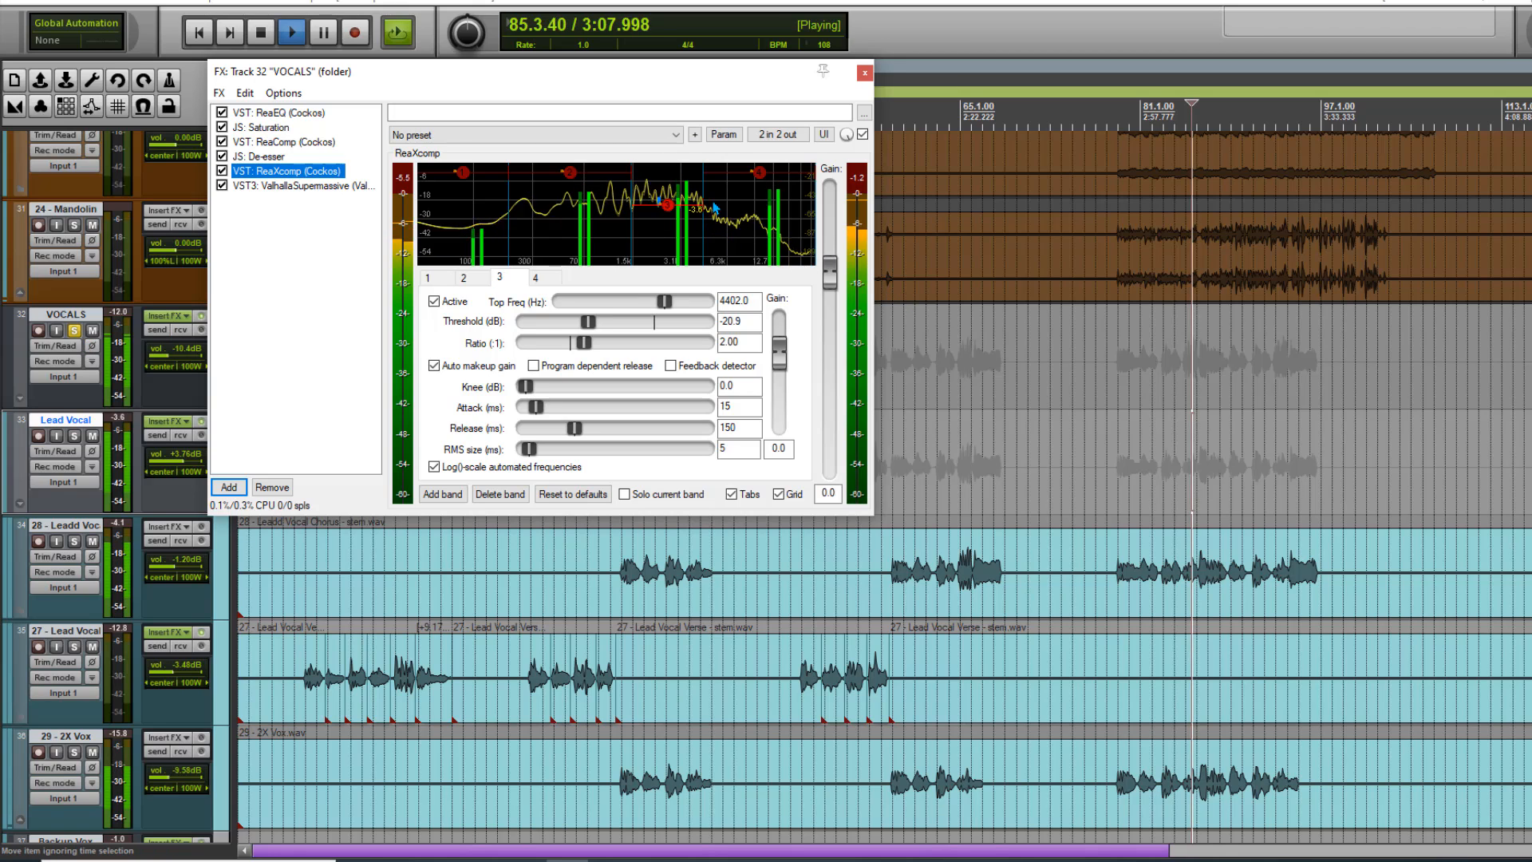
{"action": "left_click_drag", "start_coordinate": [667, 205], "coordinate": [667, 211]}
{"action": "key", "text": "space"}
{"action": "left_click", "coordinate": [459, 369]}
{"action": "key", "text": "space"}
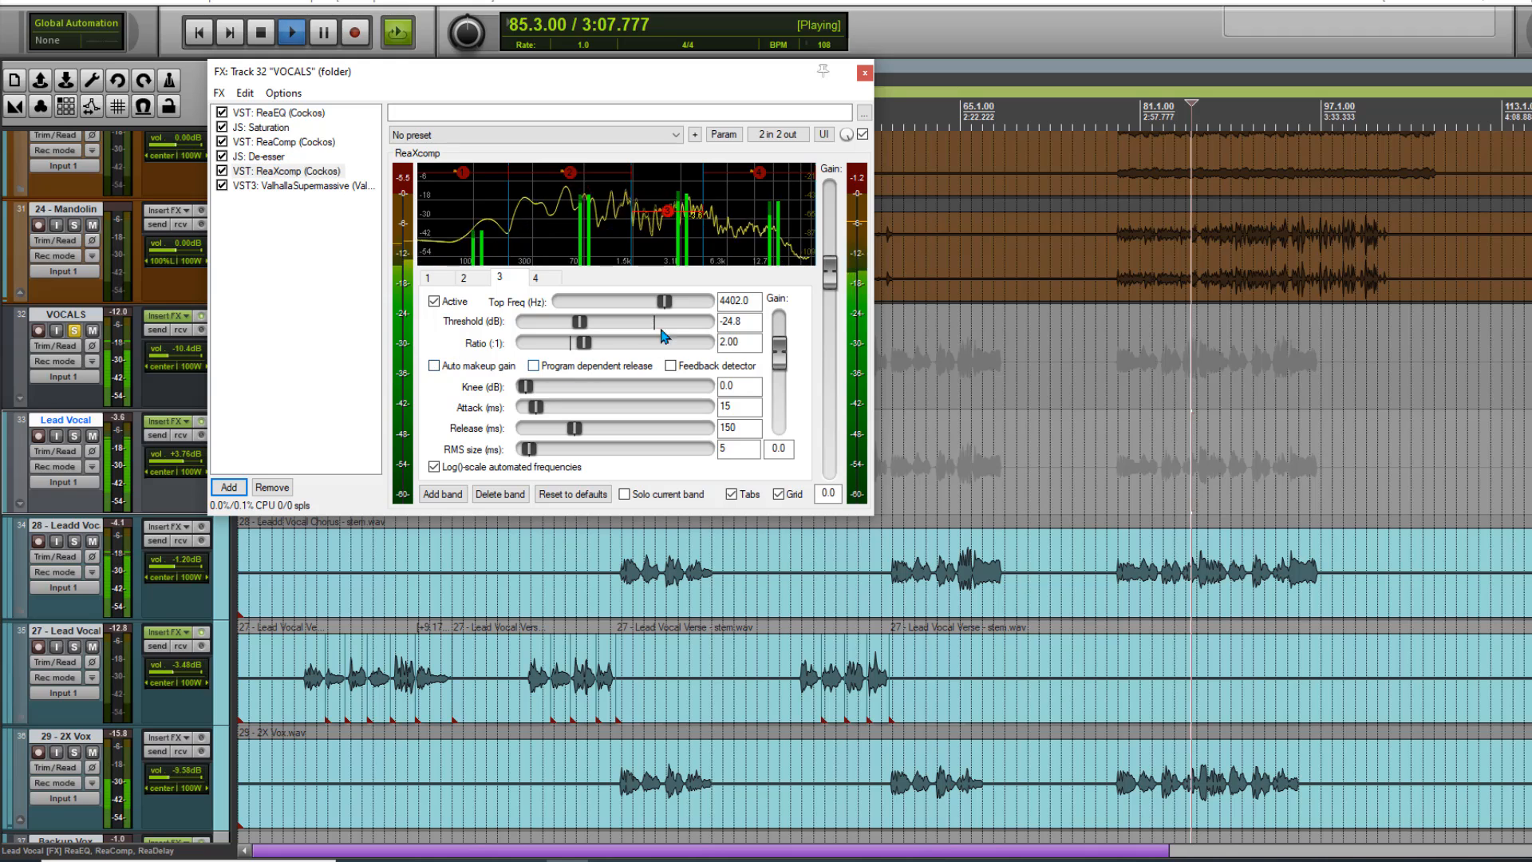
- Adjust ReaXcomp band 3 during playback to span 1.7 to 4.4 kHz with a -16.5 dB threshold, and close the effects window
{"action": "key", "text": "space"}
{"action": "left_click_drag", "start_coordinate": [667, 212], "coordinate": [670, 239]}
{"action": "key", "text": "space"}
{"action": "key", "text": "space"}
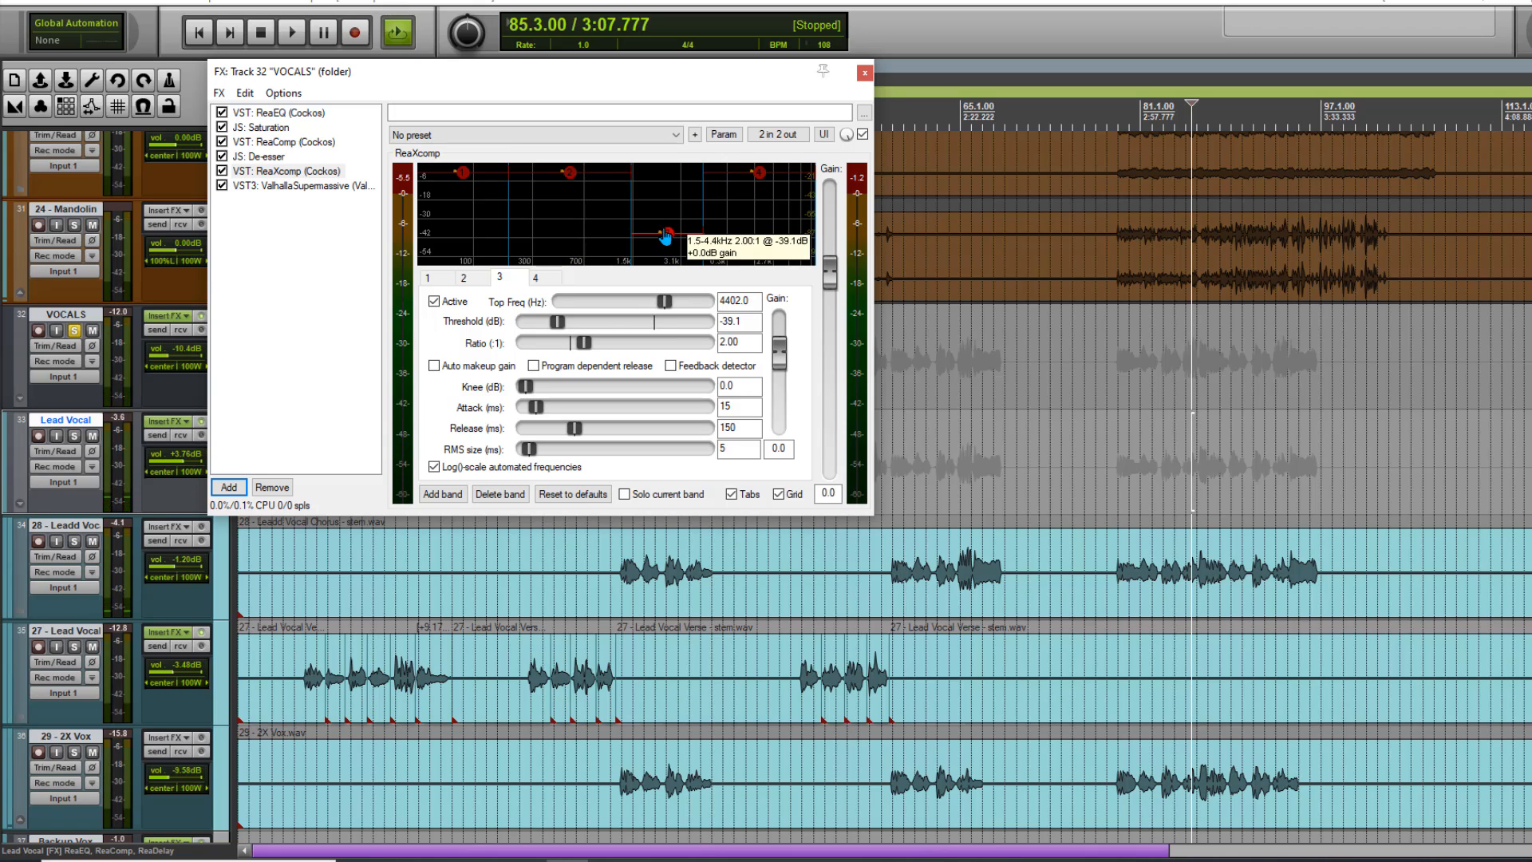
{"action": "key", "text": "space"}
{"action": "left_click_drag", "start_coordinate": [667, 217], "coordinate": [674, 194]}
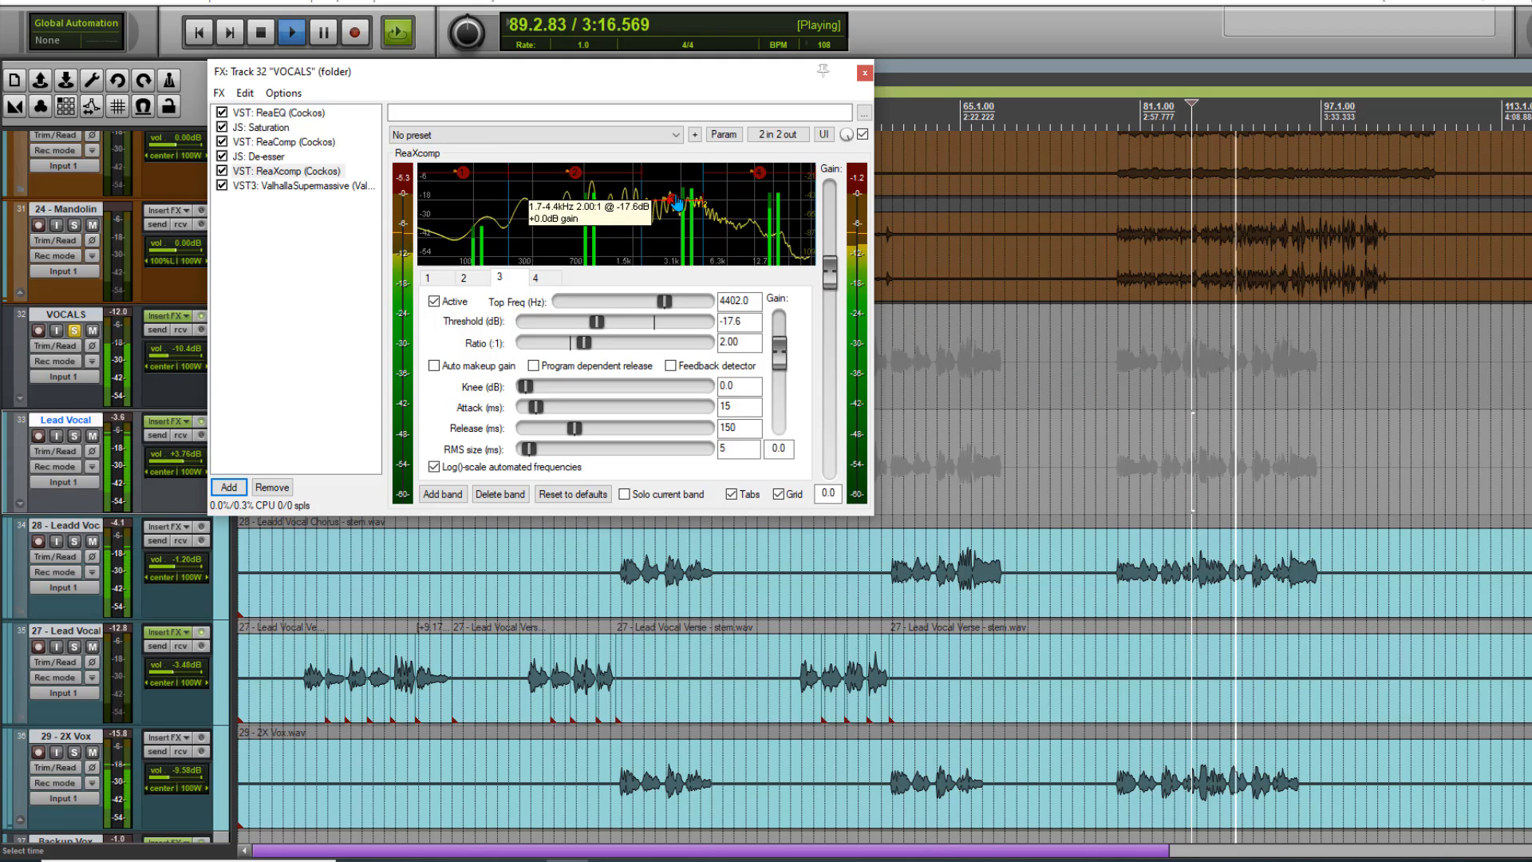
{"action": "key", "text": "space"}
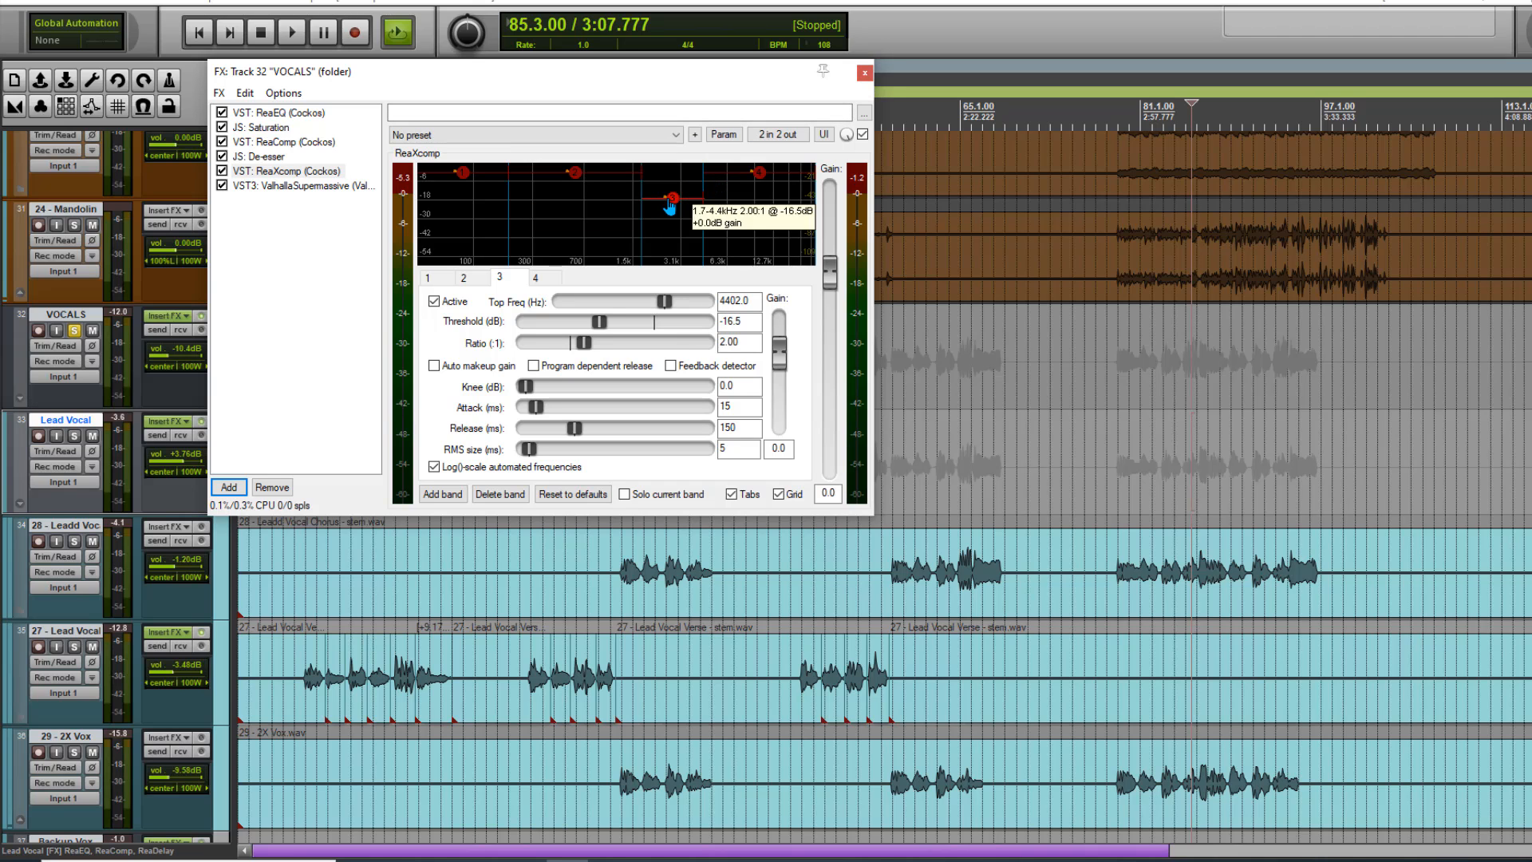
{"action": "left_click", "coordinate": [862, 74]}
- Unsolo VOCALS, play the full mix from 6.1.00, and save the project
{"action": "scroll", "coordinate": [1077, 308], "scroll_direction": "down", "scroll_amount": 2}
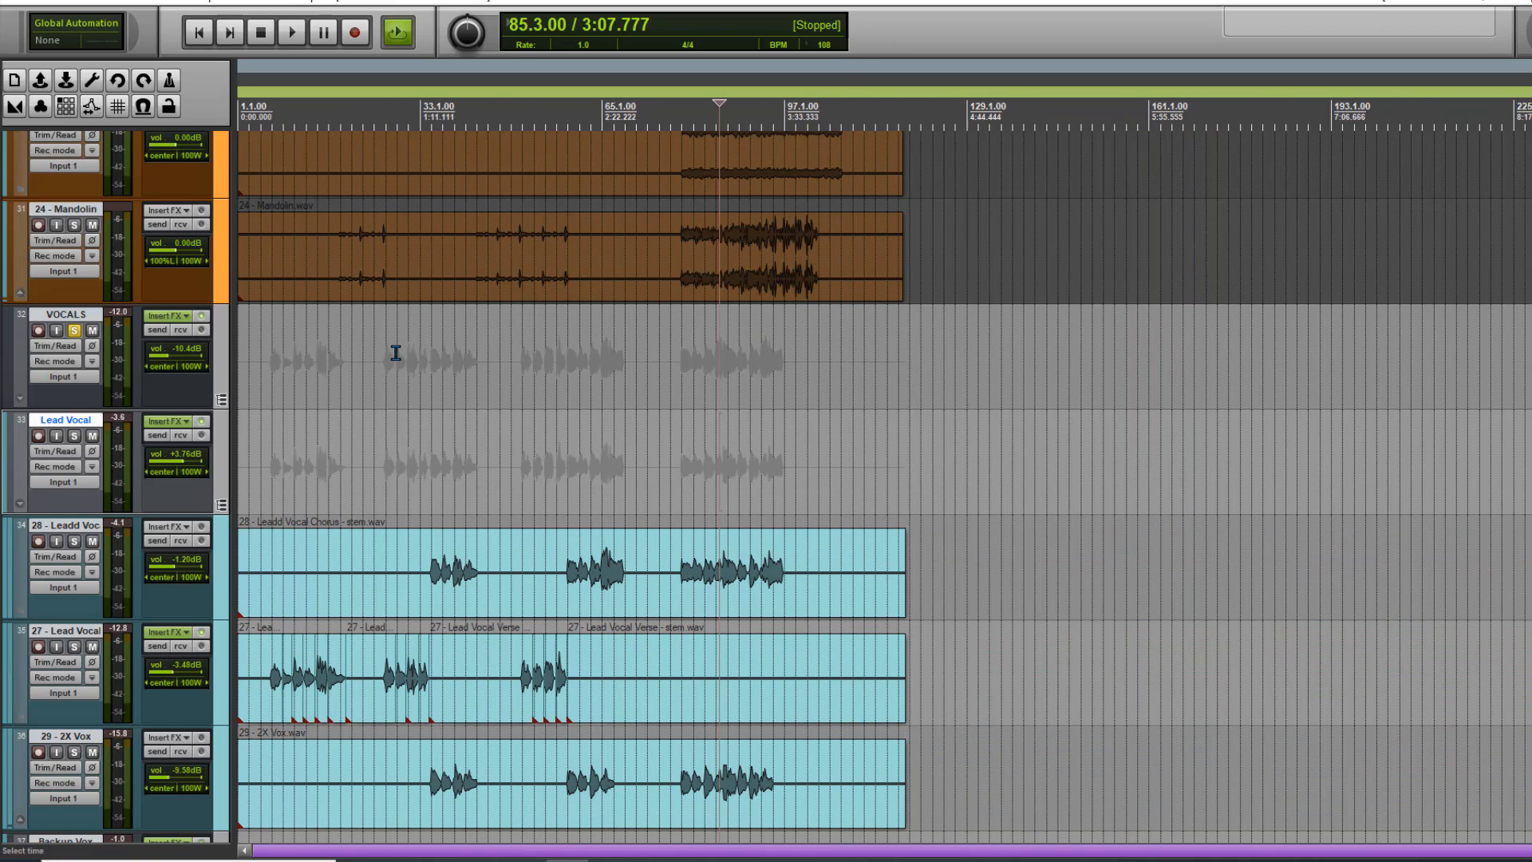
{"action": "scroll", "coordinate": [394, 418], "scroll_direction": "down", "scroll_amount": 1}
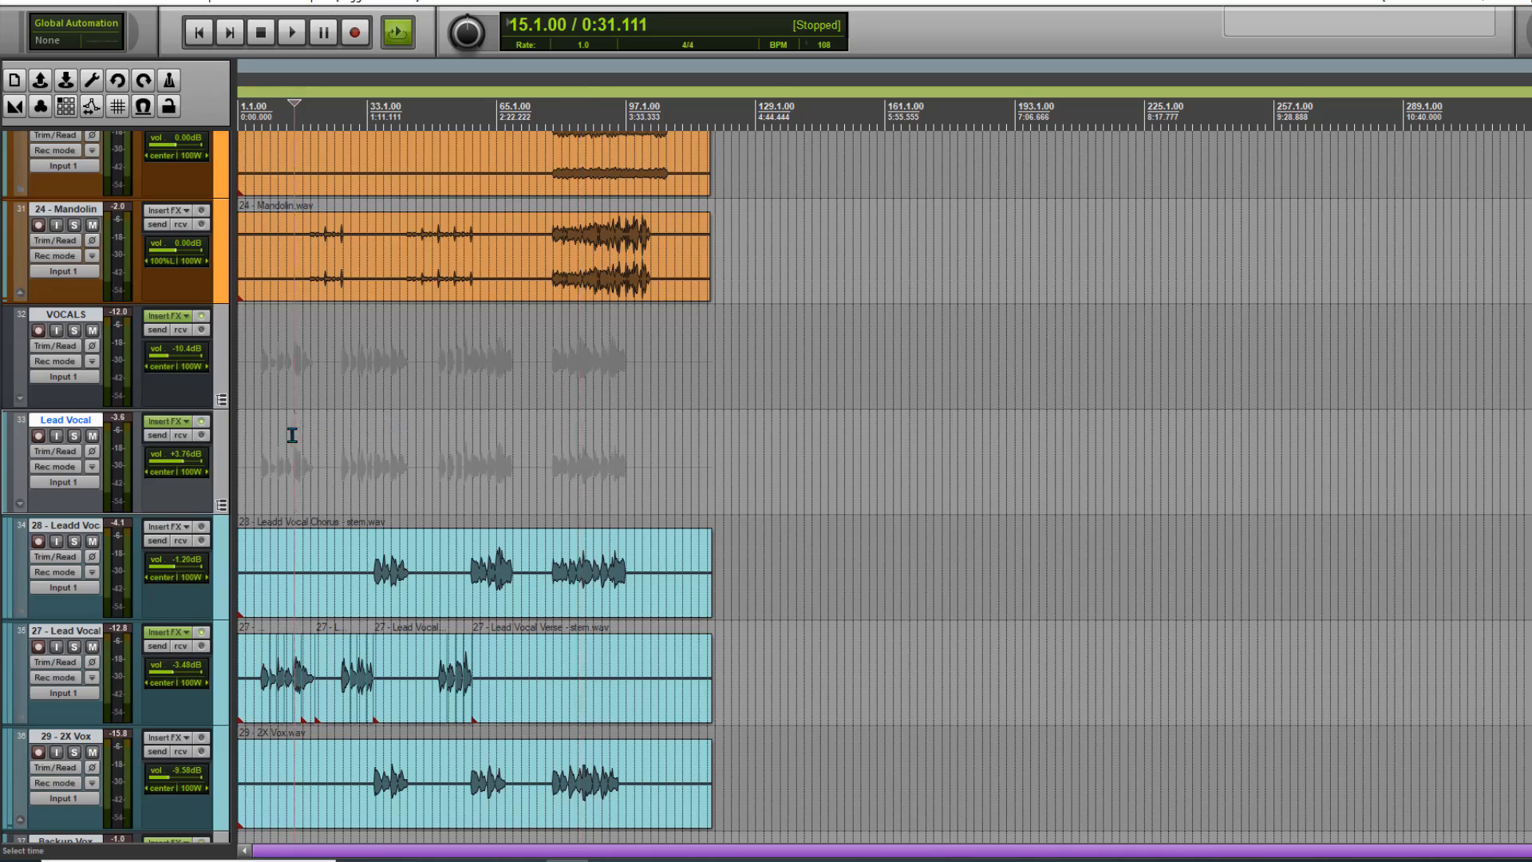
{"action": "scroll", "coordinate": [345, 434], "scroll_direction": "up", "scroll_amount": 1}
{"action": "left_click", "coordinate": [351, 431]}
{"action": "scroll", "coordinate": [373, 420], "scroll_direction": "up", "scroll_amount": 2}
{"action": "key", "text": "space"}
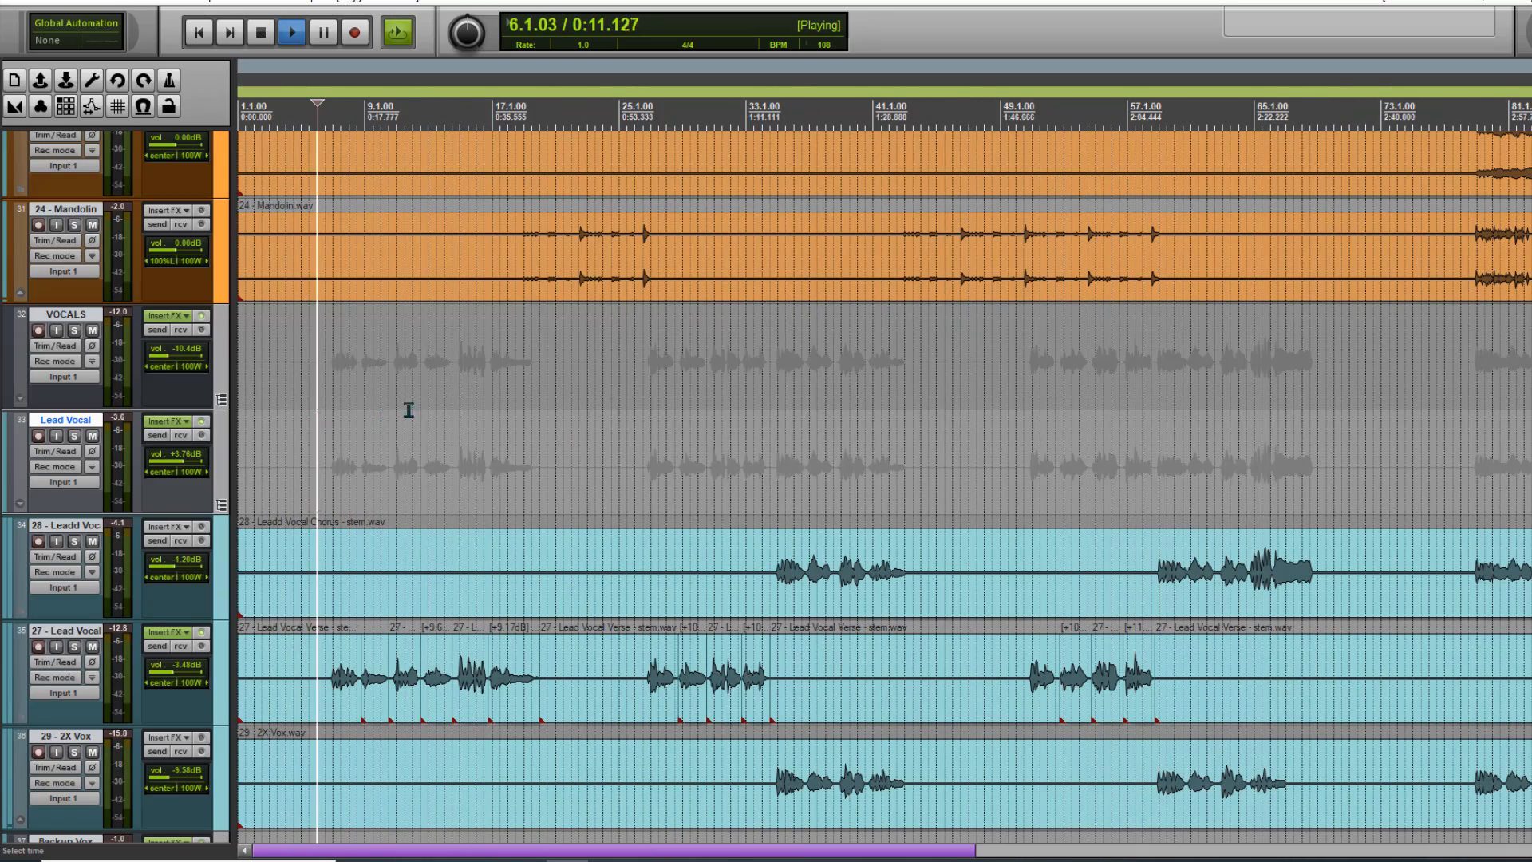
{"action": "left_click", "coordinate": [11, 1]}
{"action": "left_click", "coordinate": [48, 73]}
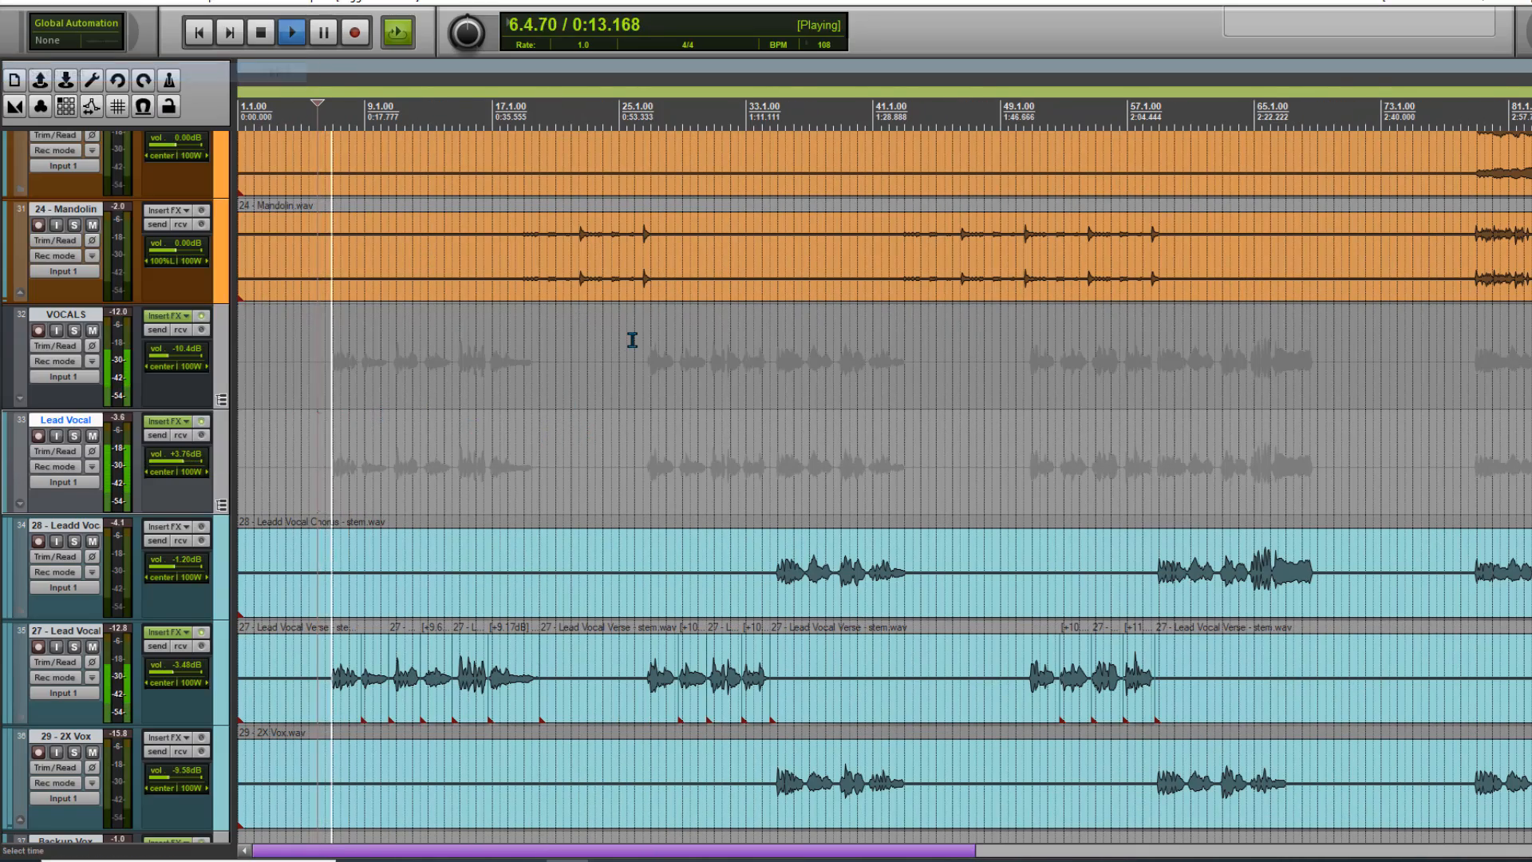
- Listen on through the first verse in the full mix and save the project again
{"action": "scroll", "coordinate": [645, 348], "scroll_direction": "up", "scroll_amount": 1}
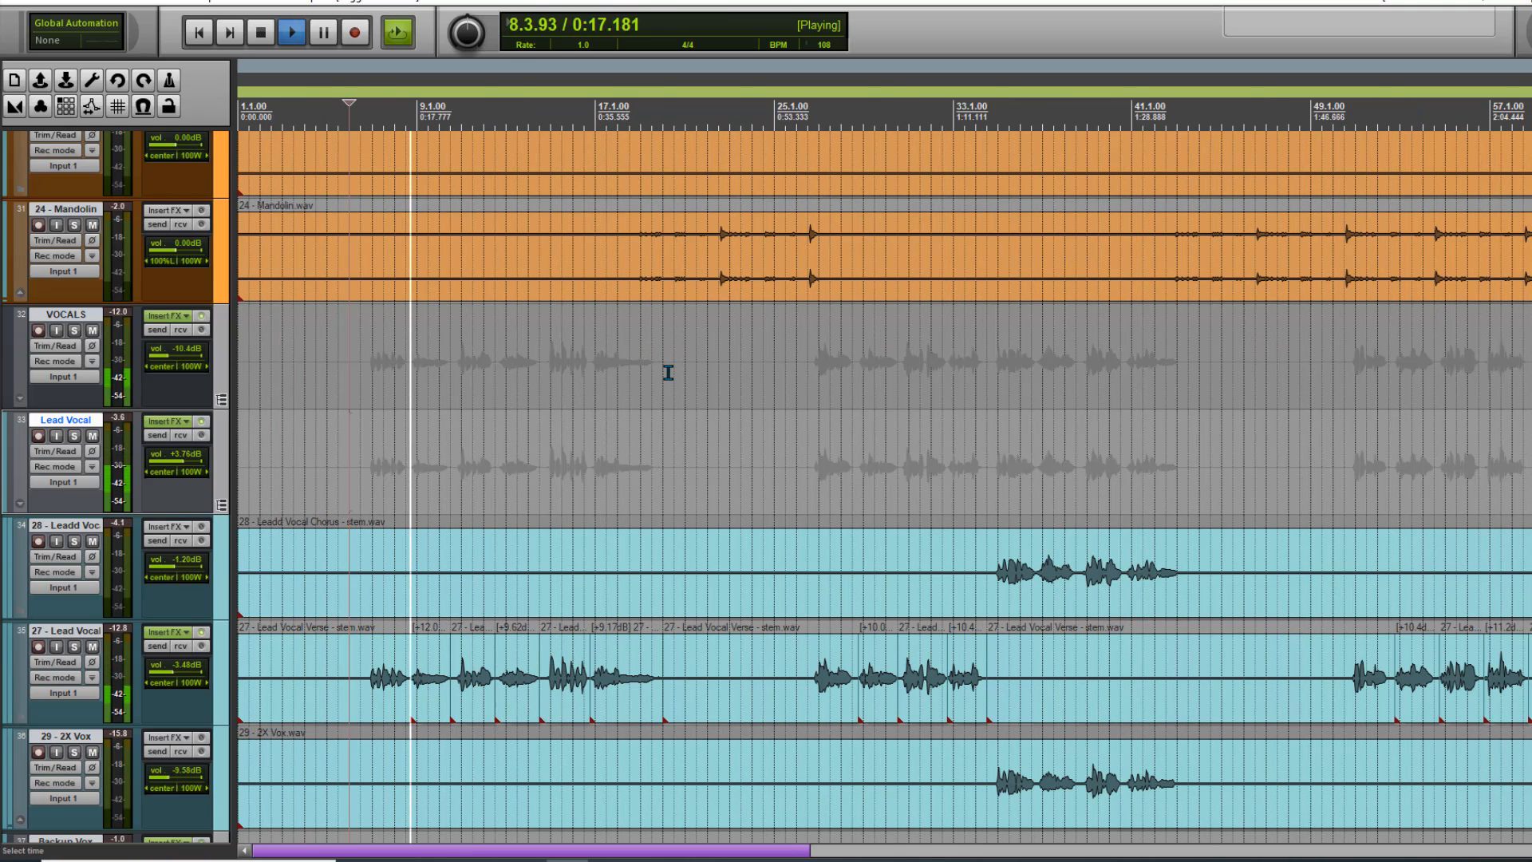
{"action": "scroll", "coordinate": [663, 384], "scroll_direction": "down", "scroll_amount": 1}
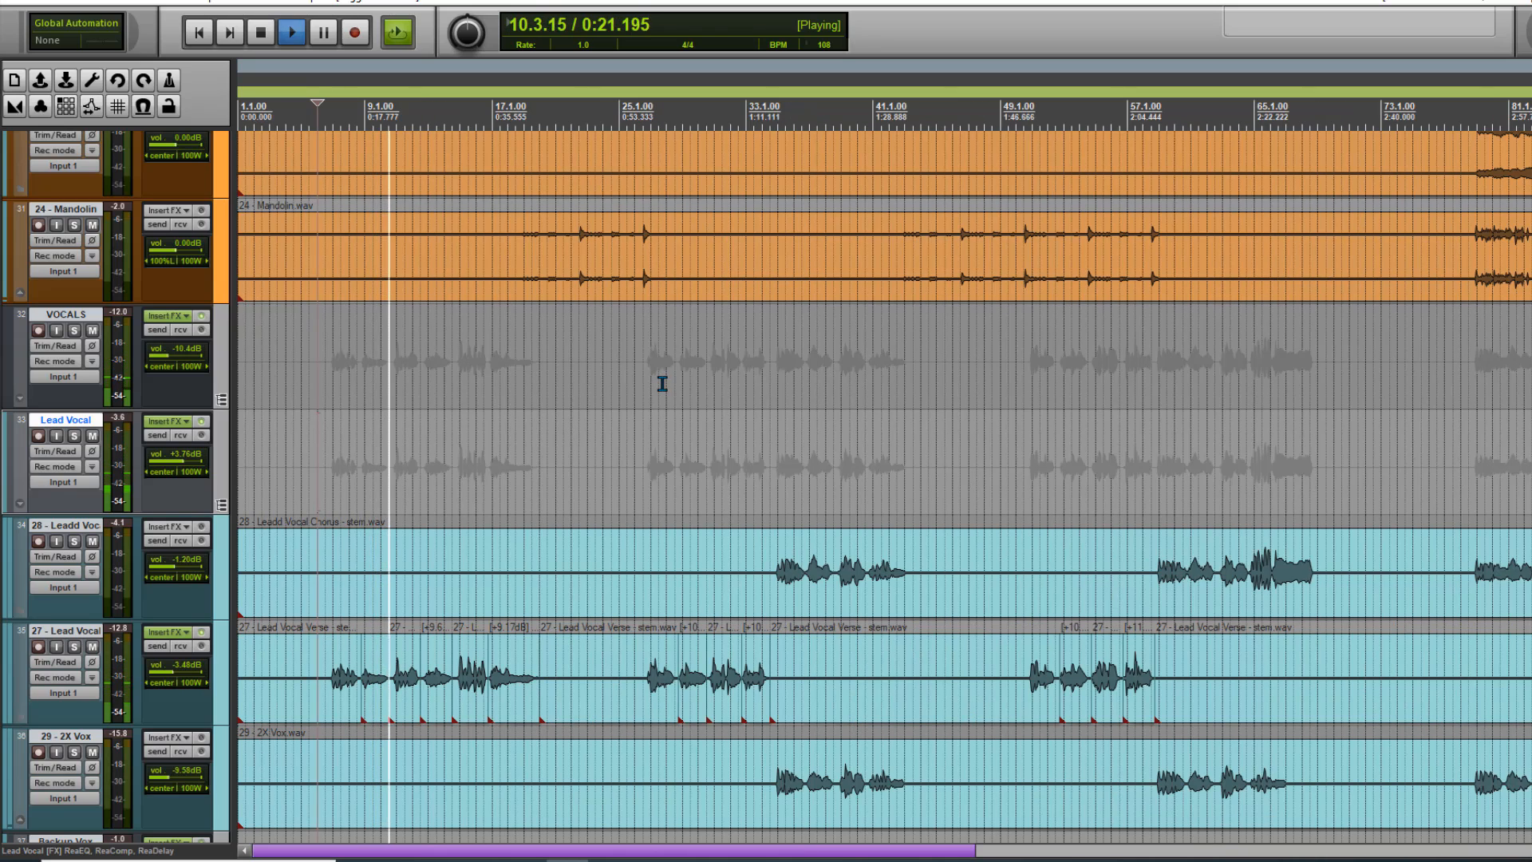
{"action": "scroll", "coordinate": [722, 375], "scroll_direction": "up", "scroll_amount": 1}
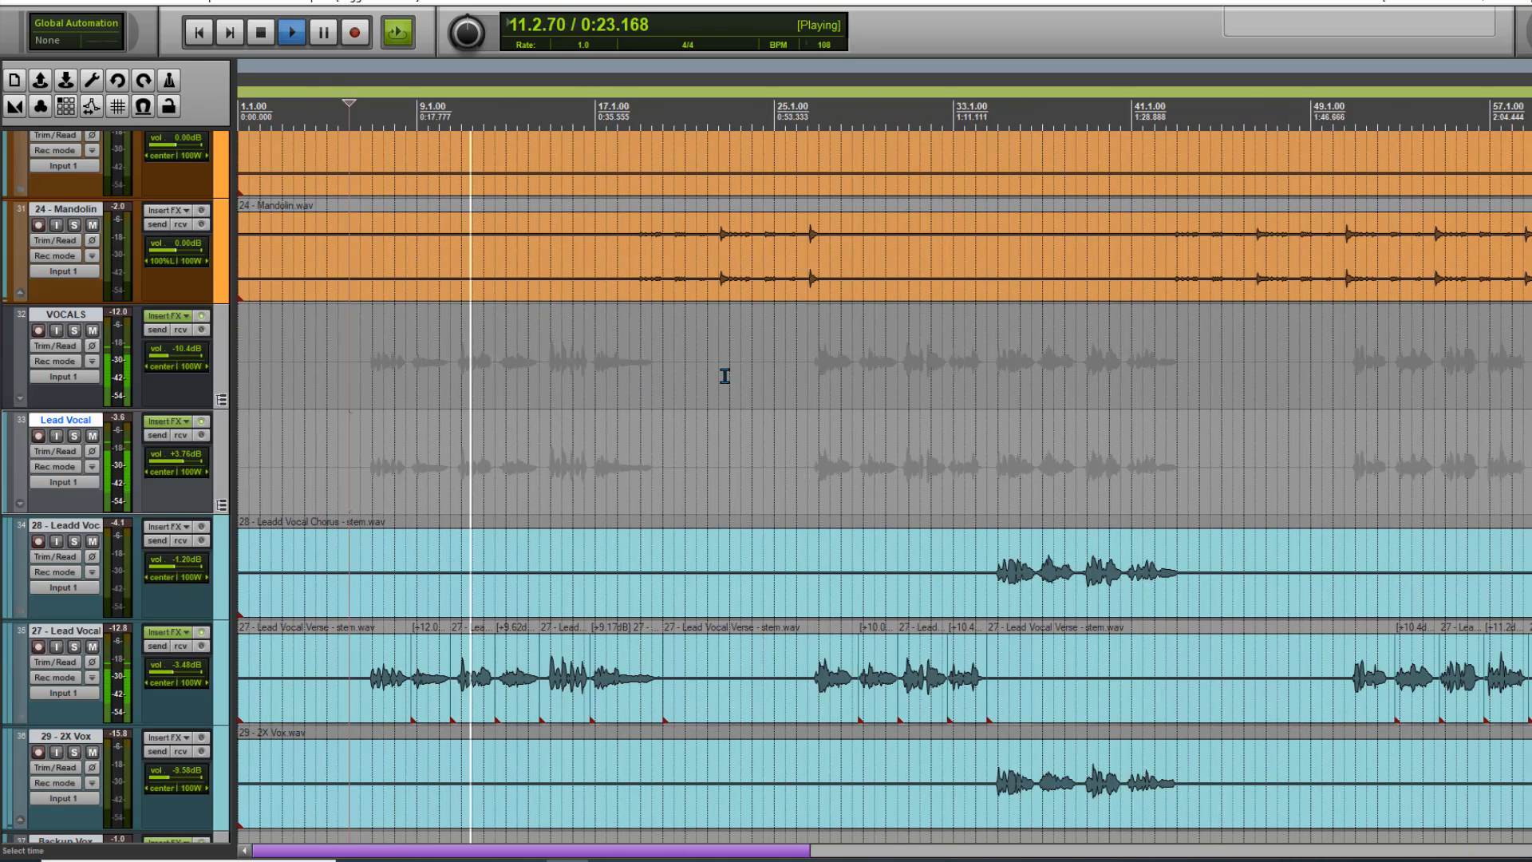
{"action": "scroll", "coordinate": [724, 376], "scroll_direction": "down", "scroll_amount": 1}
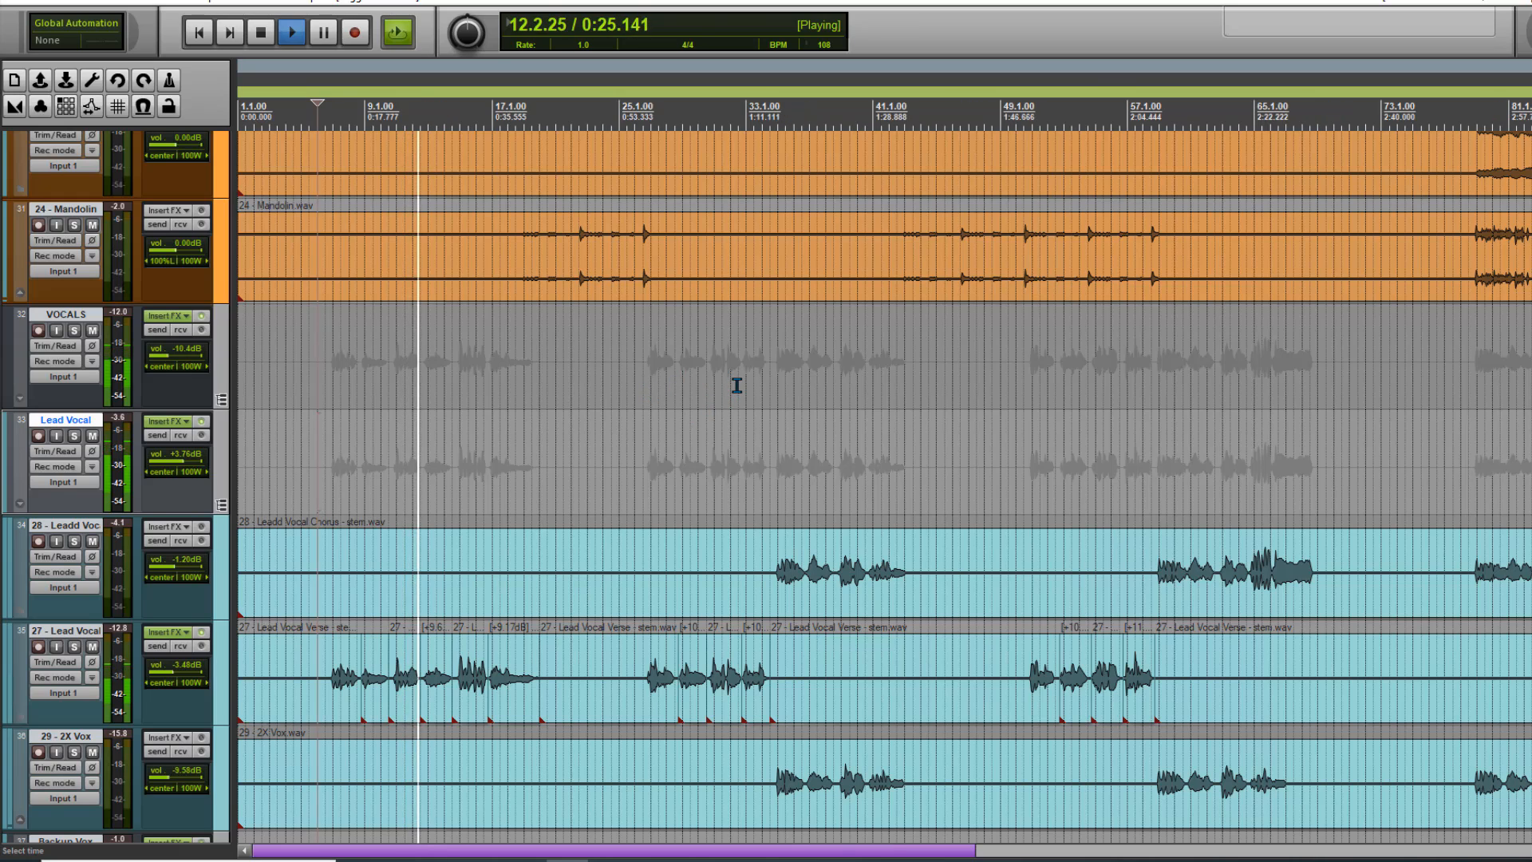
{"action": "scroll", "coordinate": [735, 384], "scroll_direction": "down", "scroll_amount": 1}
{"action": "scroll", "coordinate": [735, 383], "scroll_direction": "down", "scroll_amount": 1}
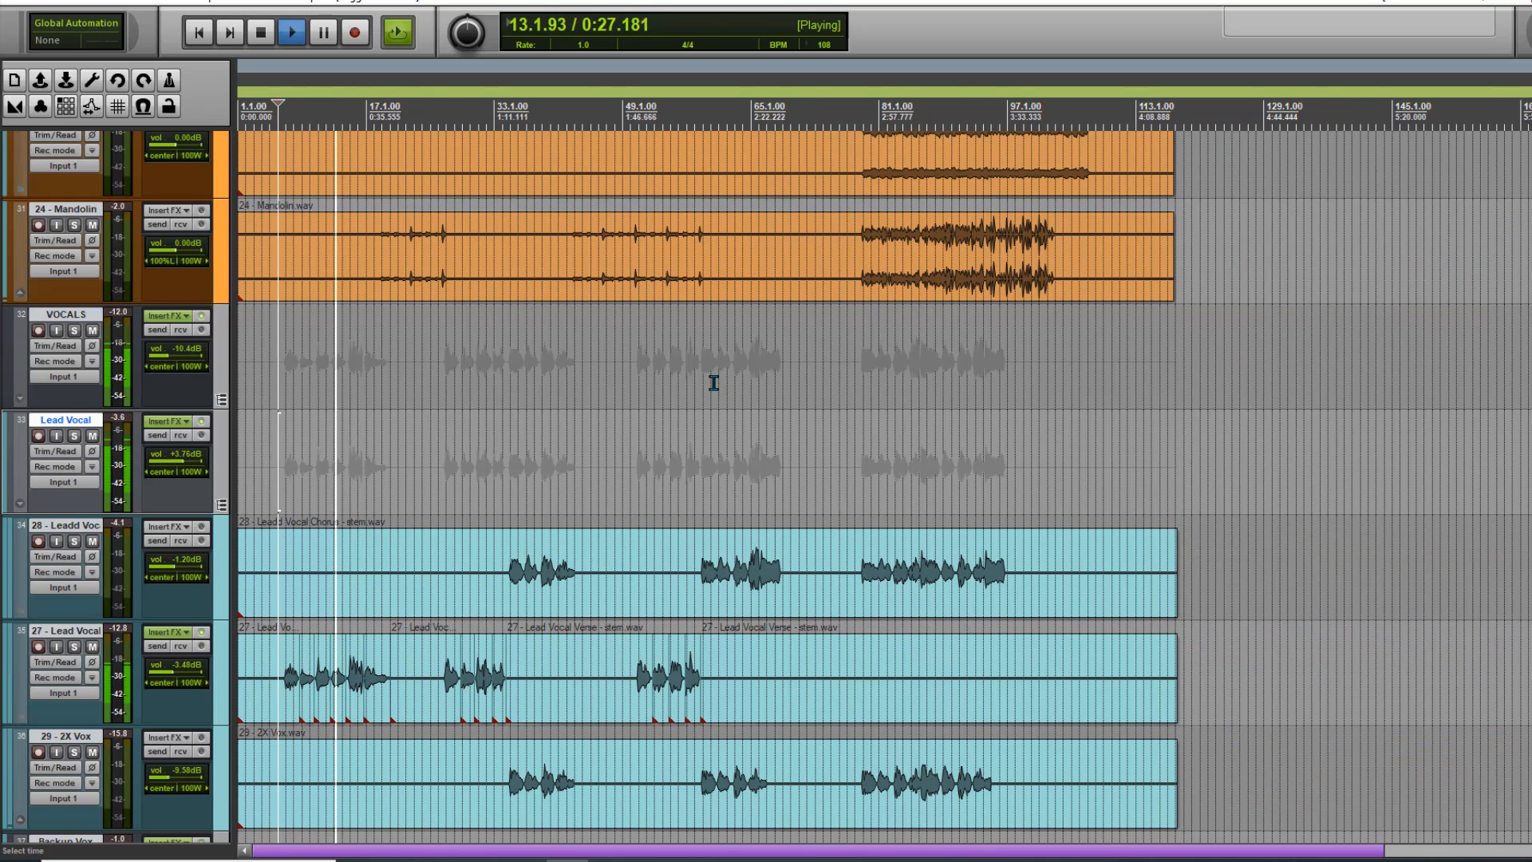
{"action": "left_click", "coordinate": [16, 1]}
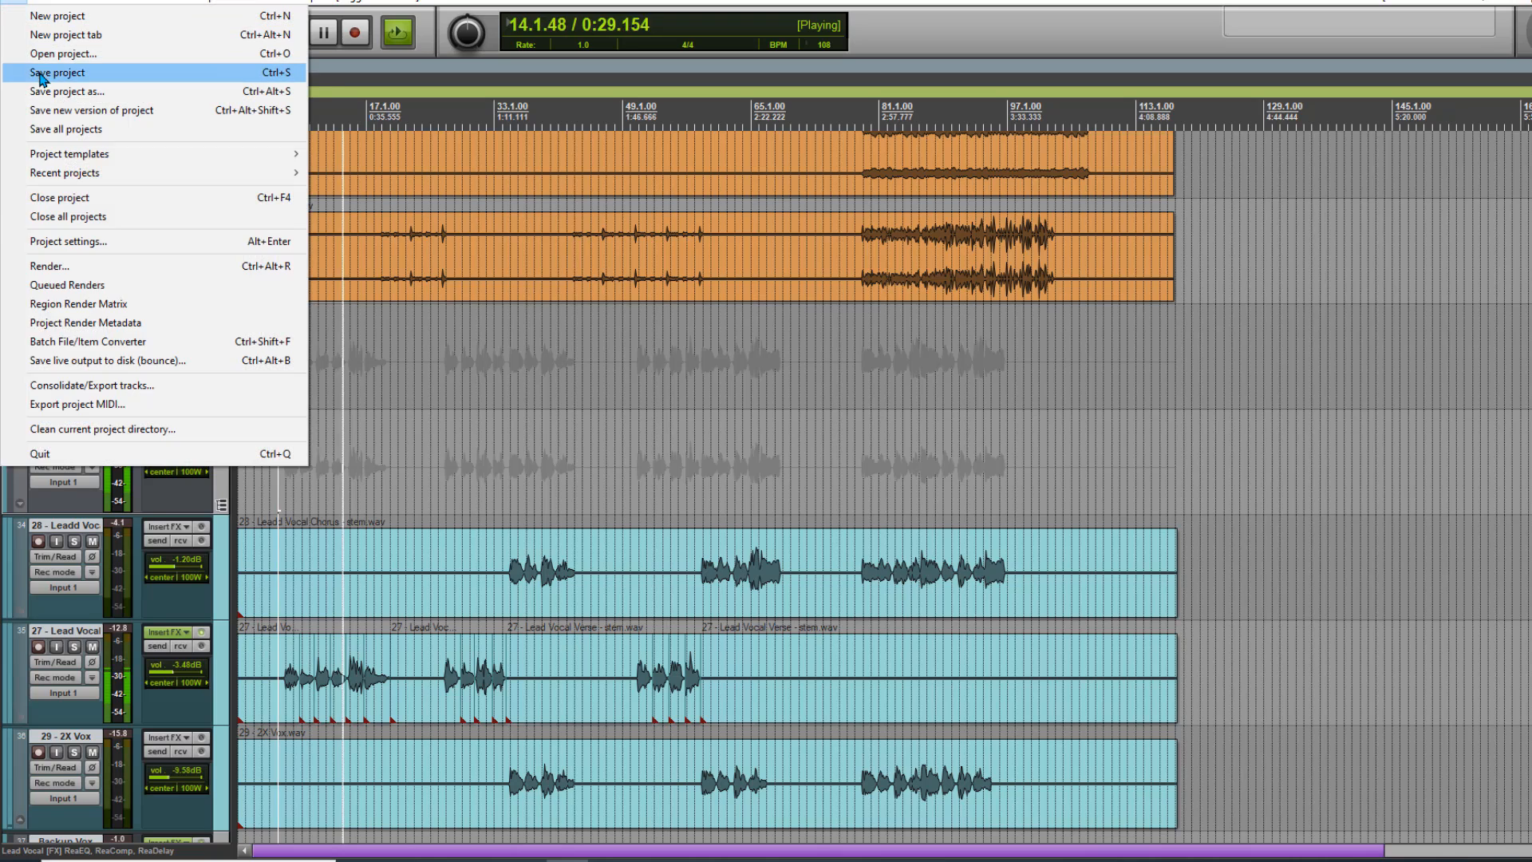
{"action": "left_click", "coordinate": [40, 78]}
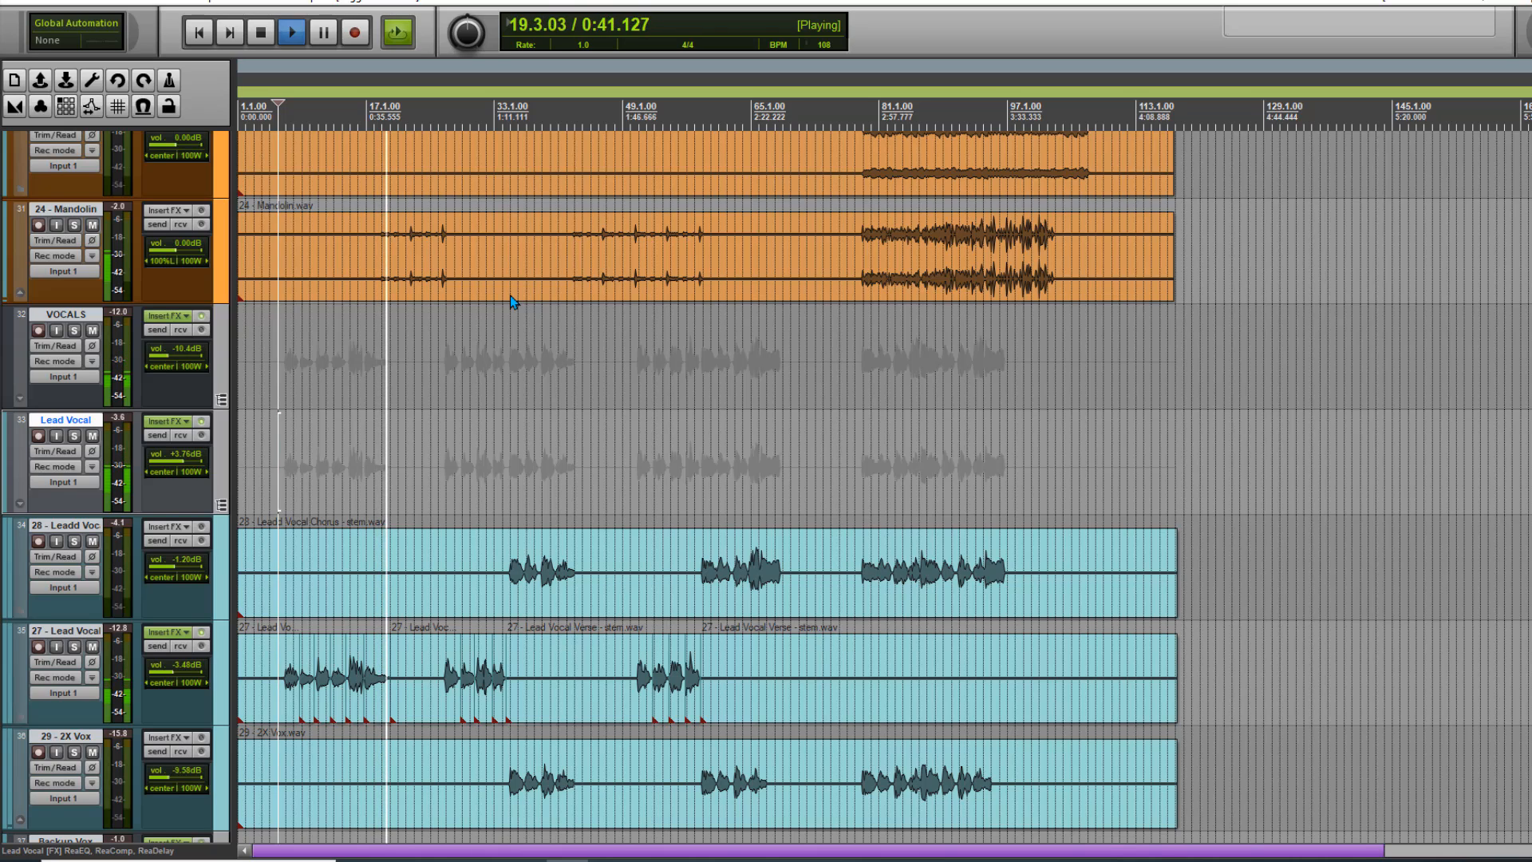
- Restart playback of the full mix from 79.1.00 and save the project
{"action": "key", "text": "space"}
{"action": "left_click", "coordinate": [865, 470]}
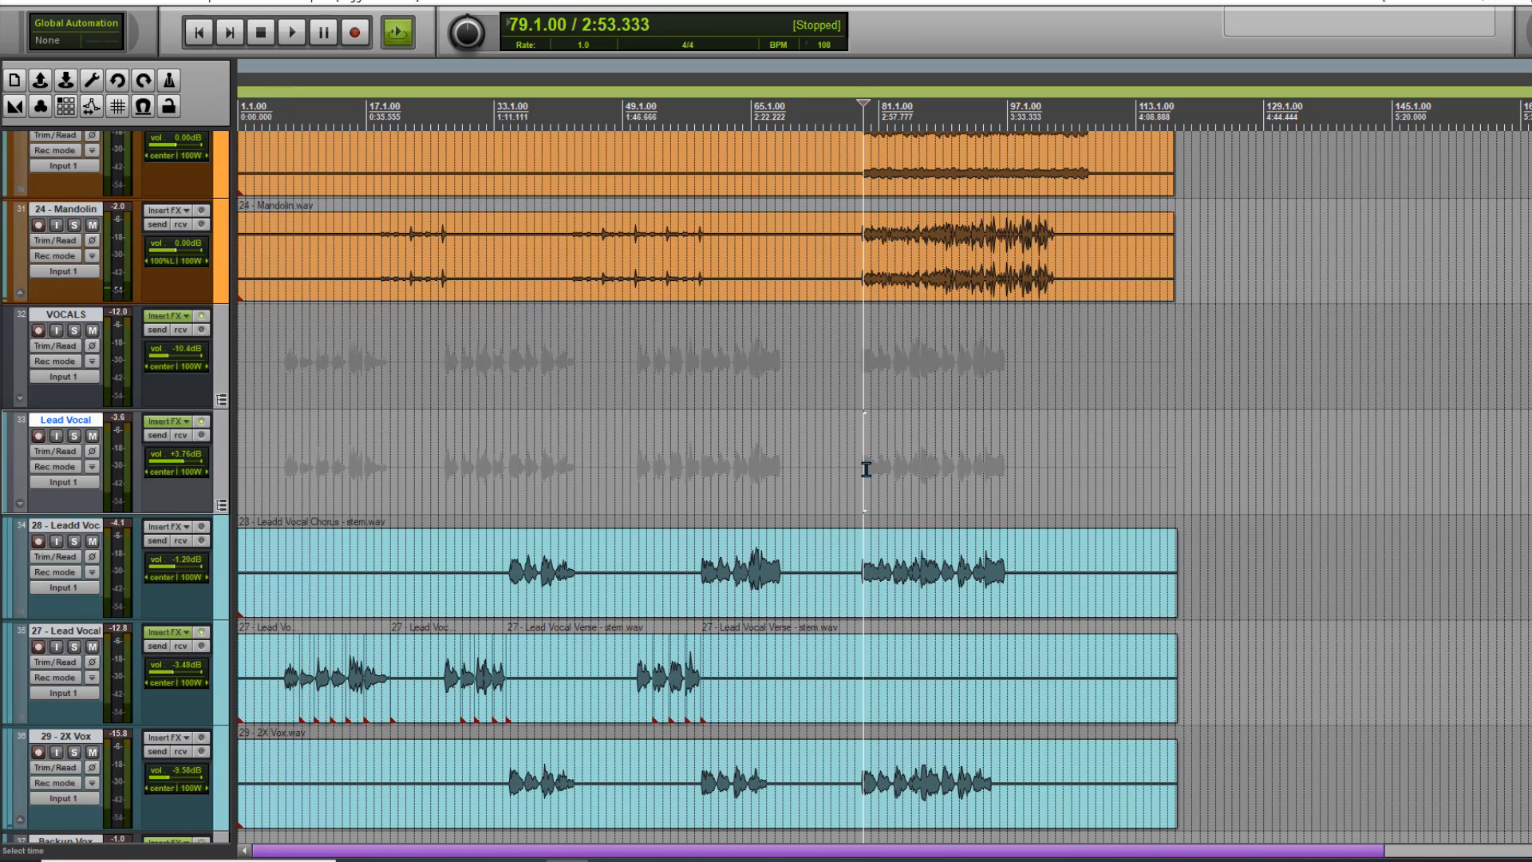
{"action": "key", "text": "space"}
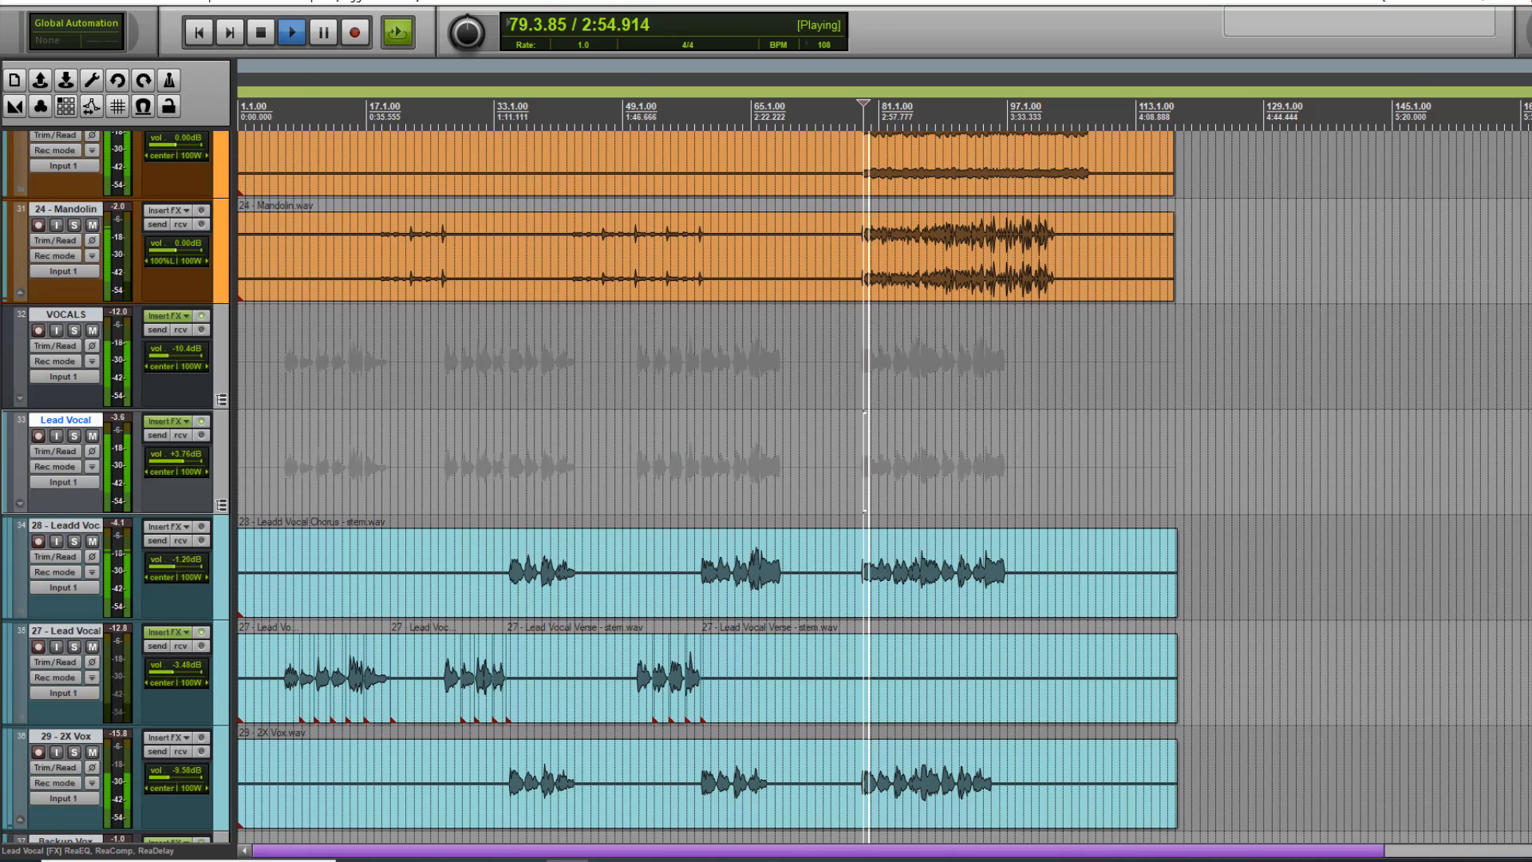
{"action": "left_click", "coordinate": [11, 1]}
{"action": "left_click", "coordinate": [30, 74]}
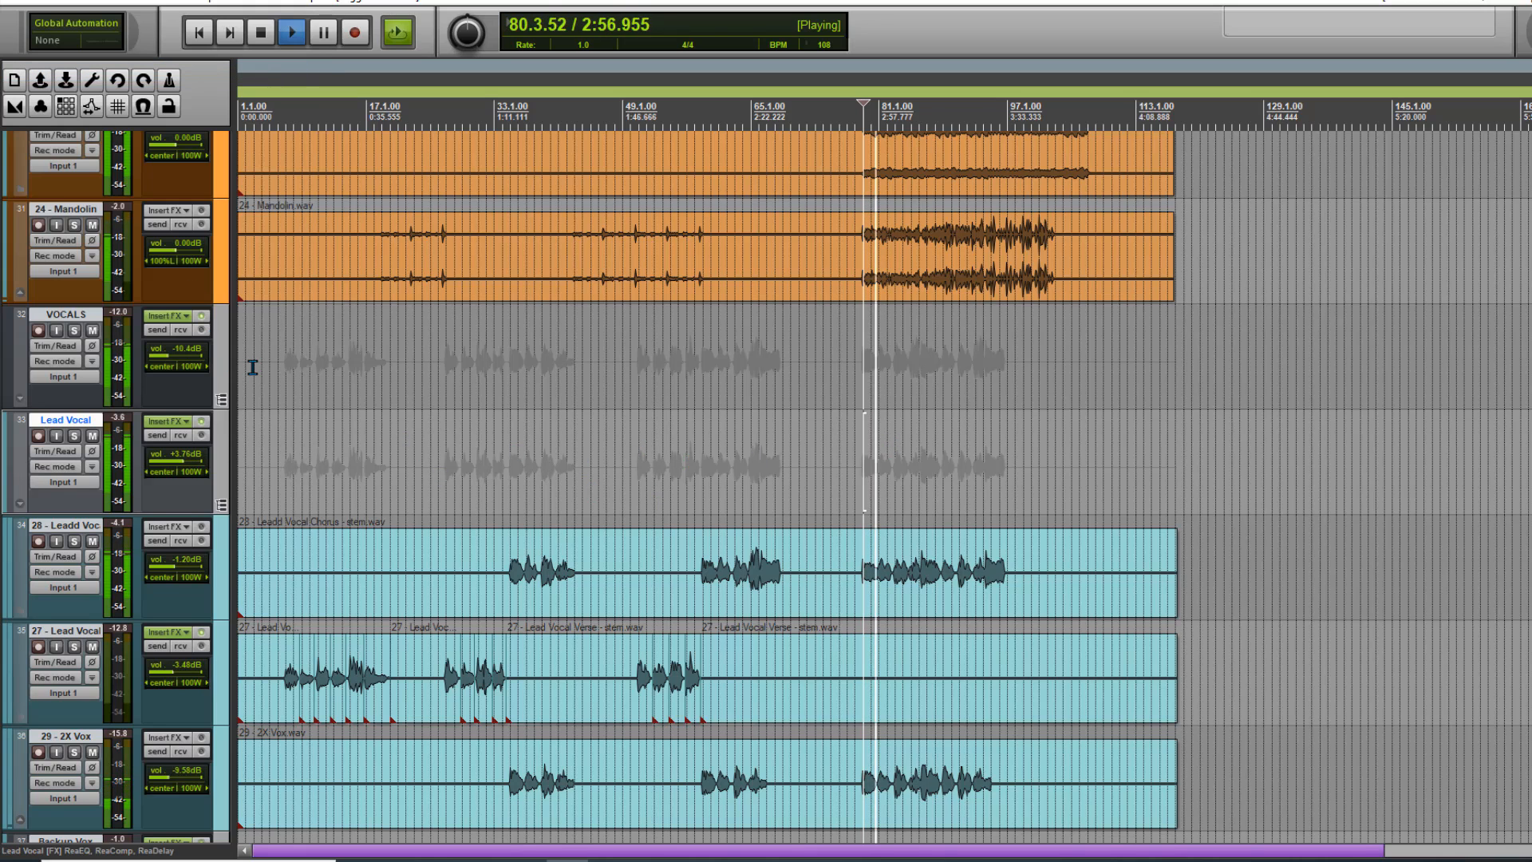
- Select every track from VOCALS down to Vox Harm 2 and bypass and re-enable their effects during playback to compare
{"action": "left_click", "coordinate": [224, 353]}
{"action": "scroll", "coordinate": [884, 487], "scroll_direction": "down", "scroll_amount": 10}
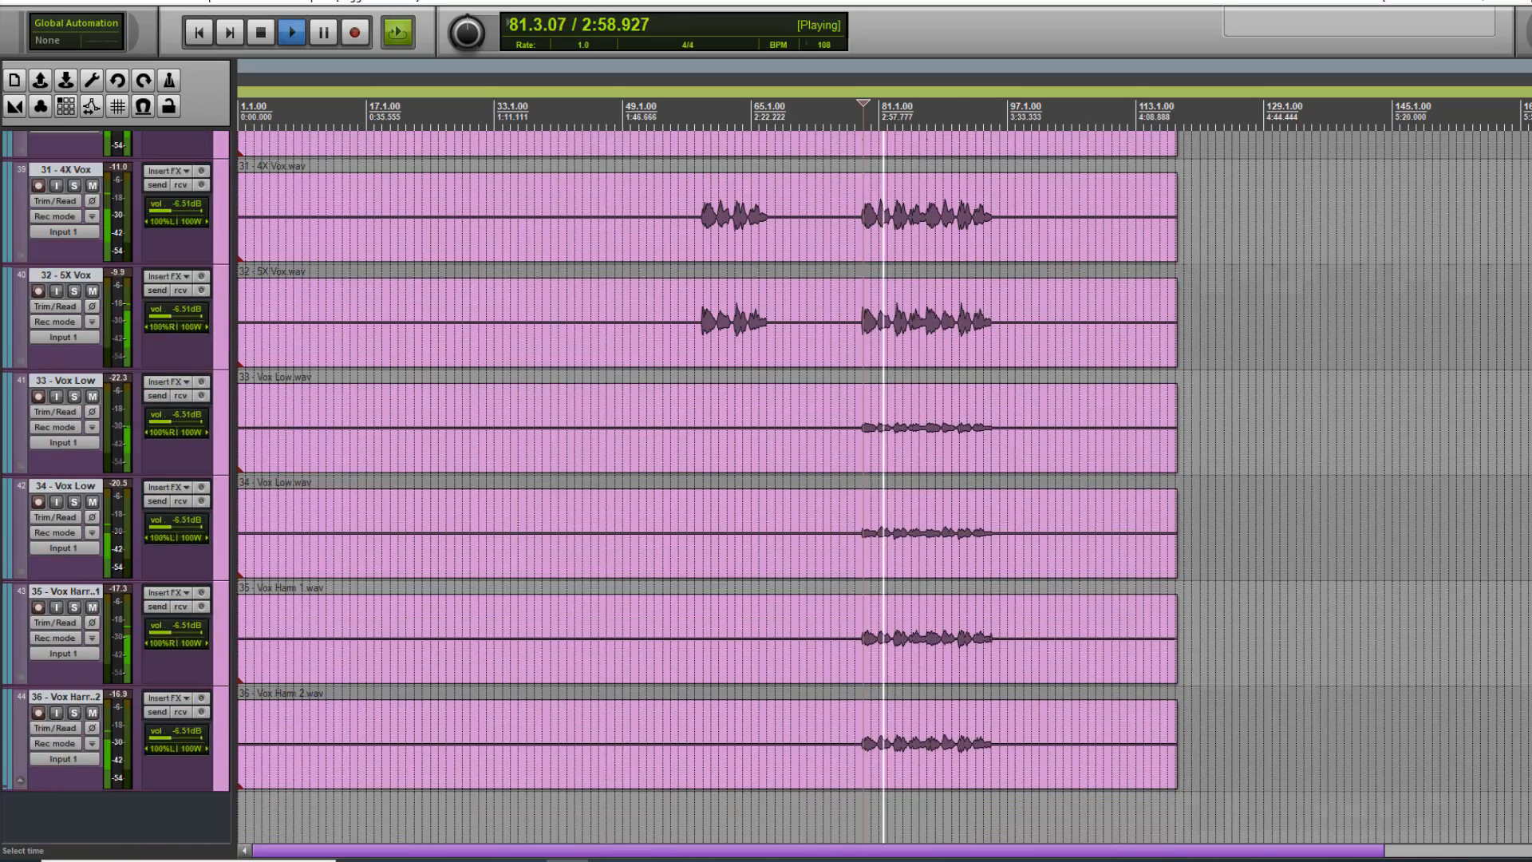
{"action": "left_click", "coordinate": [224, 749], "text": "shift"}
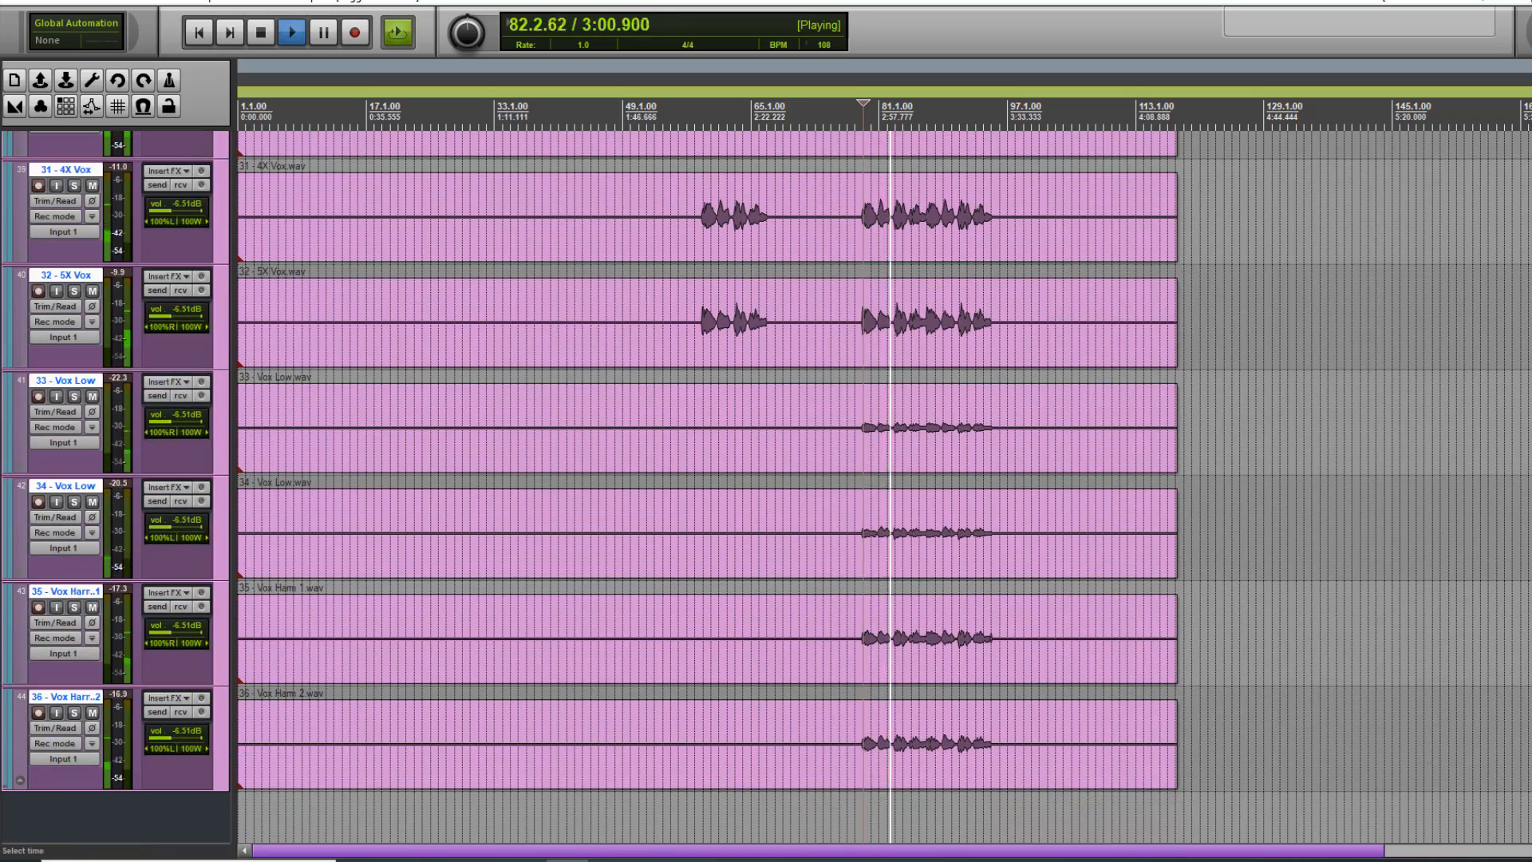
{"action": "scroll", "coordinate": [201, 638], "scroll_direction": "up", "scroll_amount": 8}
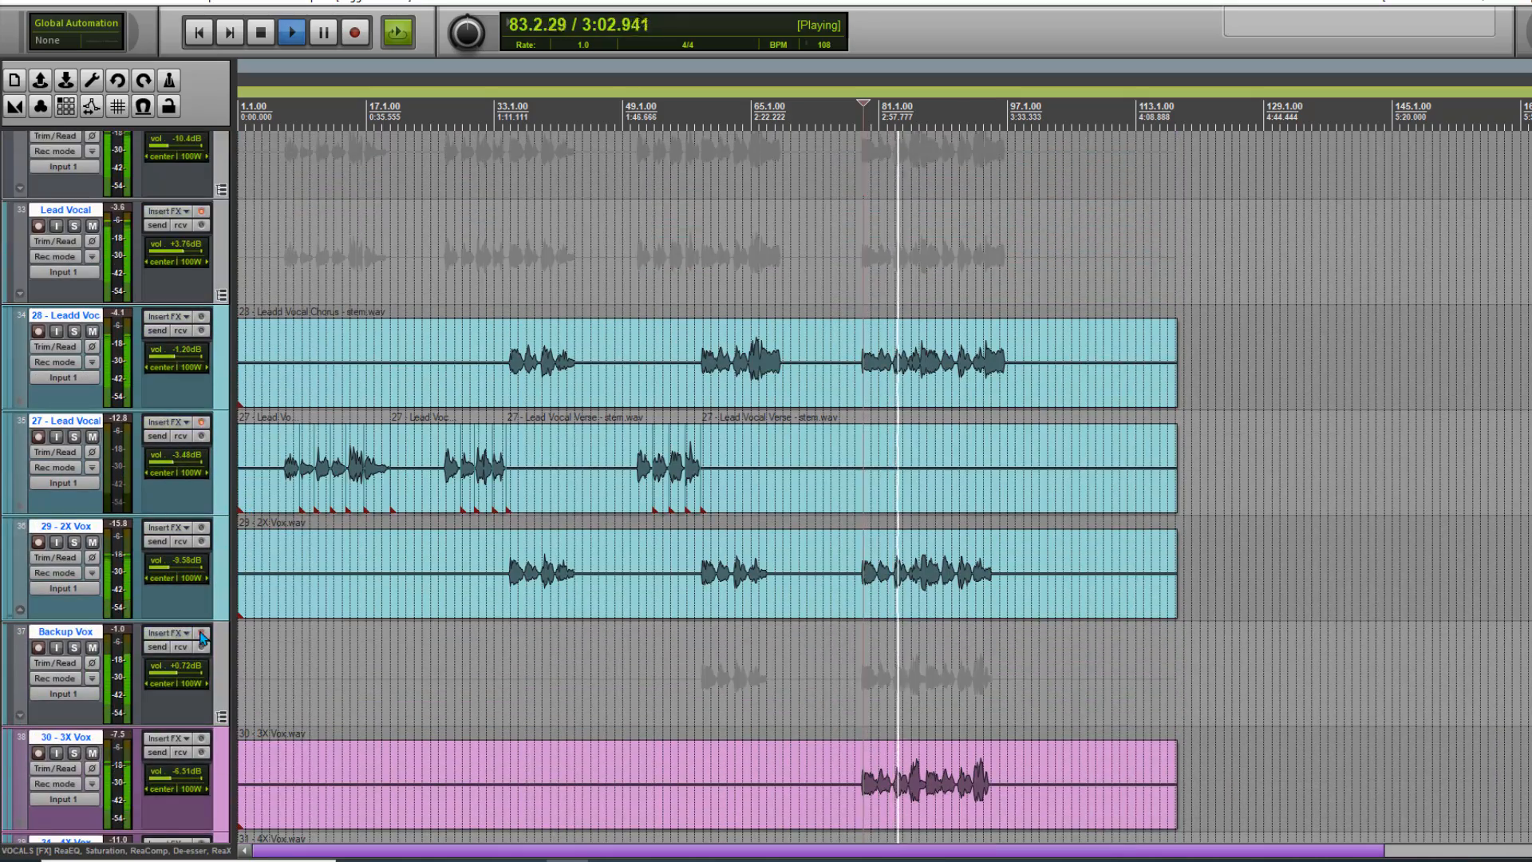
{"action": "left_click", "coordinate": [201, 635]}
{"action": "left_click", "coordinate": [200, 636]}
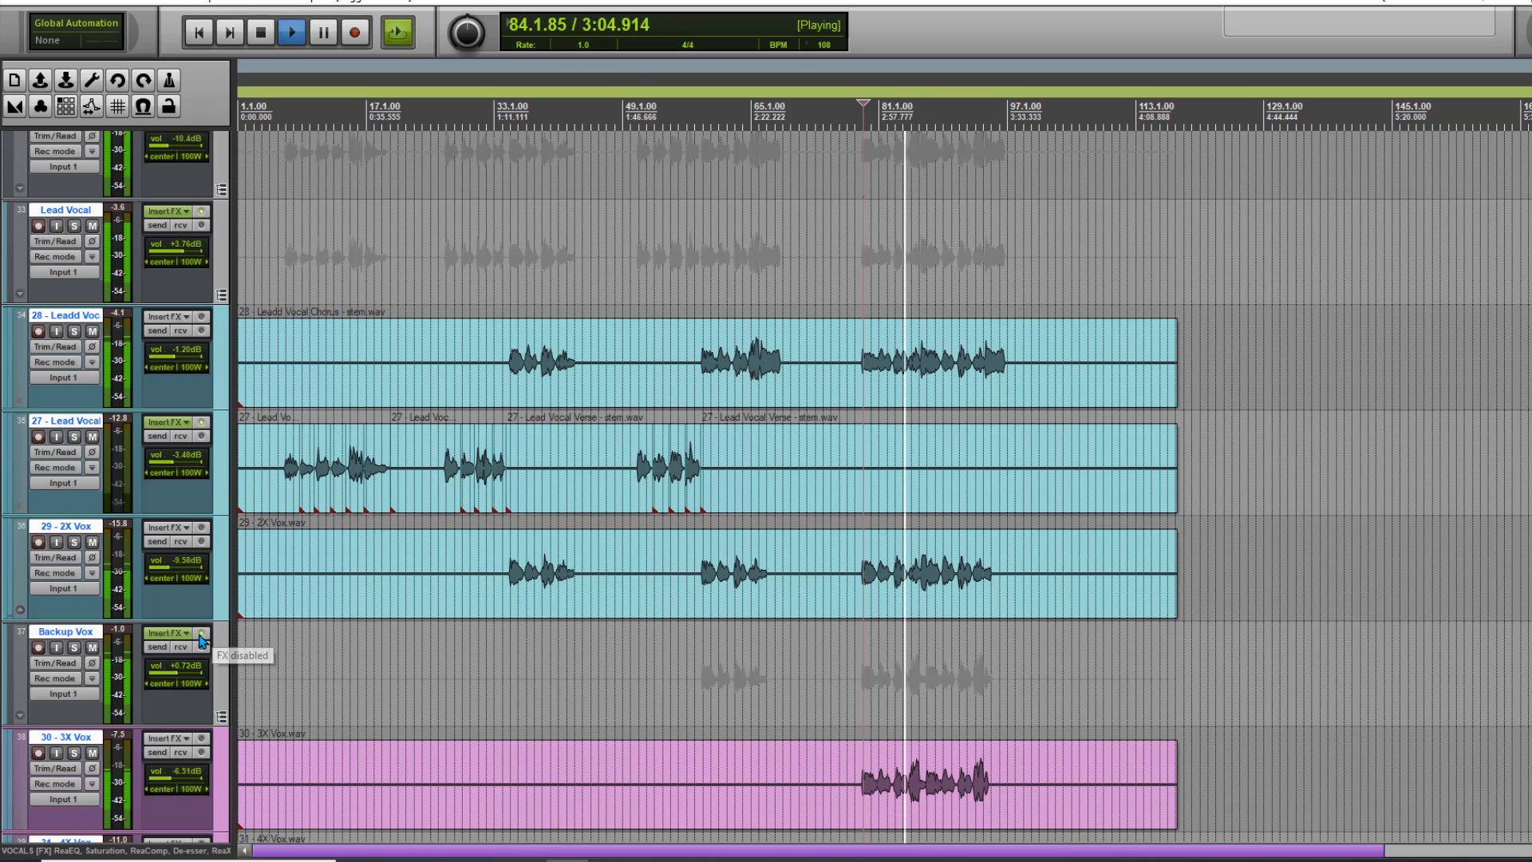
- Save the project after the effects comparison and stop playback
{"action": "left_click", "coordinate": [23, 2]}
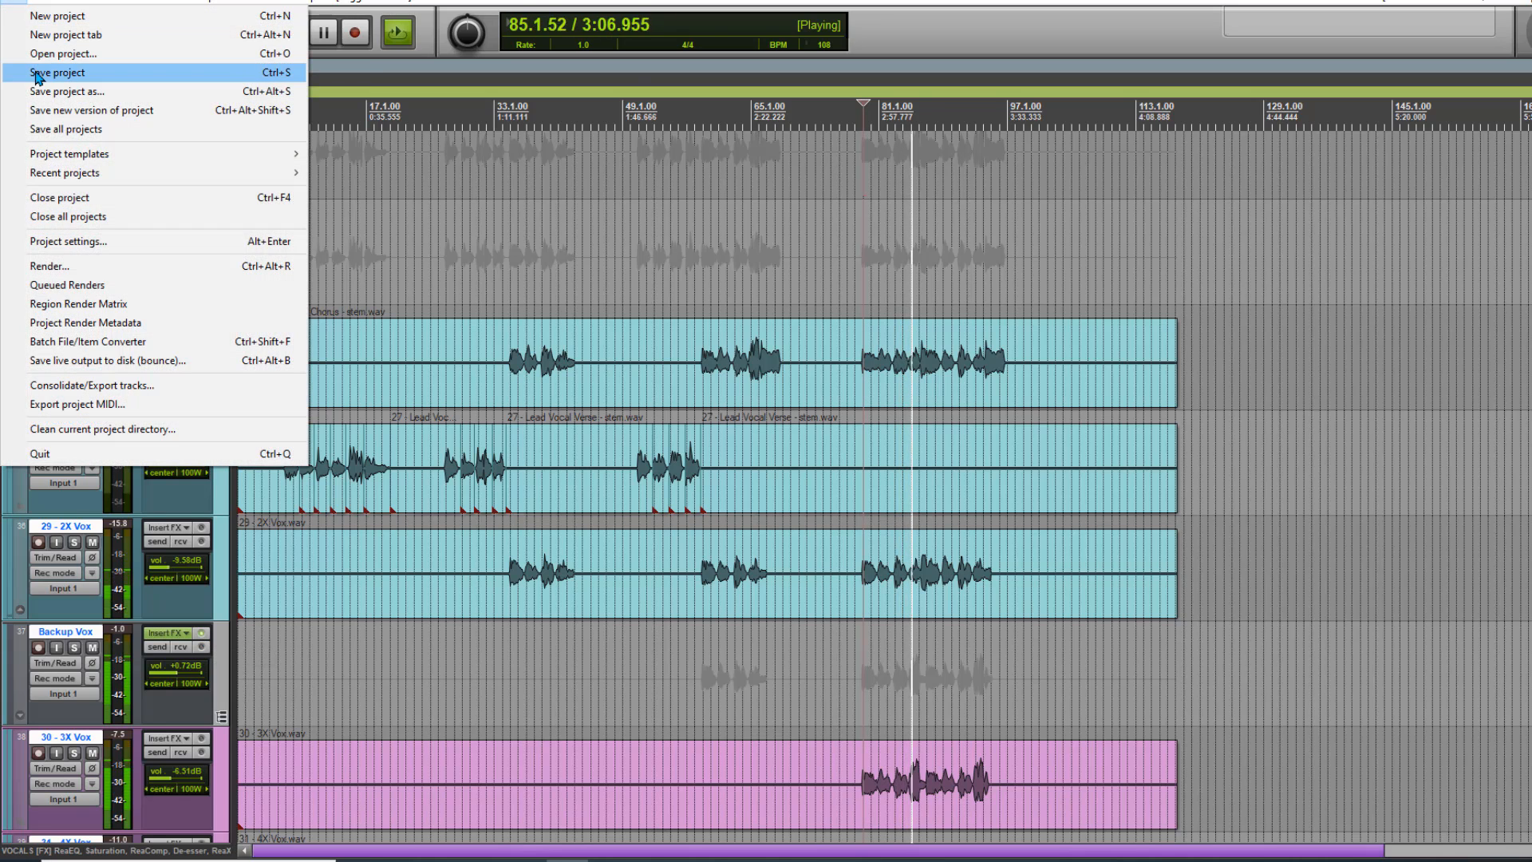
{"action": "left_click", "coordinate": [36, 73]}
{"action": "key", "text": "space"}
- Play the full mix briefly from 87.1.00, stop it, and save the project
{"action": "scroll", "coordinate": [1161, 515], "scroll_direction": "up", "scroll_amount": 3}
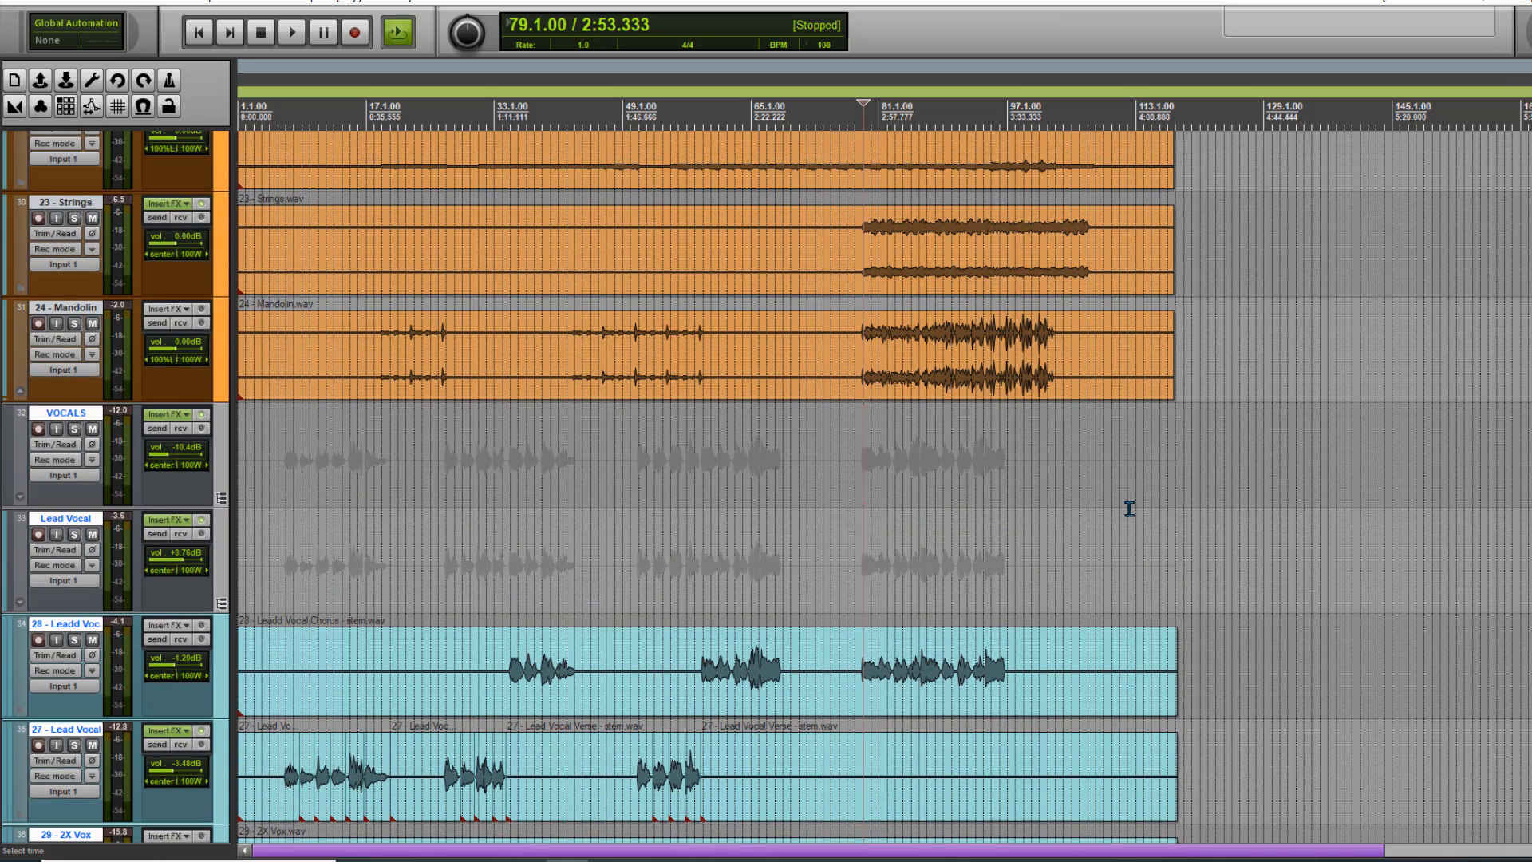
{"action": "left_click", "coordinate": [927, 490]}
{"action": "key", "text": "space"}
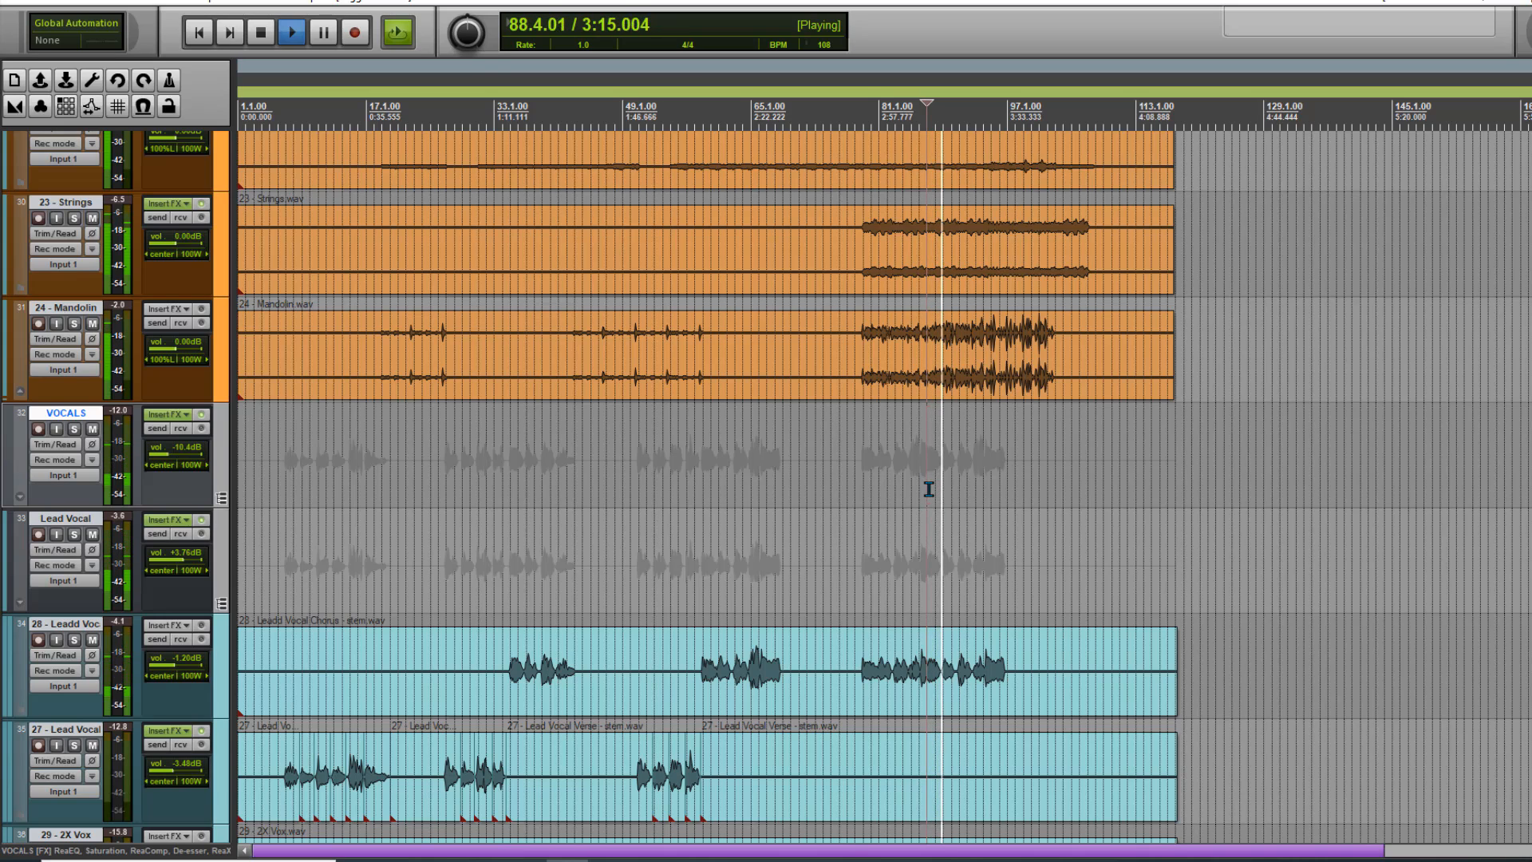
{"action": "key", "text": "space"}
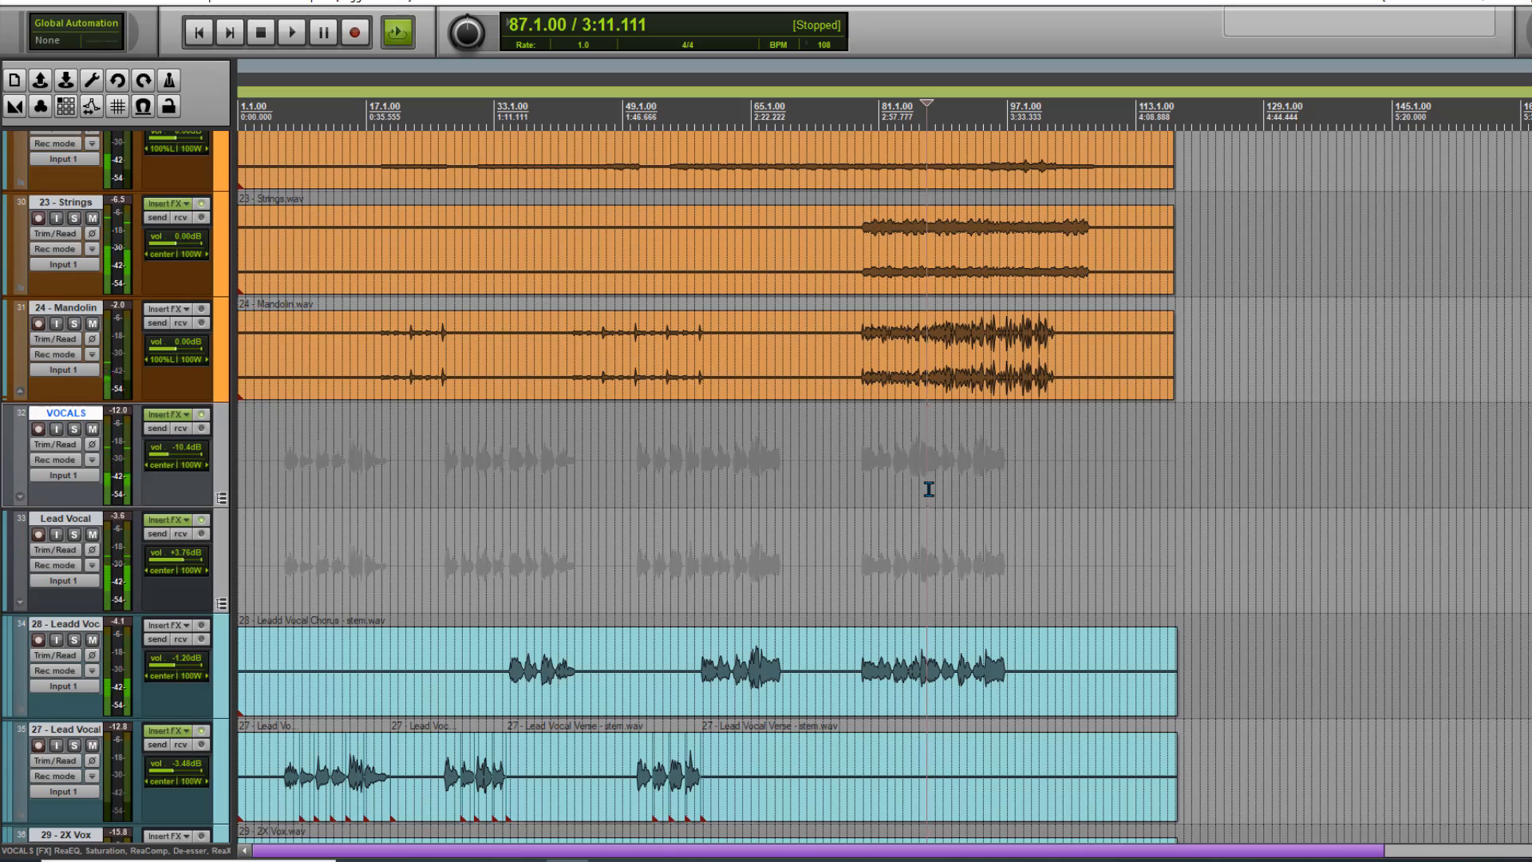
{"action": "left_click", "coordinate": [14, 3]}
{"action": "left_click", "coordinate": [27, 72]}
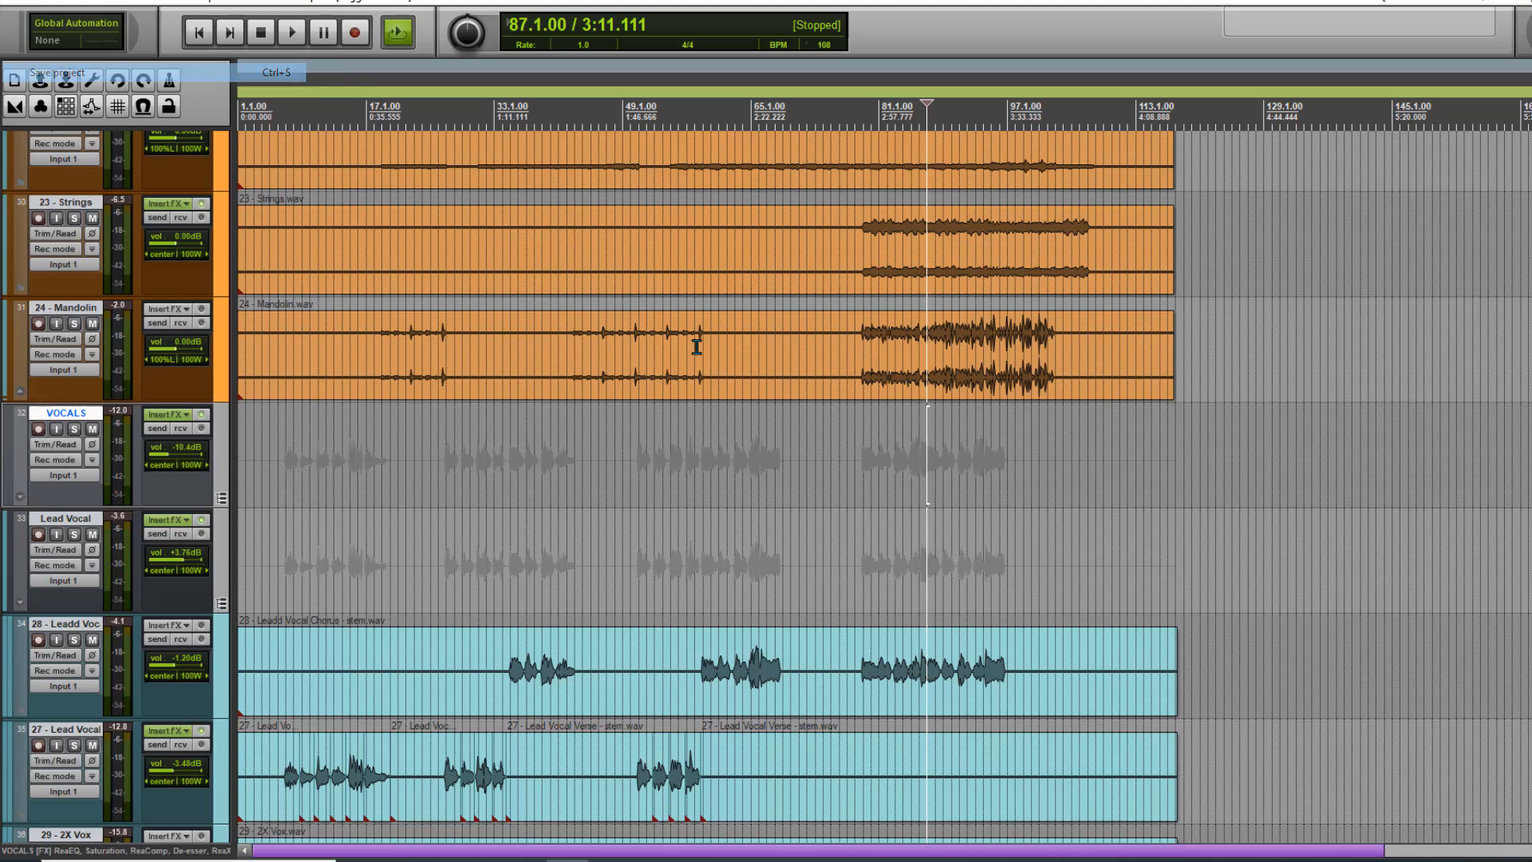
- Show the mixer and play the full mix from 87.1.00
{"action": "scroll", "coordinate": [884, 487], "scroll_direction": "down", "scroll_amount": 1}
{"action": "scroll", "coordinate": [884, 486], "scroll_direction": "down", "scroll_amount": 16}
{"action": "scroll", "coordinate": [884, 487], "scroll_direction": "up", "scroll_amount": 12}
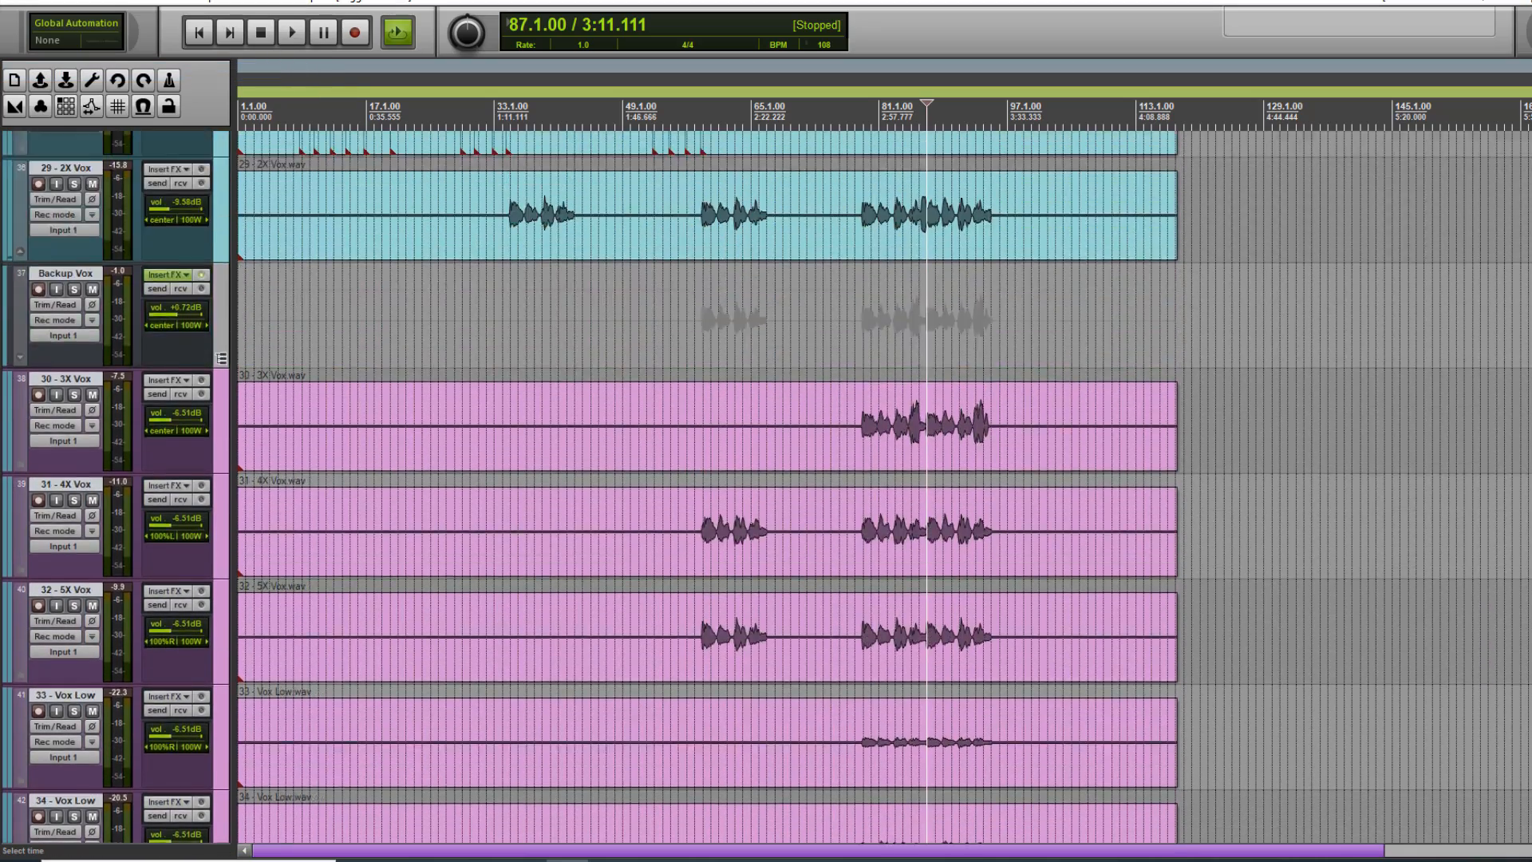
{"action": "scroll", "coordinate": [884, 486], "scroll_direction": "up", "scroll_amount": 20}
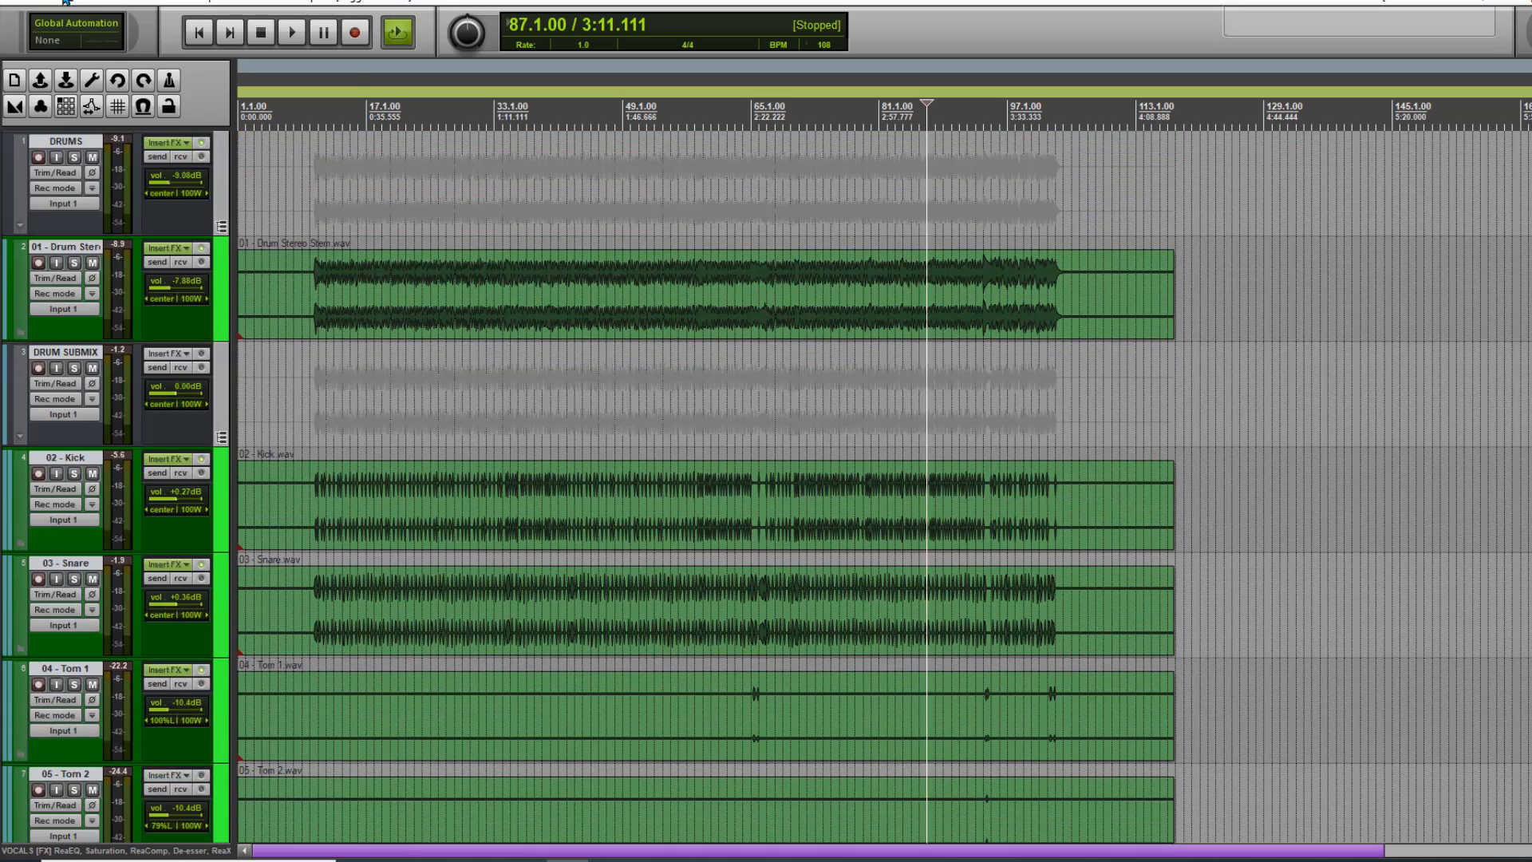
{"action": "left_click", "coordinate": [64, 3]}
{"action": "left_click", "coordinate": [102, 56]}
{"action": "key", "text": "space"}
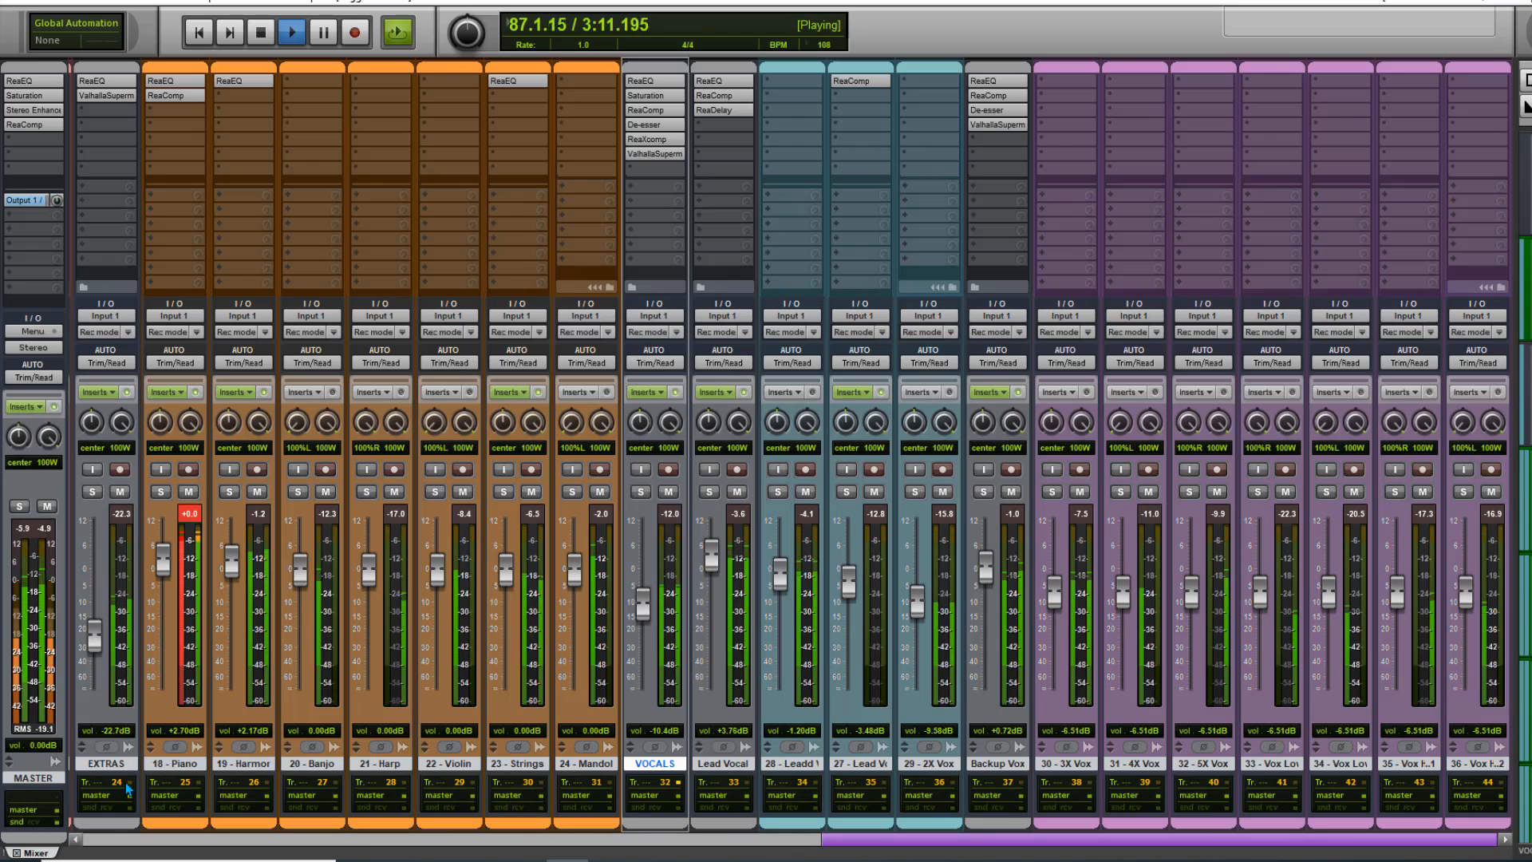
- Select all tracks including the master, bypass and re-enable their effects during playback to compare, and stop playback
{"action": "left_click", "coordinate": [96, 718]}
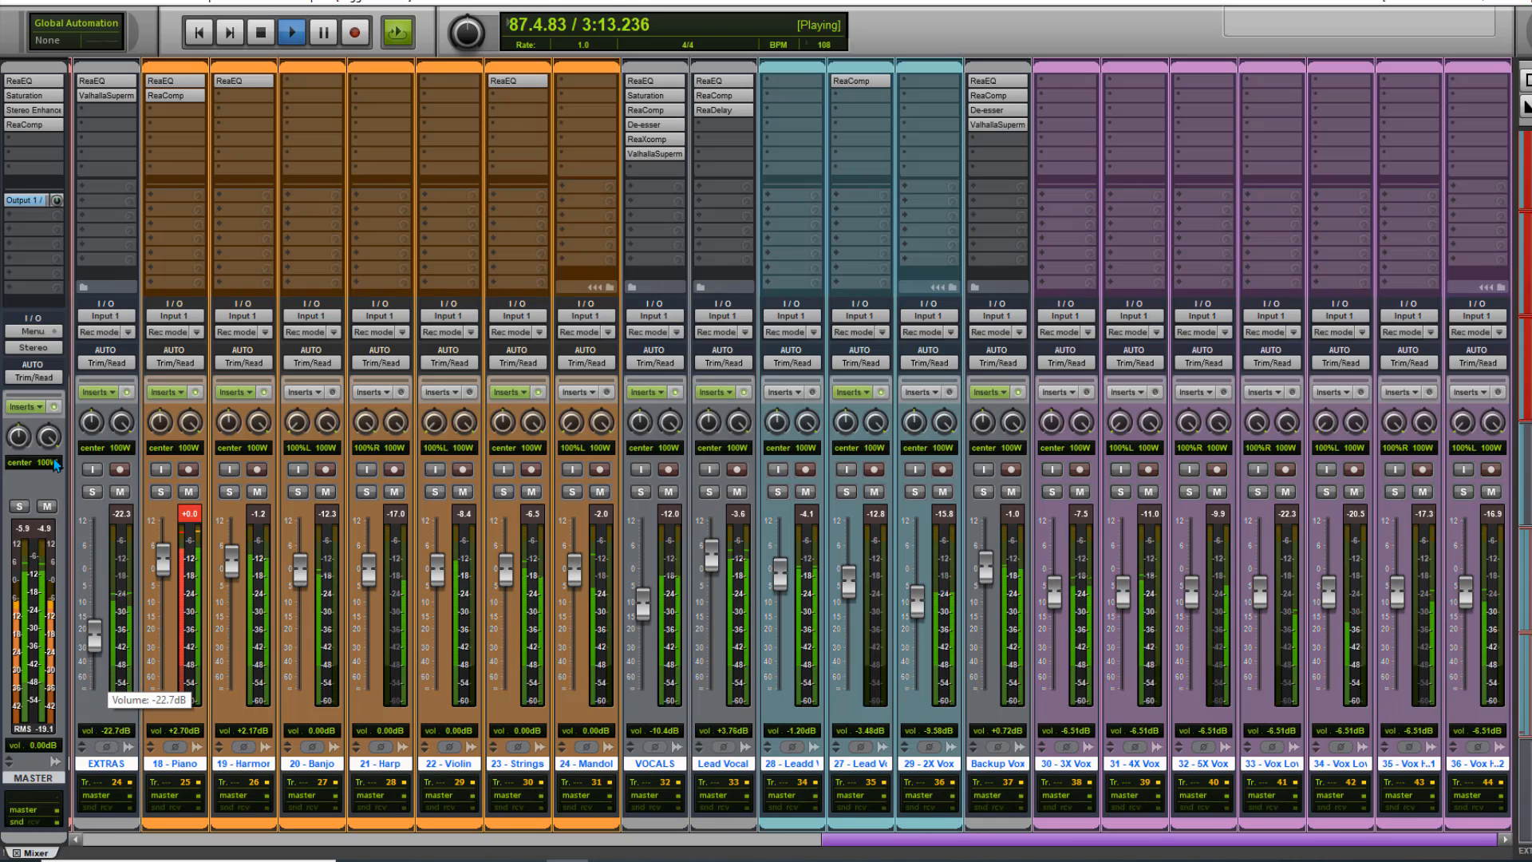
{"action": "left_click", "coordinate": [56, 405]}
{"action": "left_click", "coordinate": [56, 405]}
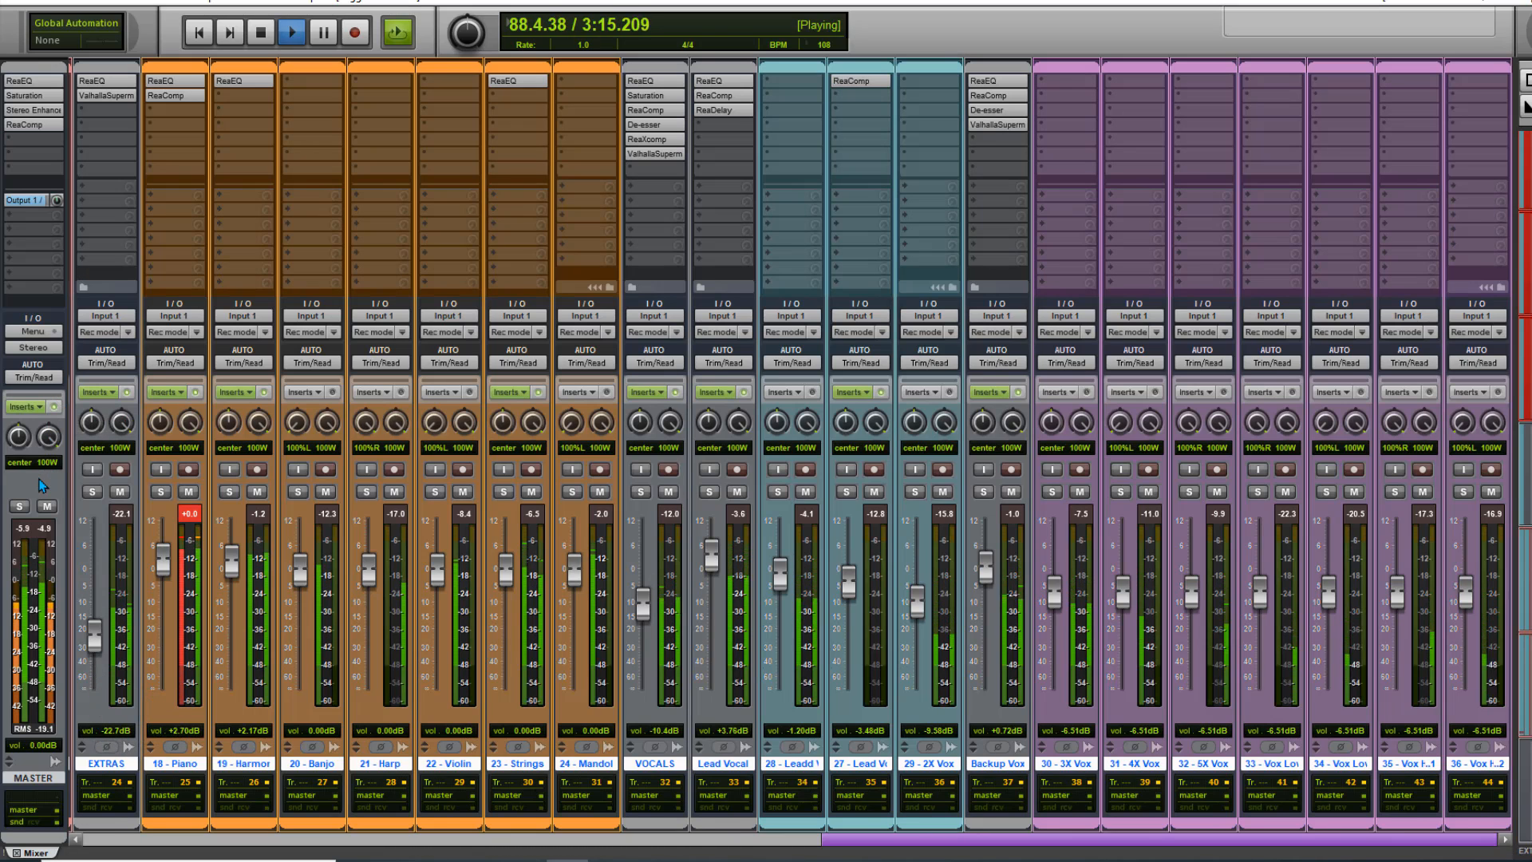
{"action": "key", "text": "ctrl+a"}
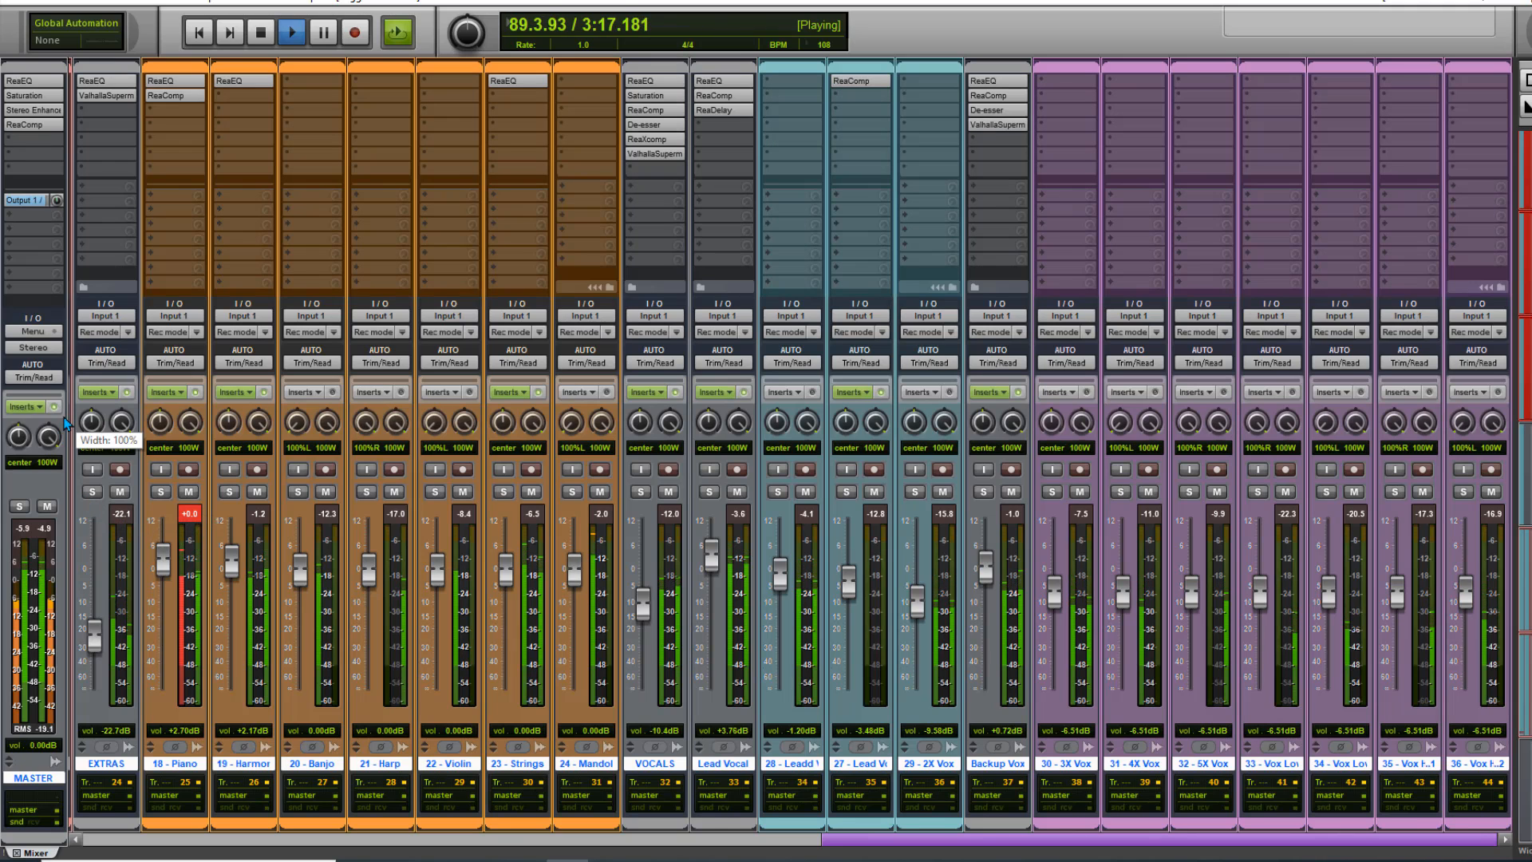
{"action": "left_click", "coordinate": [54, 407]}
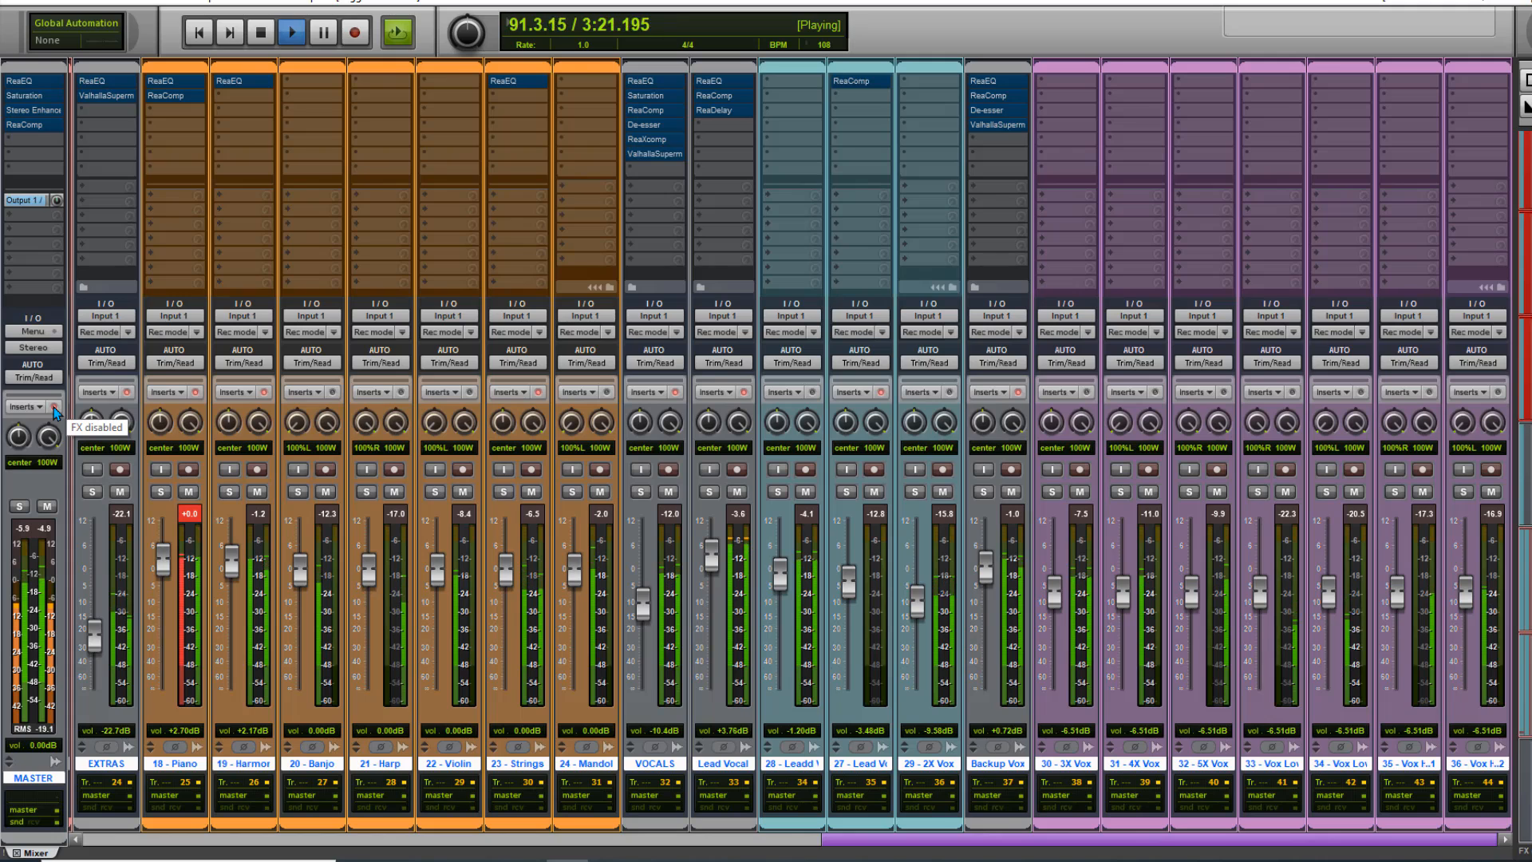
{"action": "left_click", "coordinate": [54, 407]}
{"action": "key", "text": "space"}
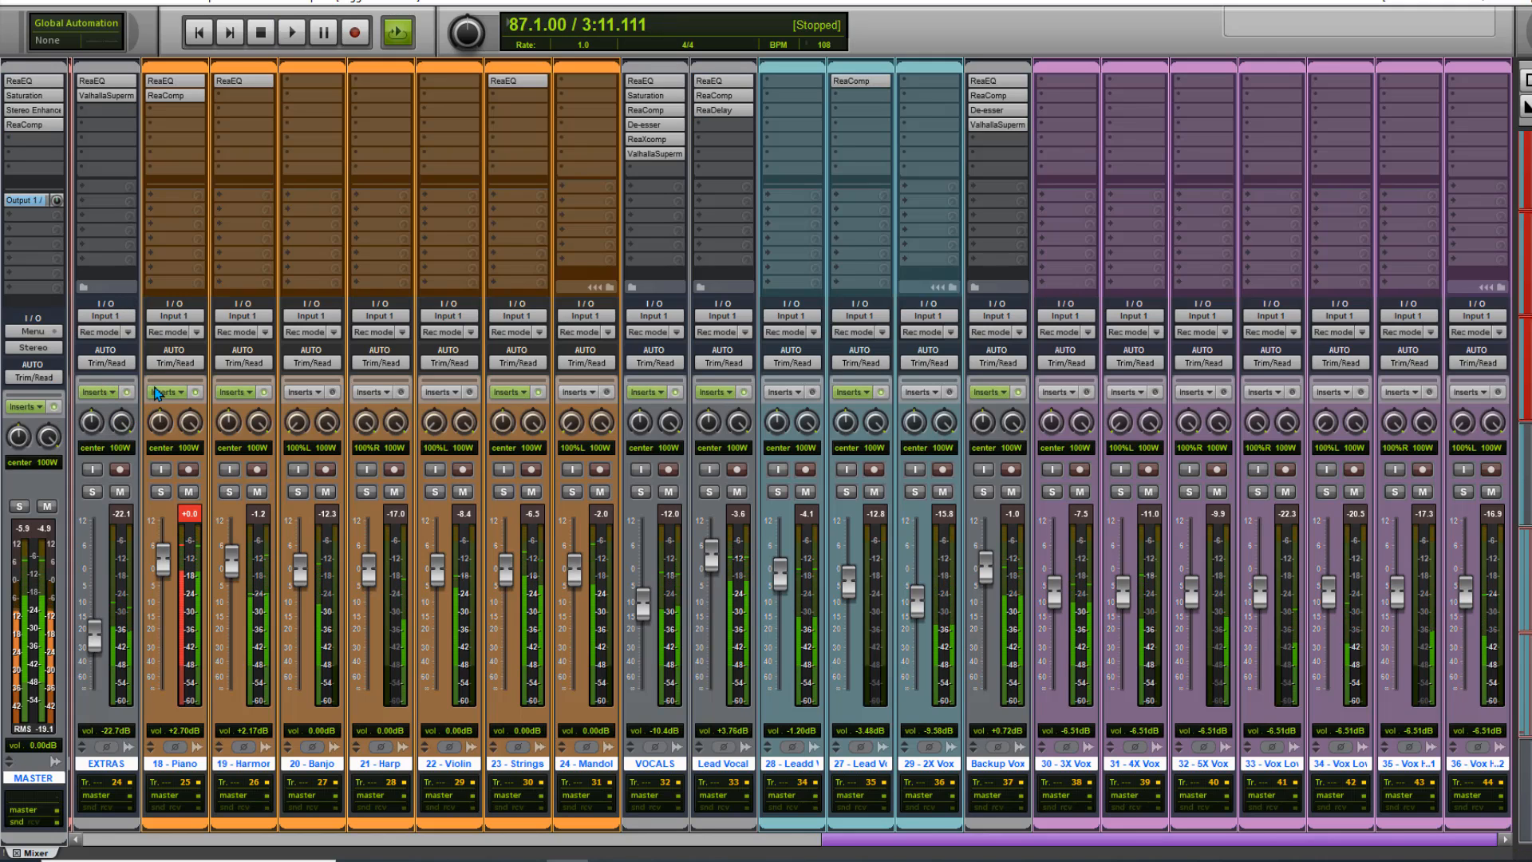
- Save the project and hide the mixer
{"action": "left_click", "coordinate": [17, 3]}
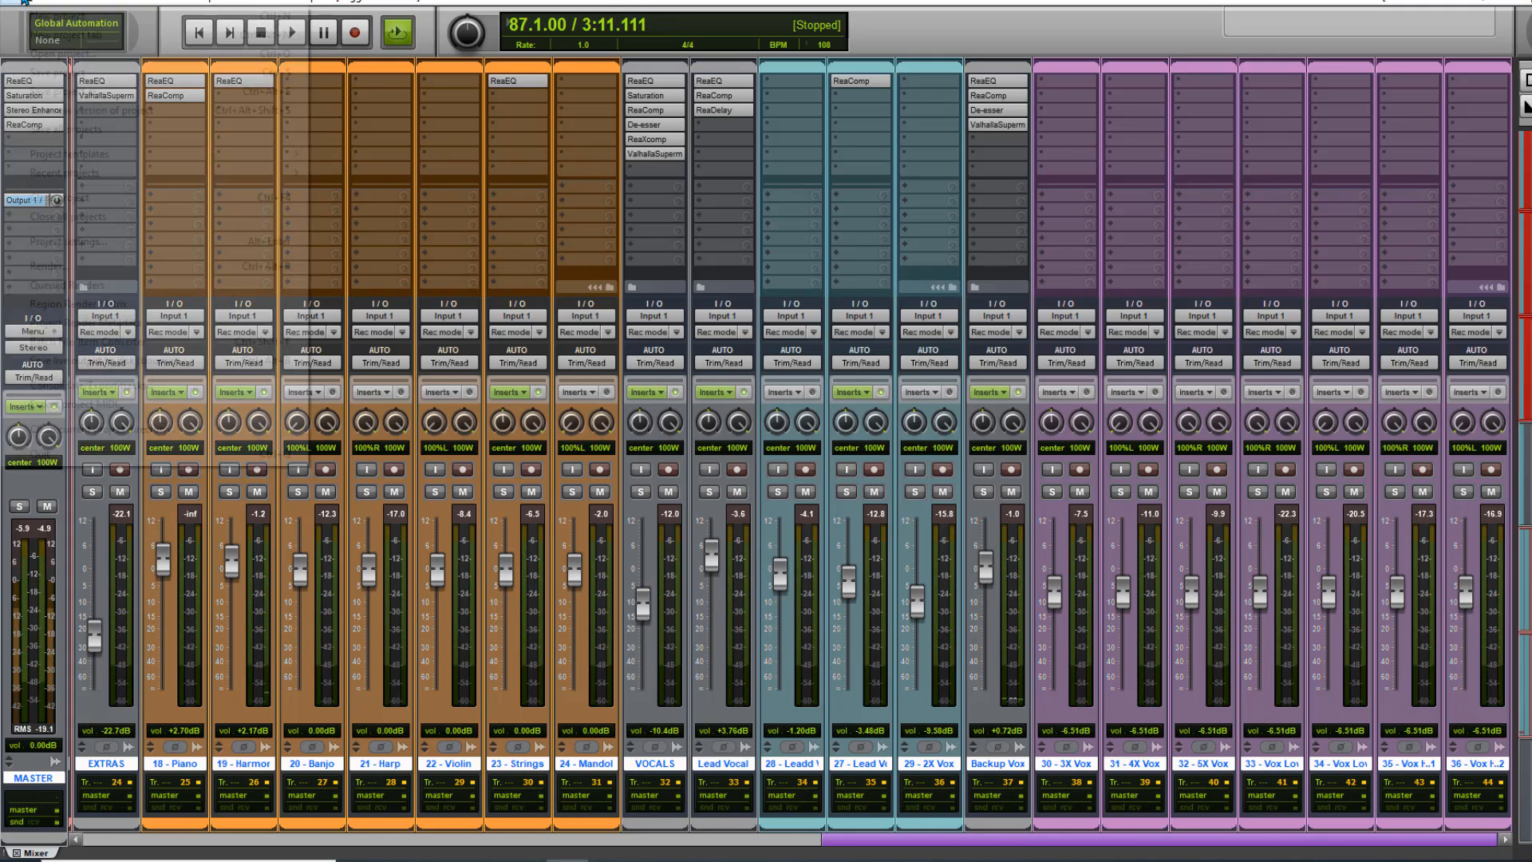
{"action": "left_click", "coordinate": [43, 75]}
{"action": "left_click", "coordinate": [70, 3]}
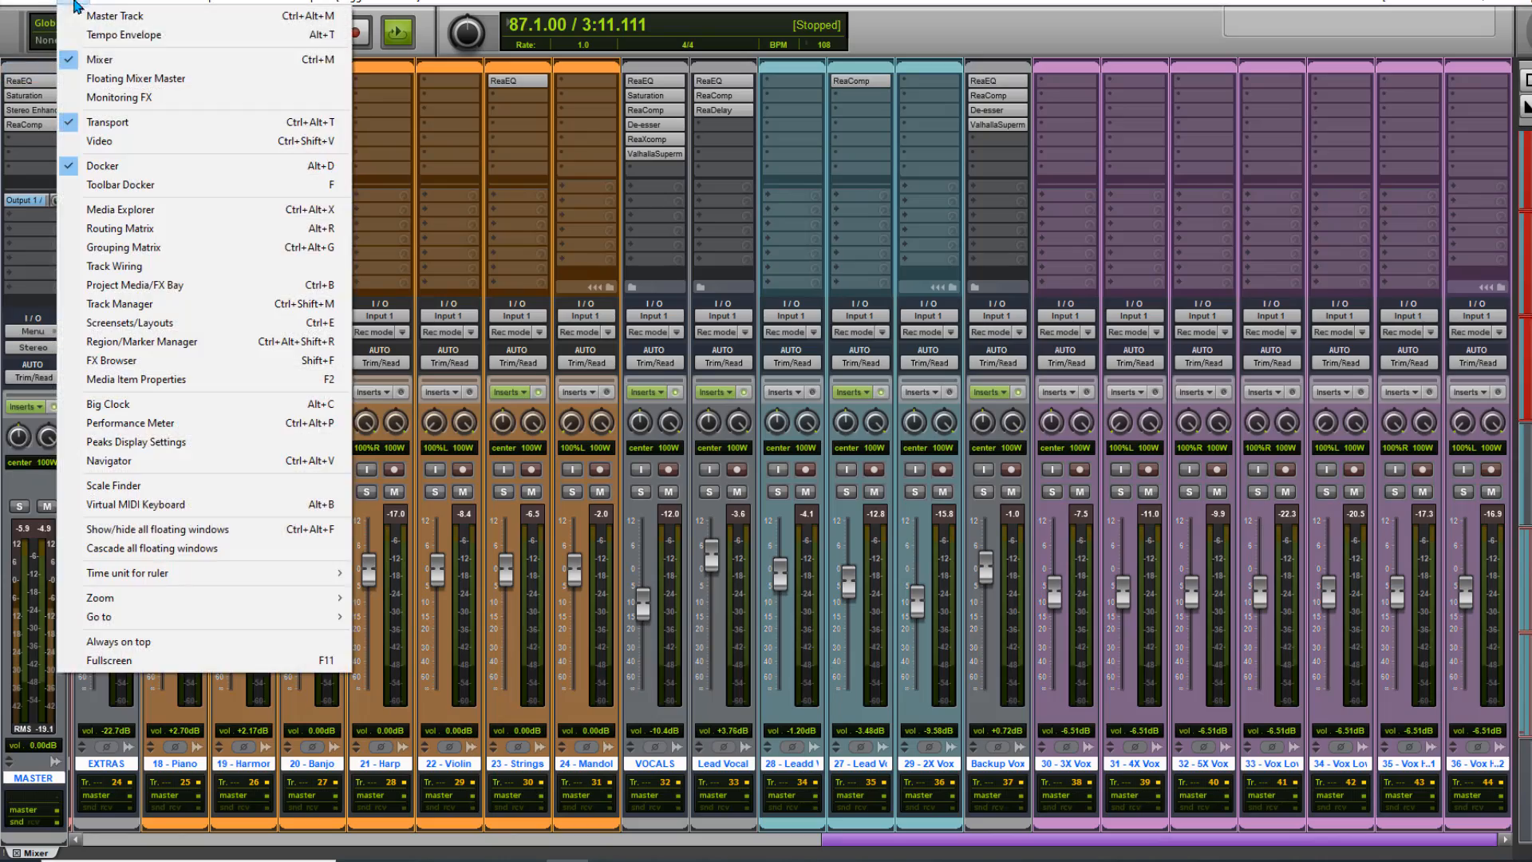
{"action": "left_click", "coordinate": [93, 58]}
- Select only the Lead Vocal track and place the edit cursor at 63.1.00
{"action": "scroll", "coordinate": [870, 448], "scroll_direction": "down", "scroll_amount": 2}
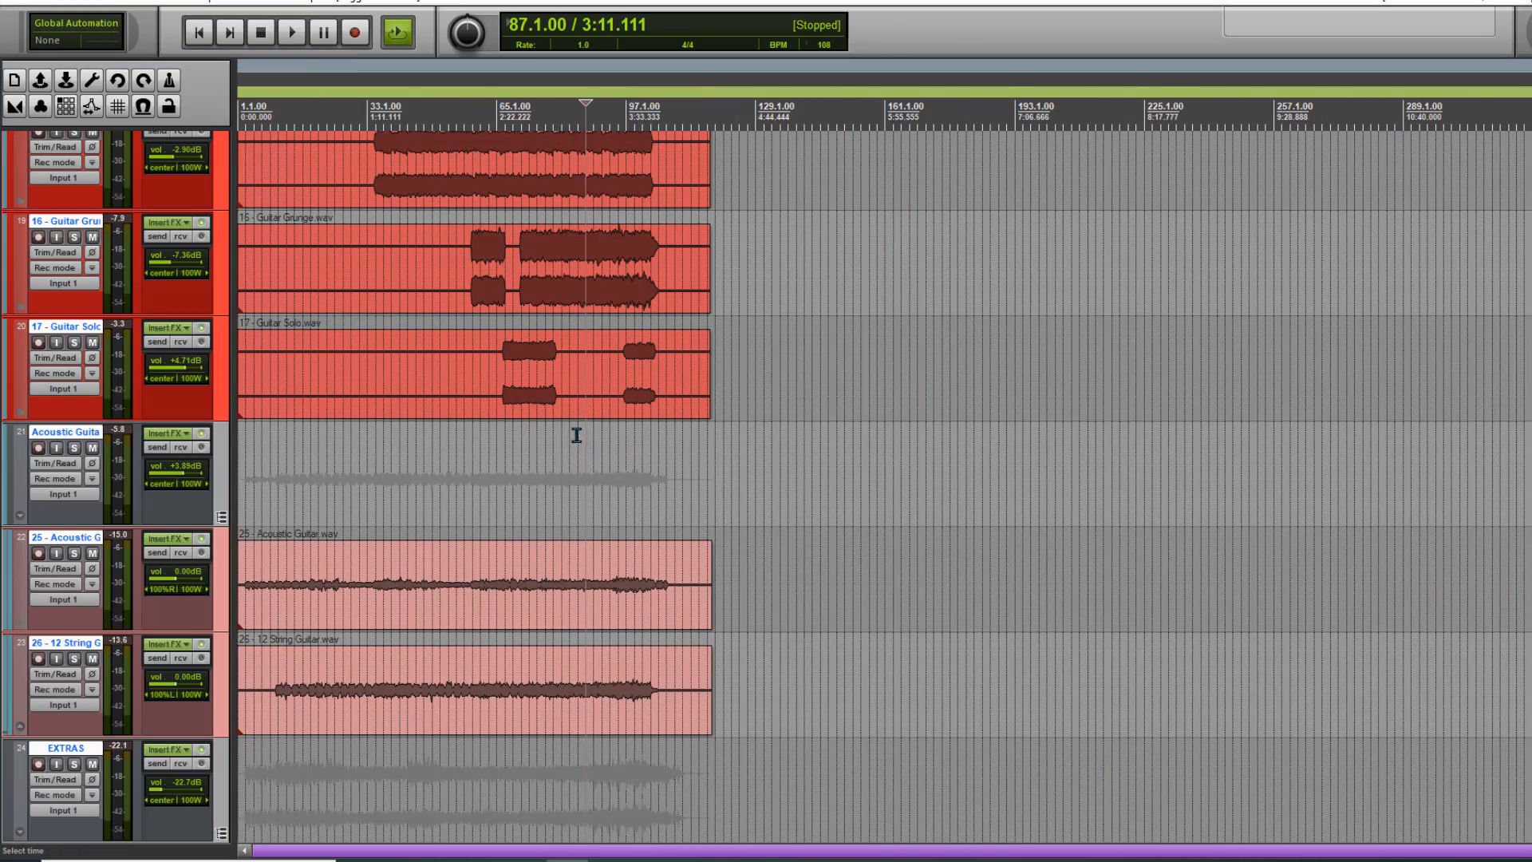
{"action": "scroll", "coordinate": [1445, 184], "scroll_direction": "up", "scroll_amount": 15}
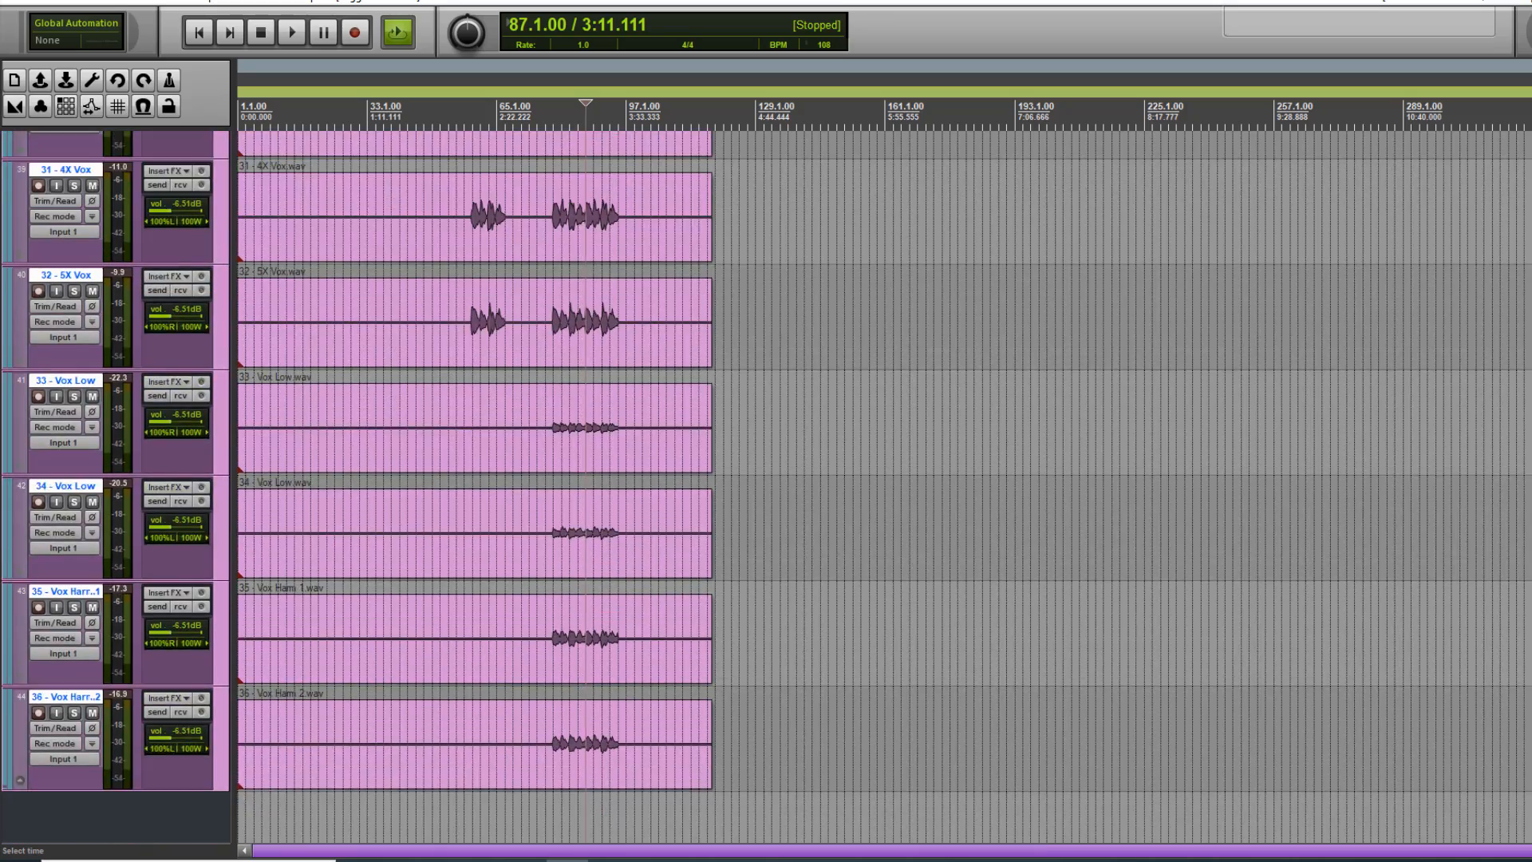
{"action": "scroll", "coordinate": [1505, 503], "scroll_direction": "down", "scroll_amount": 20}
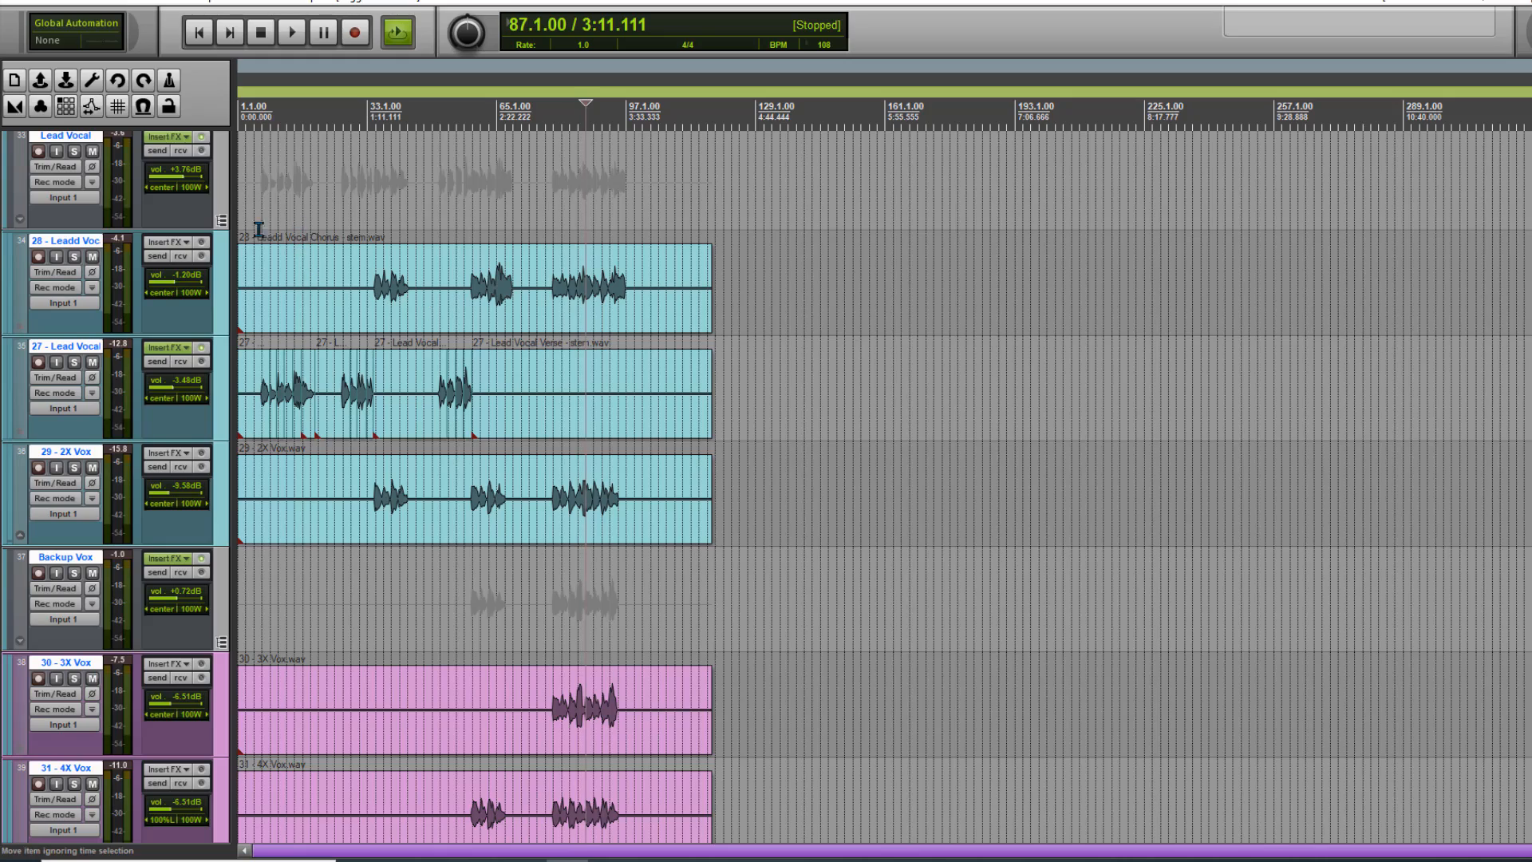
{"action": "left_click", "coordinate": [275, 191]}
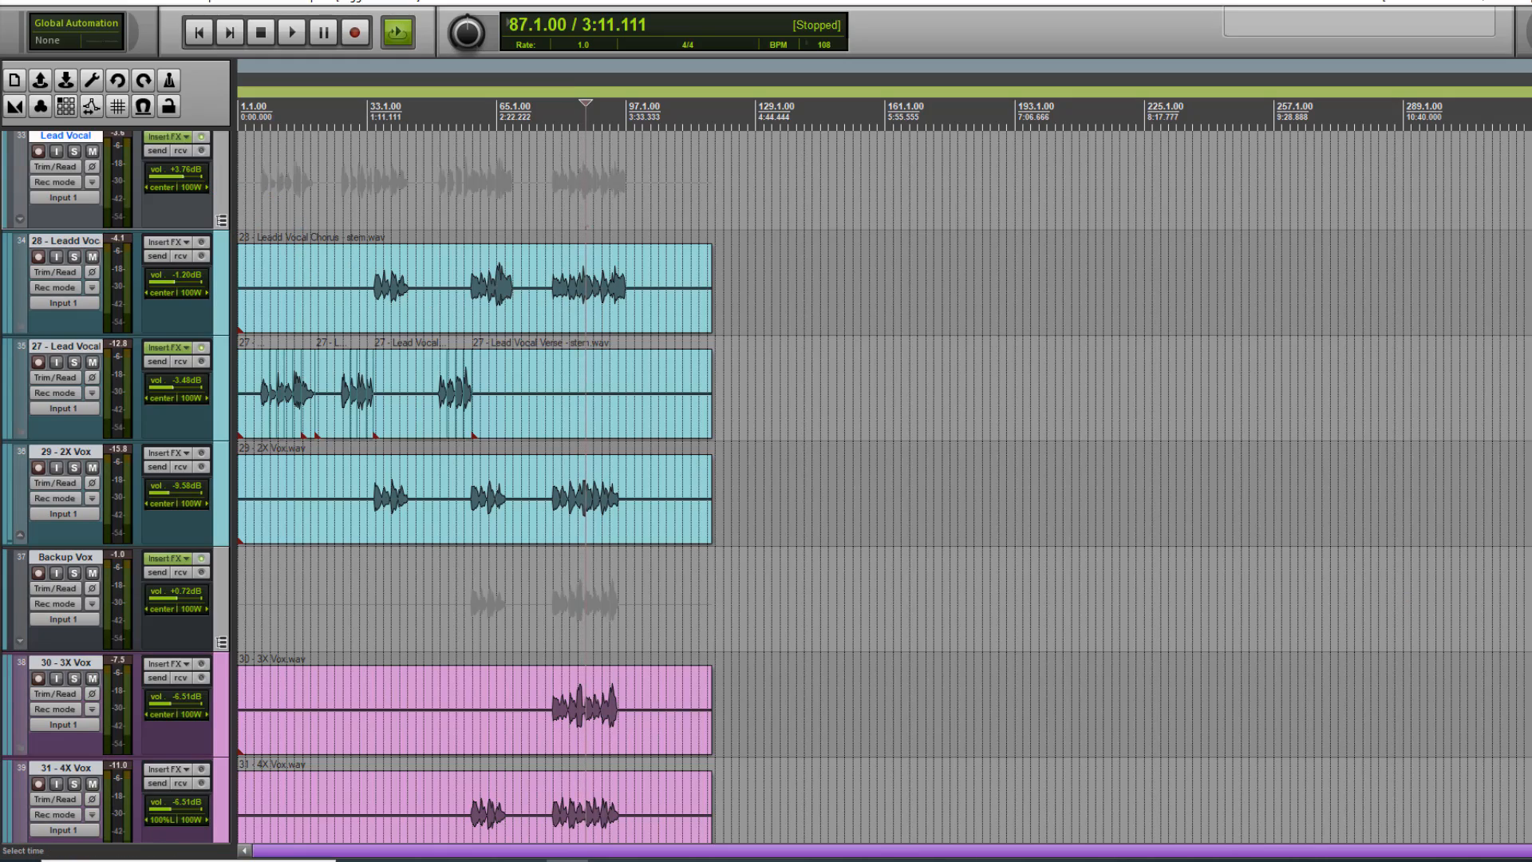
{"action": "scroll", "coordinate": [766, 479], "scroll_direction": "down", "scroll_amount": 10}
{"action": "scroll", "coordinate": [766, 479], "scroll_direction": "up", "scroll_amount": 12}
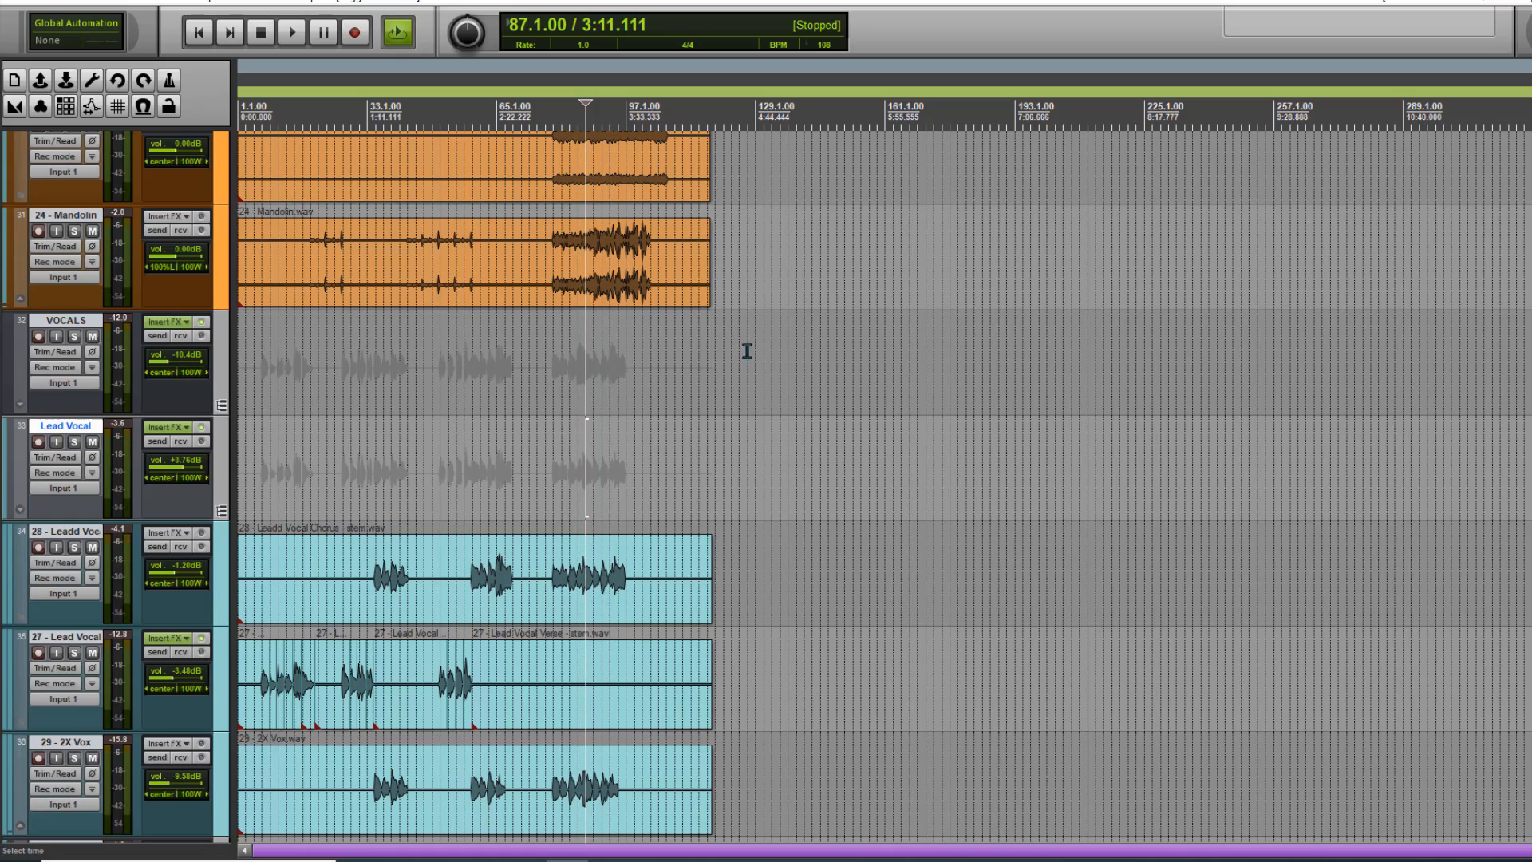
{"action": "left_click", "coordinate": [492, 418]}
- Save the project with the edit cursor at 63.1.00
{"action": "scroll", "coordinate": [492, 418], "scroll_direction": "up", "scroll_amount": 4}
{"action": "scroll", "coordinate": [778, 485], "scroll_direction": "down", "scroll_amount": 3}
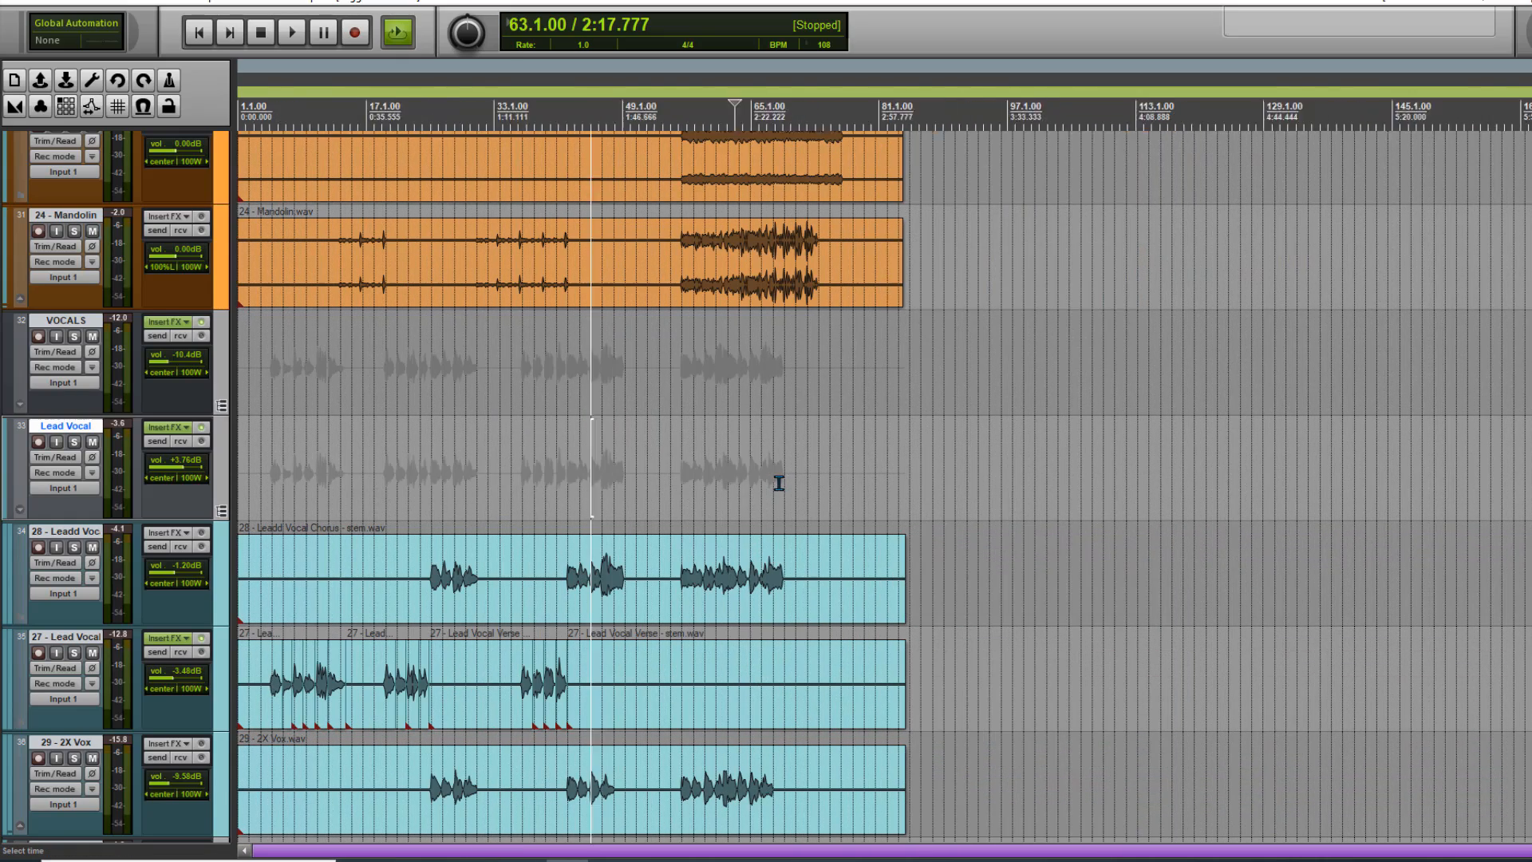
{"action": "scroll", "coordinate": [778, 485], "scroll_direction": "up", "scroll_amount": 15}
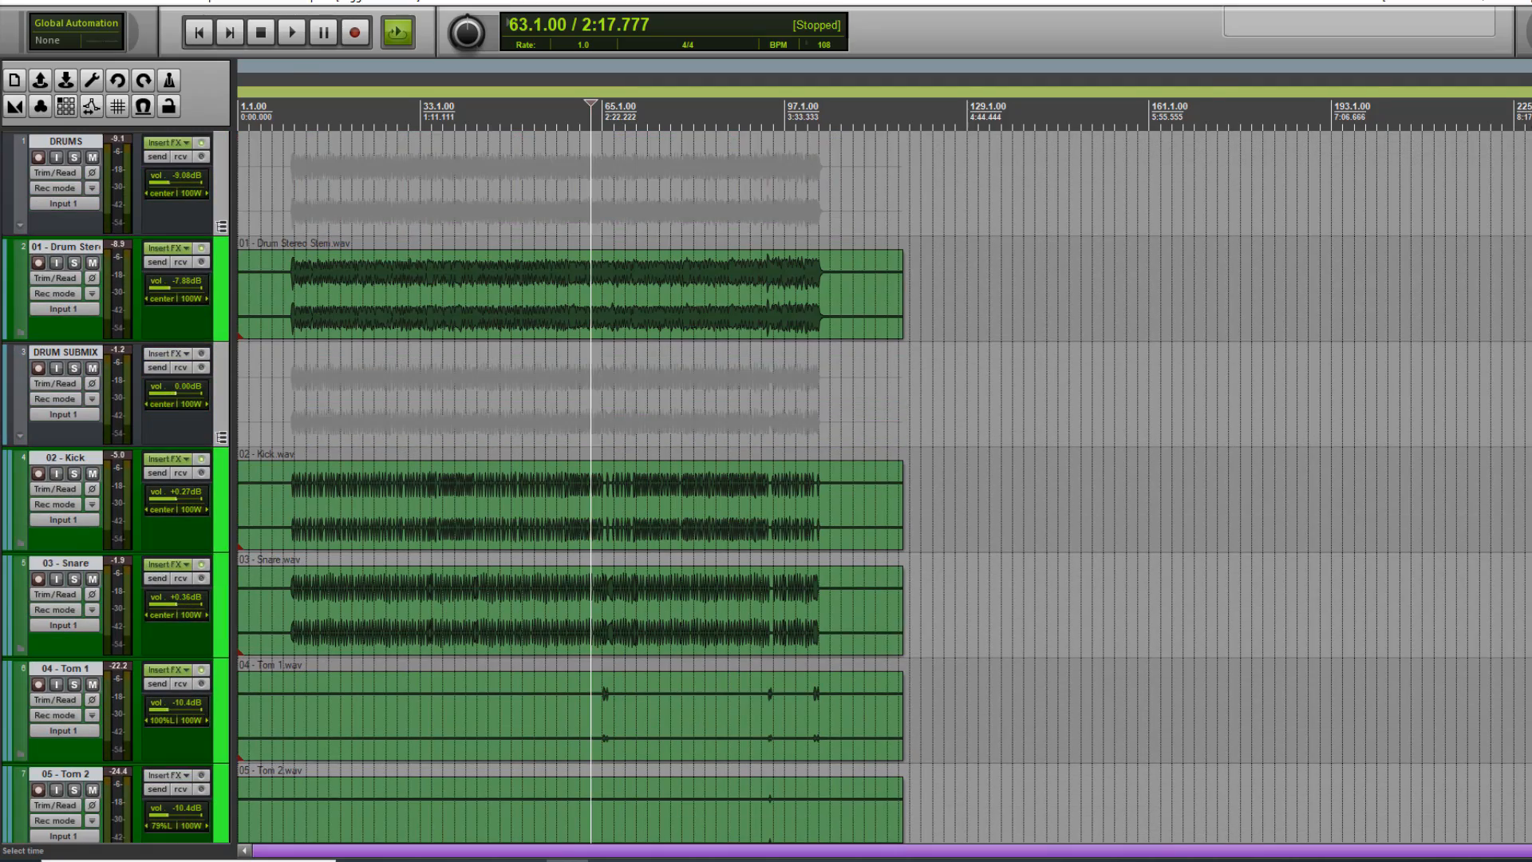
{"action": "left_click", "coordinate": [14, 3]}
{"action": "left_click", "coordinate": [24, 74]}
{"action": "scroll", "coordinate": [807, 188], "scroll_direction": "down", "scroll_amount": 2}
{"action": "scroll", "coordinate": [808, 178], "scroll_direction": "up", "scroll_amount": 4}
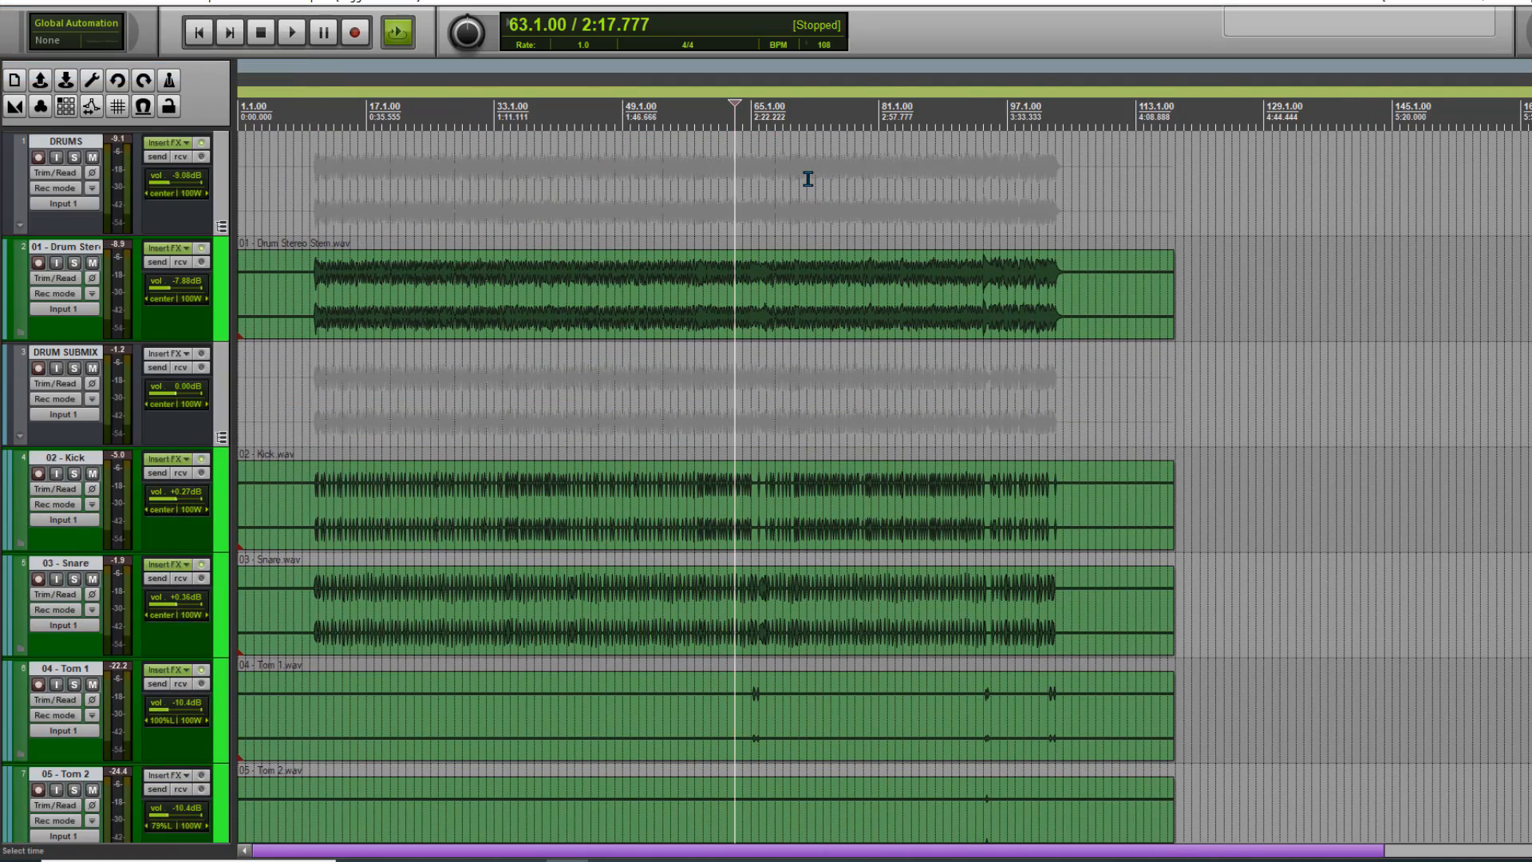
{"action": "scroll", "coordinate": [798, 177], "scroll_direction": "down", "scroll_amount": 2}
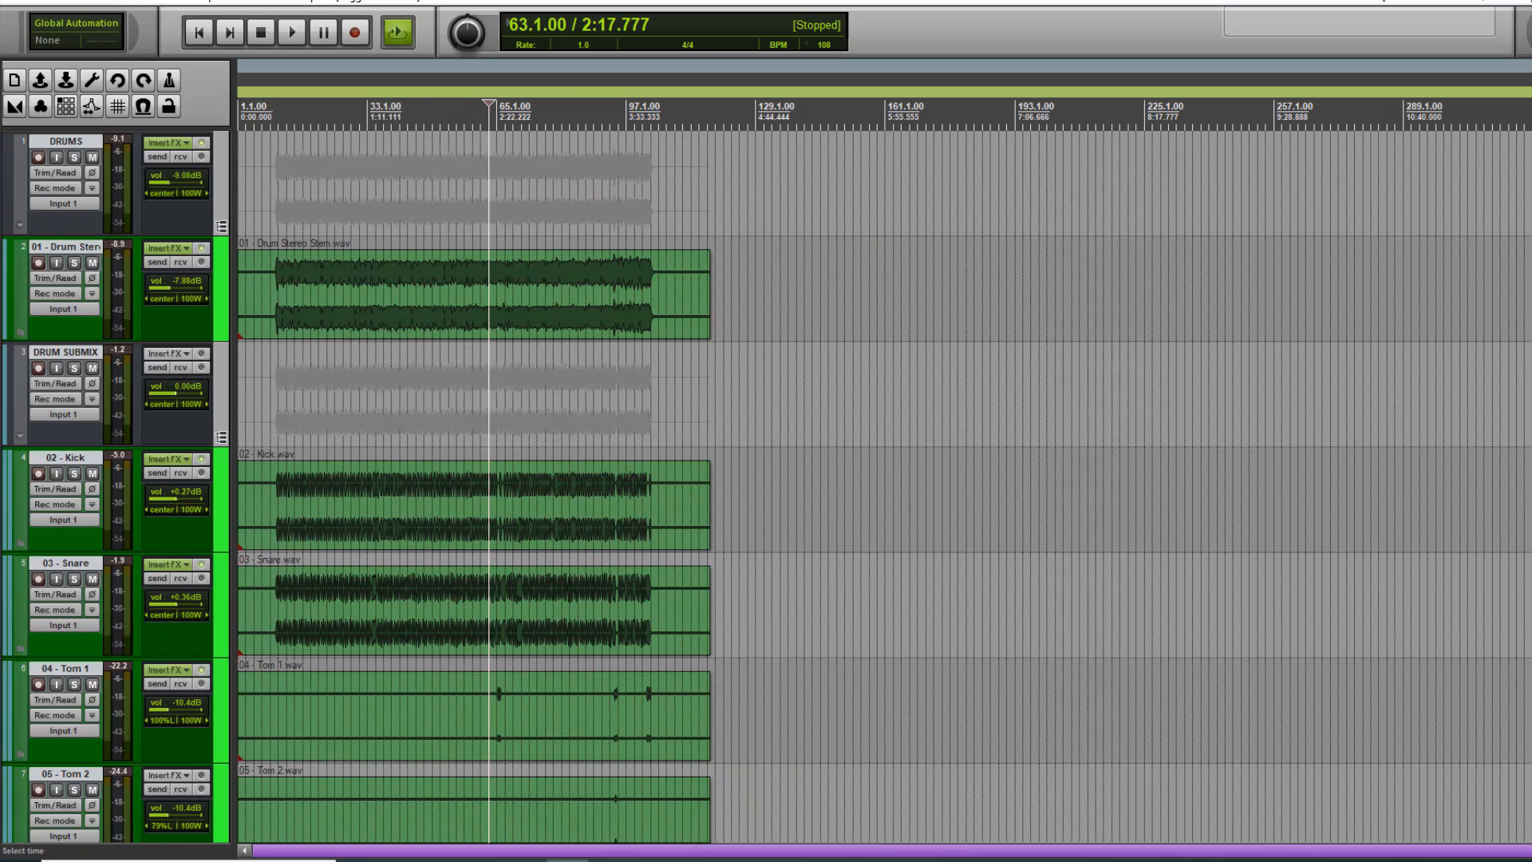
{"action": "scroll", "coordinate": [884, 479], "scroll_direction": "down", "scroll_amount": 15}
{"action": "scroll", "coordinate": [1055, 510], "scroll_direction": "up", "scroll_amount": 2}
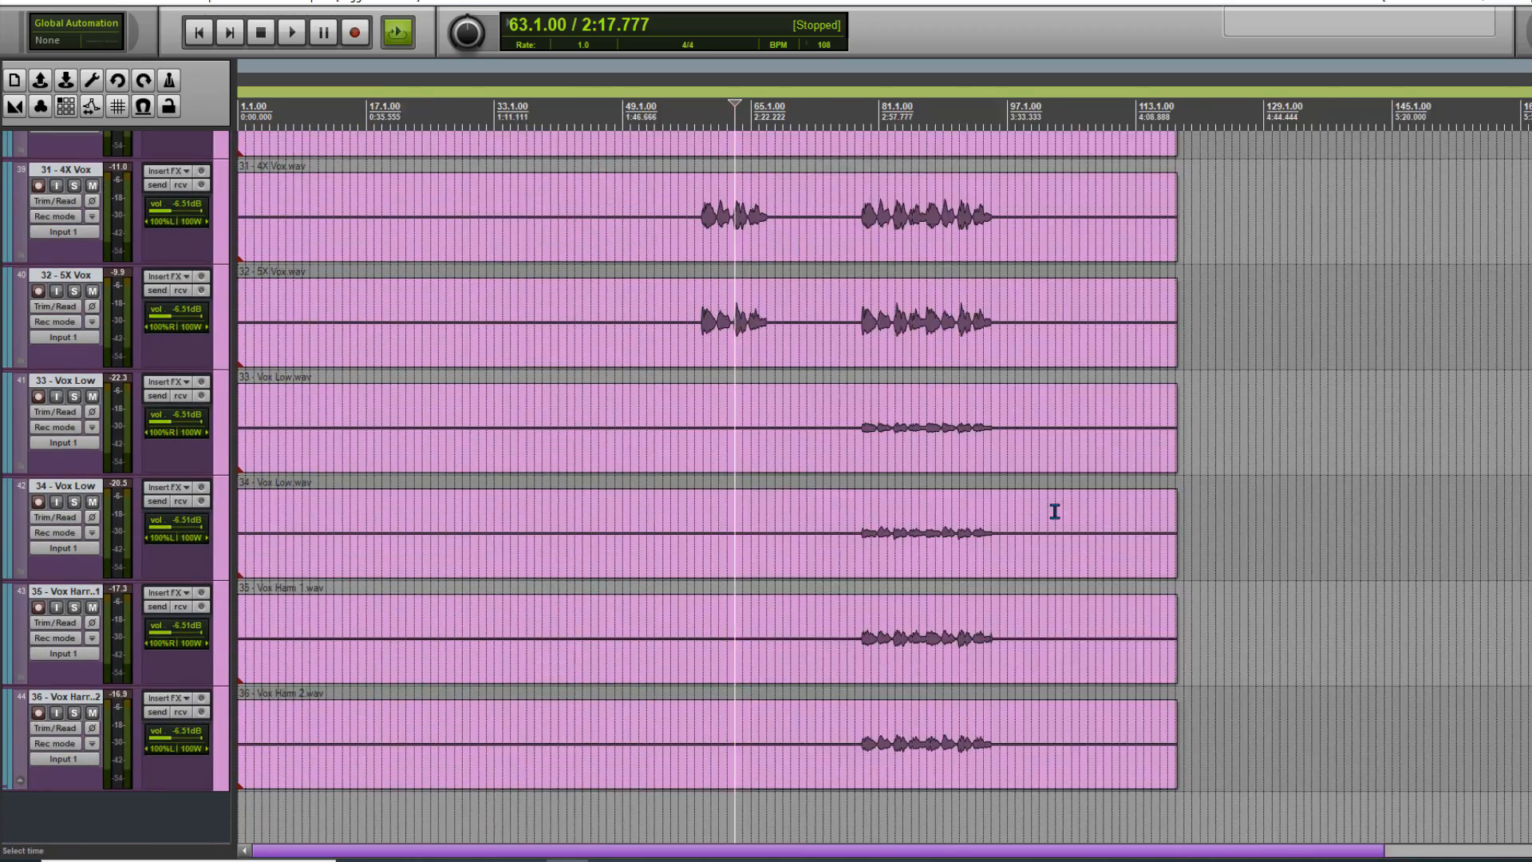